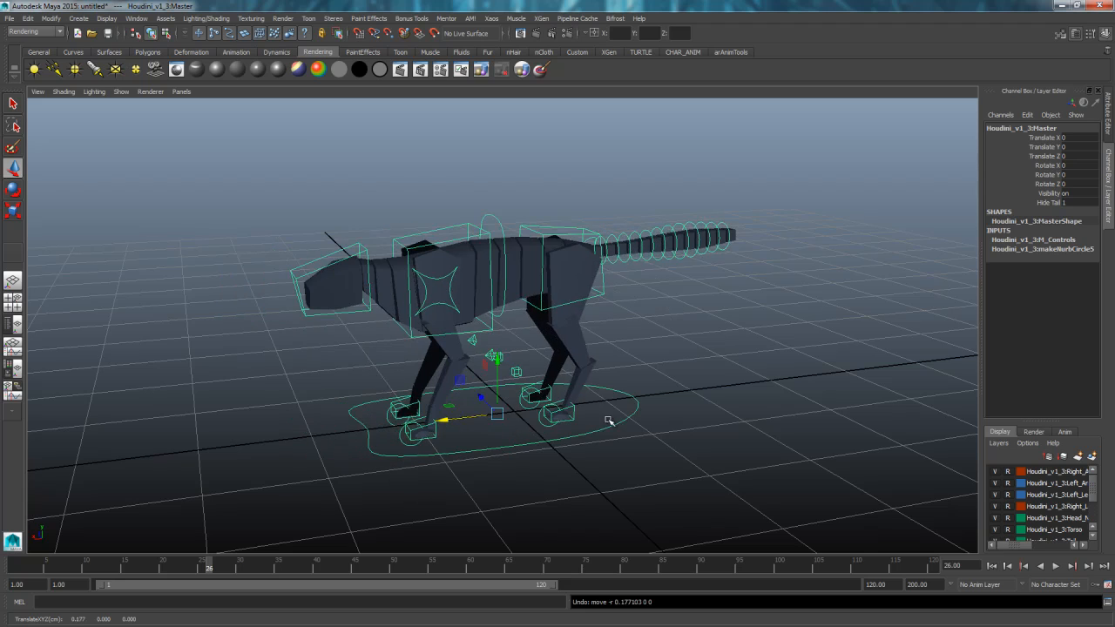
- Try moving the rig's Master control along the floor, undo the move and clear the selection
click(505, 432)
click(517, 444)
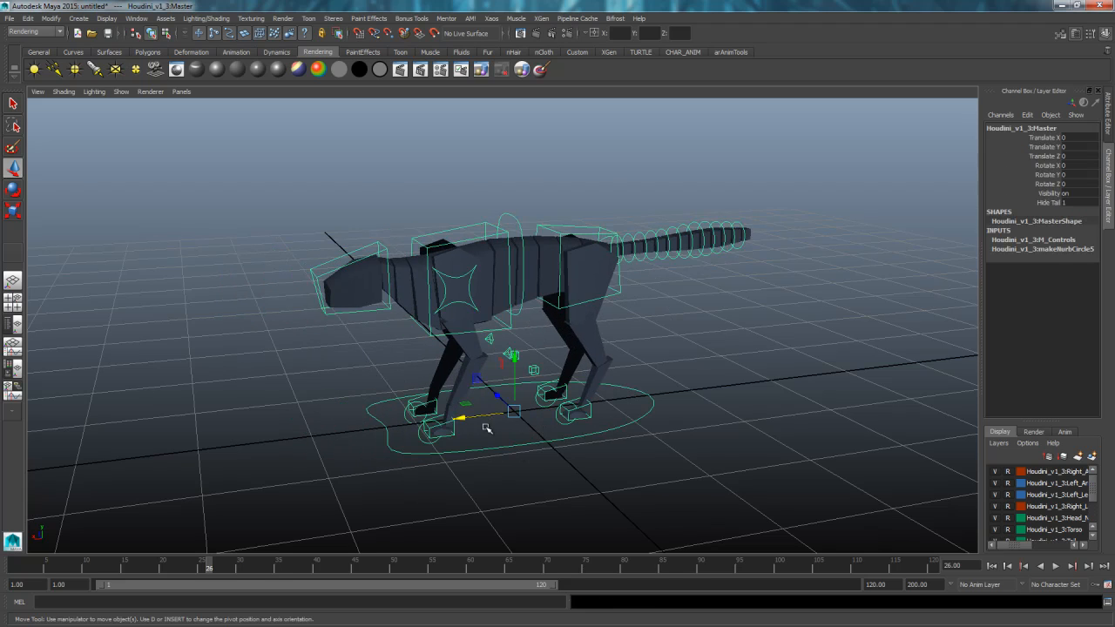
mouse_move(473, 417)
mouse_down()
mouse_move(429, 422)
mouse_move(457, 421)
mouse_up()
key(ctrl+z)
click(742, 364)
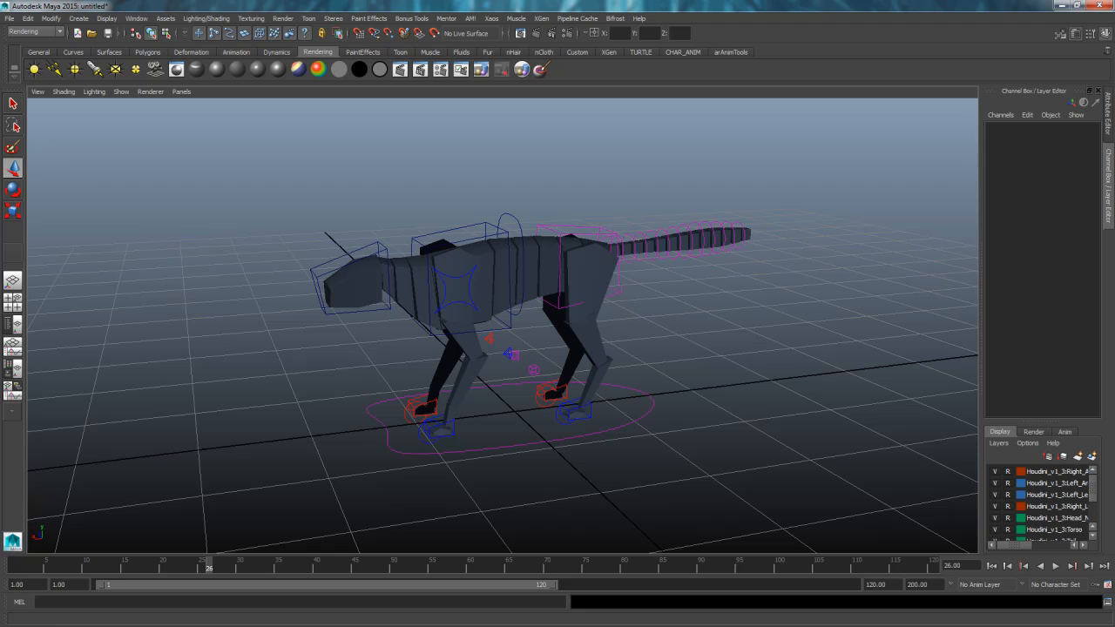
- Switch to the browser to view the CreativeCrash page for the Houdini 1.1.0 feline rig, and return to Maya
drag(0, 103, 429, 6)
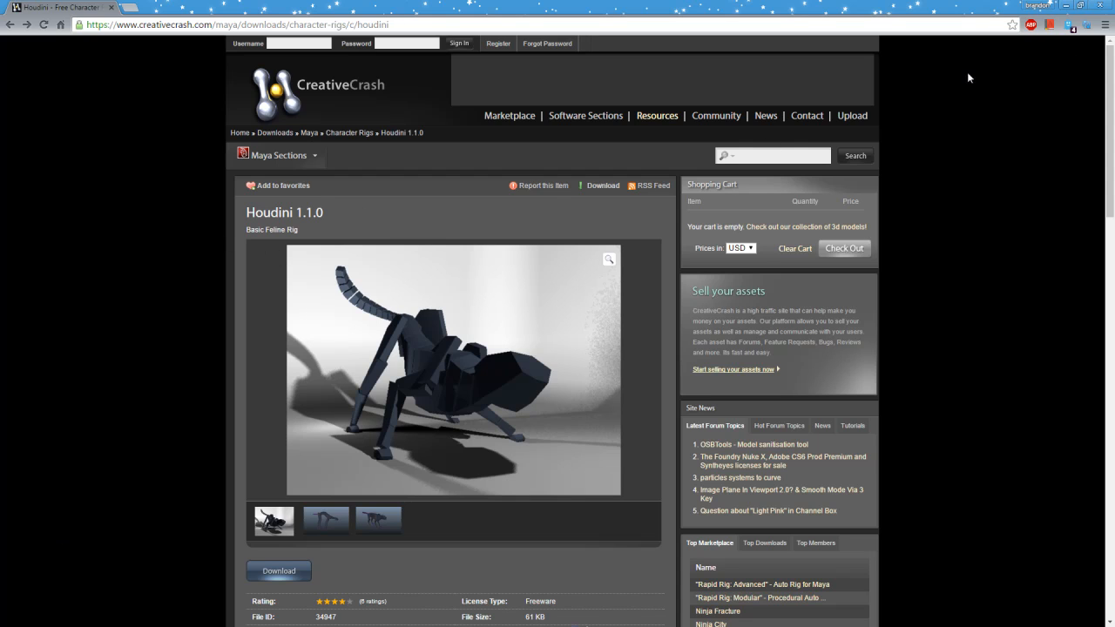
click(1066, 7)
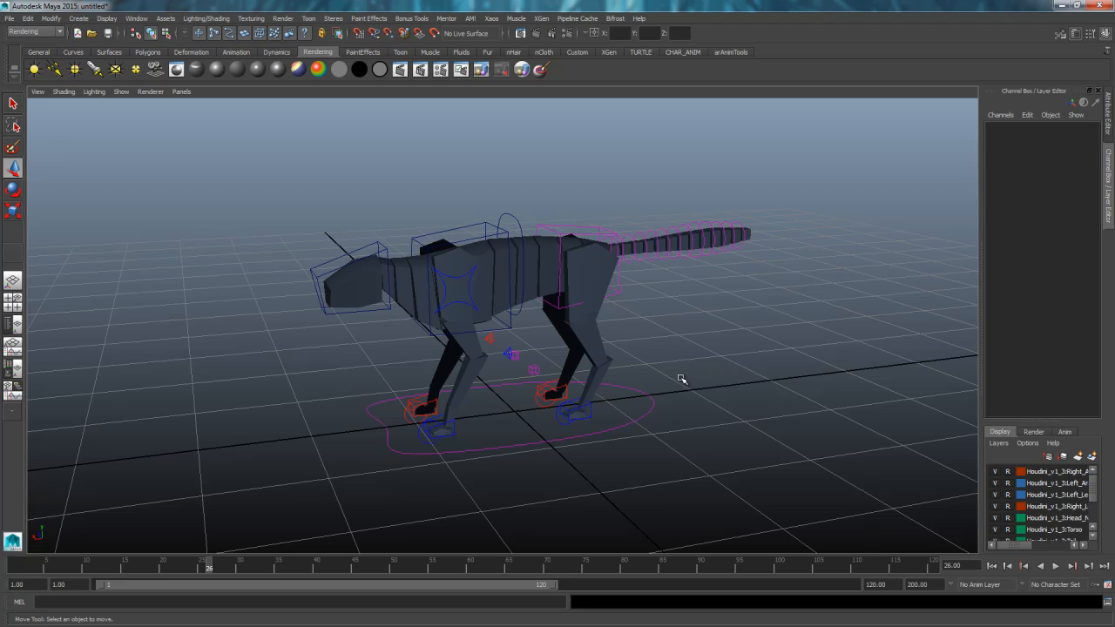
- Set the Hide Tail attribute of the rig's Master control to 0
click(642, 404)
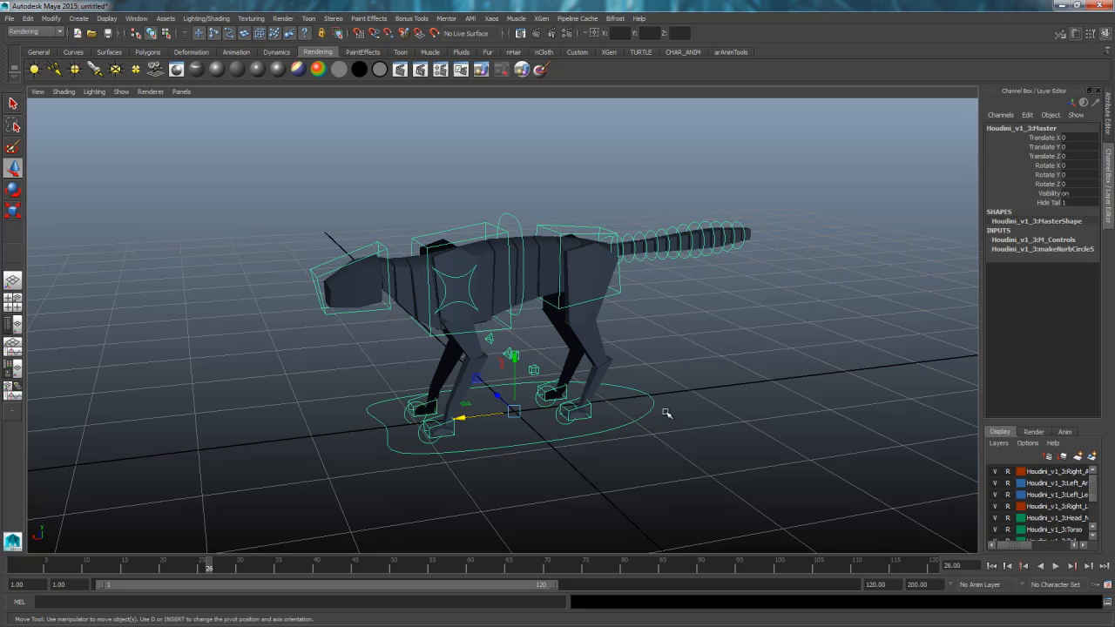
click(1050, 202)
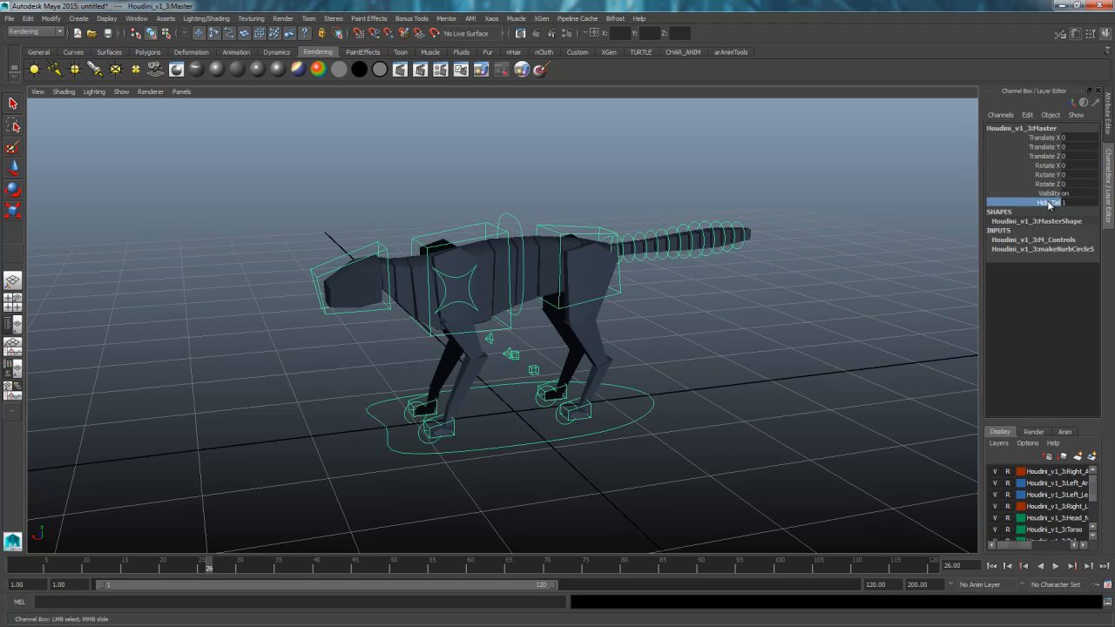
middle_drag(758, 277, 644, 311)
- Toggle the display layers of both front legs and the left hind leg off and back on
alt+drag(782, 381, 968, 465)
click(994, 471)
click(994, 483)
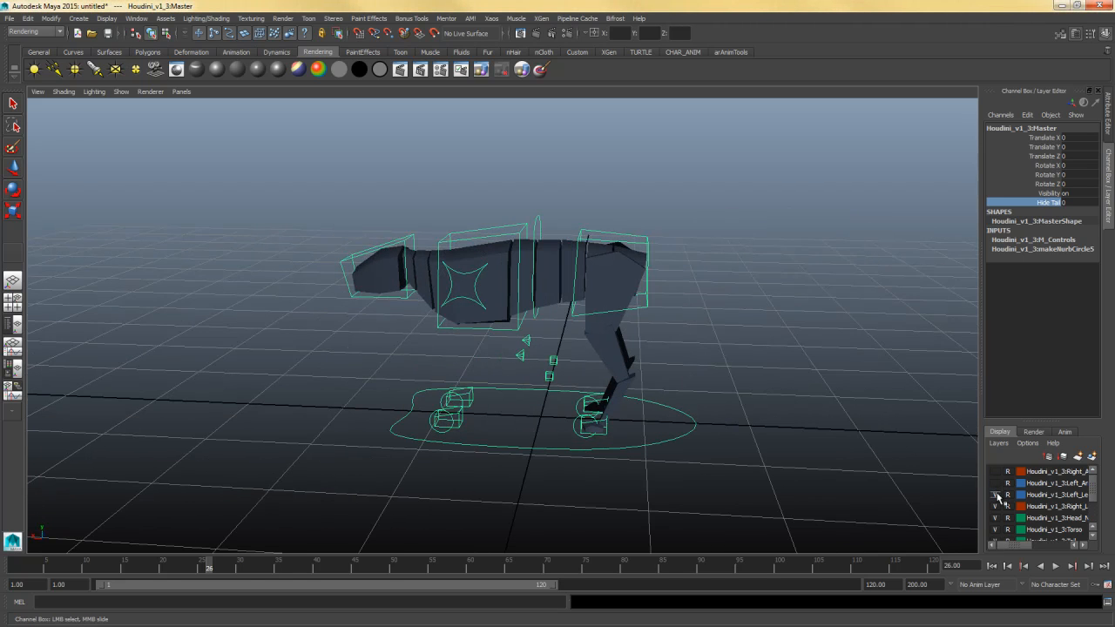
click(994, 494)
click(994, 471)
click(995, 482)
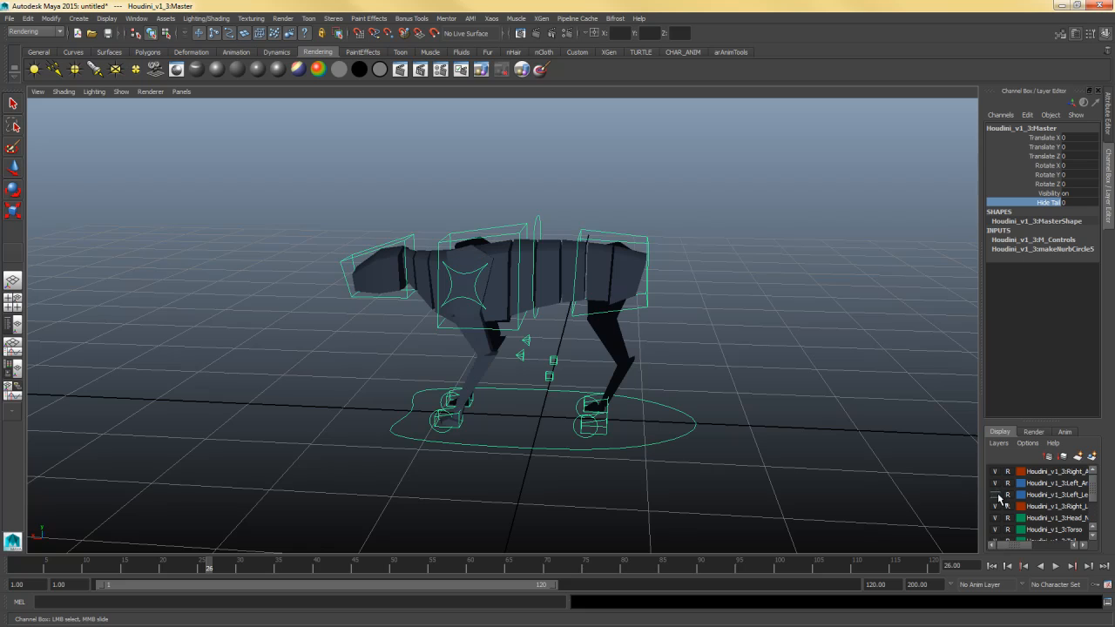
click(994, 494)
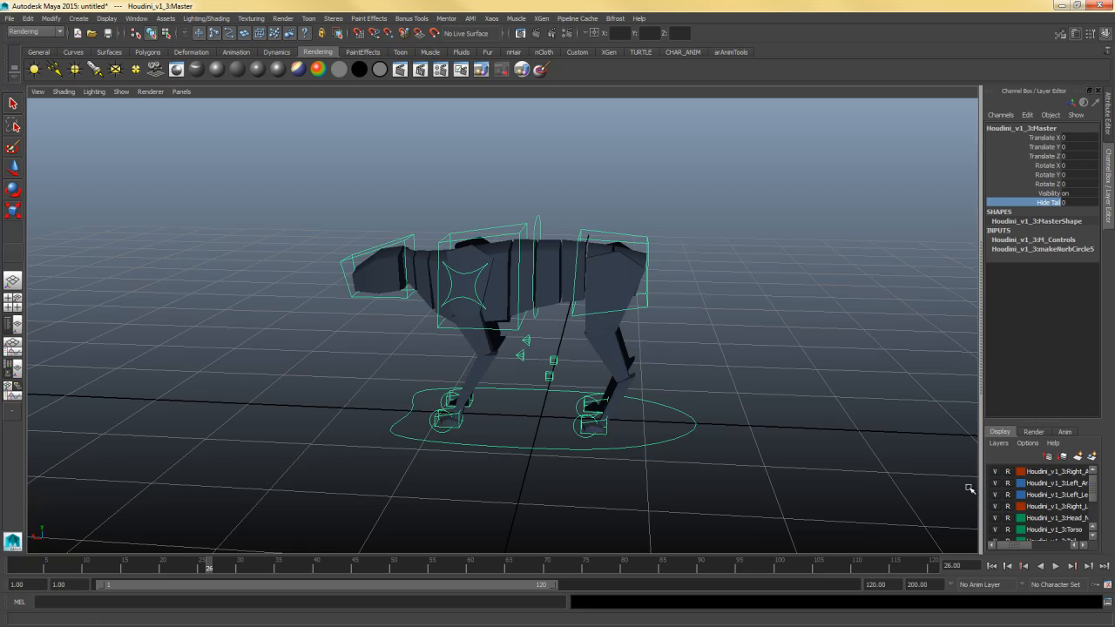
- Set the Master control's Hide Tail attribute back to 1
alt+drag(707, 413, 721, 407)
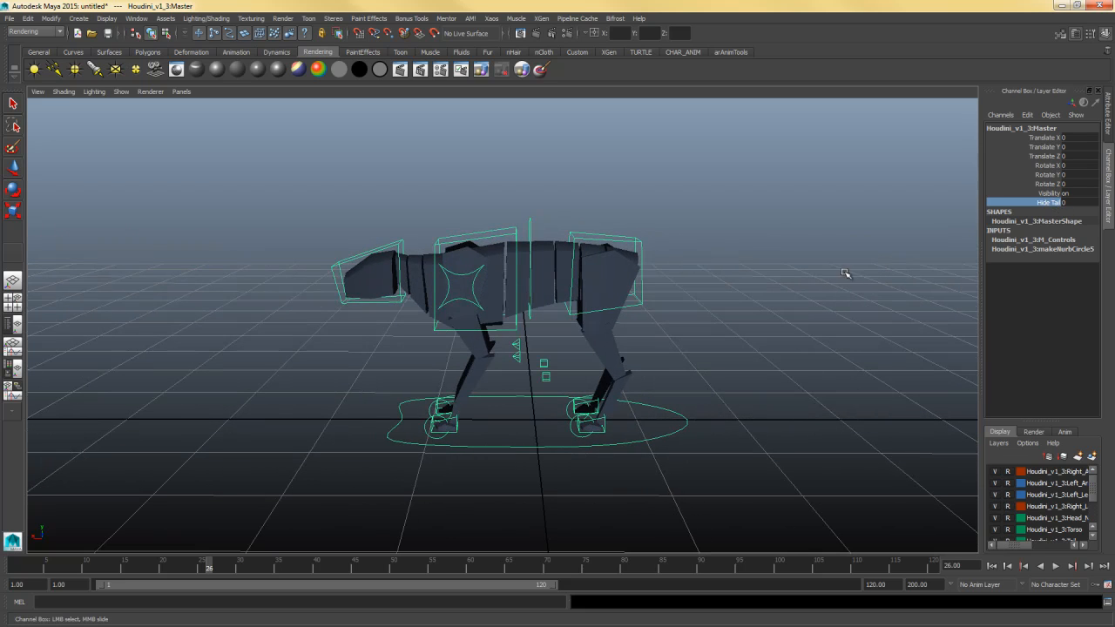
middle_drag(842, 272, 803, 305)
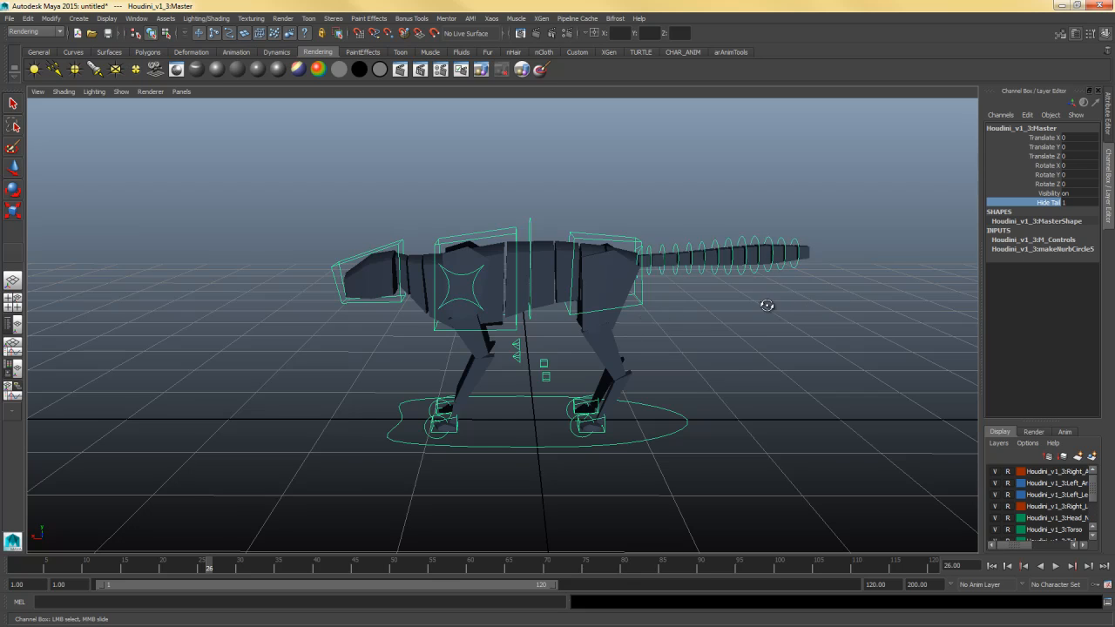
alt+drag(767, 305, 748, 340)
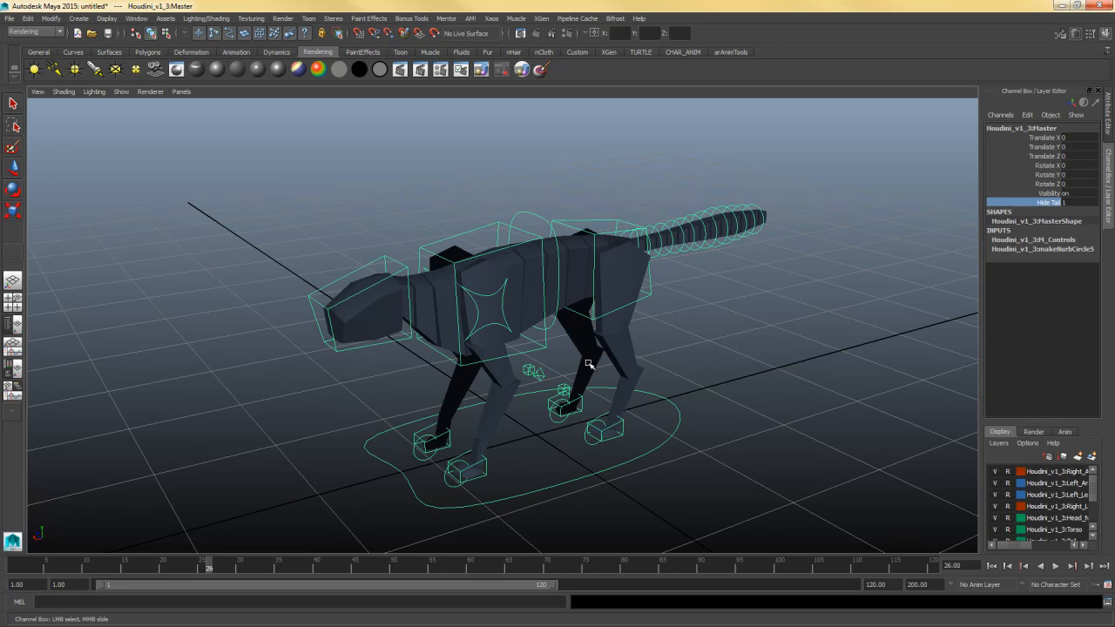
- Lower the chest control to about -0.043 in Translate Y and raise the rear control to about 0.018
alt+drag(634, 395, 590, 411)
alt+right_drag(590, 410, 702, 418)
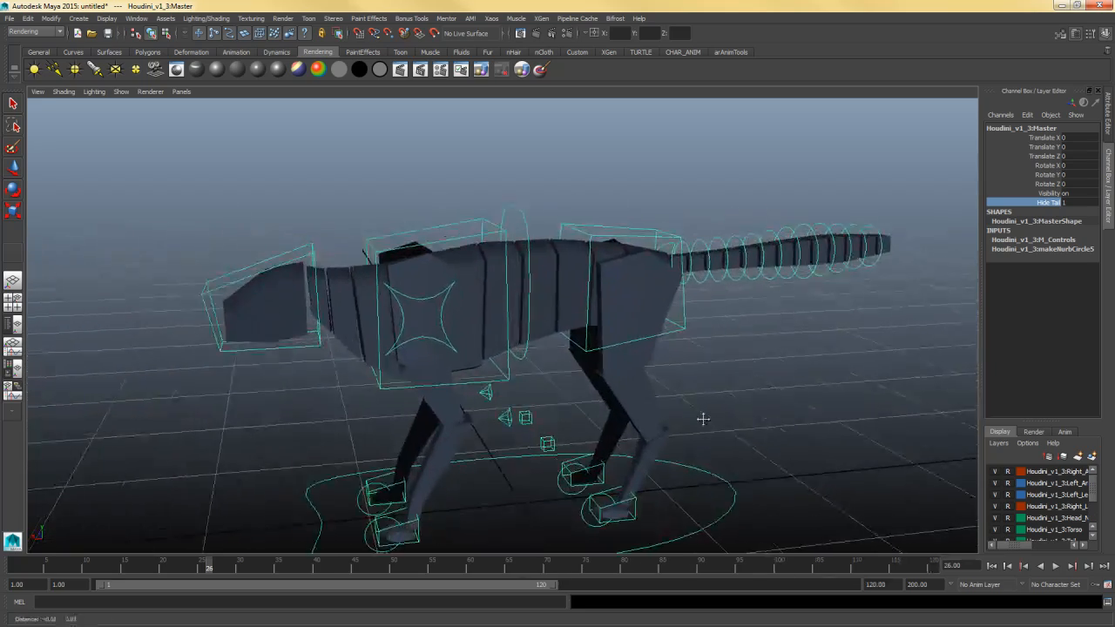
alt+drag(702, 418, 654, 406)
click(449, 259)
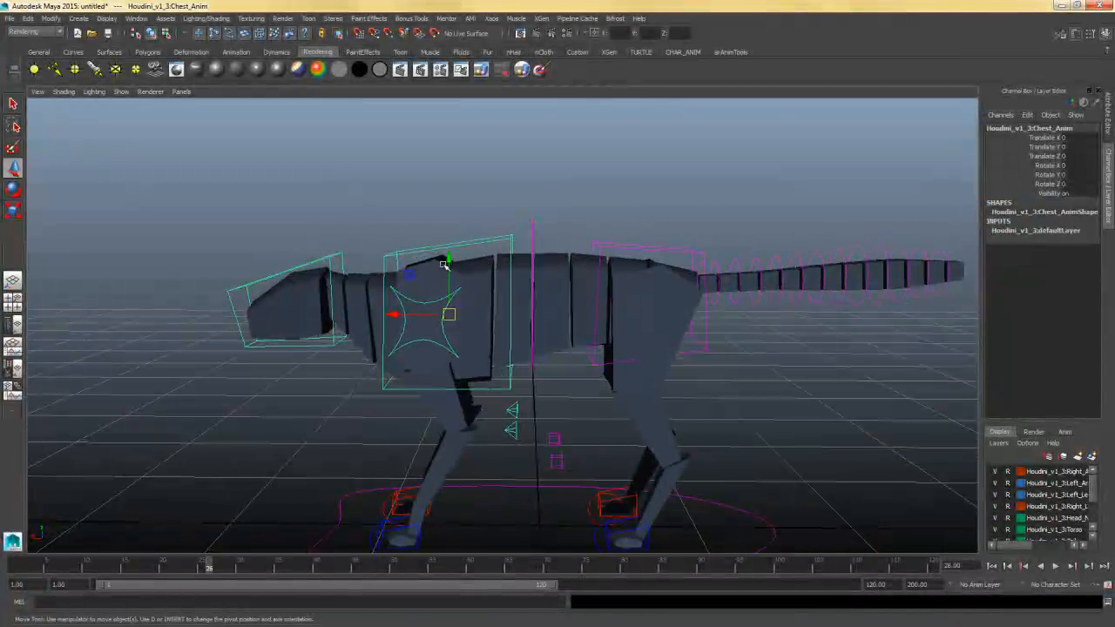
drag(448, 258, 468, 266)
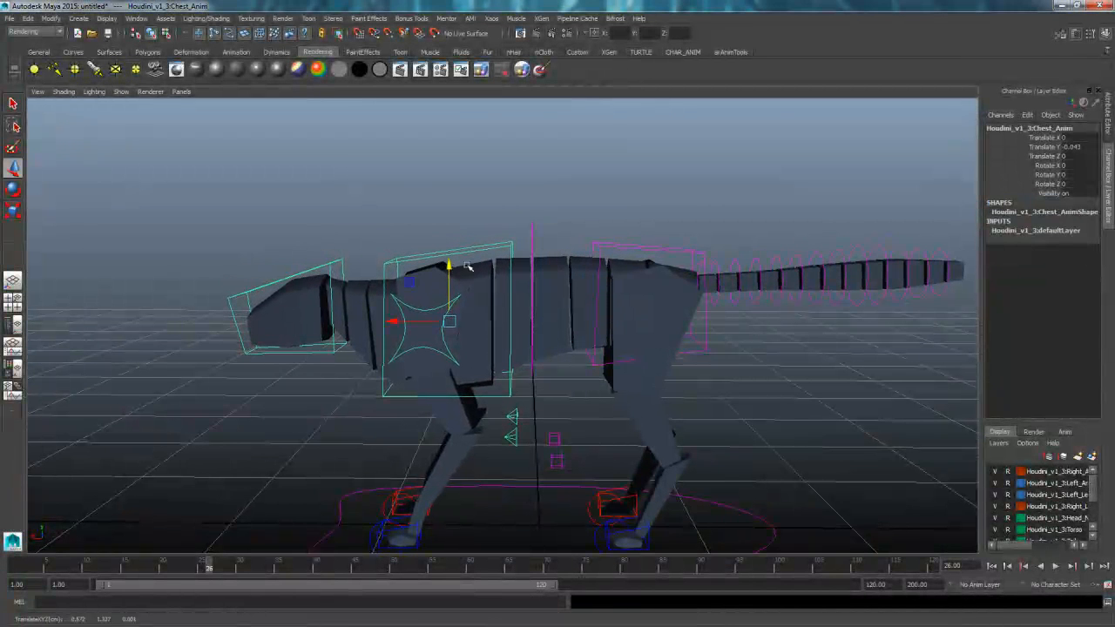
click(648, 238)
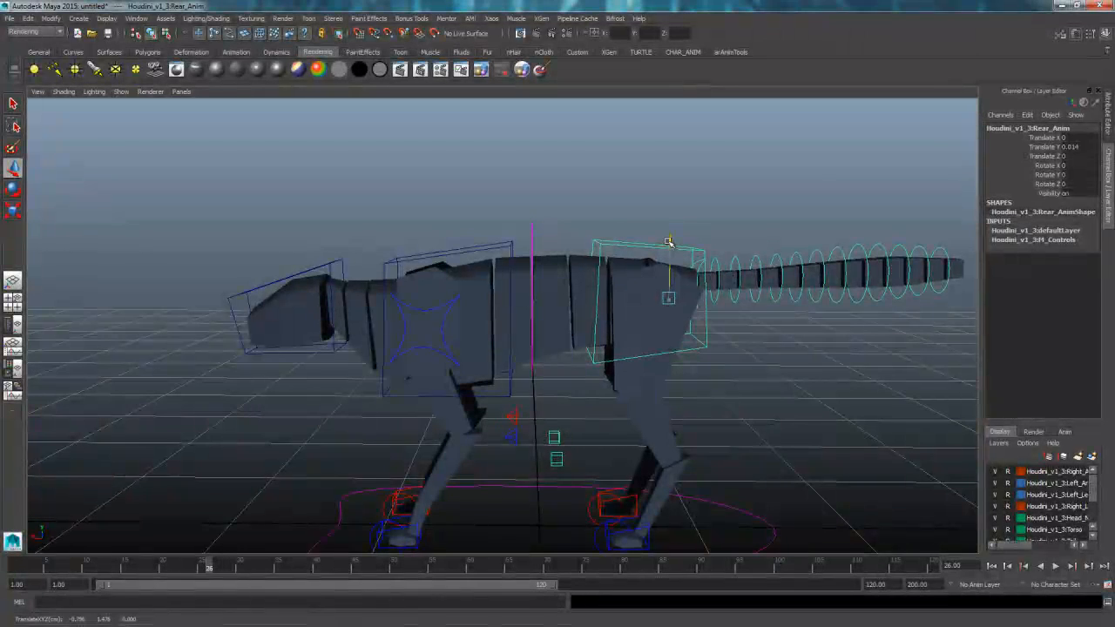
- Rotate the chest control slightly in the side view with the Rotate tool, and clear the selection
key(e)
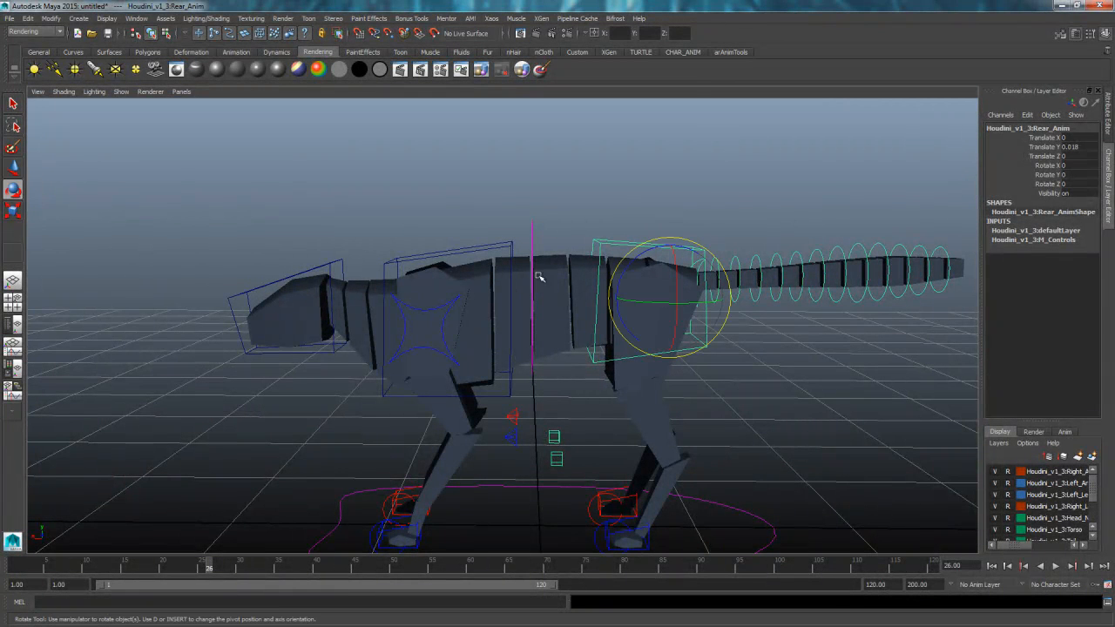
click(431, 261)
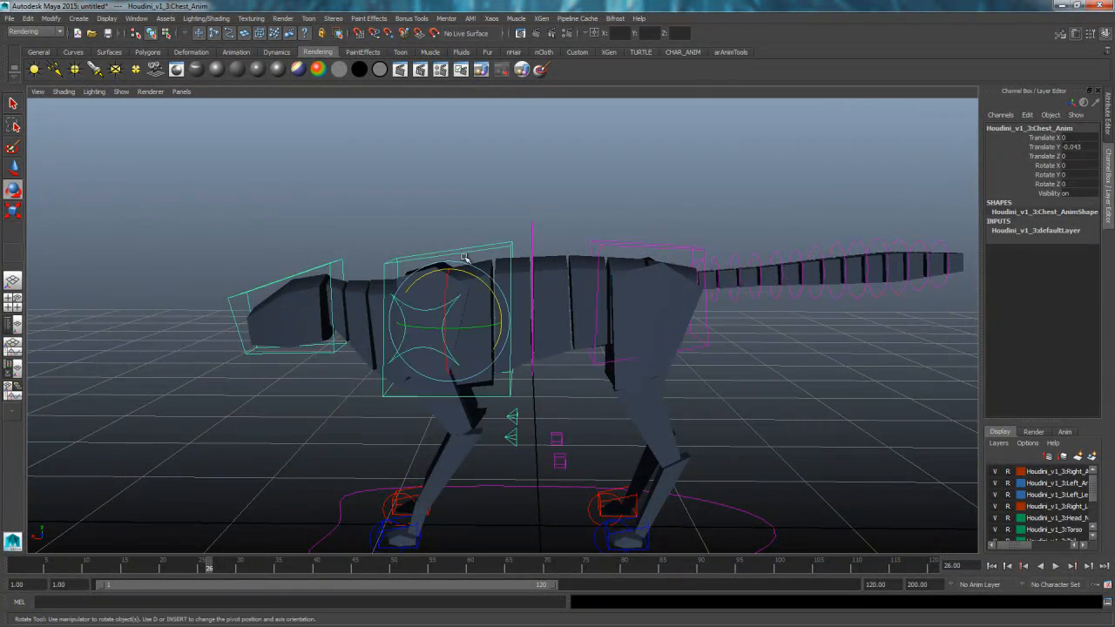
drag(430, 276, 439, 272)
click(450, 224)
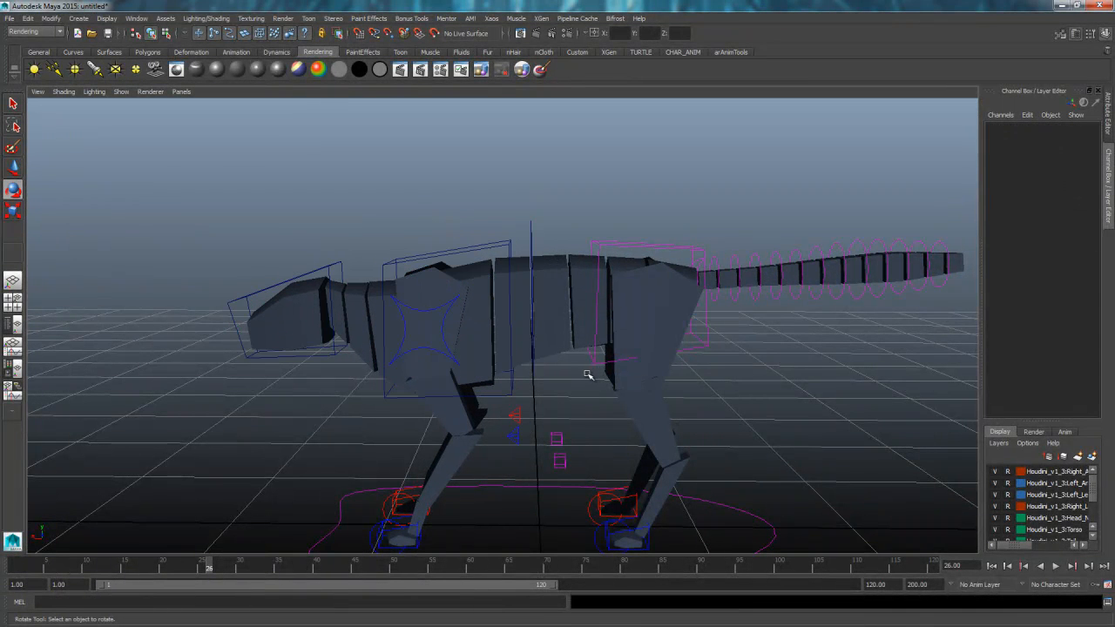
- Move the left front paw control inward toward the body's centre line, setting its Translate Z to 0.15
alt+drag(587, 374, 553, 402)
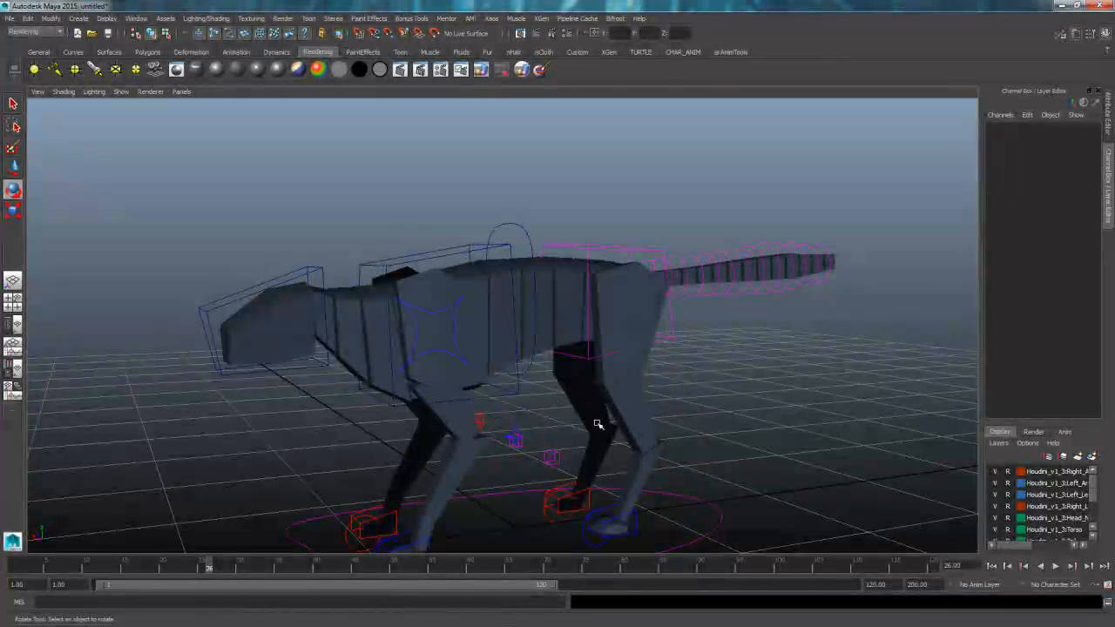
alt+middle_drag(597, 424, 589, 339)
alt+drag(590, 339, 619, 443)
alt+middle_drag(619, 444, 597, 368)
alt+drag(597, 368, 655, 393)
alt+middle_drag(655, 394, 634, 389)
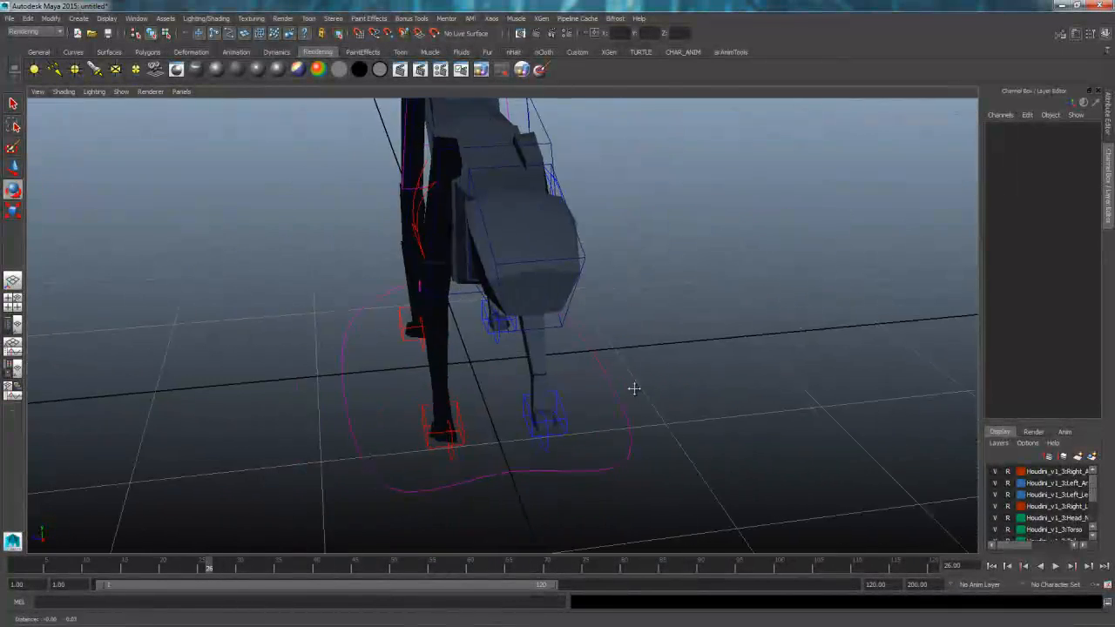
alt+drag(633, 388, 478, 384)
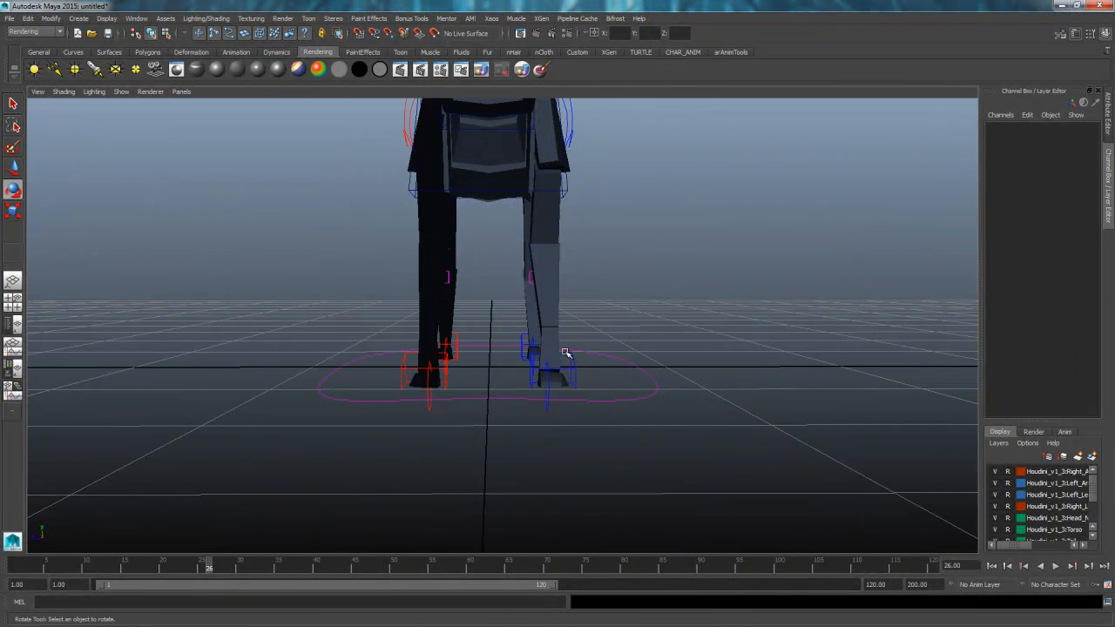
alt+middle_drag(508, 364, 525, 331)
alt+drag(525, 331, 511, 360)
alt+right_drag(538, 364, 637, 375)
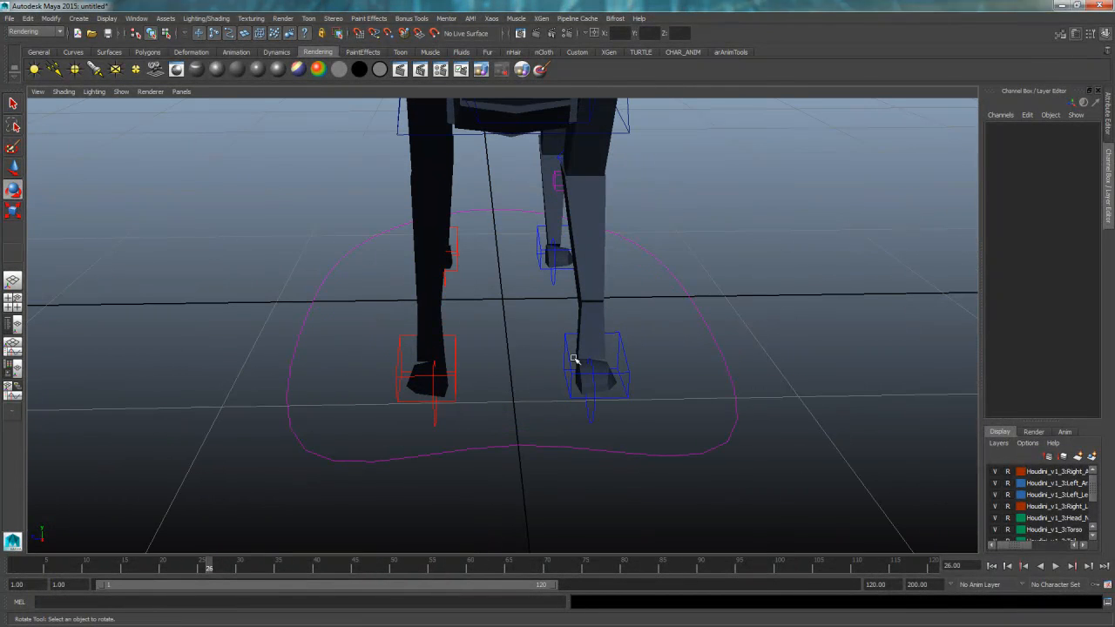
click(579, 370)
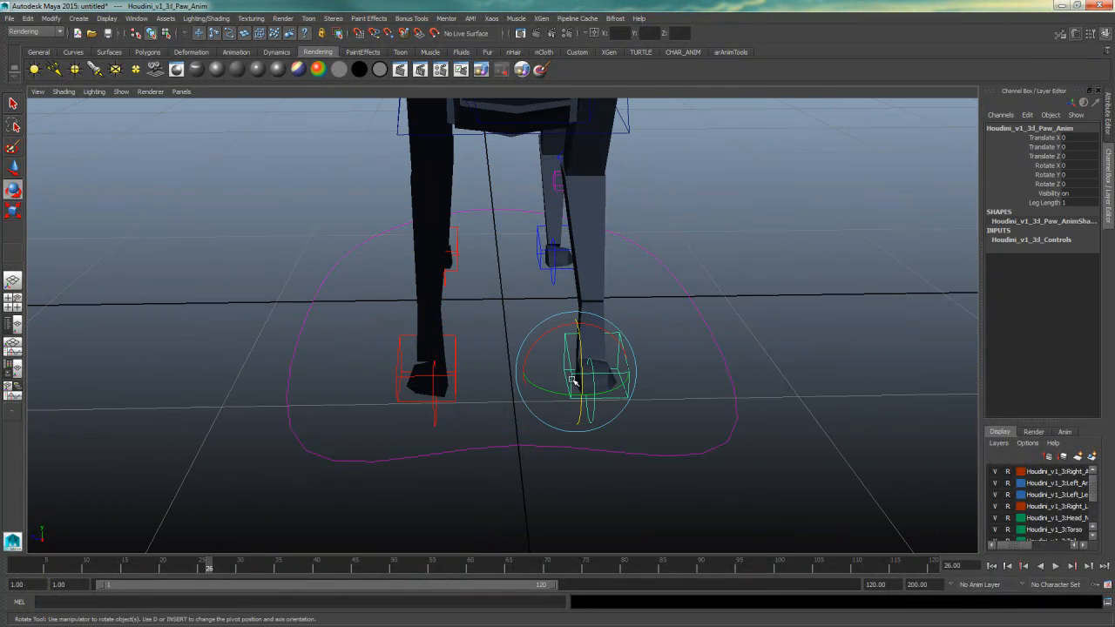
key(w)
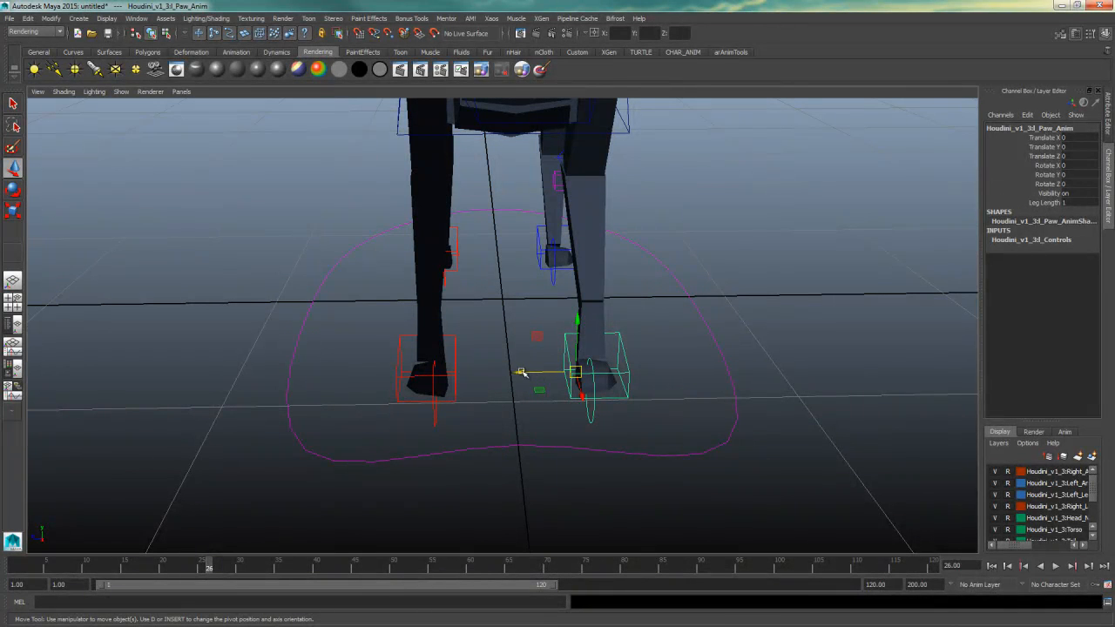
drag(520, 373, 480, 378)
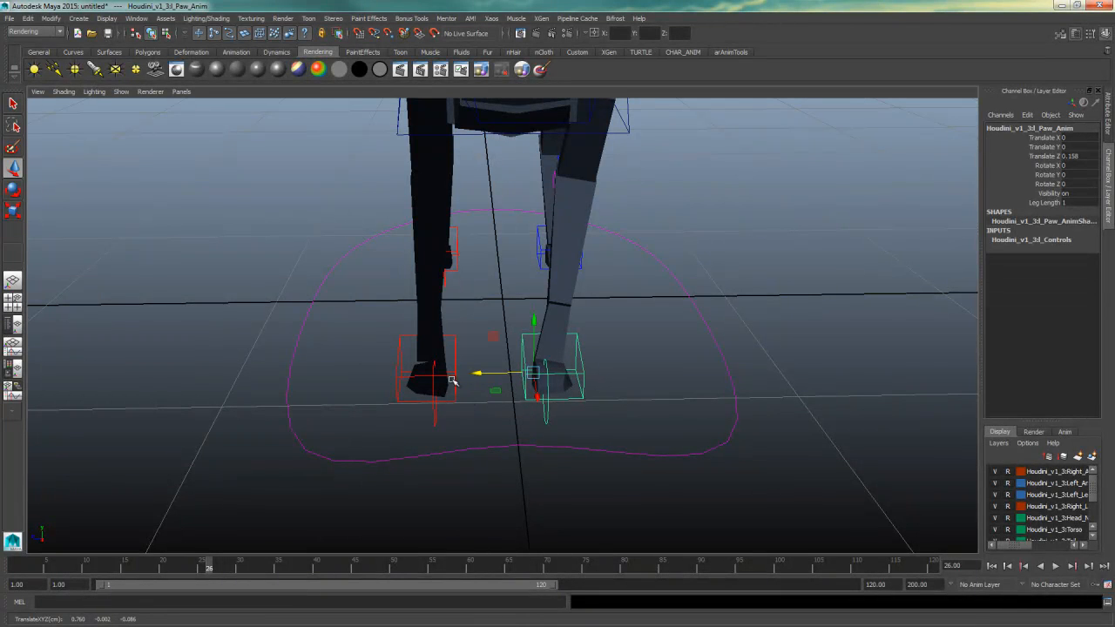
double_click(1091, 157)
text(0)
key(Return)
- Move the right front paw control inward to match, setting its Translate Z to -0.15
click(454, 342)
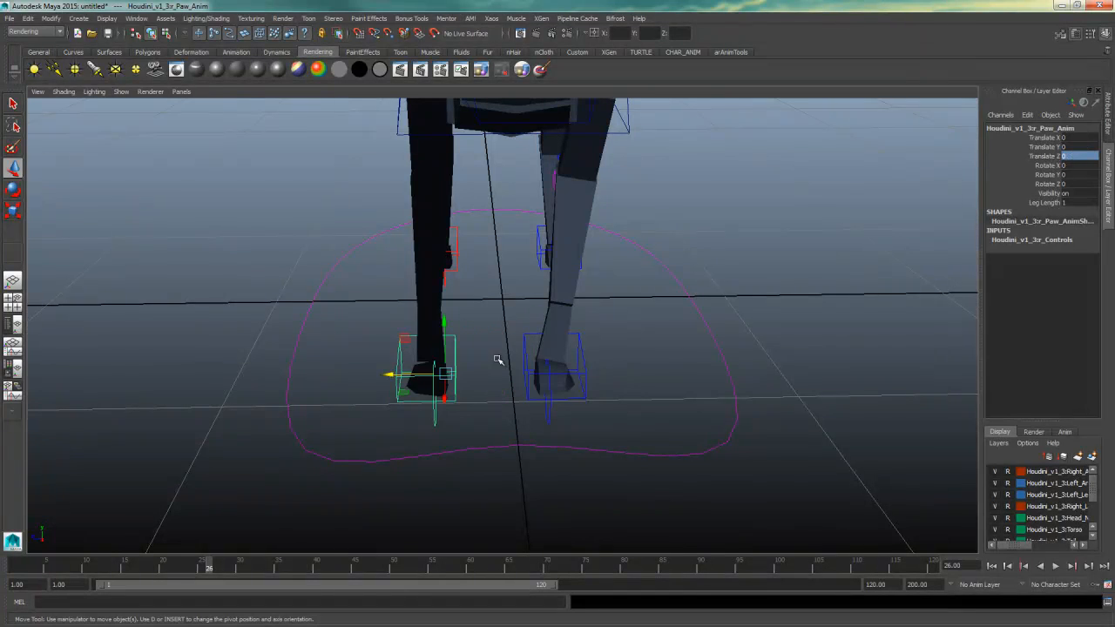
drag(390, 372, 429, 375)
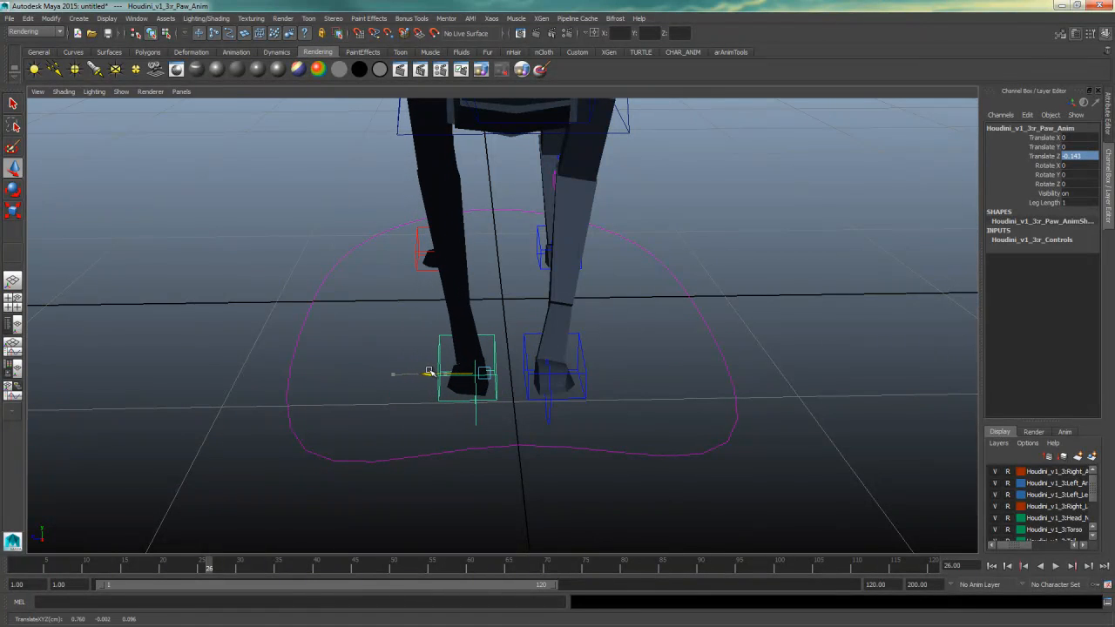
double_click(1090, 154)
text(.15)
key(Return)
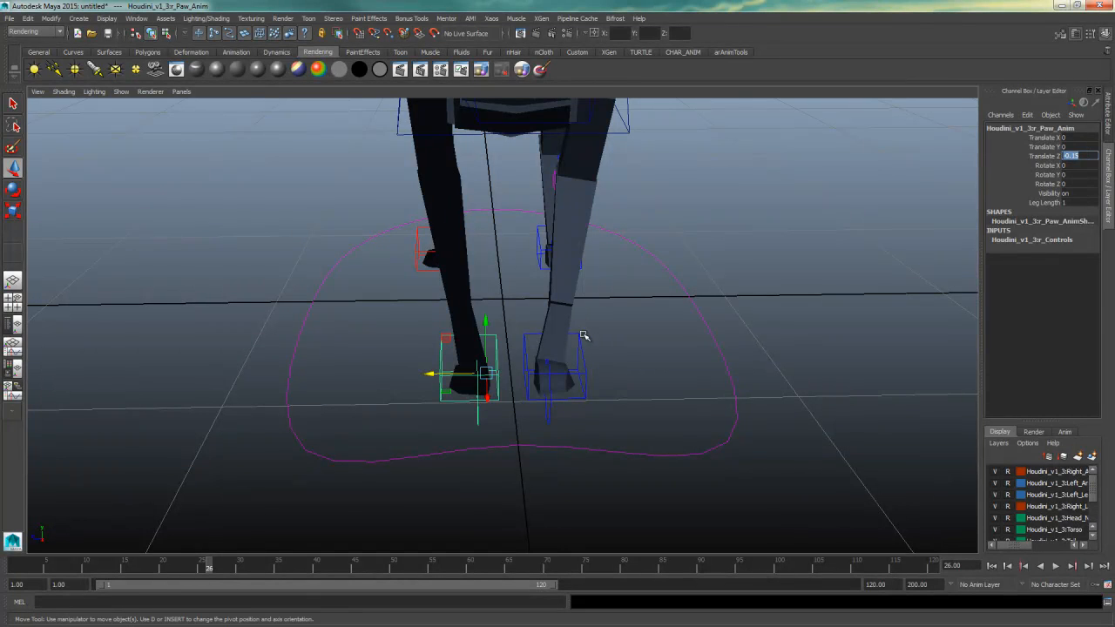
- Go to frame 1 and turn the right front paw control, setting its Rotate Y to -8
alt+drag(681, 341, 601, 333)
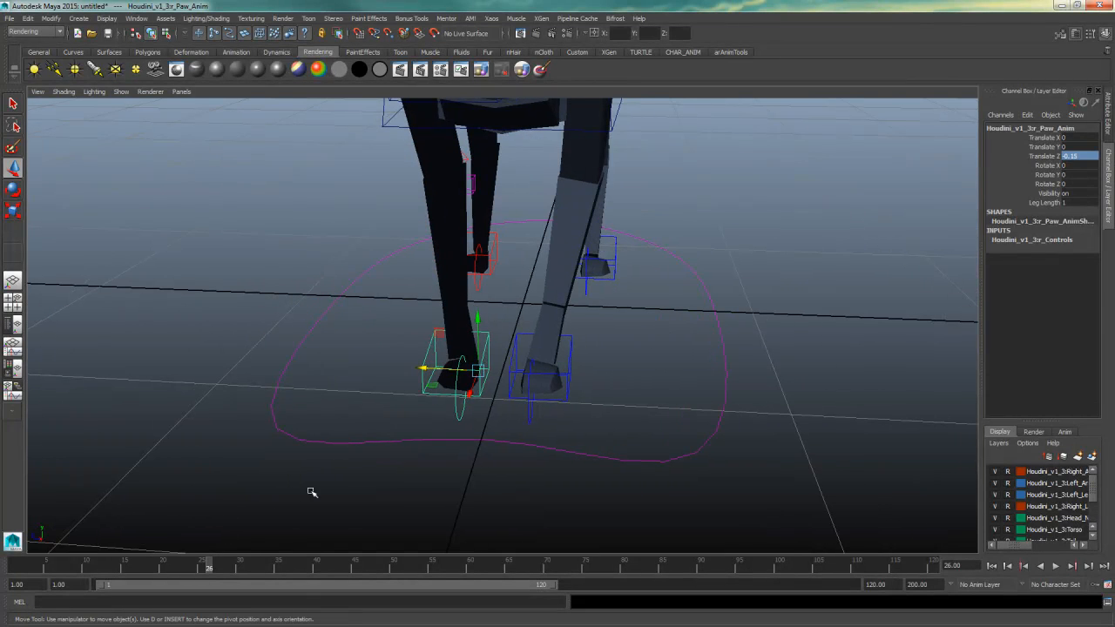
drag(52, 571, 16, 571)
alt+drag(598, 371, 586, 368)
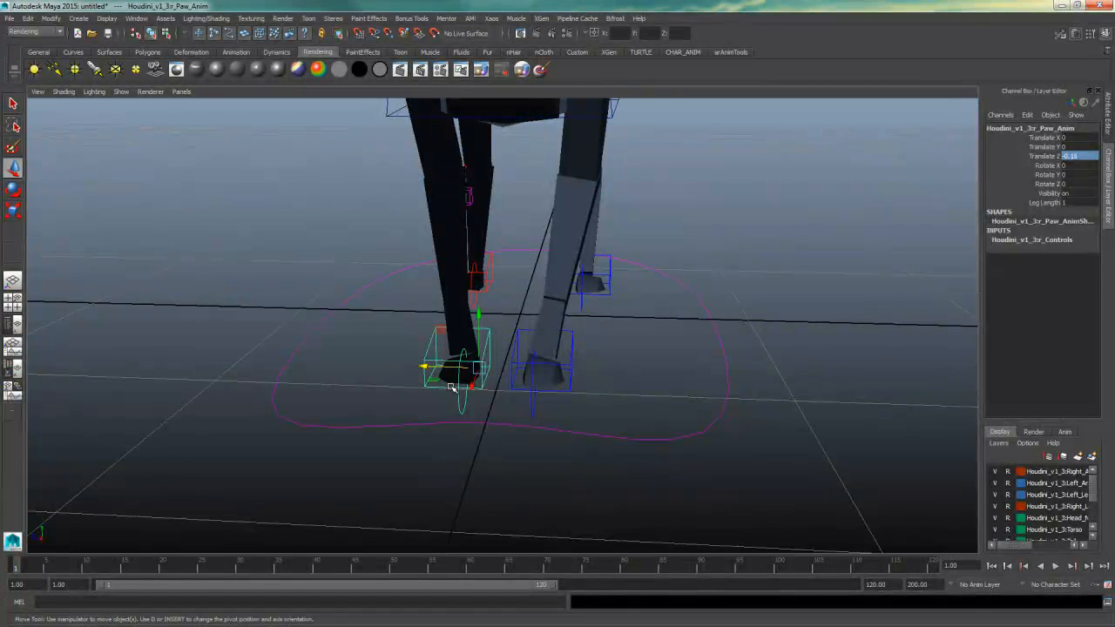
key(e)
drag(488, 385, 490, 386)
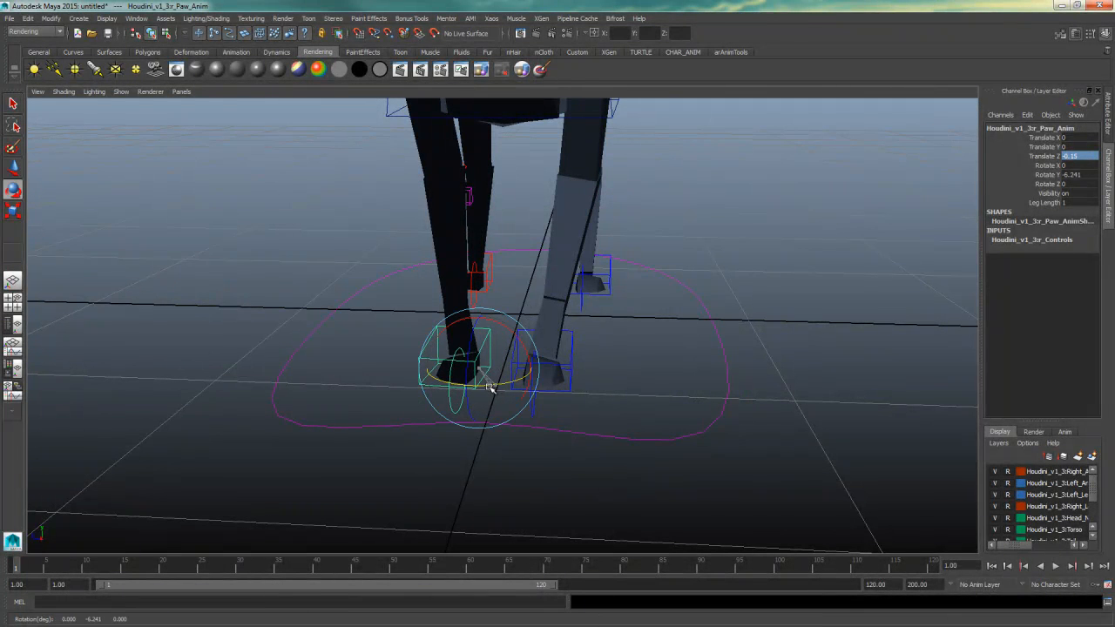
double_click(1070, 175)
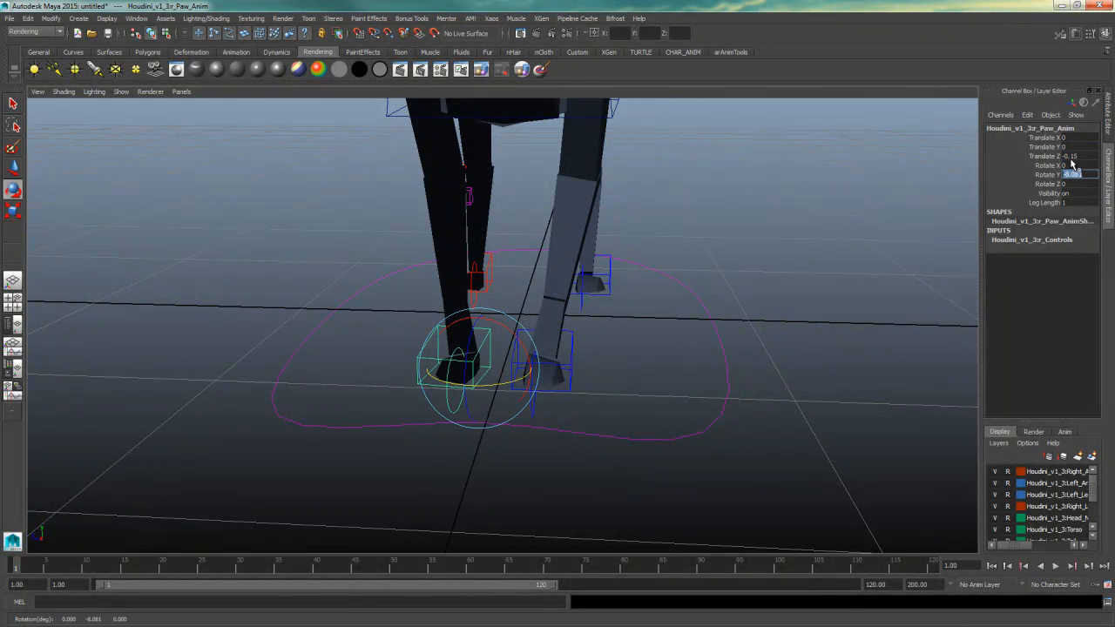
text(-0.15)
key(Return)
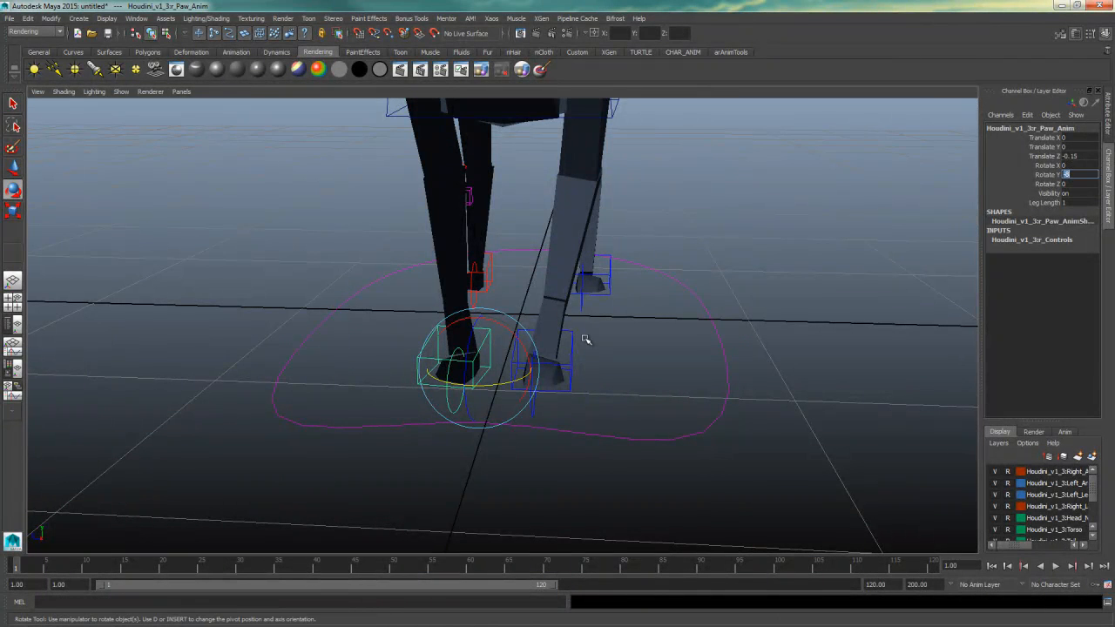
- Turn the left front paw control to mirror the right one, setting its Rotate Y to 8
click(575, 341)
double_click(1071, 175)
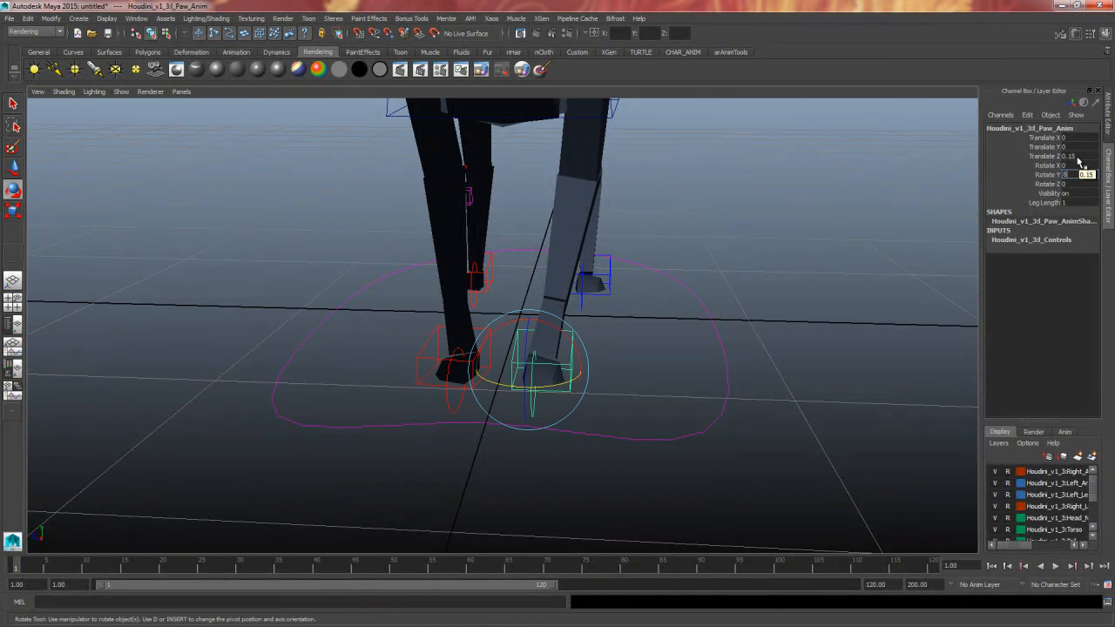
text(-0.15)
key(Return)
- Move the left elbow pole vector control slightly sideways with the Move tool, to a Translate Z of about 0.034
alt+drag(637, 358, 679, 409)
click(507, 319)
key(w)
click(525, 301)
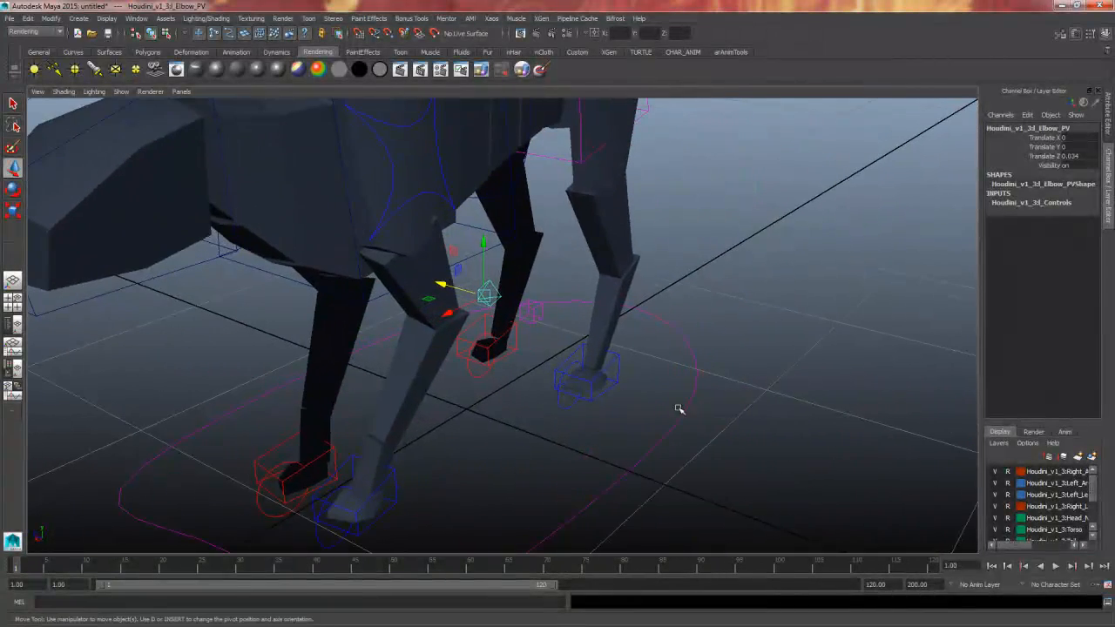
- Move the left rear foot control inward toward the body's centre line, setting its Translate Z to 0.1
click(620, 384)
alt+drag(620, 383, 446, 372)
click(592, 361)
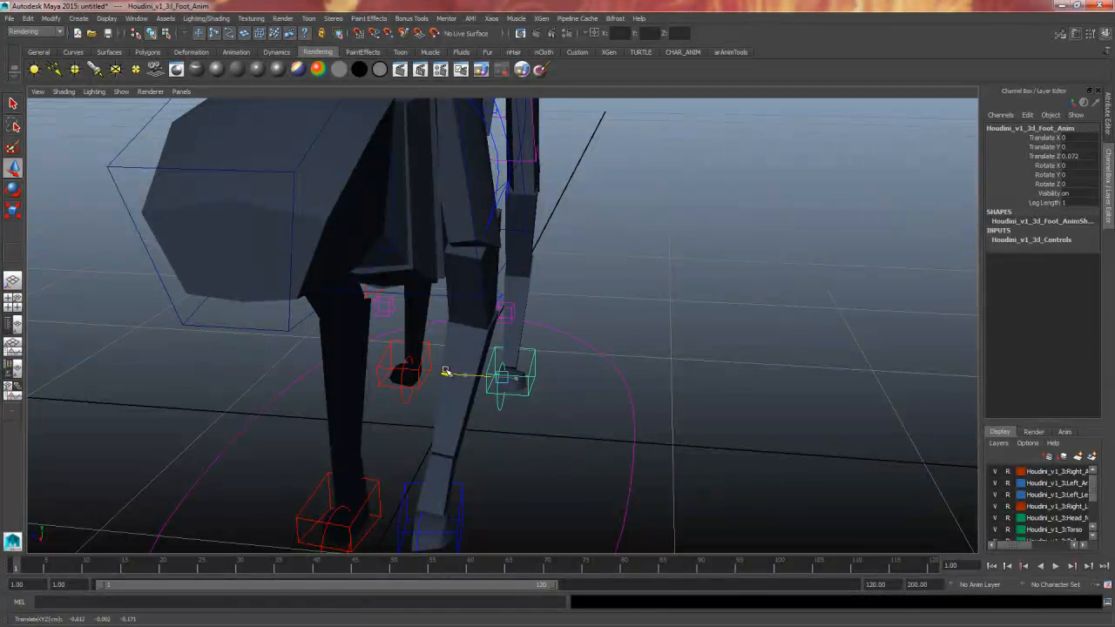
alt+middle_drag(446, 372, 462, 358)
alt+drag(462, 358, 422, 376)
drag(1078, 157, 1021, 128)
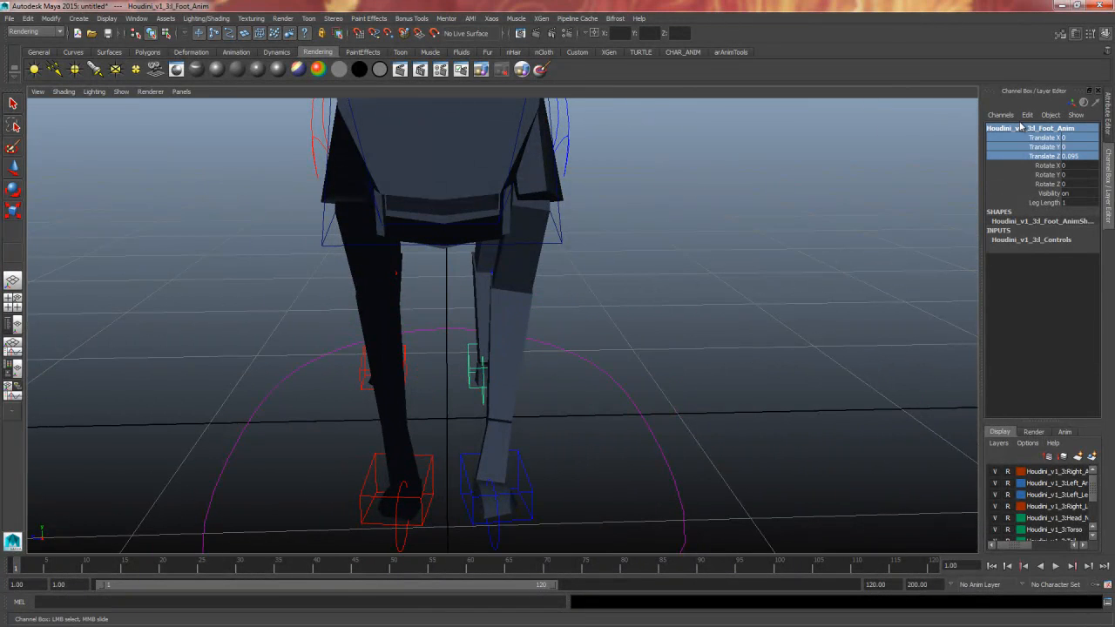
double_click(1071, 155)
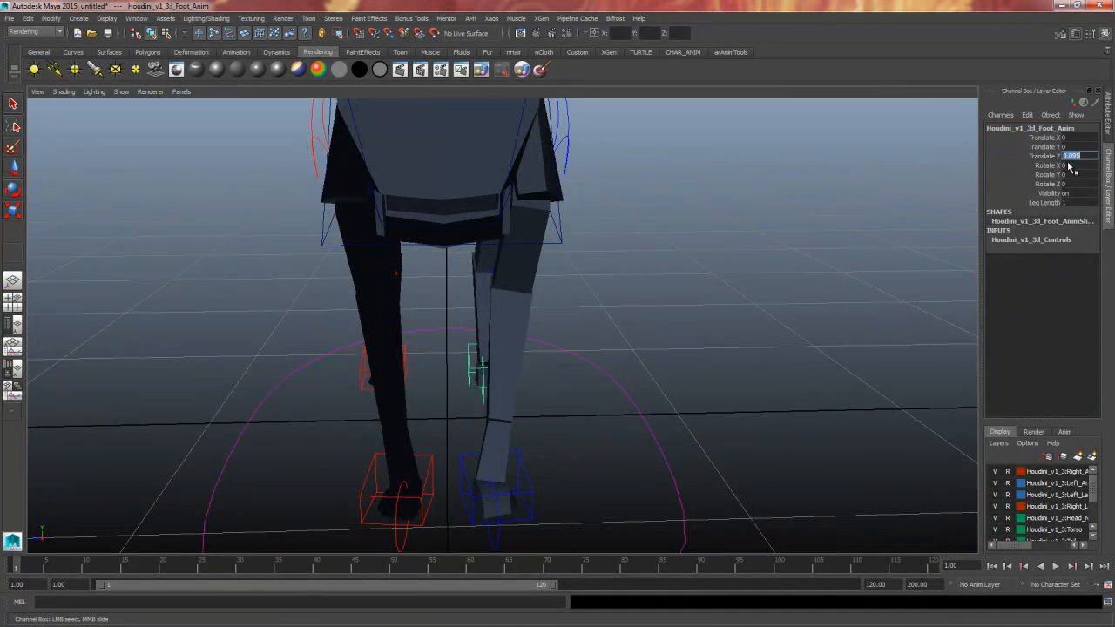
- Move the right rear foot control inward to match, setting its Translate Z to -0.1
click(466, 452)
key(w)
click(365, 371)
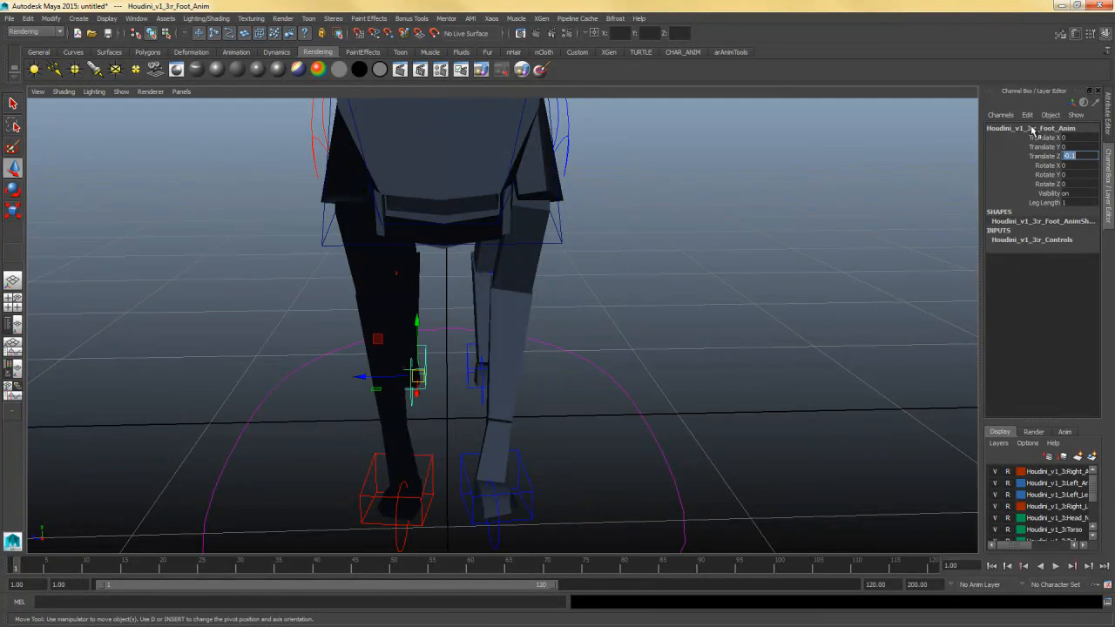
- Examine the placement of all four paws from several angles, selecting the left rear foot and right front paw controls
alt+drag(573, 248, 529, 348)
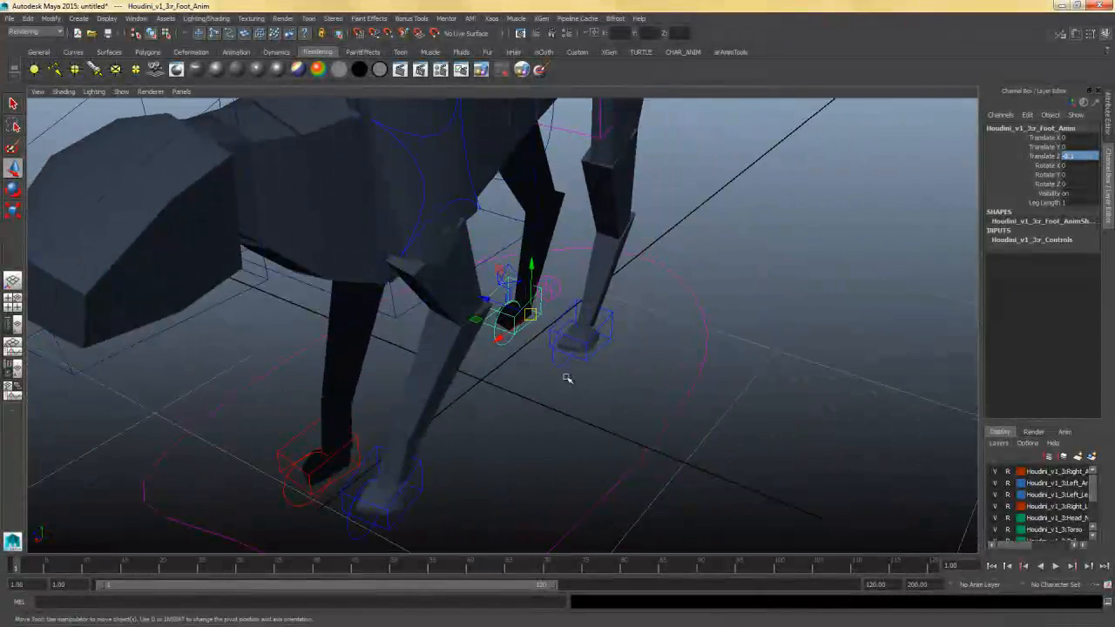
alt+drag(536, 405, 531, 369)
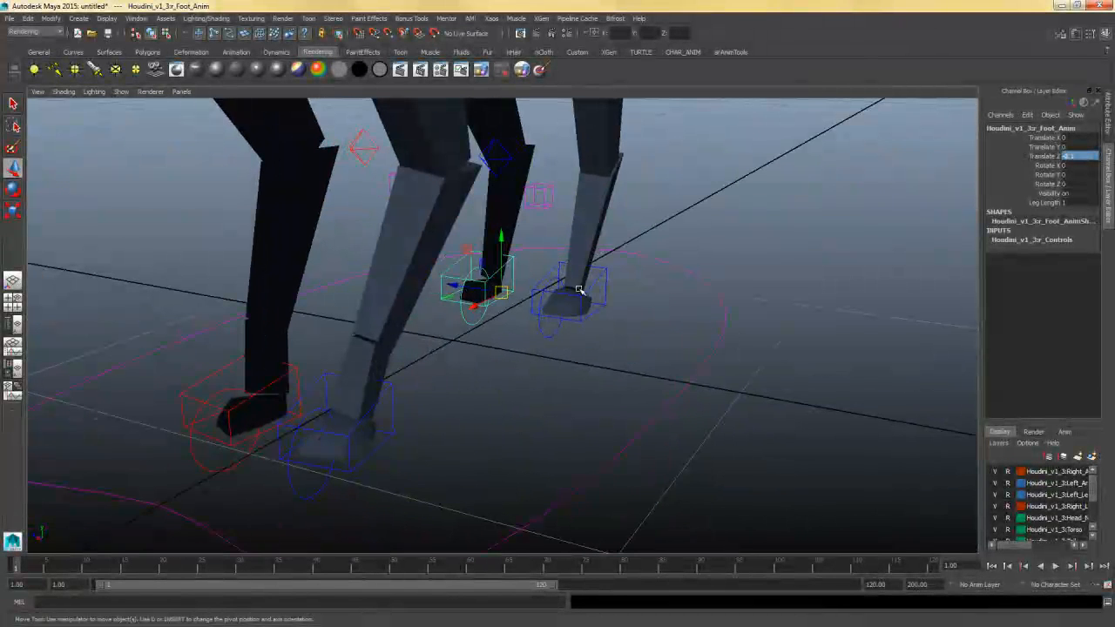
alt+drag(579, 290, 487, 459)
click(635, 318)
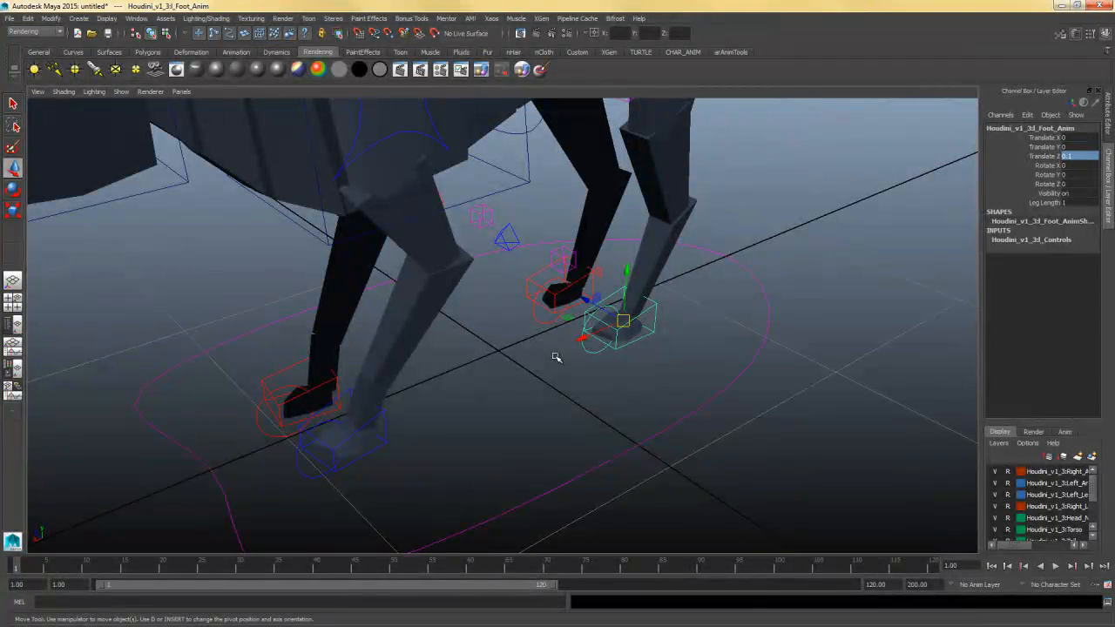
click(312, 380)
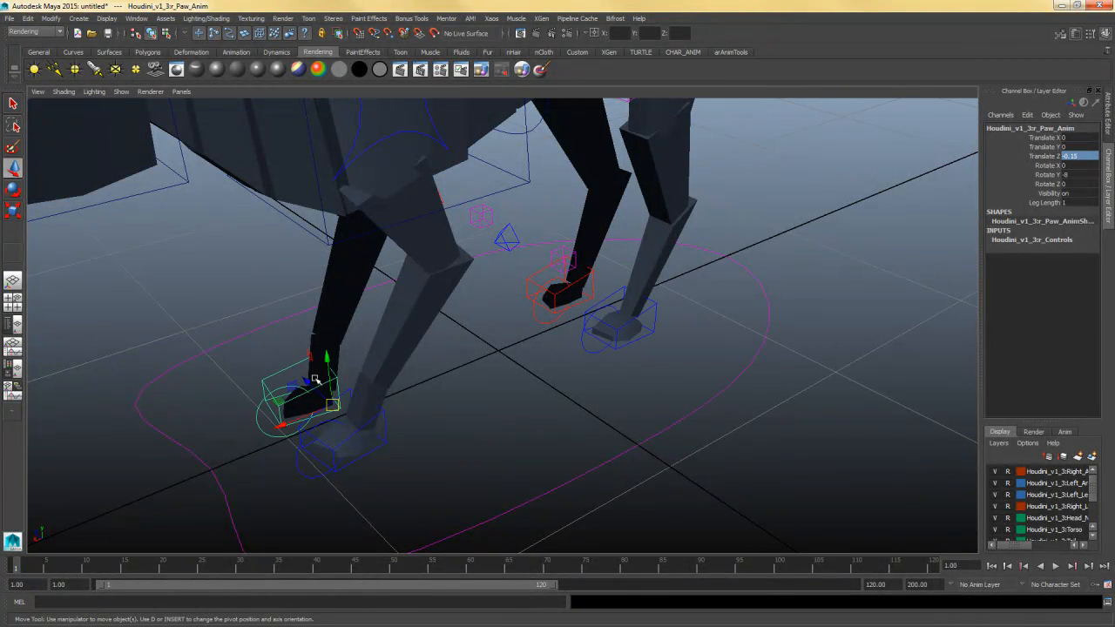
alt+drag(390, 408, 382, 443)
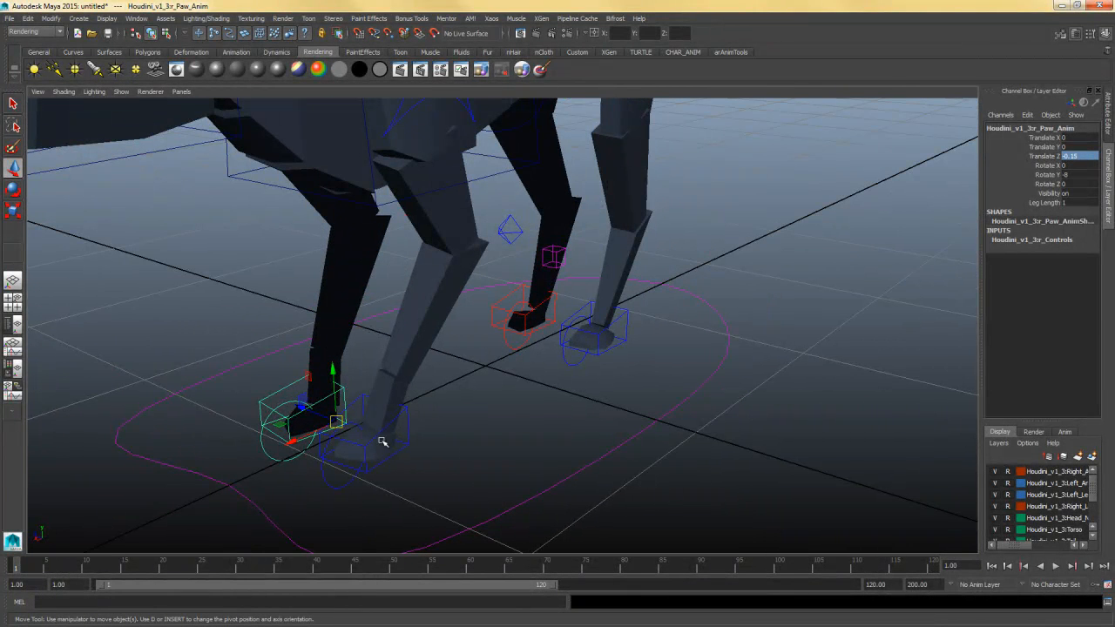
alt+drag(572, 356, 483, 431)
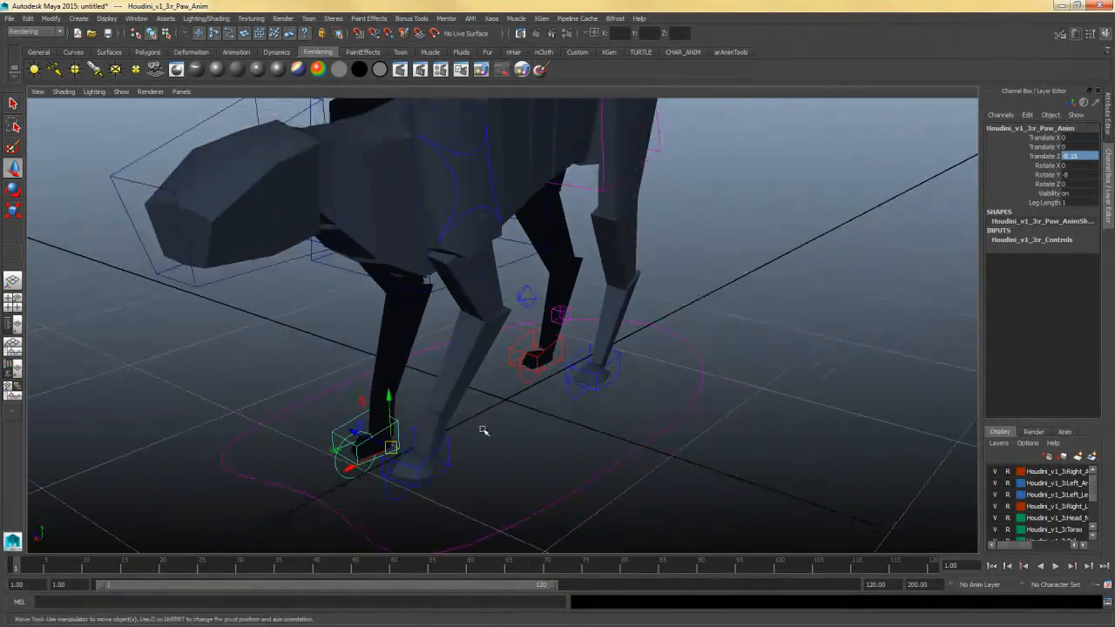
scroll(483, 430, down, 3)
alt+middle_drag(483, 430, 478, 450)
scroll(540, 432, down, 3)
- Raise the whole tail by rotating the tail base control to a Rotate Z of about -21.1
alt+drag(740, 383, 634, 403)
alt+middle_drag(634, 403, 410, 478)
alt+right_drag(482, 462, 735, 445)
click(397, 305)
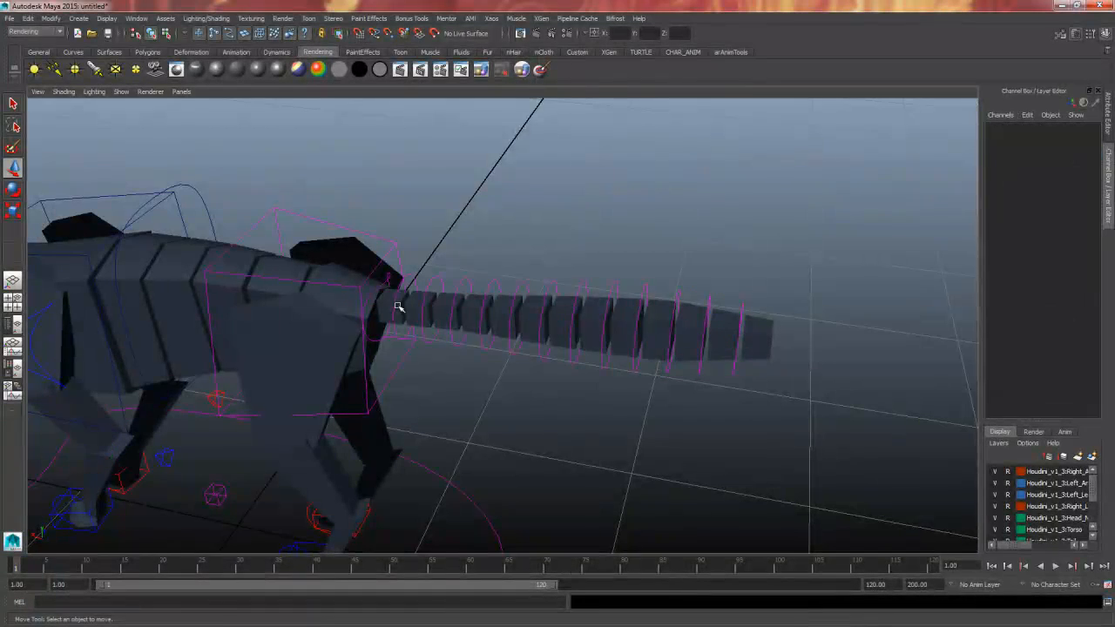
mouse_move(488, 350)
alt+mouse_down()
mouse_move(529, 336)
mouse_move(484, 355)
alt+mouse_up()
click(401, 273)
alt+right_drag(485, 355, 421, 354)
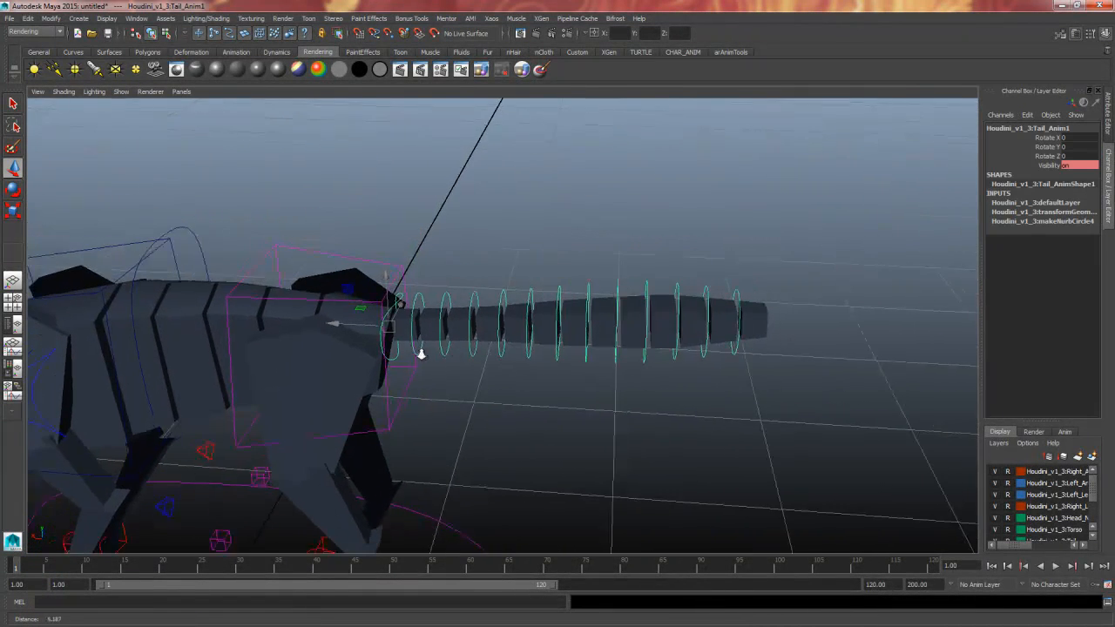
alt+drag(420, 353, 440, 358)
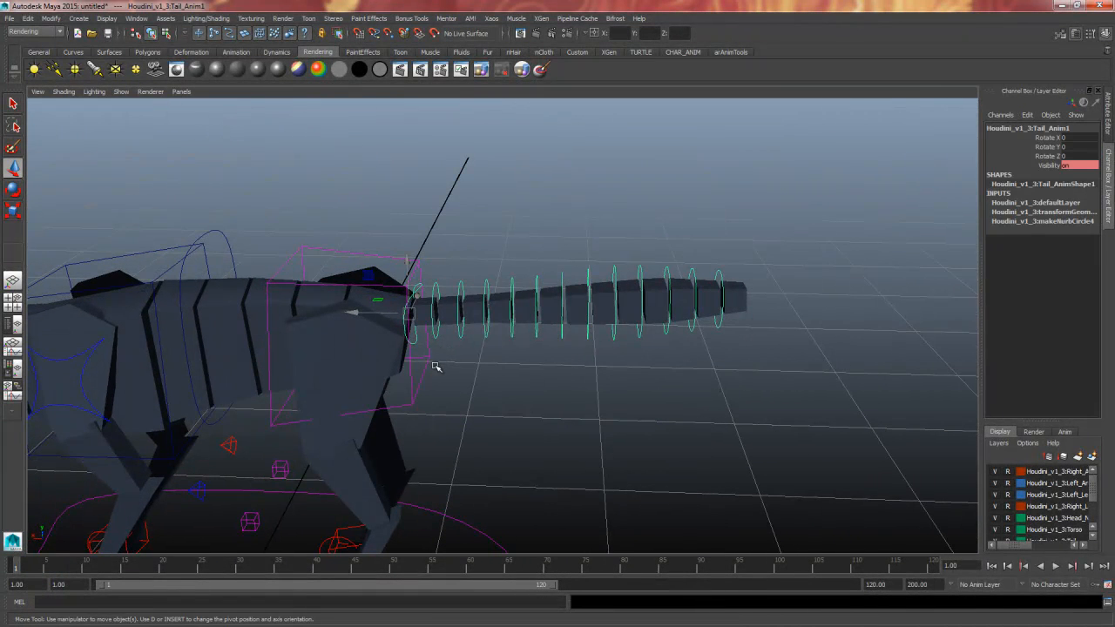
key(e)
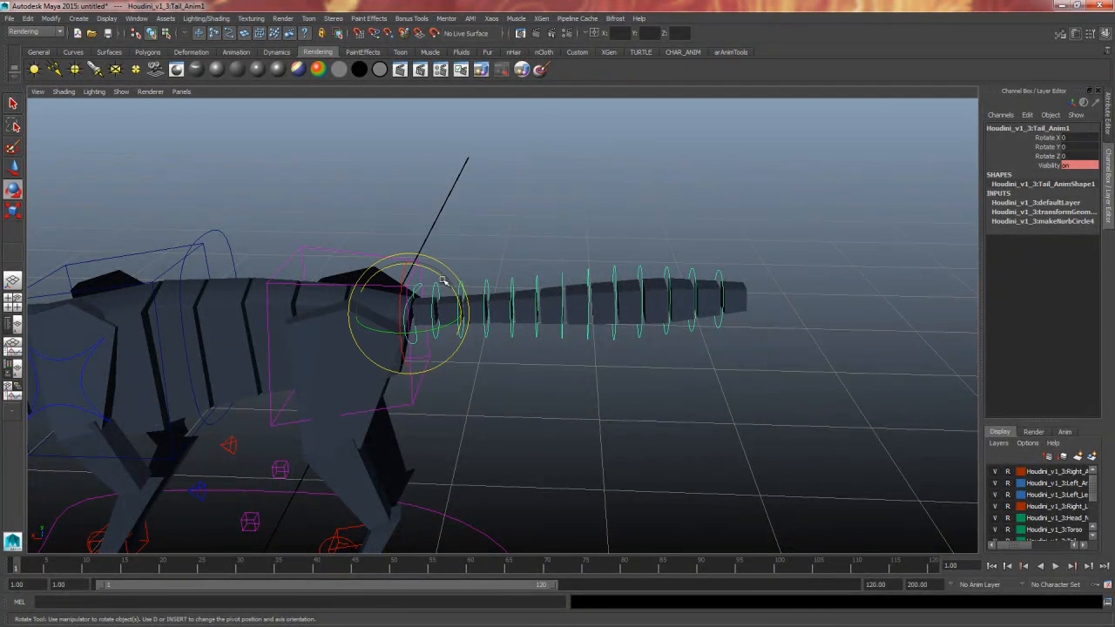
drag(442, 280, 422, 273)
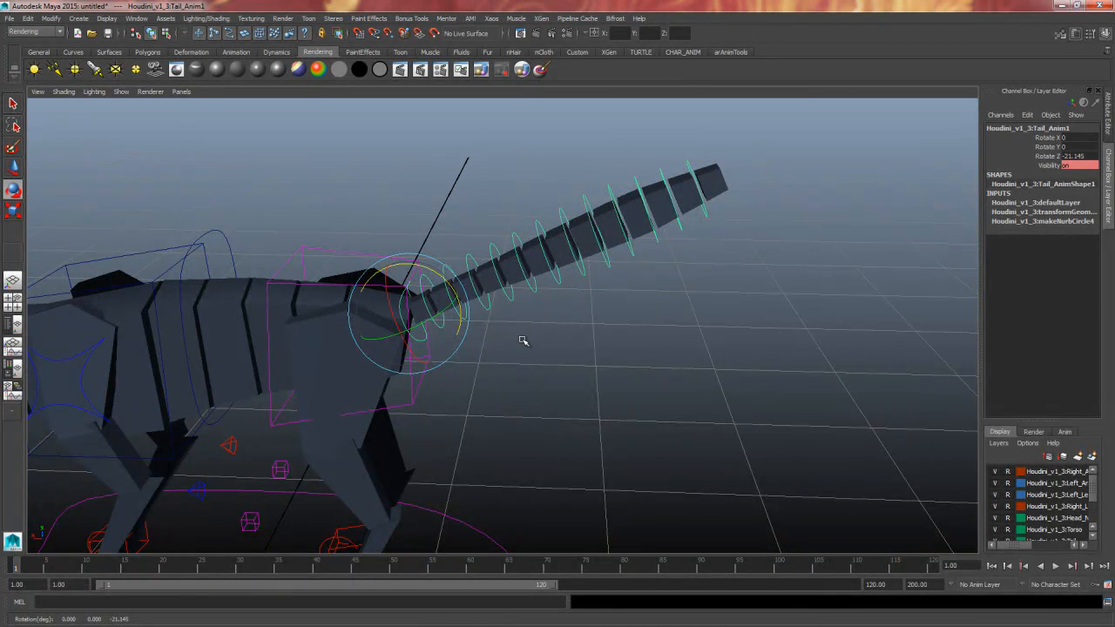
- Select the lower tail controls, Tail_Anim2 to Tail_Anim7, and bend them upward together to a Rotate Z of about -6.4
key(q)
alt+drag(505, 348, 475, 302)
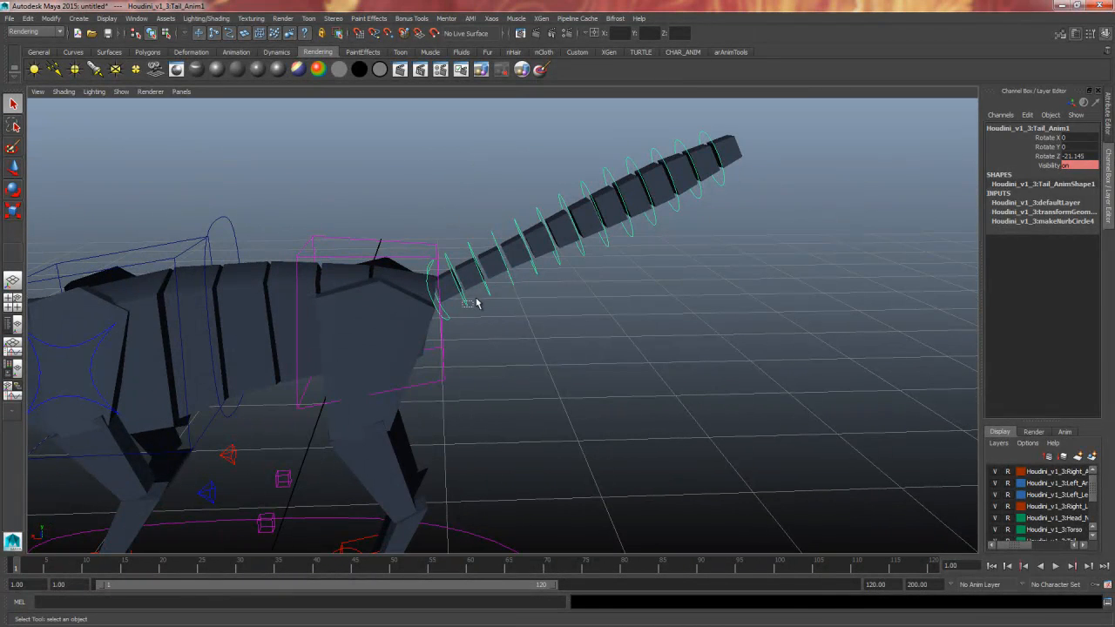
click(607, 227)
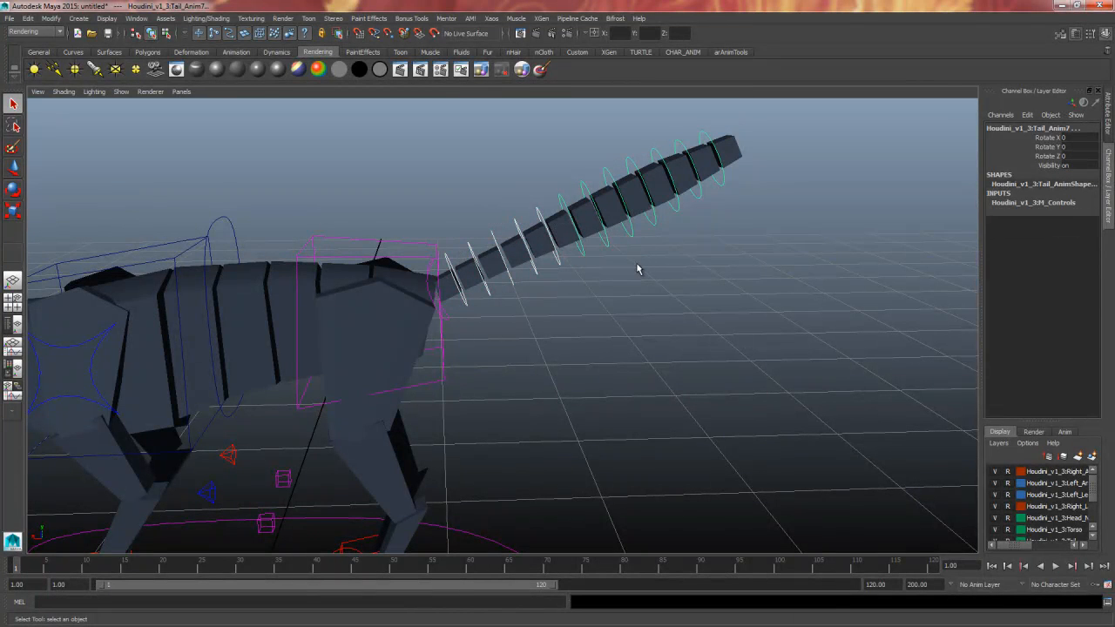
key(e)
drag(538, 194, 528, 197)
alt+middle_drag(544, 241, 532, 278)
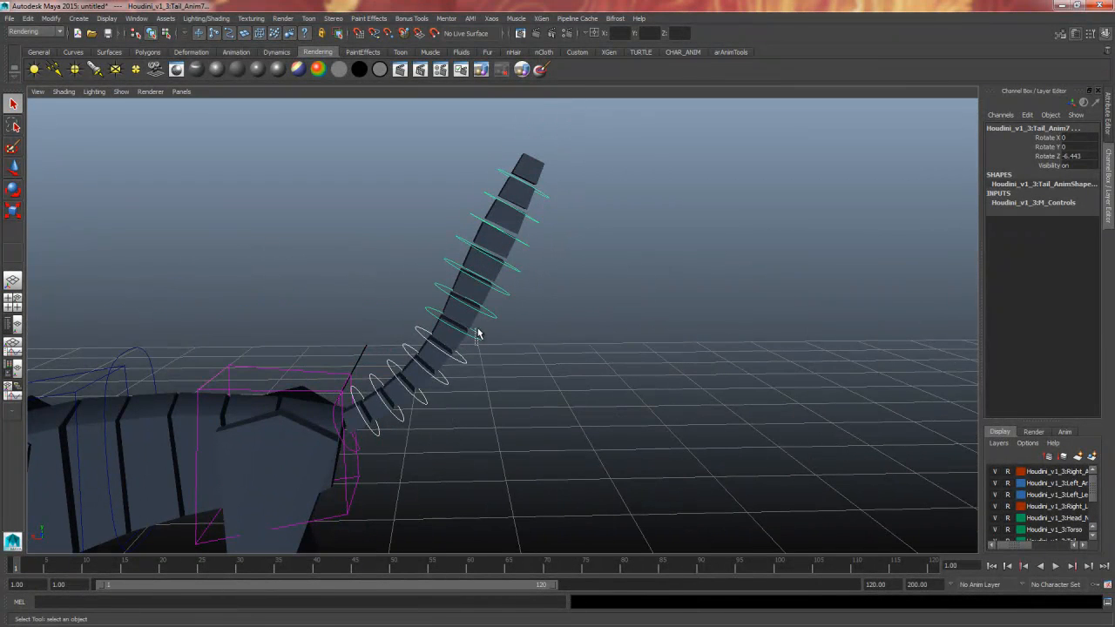
- Select the upper tail controls up to the tip, curl them backward to a Rotate Z of about 10.9, and clear the selection
click(481, 330)
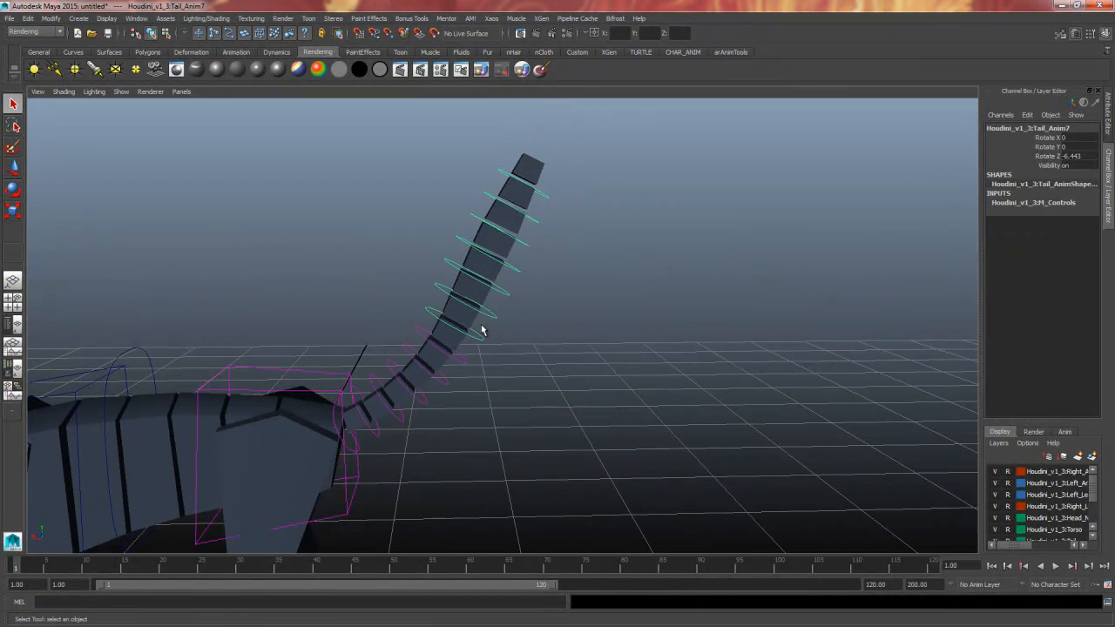
drag(500, 305, 573, 209)
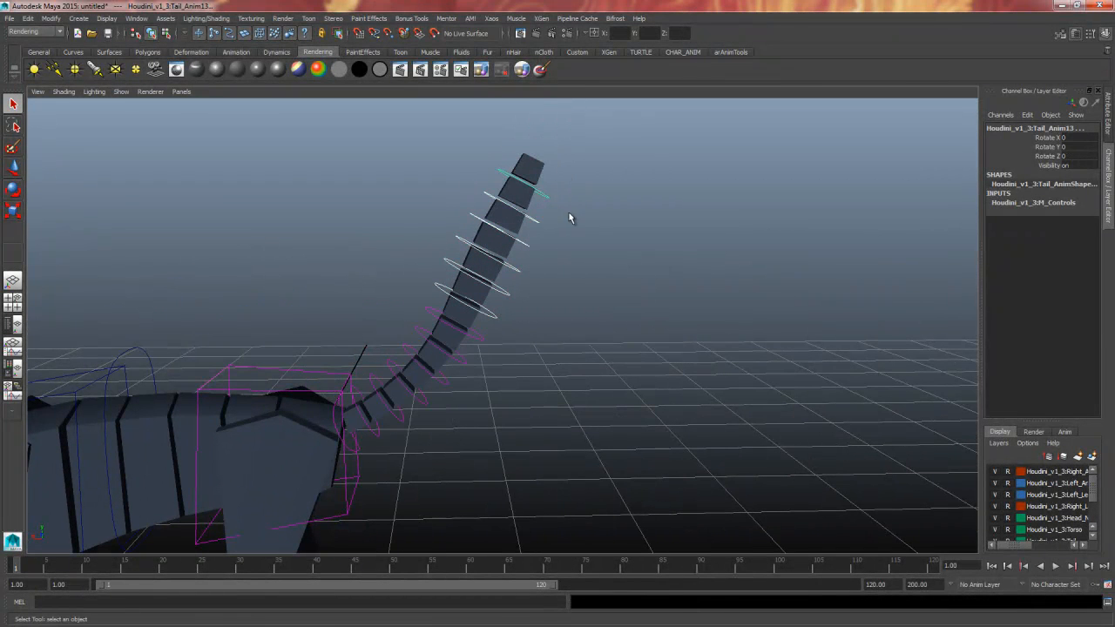
click(498, 311)
drag(486, 324, 582, 164)
key(e)
drag(492, 145, 497, 147)
alt+drag(517, 223, 522, 234)
alt+middle_drag(523, 233, 673, 187)
alt+drag(673, 187, 590, 325)
click(580, 215)
- Bend the lower tail controls, Tail_Anim2 to Tail_Anim7, slightly sideways to a Rotate Y of about -1.1
alt+middle_drag(562, 363, 522, 361)
alt+right_drag(522, 361, 601, 401)
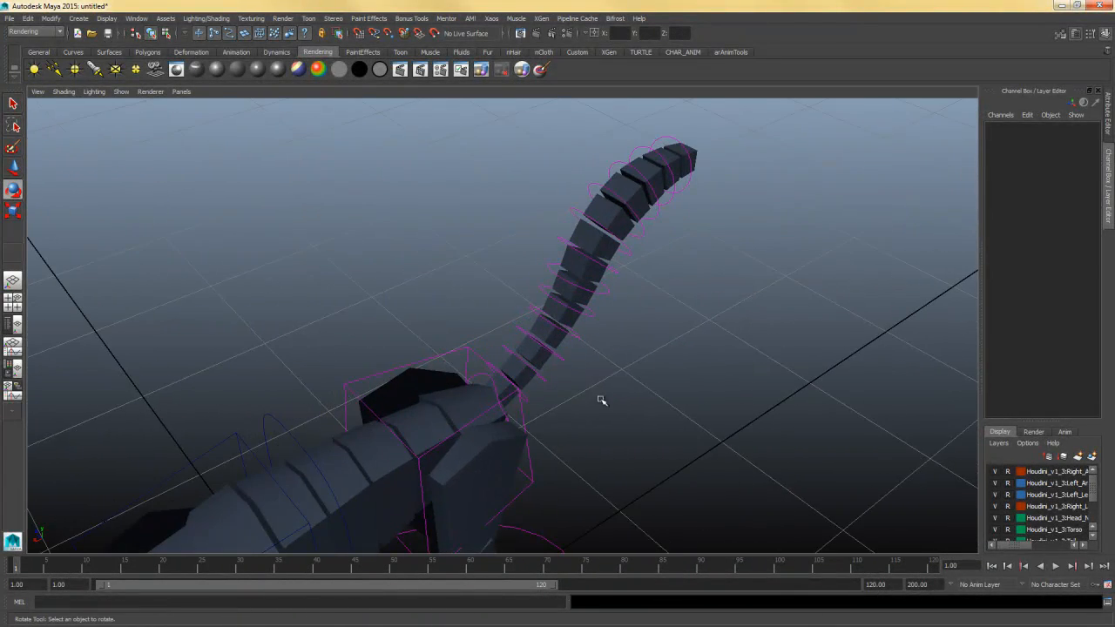
alt+drag(560, 359, 594, 422)
click(586, 410)
click(643, 404)
click(568, 399)
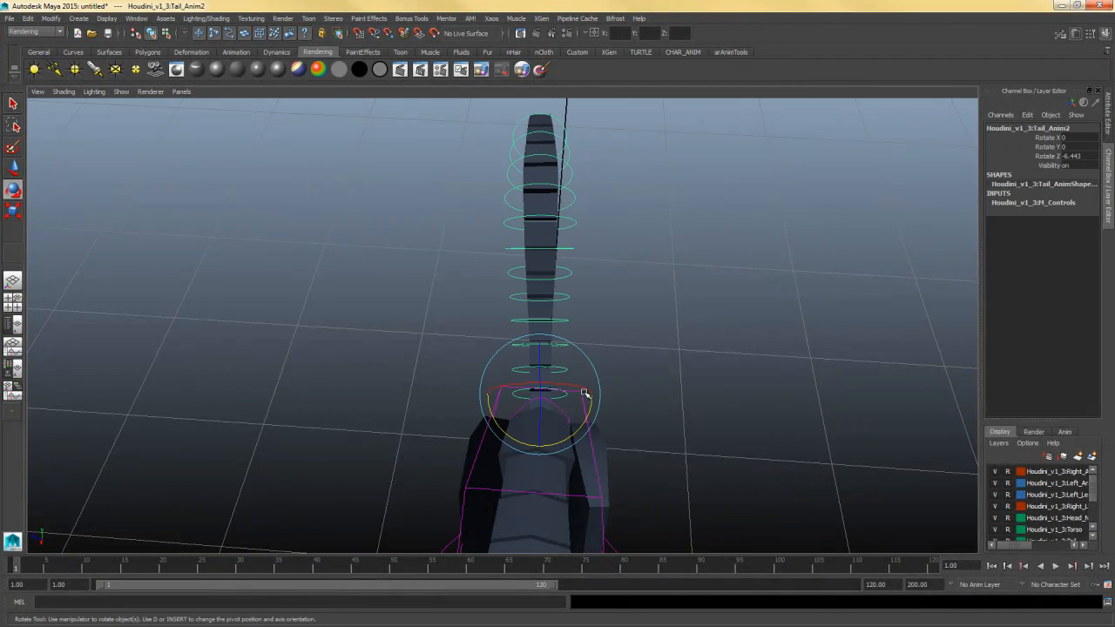
key(q)
drag(550, 285, 552, 287)
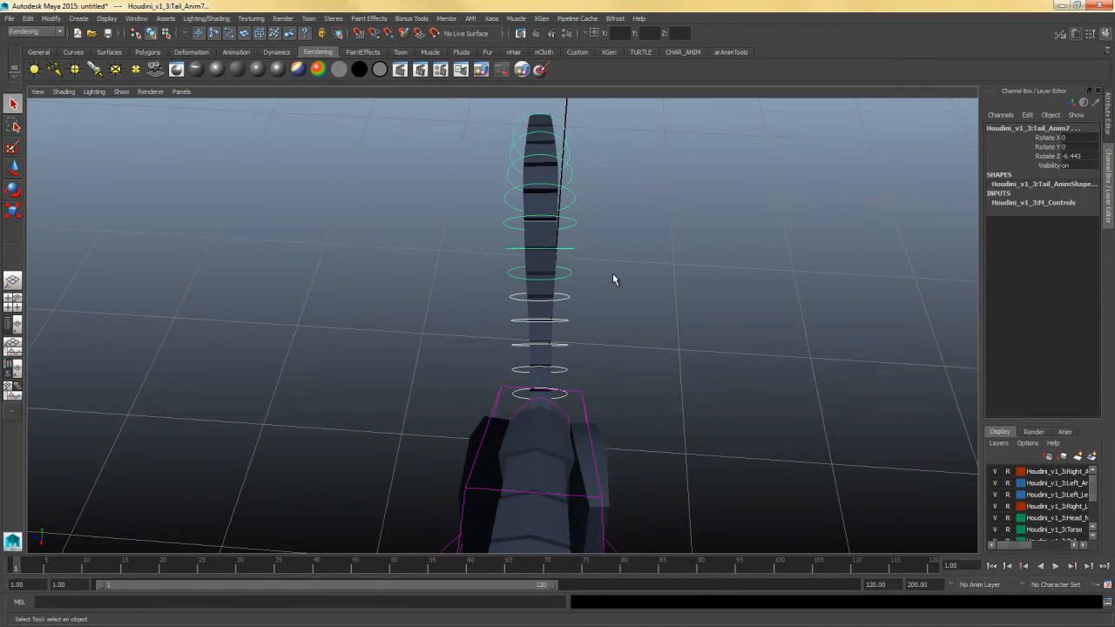
key(w)
key(e)
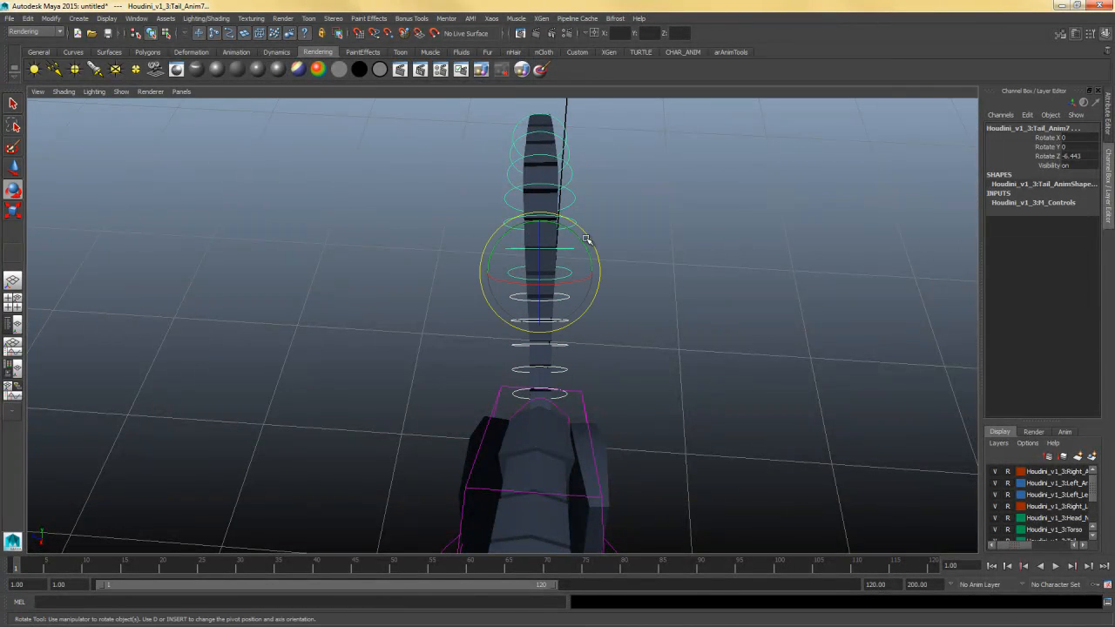
drag(586, 238, 589, 245)
- Rotate the upper tail controls up to the tip sideways with the Rotate tool, and clear the selection
key(q)
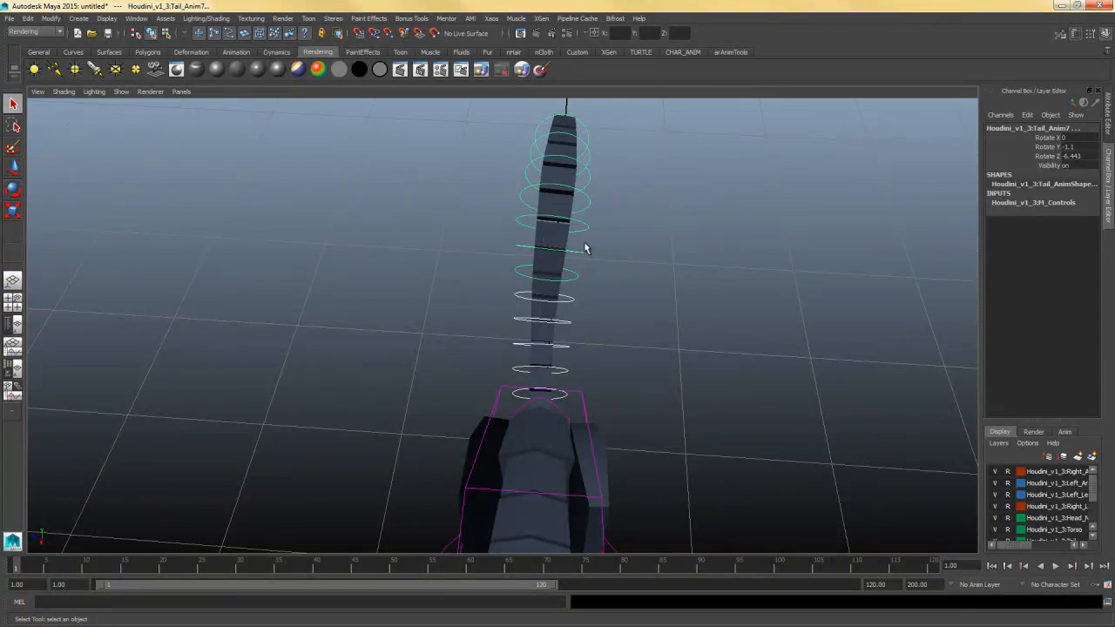
click(587, 138)
key(e)
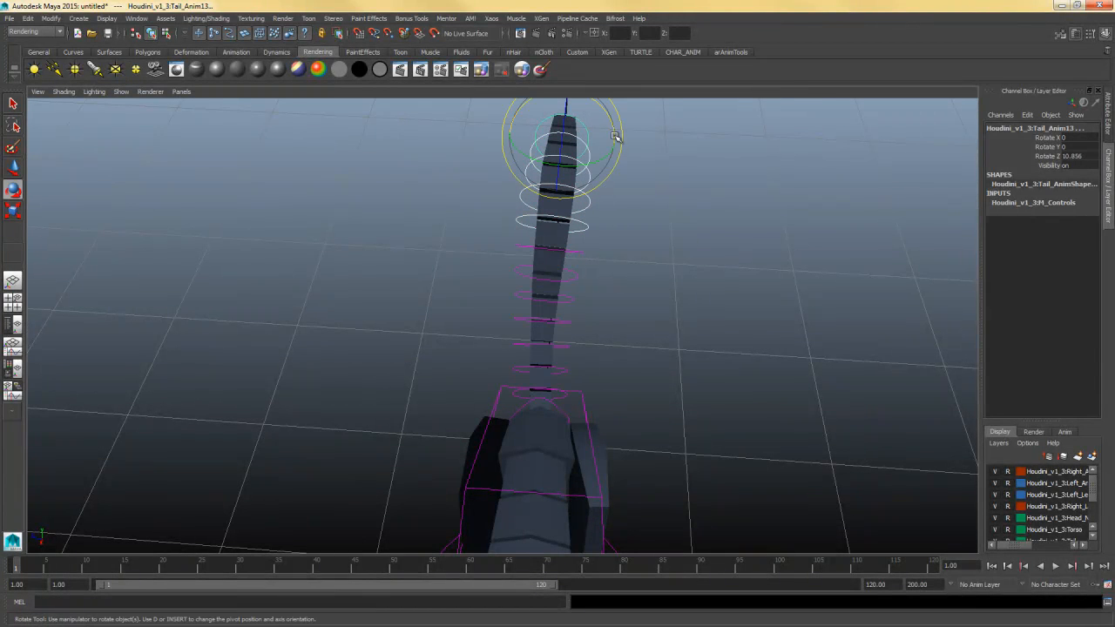
drag(615, 137, 600, 160)
click(450, 229)
alt+drag(450, 229, 420, 231)
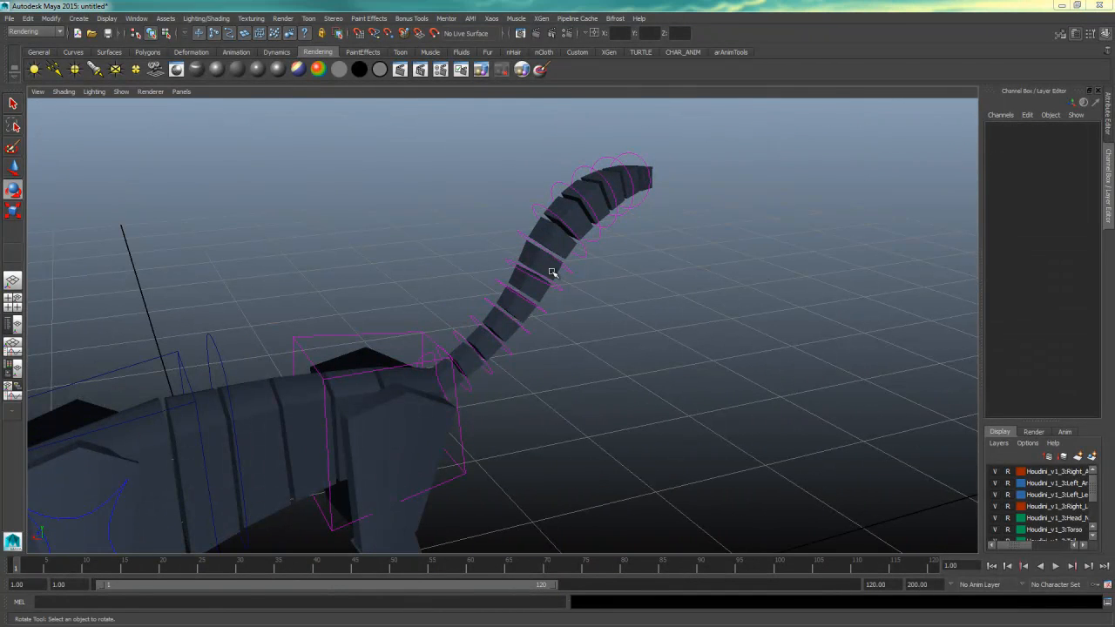
- Try out the master control's Hide Tail attribute by setting it to 0 and back to 1
alt+drag(639, 386, 575, 510)
click(576, 510)
click(1052, 202)
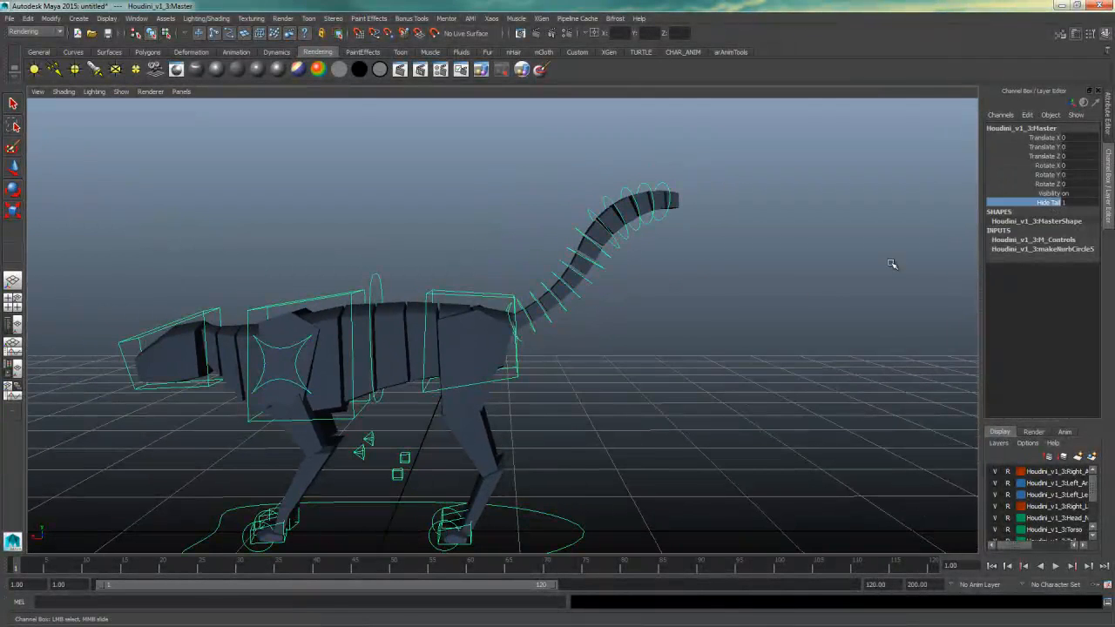
middle_drag(893, 265, 535, 378)
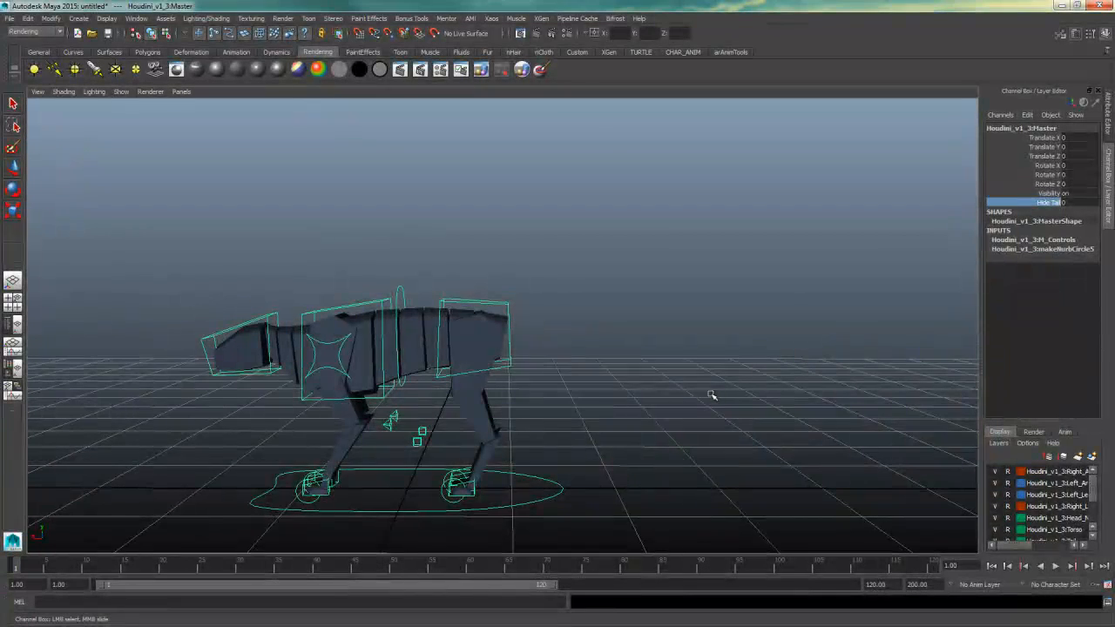
middle_drag(709, 391, 713, 394)
- Select all of the rig's controls and set a keyframe on them at frame 1
alt+drag(712, 393, 457, 357)
click(457, 357)
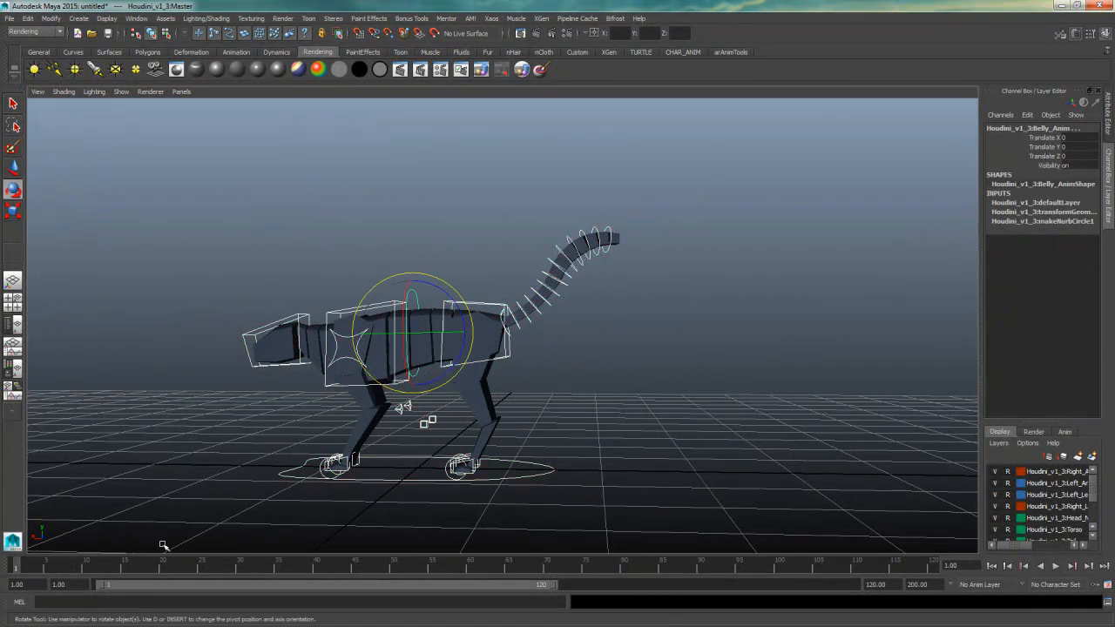
key(s)
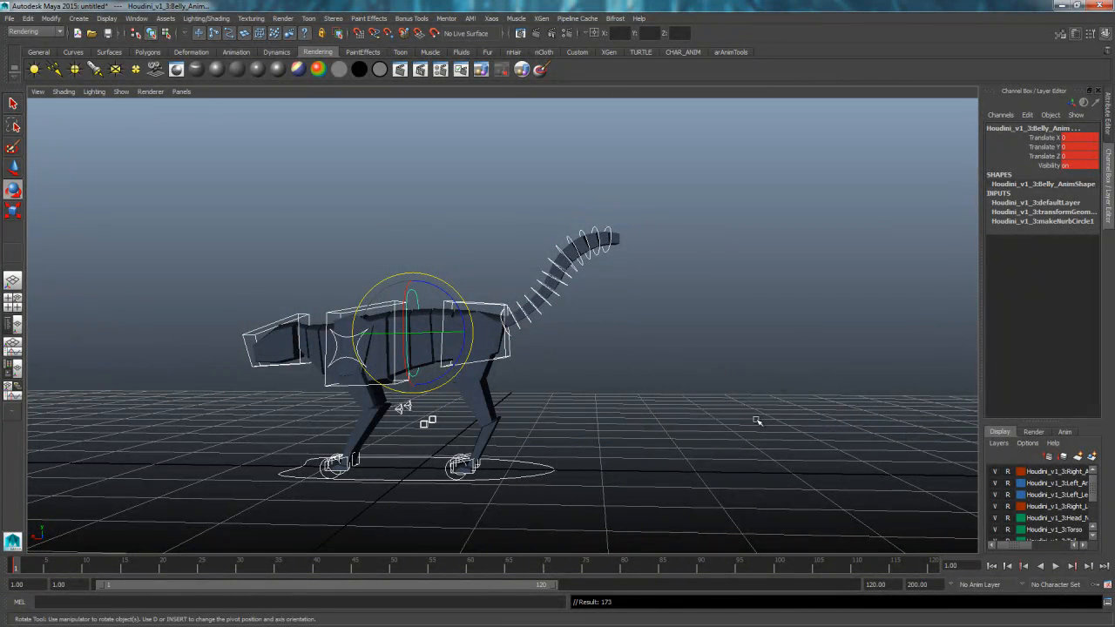
- Hide the tail by setting the master control's Hide Tail attribute to 0
click(522, 481)
click(1036, 202)
middle_drag(727, 310, 682, 323)
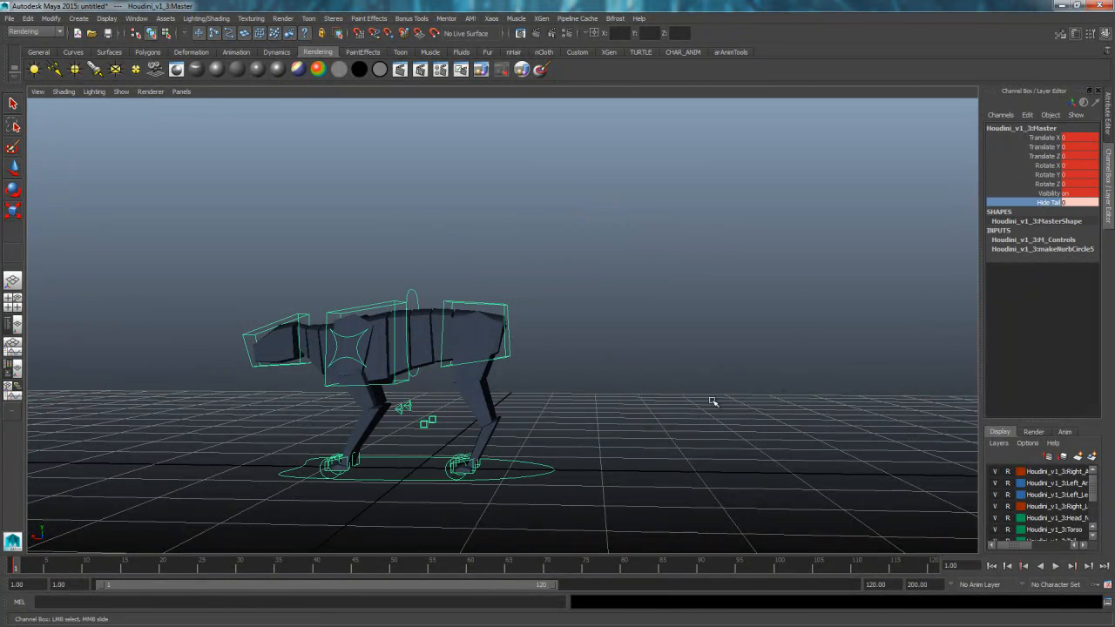
- Toggle automatic keyframing and open the Script Editor
click(1095, 583)
click(1106, 602)
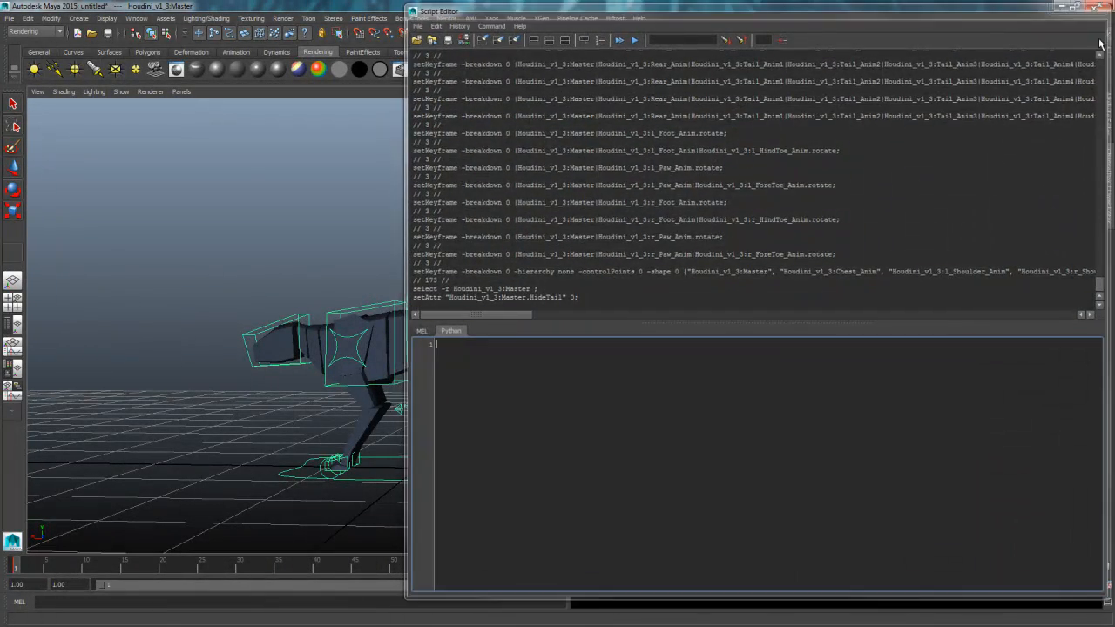
- Close the Script Editor, review the default in tangent Clamped and out tangent Stepped in the animation preferences, and save the preferences
click(1103, 15)
click(1107, 584)
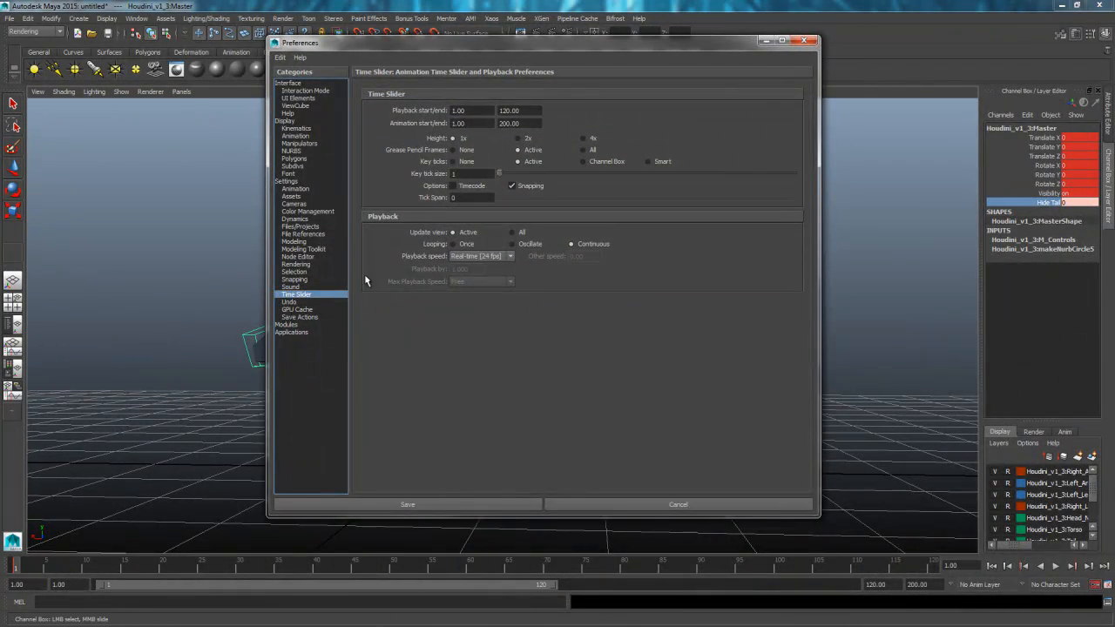
click(296, 188)
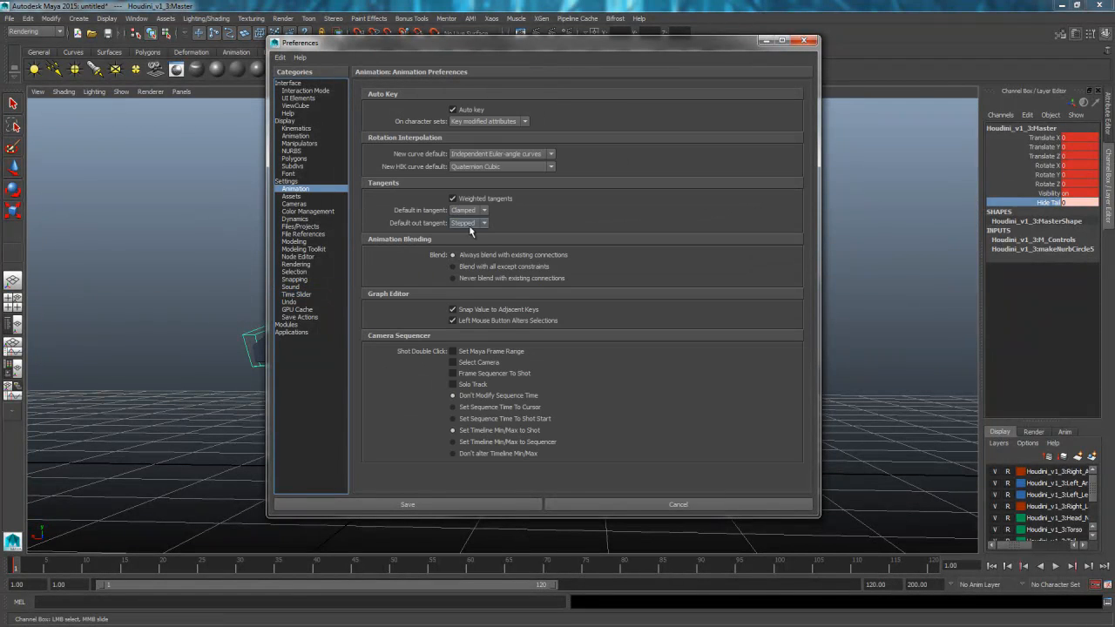
click(466, 213)
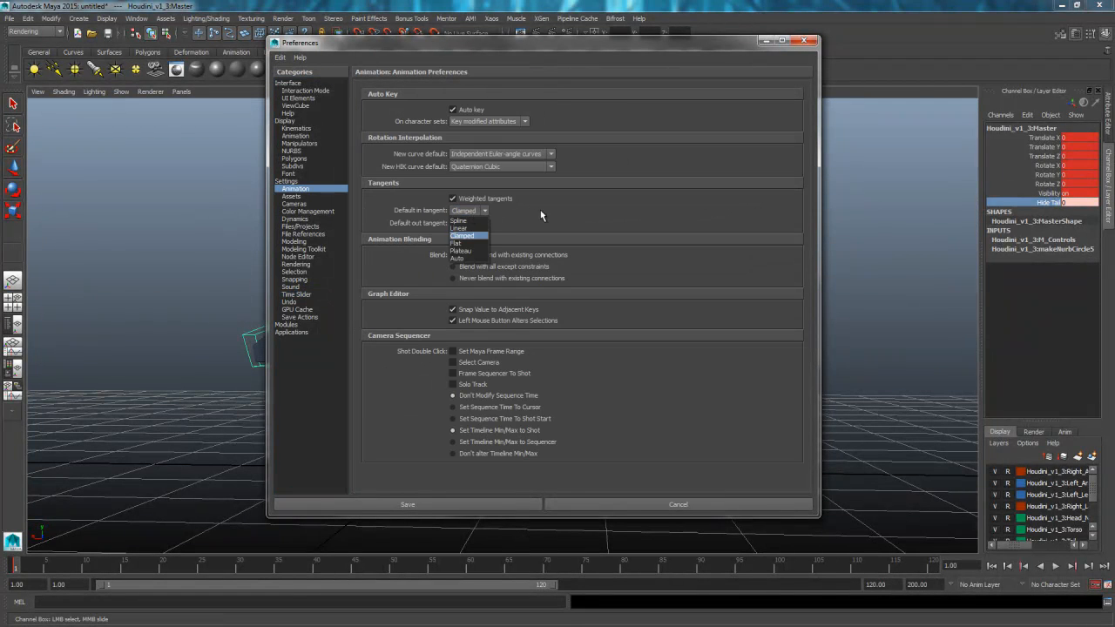
click(540, 215)
click(485, 224)
click(505, 221)
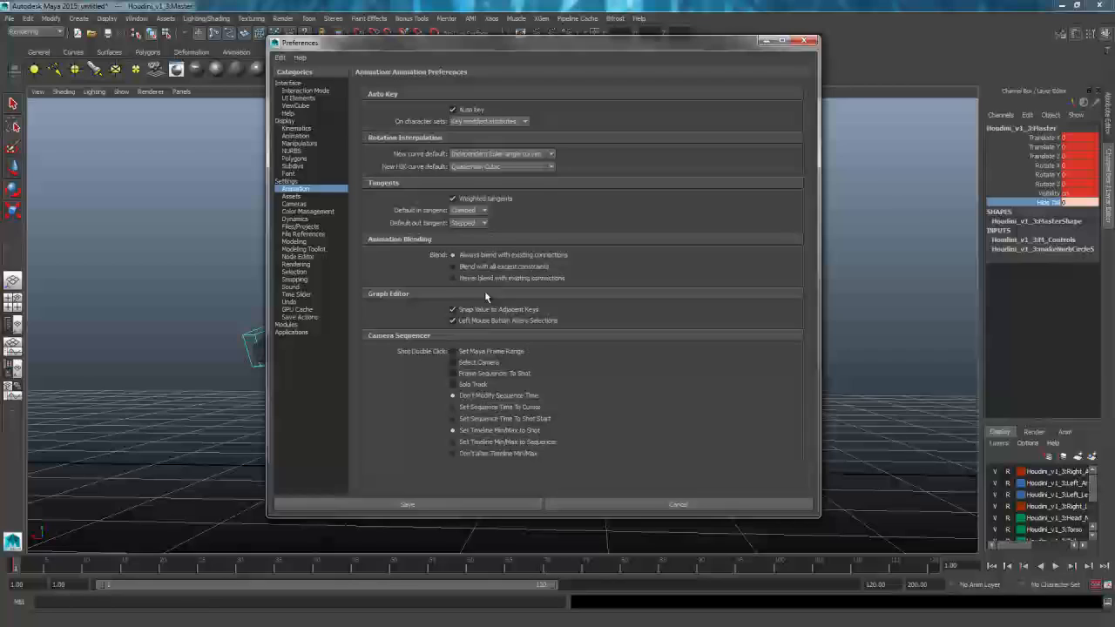
click(490, 505)
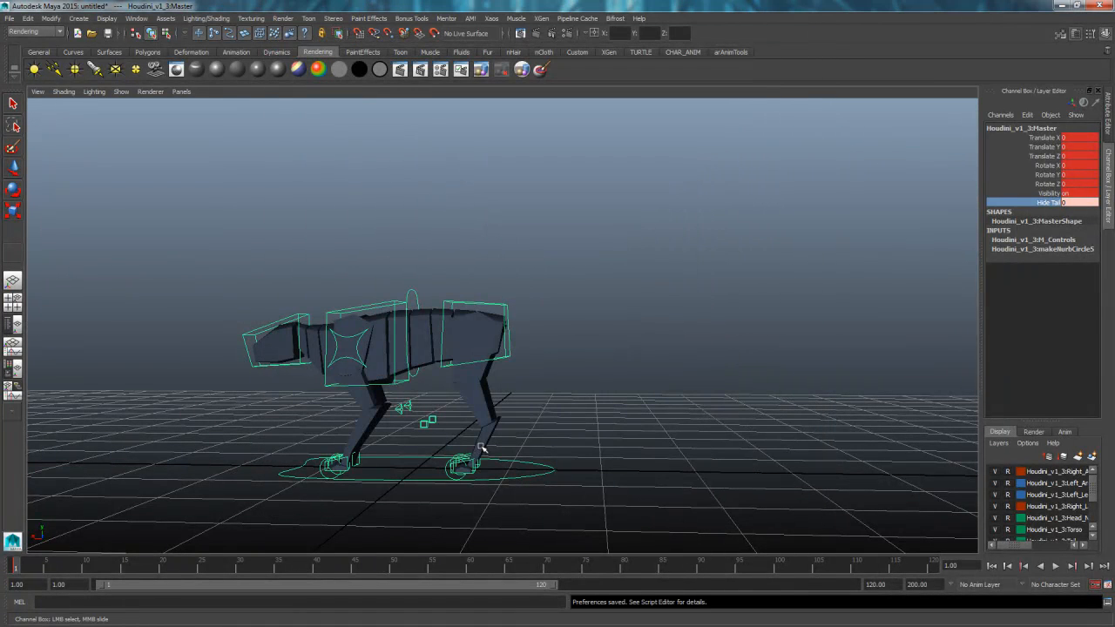
- Clear the selection of the master control and activate the Rotate tool
alt+drag(553, 384, 484, 357)
click(356, 251)
key(e)
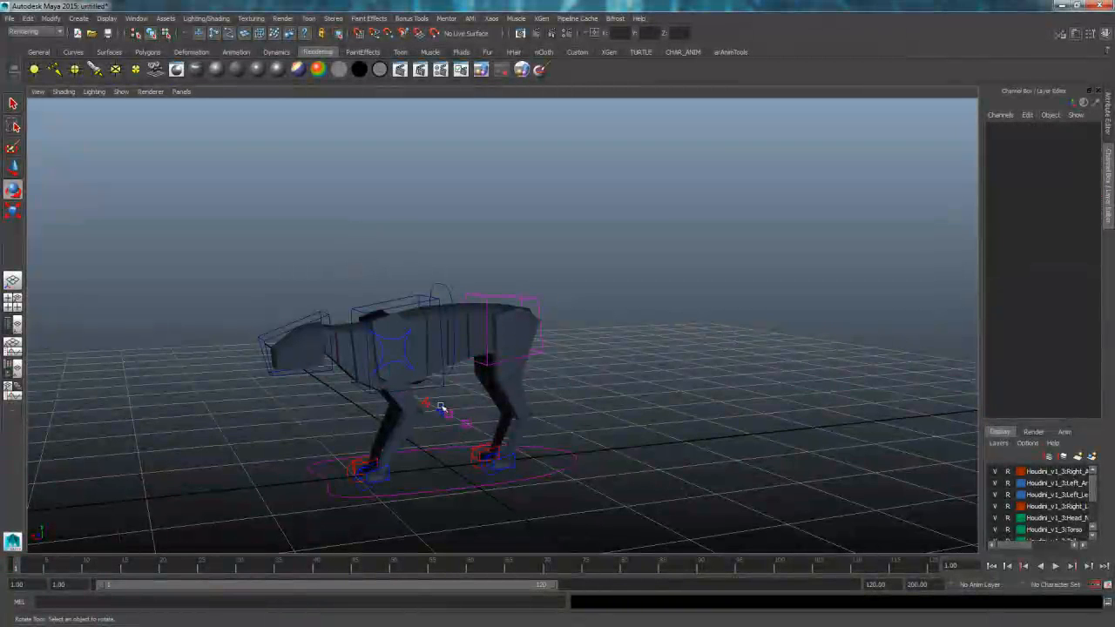
alt+drag(440, 408, 579, 385)
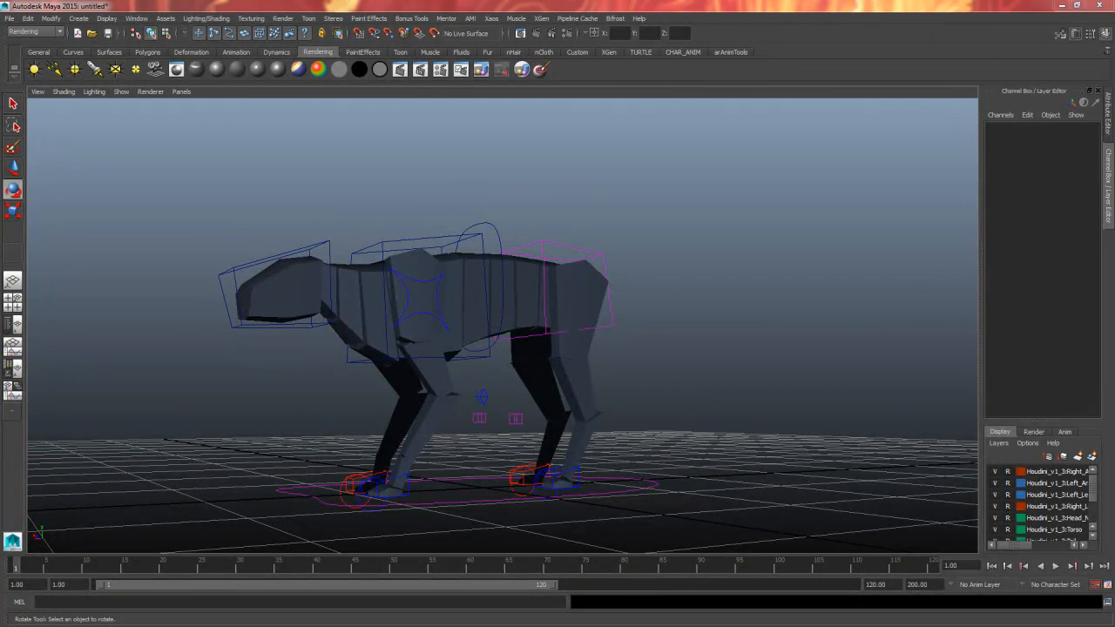
- Examine the walk footfall pattern image in Windows Photo Viewer, circling phase 1's fore leg and sketching a blue four-legged walking figure beside it
drag(0, 70, 663, 71)
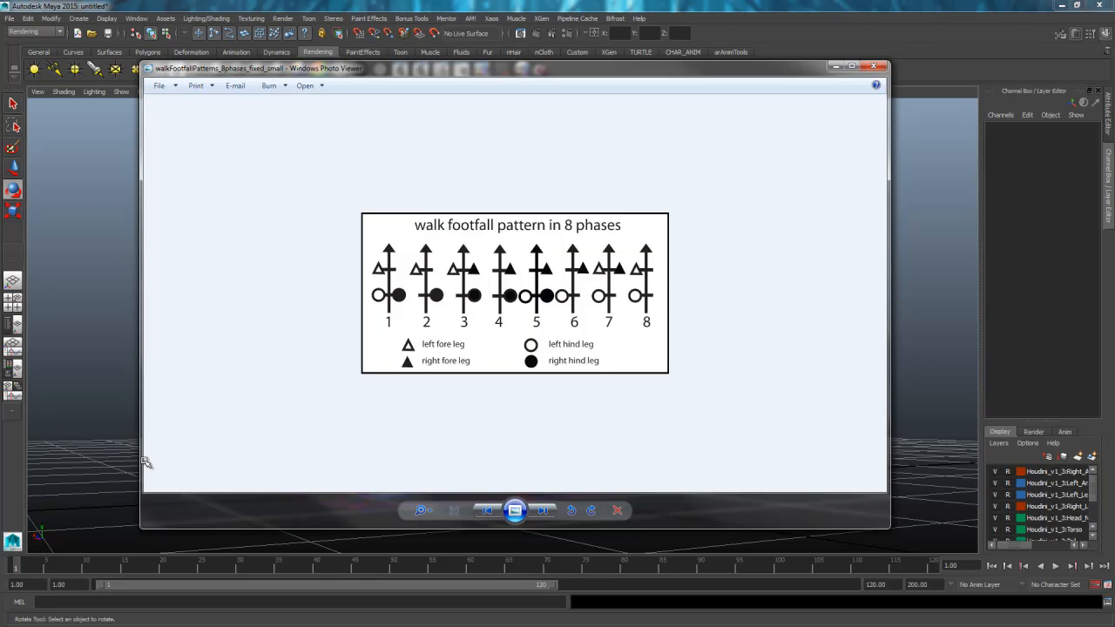
key(ctrl+shift+d)
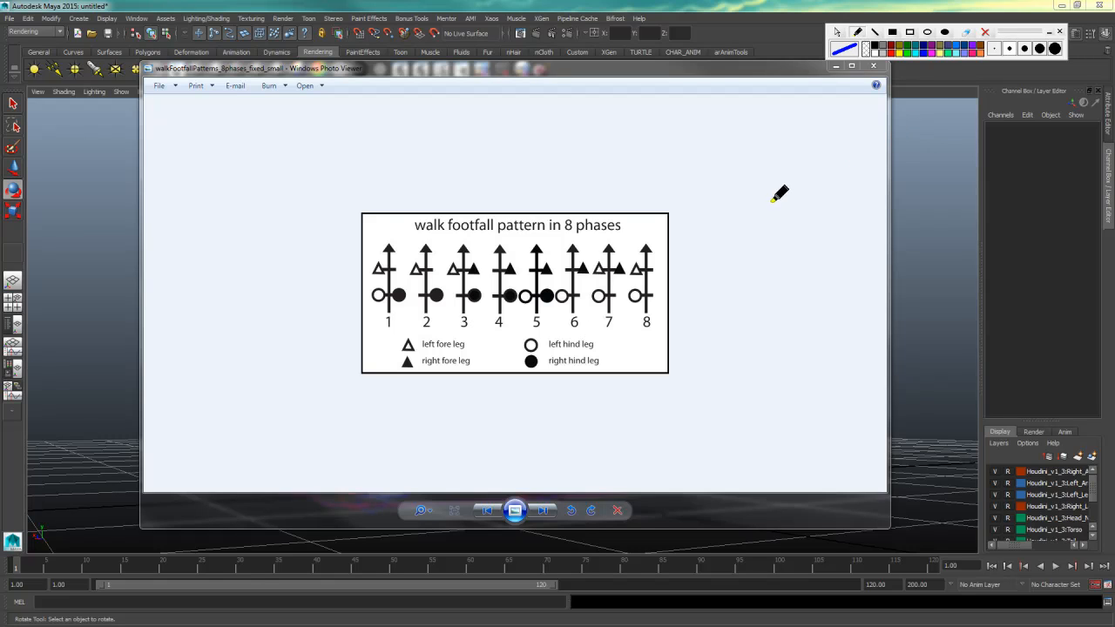
mouse_move(770, 145)
mouse_down()
mouse_move(778, 166)
mouse_move(762, 281)
mouse_move(799, 300)
mouse_up()
mouse_move(764, 191)
mouse_down()
mouse_move(801, 221)
mouse_move(731, 267)
mouse_up()
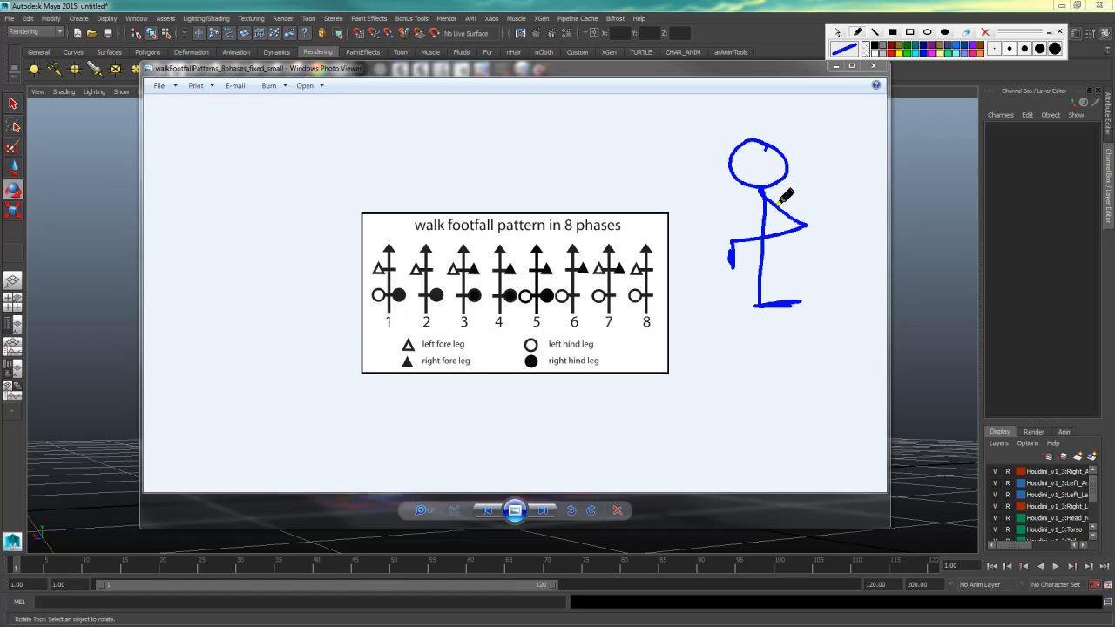
drag(387, 246, 389, 246)
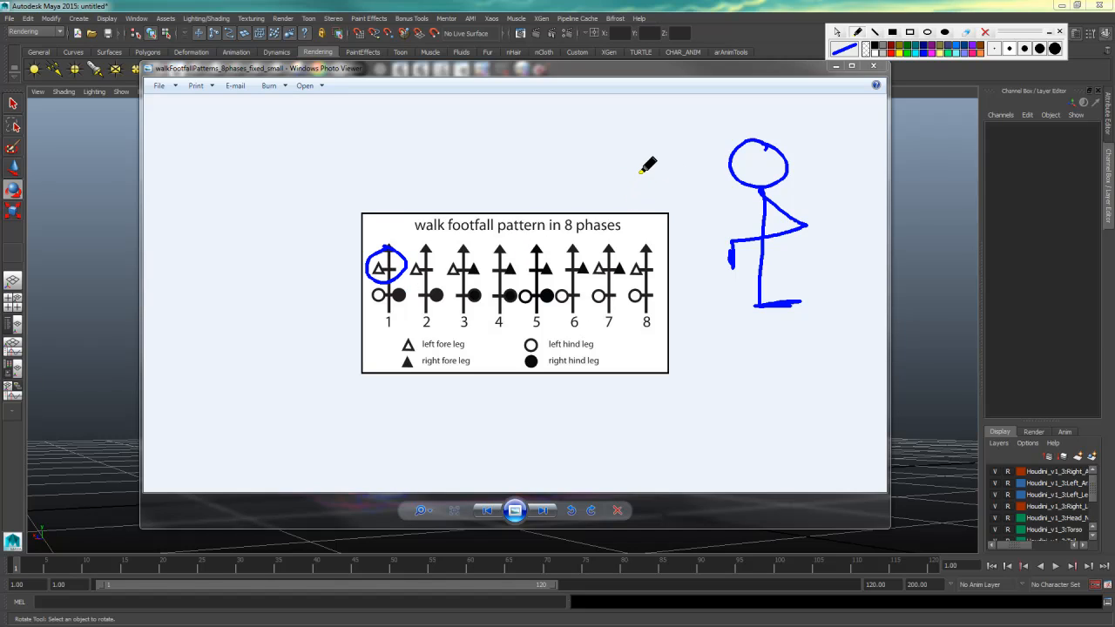
mouse_move(734, 163)
mouse_down()
mouse_move(642, 165)
mouse_move(632, 144)
mouse_move(655, 209)
mouse_move(643, 228)
mouse_move(693, 293)
mouse_up()
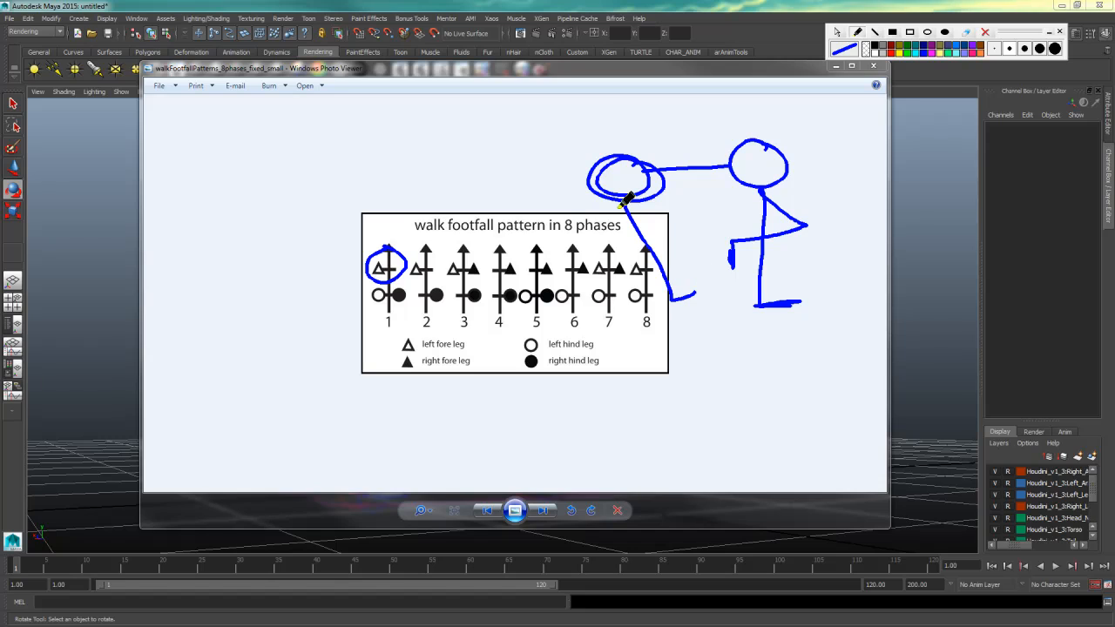
mouse_move(625, 202)
mouse_down()
mouse_move(557, 277)
mouse_move(589, 295)
mouse_up()
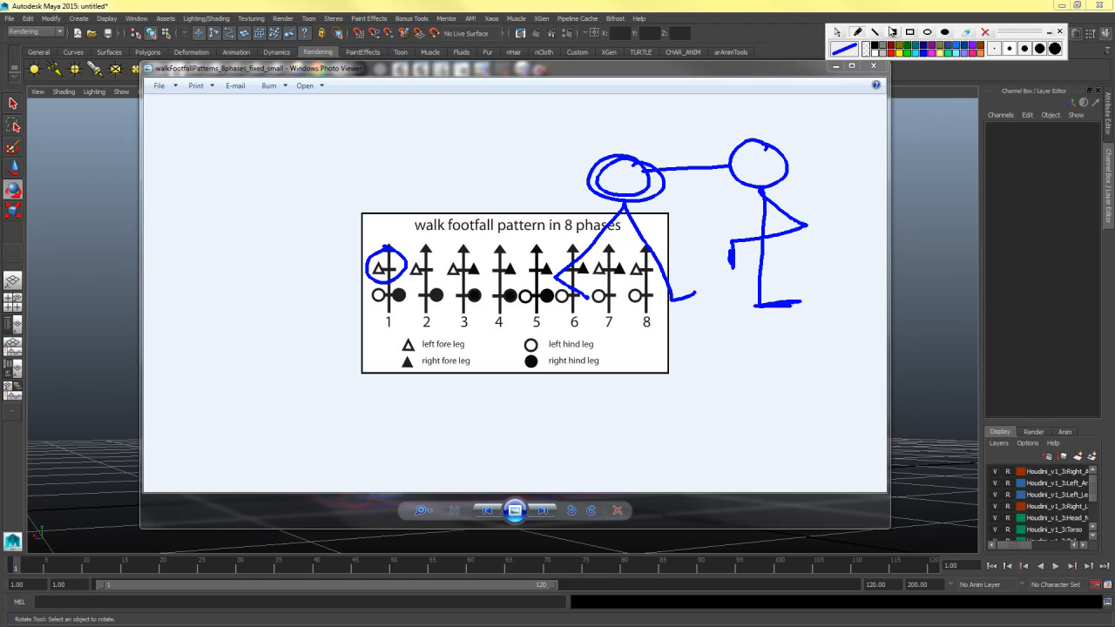
click(1050, 33)
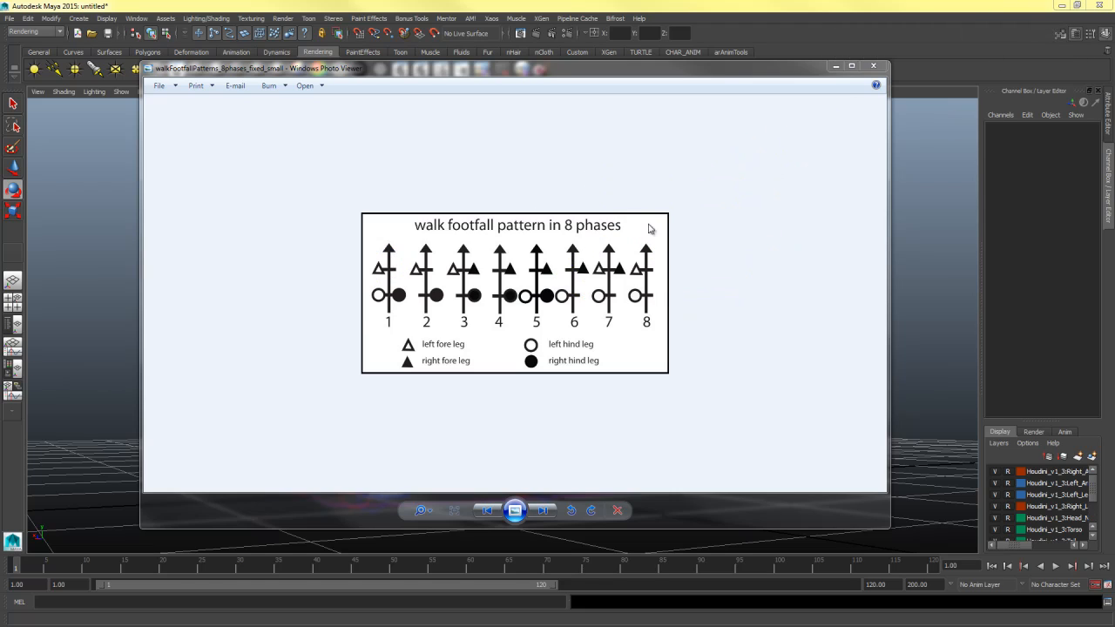
drag(617, 73, 0, 157)
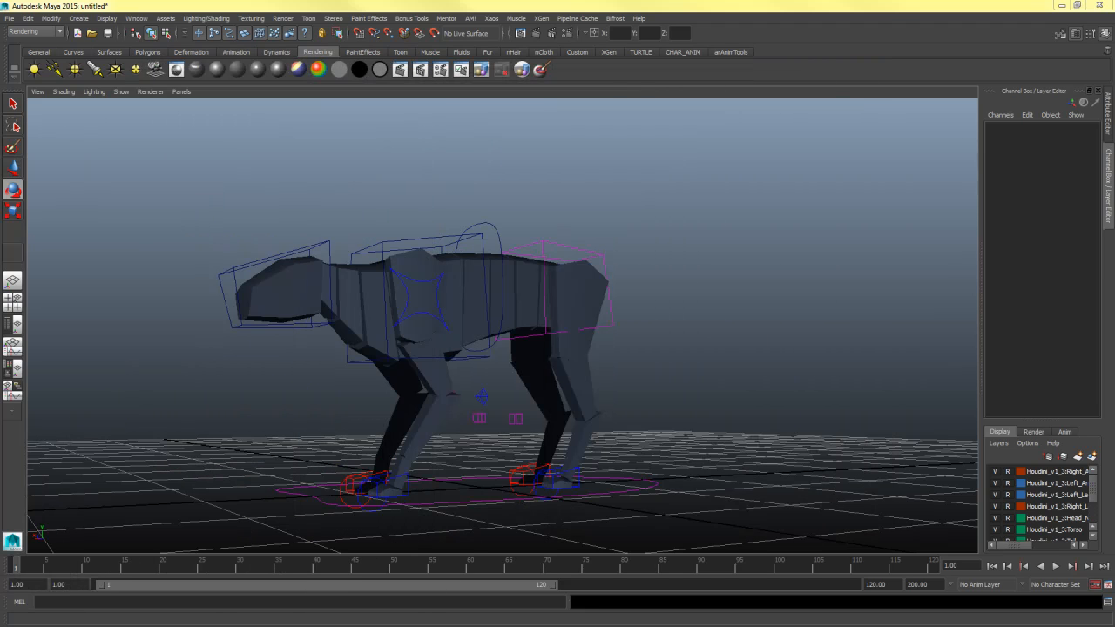
- Switch to the browser and play the two cat-on-treadmill YouTube videos as walk reference
drag(0, 91, 641, 63)
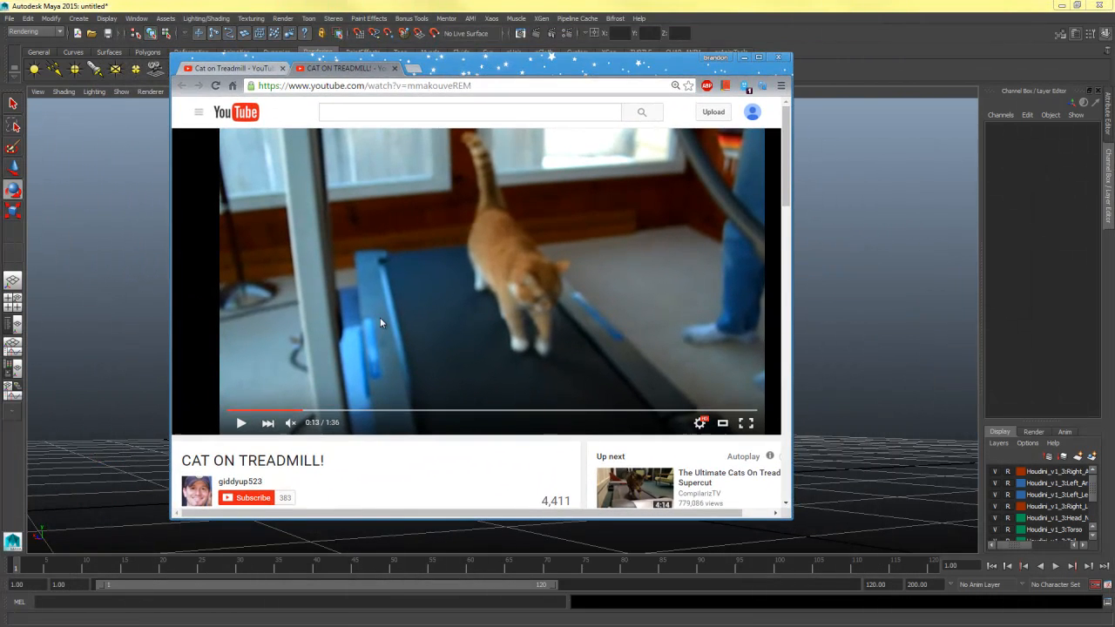
click(241, 426)
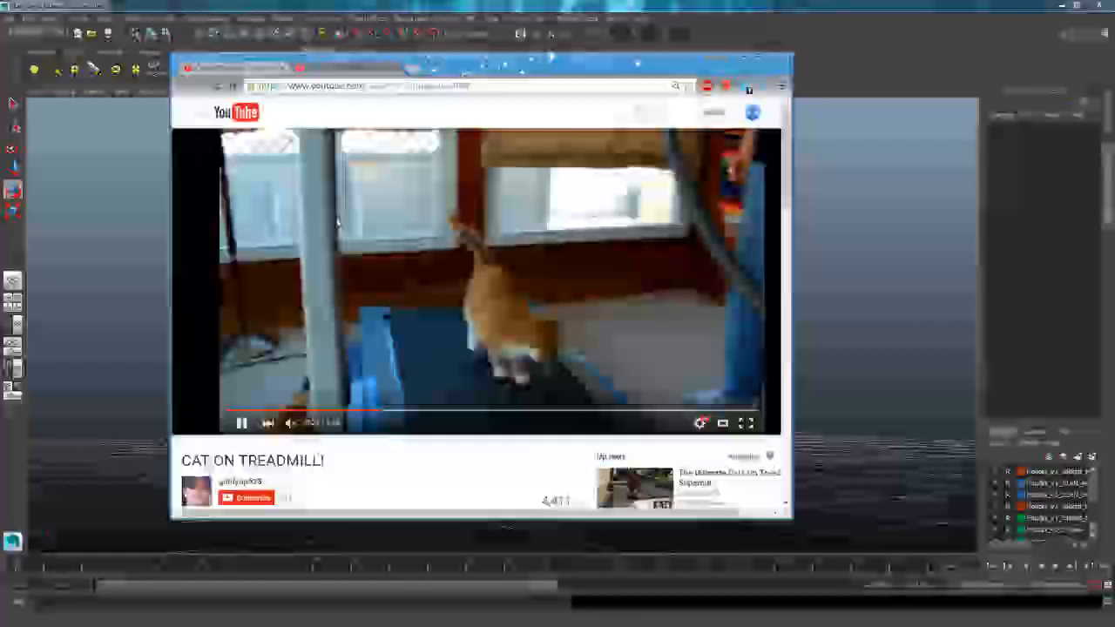
click(485, 338)
click(245, 73)
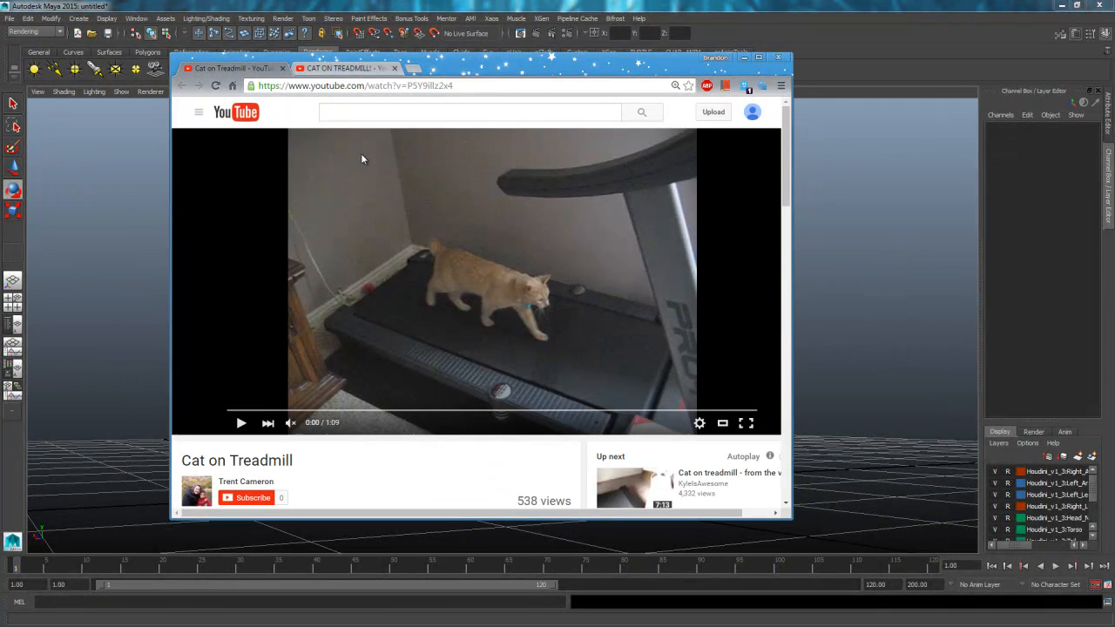
click(448, 274)
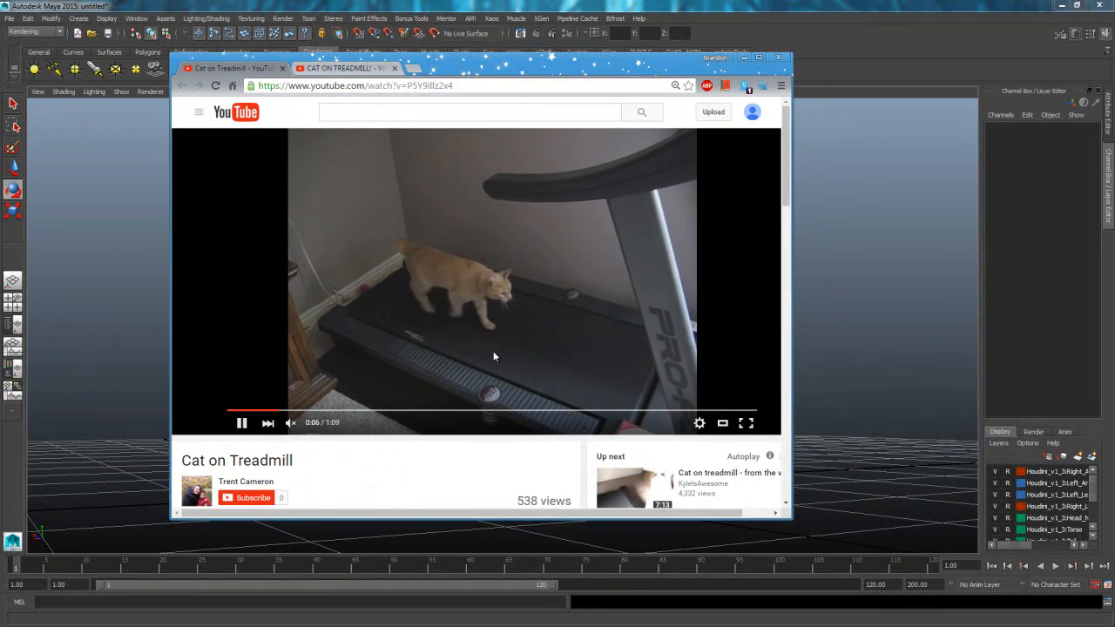
click(466, 362)
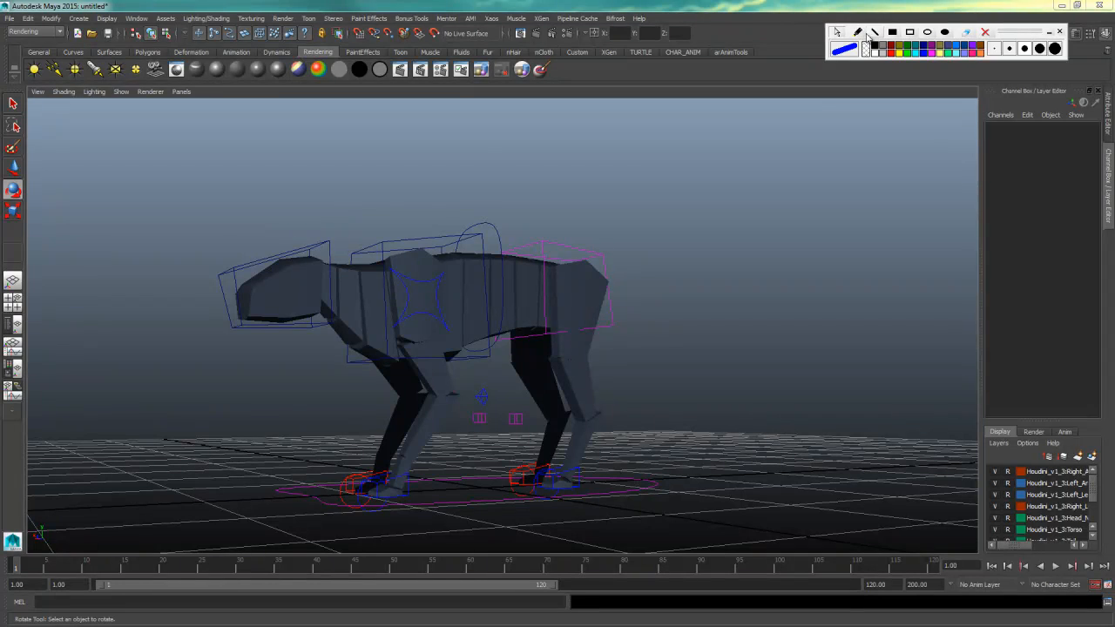
- Sketch a blue four-legged walking stick figure over the viewport, circle its two bent feet, and clear the annotations
click(857, 32)
mouse_move(765, 145)
mouse_down()
mouse_move(775, 201)
mouse_move(741, 273)
mouse_up()
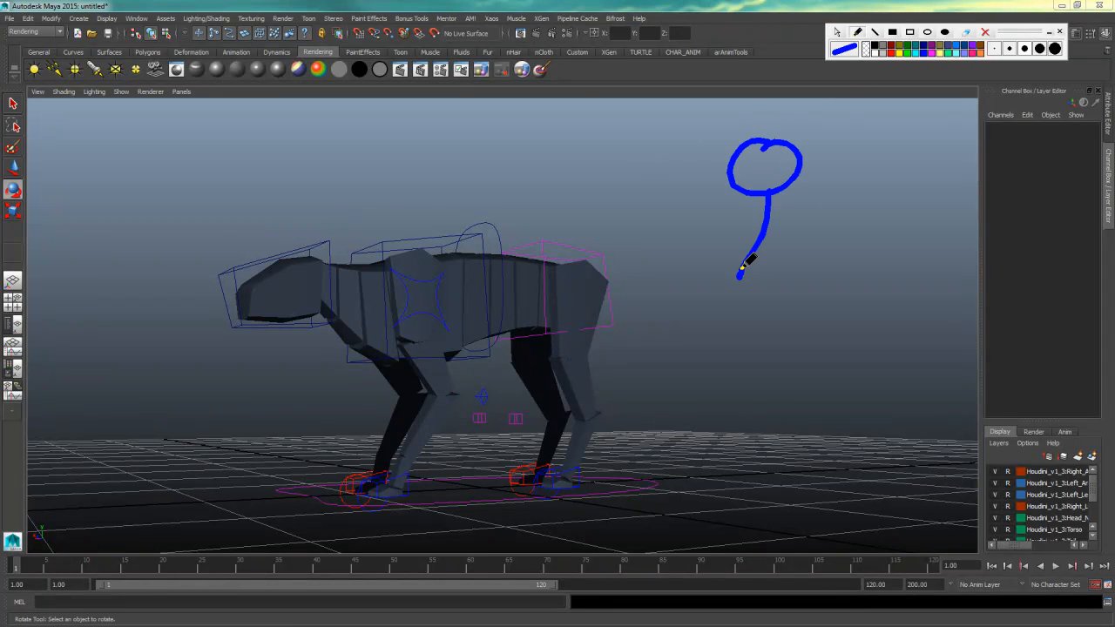
mouse_move(768, 200)
mouse_down()
mouse_move(822, 261)
mouse_move(849, 255)
mouse_up()
drag(740, 277, 768, 297)
mouse_move(630, 147)
mouse_down()
mouse_move(643, 157)
mouse_move(627, 155)
mouse_up()
mouse_move(609, 197)
mouse_down()
mouse_move(554, 262)
mouse_move(655, 277)
mouse_up()
drag(562, 265, 586, 285)
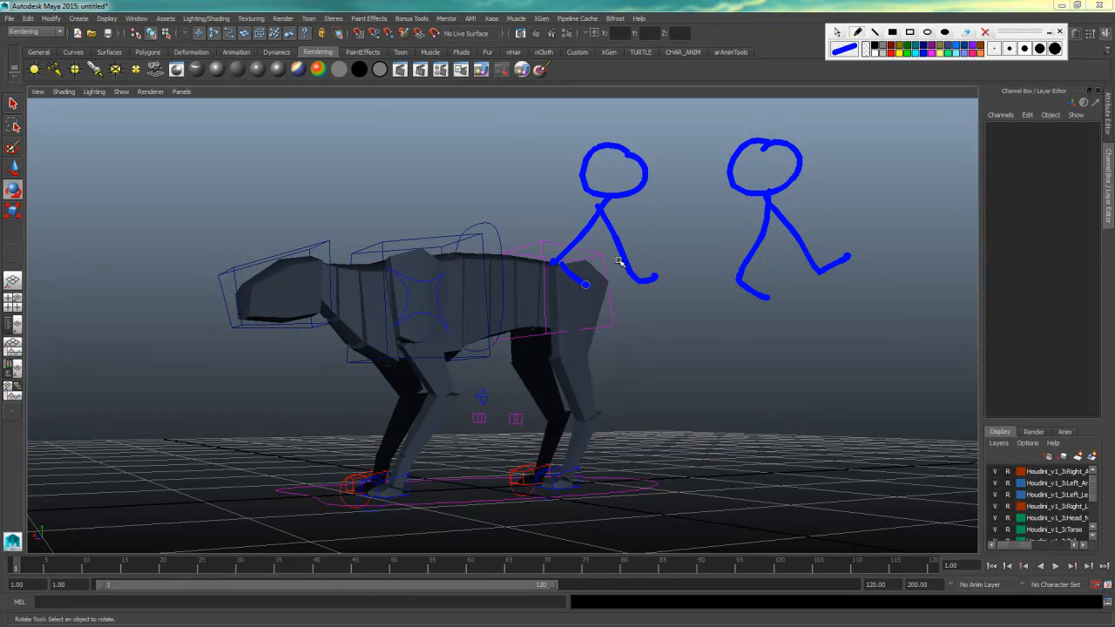
drag(646, 179, 740, 172)
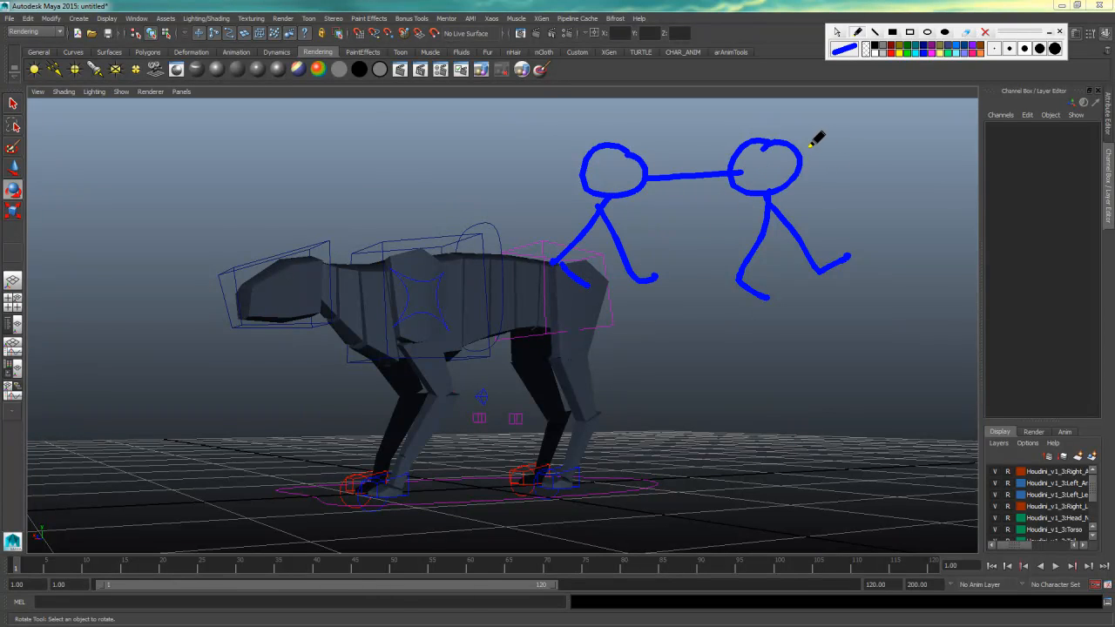
mouse_move(801, 146)
mouse_down()
mouse_move(810, 128)
mouse_move(840, 132)
mouse_up()
drag(859, 244, 832, 272)
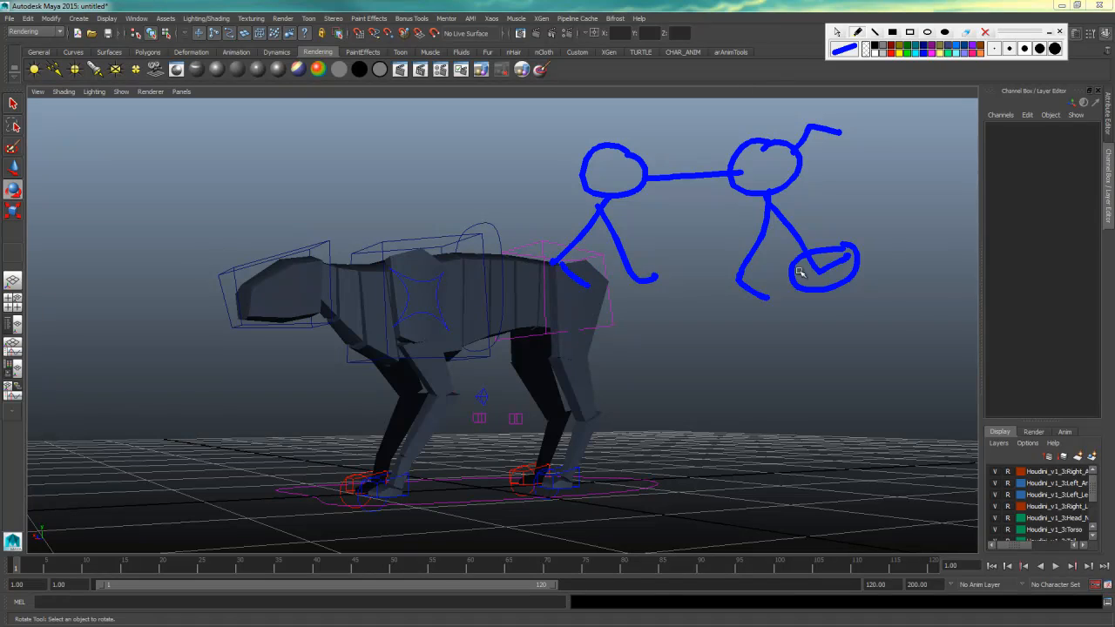
drag(577, 252, 571, 249)
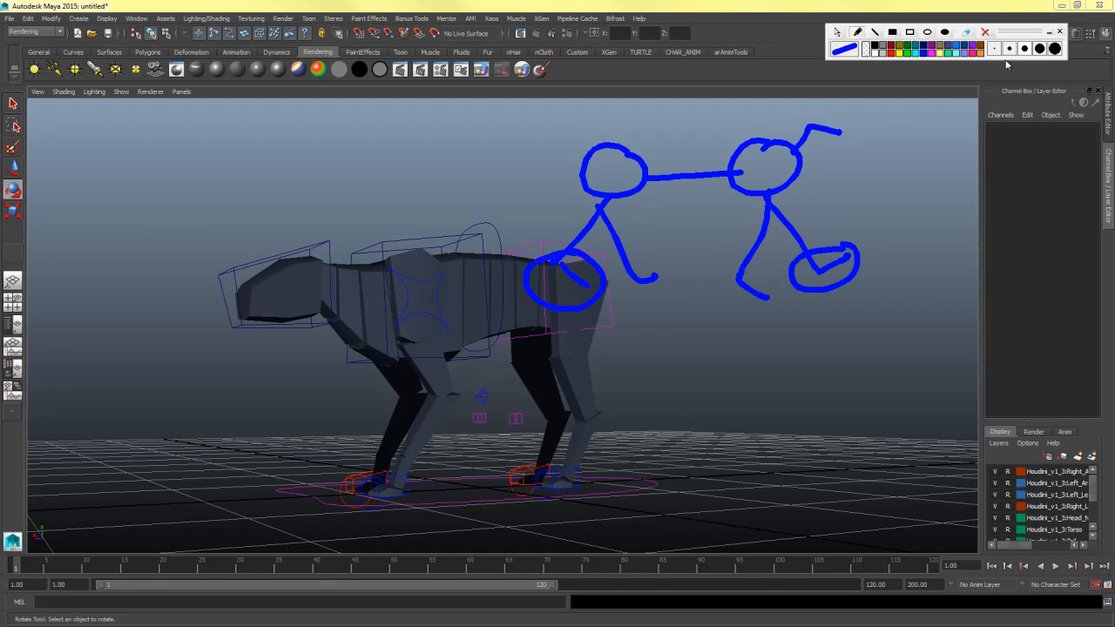
click(1047, 34)
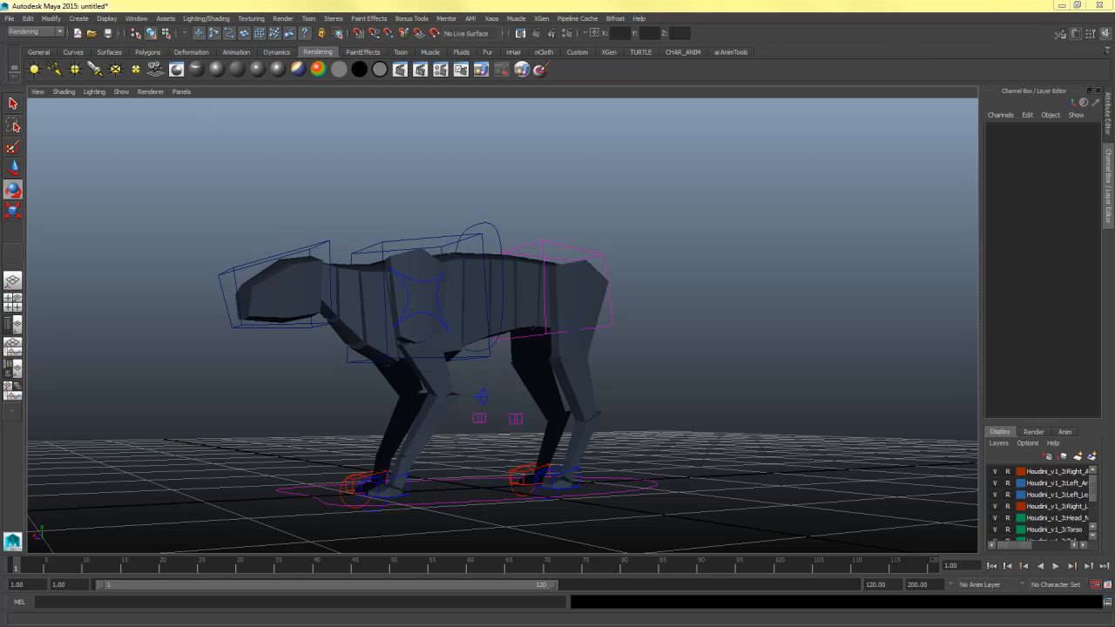
- Try moving the rear control and the left hind foot control, undoing each move
drag(0, 30, 572, 4)
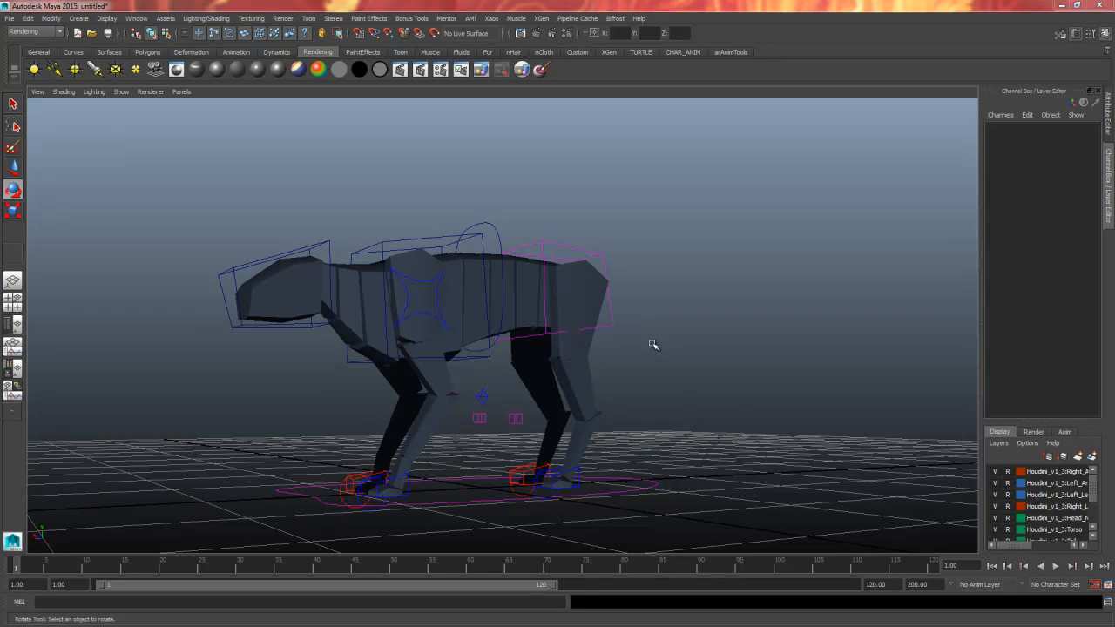
alt+drag(677, 369, 428, 418)
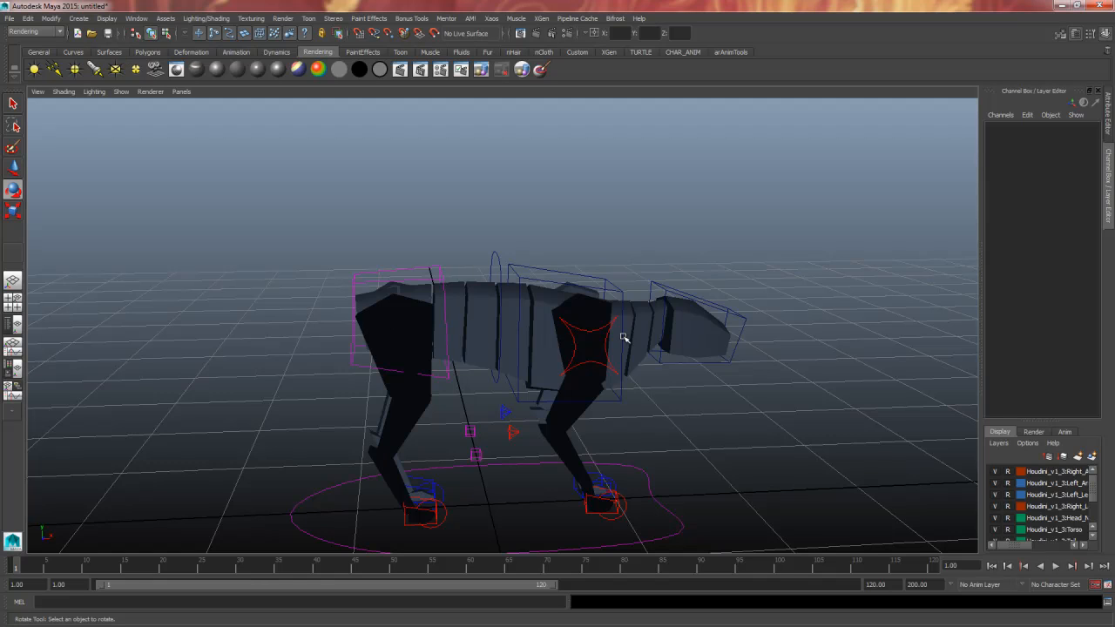
alt+drag(624, 338, 479, 344)
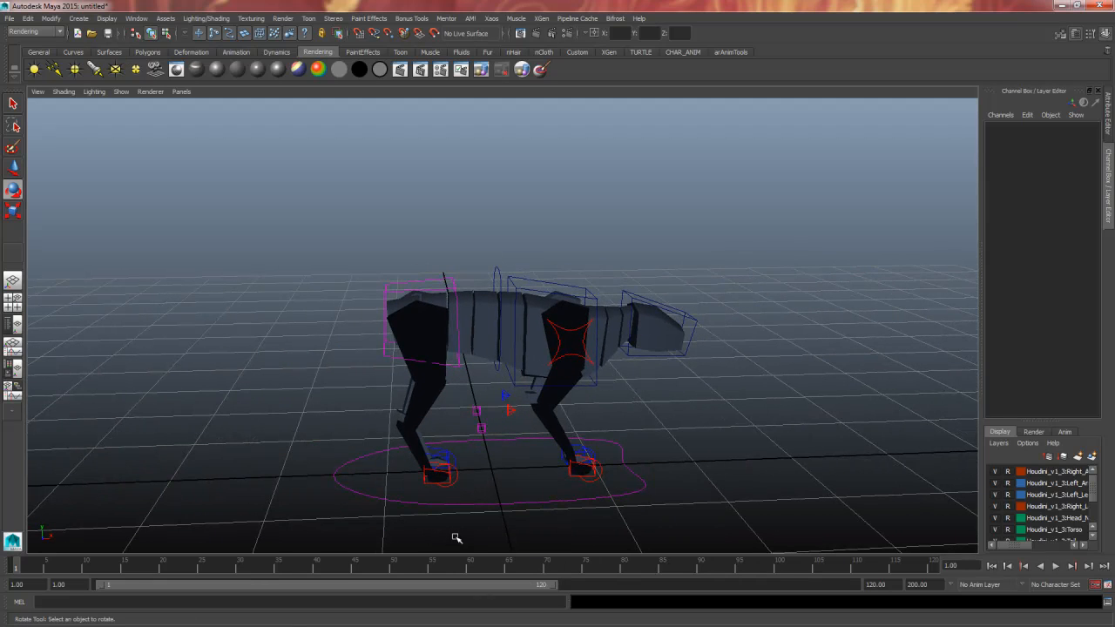
click(453, 283)
key(w)
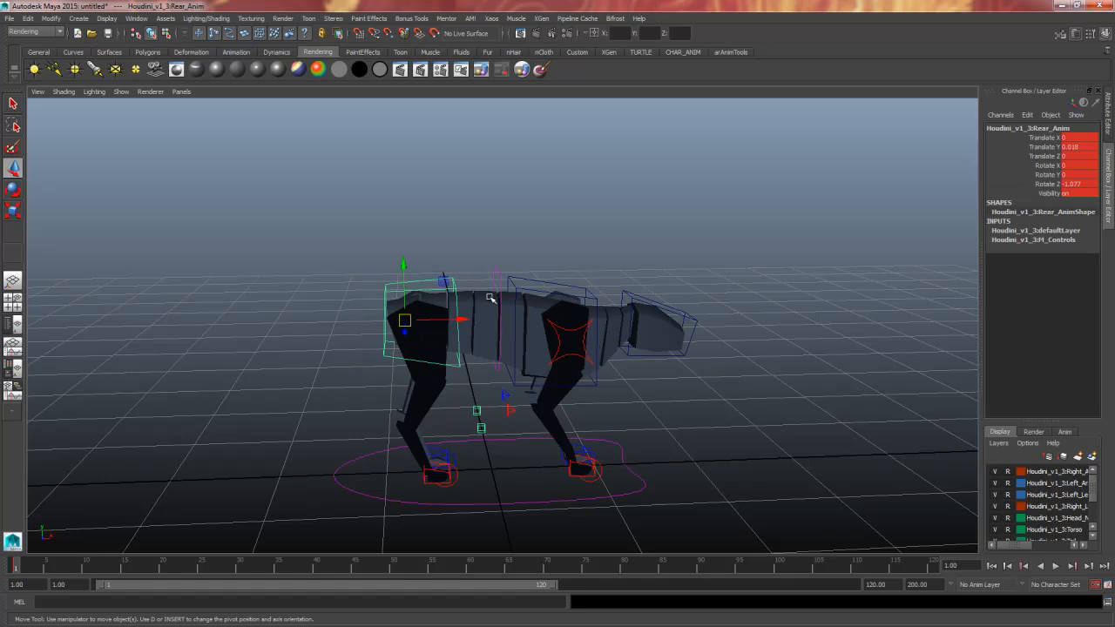
drag(405, 265, 406, 263)
key(ctrl+z)
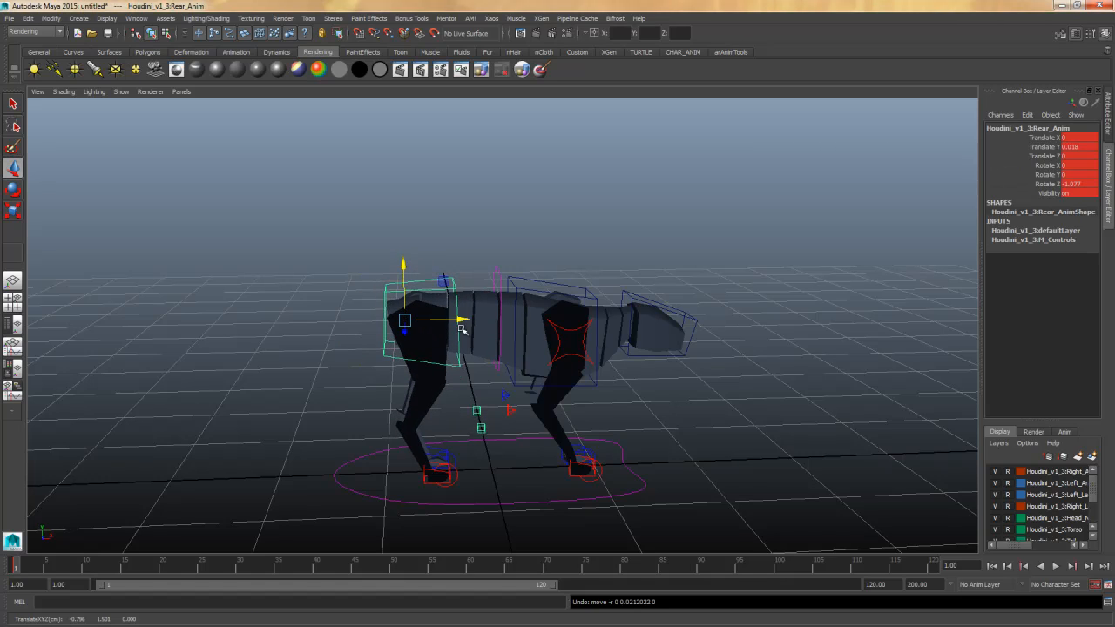
click(445, 455)
mouse_move(430, 465)
mouse_down()
mouse_move(467, 458)
mouse_move(441, 456)
mouse_up()
key(ctrl+z)
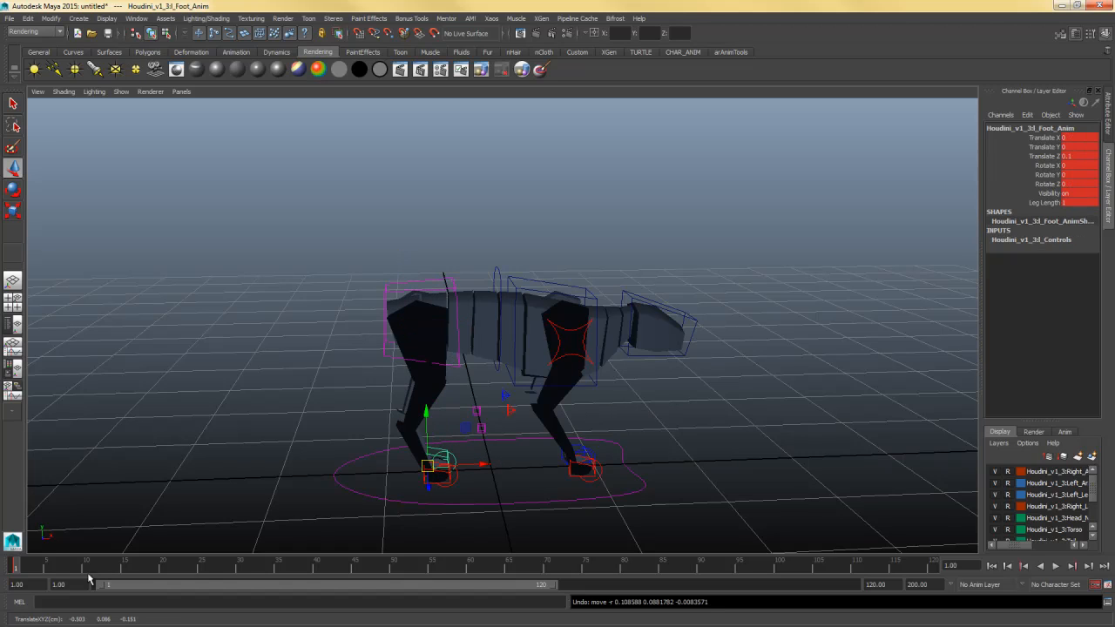
- Set the playback end frame of the time range to 25
drag(890, 585, 693, 615)
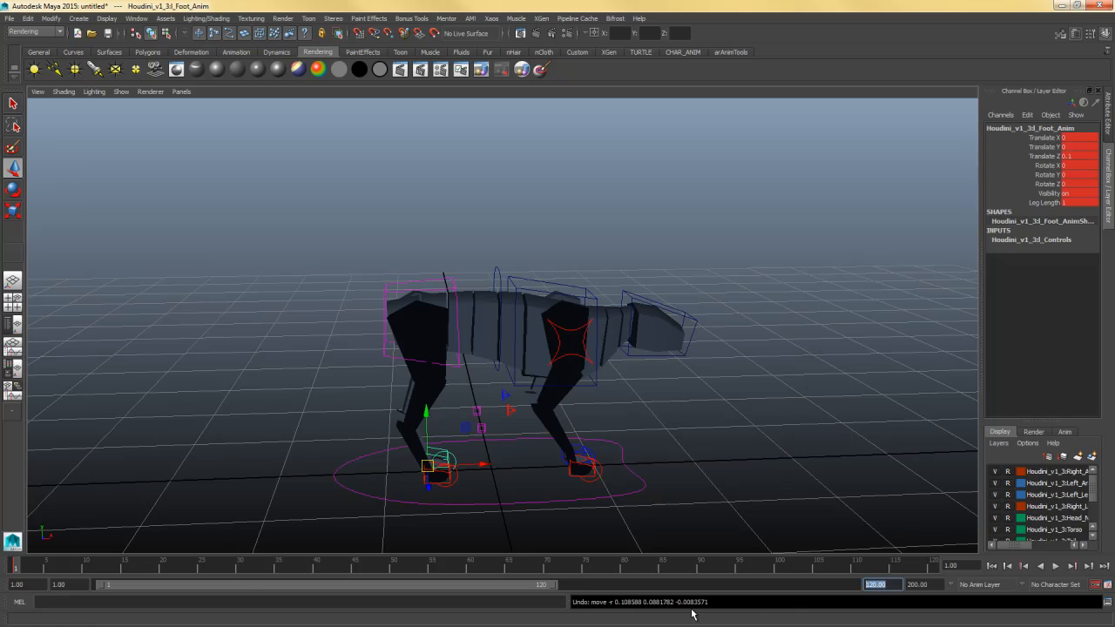
text(25)
key(Return)
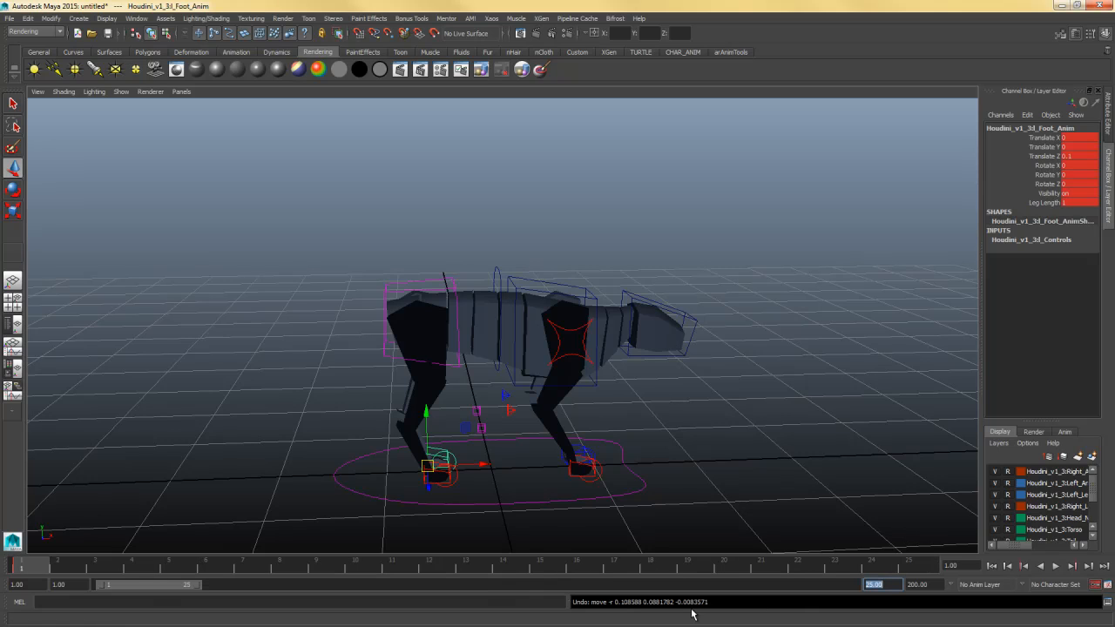
key(Tab)
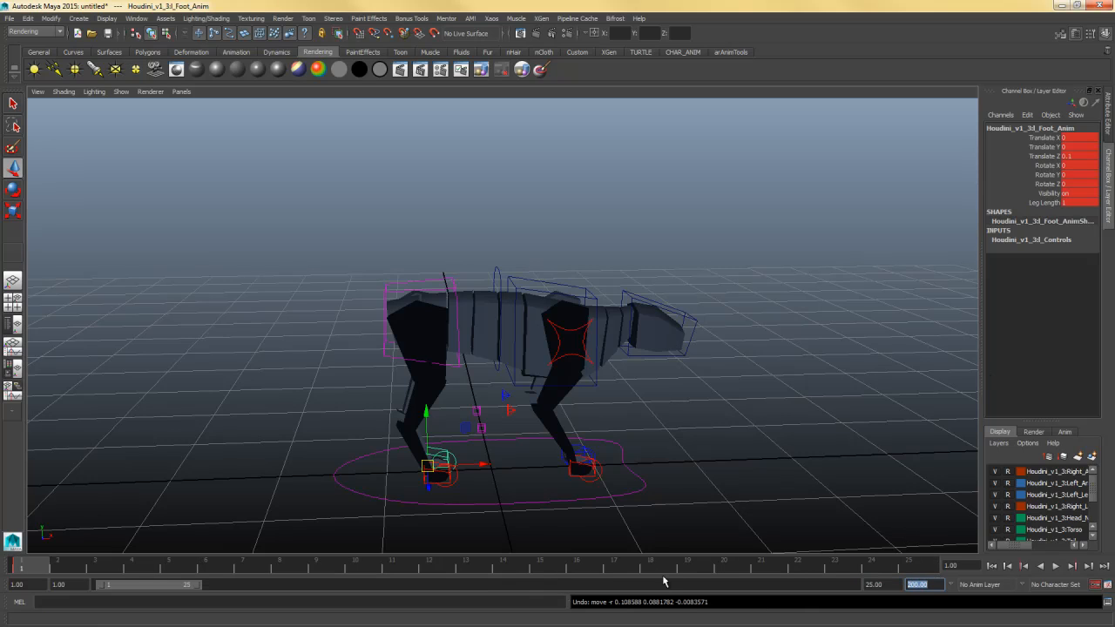
- Set the overall animation end frame of the scene to 25
text(25)
key(Return)
click(657, 415)
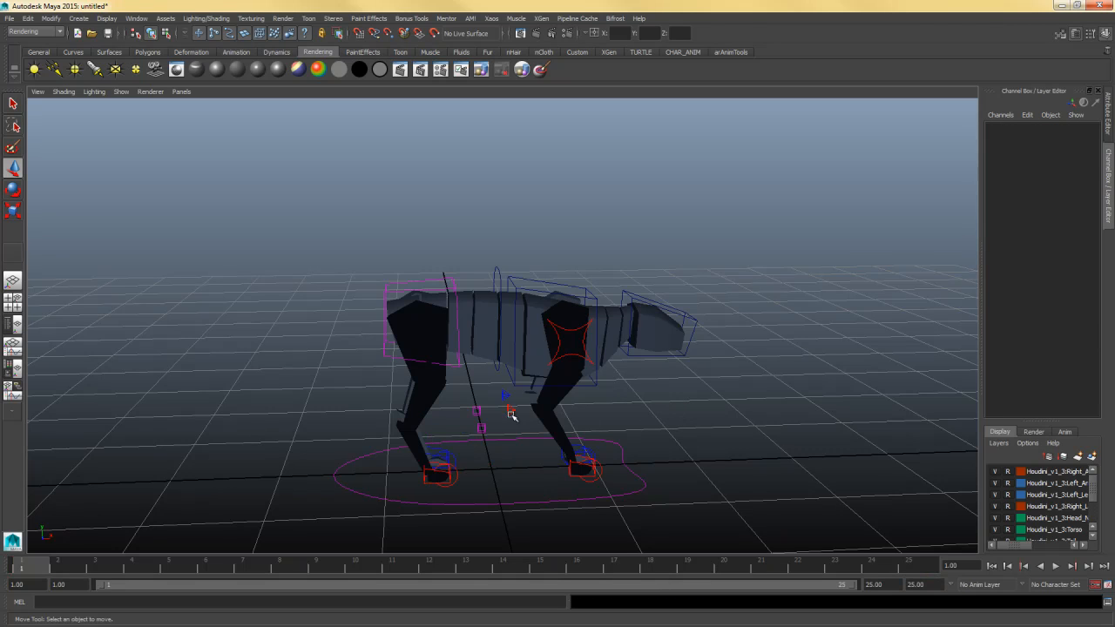
- Try moving the chest control and the head control vertically, undoing each move
click(554, 311)
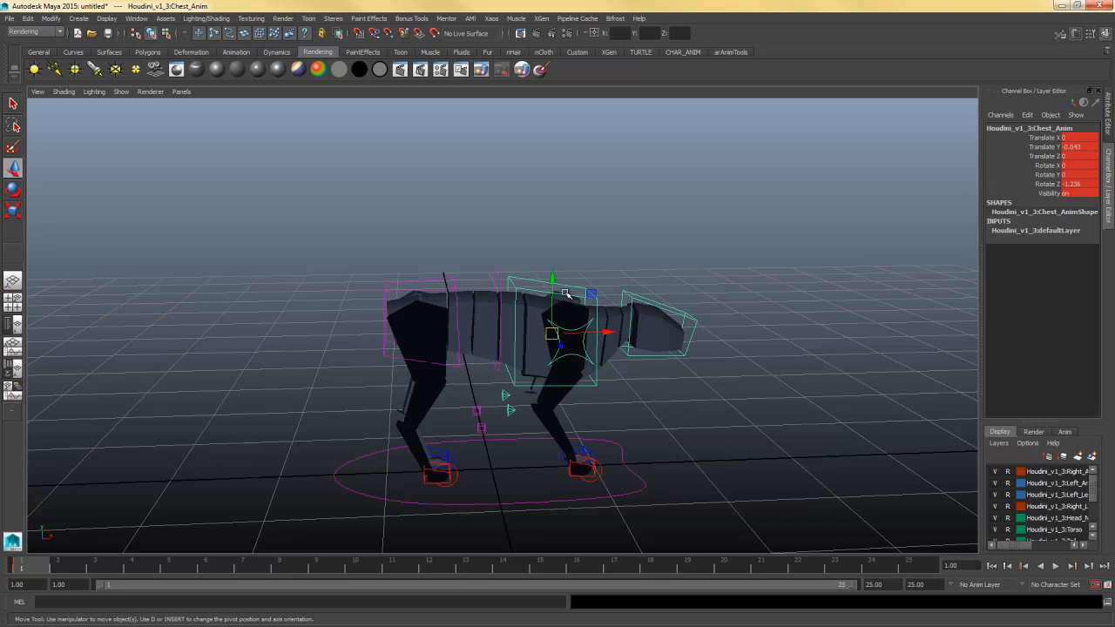
drag(554, 285, 553, 265)
key(ctrl+z)
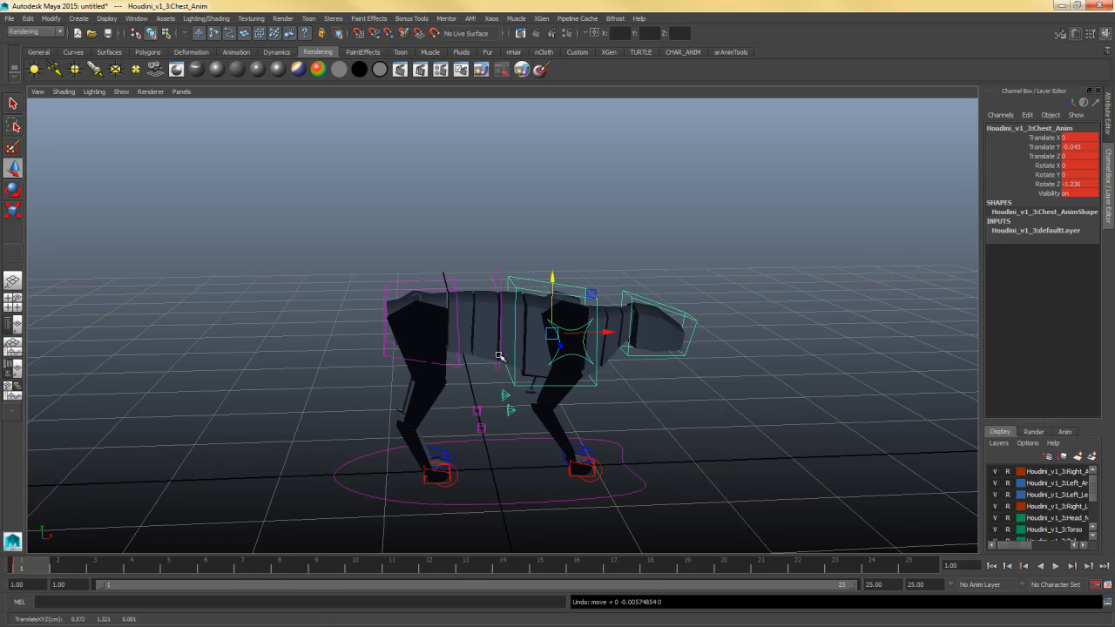
click(674, 315)
drag(642, 264, 642, 248)
key(ctrl+z)
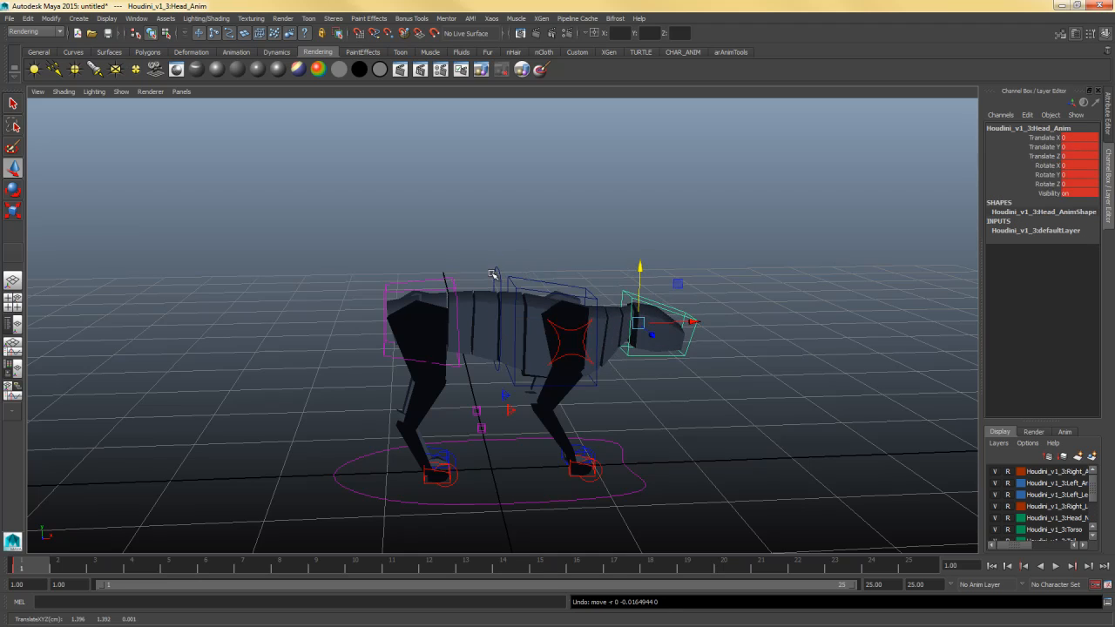
- Try moving the belly control up and down, undoing each move and clearing the selection
click(509, 272)
drag(497, 263, 500, 262)
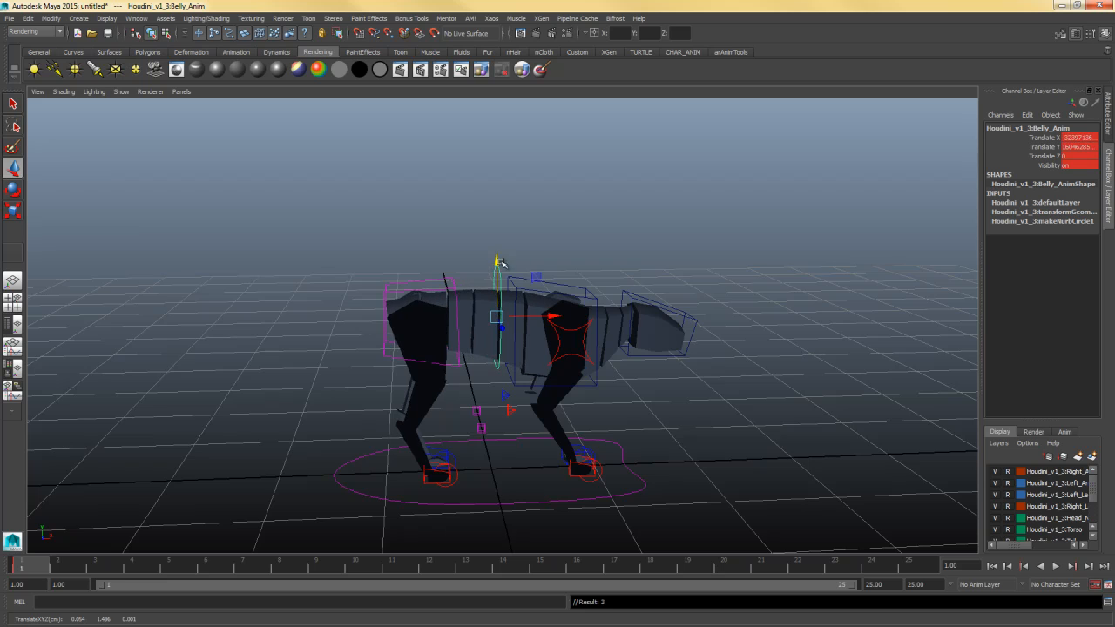
key(ctrl+z)
mouse_move(699, 331)
alt+mouse_down()
mouse_move(637, 356)
mouse_move(688, 327)
alt+mouse_up()
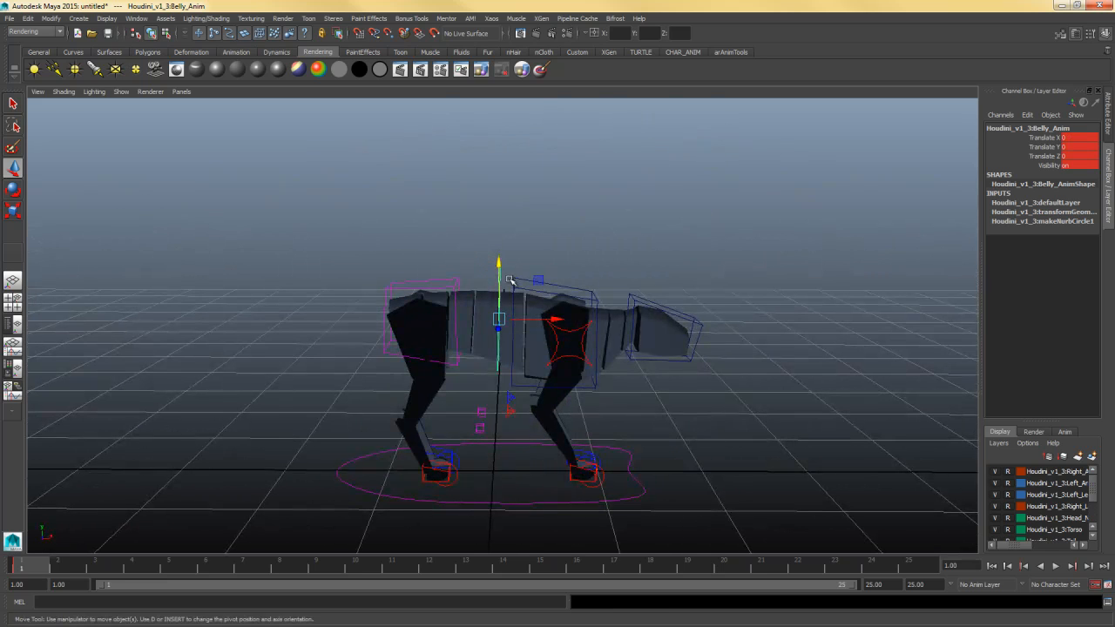
drag(502, 266, 503, 278)
key(ctrl+z)
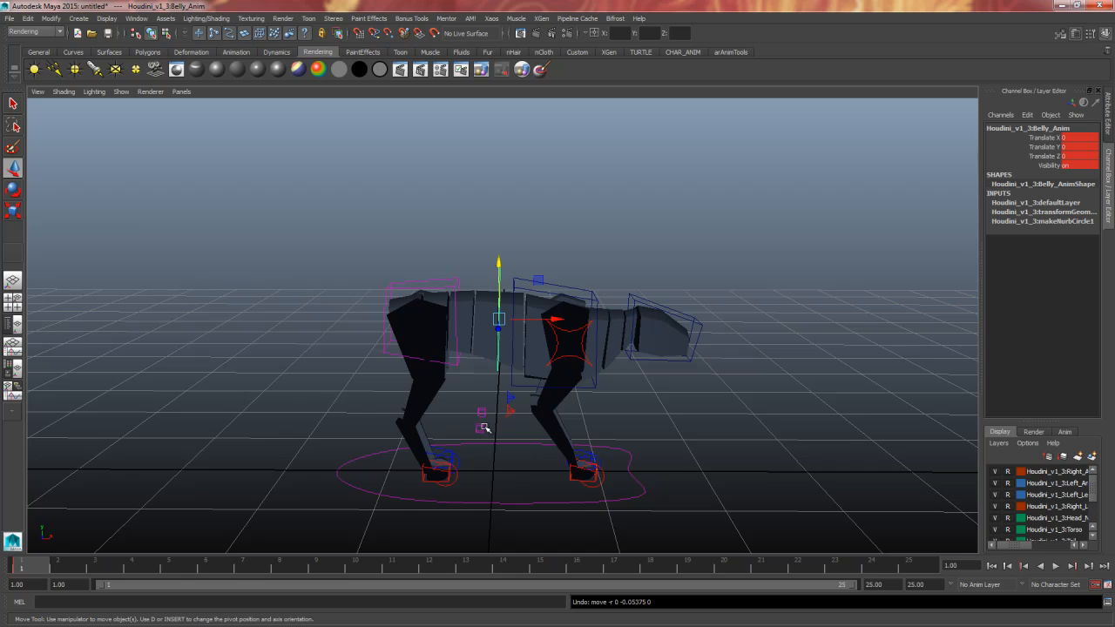
click(322, 377)
- Sketch a blue two-legged stick figure with its legs spread in a stride over the viewport, and dismiss the annotations
alt+drag(592, 413, 607, 411)
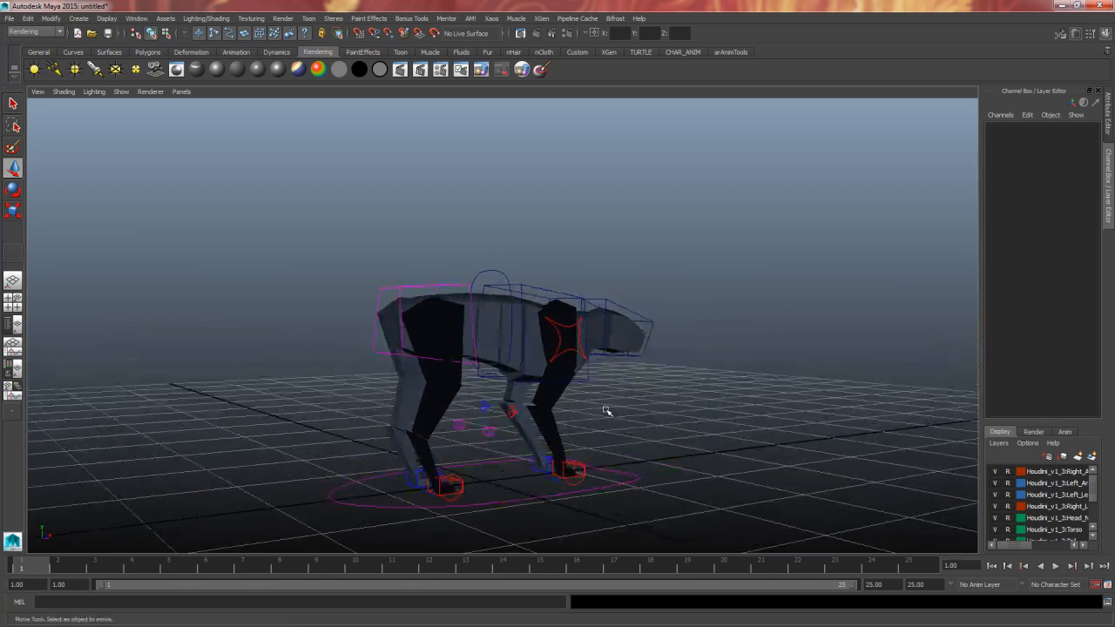
alt+drag(532, 456, 436, 396)
click(419, 382)
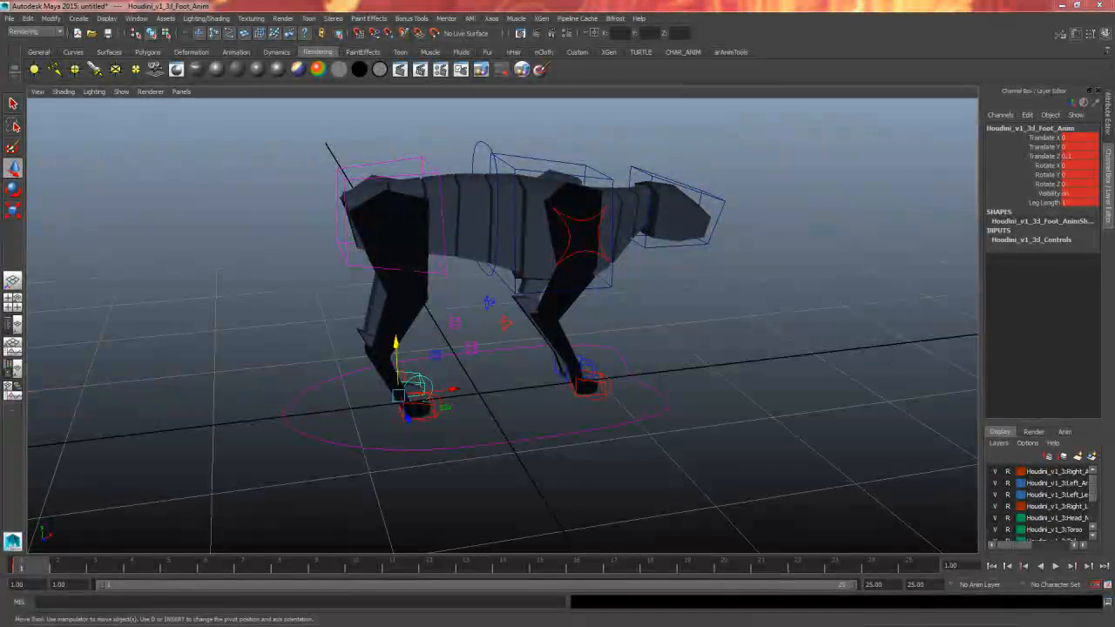
click(858, 32)
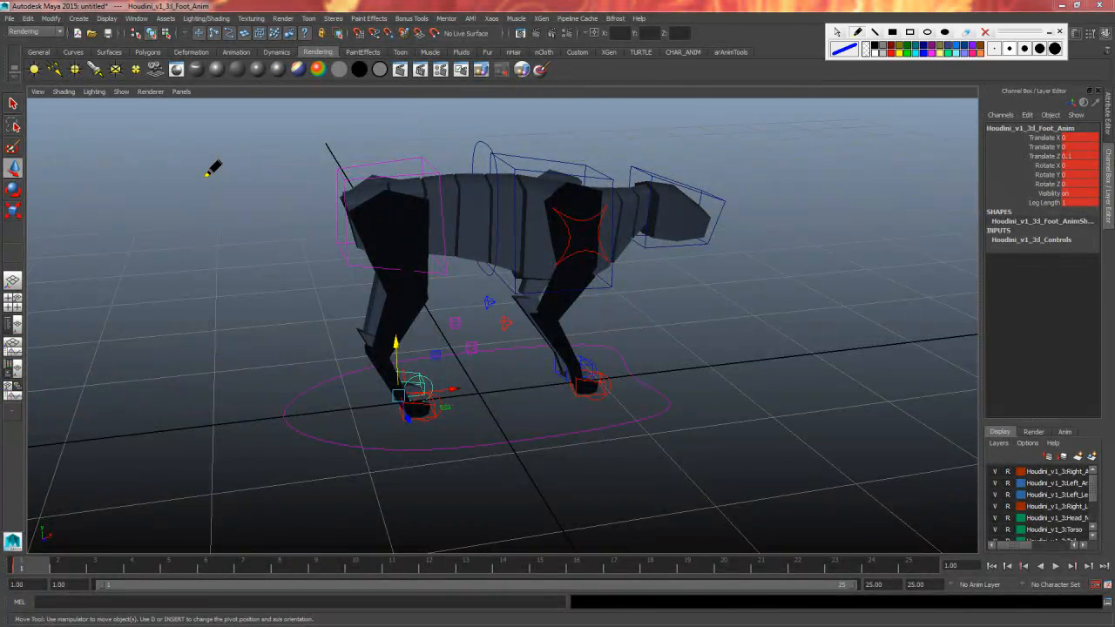
mouse_move(211, 172)
mouse_down()
mouse_move(124, 291)
mouse_move(145, 315)
mouse_up()
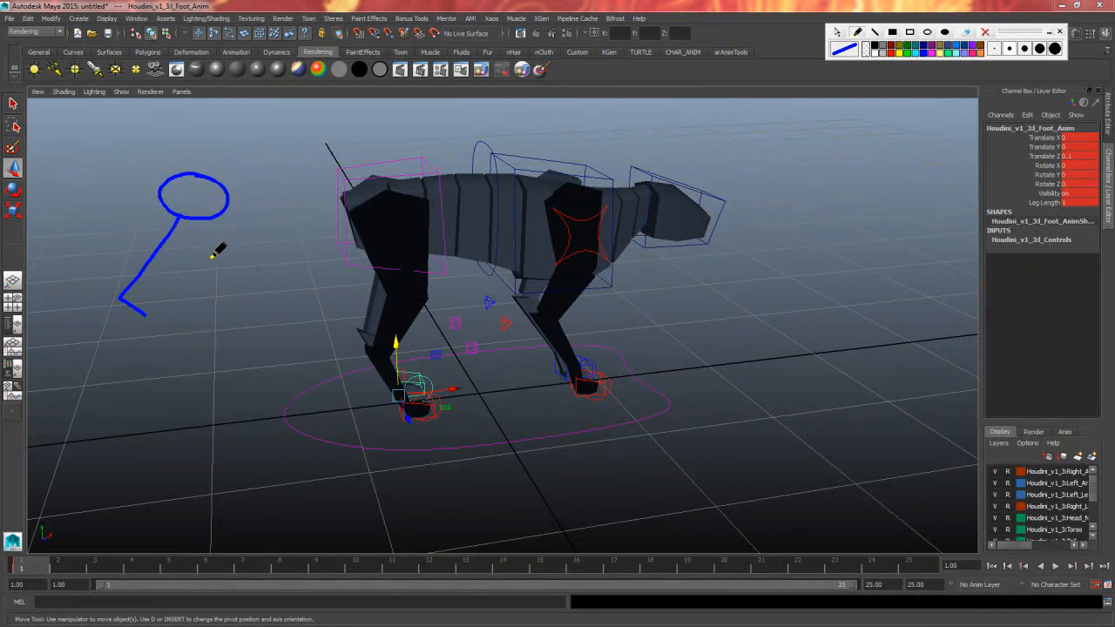
mouse_move(203, 219)
mouse_down()
mouse_move(266, 305)
mouse_move(280, 293)
mouse_up()
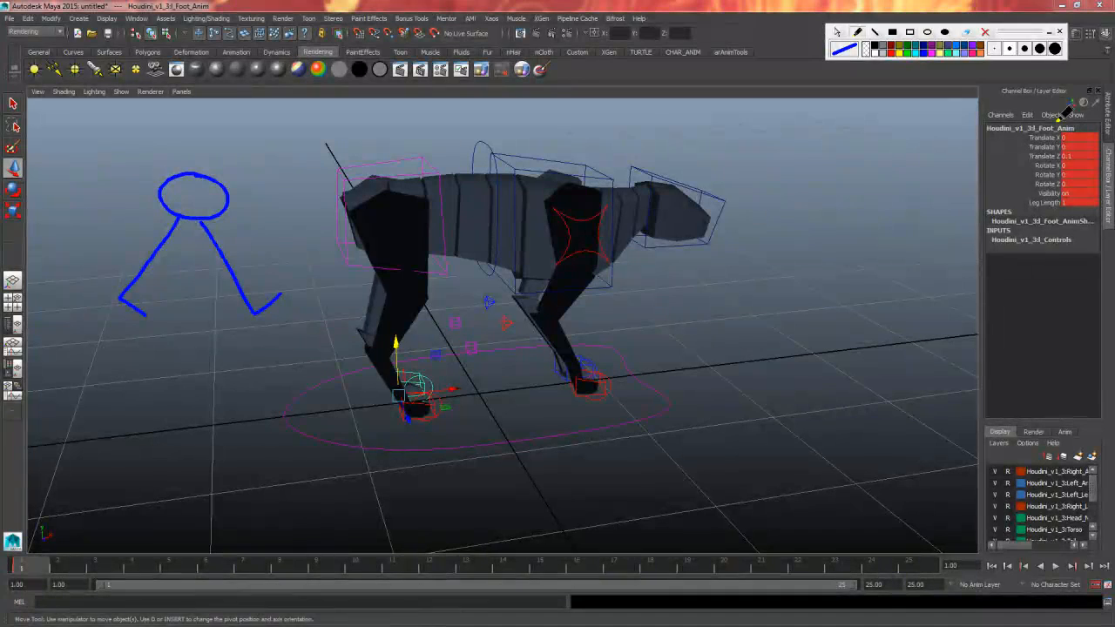
click(1059, 33)
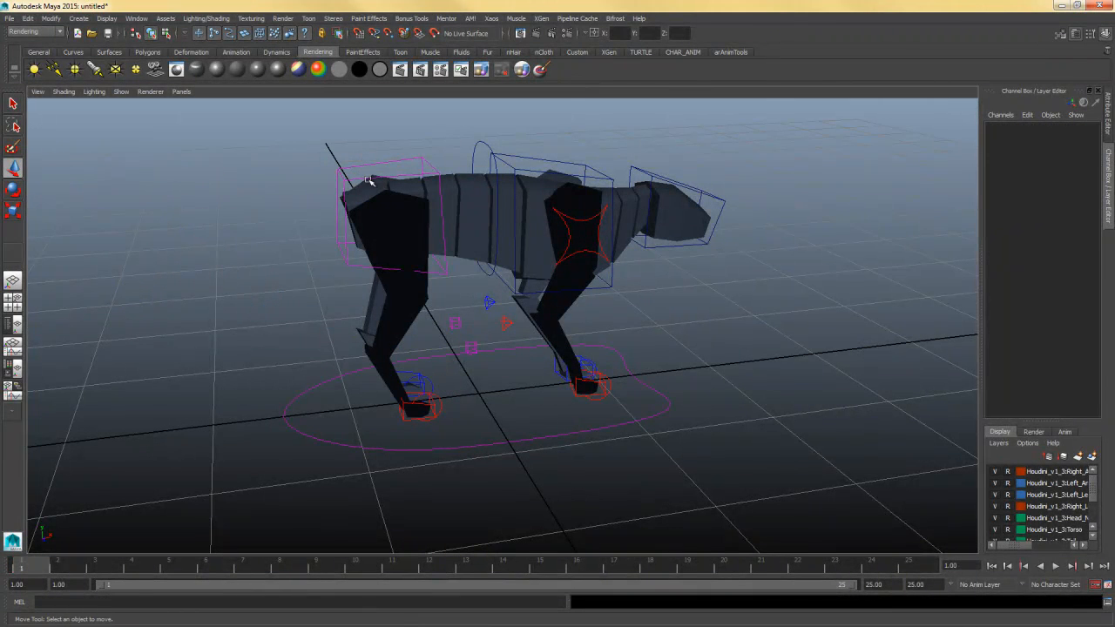
- Try setting the rear control's Rotate Z to 0, undoing the change
click(413, 196)
mouse_move(413, 196)
alt+mouse_down()
mouse_move(394, 242)
mouse_move(401, 215)
alt+mouse_up()
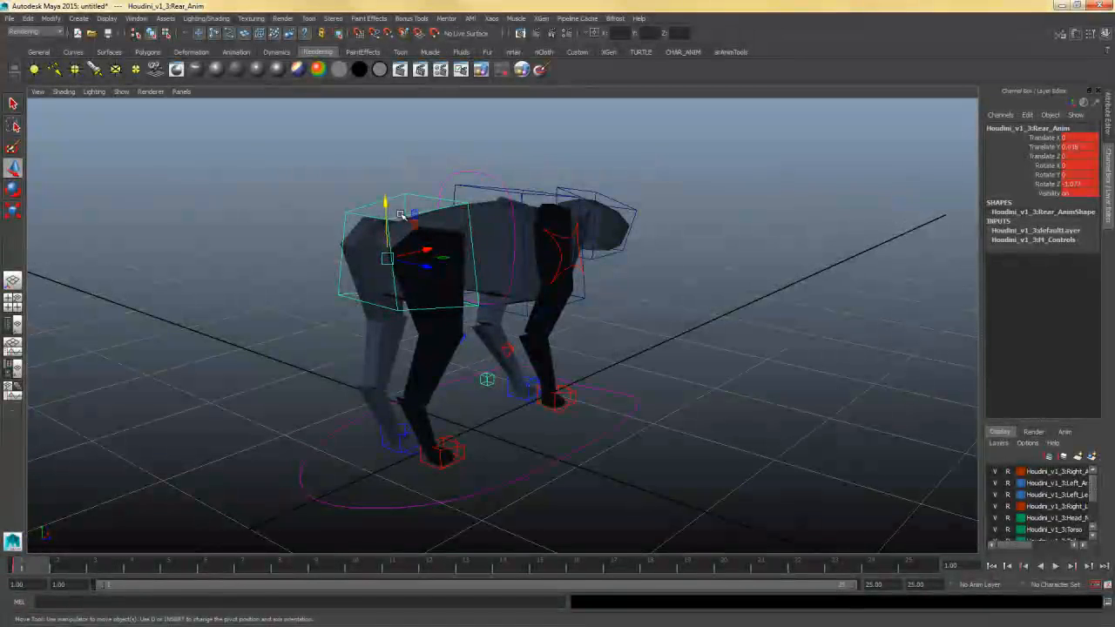
double_click(1078, 185)
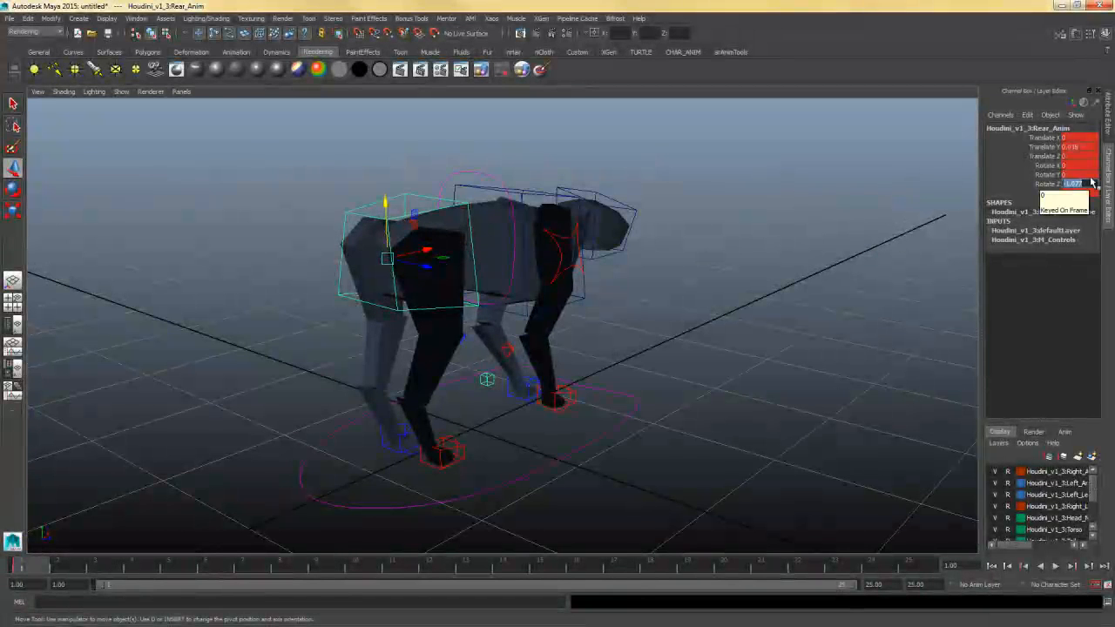
text(0)
key(Return)
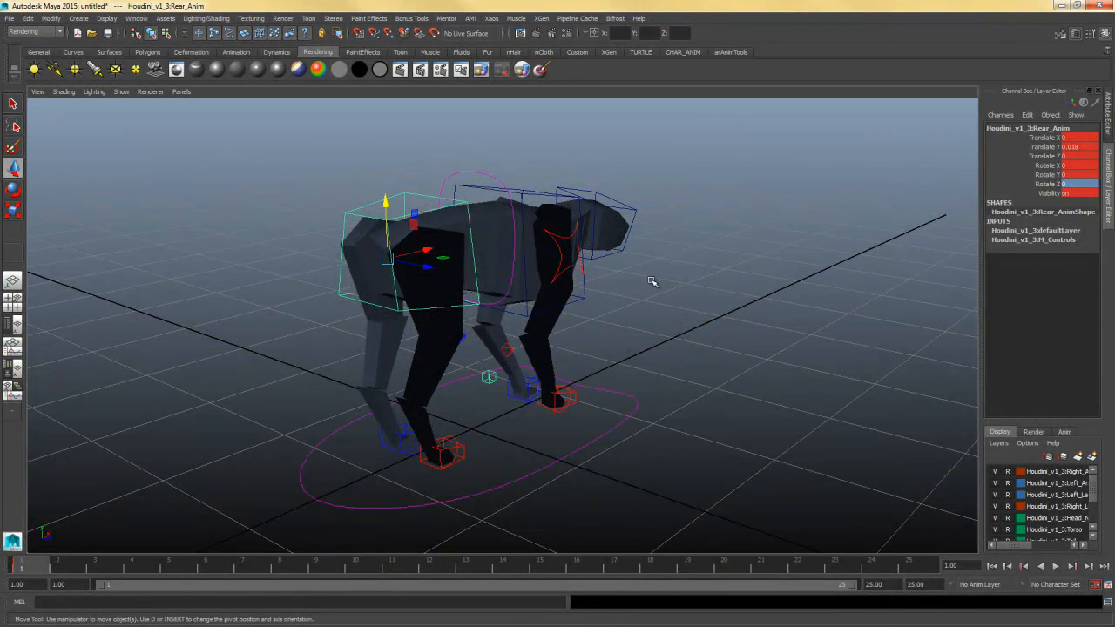
key(ctrl+z)
- Try rotating the rear control about its Y axis, undoing the rotation
alt+drag(490, 236, 511, 274)
key(e)
mouse_move(429, 317)
mouse_down()
mouse_move(398, 316)
mouse_move(427, 316)
mouse_move(423, 325)
mouse_up()
key(ctrl+z)
key(ctrl+z)
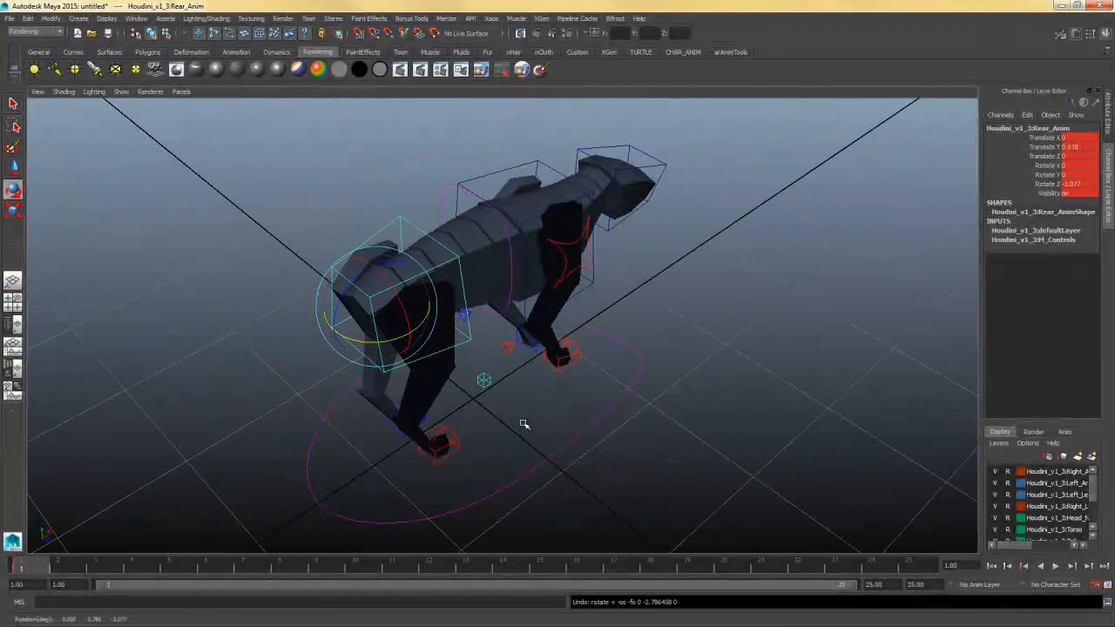
- Rotate the rear control about its Y axis to turn the hips for the stride pose
alt+drag(524, 423, 480, 414)
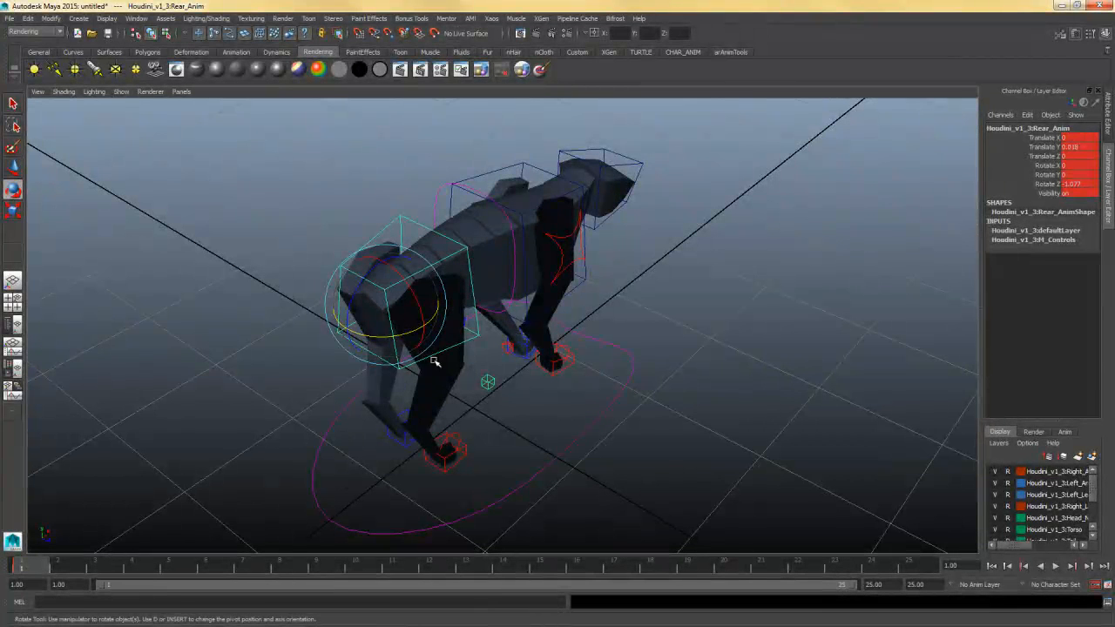
drag(442, 334, 429, 317)
click(407, 411)
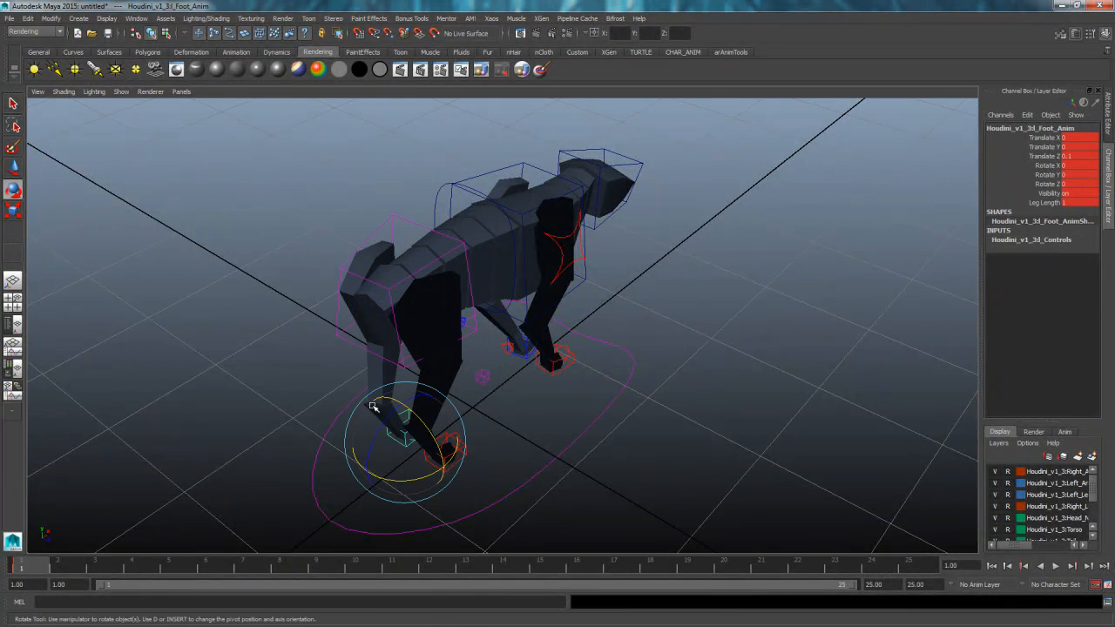
click(455, 422)
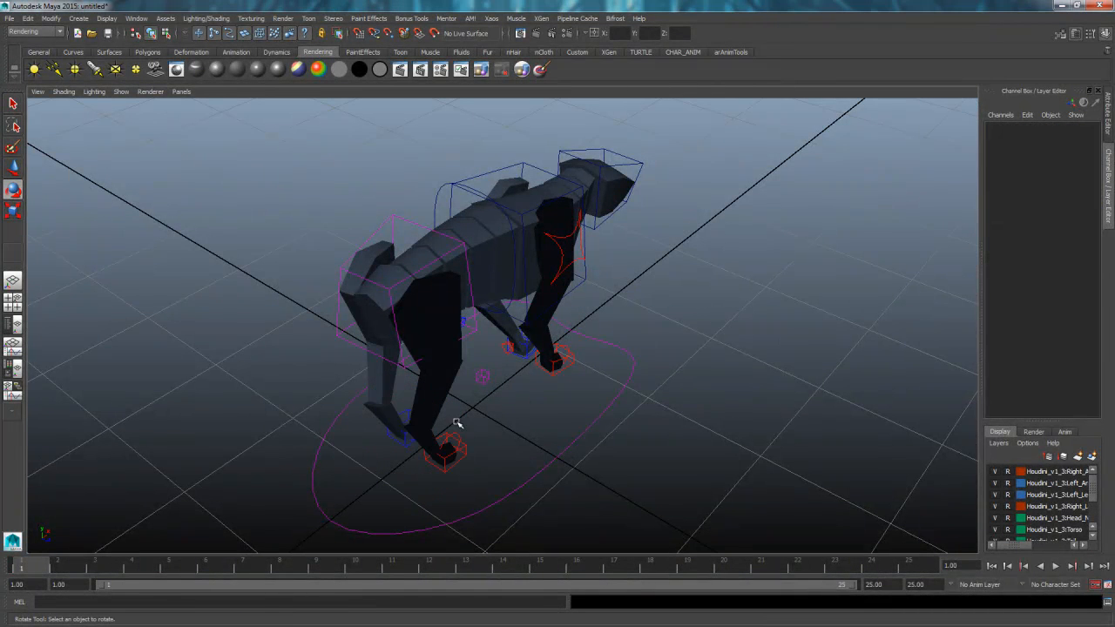
- Move the left hind foot control backward and set its Translate X to -0.3
click(395, 441)
key(w)
drag(442, 416, 425, 426)
click(1085, 138)
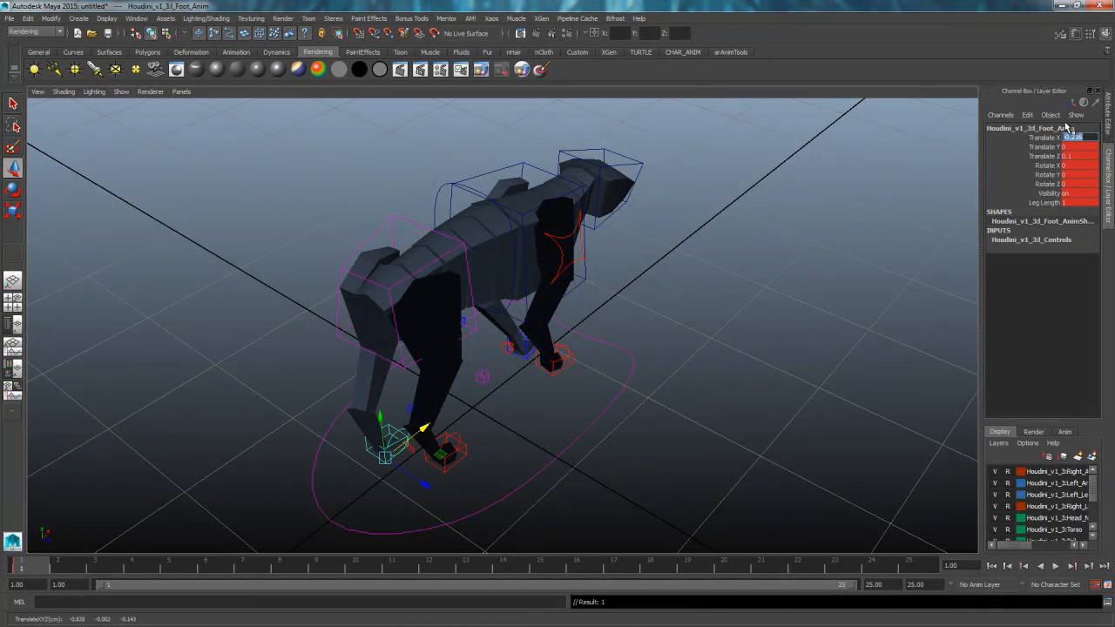
text(-.36)
key(Return)
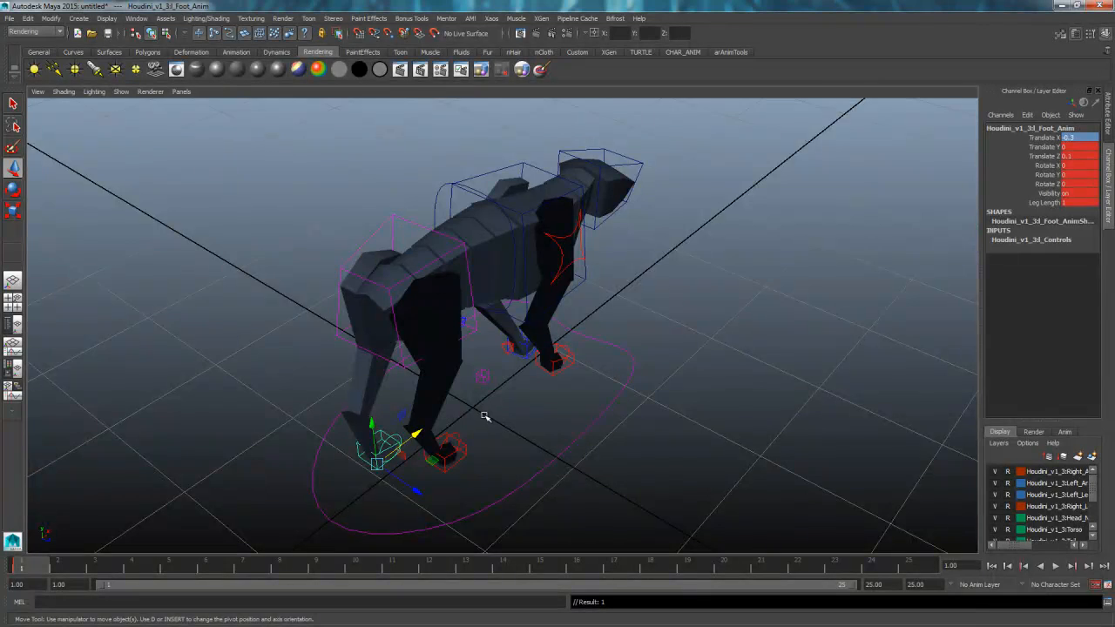
- Move the right hind foot control forward and set its Translate X to 0.3
alt+drag(480, 415, 452, 443)
click(460, 449)
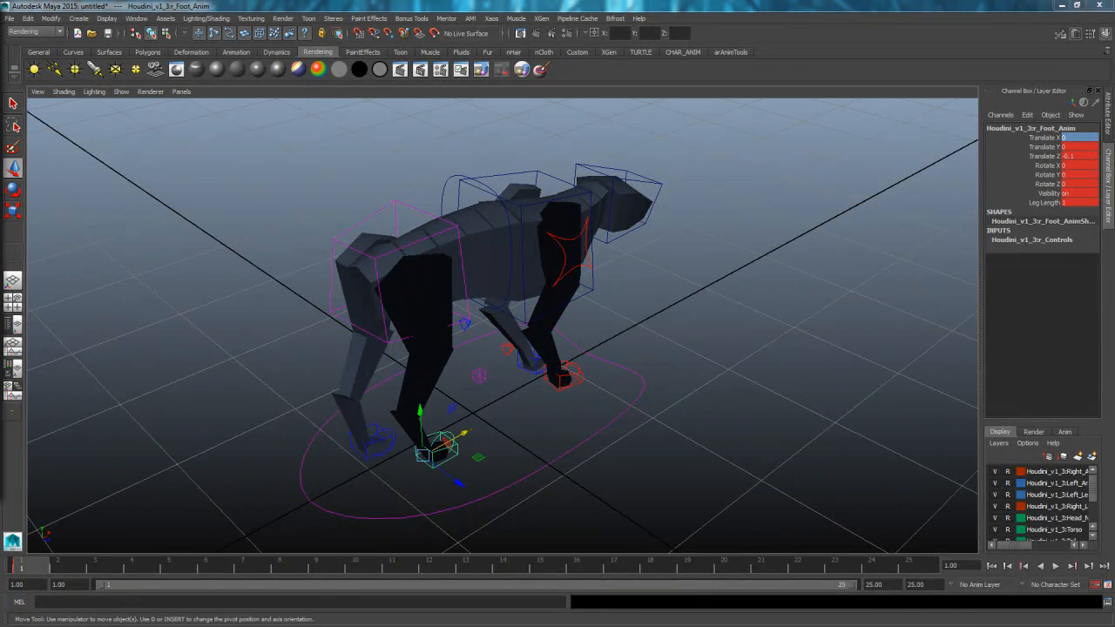
click(461, 446)
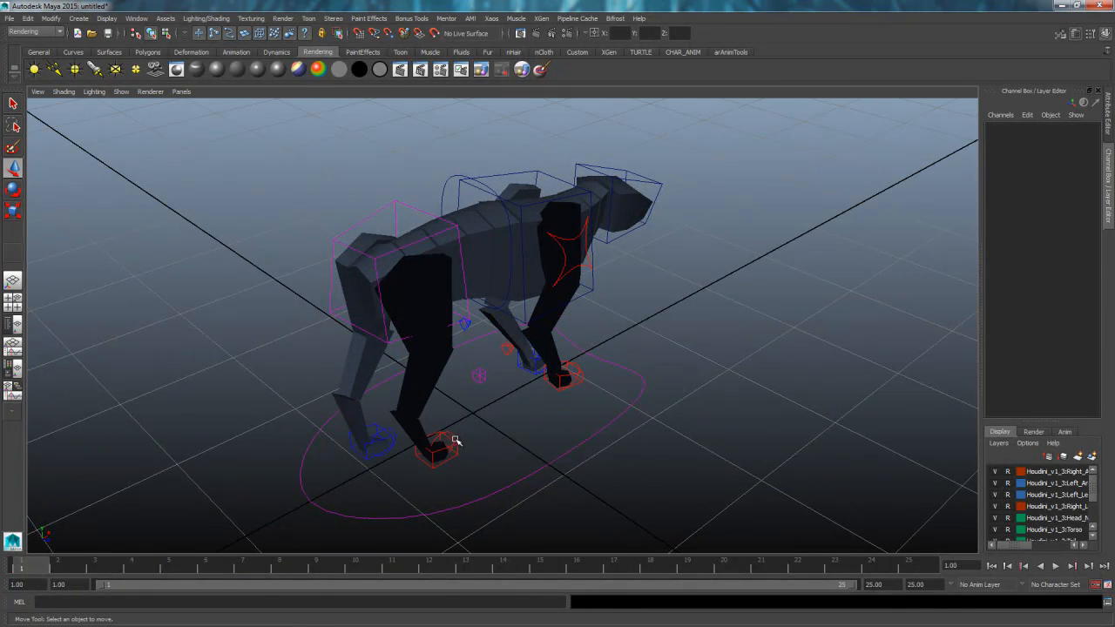
click(453, 441)
drag(470, 436, 475, 435)
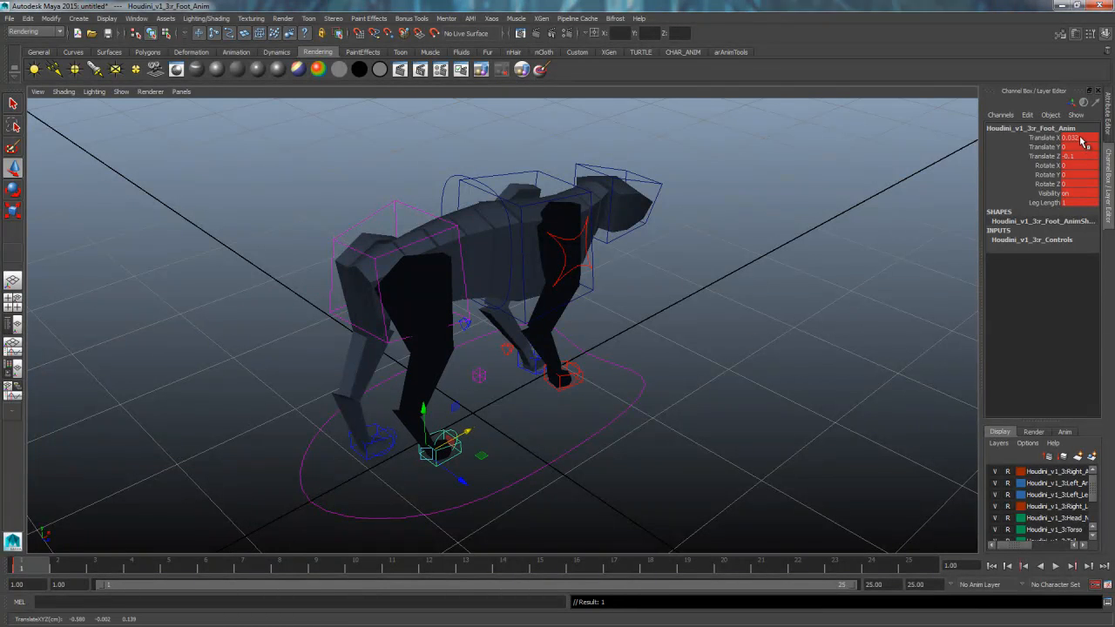
double_click(1084, 136)
text(0.3)
key(Return)
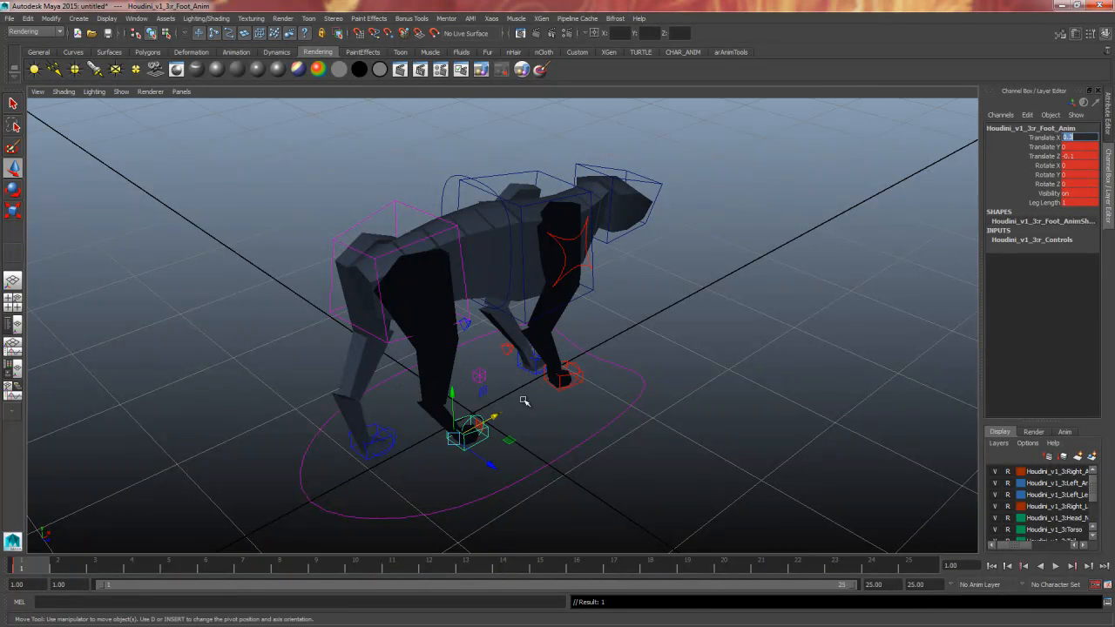
- Rotate the right hind toe control about Z, key it, and set its Rotate Z to -25
alt+drag(536, 399, 465, 331)
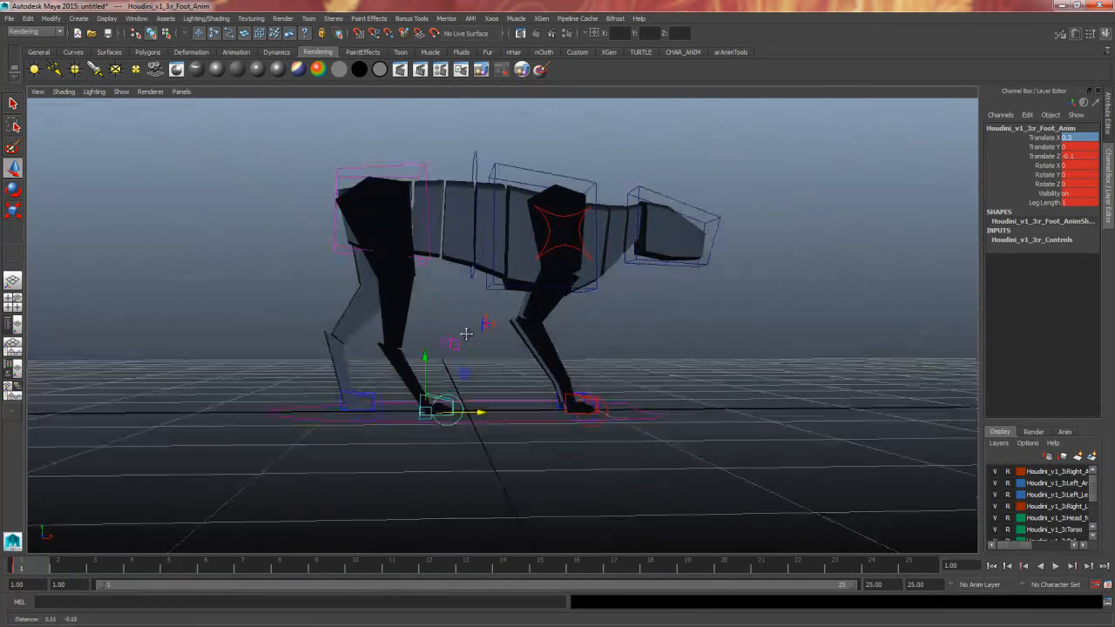
alt+right_drag(465, 331, 651, 352)
alt+right_drag(465, 361, 507, 371)
alt+drag(507, 371, 518, 409)
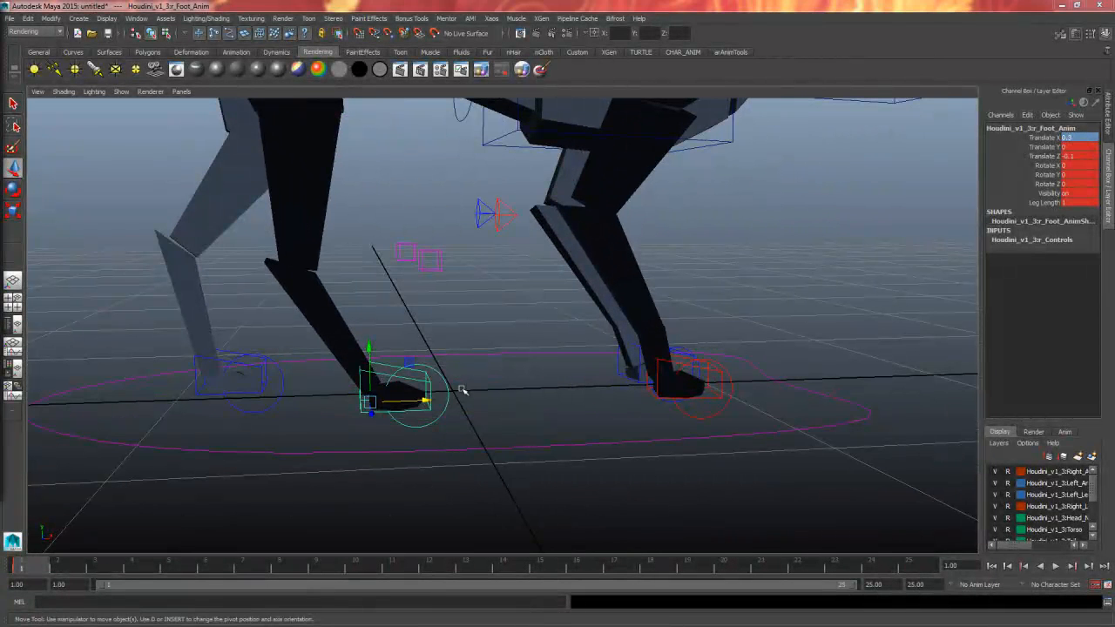
click(439, 403)
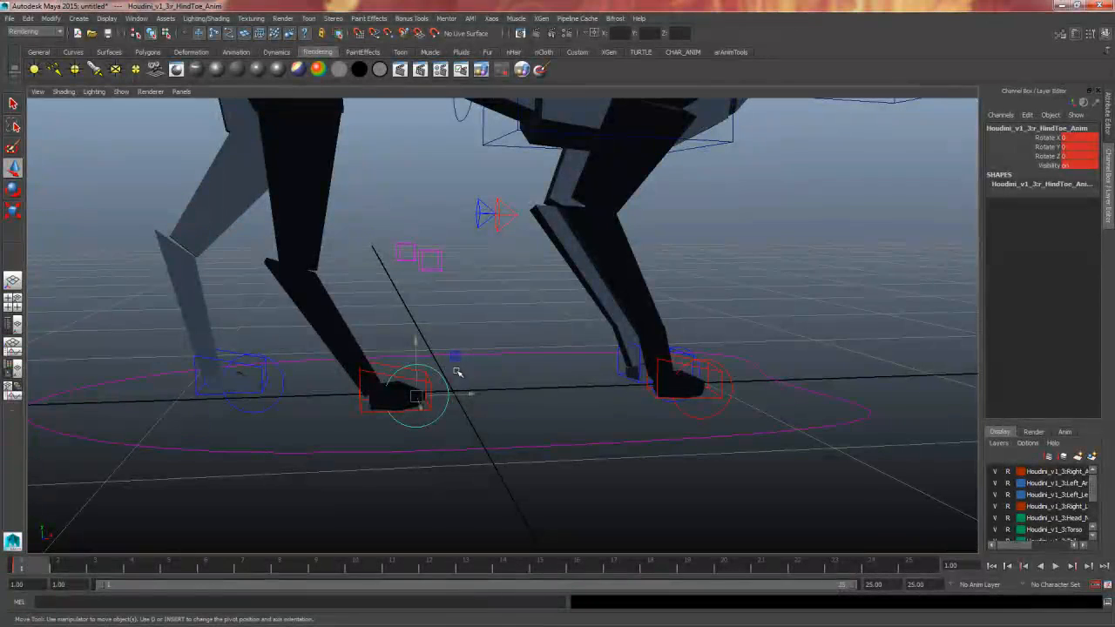
key(e)
drag(395, 352, 462, 389)
key(s)
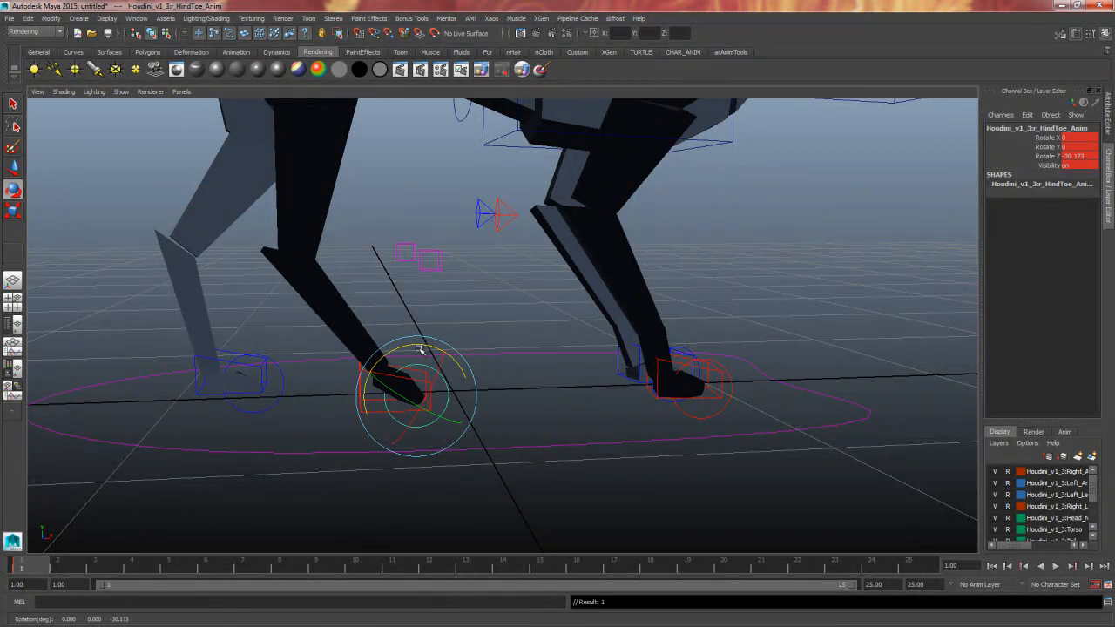
drag(1085, 157, 1061, 159)
text(-25)
key(Return)
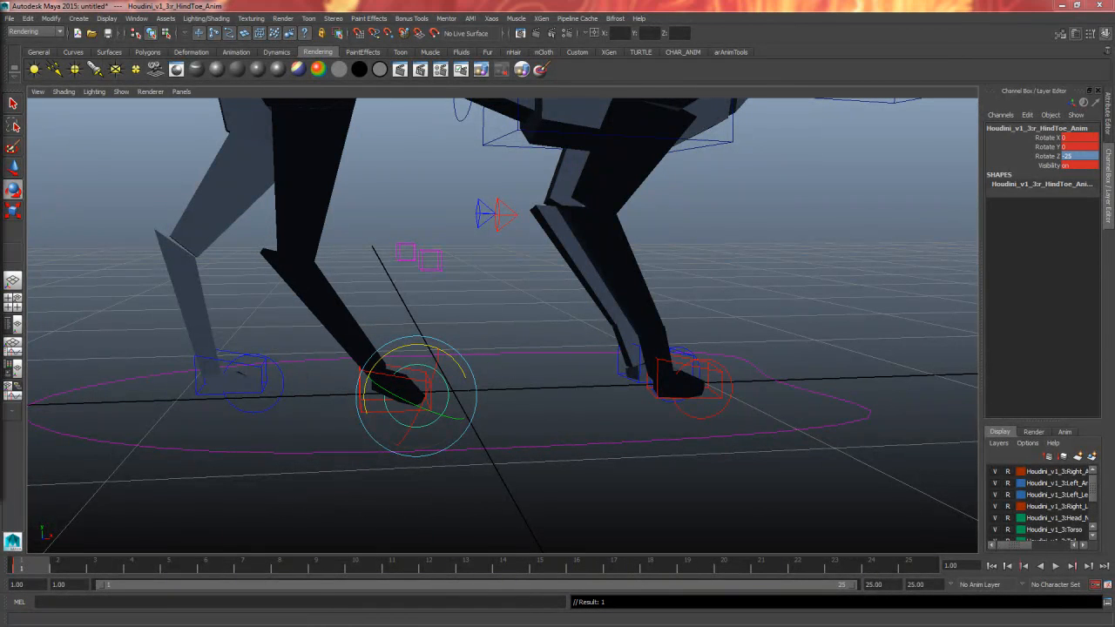
- Select all of the rig's controls, set a key on them at frame 1, and move the current time to frame 25
click(488, 291)
alt+right_drag(435, 301, 361, 318)
alt+middle_drag(424, 330, 443, 351)
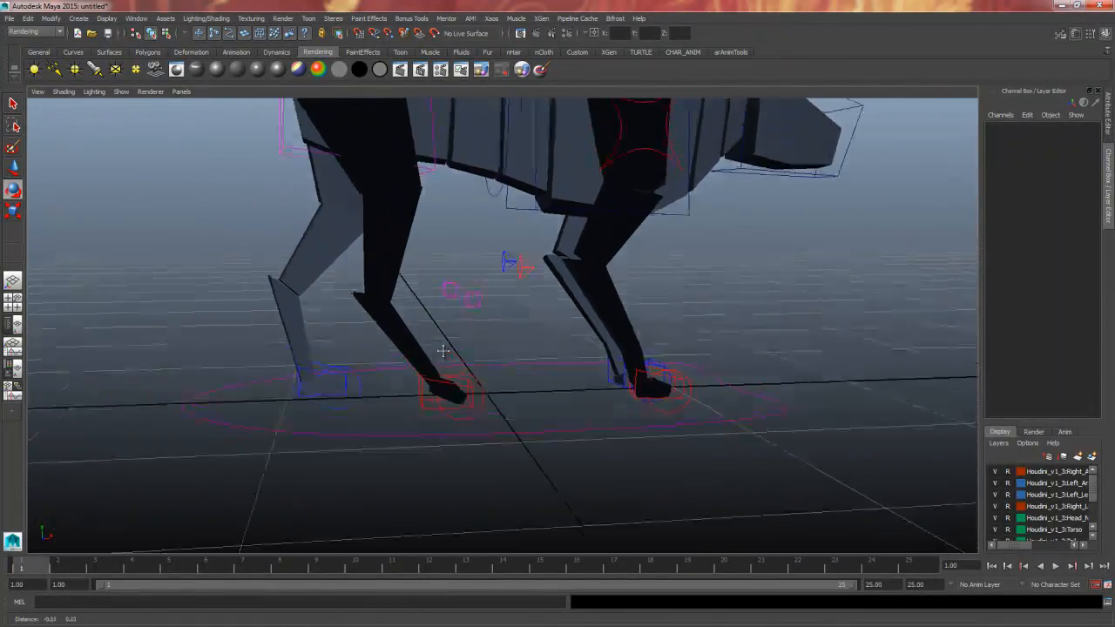
alt+right_drag(443, 351, 413, 368)
alt+drag(413, 369, 621, 314)
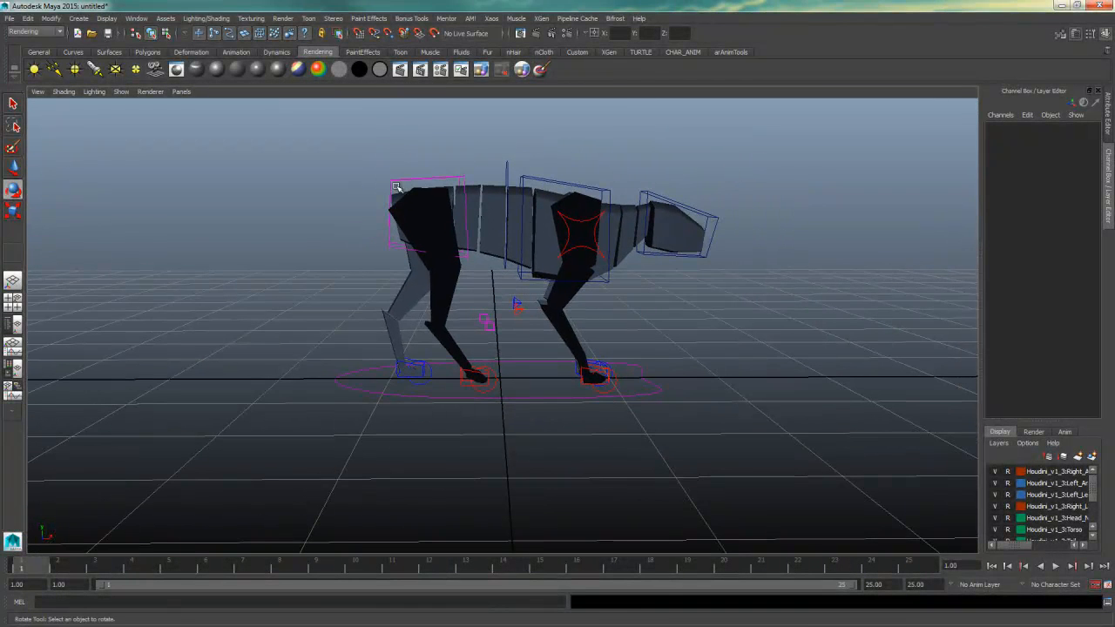
drag(340, 154, 500, 380)
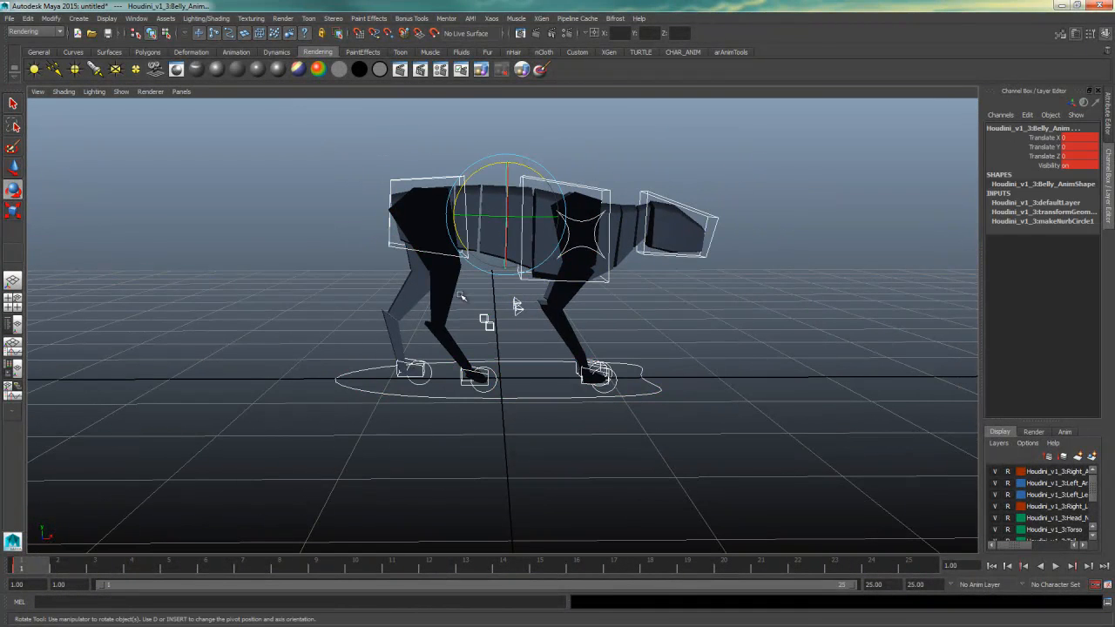
drag(263, 149, 852, 443)
key(s)
drag(32, 571, 1007, 602)
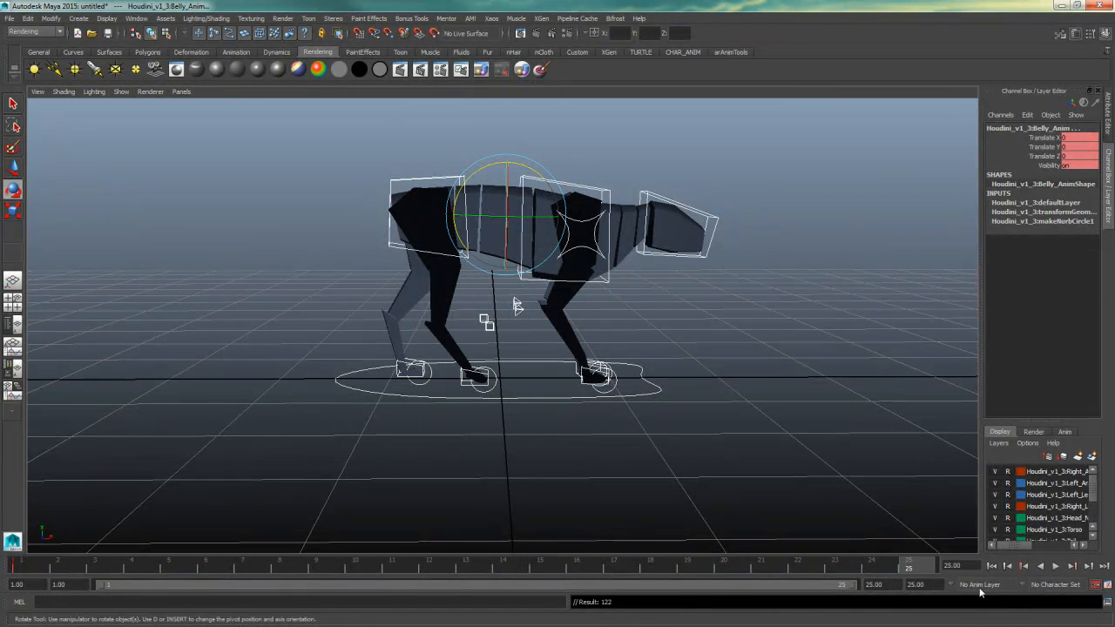
- Select all the rig's controls and review the timeline's keys and intermediate frames 1, 4, 7 and 10
click(808, 362)
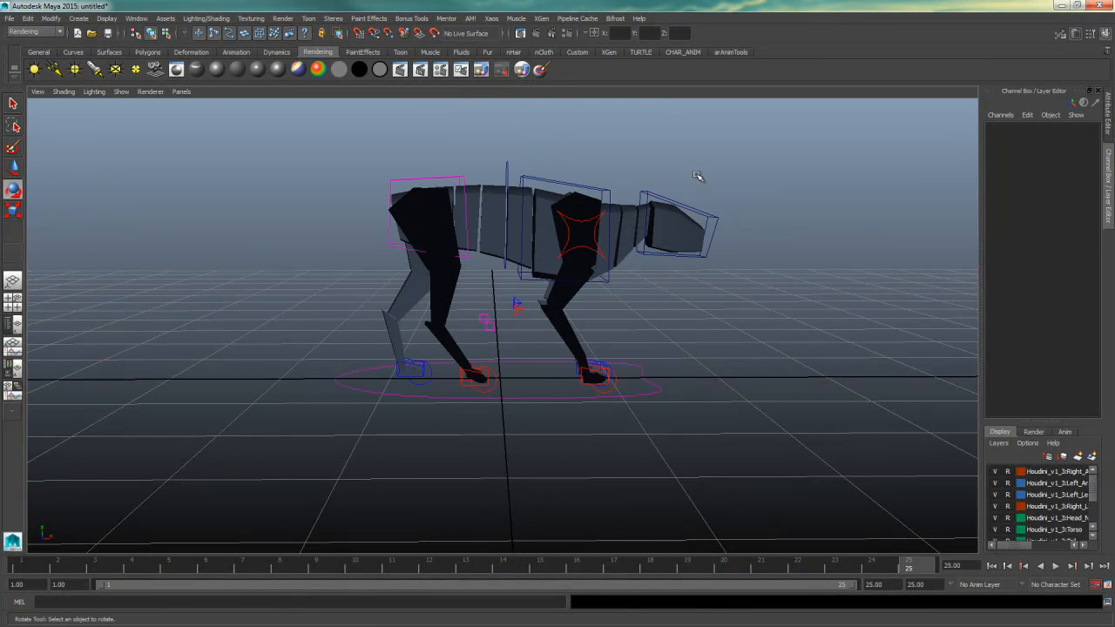
mouse_move(911, 570)
mouse_down()
mouse_move(39, 581)
mouse_move(429, 569)
mouse_up()
drag(224, 131, 464, 400)
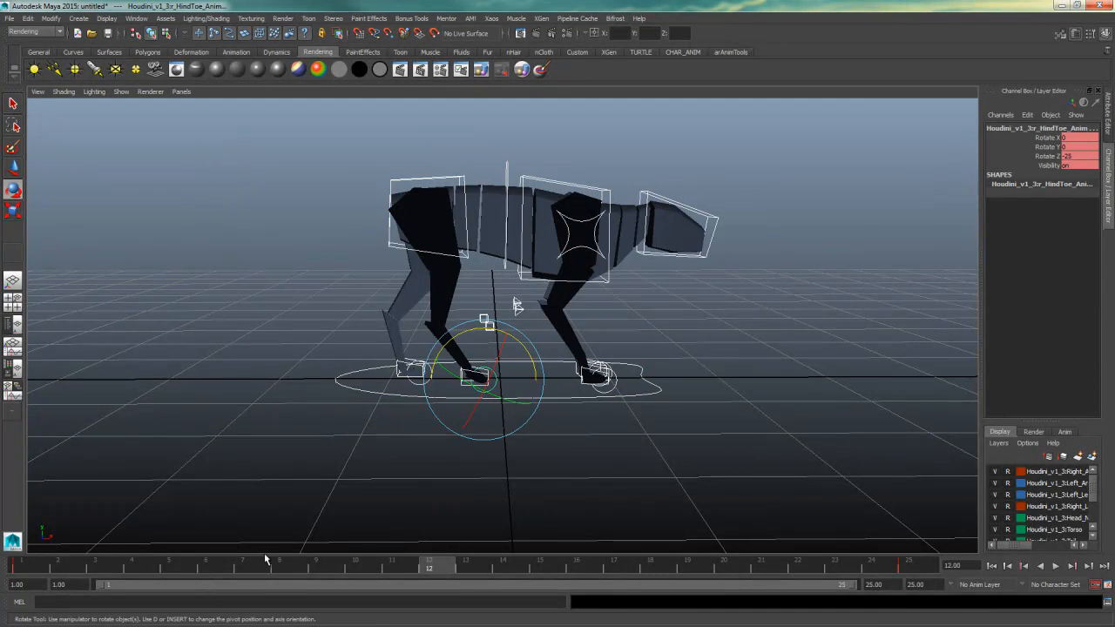
mouse_move(75, 546)
mouse_down()
mouse_move(34, 568)
mouse_move(114, 567)
mouse_move(32, 566)
mouse_move(131, 567)
mouse_up()
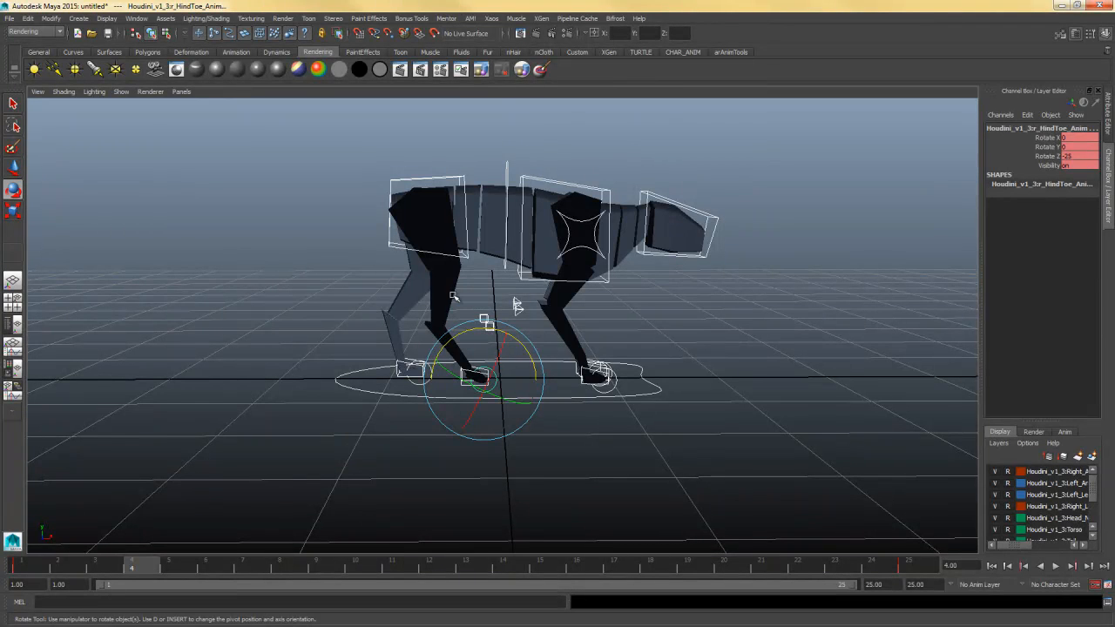
click(27, 572)
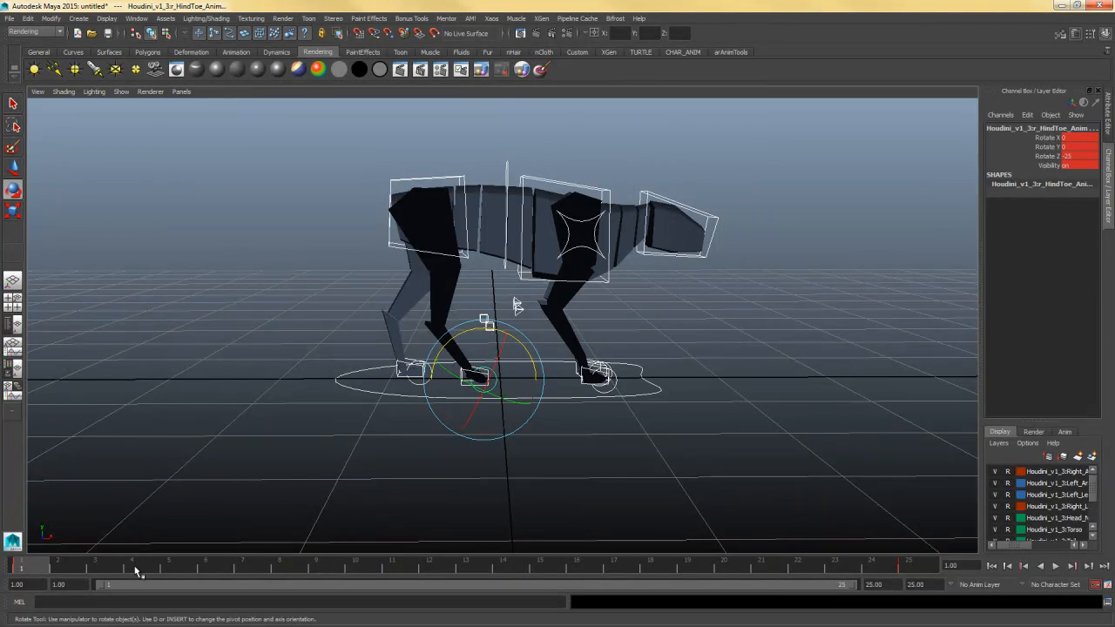
click(139, 567)
click(263, 567)
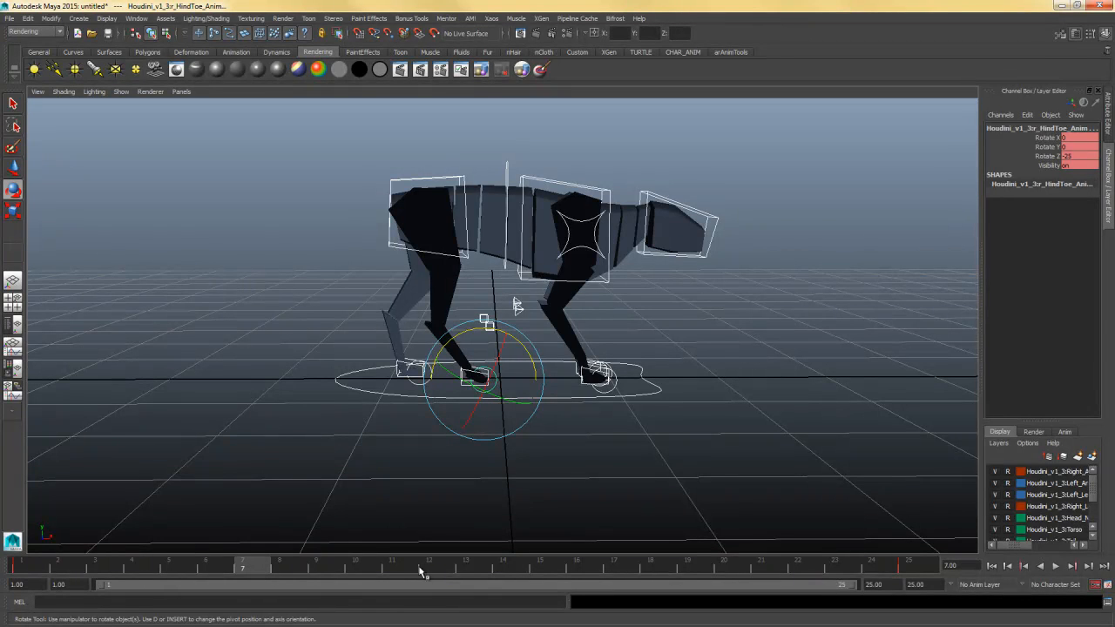
click(370, 570)
- Select the rear hip control and set its Rotate Y to 6 at frame 1
click(486, 570)
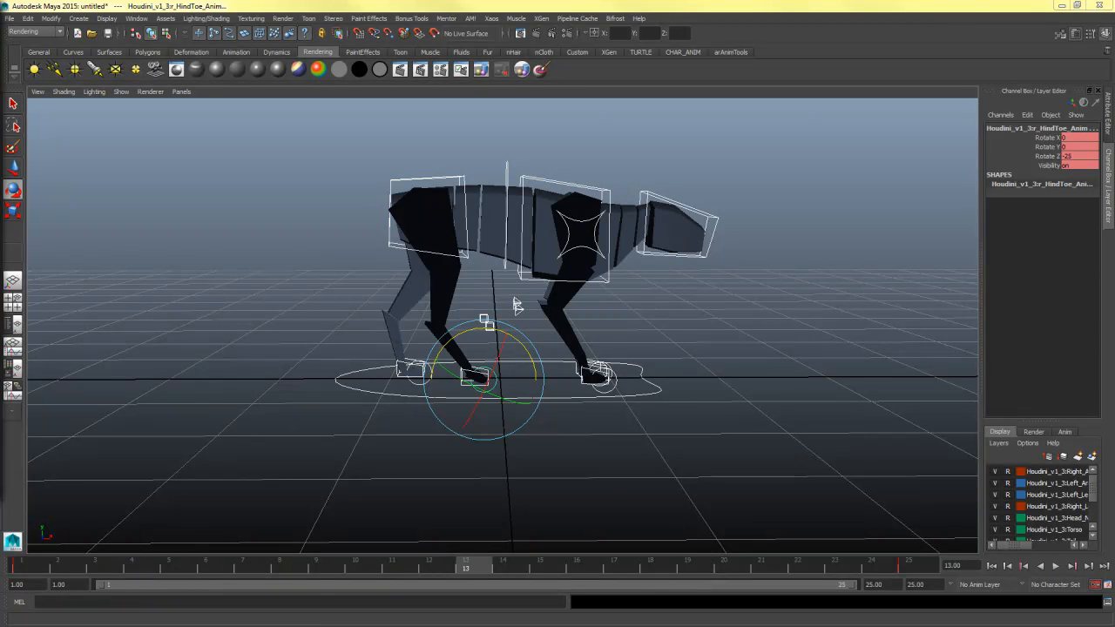
click(453, 165)
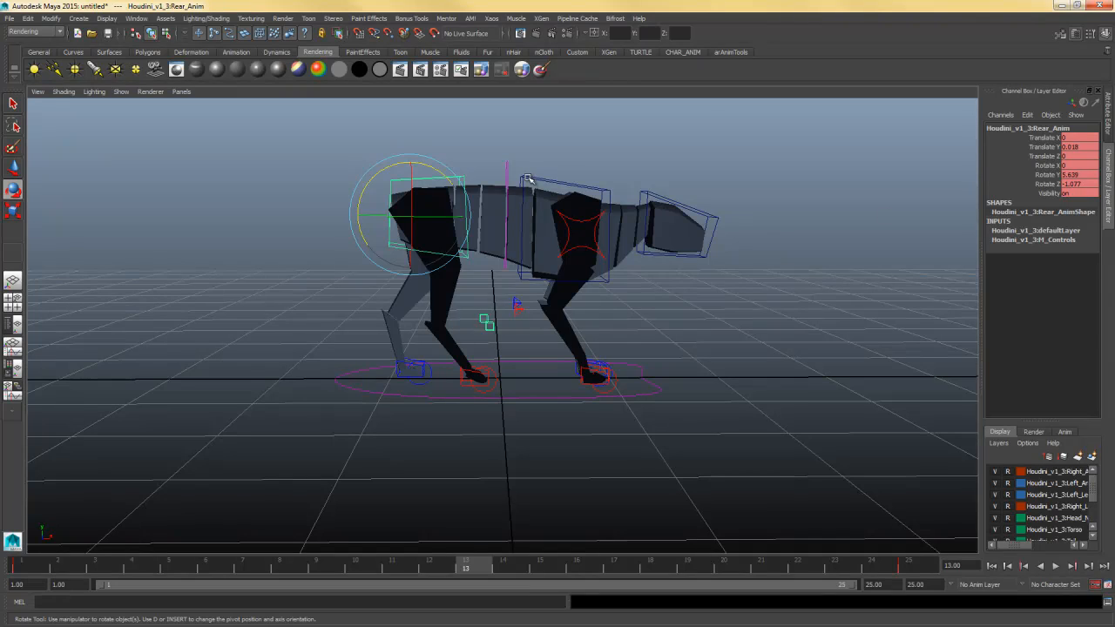
double_click(1094, 174)
click(10, 566)
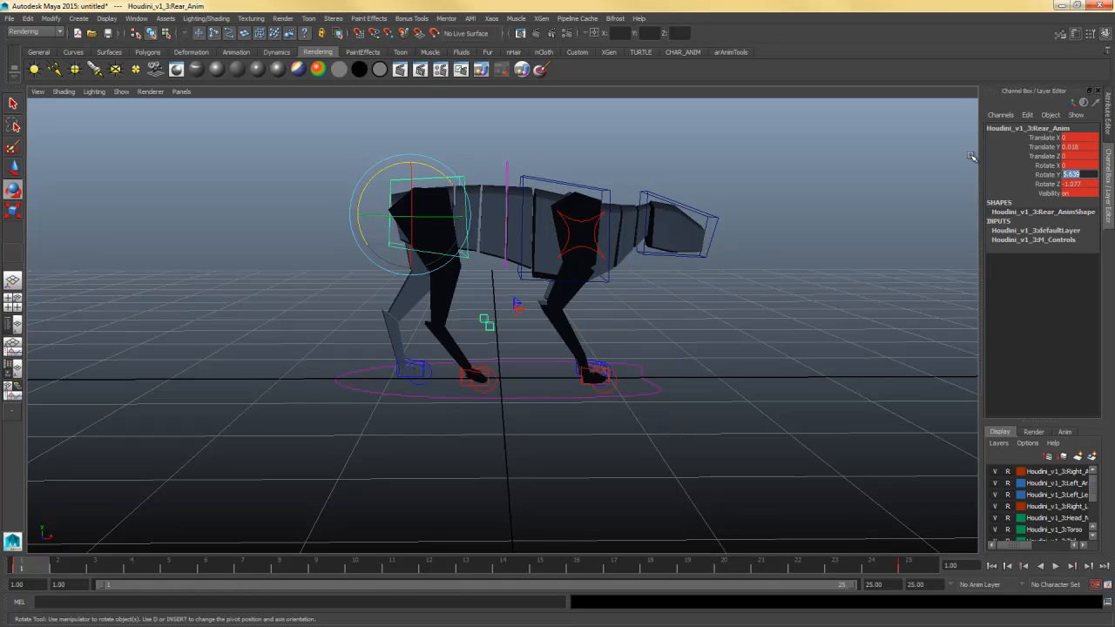
- At frame 13, set the rear hip control's Rotate Y to -6
click(466, 564)
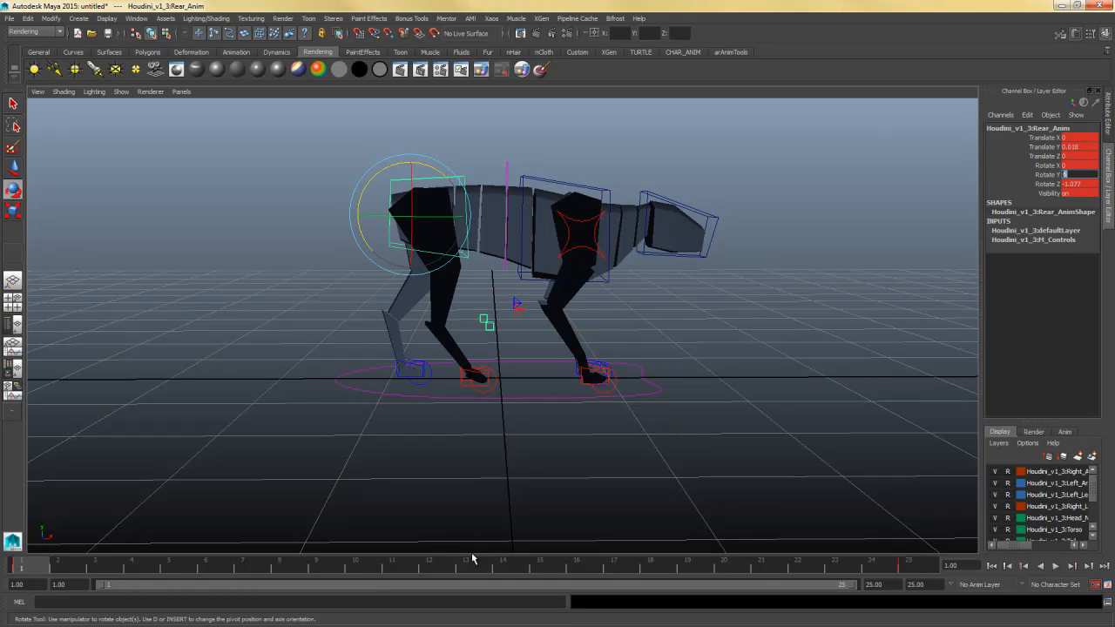
text(-)
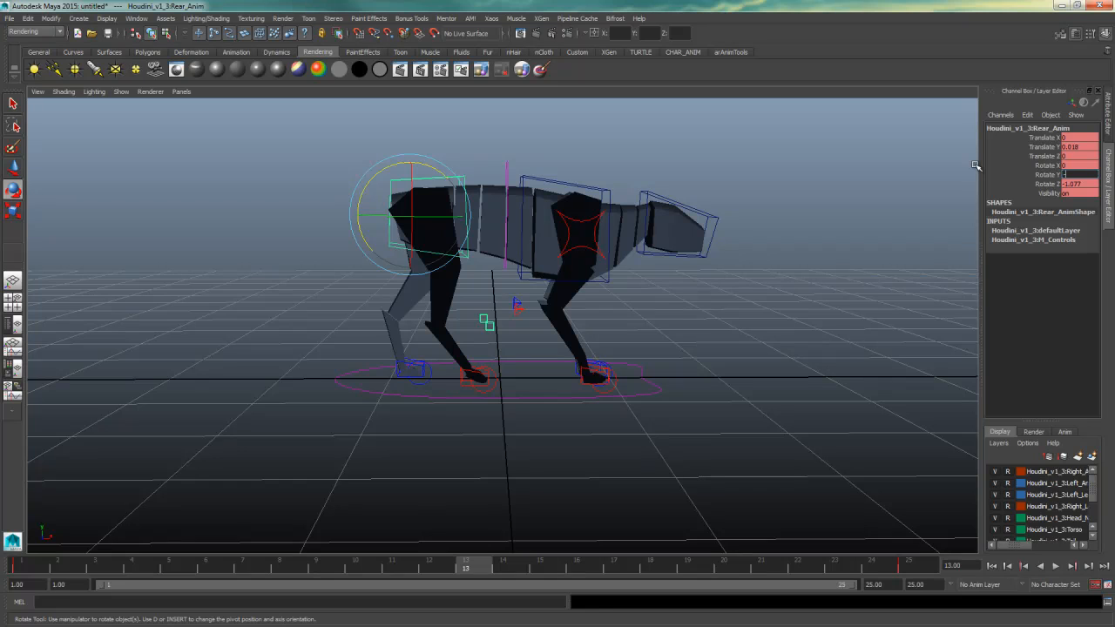
text(6)
key(Return)
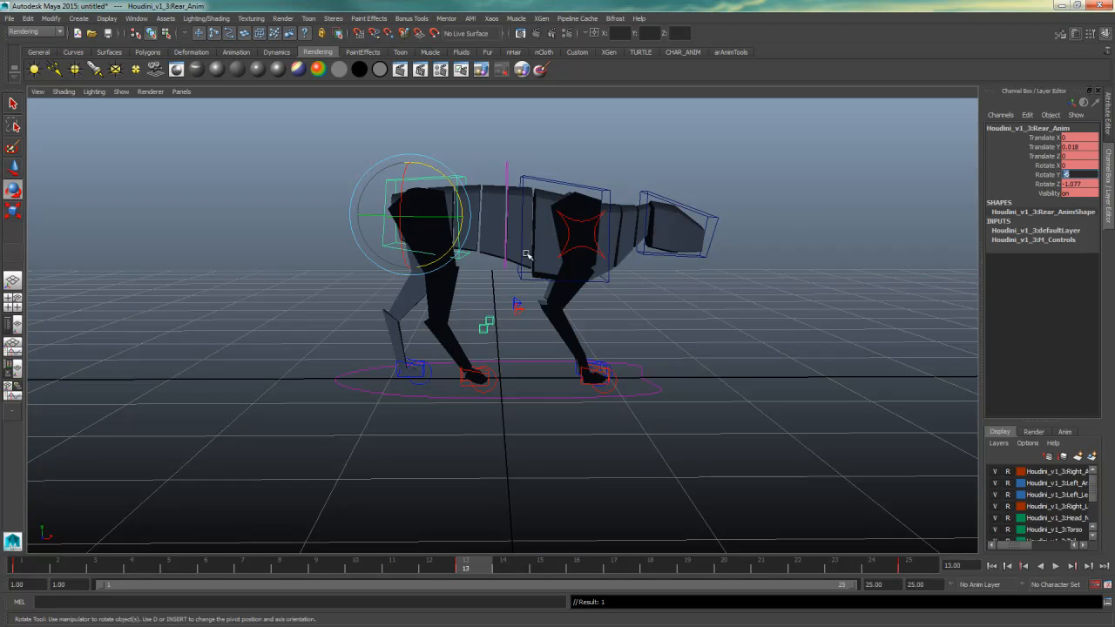
- Select the left hind foot control and set its Translate X to 0.3 at frame 13
click(409, 400)
alt+drag(411, 418, 507, 364)
click(403, 366)
alt+right_drag(507, 363, 537, 400)
click(1080, 138)
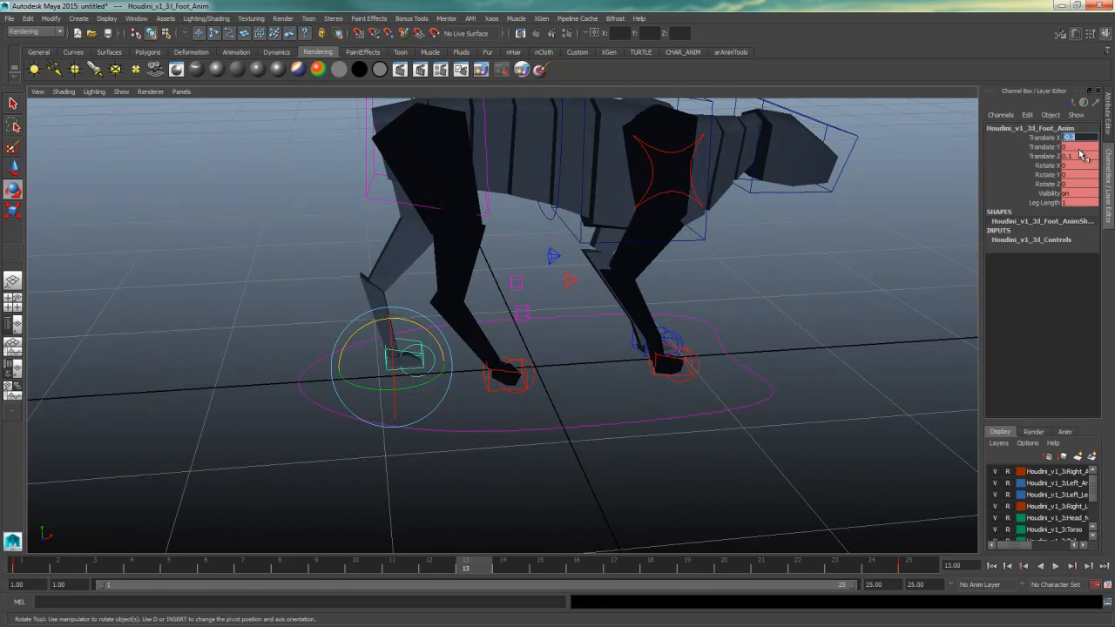
text(0.3)
key(Return)
- Select the right hind foot control and set its Translate X to -0.3 at frame 13
click(522, 373)
click(533, 373)
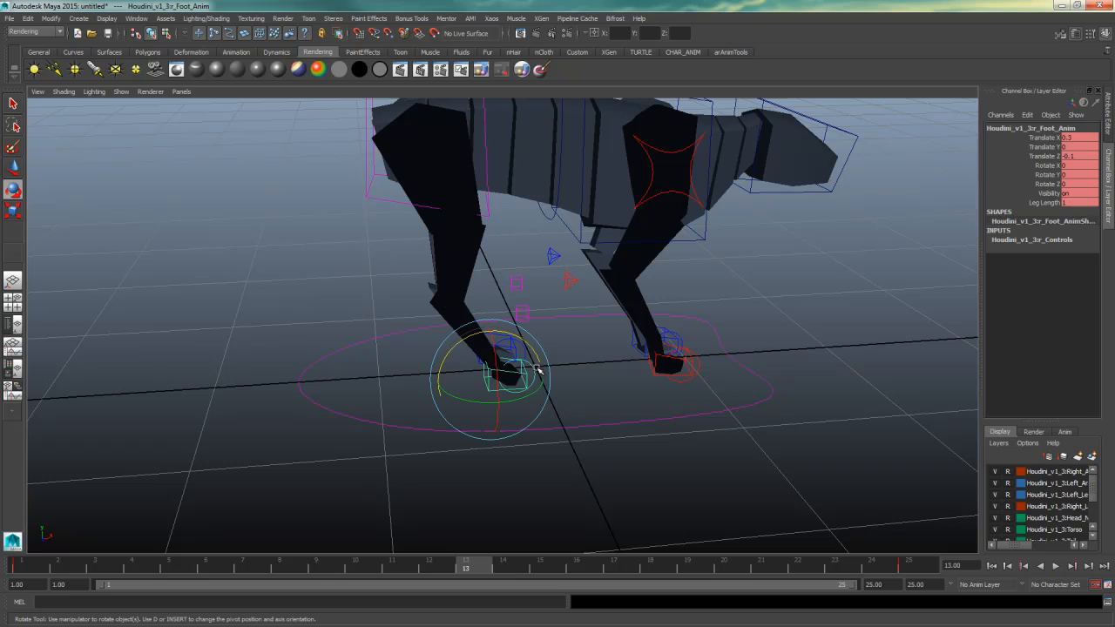
click(1080, 138)
text(-0.3)
key(Return)
- Select the right hind toe control and set its Rotate Z to 0 at frame 13
click(536, 355)
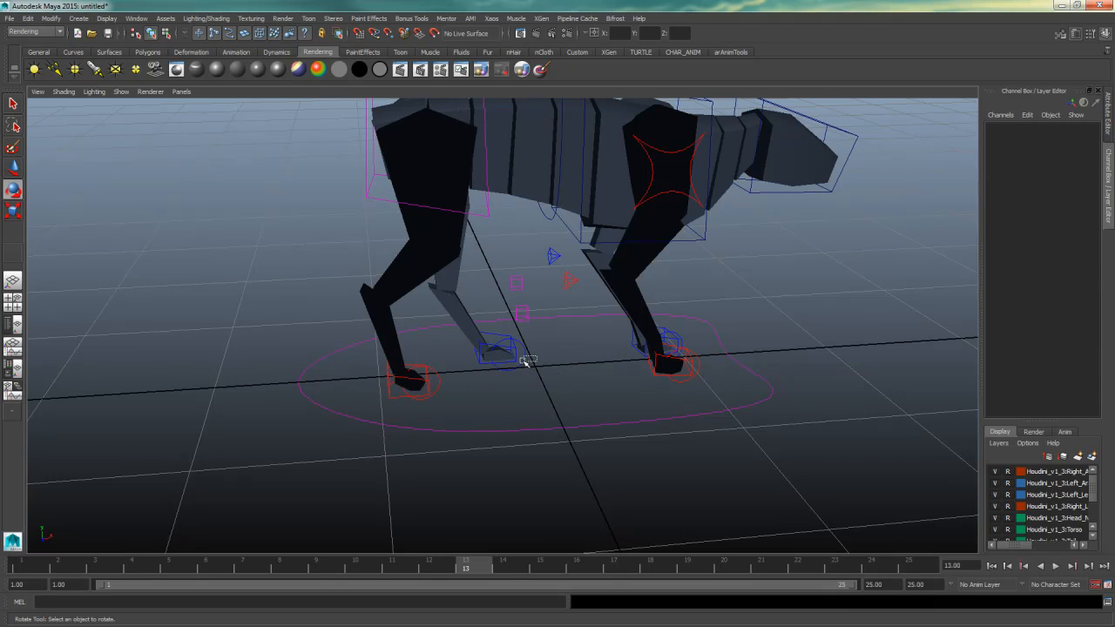
click(525, 359)
click(440, 389)
click(452, 383)
double_click(1078, 158)
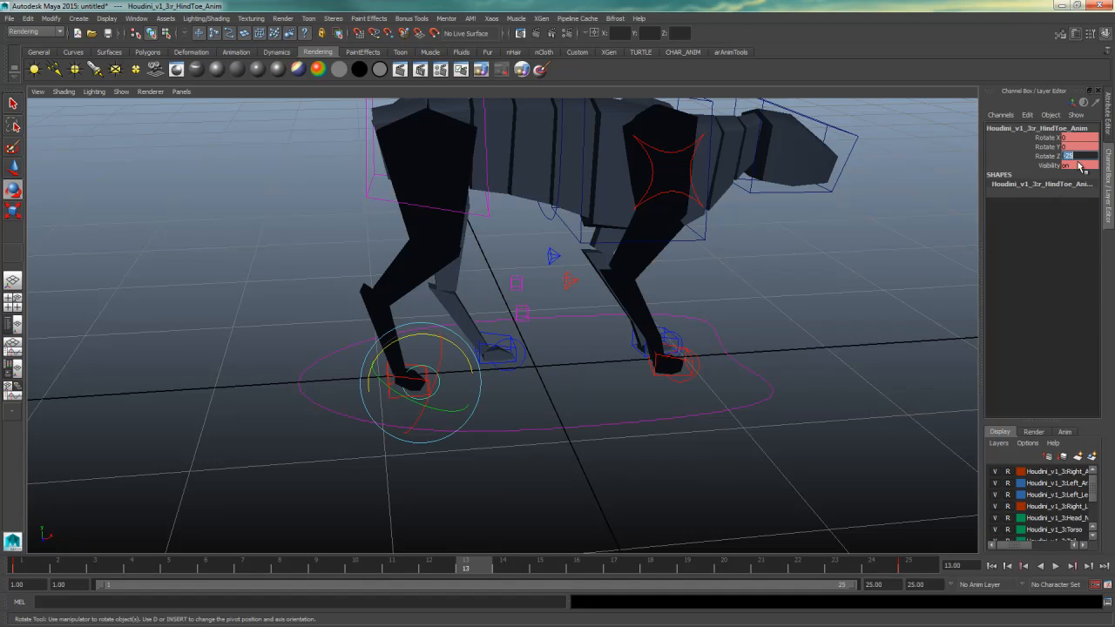
text(0)
key(Return)
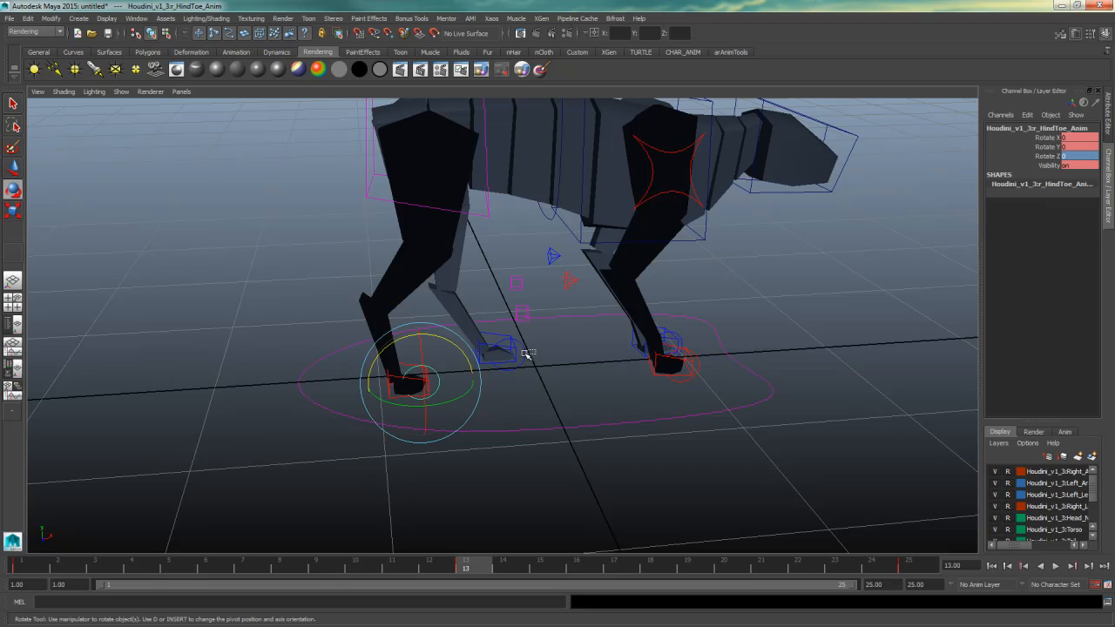
- Select the left hind toe control and set its Rotate Z to -25 at frame 13
click(527, 351)
double_click(1076, 157)
text(-)
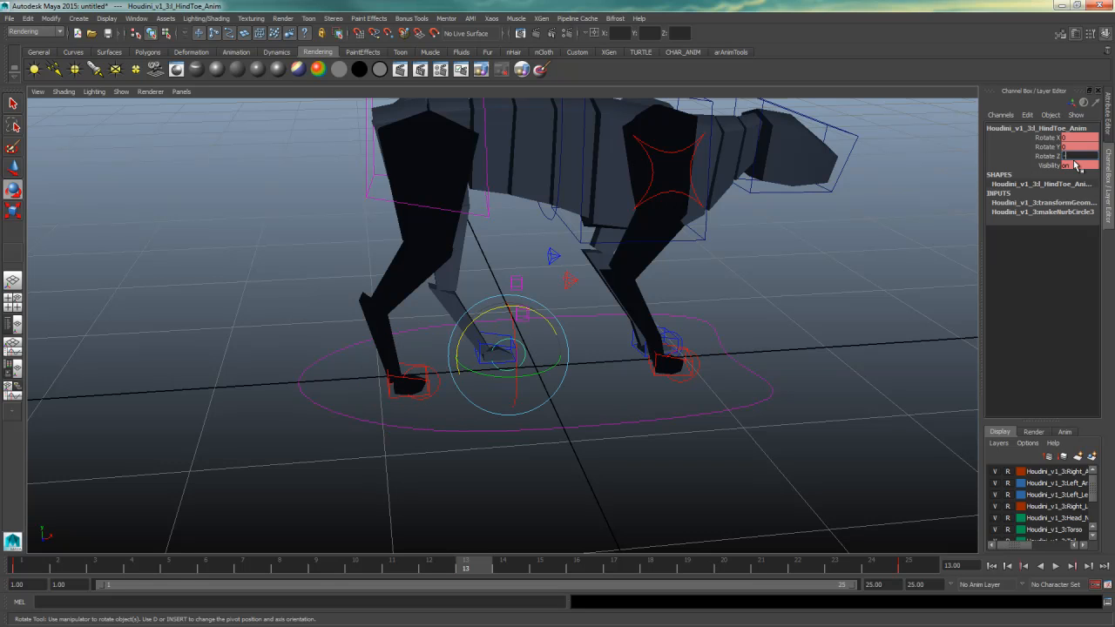
text(25)
key(Return)
- Scrub through the animation to check how the hind legs swap between the stride poses at frames 1, 13 and 25
alt+drag(612, 395, 610, 389)
alt+right_drag(609, 388, 513, 404)
mouse_move(516, 411)
alt+mouse_down()
mouse_move(524, 397)
mouse_move(526, 411)
alt+mouse_up()
drag(54, 567, 463, 558)
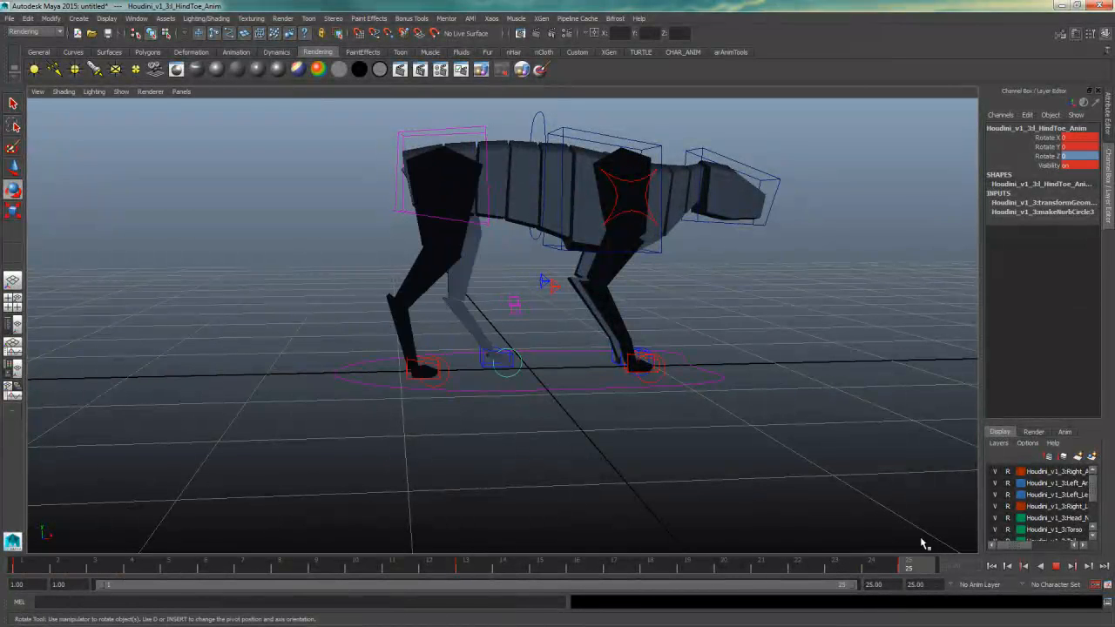
drag(925, 544, 324, 530)
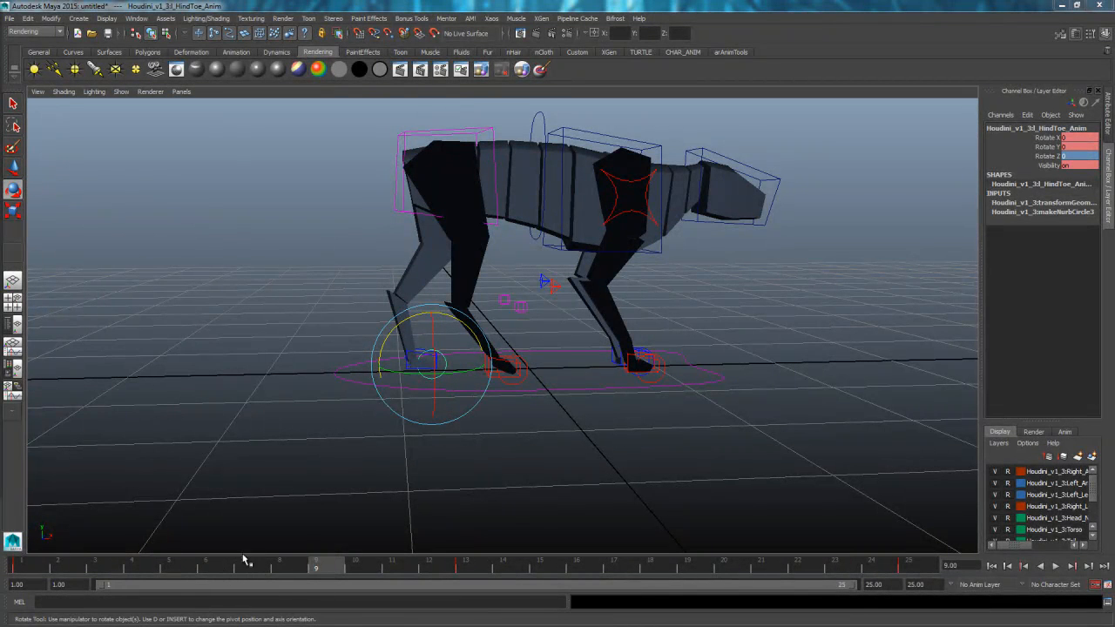
- At frame 7, select the rear hip control and set its Rotate Y to 0
double_click(251, 567)
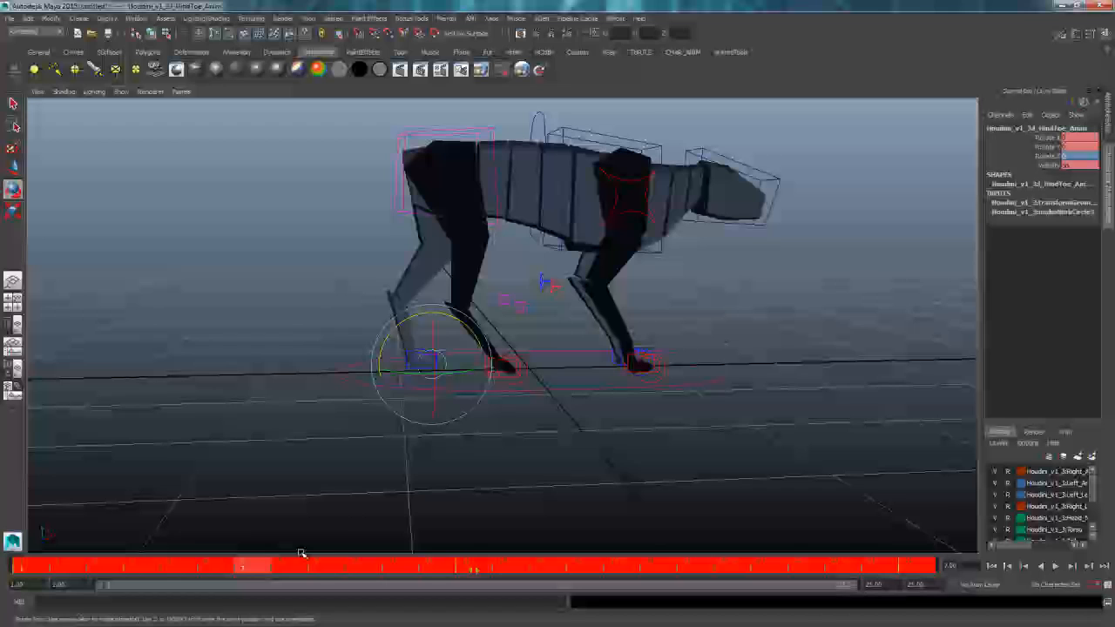
click(245, 570)
click(440, 151)
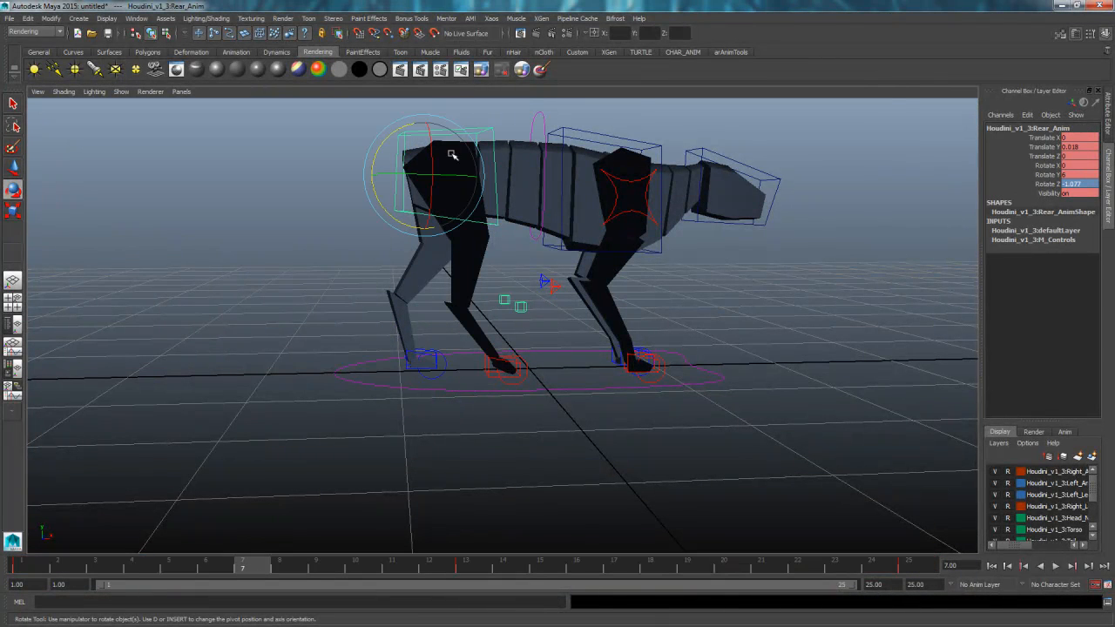
alt+drag(480, 274, 513, 322)
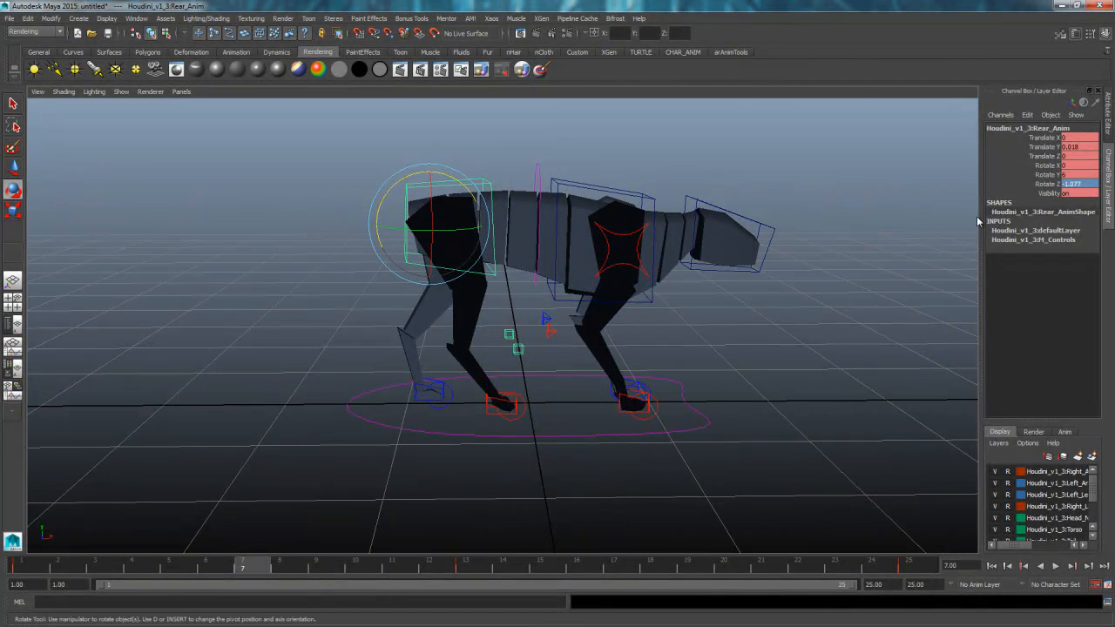
double_click(1074, 175)
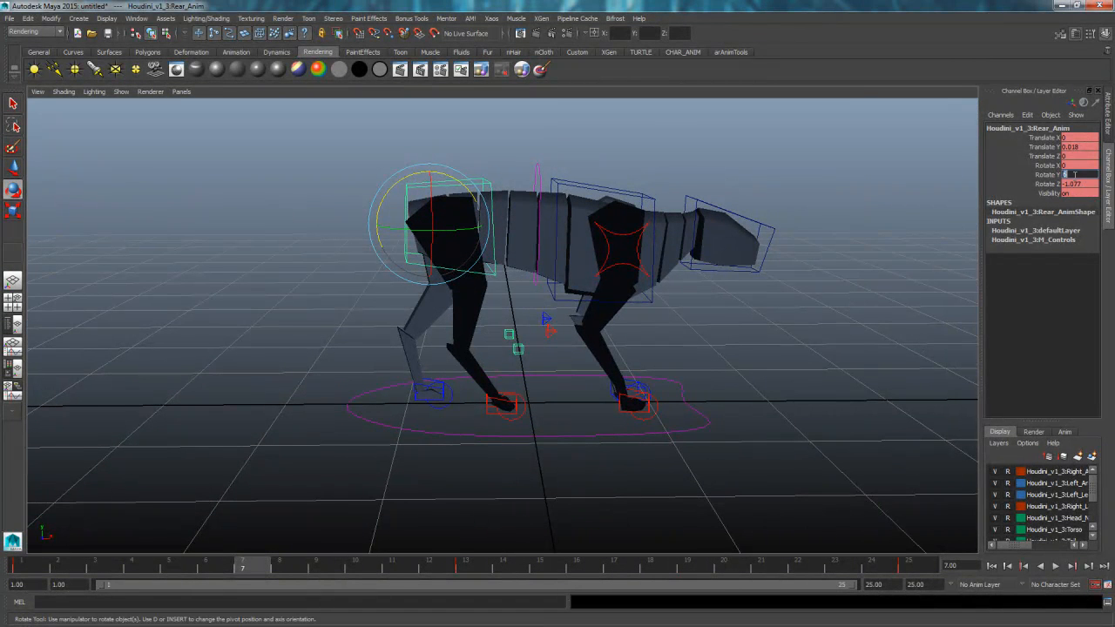
key(Return)
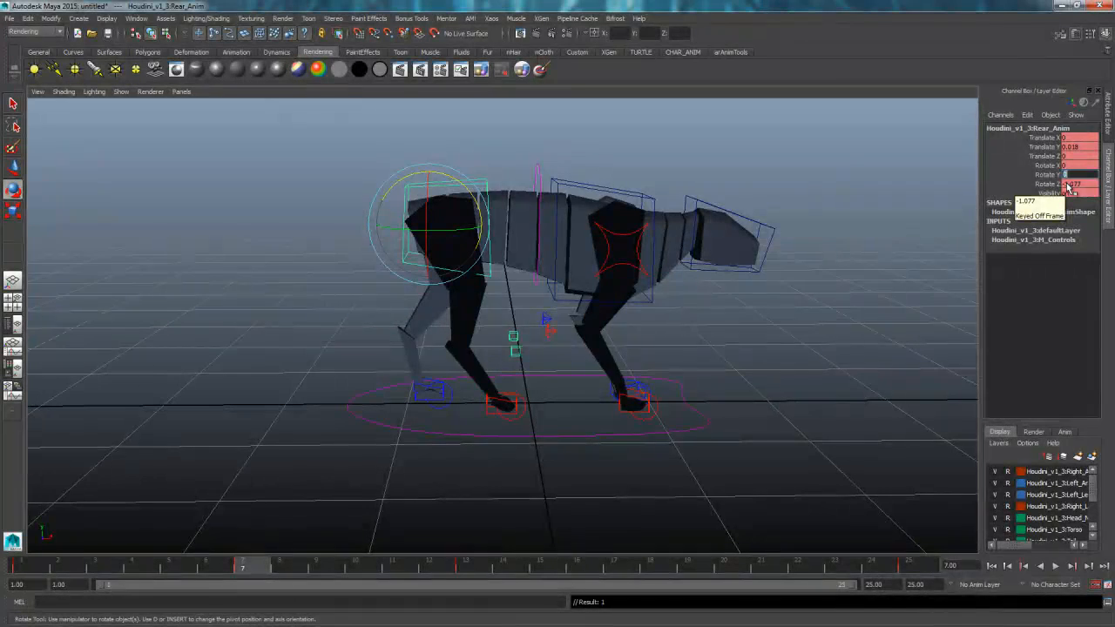
- Compare the right hind foot's position at frames 1 and 13, and set its Translate X to 0 at frame 7
mouse_move(513, 214)
alt+mouse_down()
mouse_move(570, 212)
mouse_move(517, 230)
alt+mouse_up()
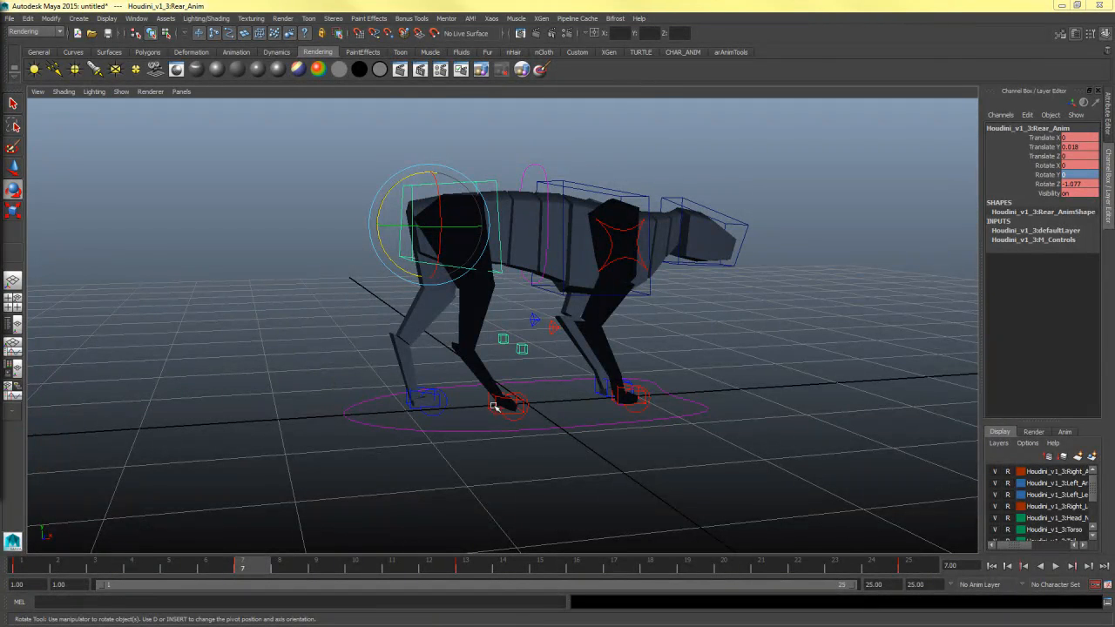
alt+drag(494, 406, 488, 411)
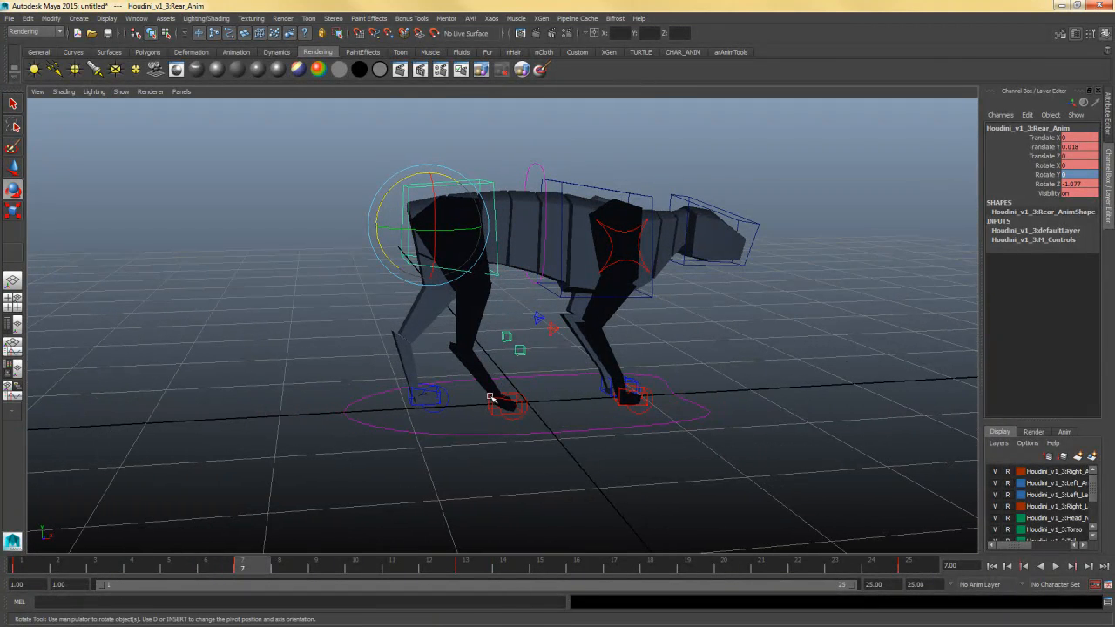
click(490, 398)
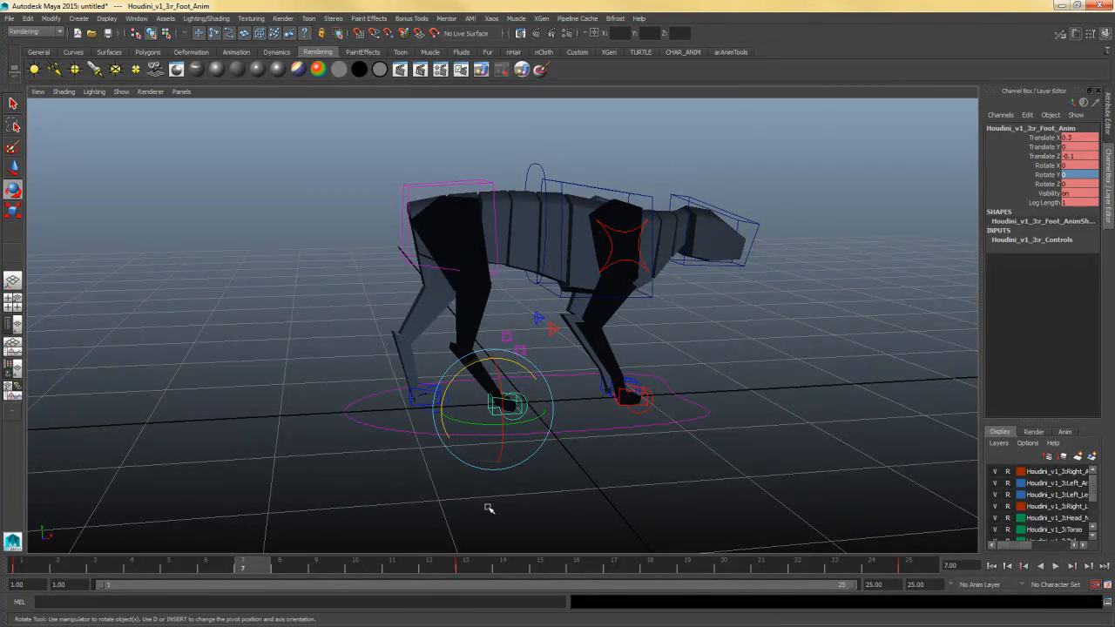
click(50, 571)
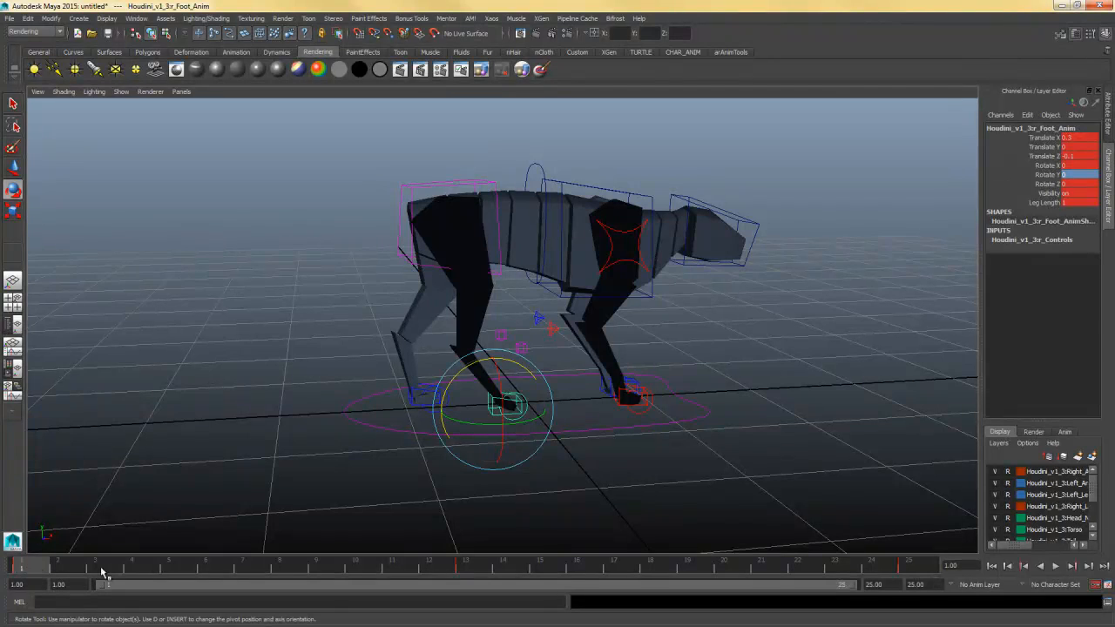
drag(448, 569, 485, 568)
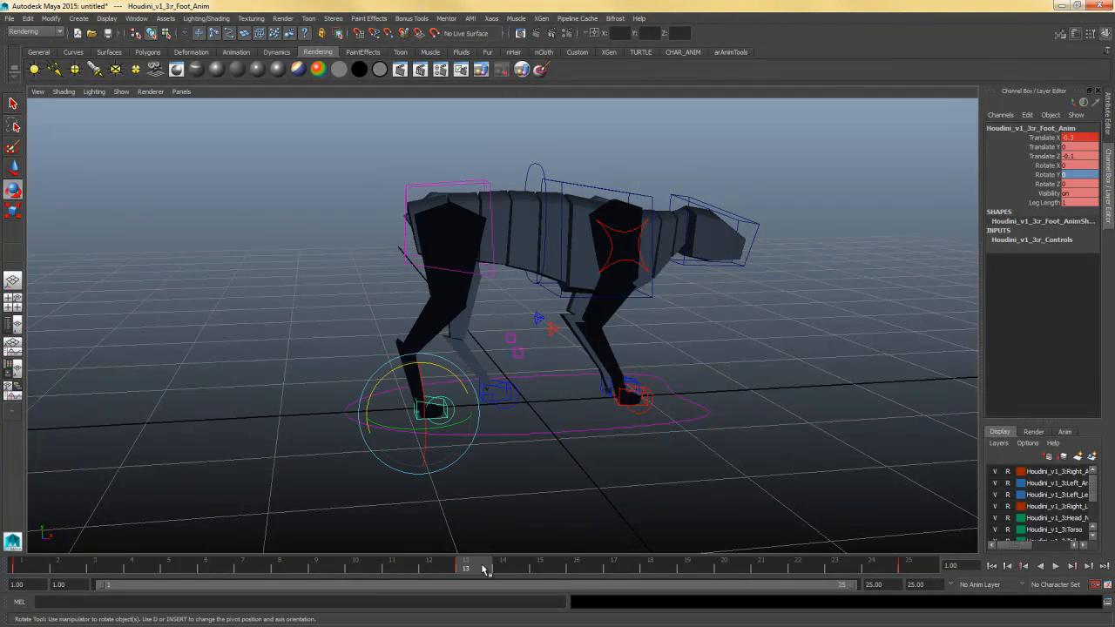
click(214, 569)
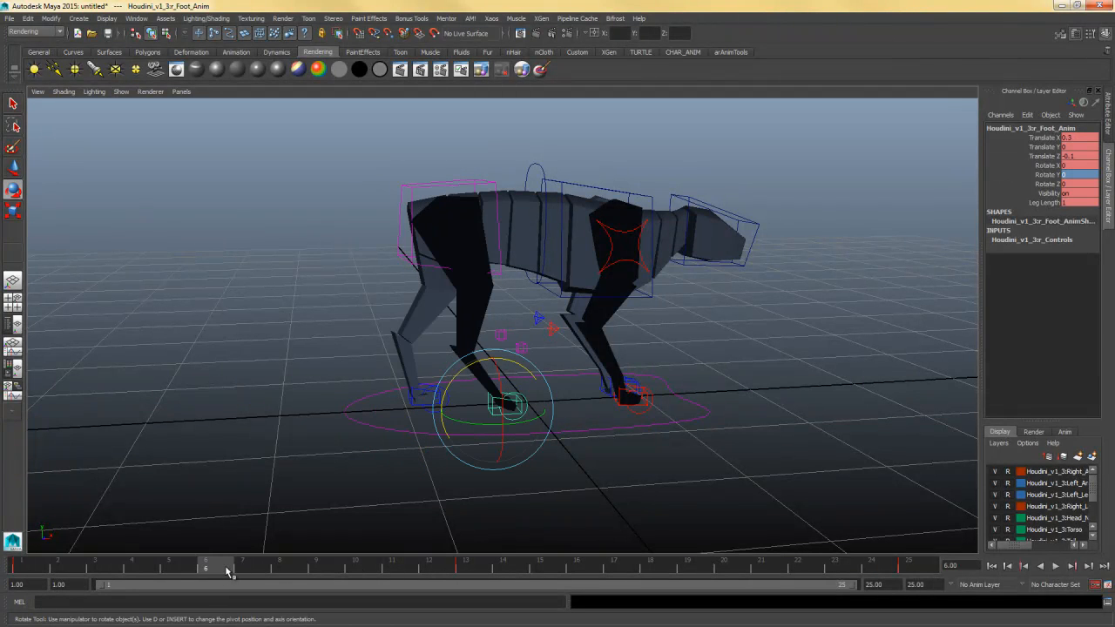
click(247, 570)
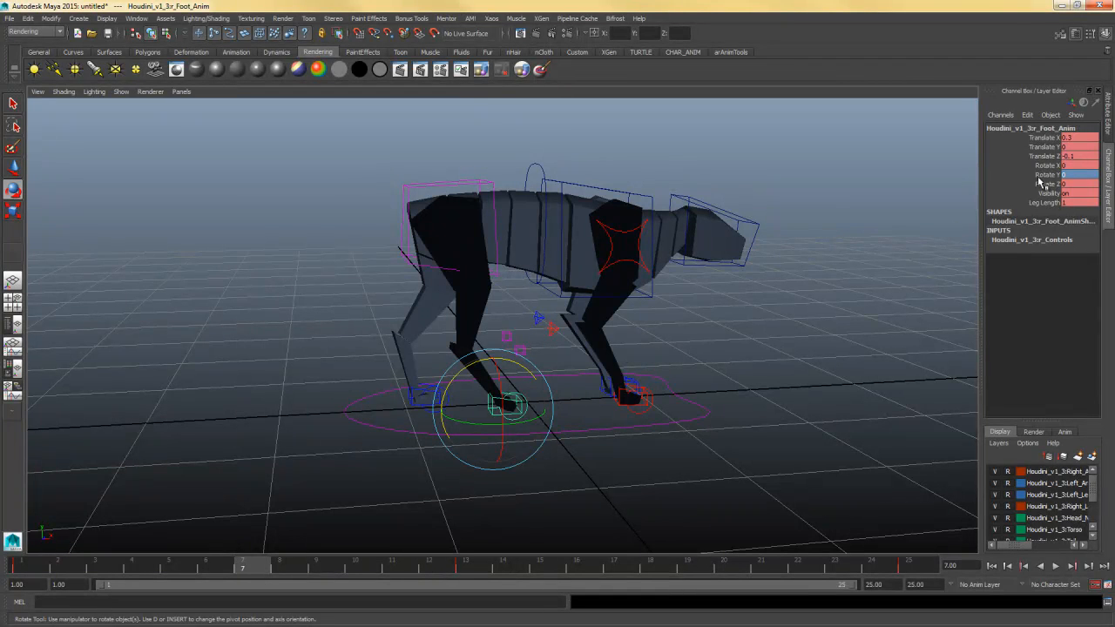
click(1078, 137)
text(0)
key(Return)
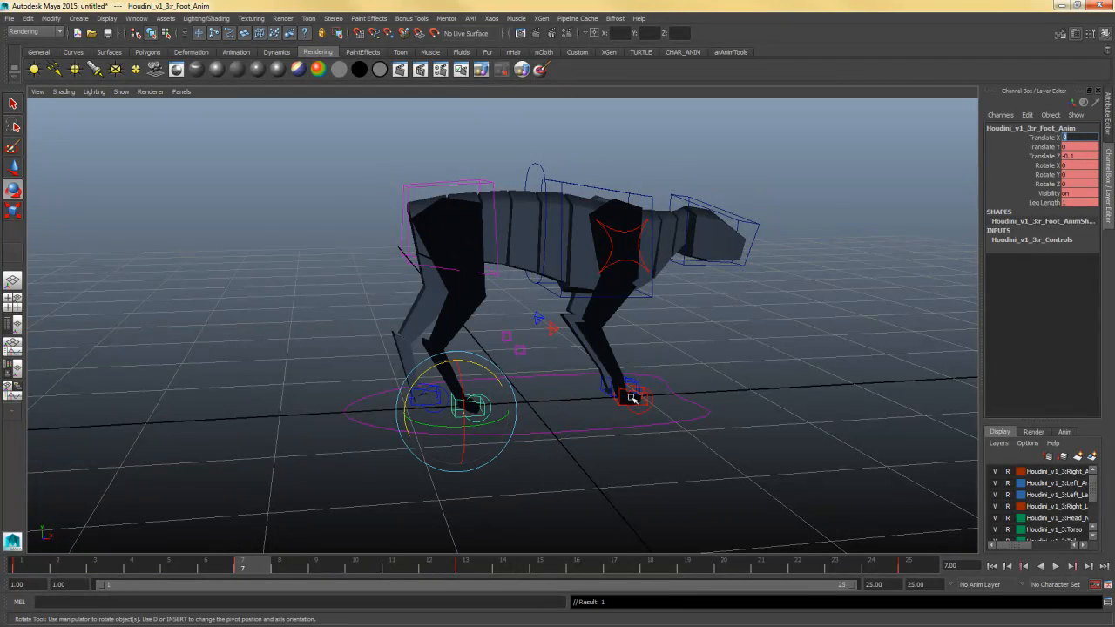
- Select the right hind toe control and set its Rotate Z to 0 at frame 7
click(577, 377)
click(291, 437)
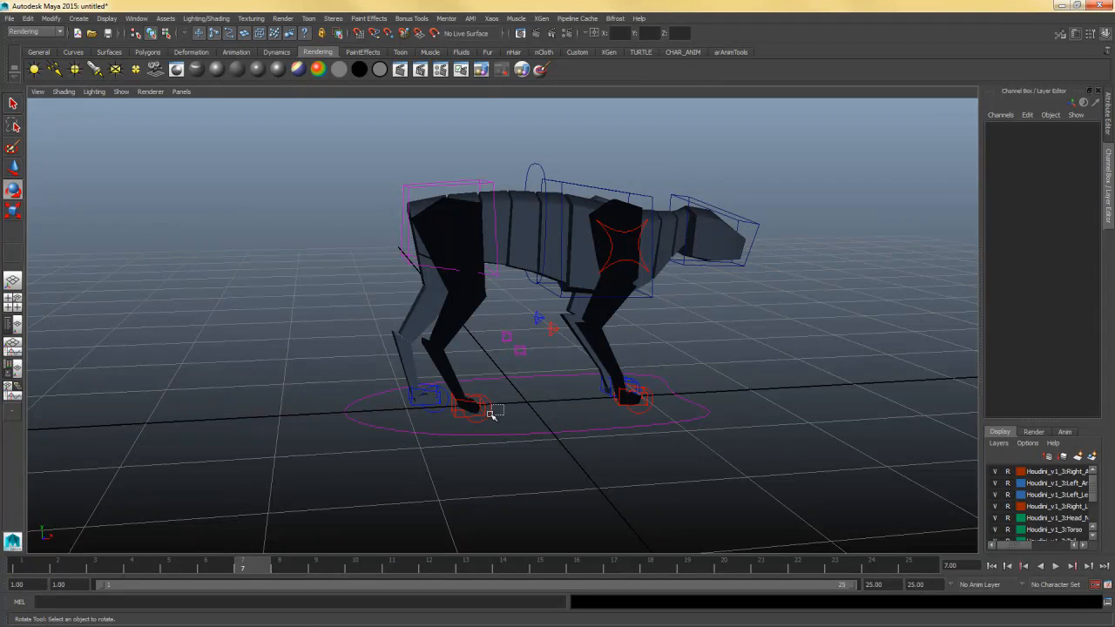
drag(492, 415, 490, 416)
double_click(1075, 157)
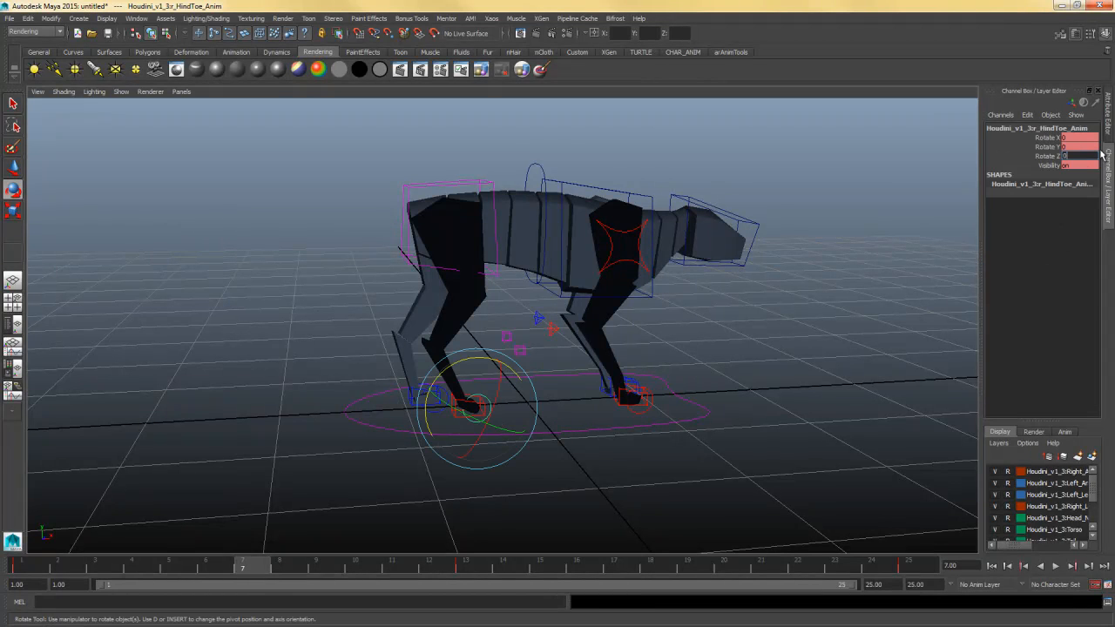
text(0)
key(Return)
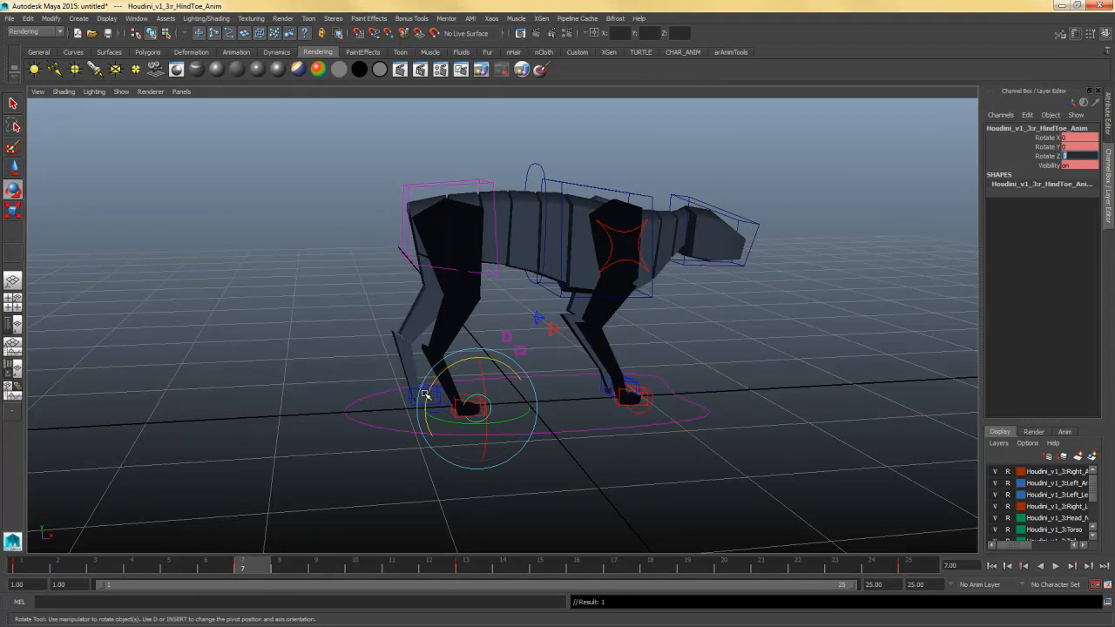
- At frame 7, lift the left hind foot control off the ground and shift it to Translate X -0.125 and Translate Y 0.345
alt+drag(428, 395, 161, 418)
click(409, 446)
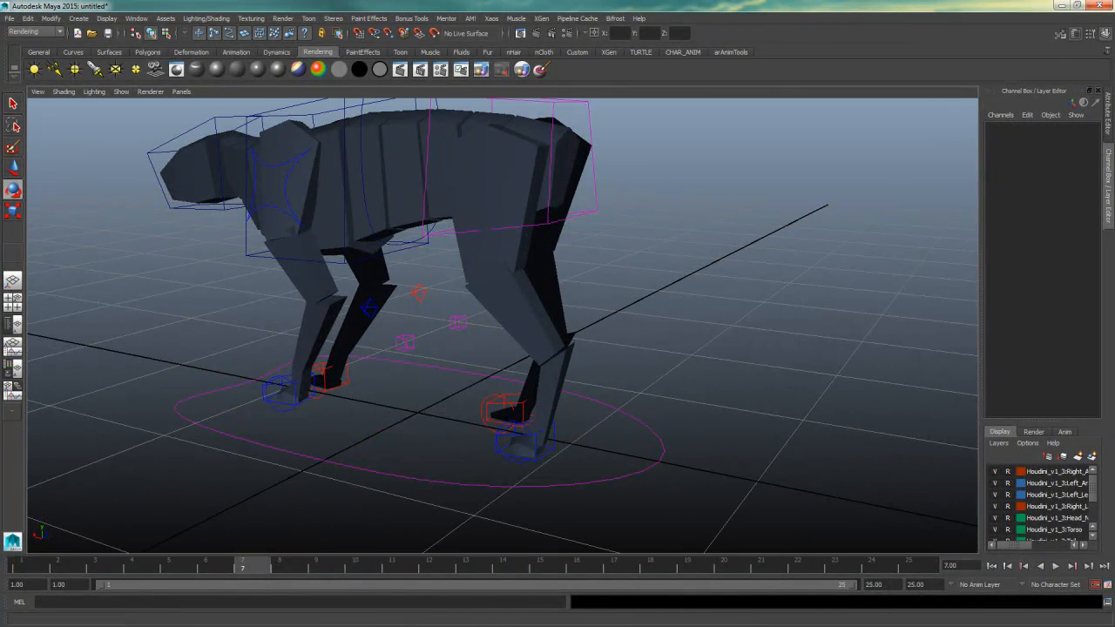
click(549, 433)
alt+drag(547, 432, 588, 448)
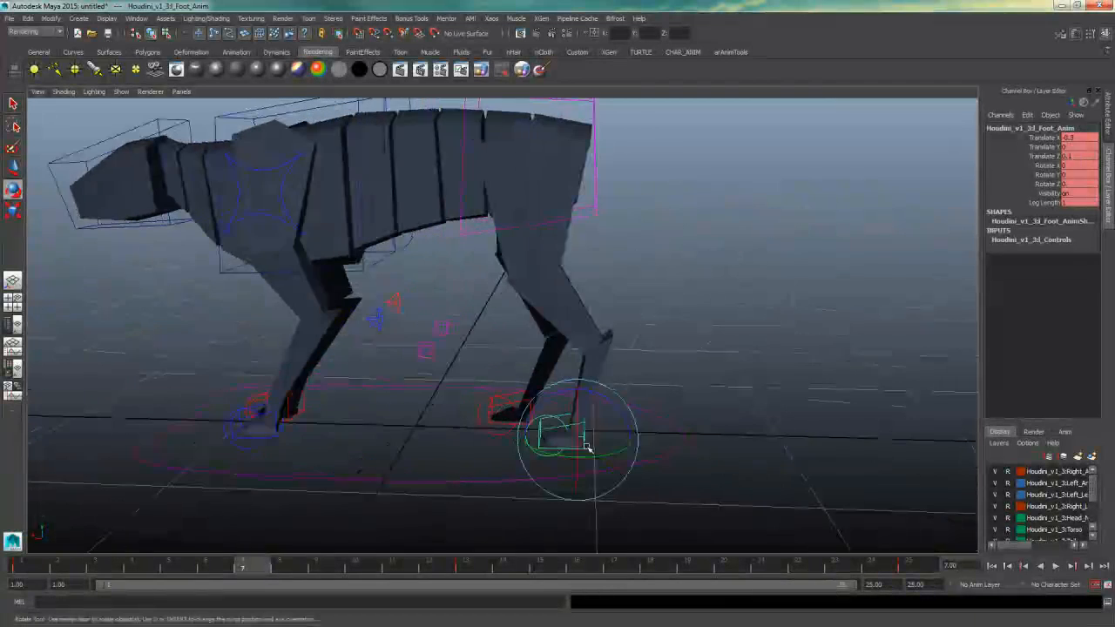
key(w)
drag(580, 390, 581, 326)
drag(523, 375, 571, 376)
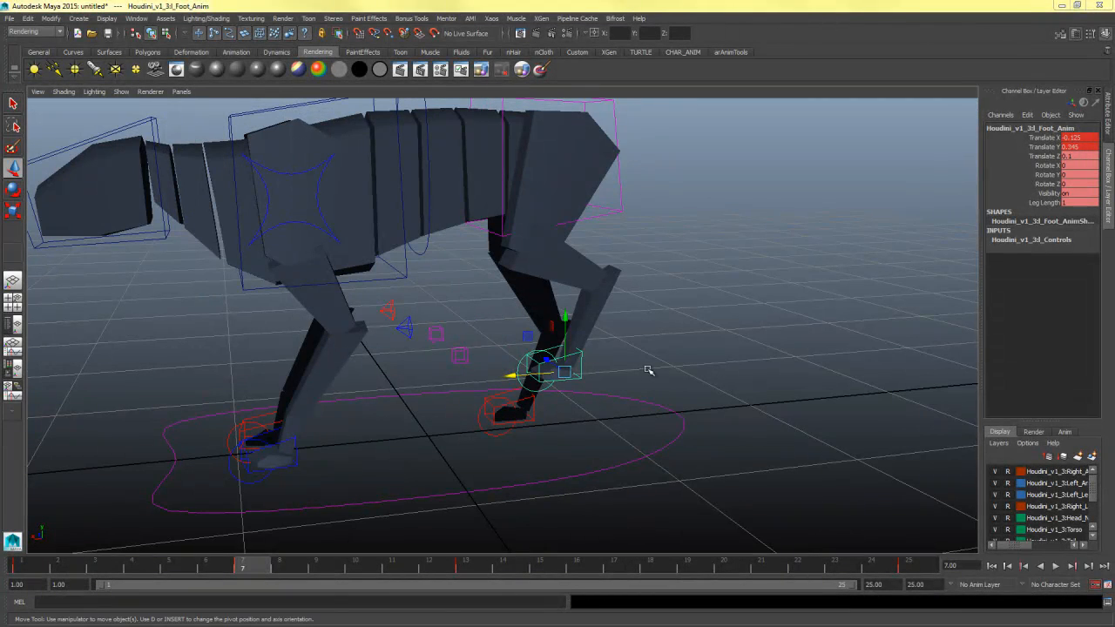
- Tip the left hind foot downward by setting its control's Rotate Z to -75
alt+drag(662, 355, 619, 353)
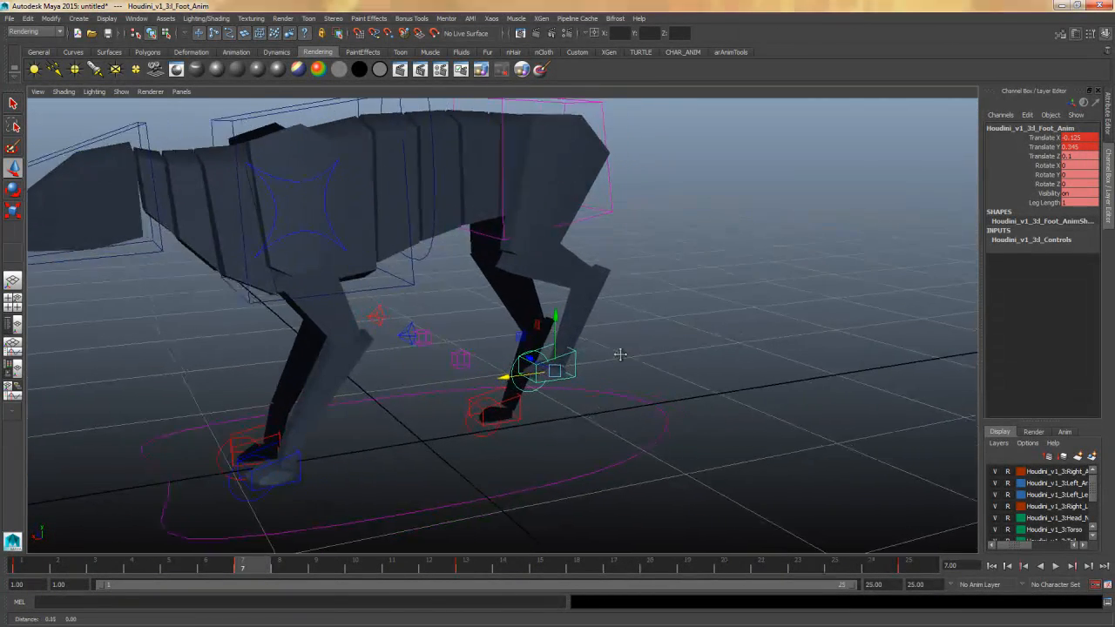
alt+right_drag(619, 353, 739, 355)
key(e)
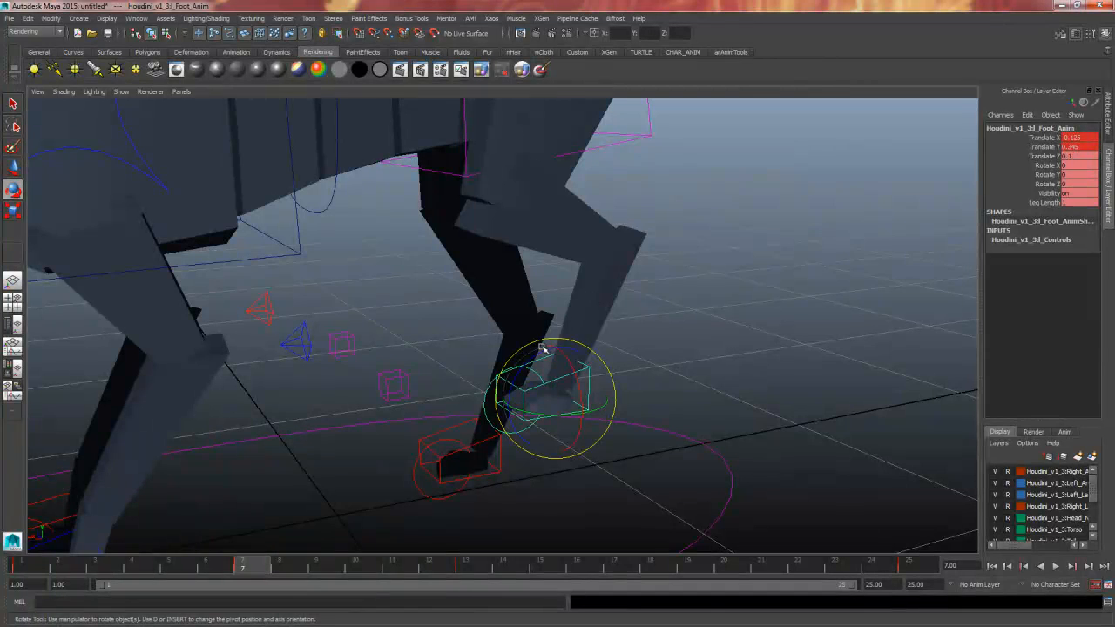
drag(539, 353, 507, 412)
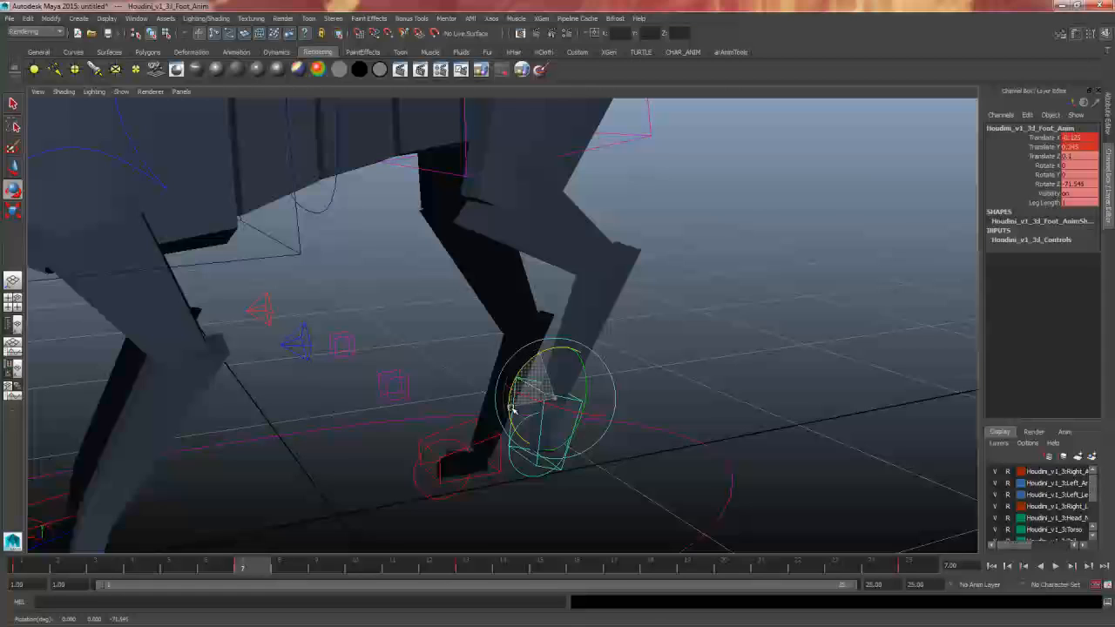
click(1078, 184)
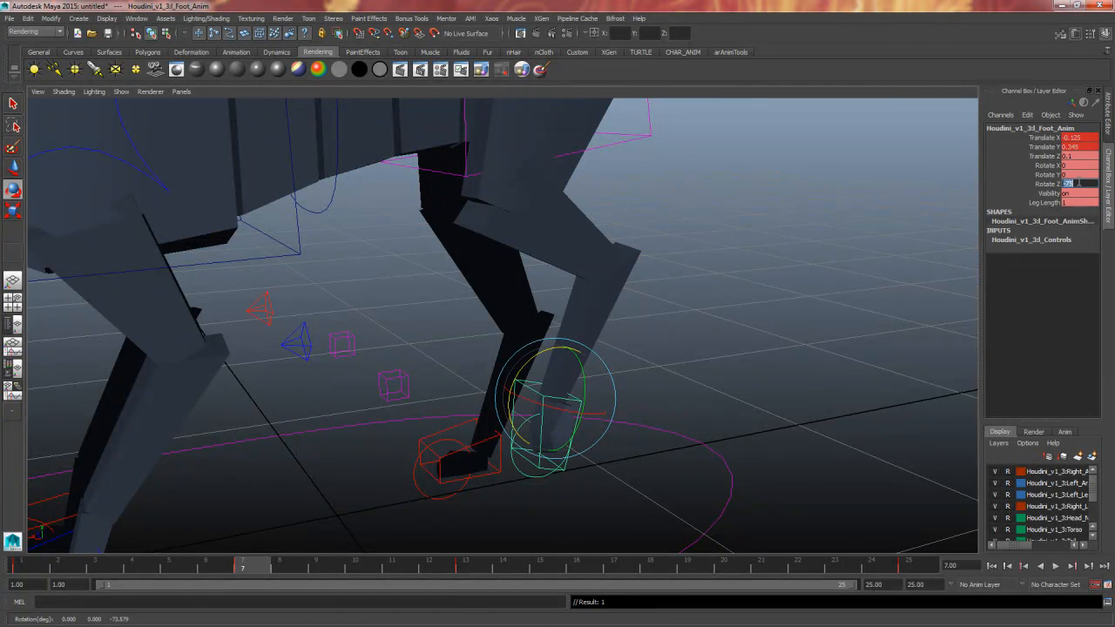
alt+drag(691, 318, 700, 316)
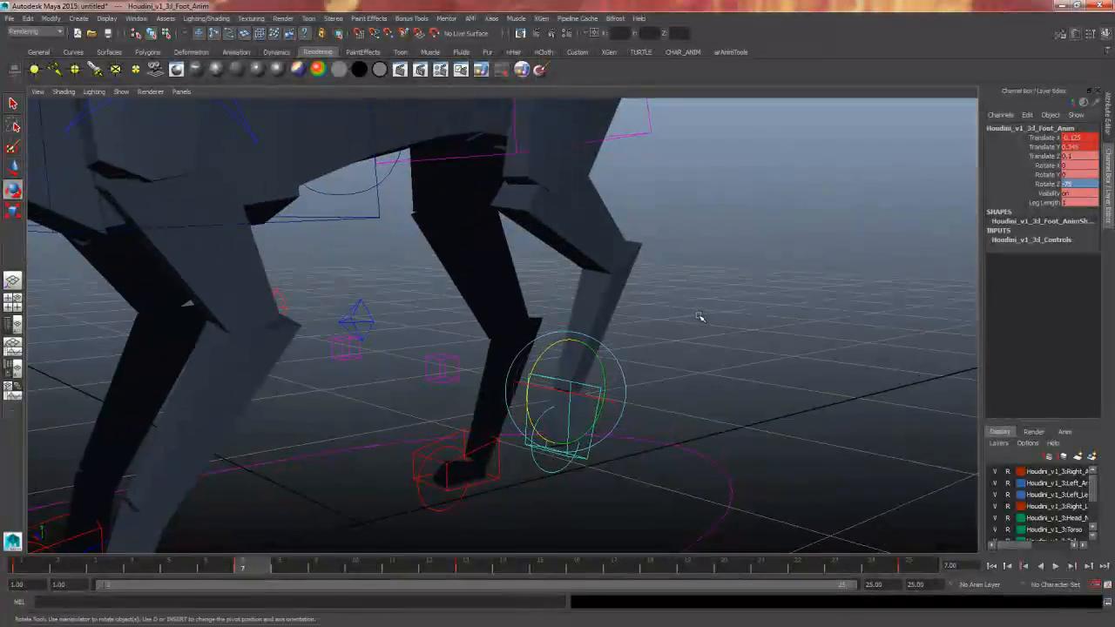
- In the side view, move the raised left hind foot backward to a Translate X of about -0.354
key(w)
alt+drag(633, 336, 568, 332)
alt+drag(651, 340, 555, 340)
key(space)
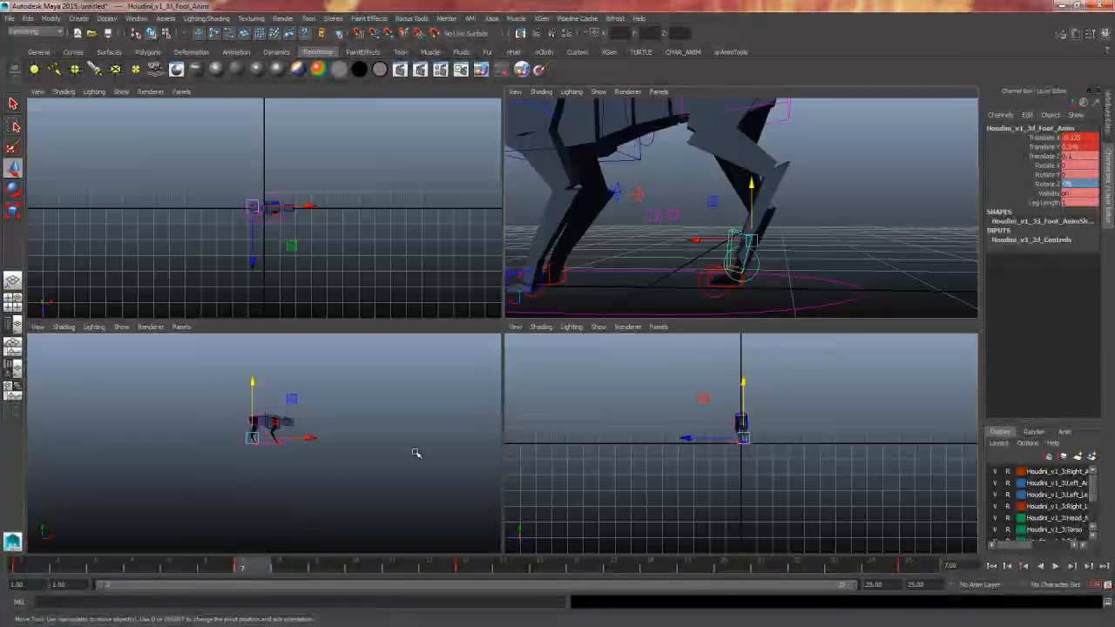
key(space)
key(f)
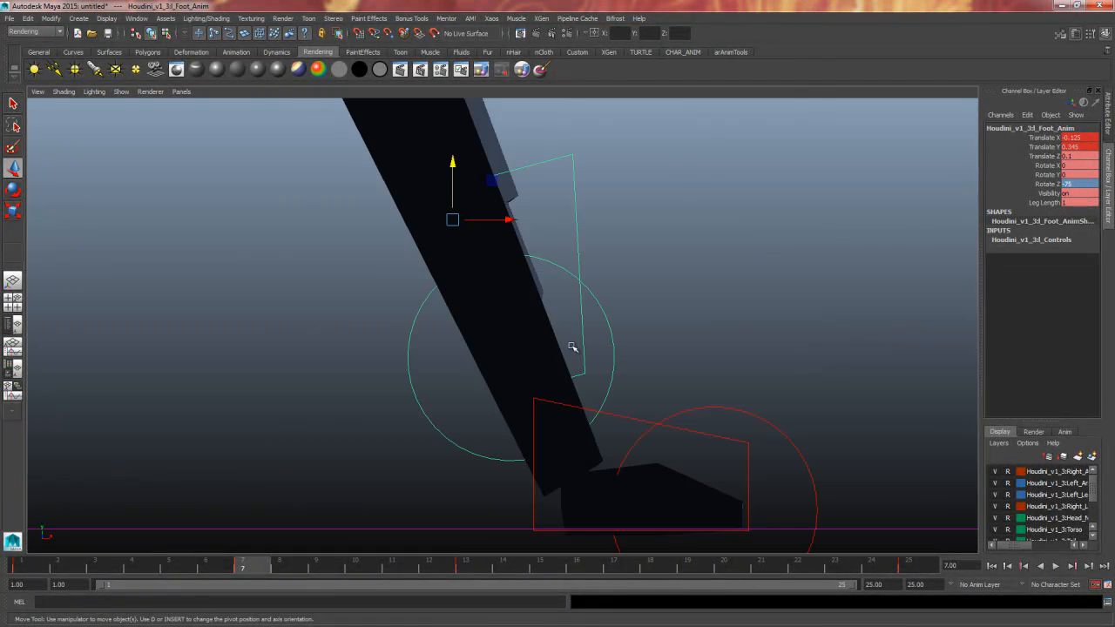
alt+right_drag(572, 348, 527, 363)
key(f)
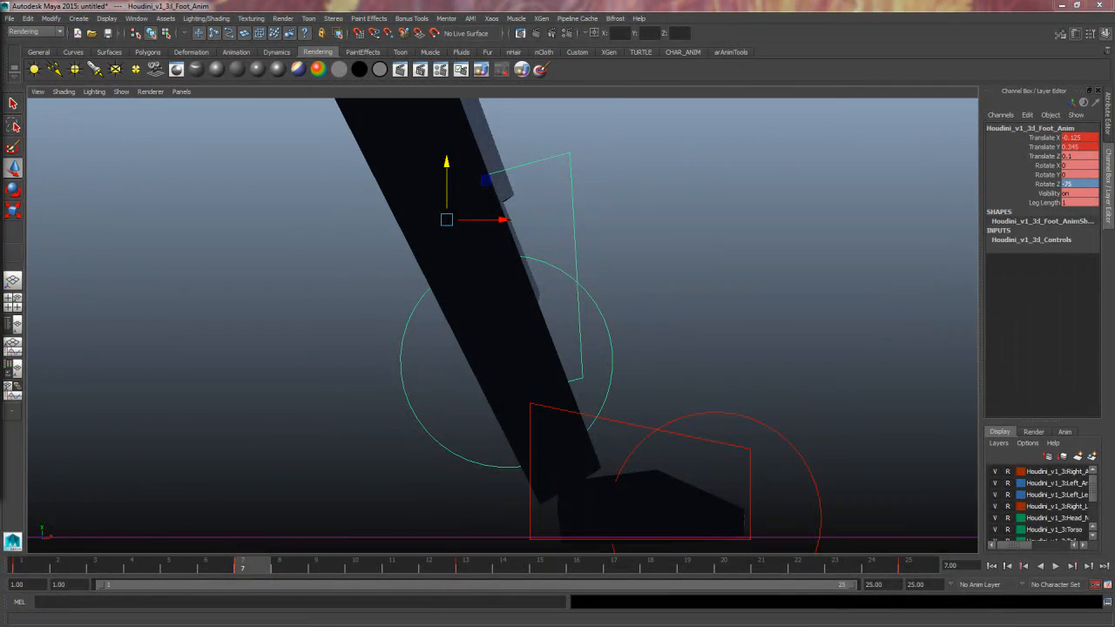
alt+right_drag(528, 363, 530, 363)
alt+right_drag(517, 290, 543, 308)
key(f)
alt+right_drag(488, 345, 533, 342)
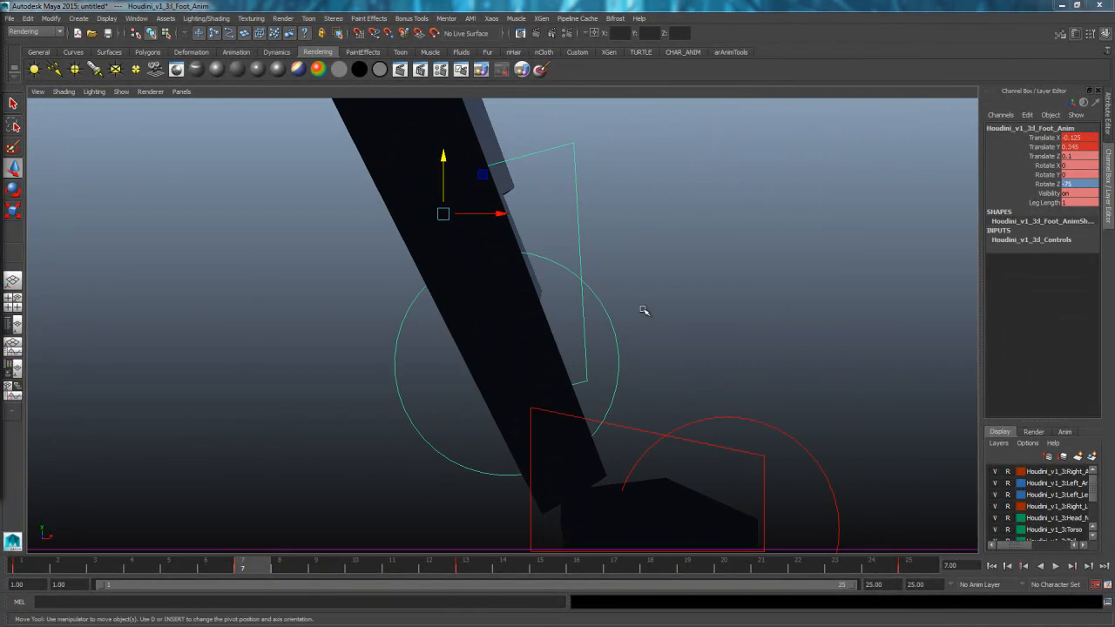
alt+middle_drag(644, 310, 607, 352)
alt+right_drag(607, 352, 550, 357)
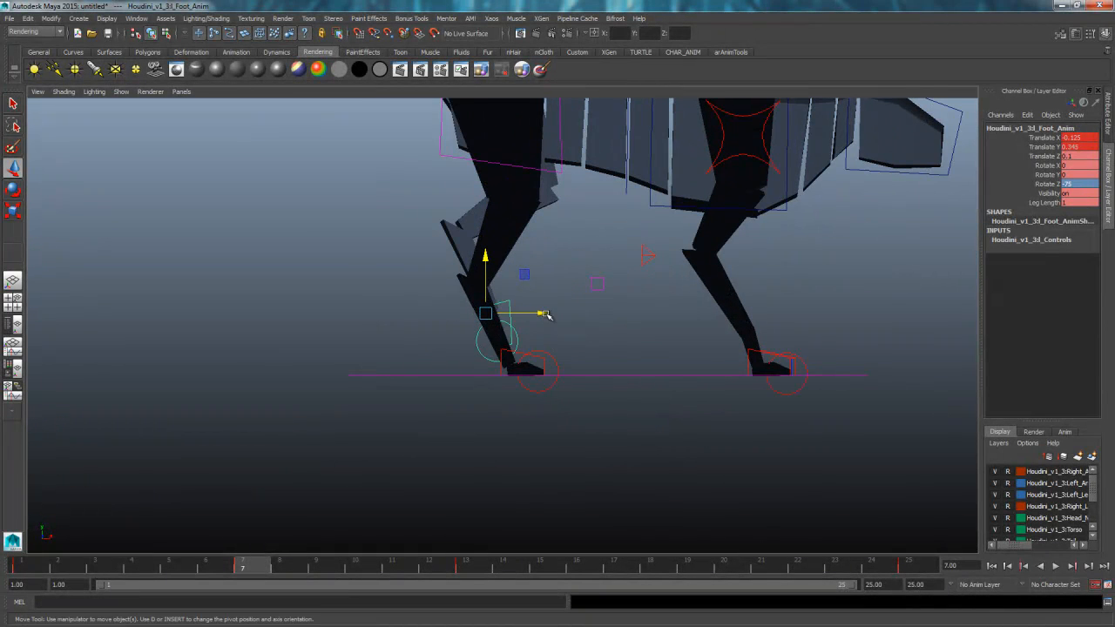
drag(544, 315, 501, 329)
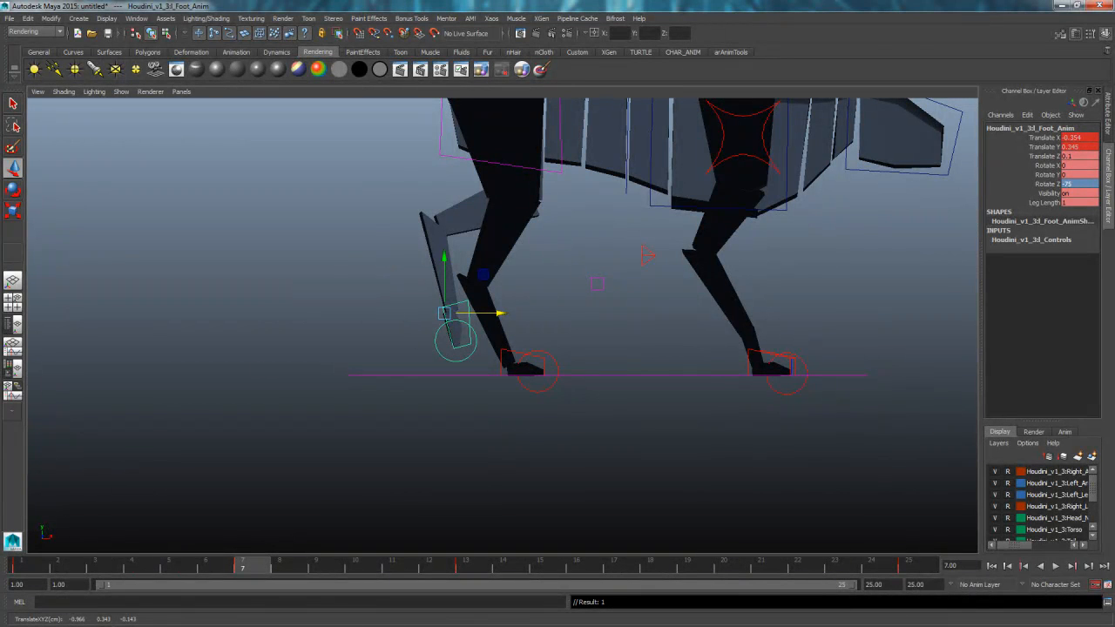
- Sketch the left hind foot's motion arc with spacing ticks as a blue screen annotation, and close the annotation tool
key(ctrl+shift+d)
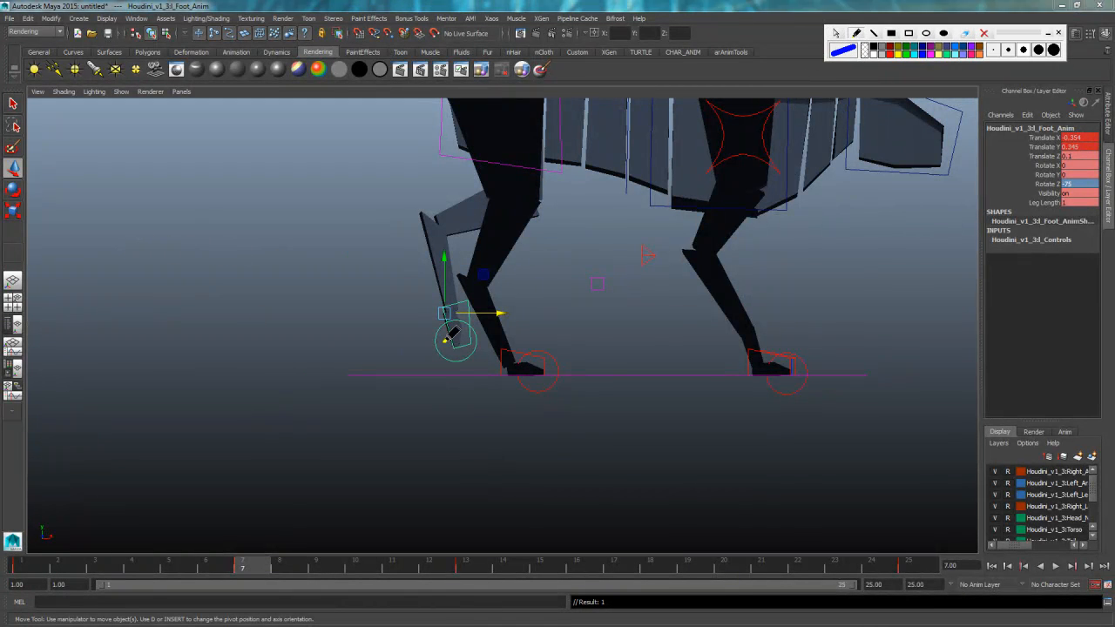
mouse_move(419, 377)
mouse_down()
mouse_move(438, 353)
mouse_move(516, 357)
mouse_move(616, 322)
mouse_up()
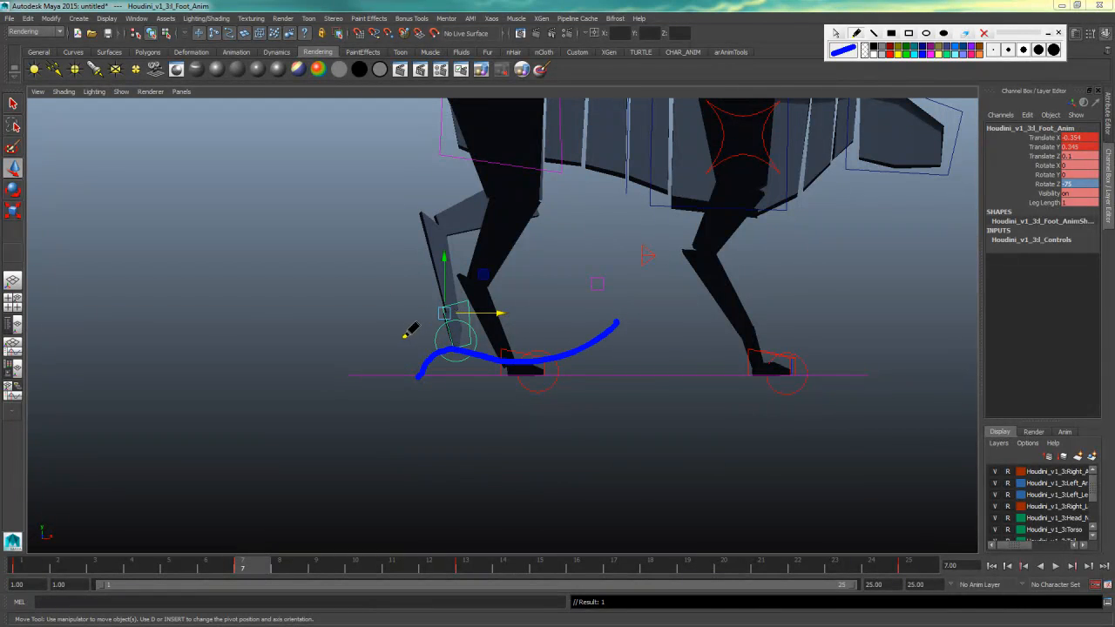
drag(432, 358, 395, 310)
mouse_move(435, 350)
mouse_down()
mouse_move(416, 303)
mouse_move(446, 300)
mouse_up()
drag(475, 350, 485, 297)
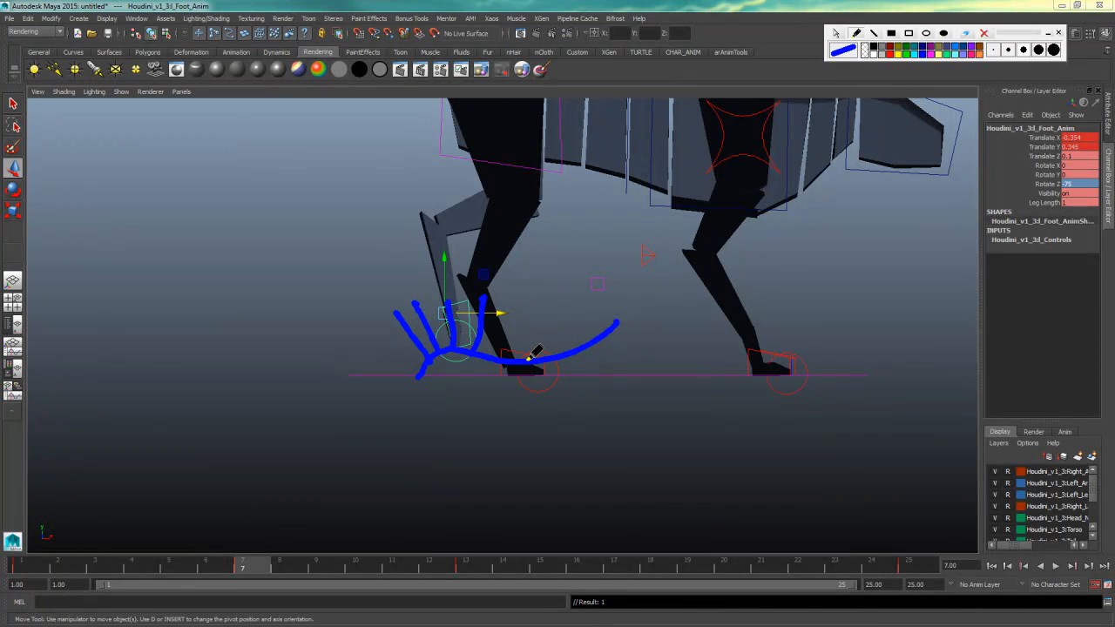
drag(528, 358, 525, 305)
mouse_move(571, 351)
mouse_down()
mouse_move(563, 311)
mouse_move(595, 304)
mouse_move(615, 332)
mouse_up()
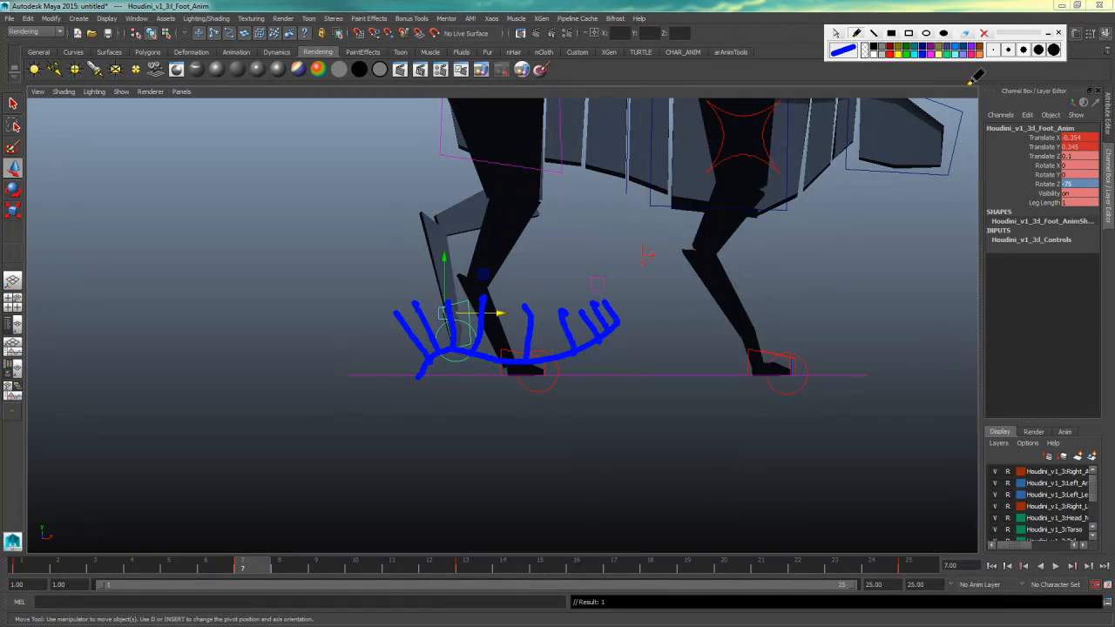
click(1059, 33)
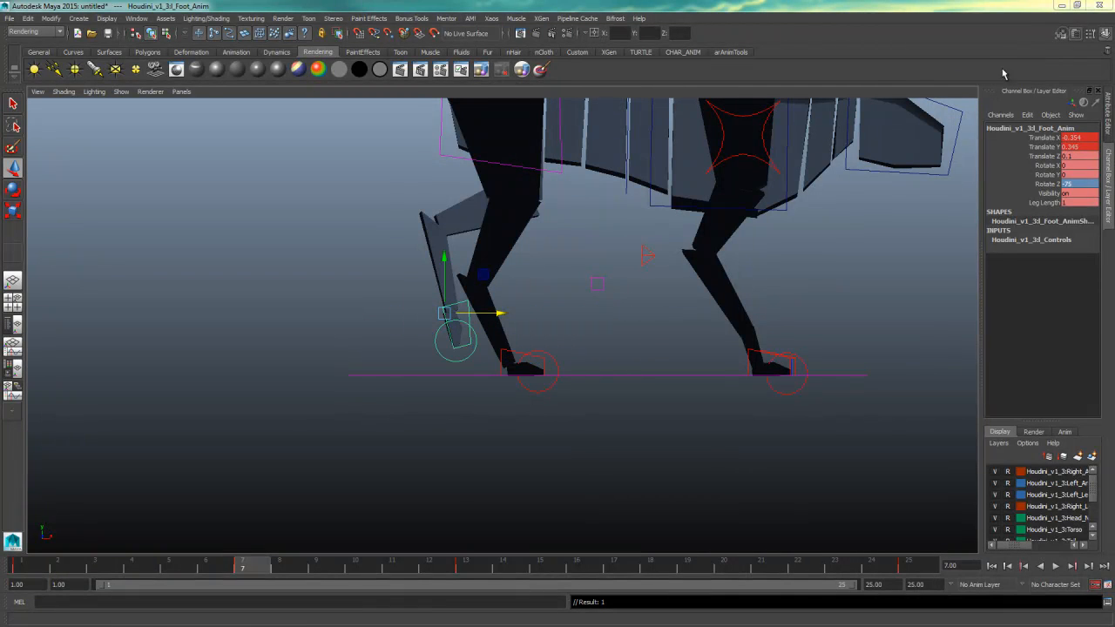
- Select the left hind toe and left hind foot controls together and key them at frame 7
click(423, 347)
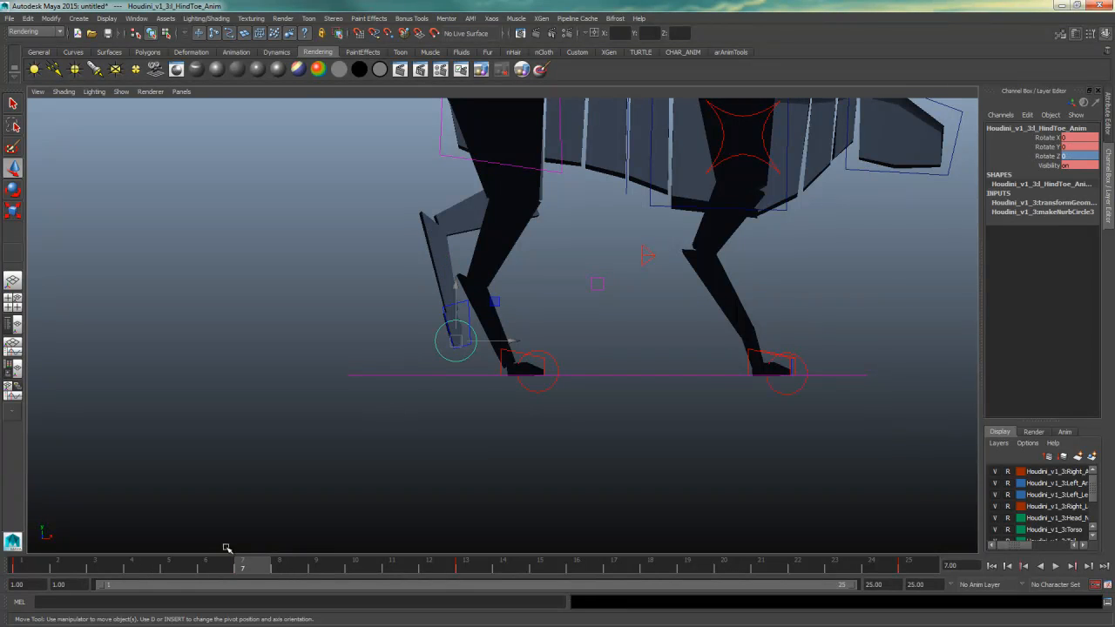
drag(410, 301, 460, 337)
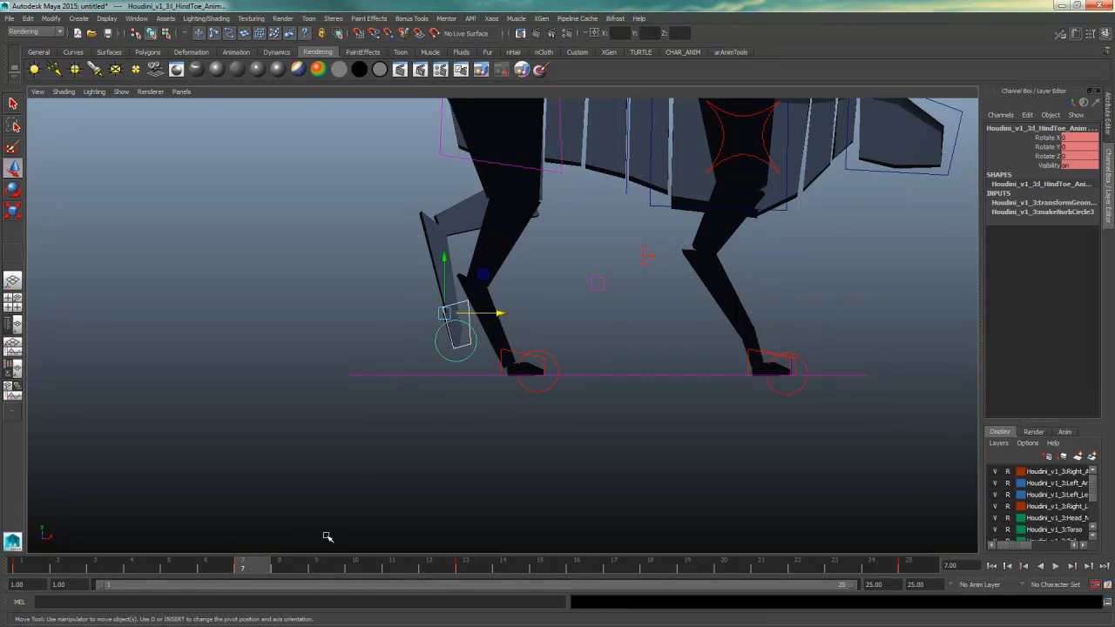
key(s)
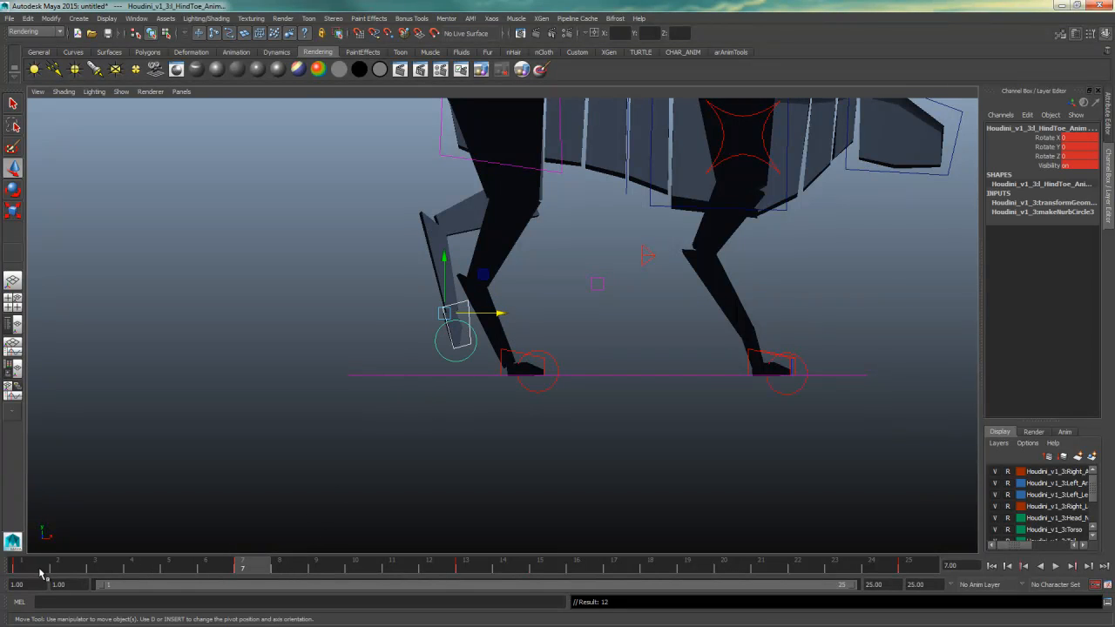
- Nudge the left hind foot control slightly farther back, to a Translate X of about -0.376
click(547, 307)
click(467, 299)
mouse_move(502, 315)
mouse_down()
mouse_move(533, 316)
mouse_move(497, 322)
mouse_move(501, 331)
mouse_up()
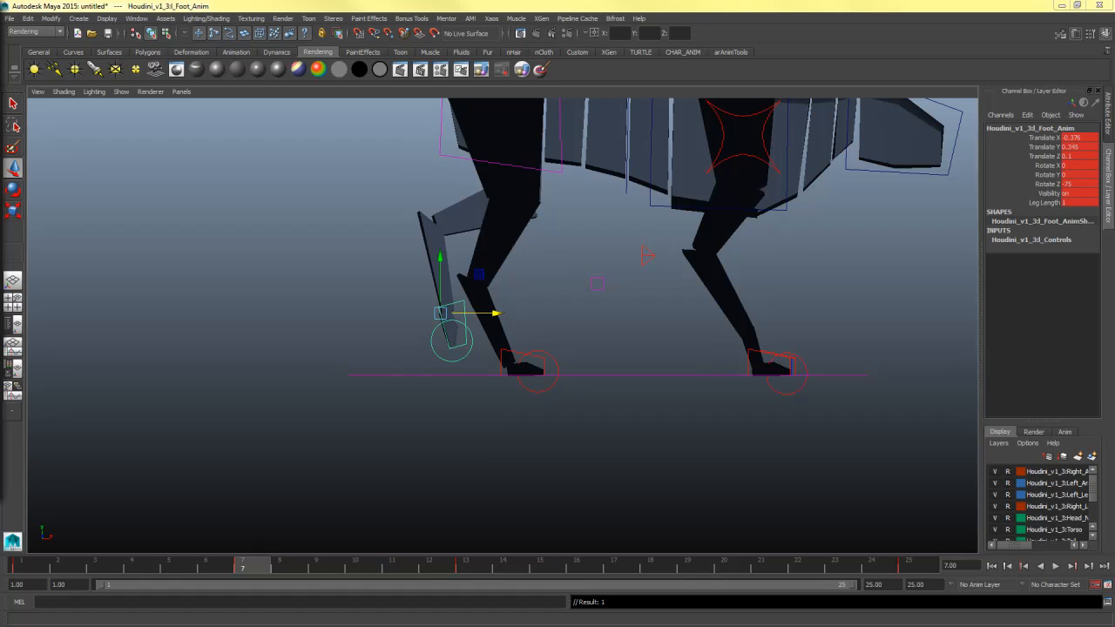
- Select the left hind toe control and set its Rotate Z to -35 to curl the toes
drag(417, 333, 439, 347)
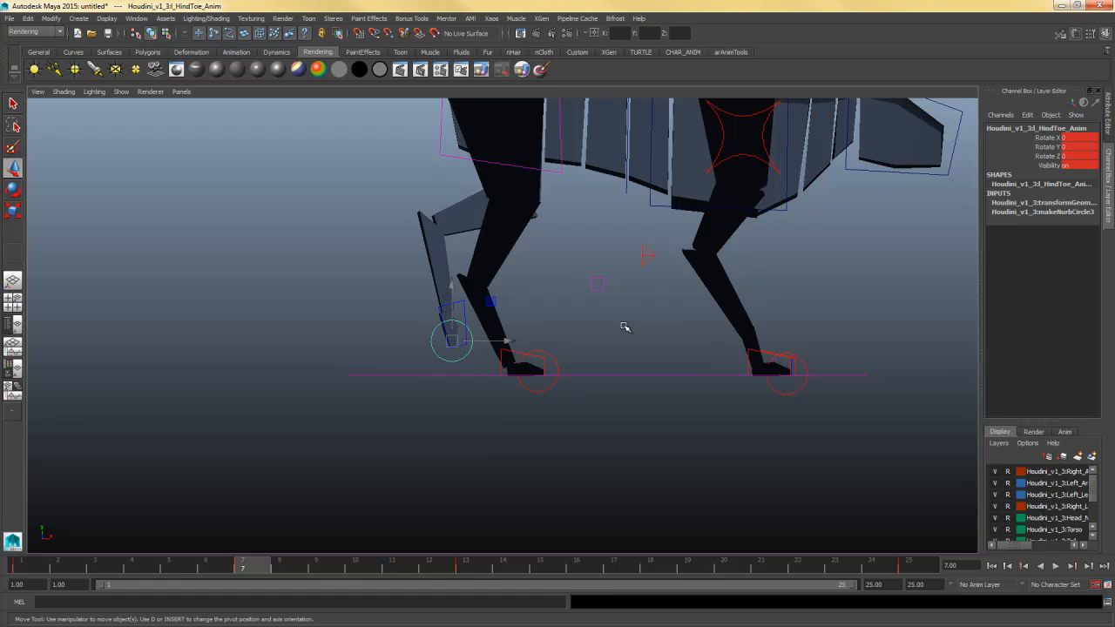
key(e)
drag(490, 298, 510, 331)
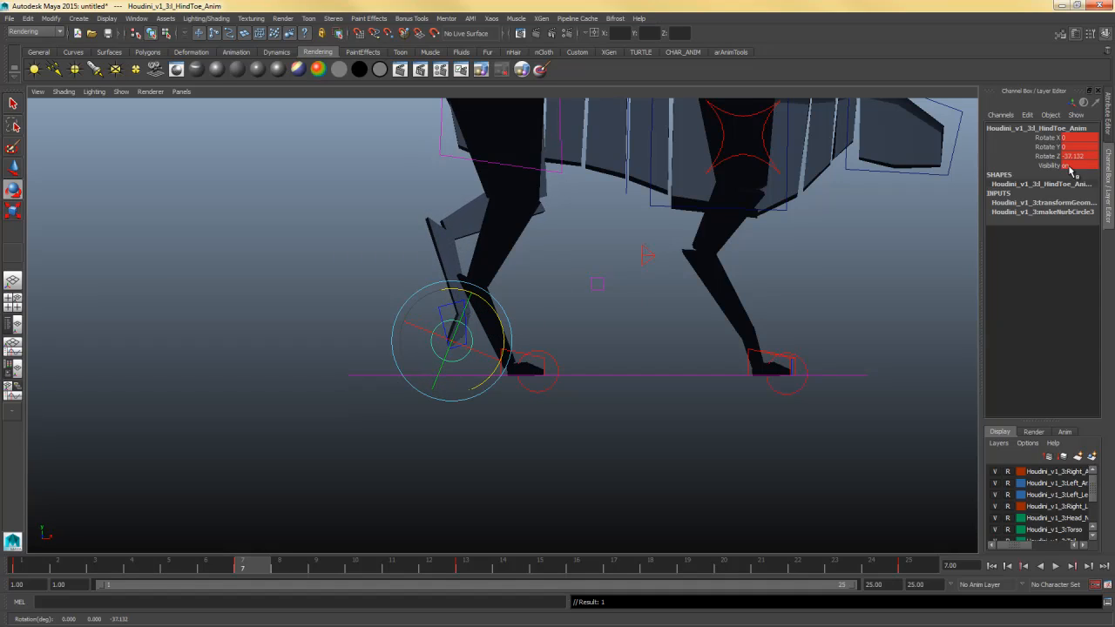
click(1091, 157)
text(-35)
key(Return)
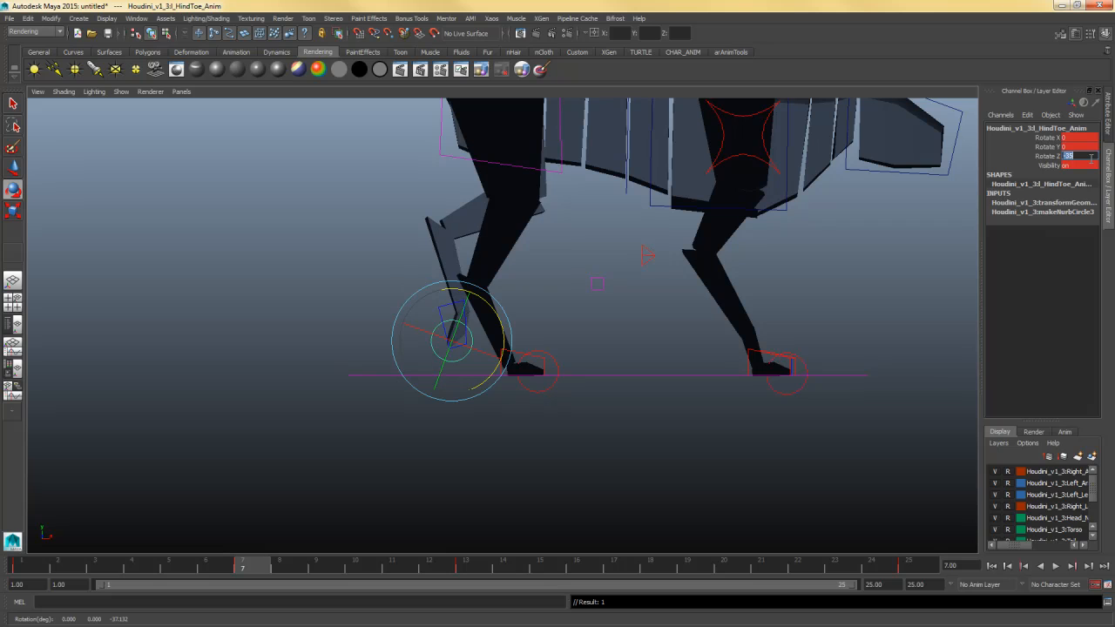
- In the perspective view, turn the left hind foot control to about 5.9 Rotate X and 6.2 Rotate Y
click(575, 332)
key(space)
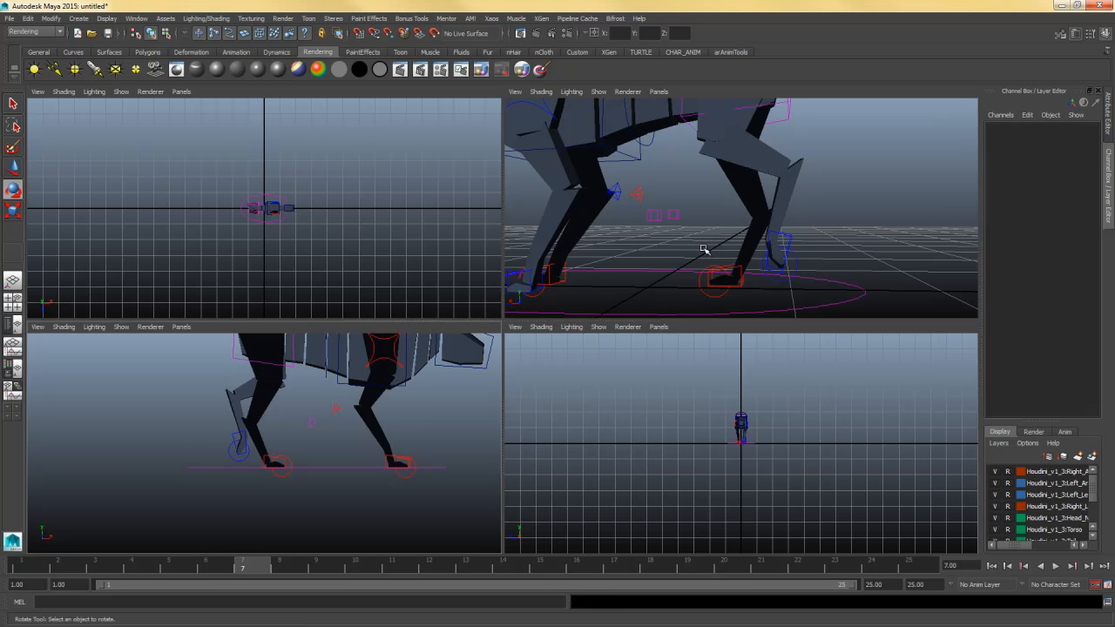
key(space)
mouse_move(654, 304)
alt+mouse_down()
mouse_move(754, 308)
mouse_move(681, 286)
mouse_move(671, 303)
alt+mouse_up()
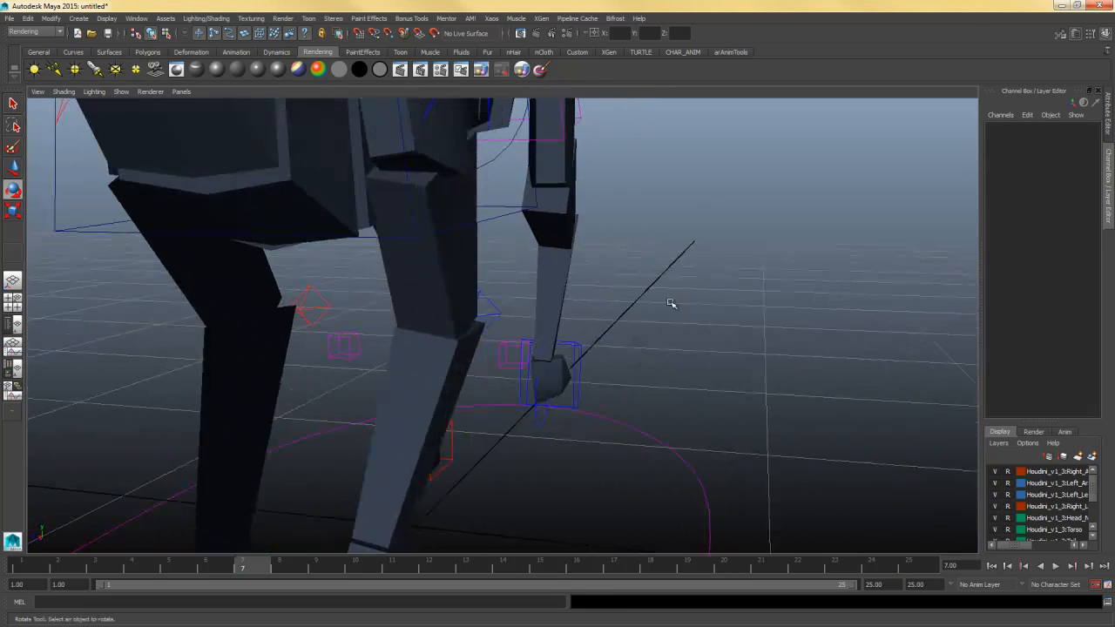
click(580, 350)
alt+drag(615, 367, 589, 343)
mouse_move(590, 344)
alt+mouse_down()
mouse_move(656, 351)
mouse_move(603, 345)
mouse_move(622, 361)
mouse_move(572, 347)
mouse_move(557, 365)
mouse_move(752, 325)
mouse_move(593, 366)
mouse_move(647, 318)
mouse_move(617, 331)
mouse_move(625, 361)
mouse_move(604, 369)
mouse_move(642, 368)
mouse_move(600, 363)
alt+mouse_up()
key(ctrl+z)
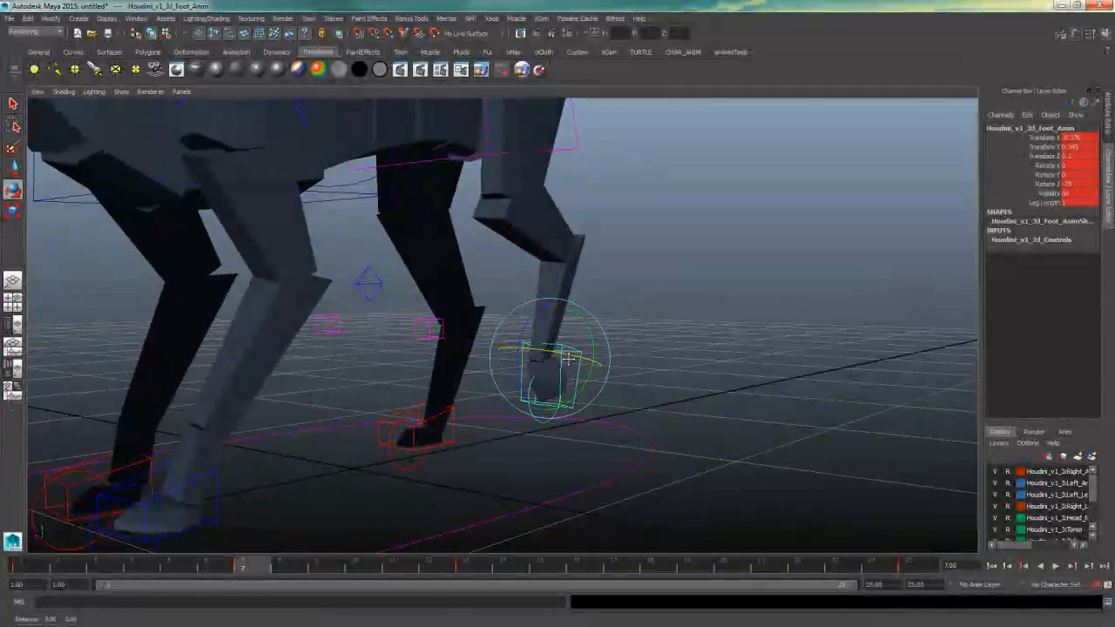
alt+right_drag(599, 363, 665, 362)
drag(541, 360, 548, 364)
alt+drag(585, 365, 637, 366)
drag(561, 351, 528, 367)
alt+drag(595, 371, 586, 369)
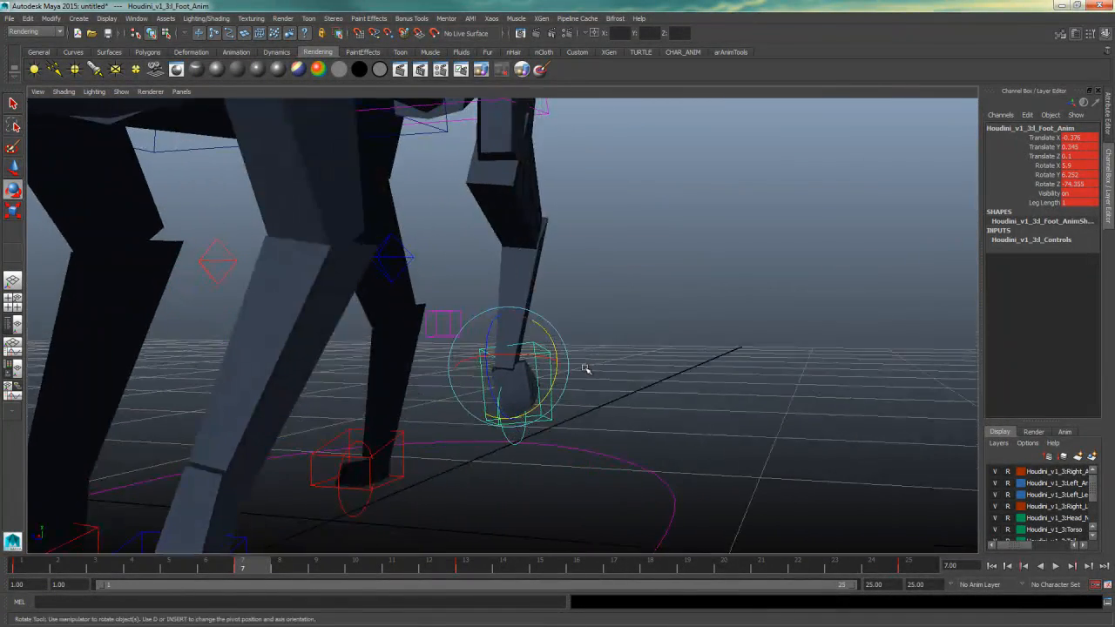
- Select all of the rig's controls and key the full pose at frame 7
alt+right_drag(615, 328, 497, 351)
mouse_move(497, 350)
alt+mouse_down()
mouse_move(455, 353)
mouse_move(483, 363)
alt+mouse_up()
alt+right_drag(483, 363, 485, 378)
alt+middle_drag(486, 378, 527, 422)
alt+right_drag(527, 422, 530, 403)
alt+drag(531, 403, 516, 419)
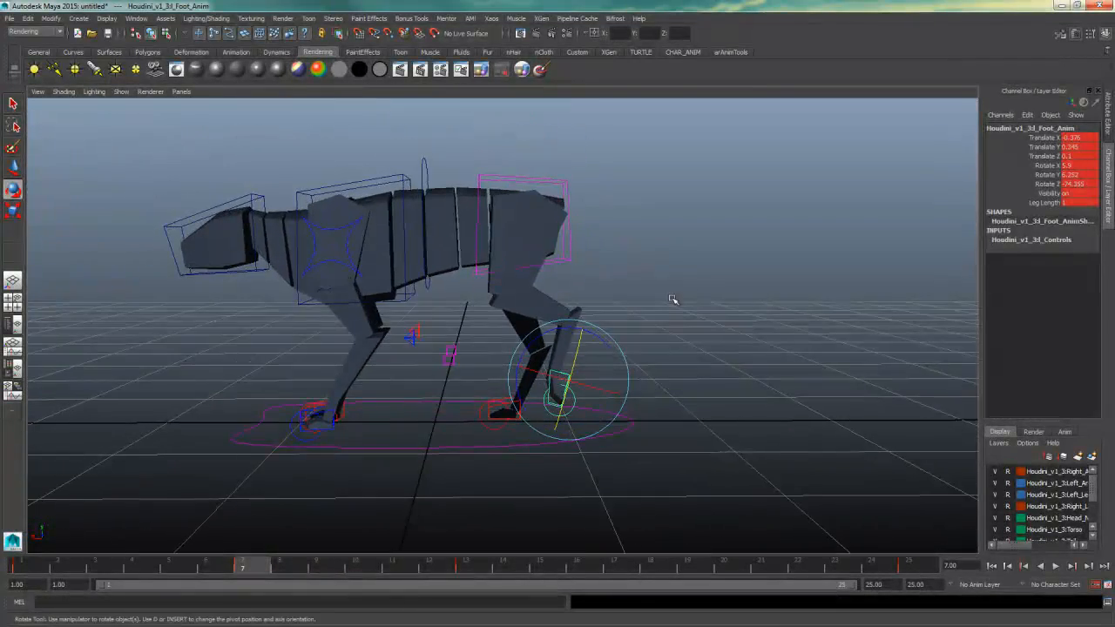
alt+right_drag(675, 292, 577, 387)
alt+drag(576, 386, 583, 380)
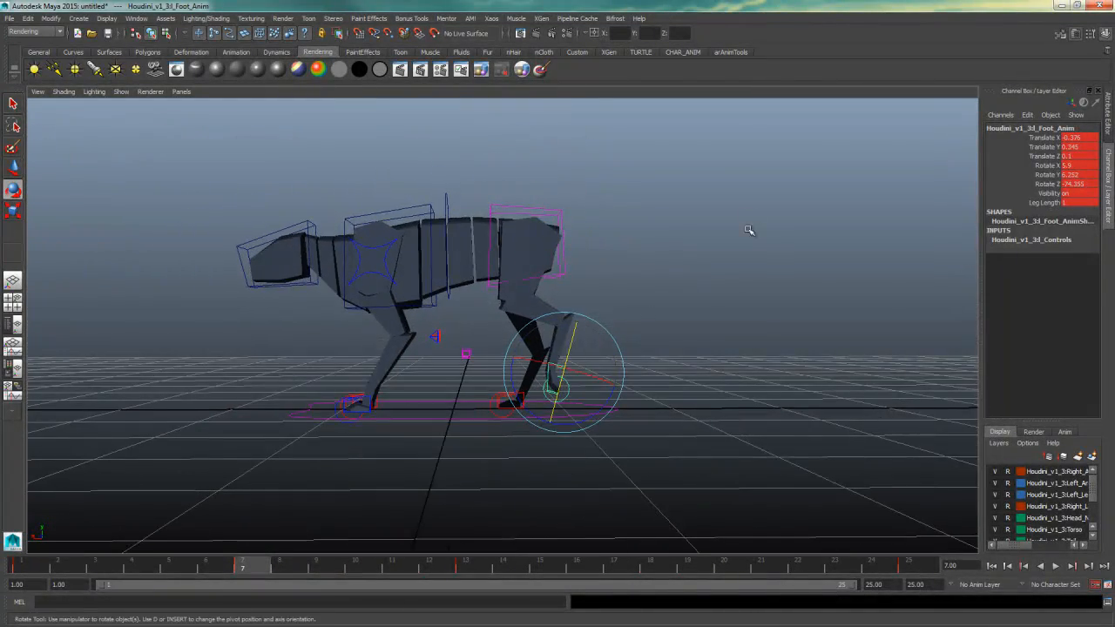
drag(750, 165, 201, 453)
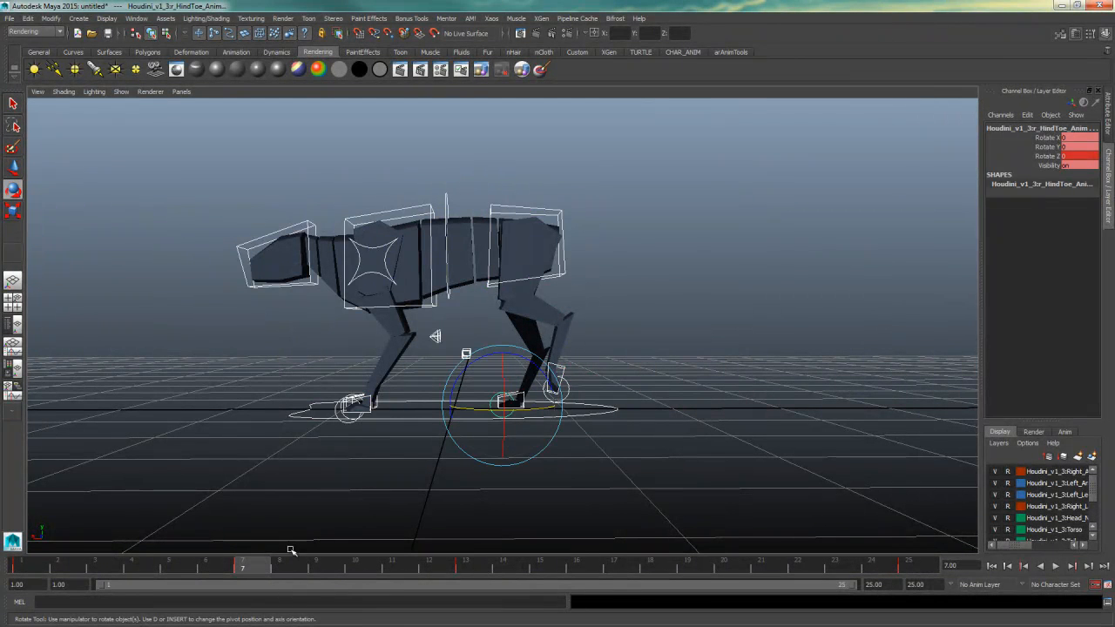
key(s)
- Key all of the rig's controls at frame 7 and select the hip control
drag(701, 172, 465, 480)
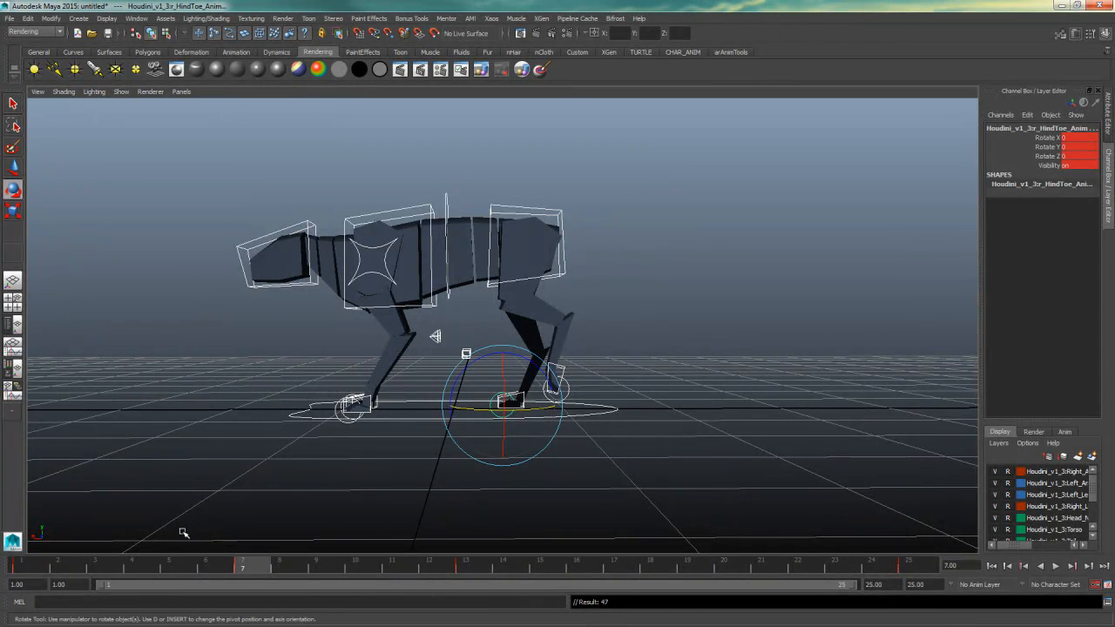
click(581, 222)
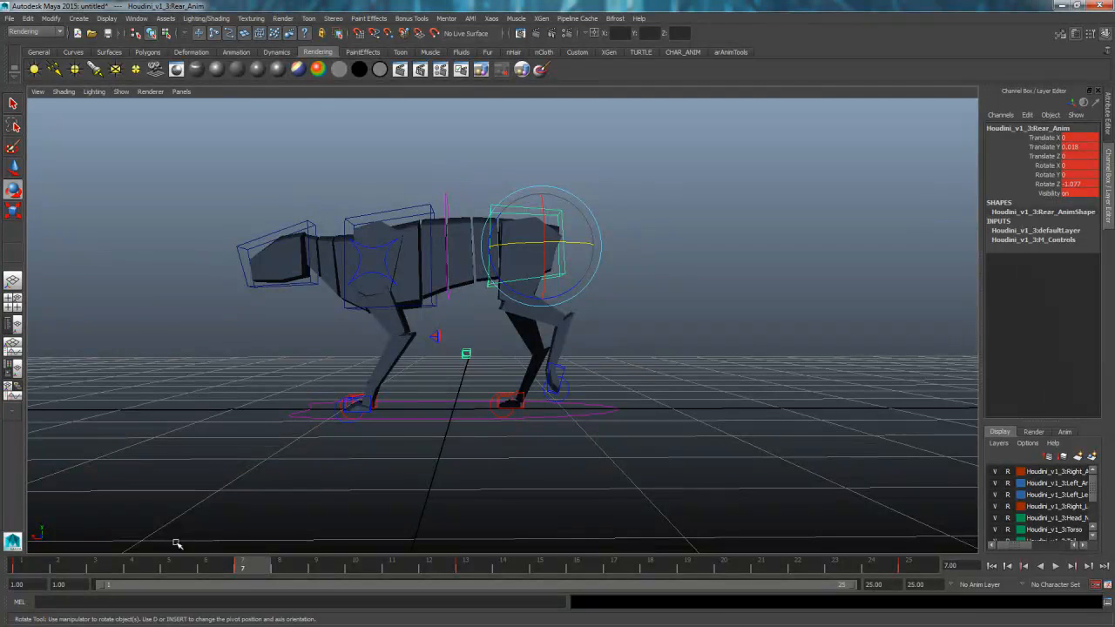
- At frame 4, set the right hind toe control's Rotate Z to 0 to flatten the toes
click(144, 569)
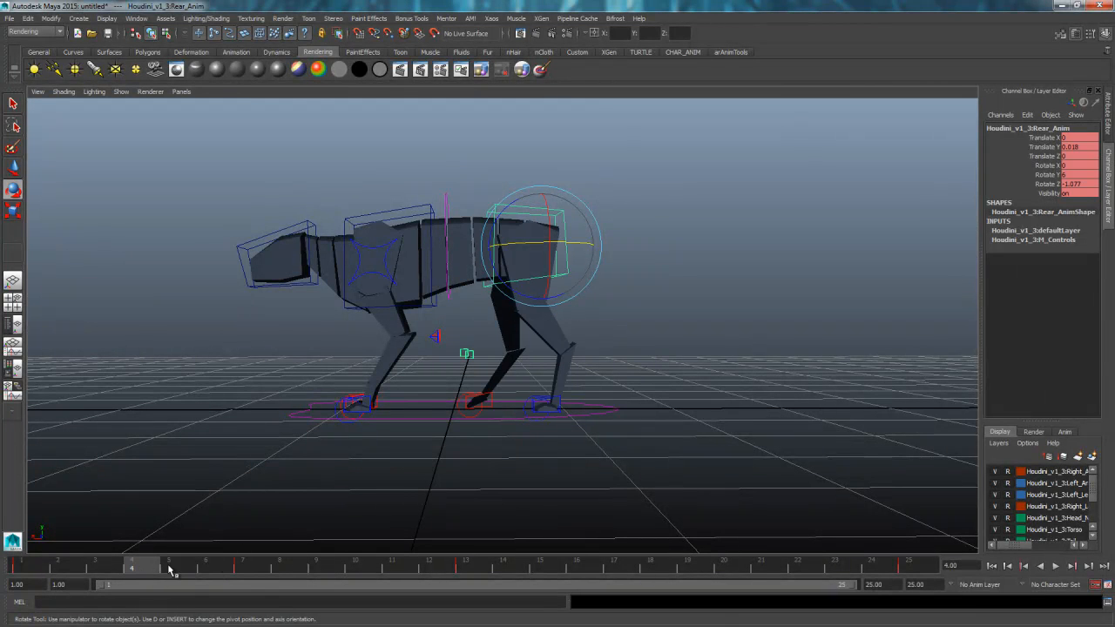
click(488, 394)
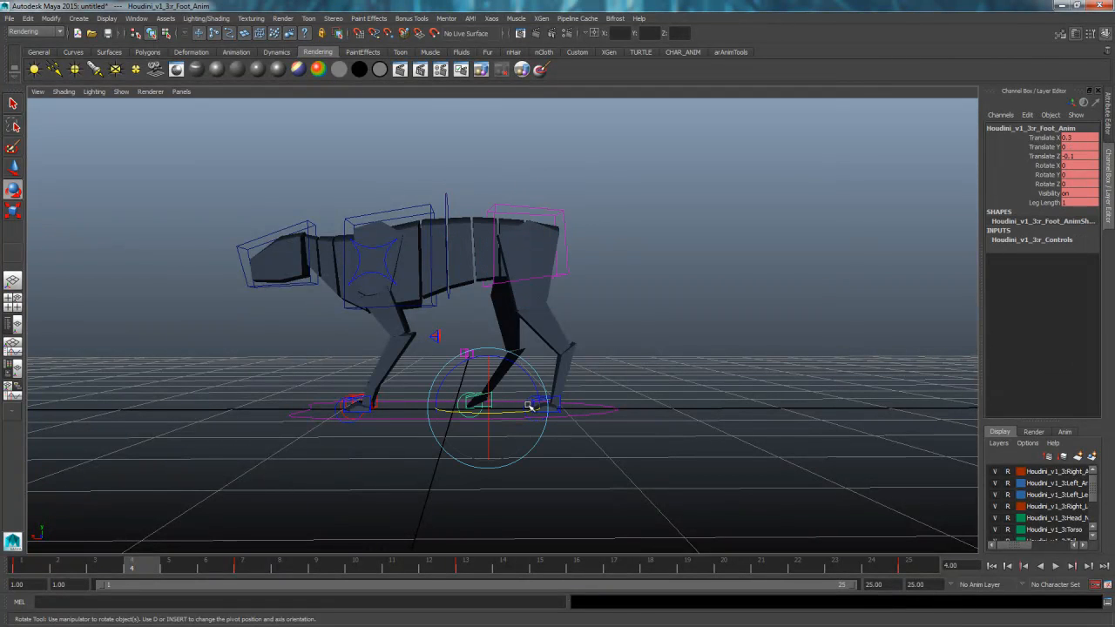
click(677, 412)
click(459, 414)
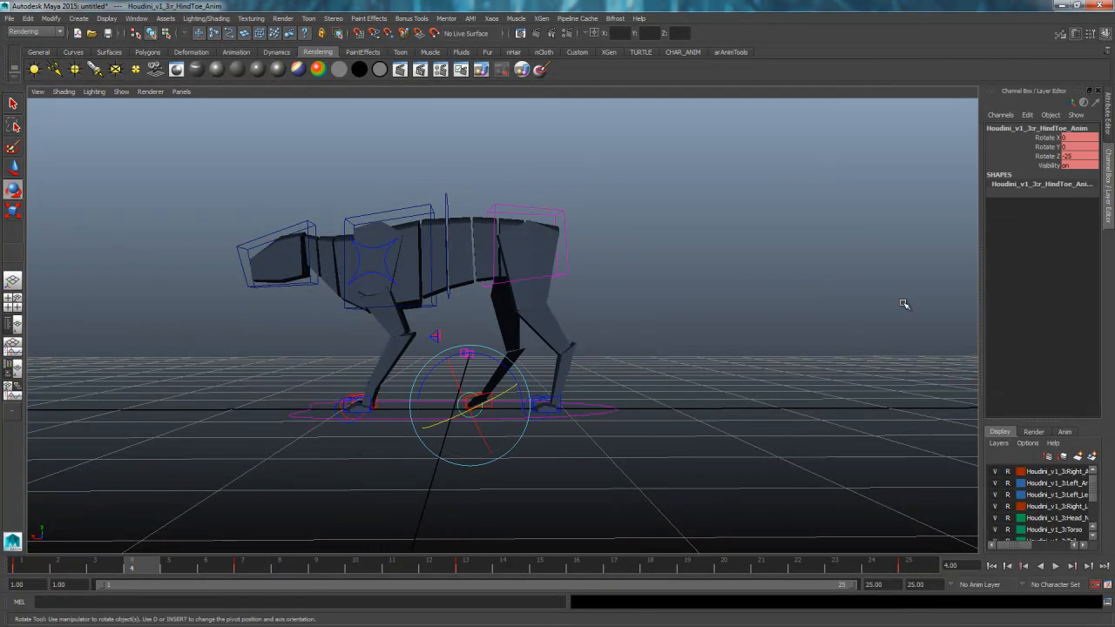
double_click(1076, 157)
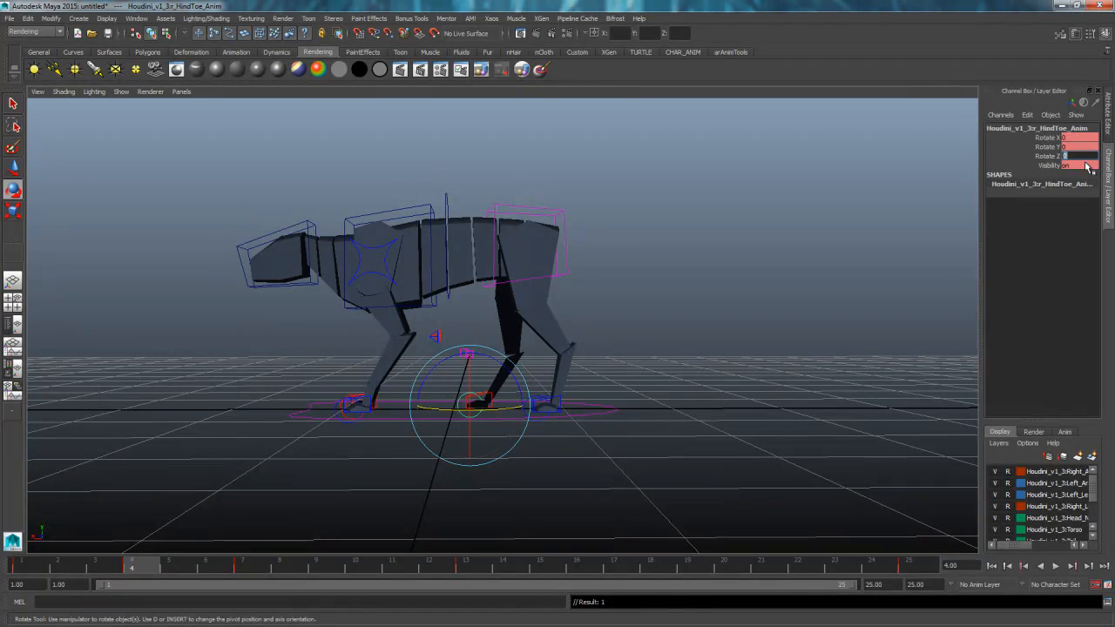
click(714, 441)
- Set the right hind foot control's Translate X to 0.15 at frame 4
click(487, 407)
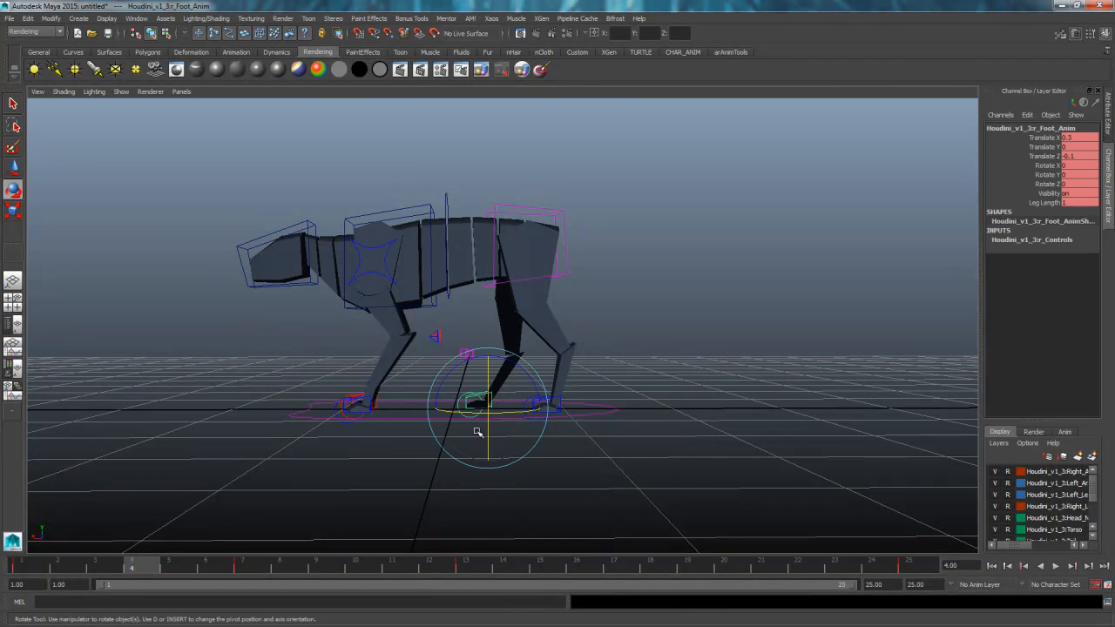
drag(29, 568, 133, 576)
double_click(1084, 138)
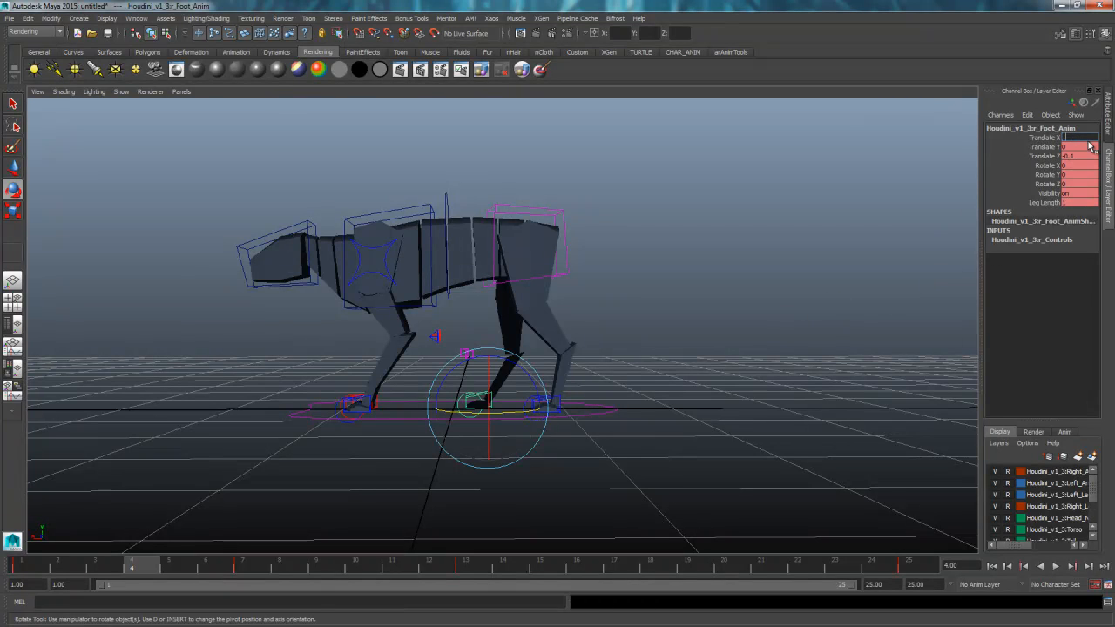
text(0.15)
key(Return)
- Lower the hip control at frame 4 by setting its Translate Y to -0.05
alt+drag(714, 436, 595, 231)
click(685, 389)
click(595, 231)
alt+drag(709, 286, 689, 311)
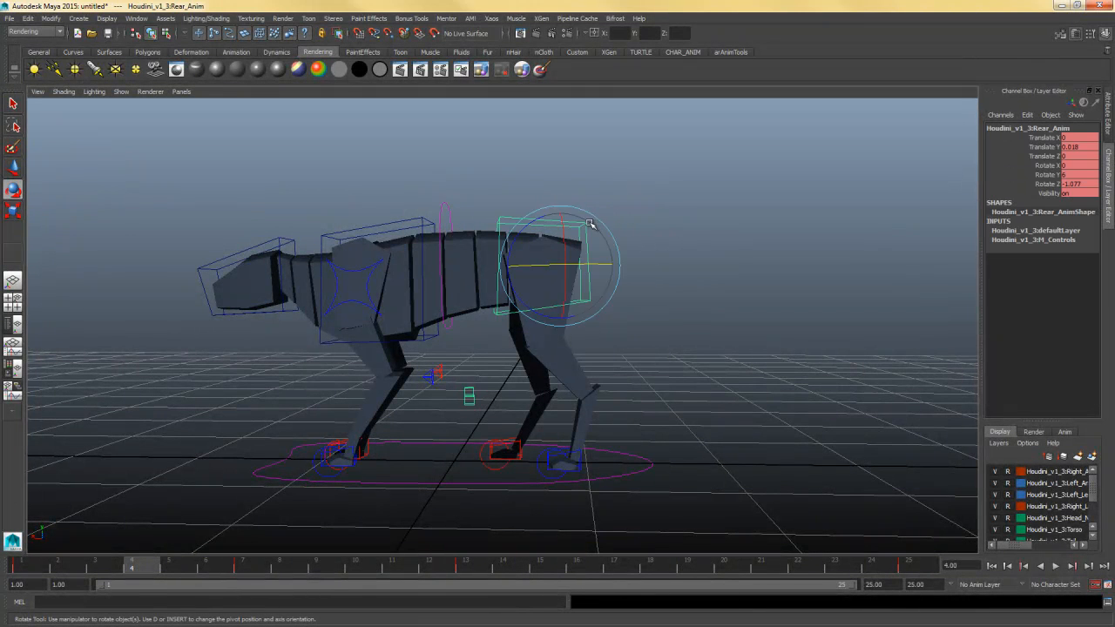
key(w)
click(564, 212)
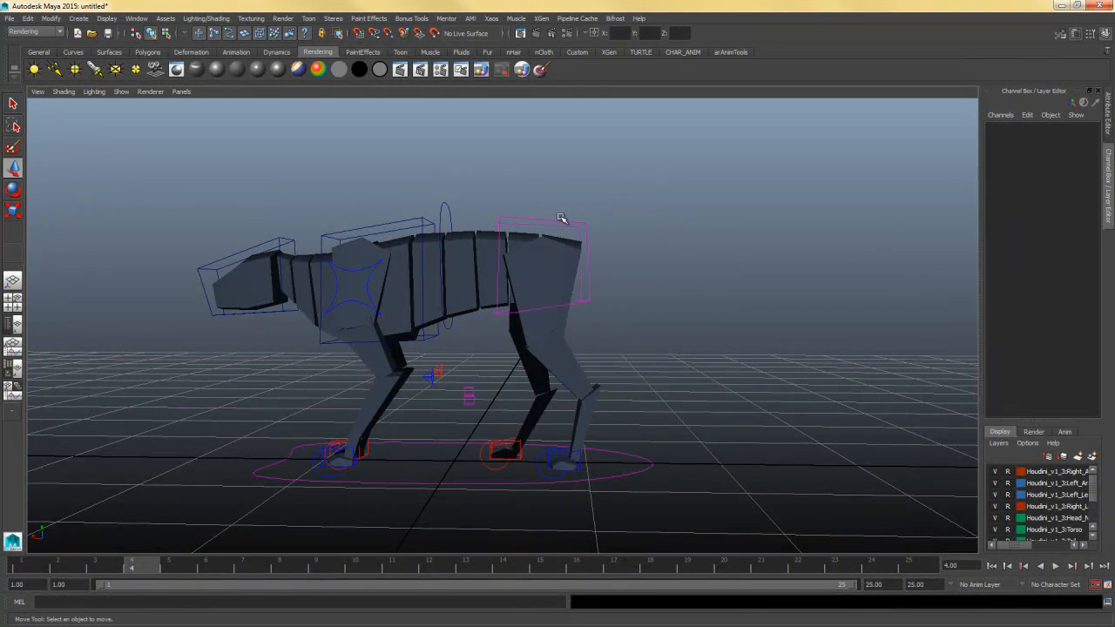
key(ctrl+z)
drag(562, 215, 560, 219)
click(1073, 147)
text(-0.)
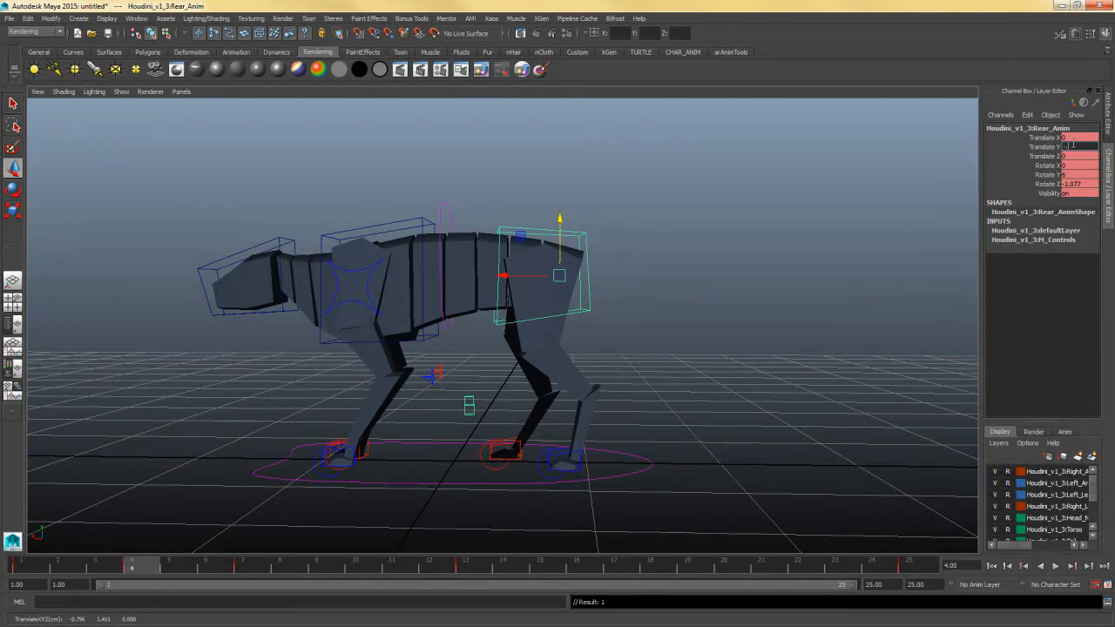
text(05)
key(Return)
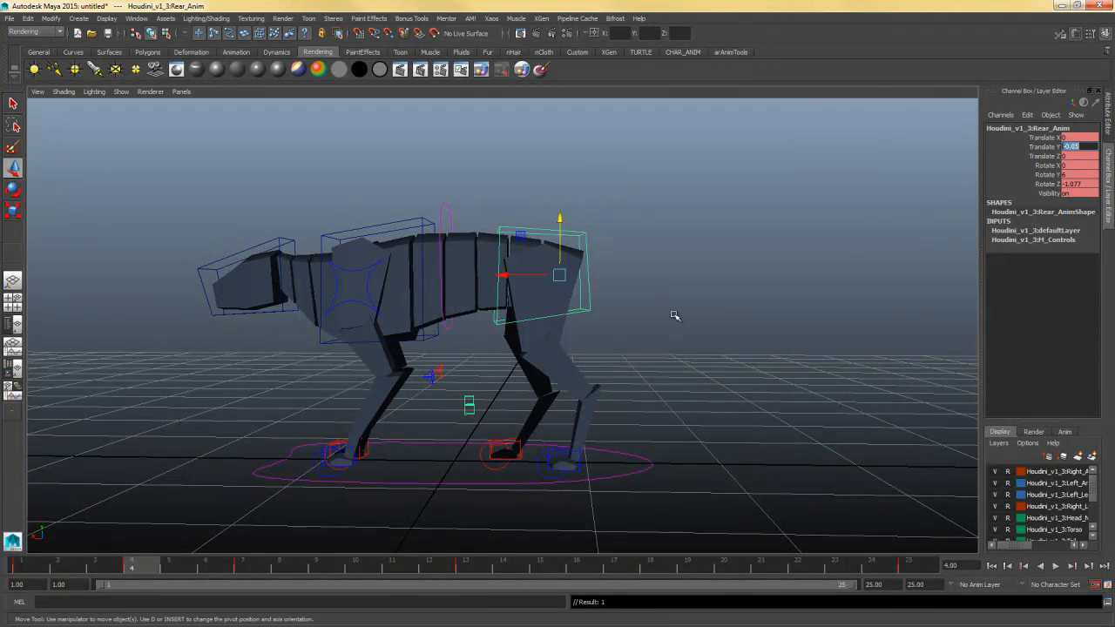
- Turn the hip control around its vertical axis to a Rotate Y of about 6.87 at frame 4
alt+drag(679, 311, 387, 223)
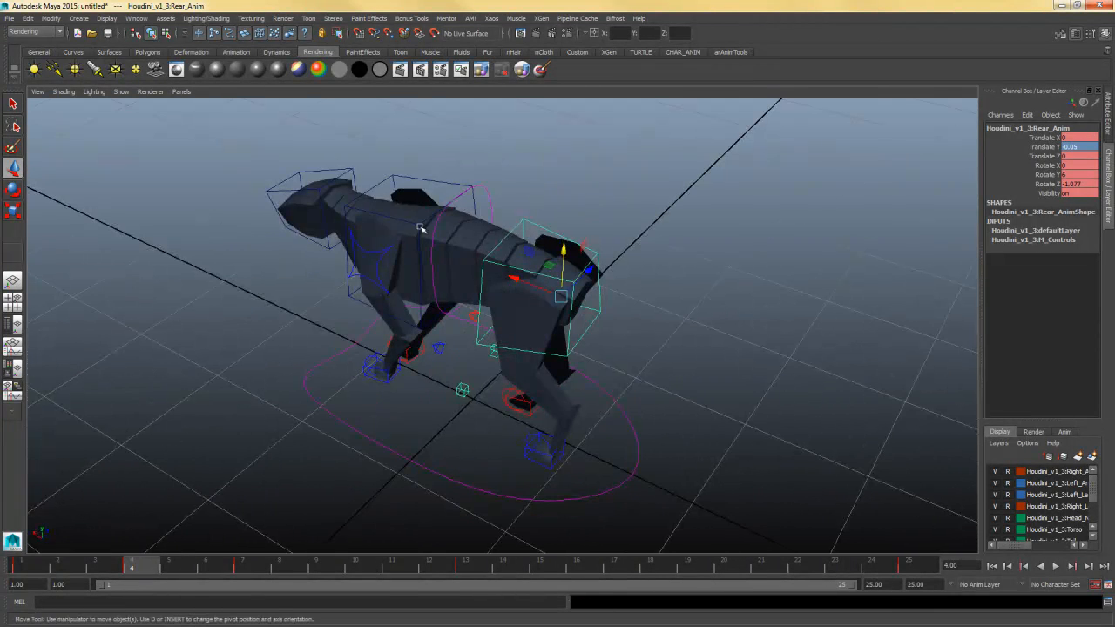
alt+drag(598, 340, 714, 293)
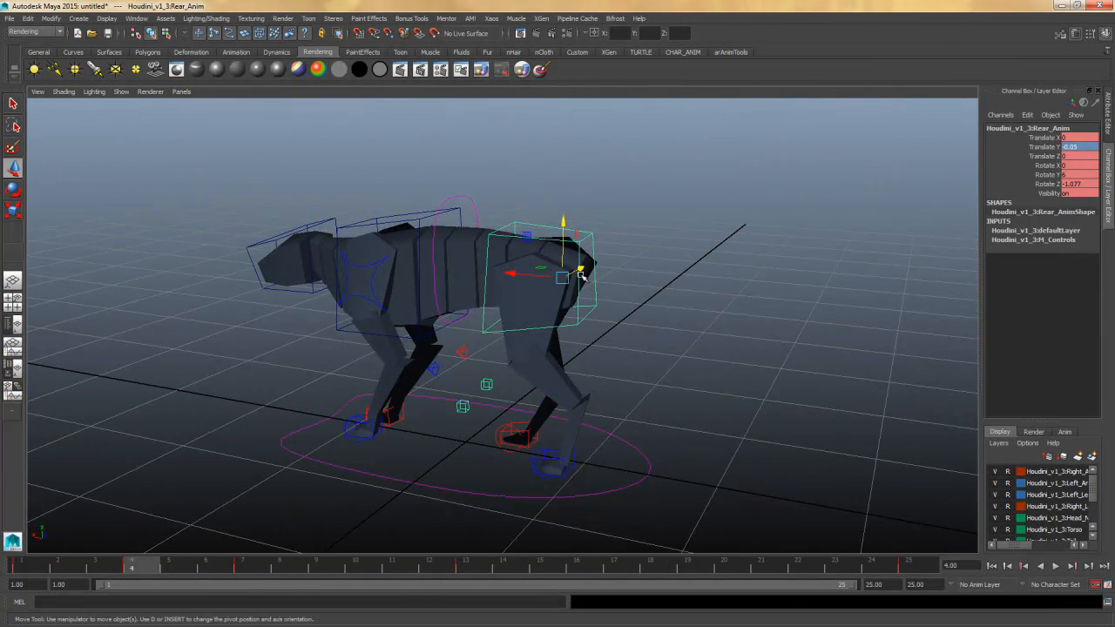
key(e)
mouse_move(630, 315)
alt+mouse_down()
mouse_move(650, 325)
mouse_move(632, 331)
mouse_move(647, 323)
alt+mouse_up()
drag(597, 293, 602, 294)
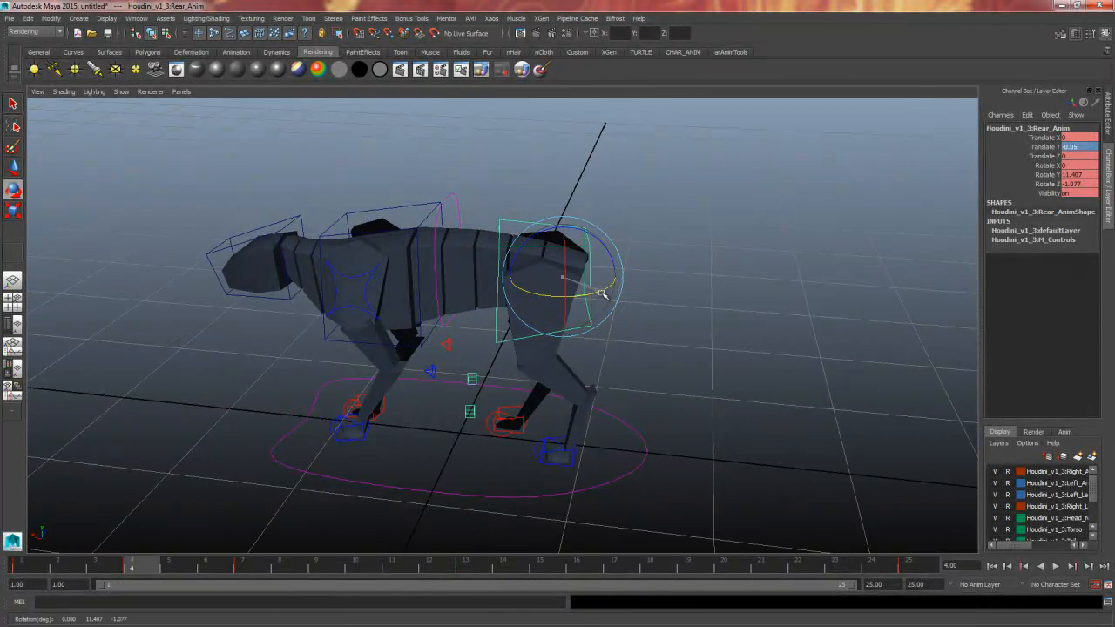
drag(603, 294, 587, 309)
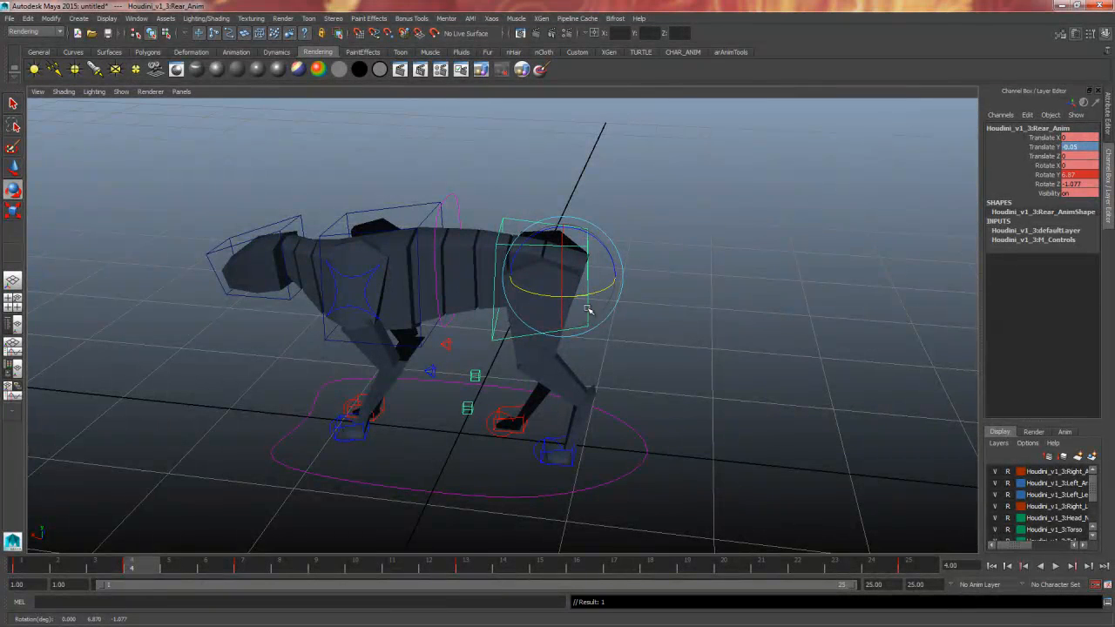
- Compare the hips at frames 7 and 4, and set the hip control's Rotate Y to 5 at frame 4
click(246, 566)
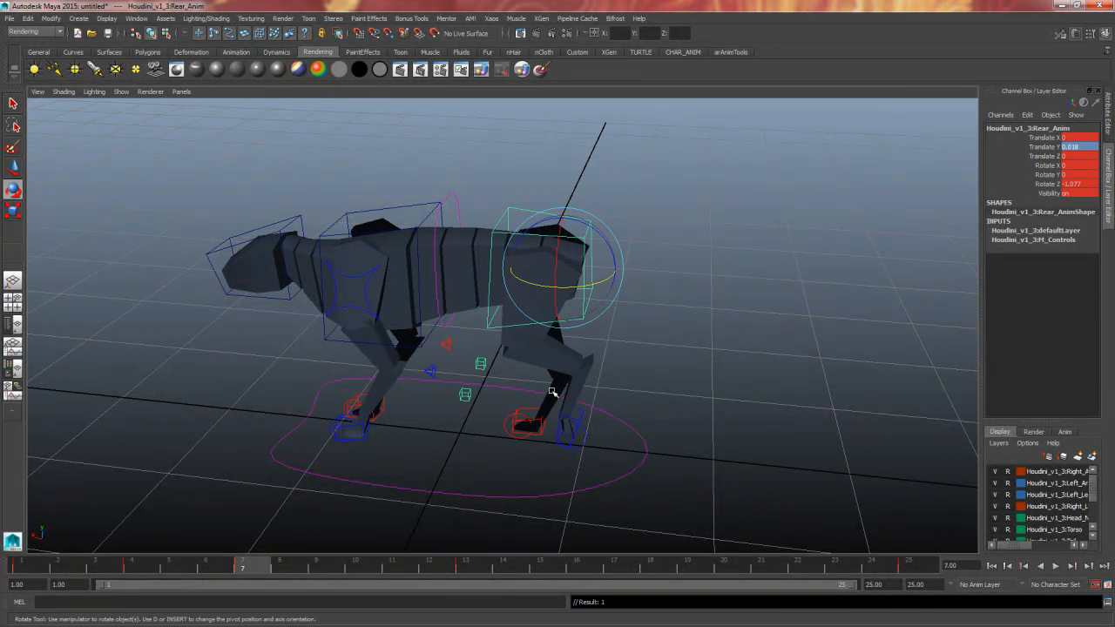
alt+drag(554, 389, 542, 393)
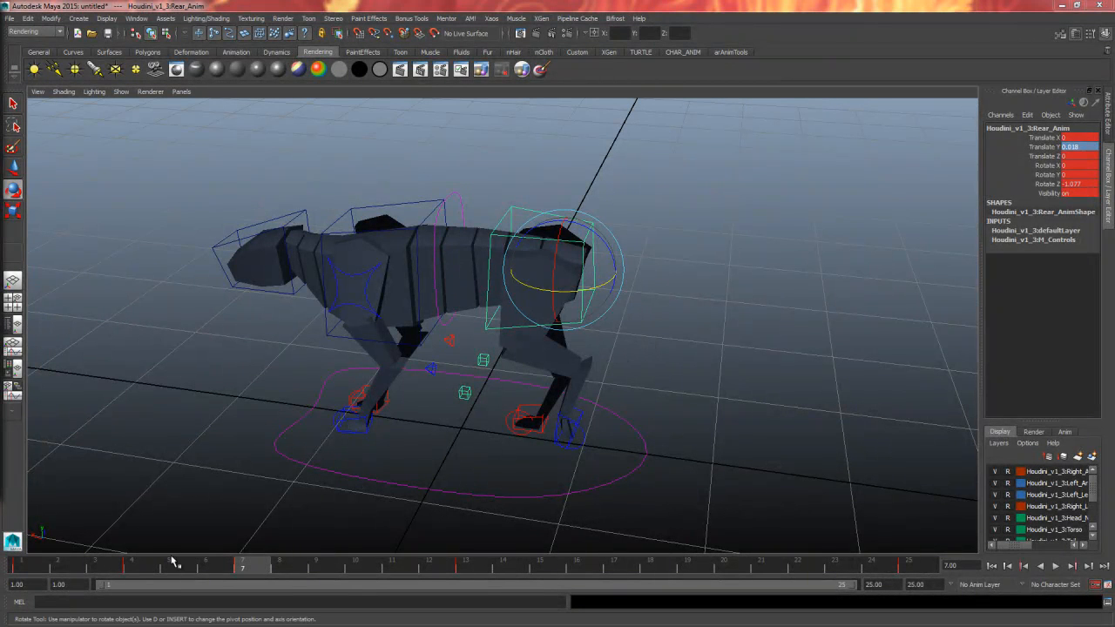
click(131, 568)
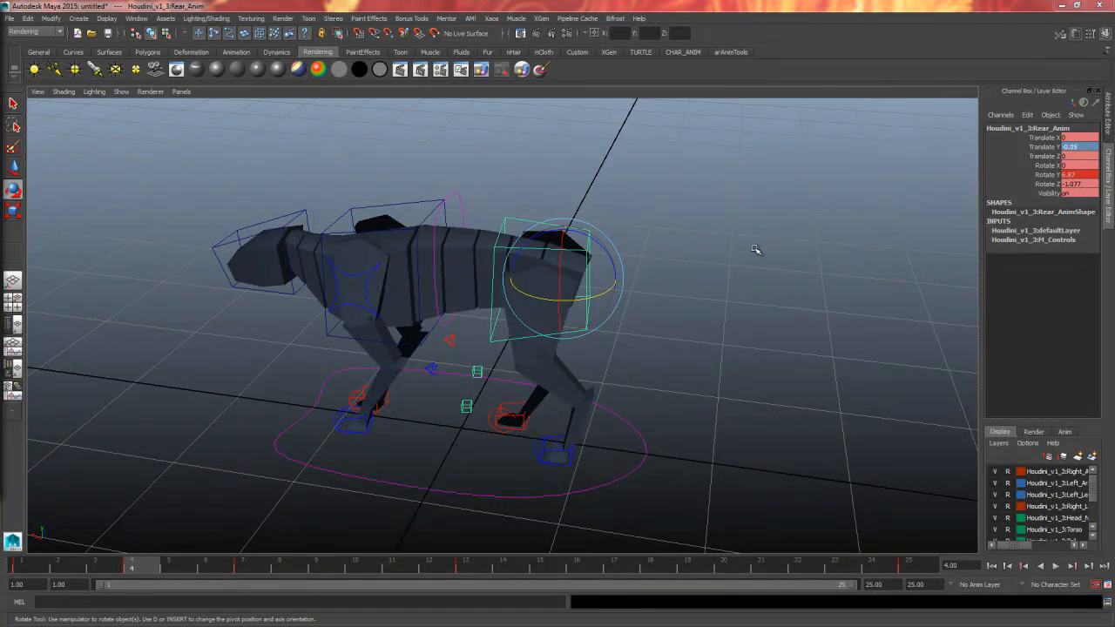
alt+drag(755, 250, 805, 240)
click(1071, 176)
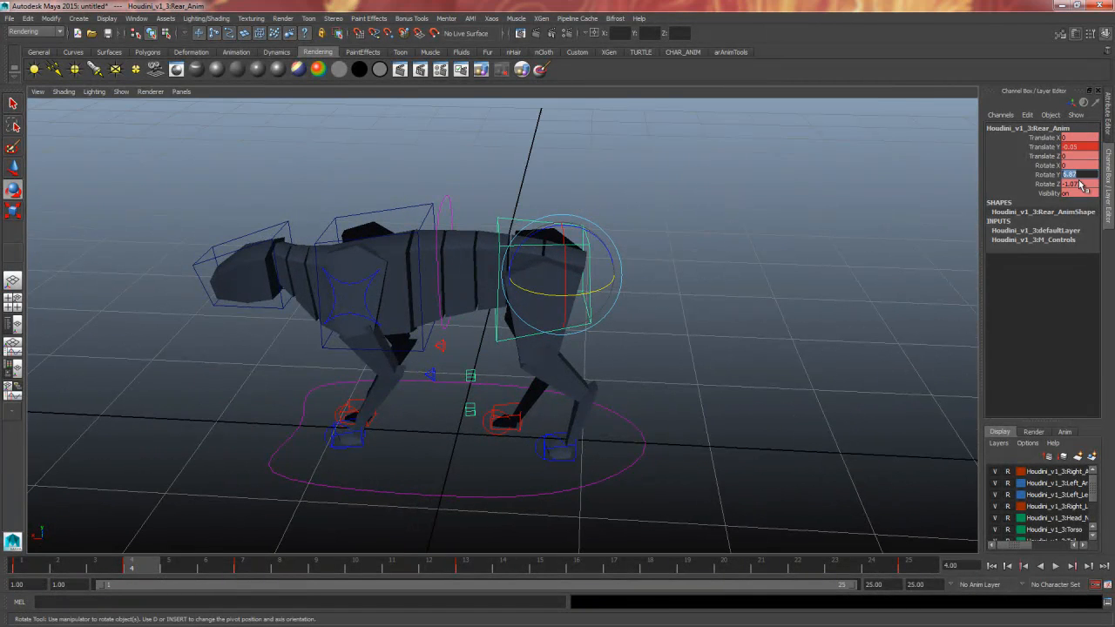
text(5)
key(Return)
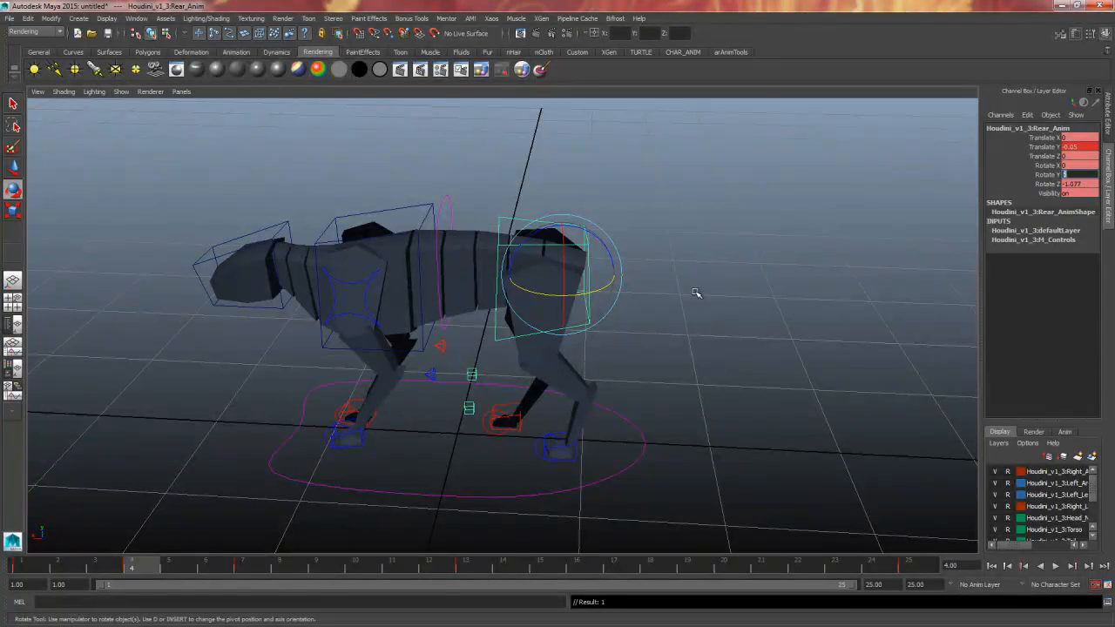
alt+drag(696, 294, 718, 298)
mouse_move(113, 566)
mouse_down()
mouse_move(61, 568)
mouse_move(166, 571)
mouse_move(132, 570)
mouse_up()
- Move the left hind foot control farther back at frame 4 by setting its Translate X to -0.4
alt+drag(517, 456, 717, 409)
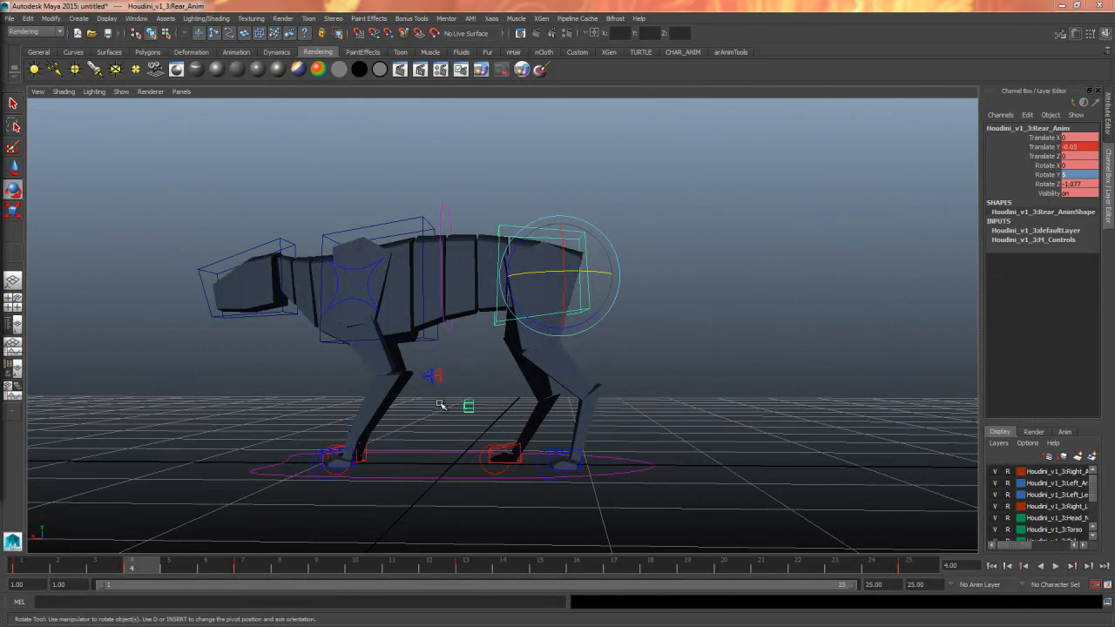
click(589, 451)
alt+drag(589, 451, 643, 436)
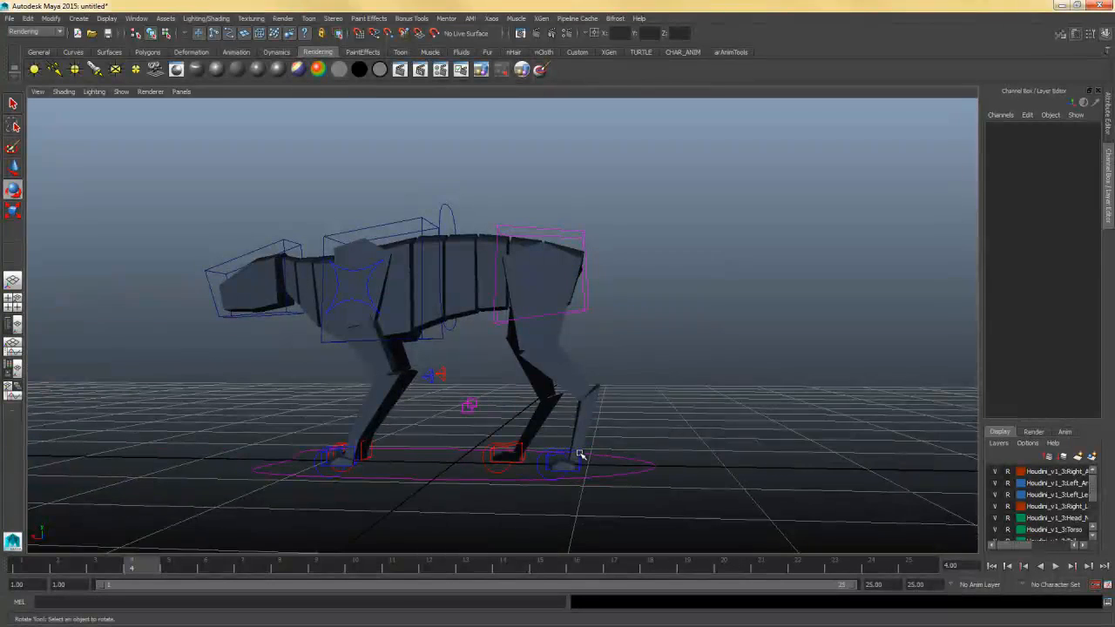
click(578, 454)
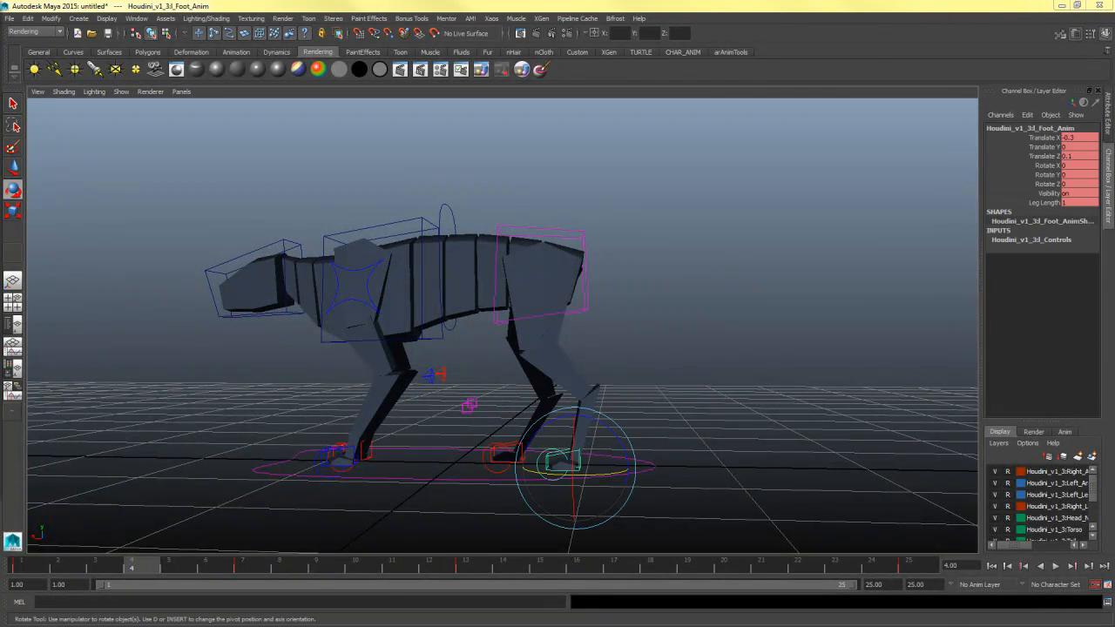
alt+drag(714, 425, 676, 435)
key(w)
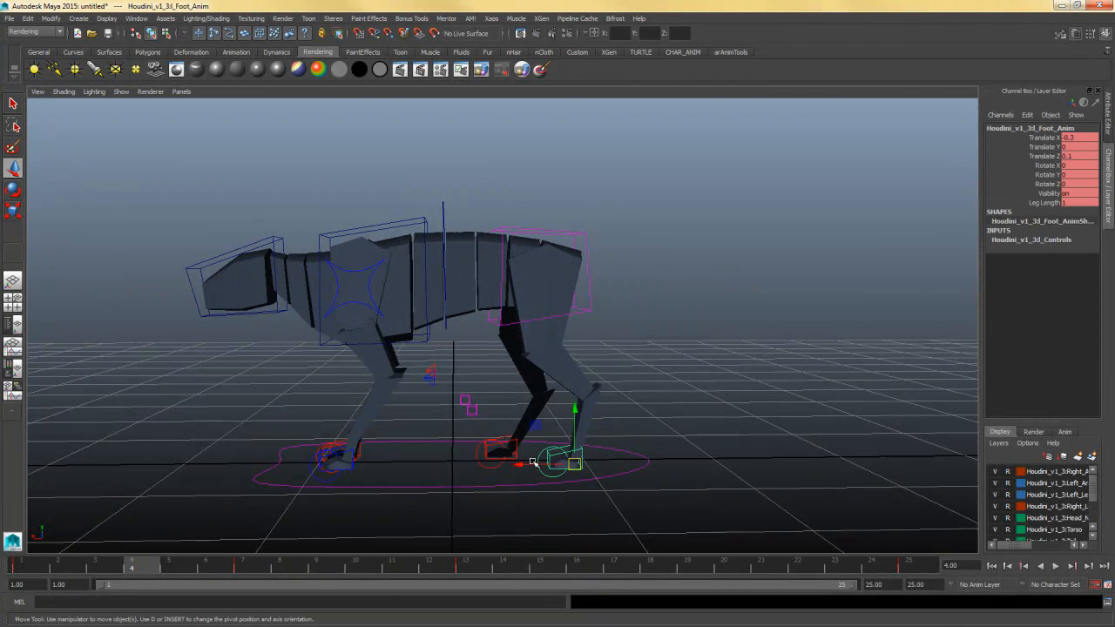
drag(514, 460, 524, 463)
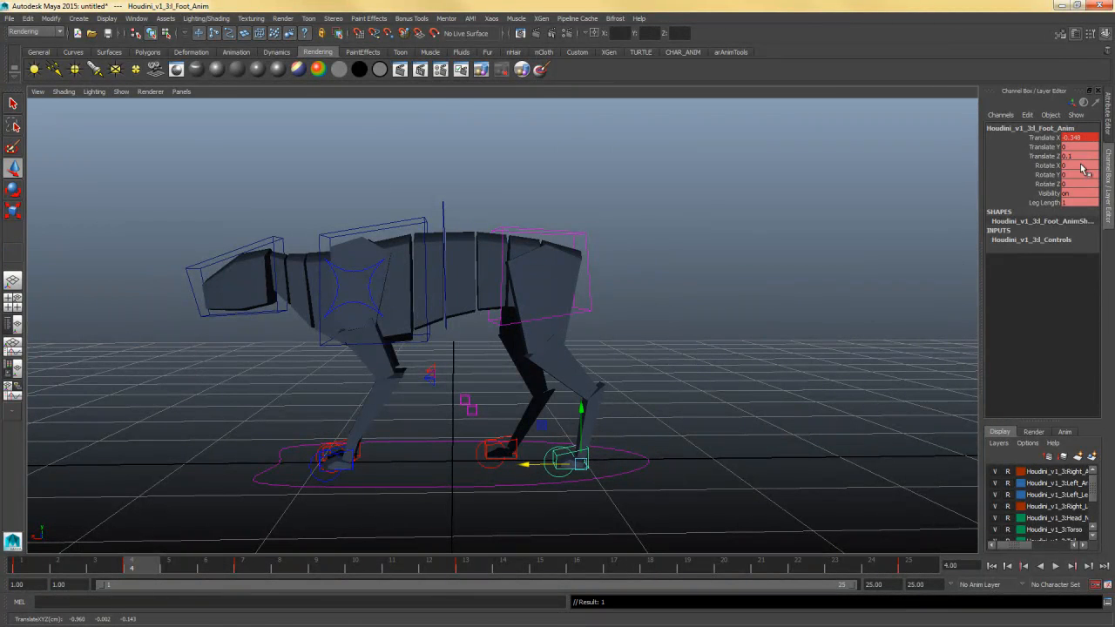
click(1080, 137)
text(-0.4)
key(Return)
- Step through the keyed poses at frames 1, 4, 7 and 13 in perspective and side views to check the hind leg motion
mouse_move(556, 367)
alt+middle_down()
mouse_move(567, 373)
mouse_move(566, 354)
alt+middle_up()
alt+right_drag(566, 354, 510, 361)
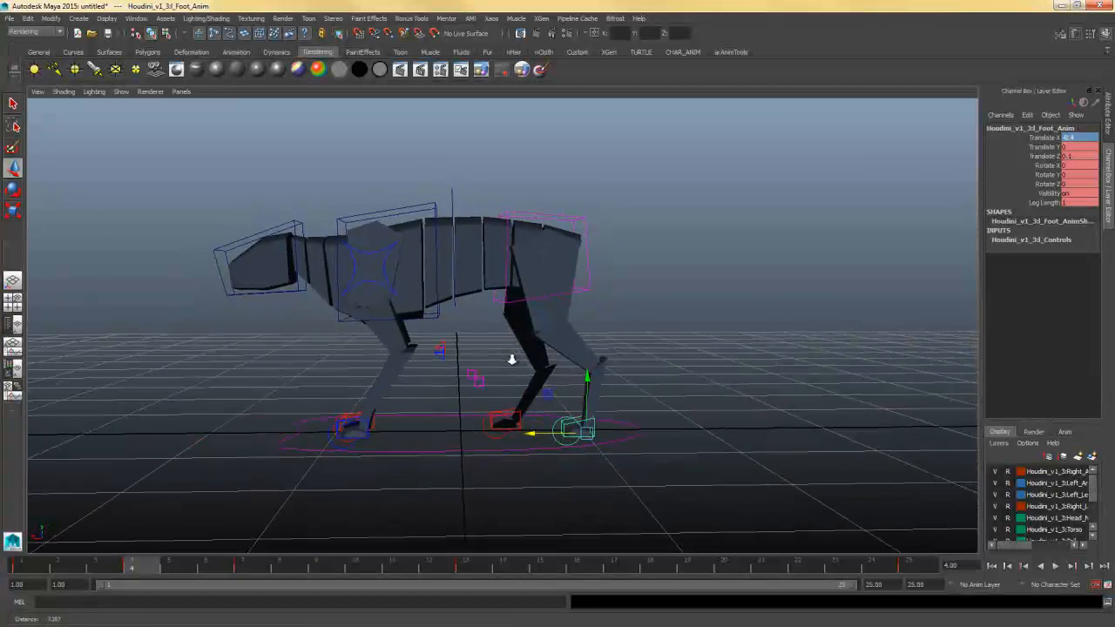
alt+drag(493, 381, 484, 376)
key(comma)
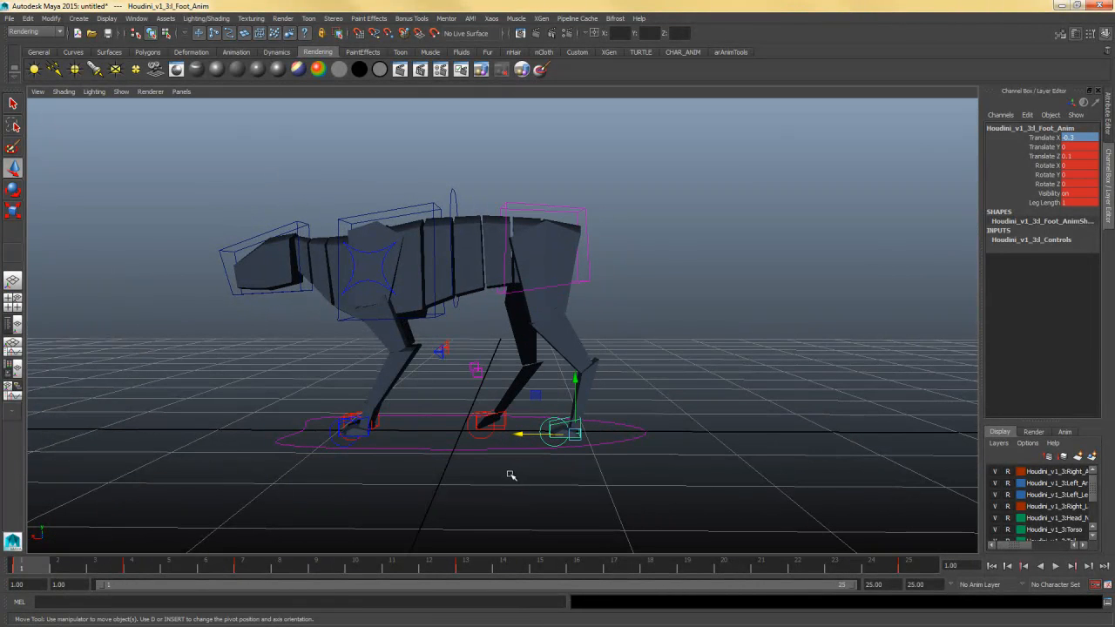
key(period)
key(comma)
key(space)
key(space)
alt+middle_drag(521, 425, 442, 473)
key(period)
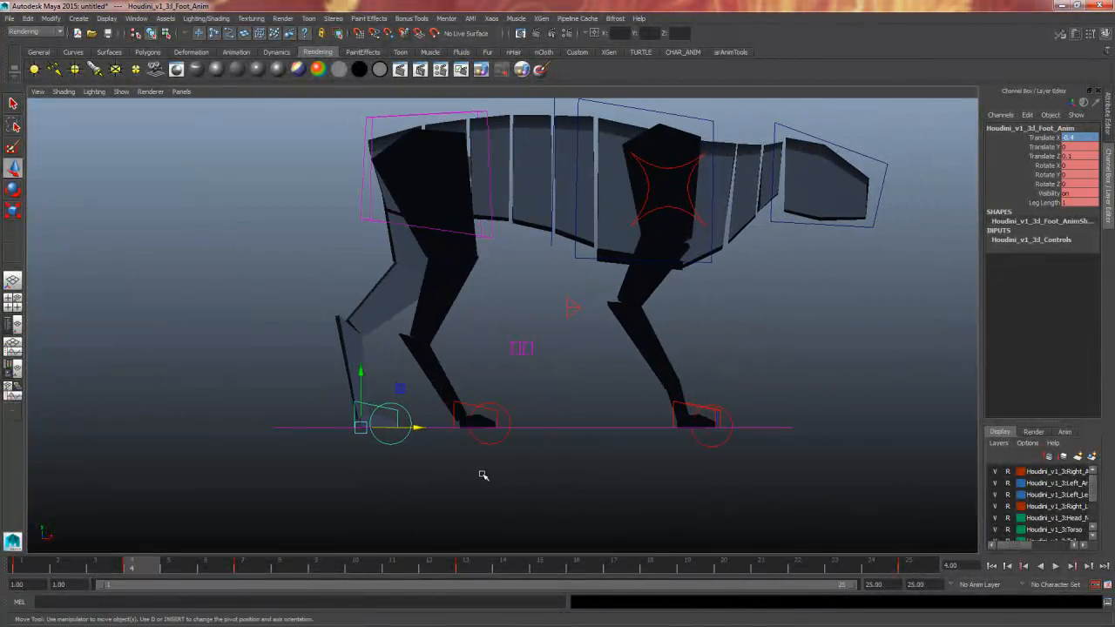
key(period)
key(comma)
key(period)
key(period)
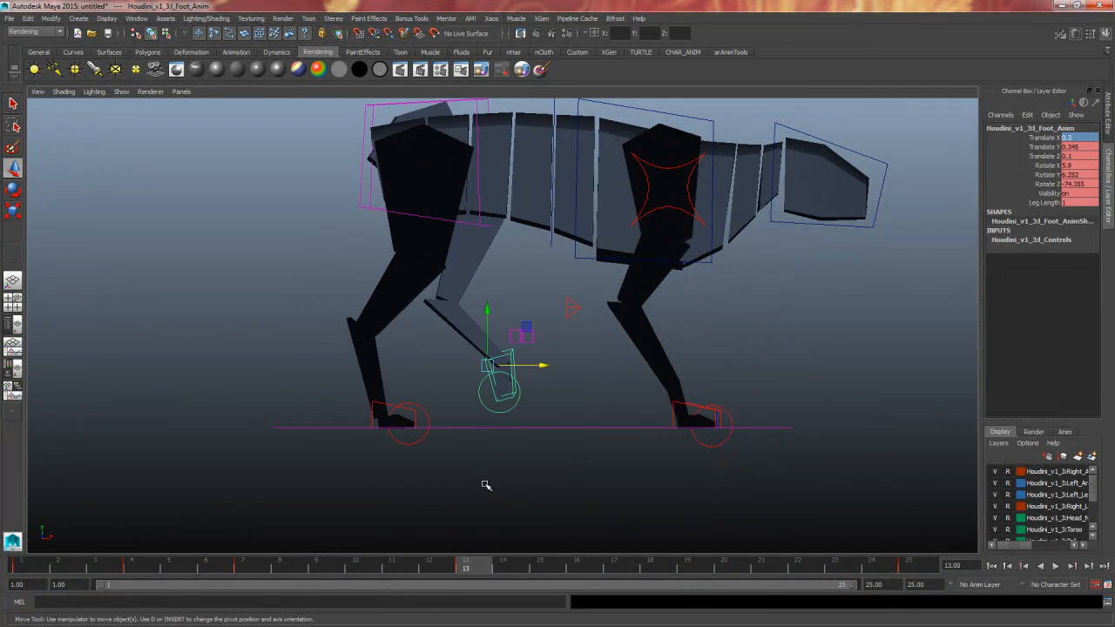
key(comma)
- In the side view, select all of the rig's controls, key them at frame 10 and compare the pose with frame 4
click(354, 568)
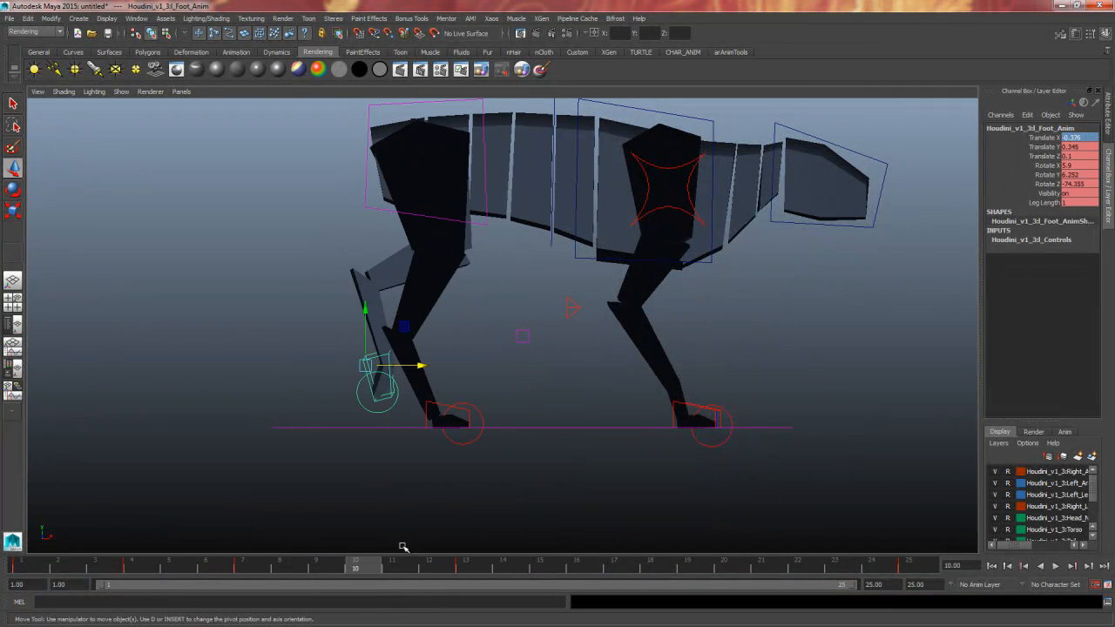
scroll(549, 461, down, 5)
drag(304, 166, 499, 433)
click(130, 568)
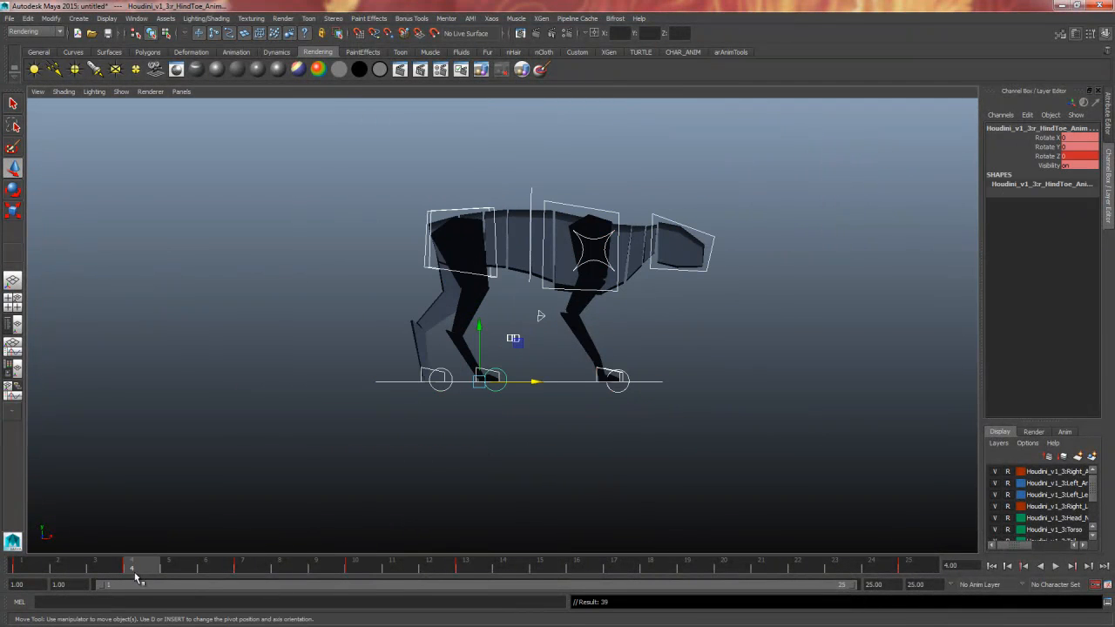
click(354, 568)
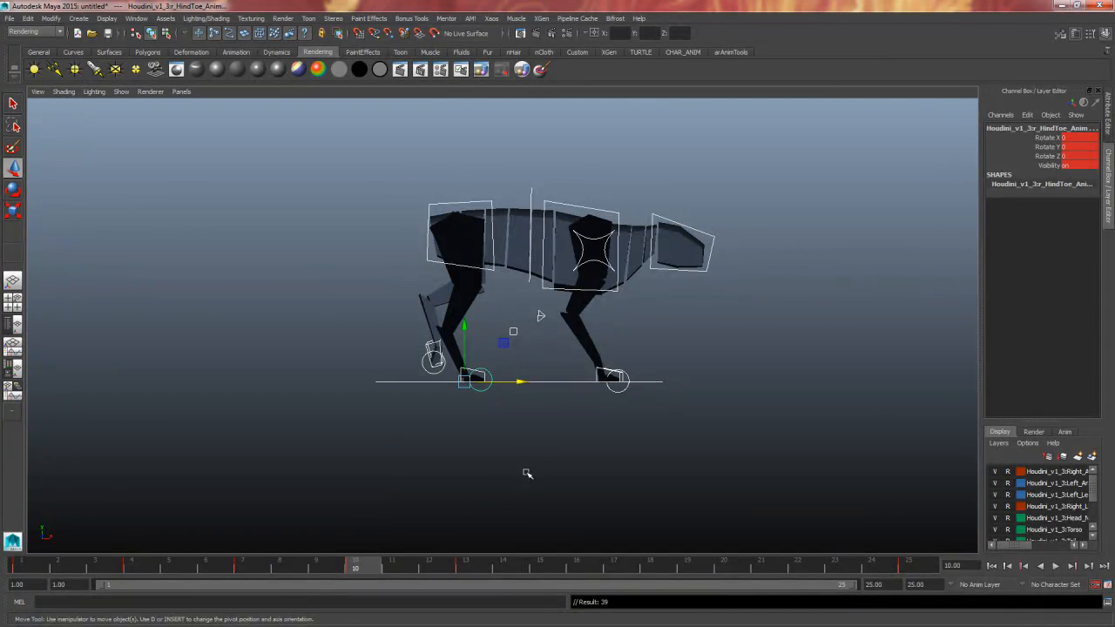
- Compare the right hind foot at frames 7, 10 and 13, and set its control's Translate X to -0.15 at frame 10
alt+middle_drag(525, 473, 491, 491)
alt+right_drag(491, 490, 656, 480)
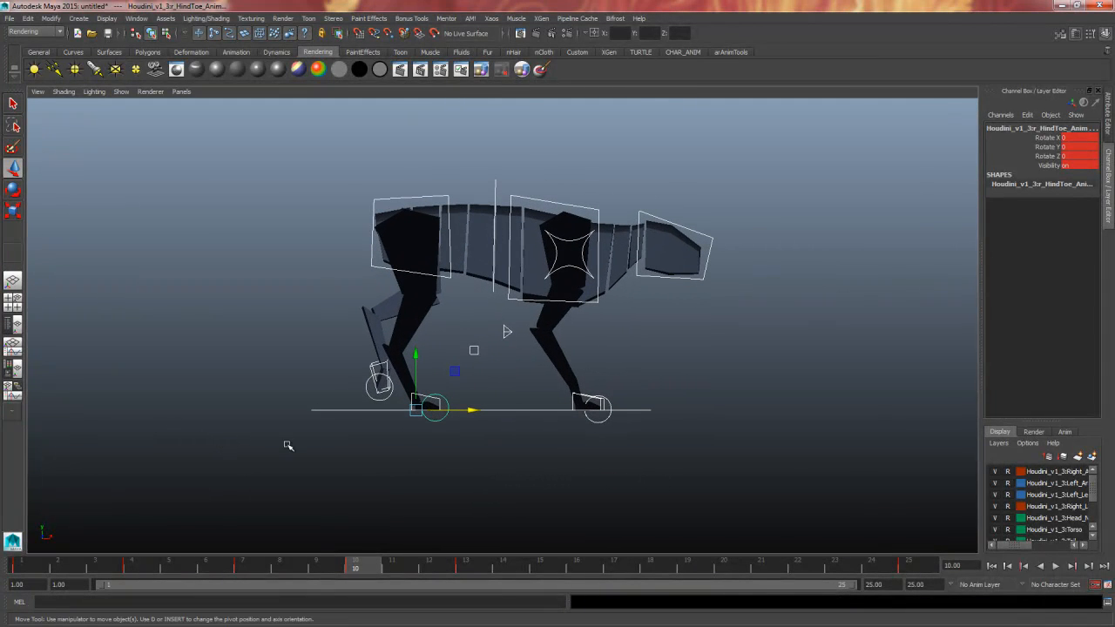
click(239, 458)
click(418, 403)
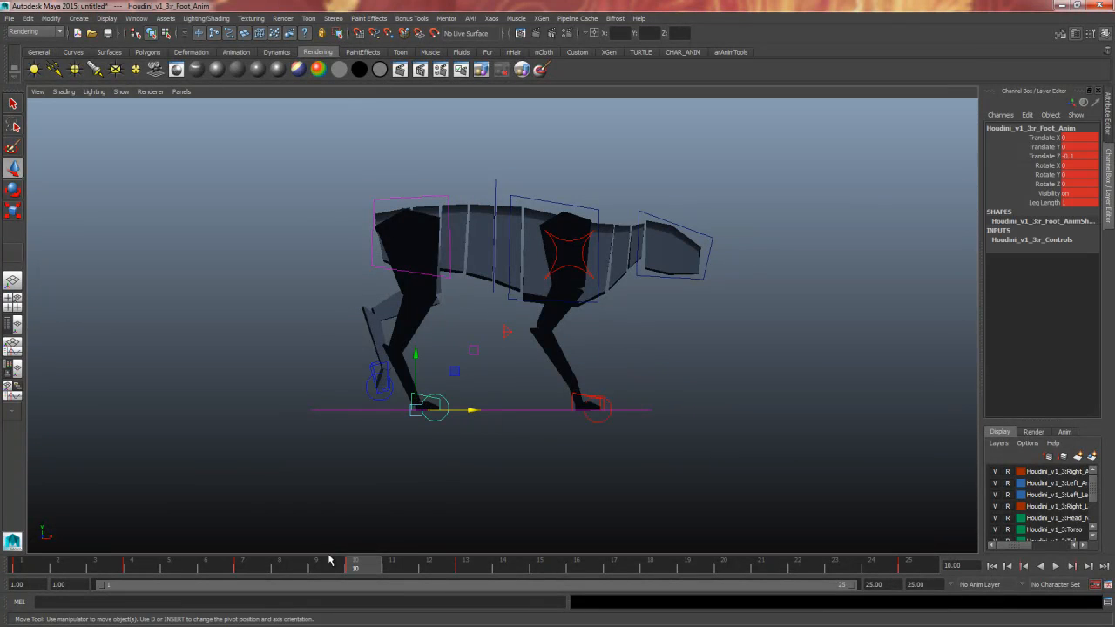
drag(243, 567, 461, 569)
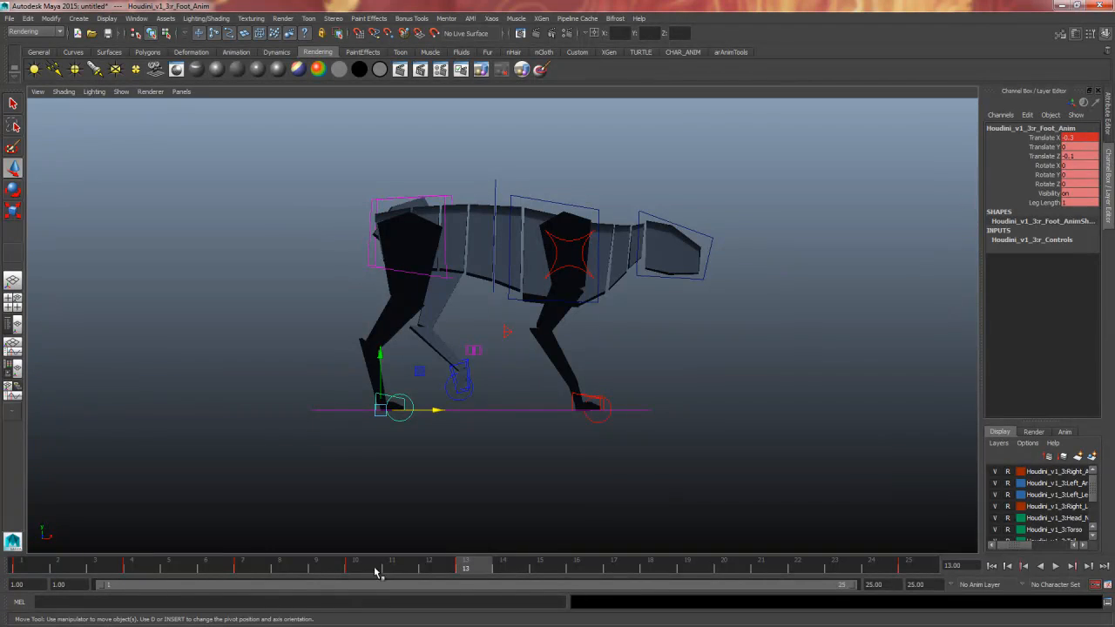
click(240, 568)
click(365, 567)
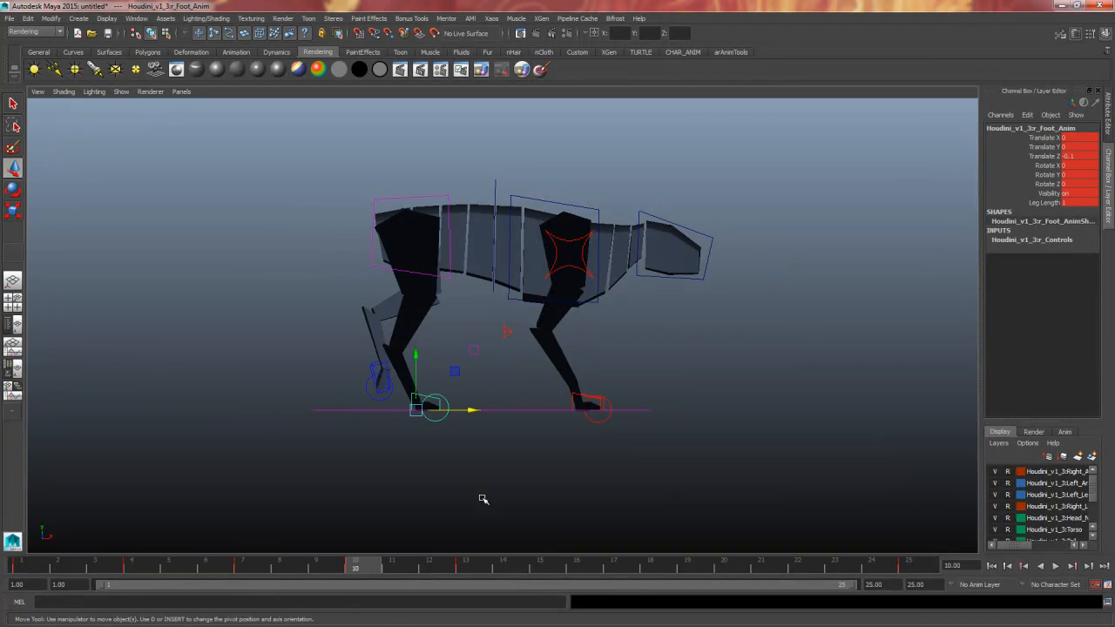
click(1062, 136)
key(Return)
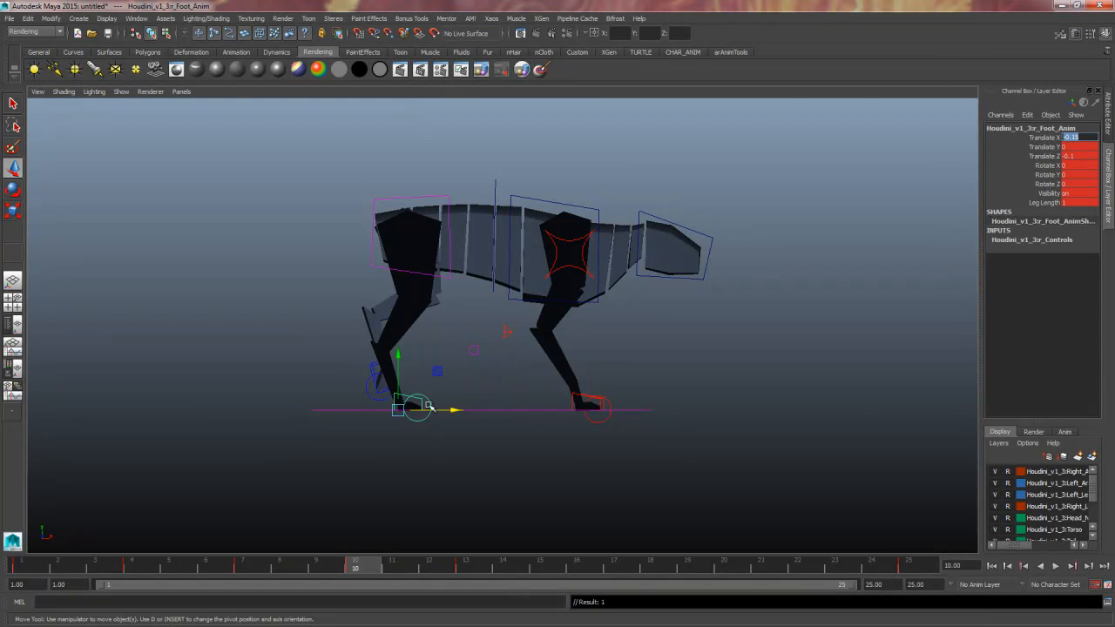
- Raise the hip control at frame 10 by setting its Translate Y to 0.06, using frame 4 as reference
click(446, 237)
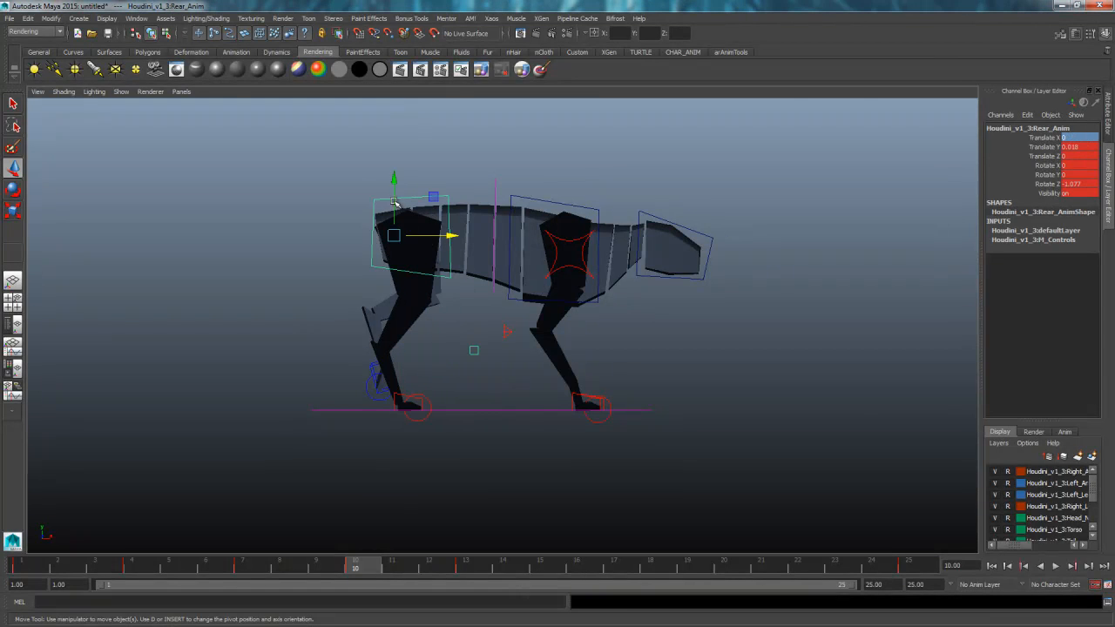
drag(394, 180, 394, 171)
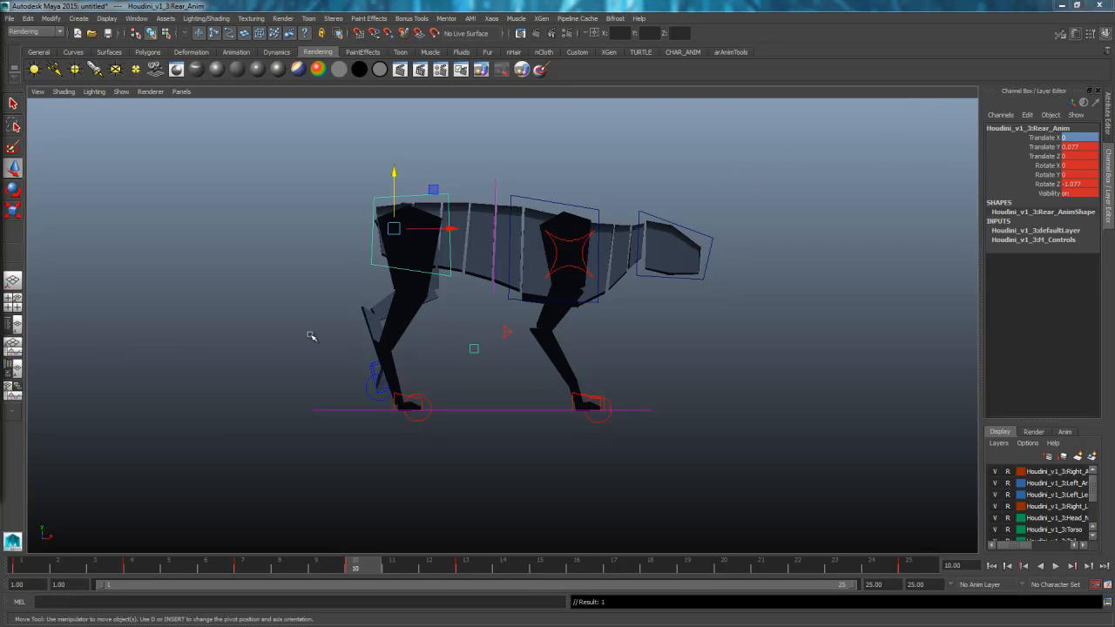
click(132, 567)
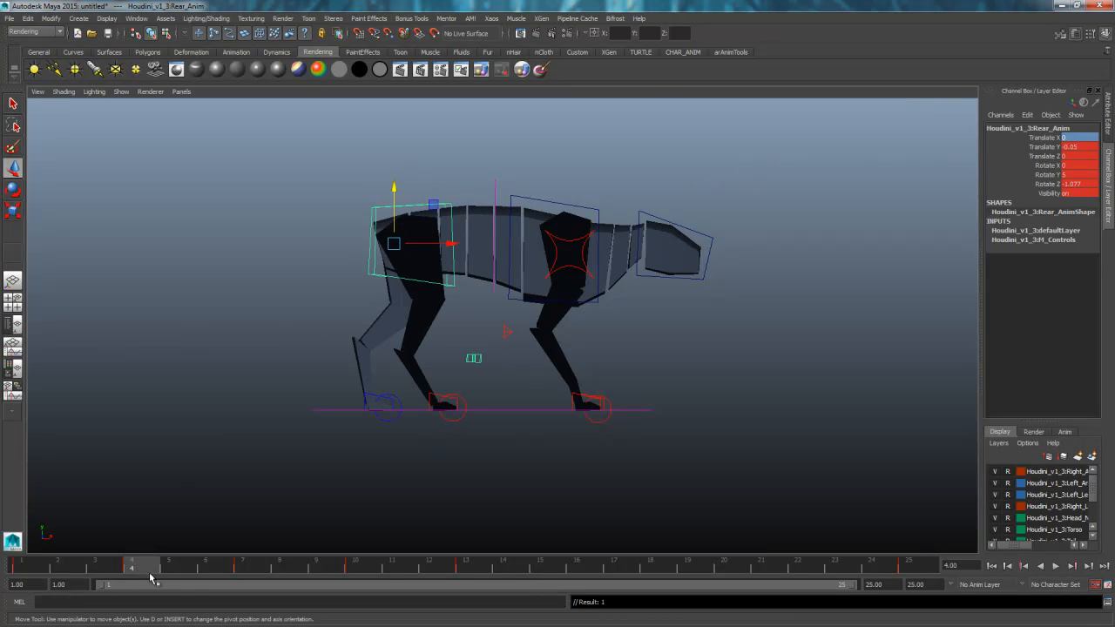
click(361, 572)
double_click(1076, 146)
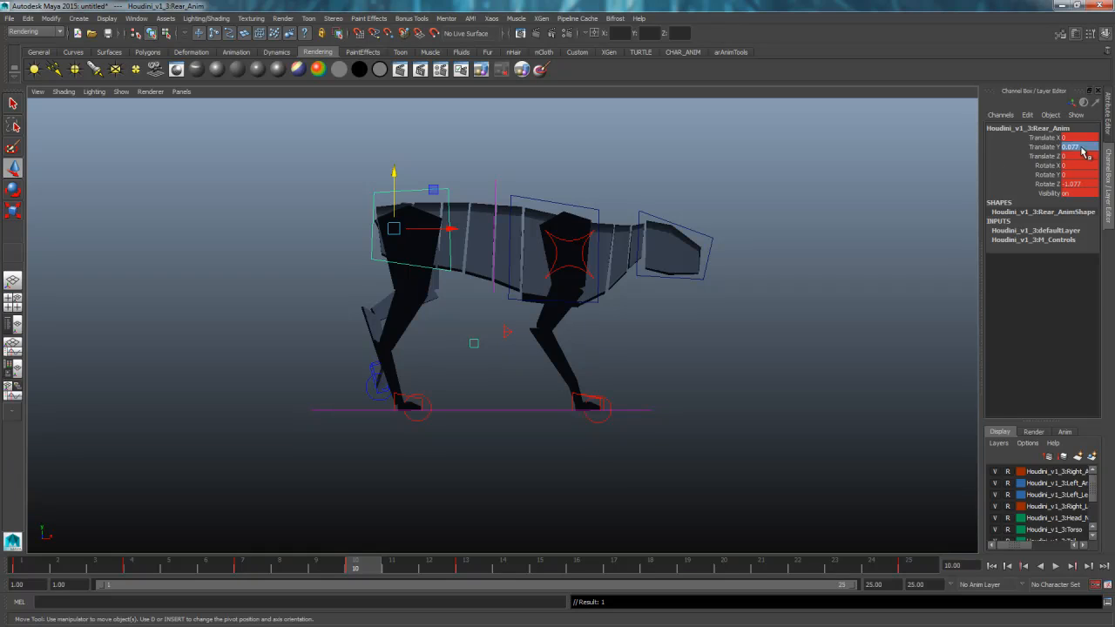
text(0.05)
key(Return)
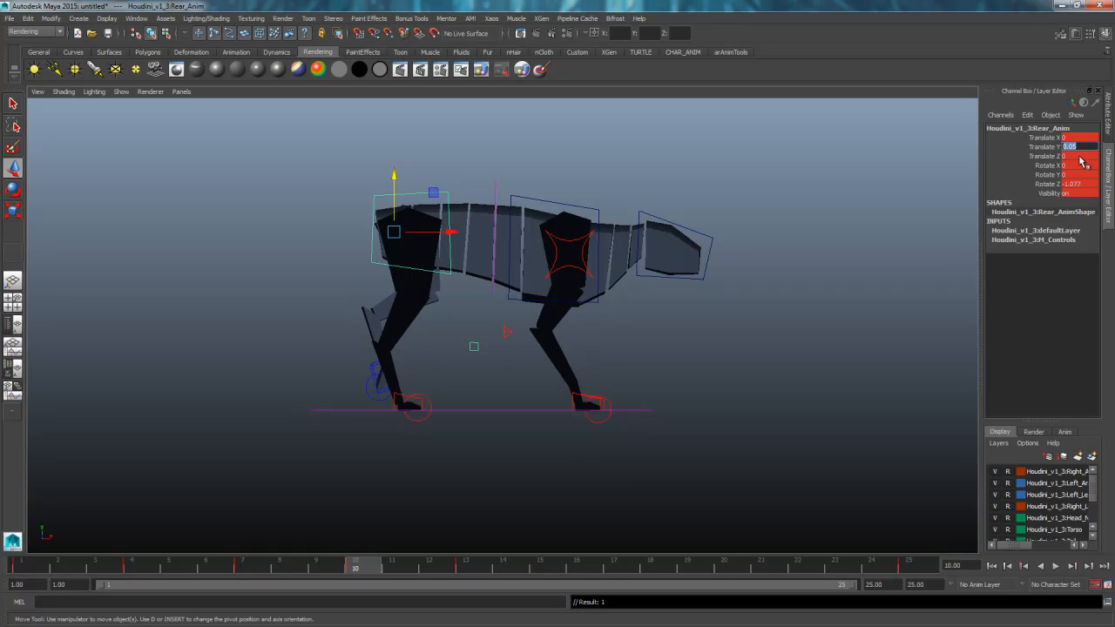
text(6)
key(Return)
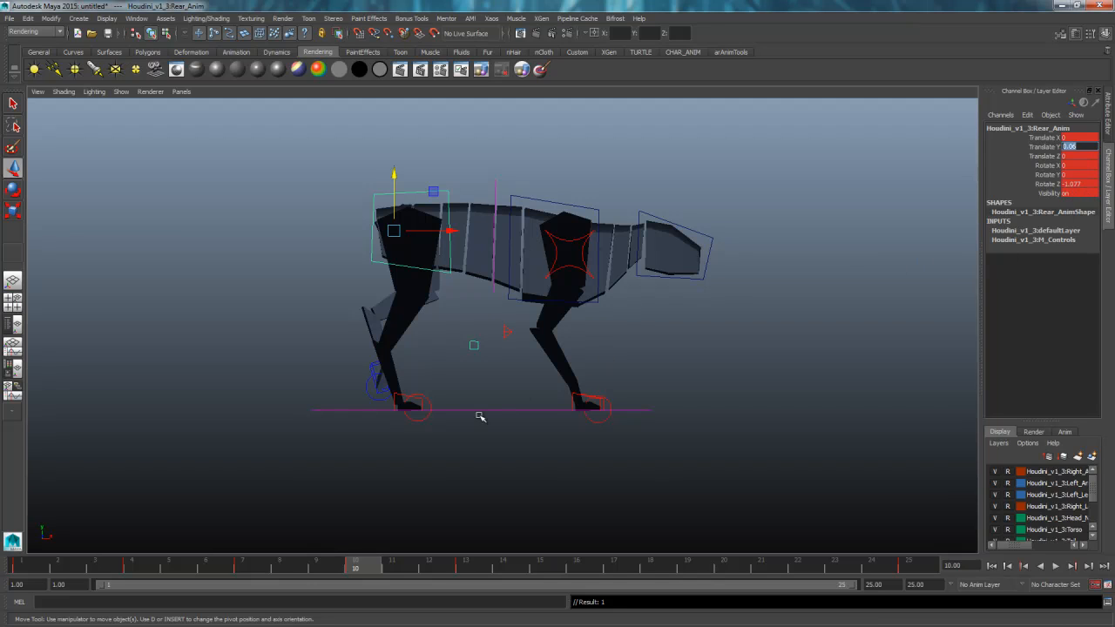
- Review the hind leg poses at frames 7 and 13 in the side view
click(247, 567)
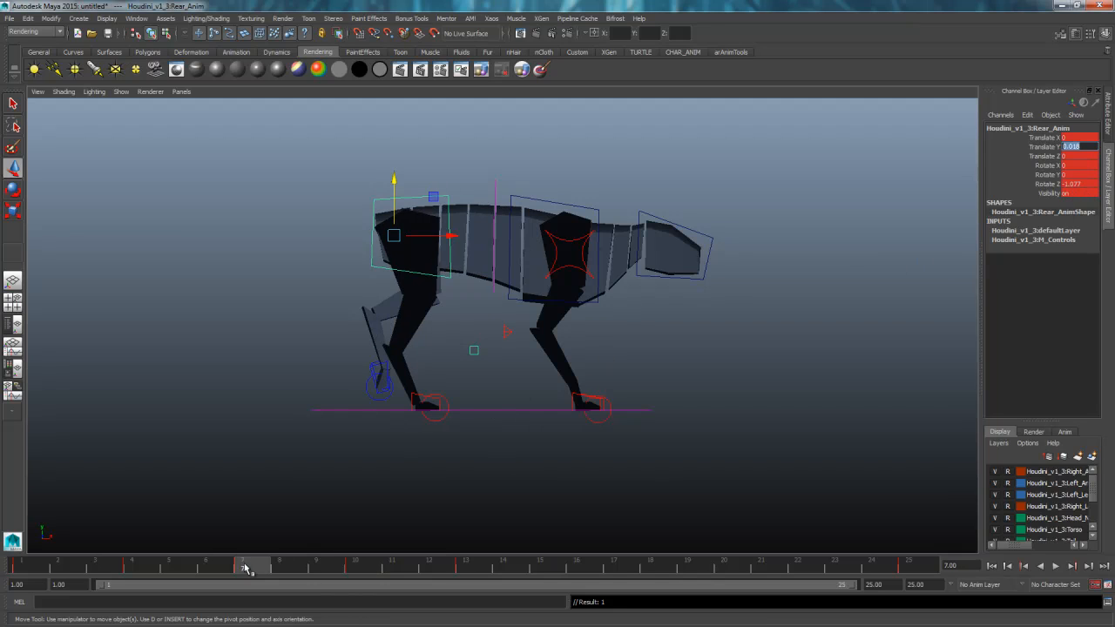
click(468, 567)
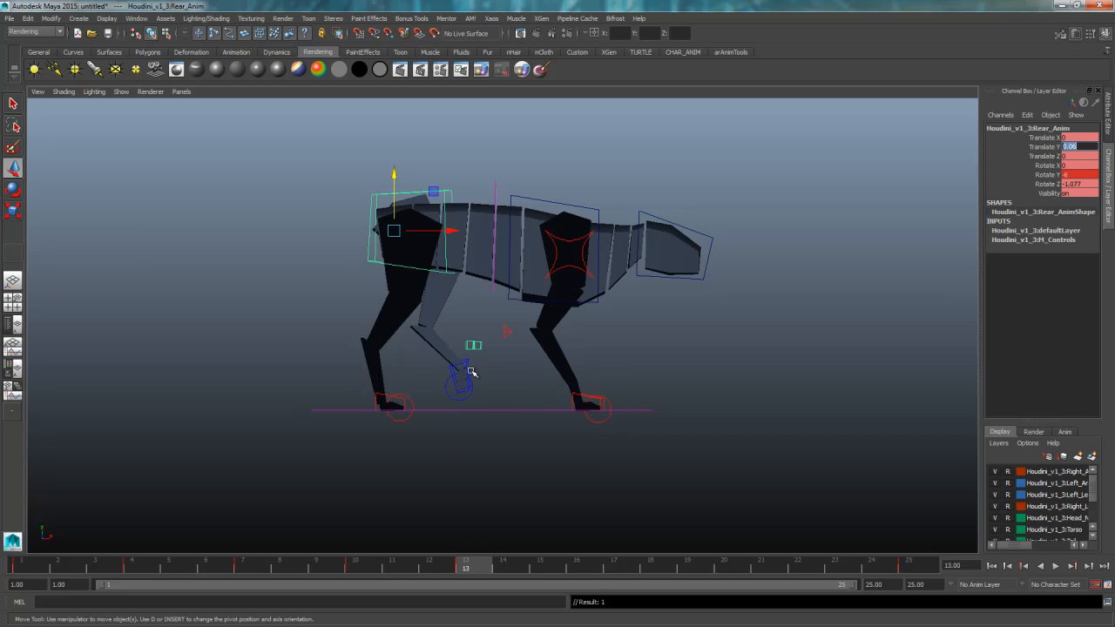
drag(475, 373, 442, 410)
key(ctrl+z)
click(459, 404)
click(338, 440)
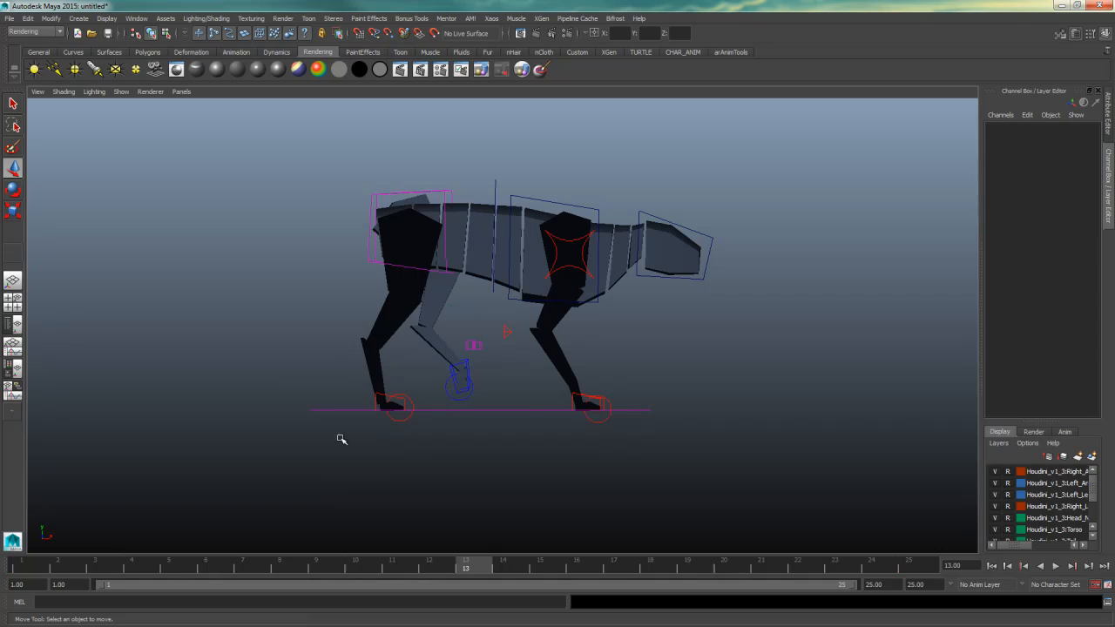
drag(338, 441, 510, 359)
click(411, 514)
- Adjust the hip control's Rotate Y at frame 10, using its rotation at frames 7 and 13 as reference
click(357, 568)
click(372, 217)
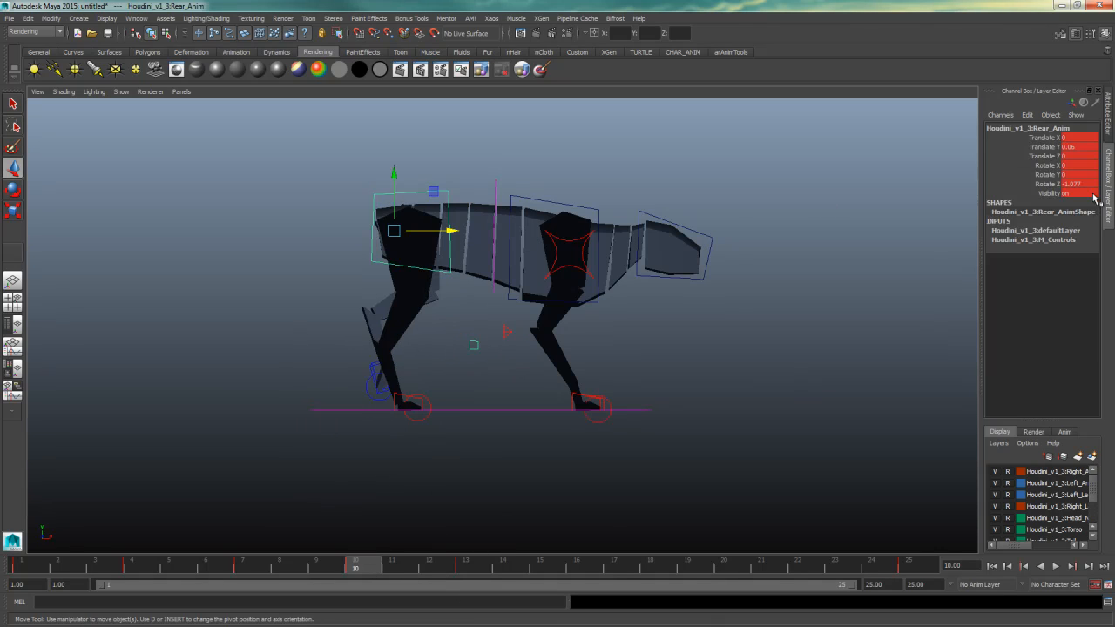
click(1078, 174)
click(244, 568)
click(463, 567)
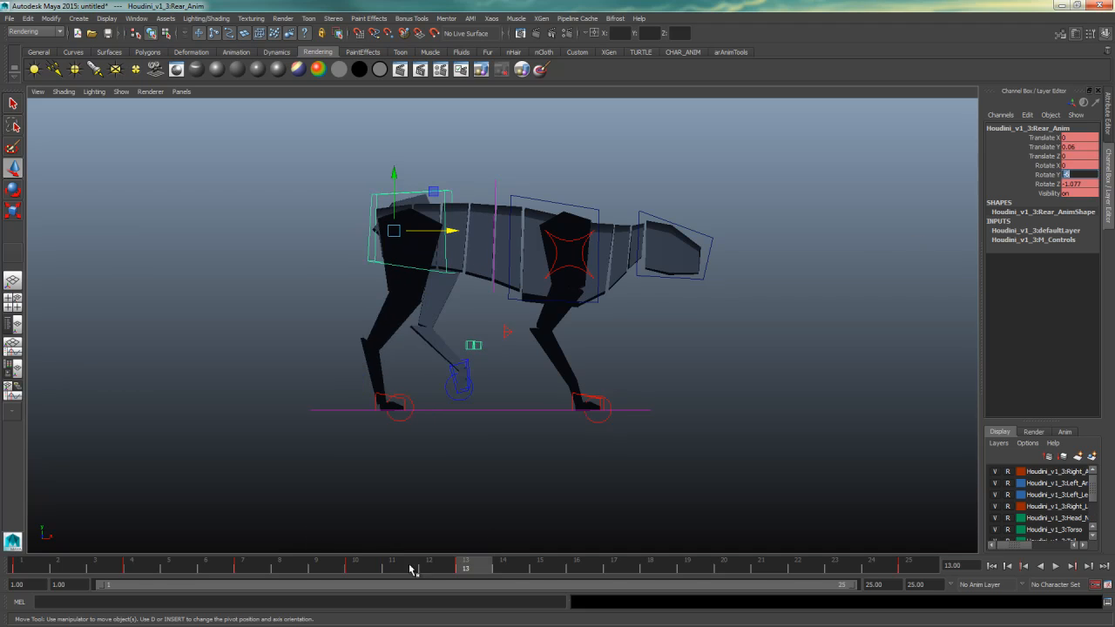
click(356, 568)
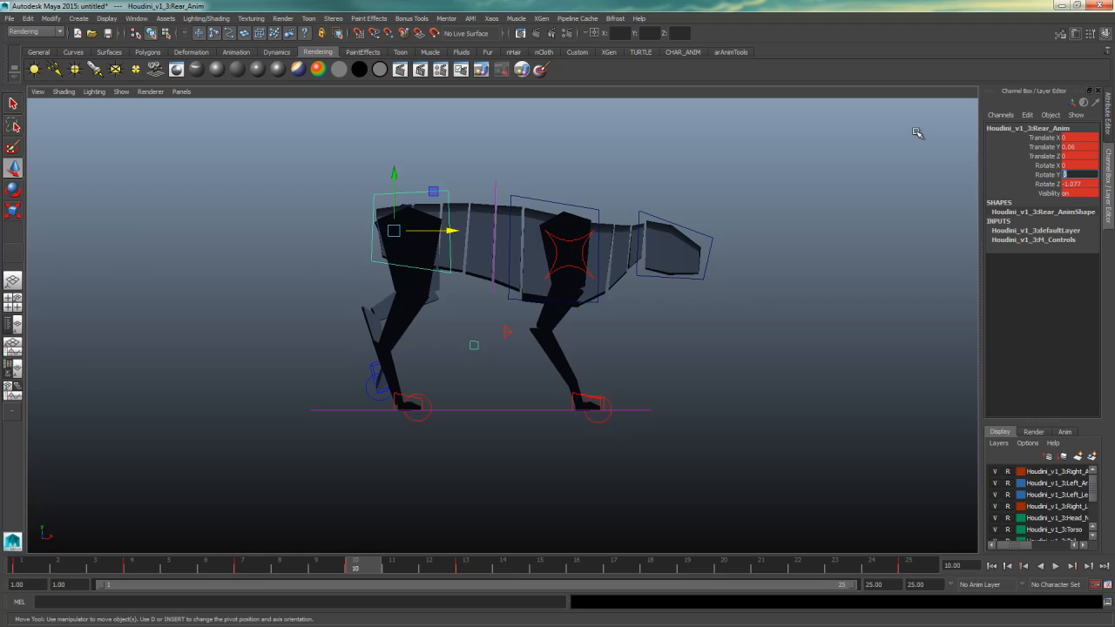
click(467, 568)
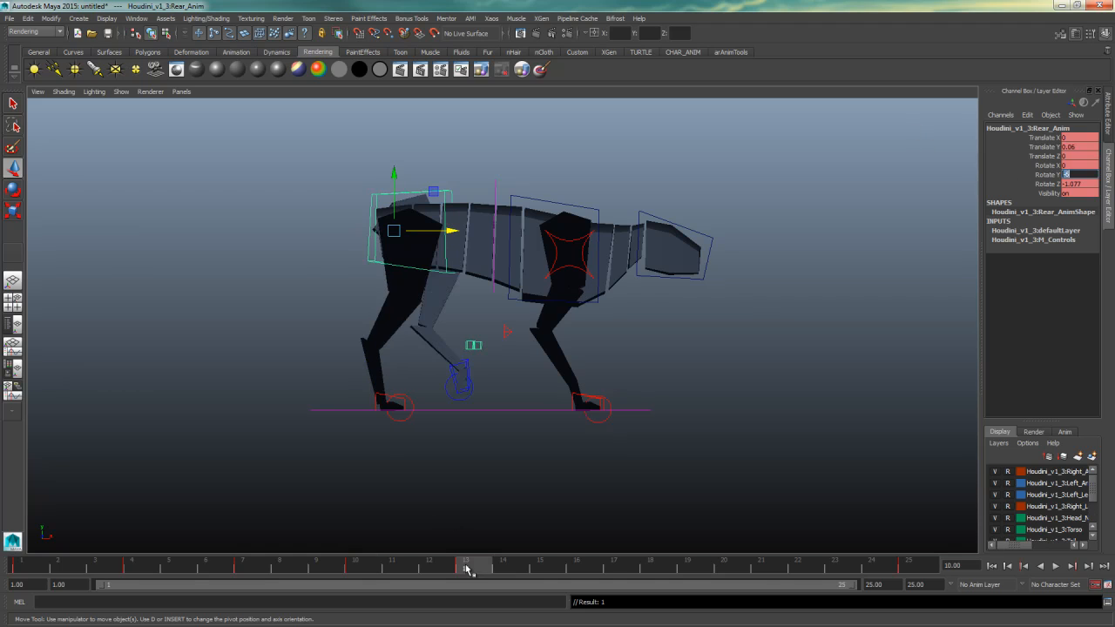
- Compare the left hind foot control's pose at frame 13 with frames 4 and 1
click(464, 370)
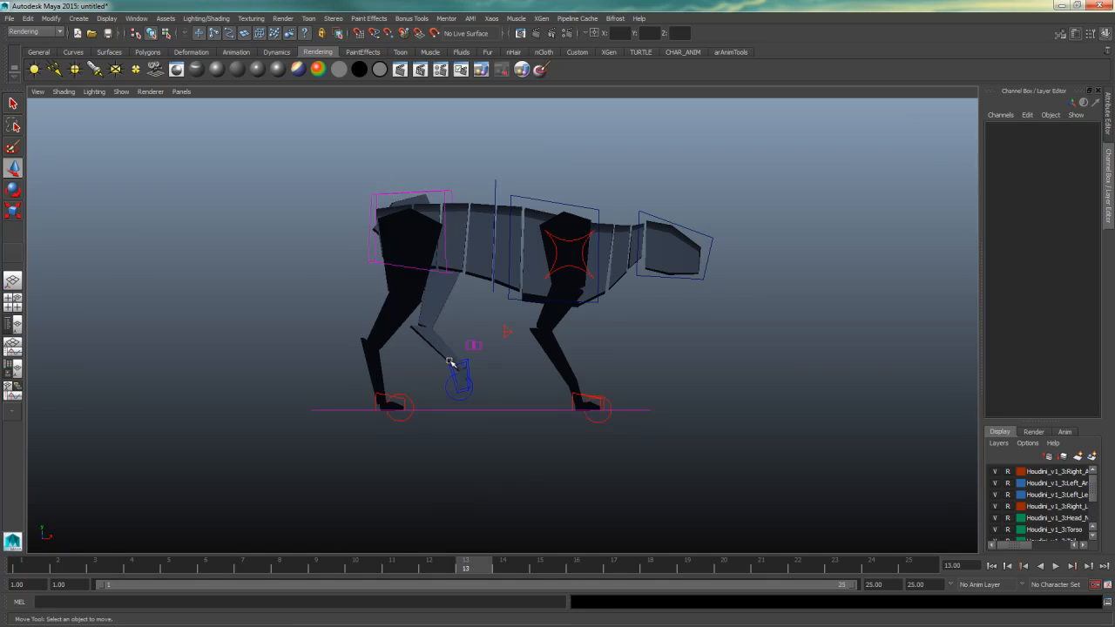
click(459, 372)
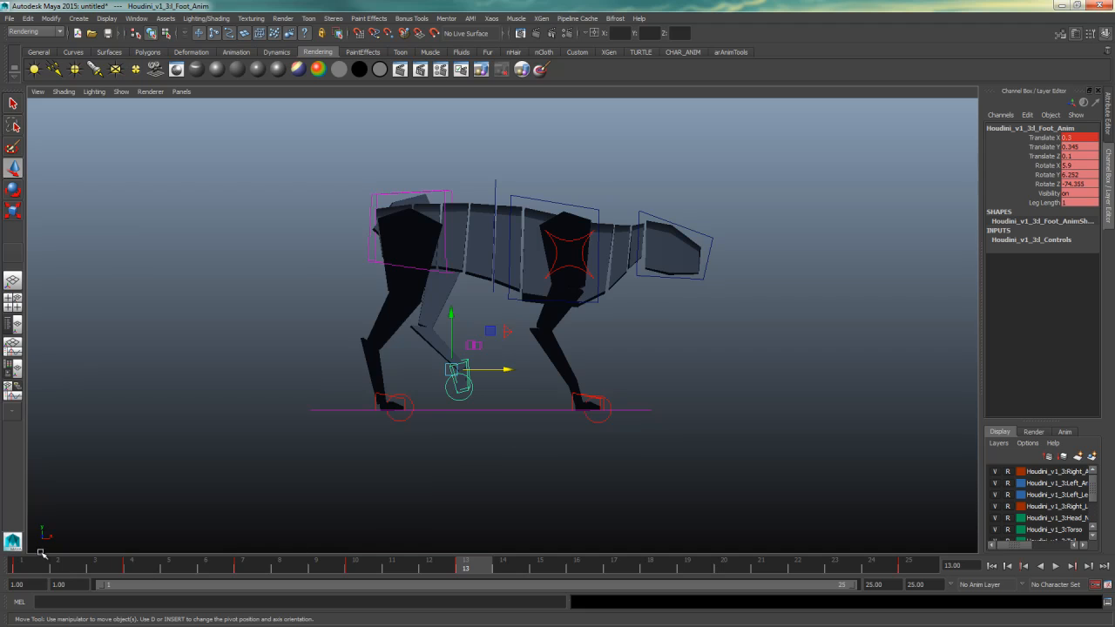
drag(41, 554, 3, 566)
click(133, 568)
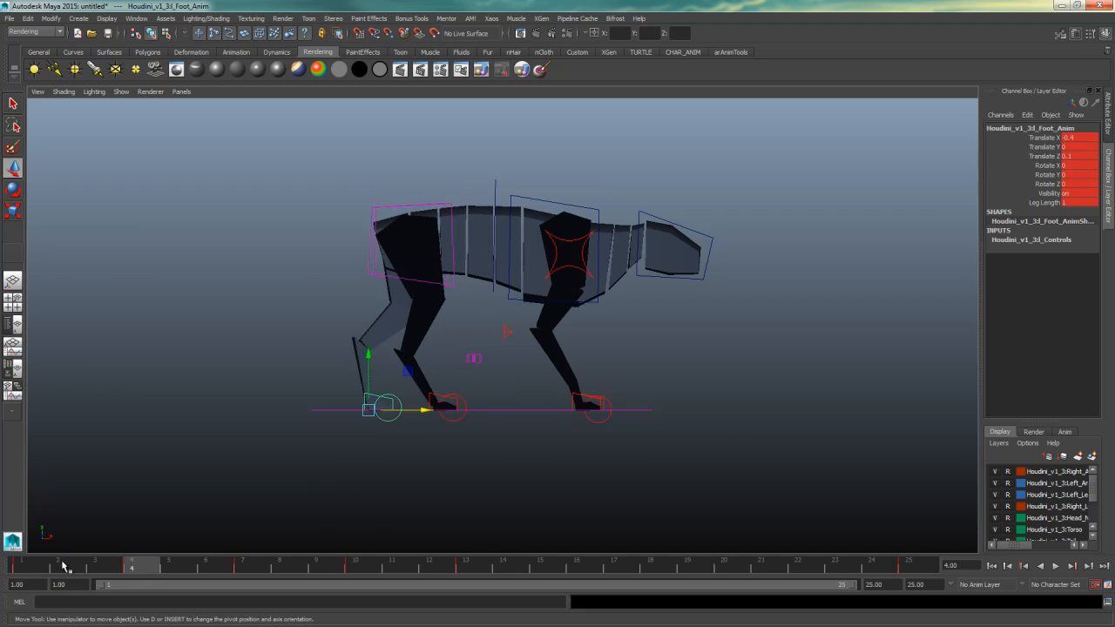
click(27, 567)
- In the perspective view, select the right hind foot and toe controls at frame 1 and copy their keys
click(452, 476)
key(space)
key(space)
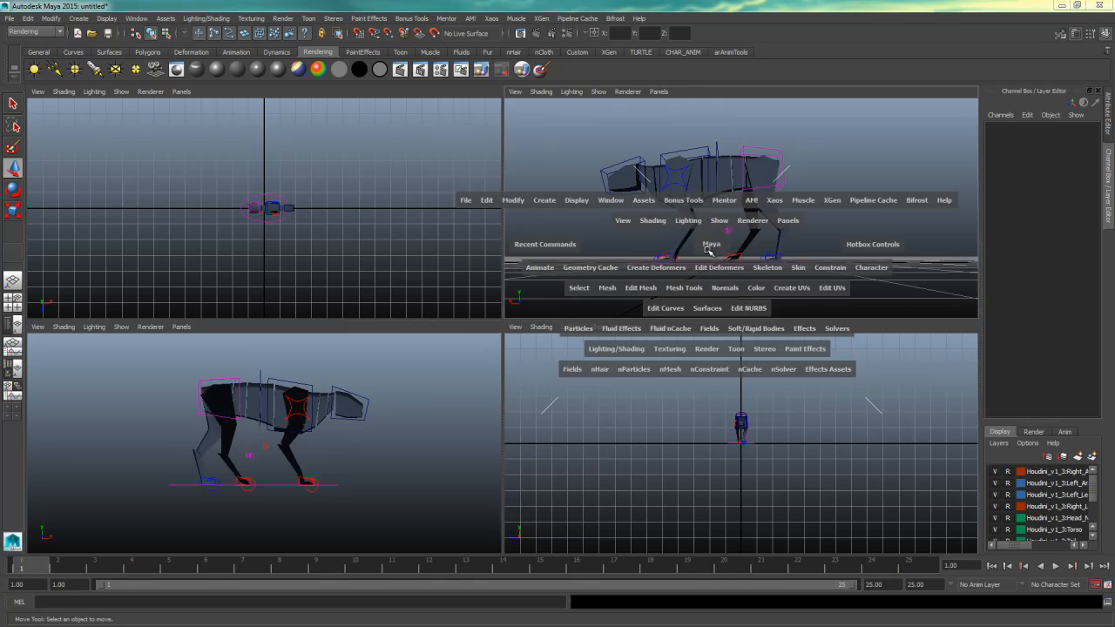
alt+drag(625, 388, 600, 409)
alt+middle_drag(600, 409, 612, 400)
alt+right_drag(612, 400, 699, 418)
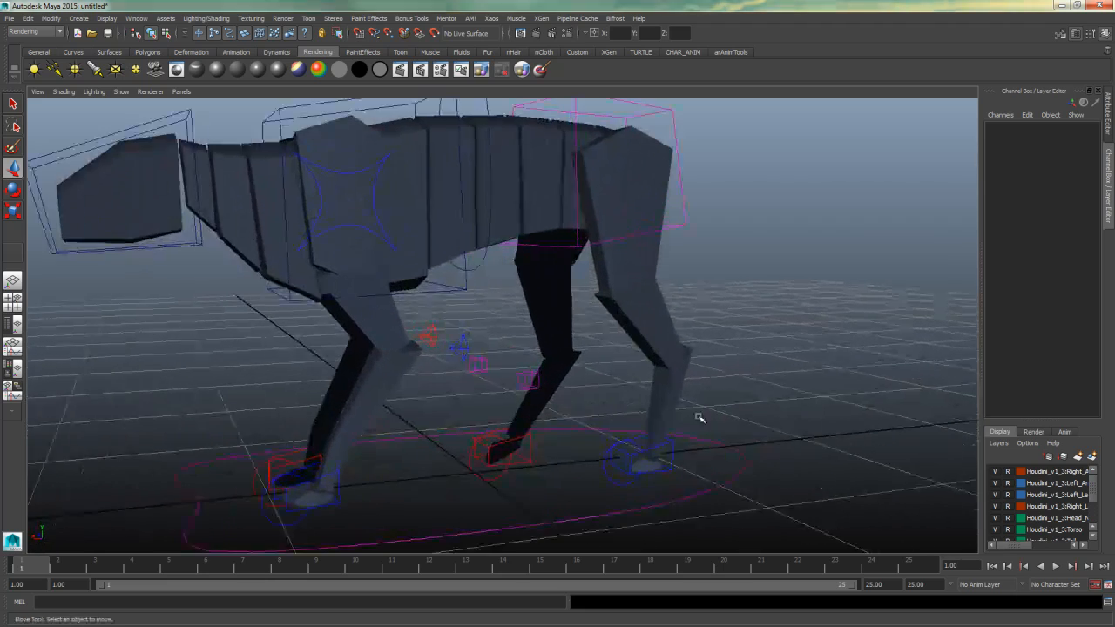
alt+middle_drag(699, 418, 662, 391)
key(q)
alt+drag(515, 437, 486, 449)
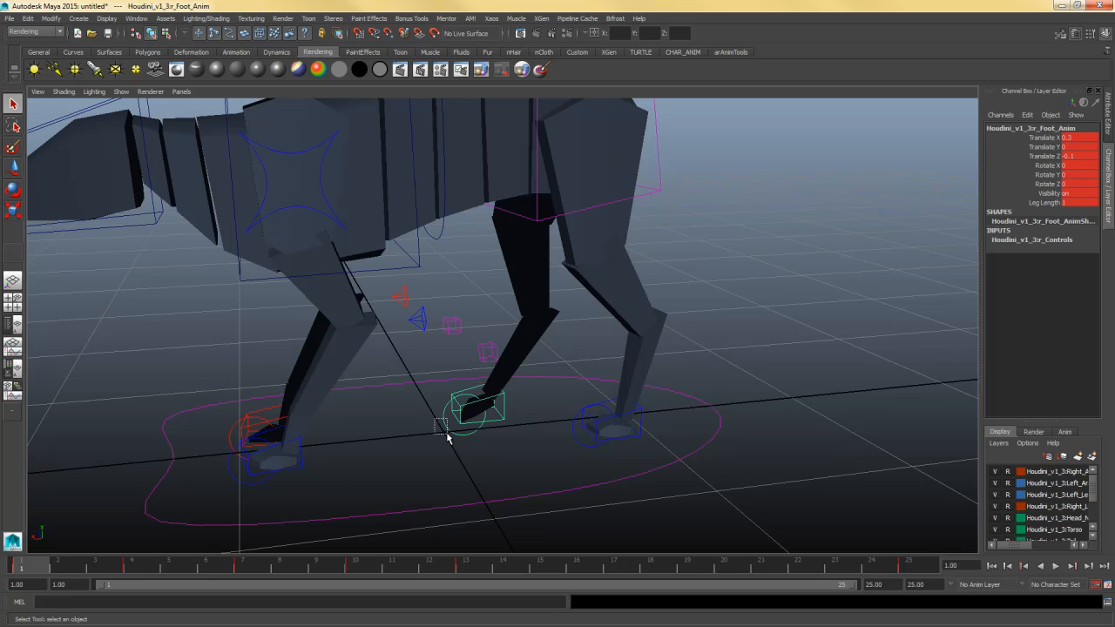
click(450, 425)
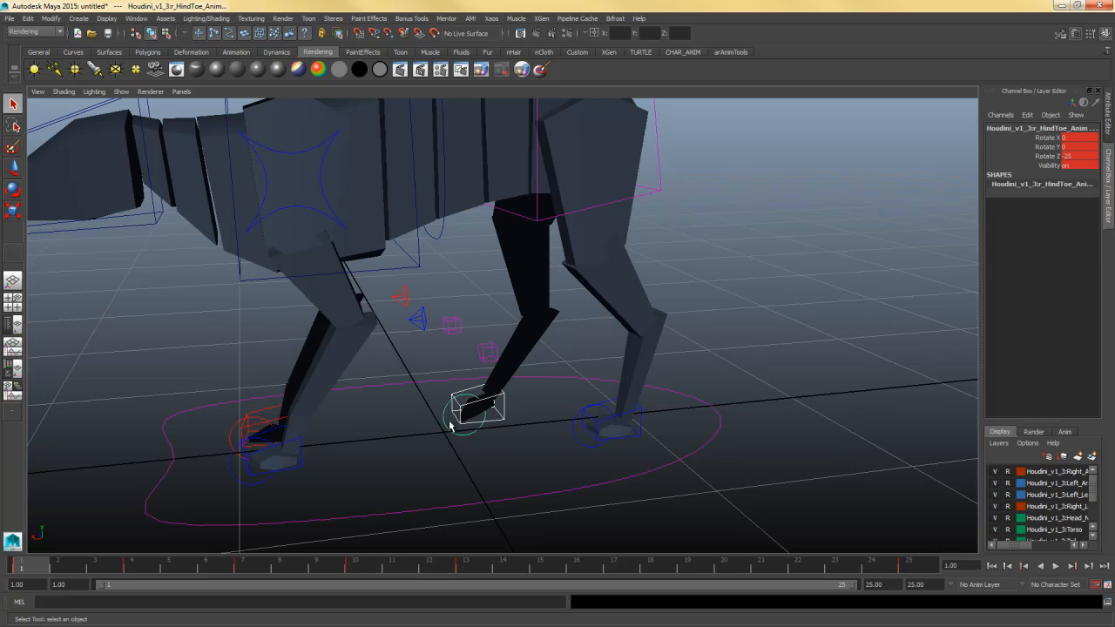
right_click(22, 568)
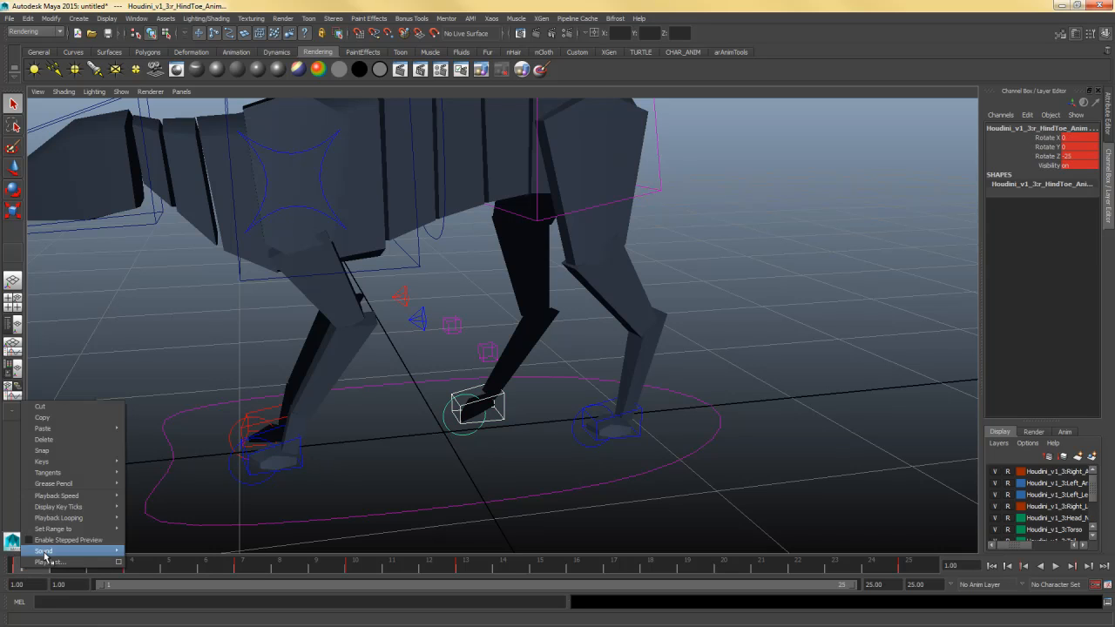
click(69, 419)
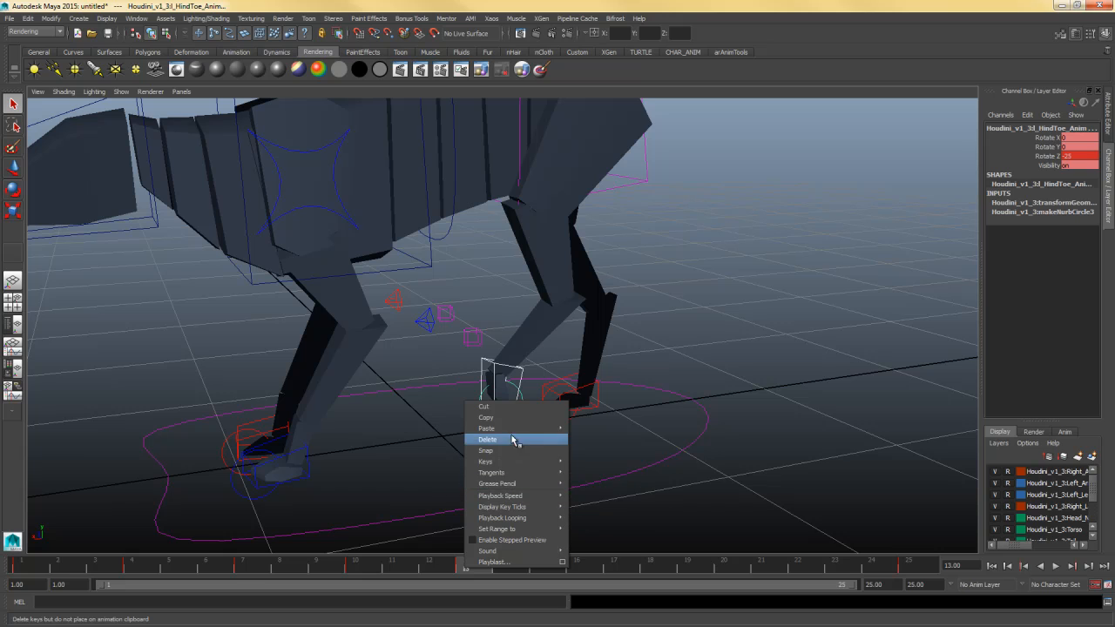
- Paste the copied keys onto the left hind foot and toe controls at frame 13
mouse_move(548, 428)
click(585, 432)
alt+drag(600, 457, 414, 379)
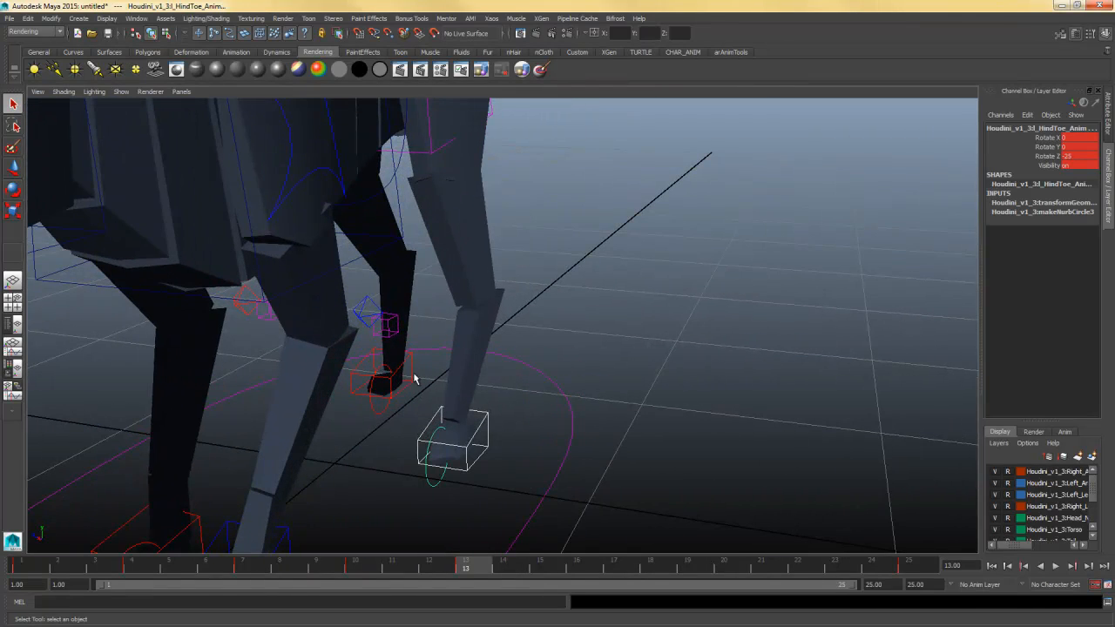
- Correct the left hind foot's sideways placement at frame 13 by setting its control's Translate Z to 0.1
alt+drag(495, 463, 517, 455)
click(507, 454)
key(w)
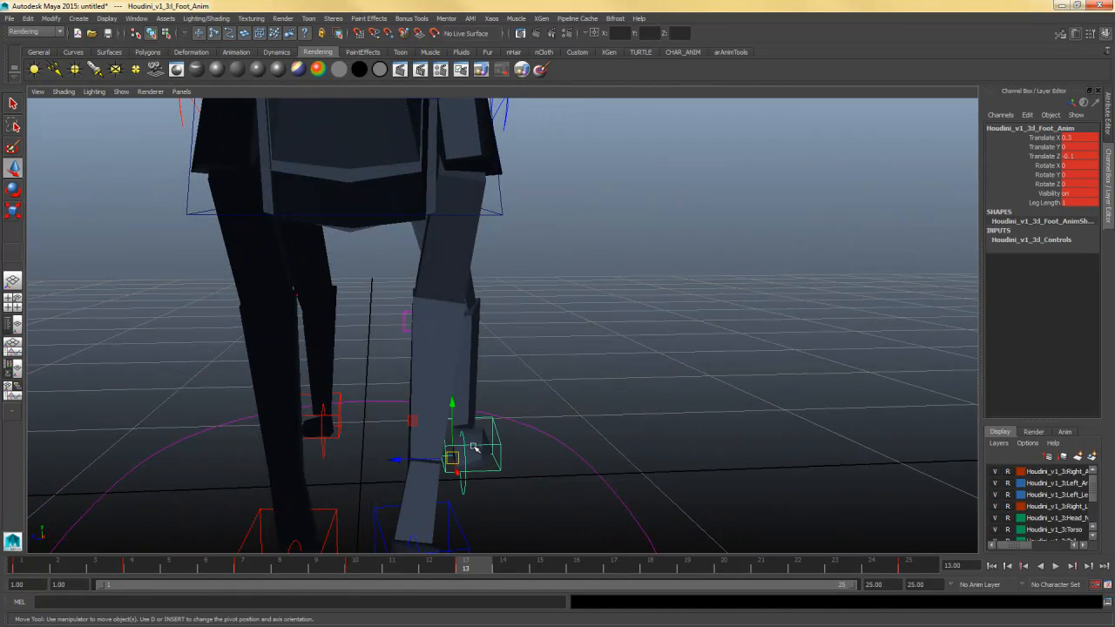
drag(402, 458, 439, 456)
key(ctrl+z)
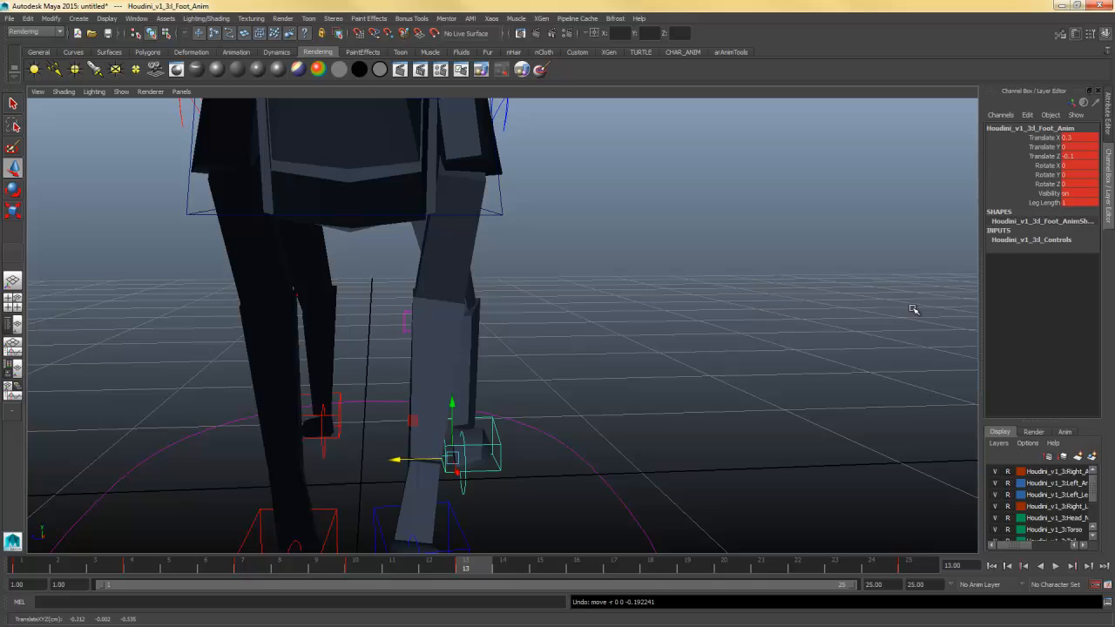
double_click(1074, 156)
text(0)
key(Return)
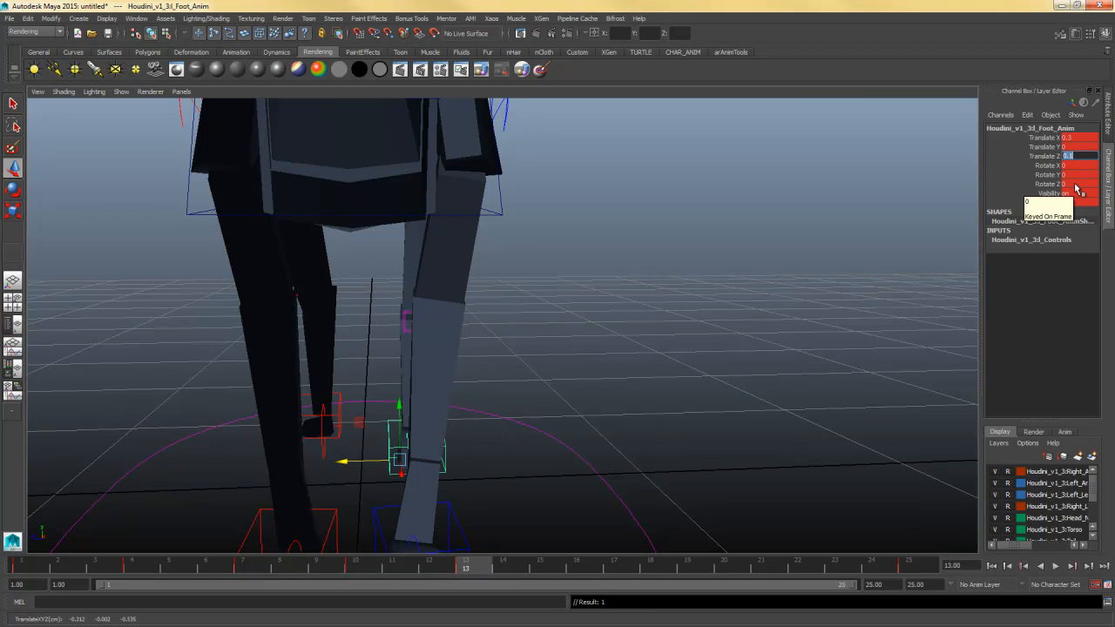
- Select all of the rig's controls and key them at frame 13
alt+drag(683, 361, 602, 363)
alt+right_drag(656, 369, 530, 406)
alt+drag(530, 406, 501, 420)
alt+right_drag(501, 420, 383, 421)
drag(642, 153, 228, 451)
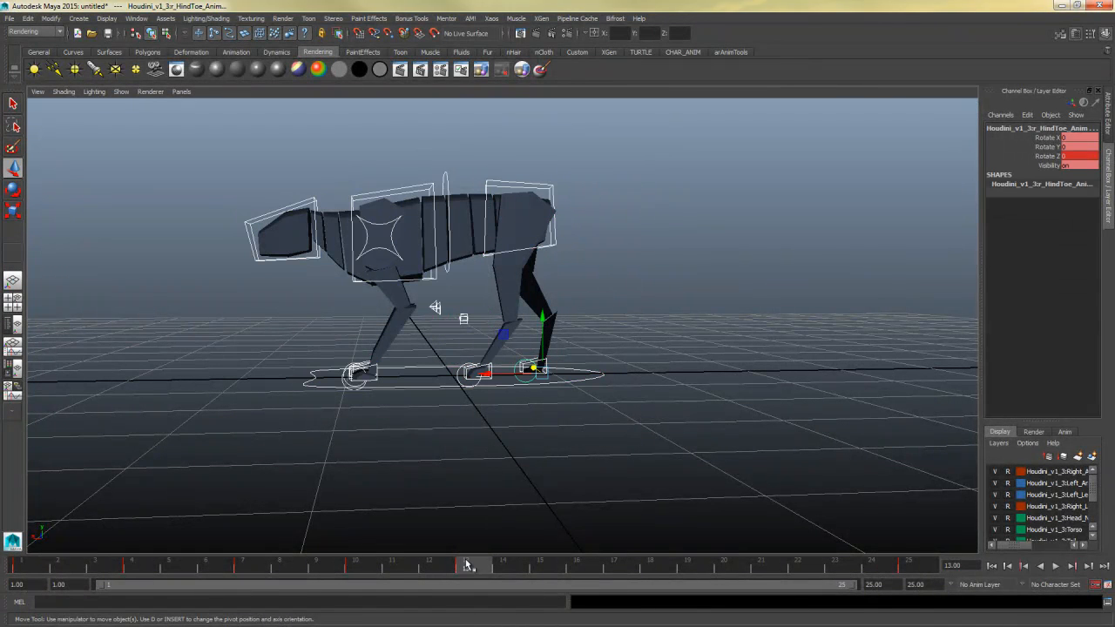
key(s)
- At frame 10, move the left hind foot forward in the side view and set its Translate X to -0.05
click(366, 570)
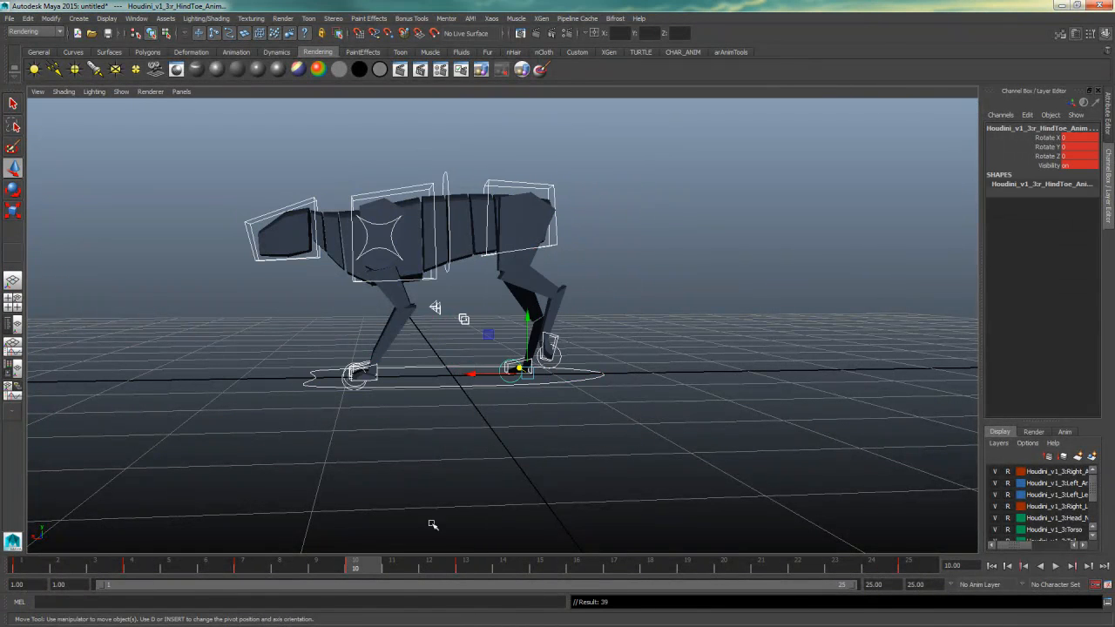
alt+drag(427, 525, 659, 467)
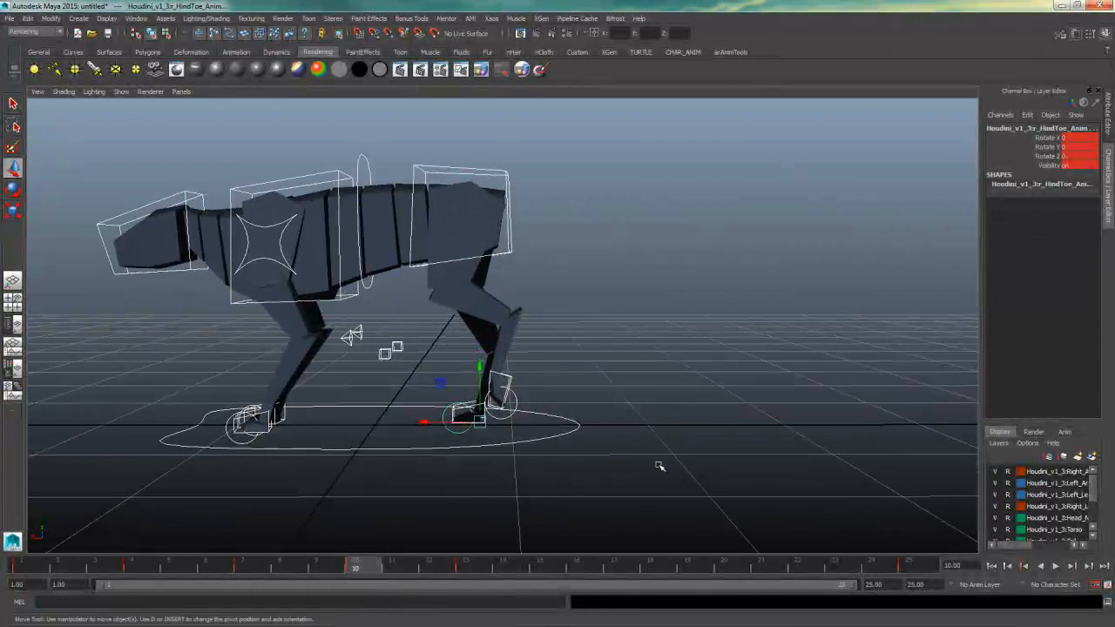
click(629, 397)
click(512, 383)
alt+drag(514, 387, 592, 372)
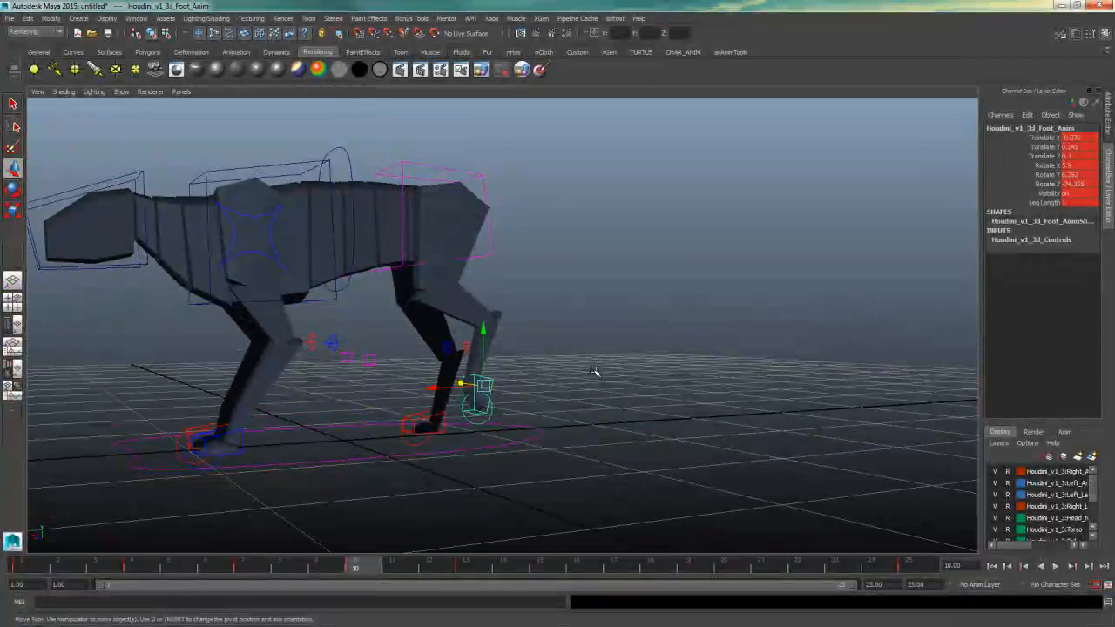
alt+drag(584, 331, 615, 341)
key(space)
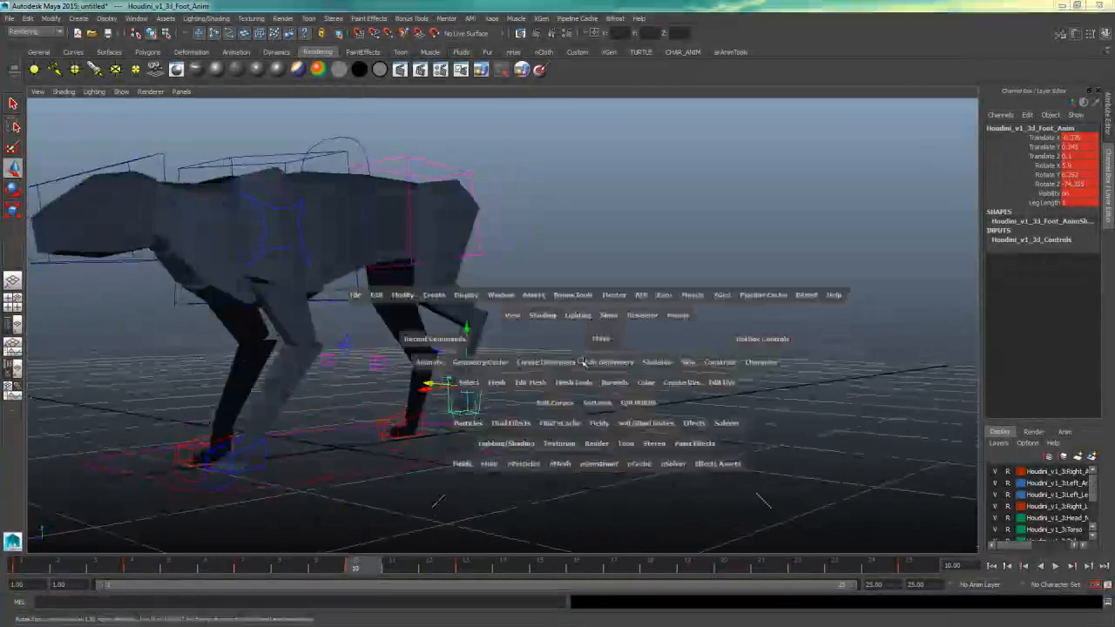
key(space)
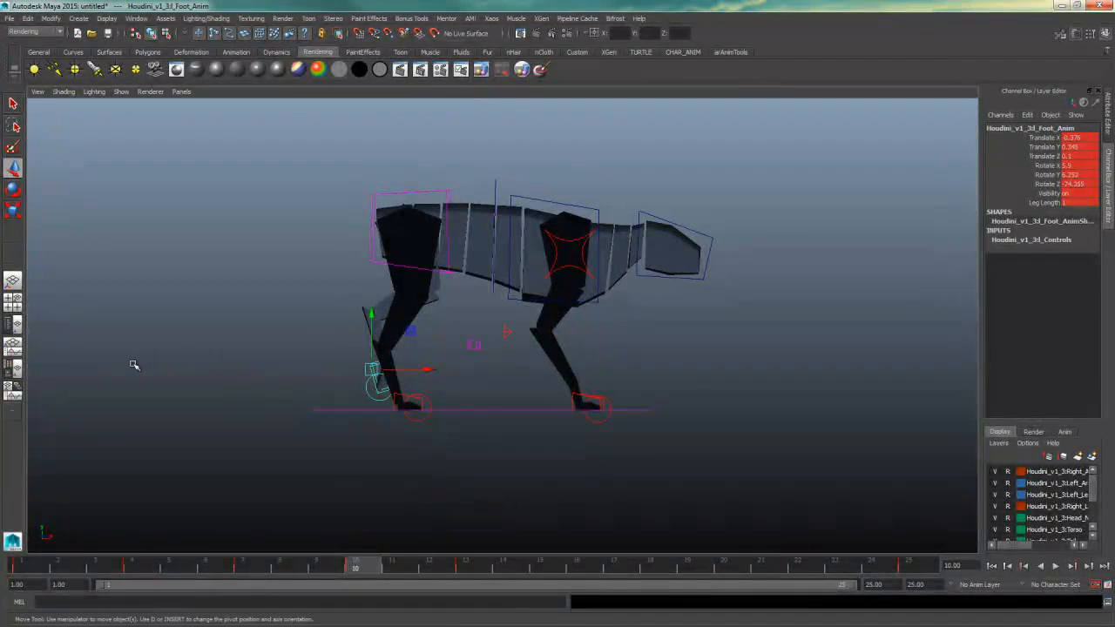
drag(426, 371, 478, 369)
key(s)
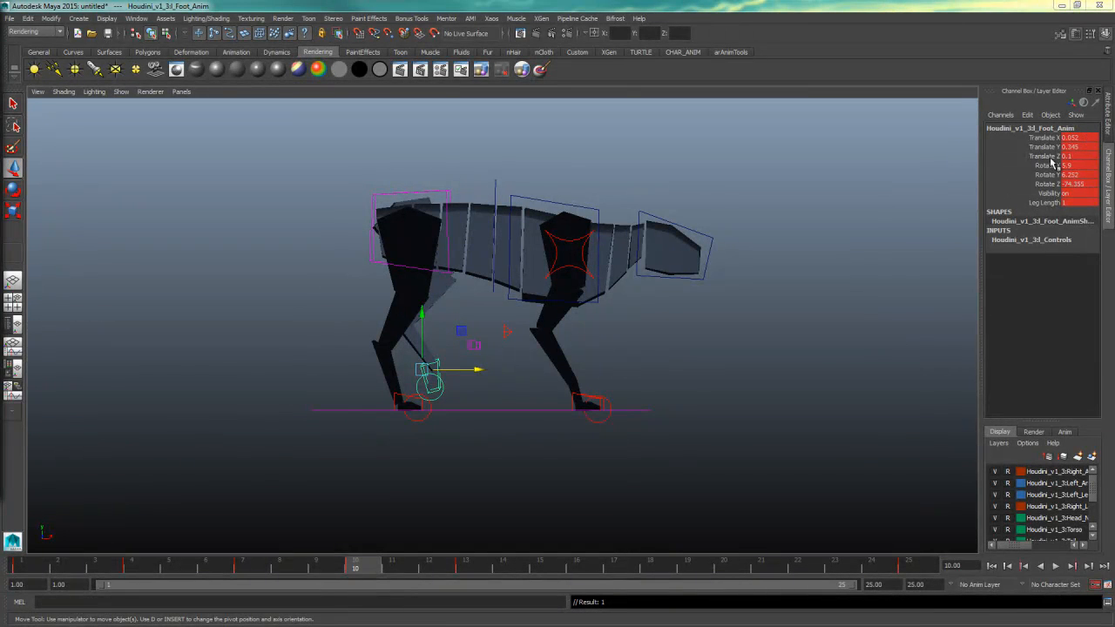
drag(478, 369, 465, 371)
click(1086, 138)
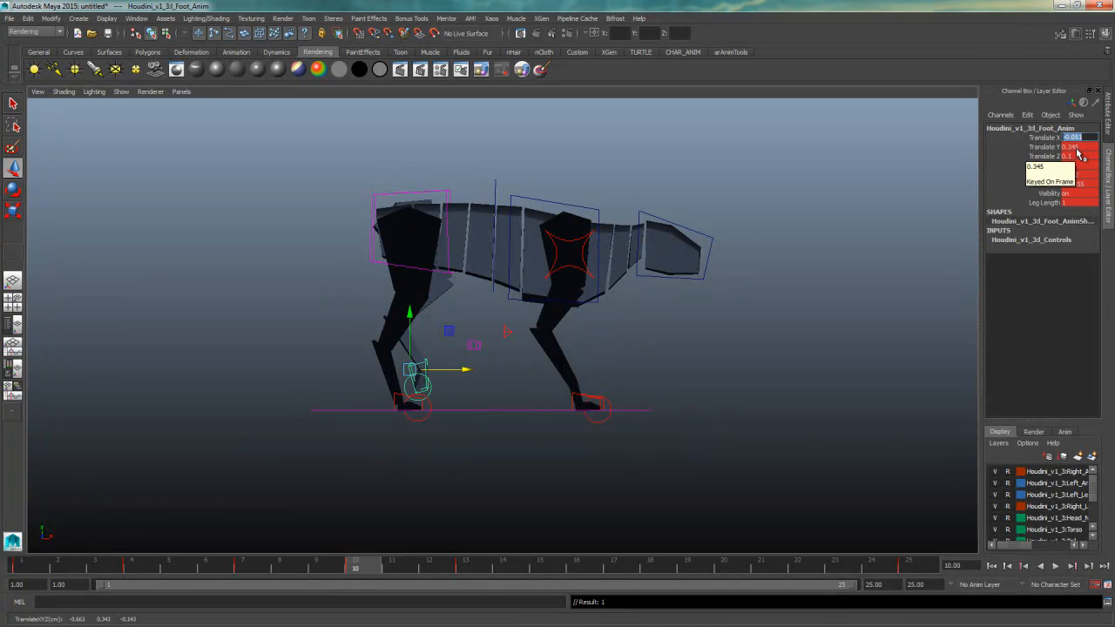
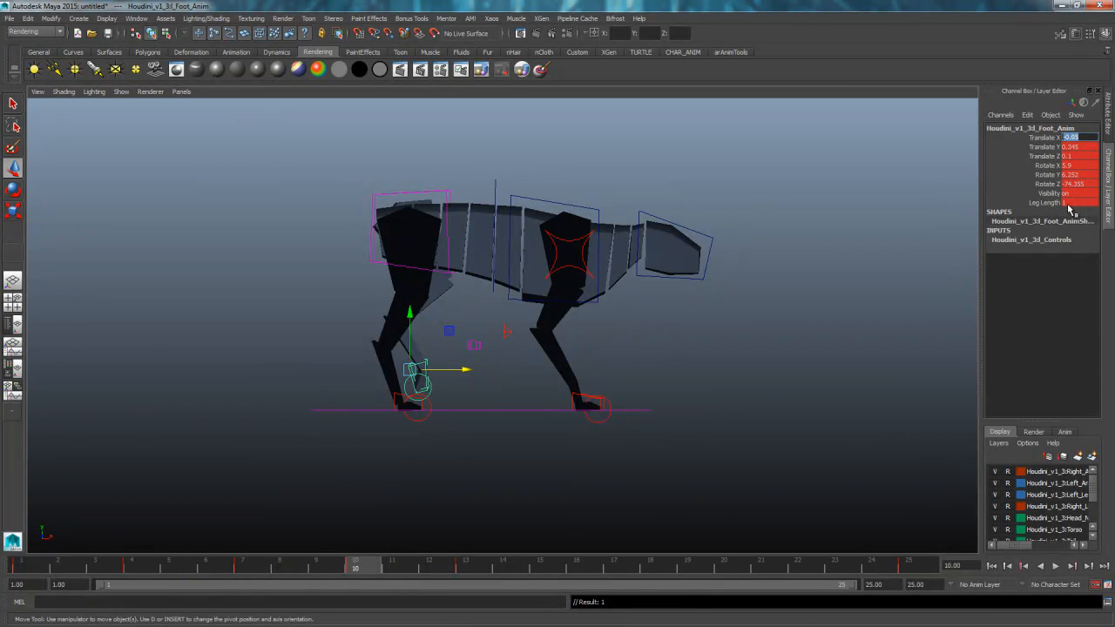
- Lower the left hind foot at frame 10 to a Translate Y of about 0.335
drag(413, 318, 413, 319)
key(ctrl+z)
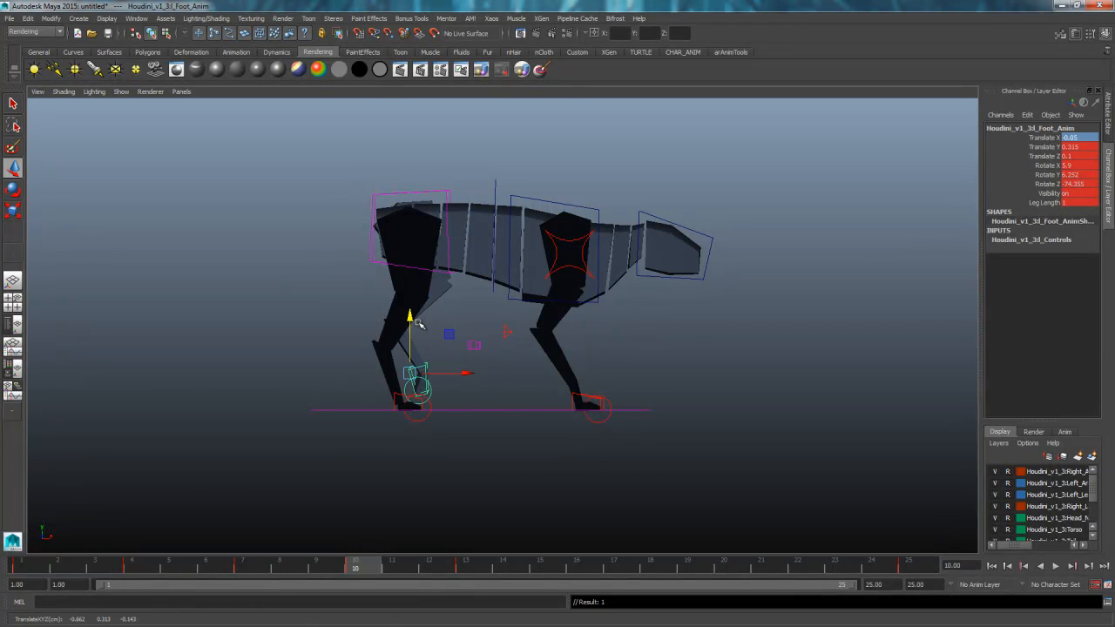
drag(409, 315, 409, 319)
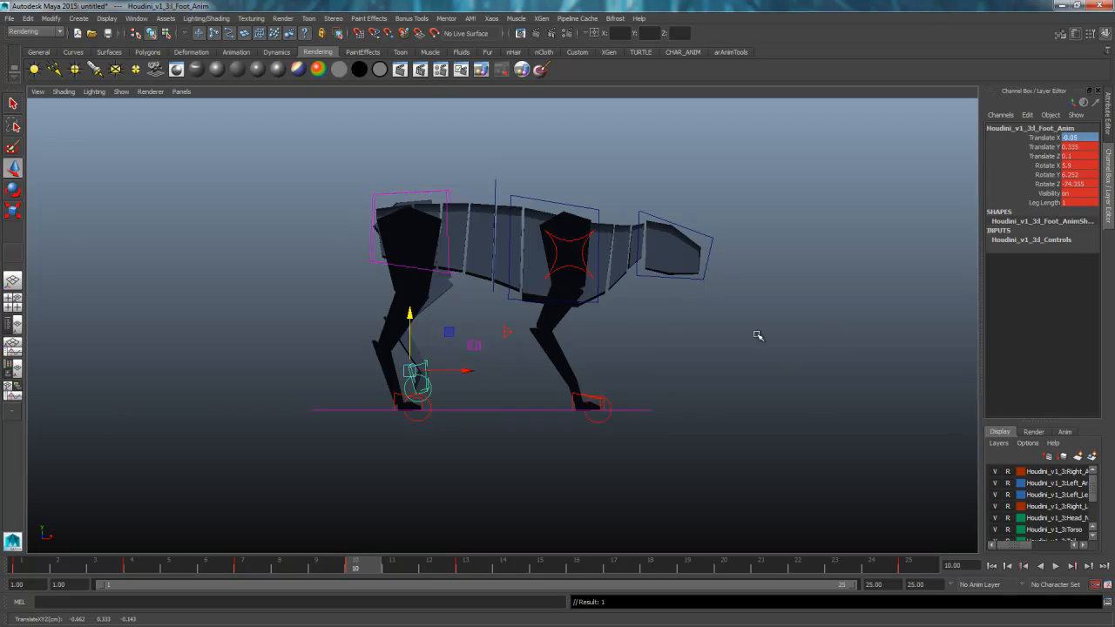
- Bend the left hind toe at frame 10 by rotating its control about the Z axis
key(e)
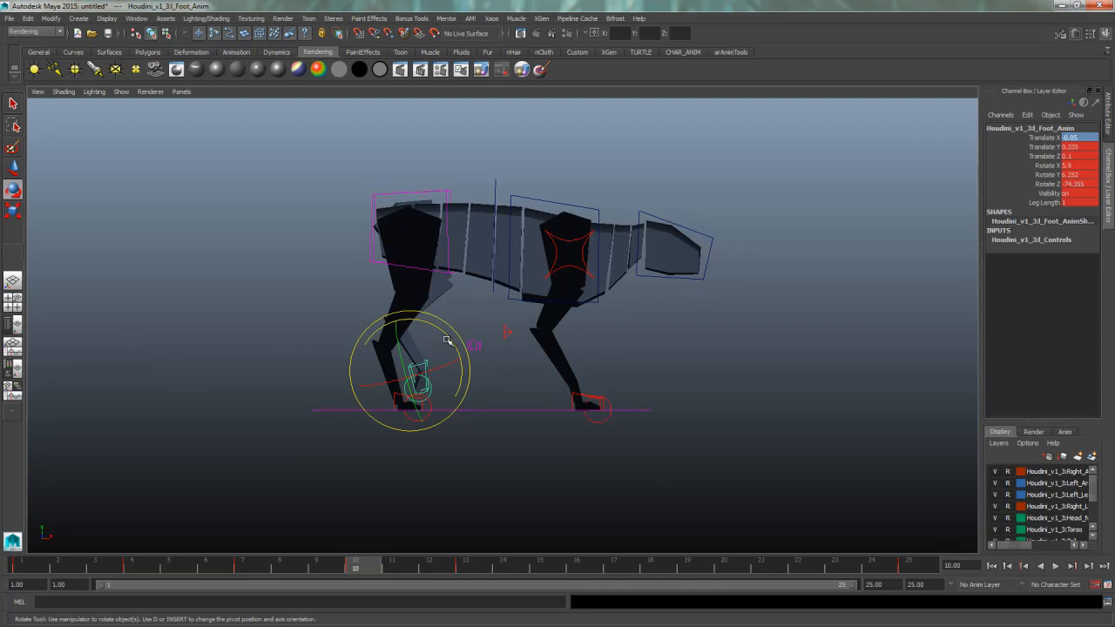
drag(447, 333, 444, 334)
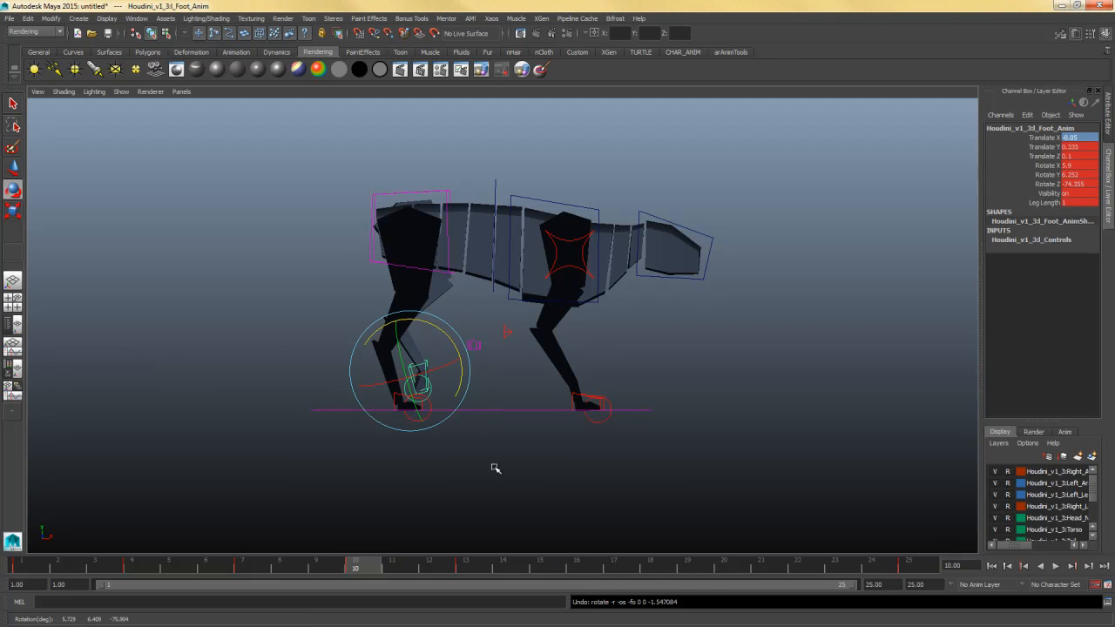
click(441, 403)
click(429, 389)
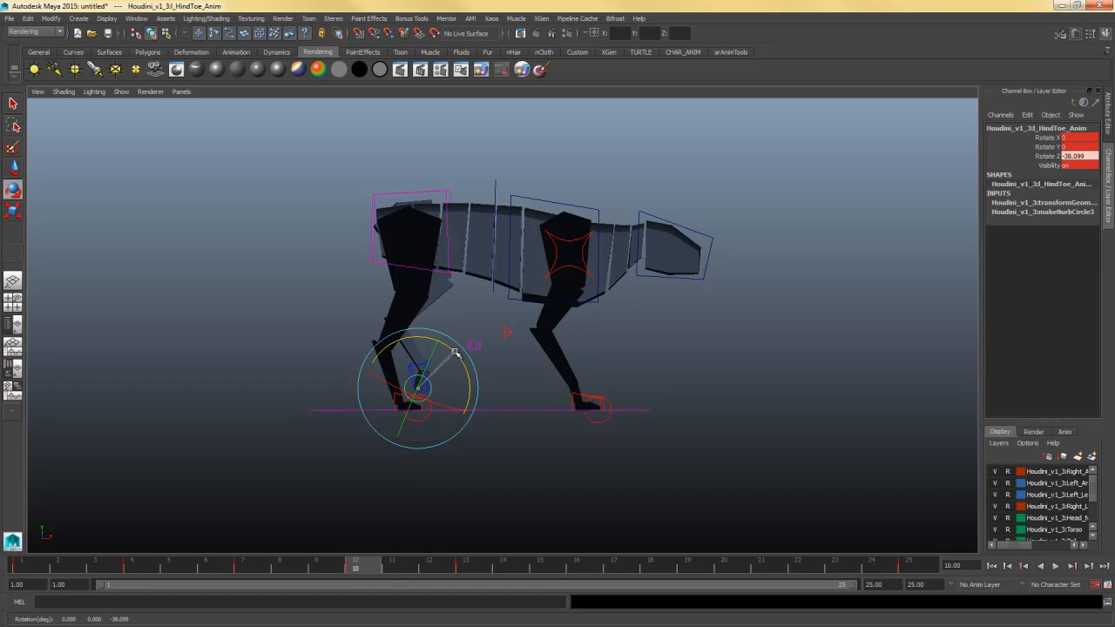
drag(465, 357, 463, 364)
click(507, 376)
- In the perspective view, refine the left hind toe's bend and rotate the foot to about X 1.983, Y 5.873, Z -81.25
key(space)
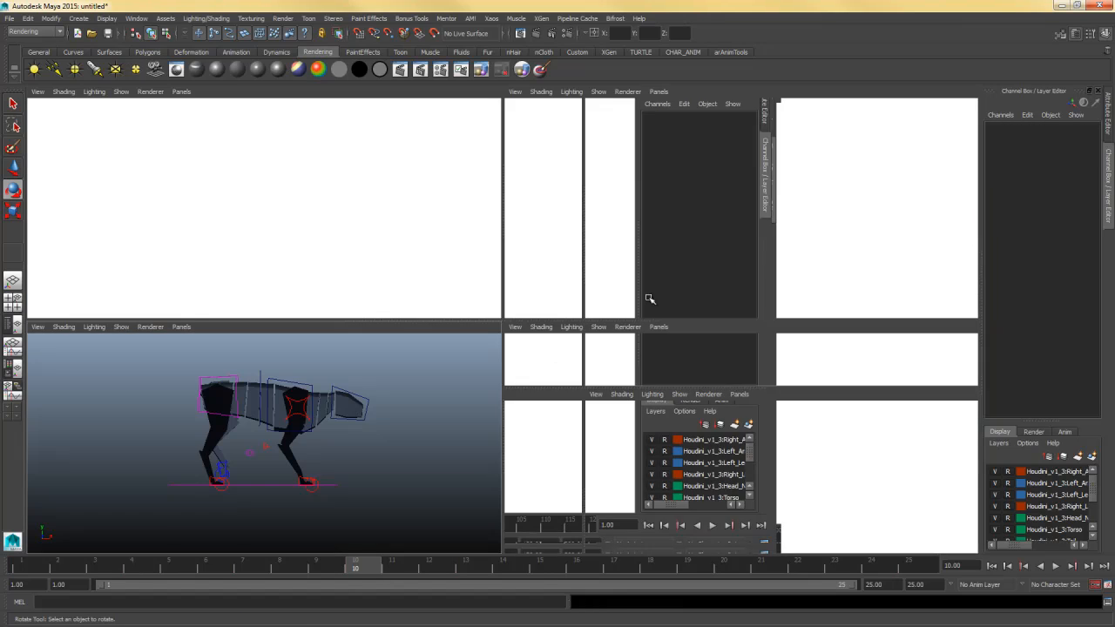
key(space)
alt+drag(655, 297, 456, 339)
alt+right_drag(455, 338, 671, 319)
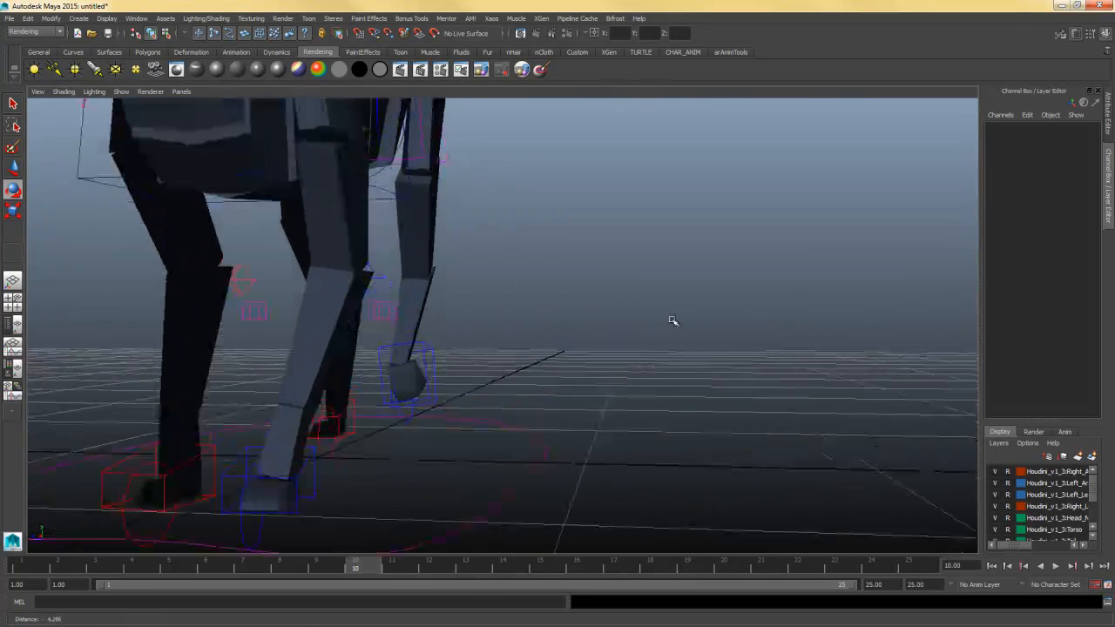
key(ctrl+z)
key(ctrl+z)
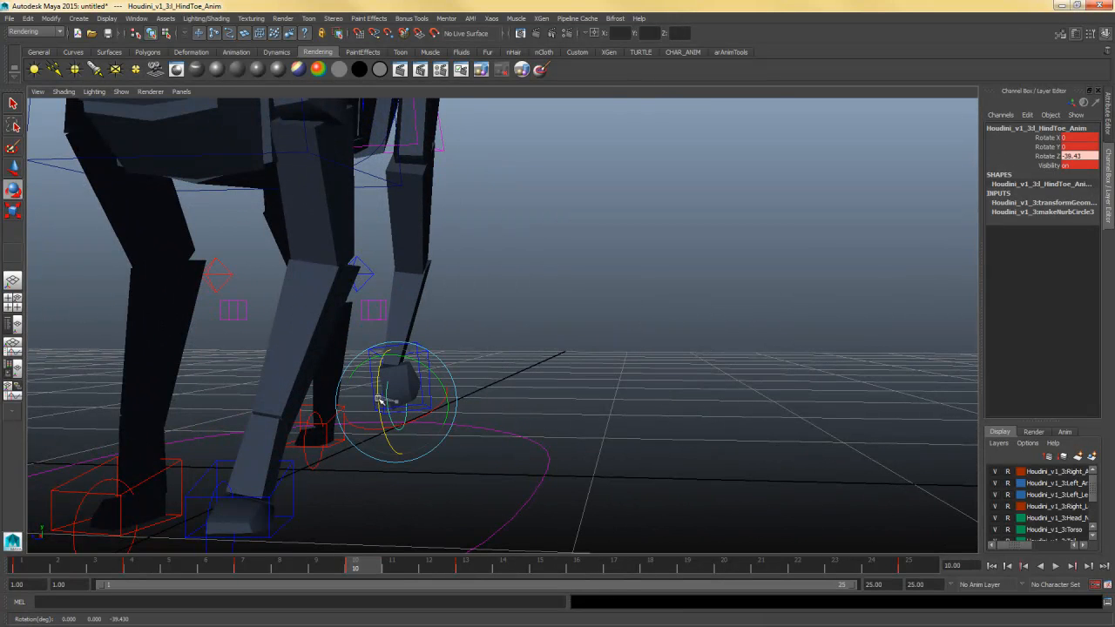
click(438, 369)
click(383, 370)
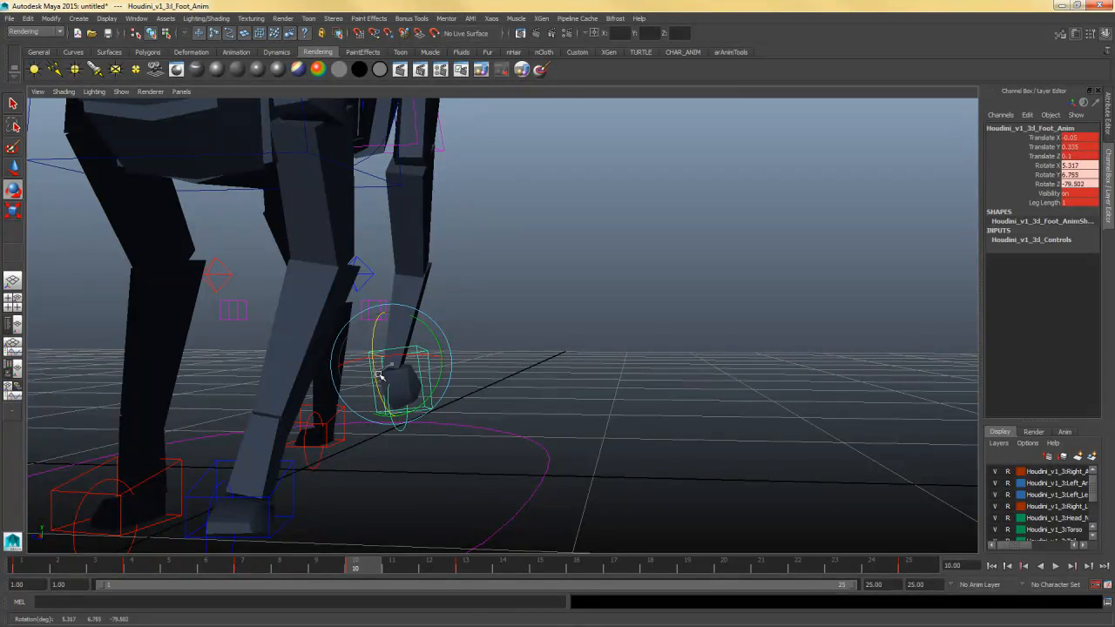
- Examine the frame 10 pose from several angles in the perspective view and in the side view
click(542, 380)
alt+drag(541, 379, 632, 377)
alt+right_drag(632, 377, 535, 392)
alt+drag(535, 393, 498, 417)
alt+middle_drag(498, 416, 500, 419)
alt+drag(500, 419, 456, 428)
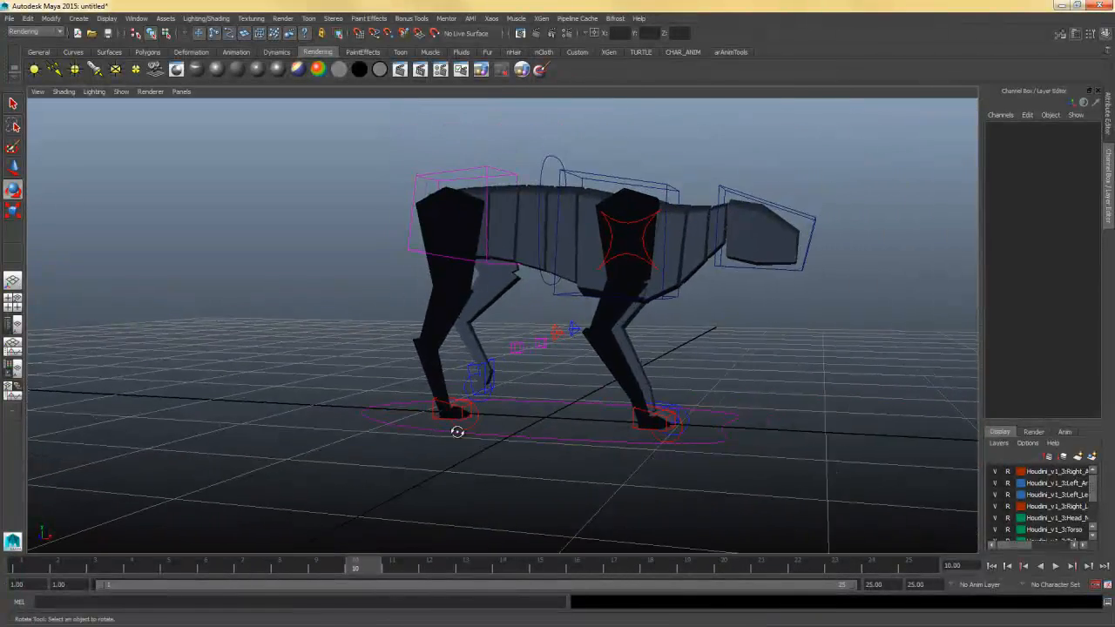
key(space)
key(space)
alt+middle_drag(409, 426, 410, 433)
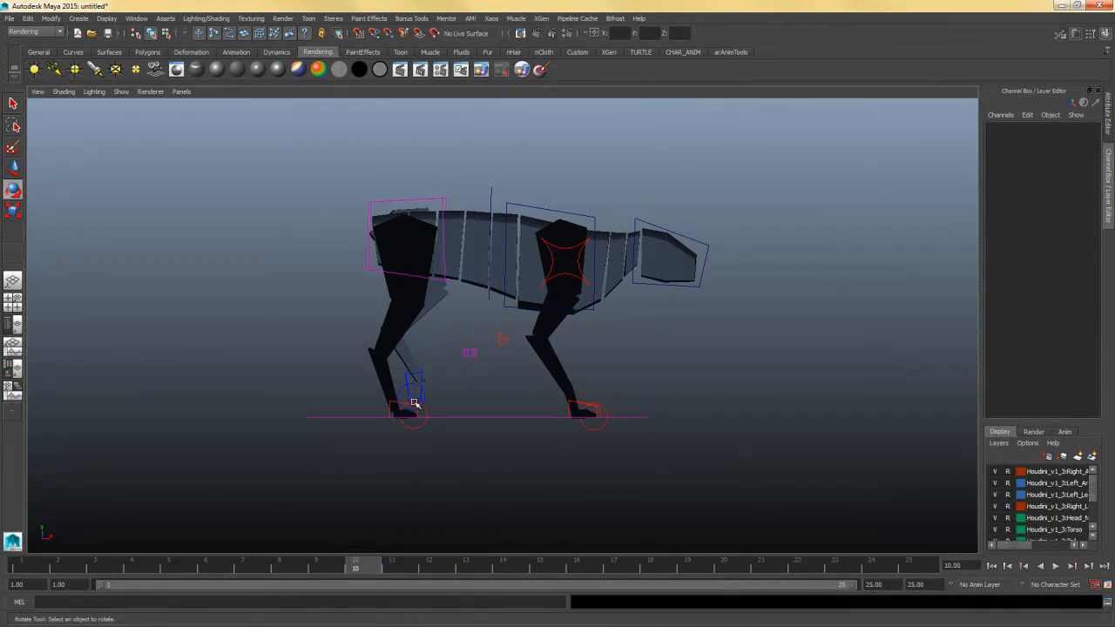
- Move the left hind foot forward and slightly up at frame 10, to about Translate X 0.1 and Translate Y 0.37
click(424, 378)
key(w)
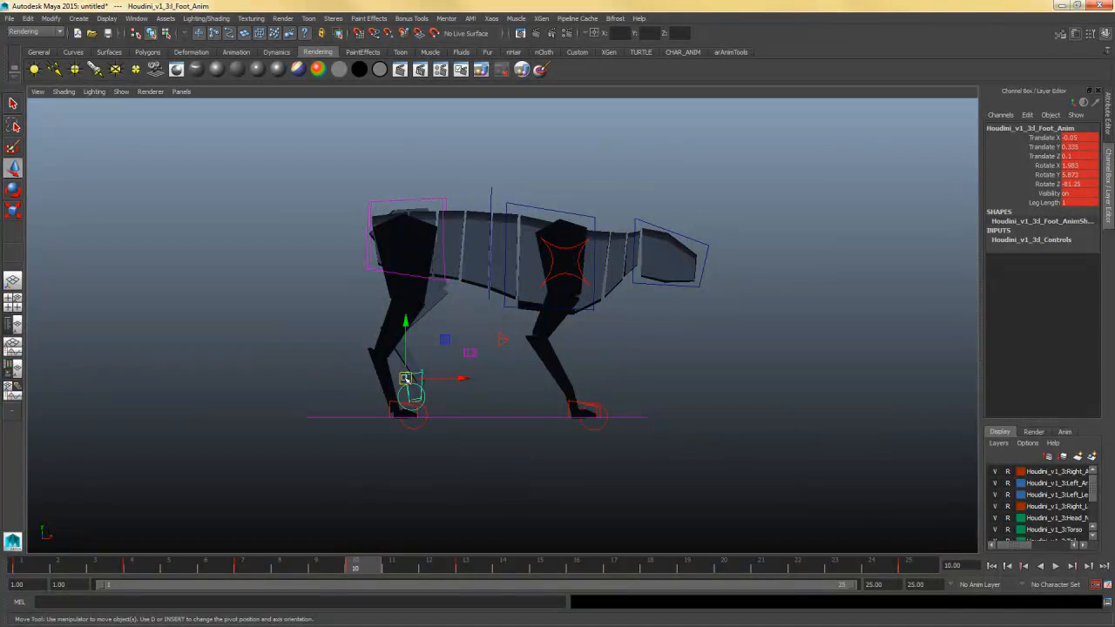
click(407, 380)
drag(406, 379, 422, 373)
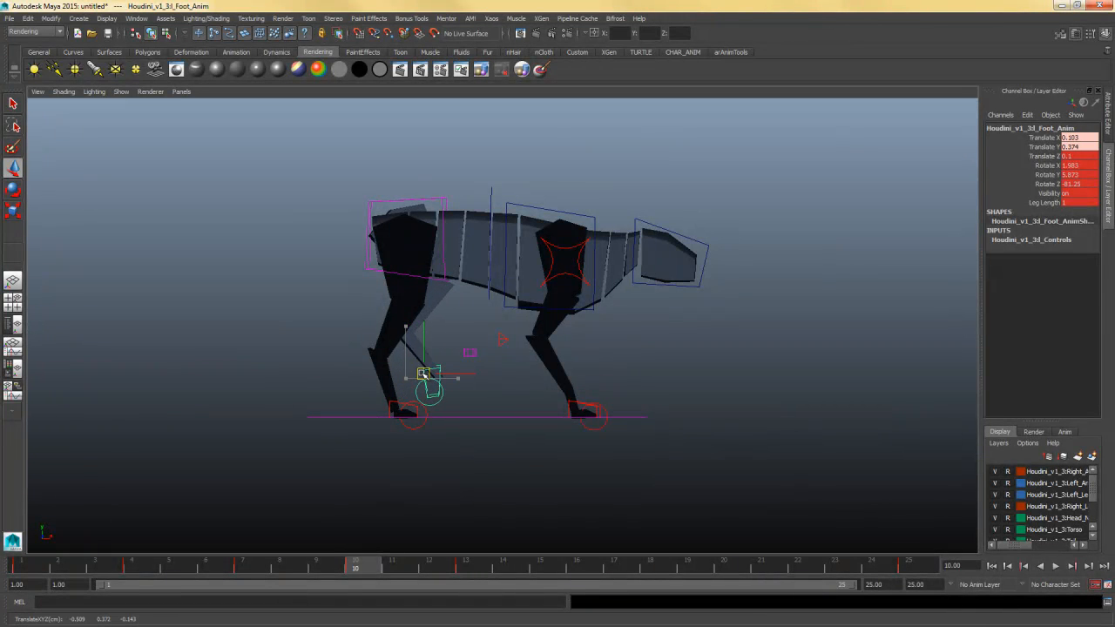
- Review the hind leg poses by stepping back and forth through the master control's keyframes from frame 1 to 13
drag(275, 561, 21, 583)
click(183, 444)
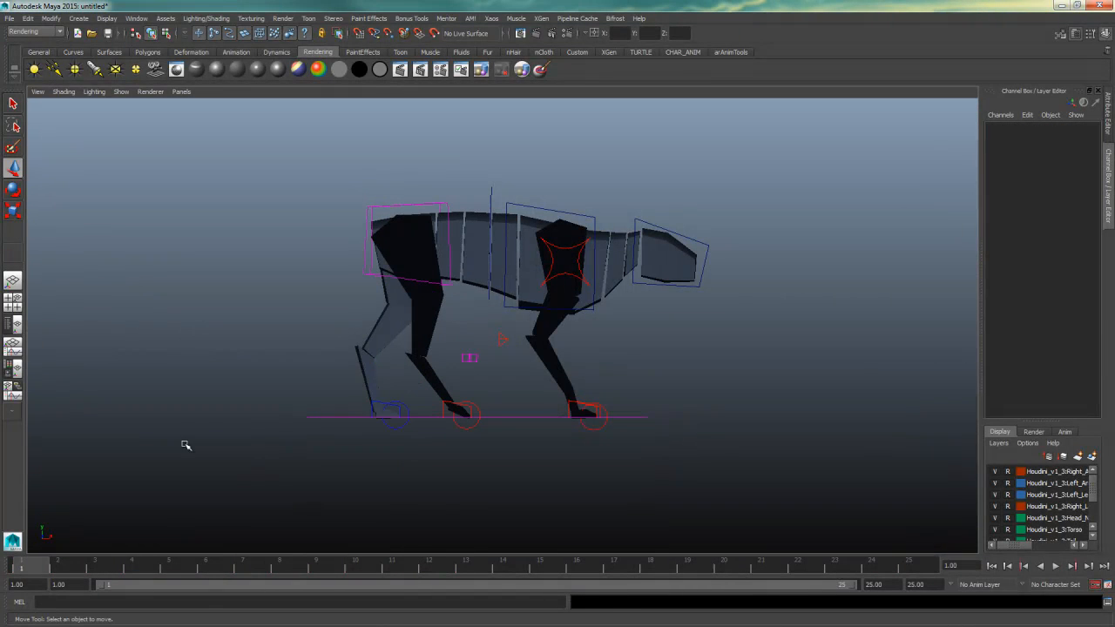
click(315, 417)
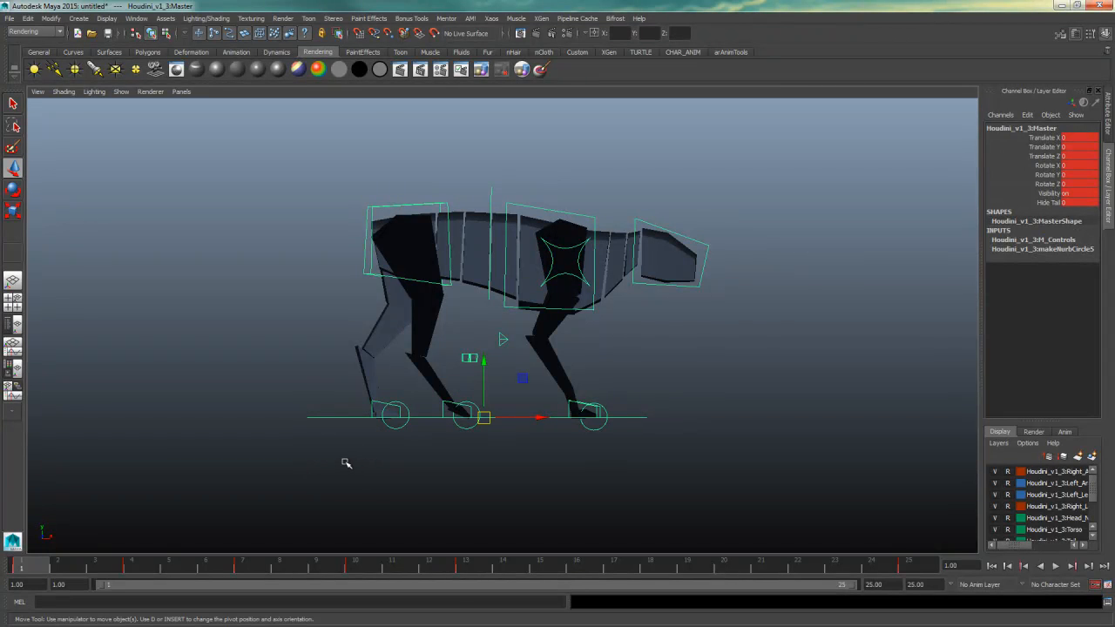
key(period)
key(period)
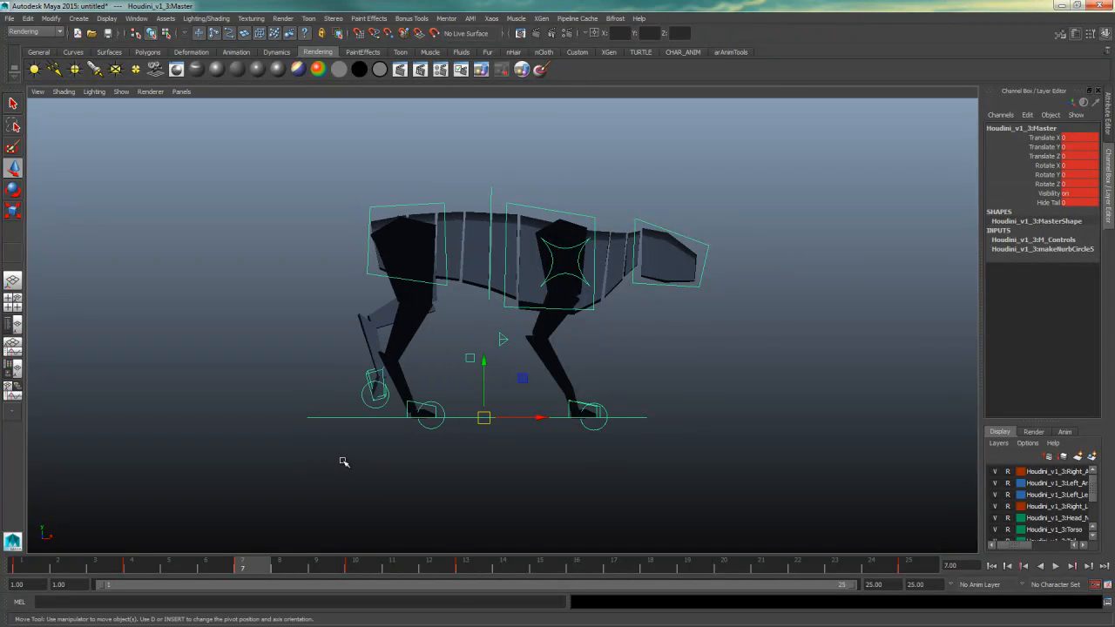
key(period)
key(period)
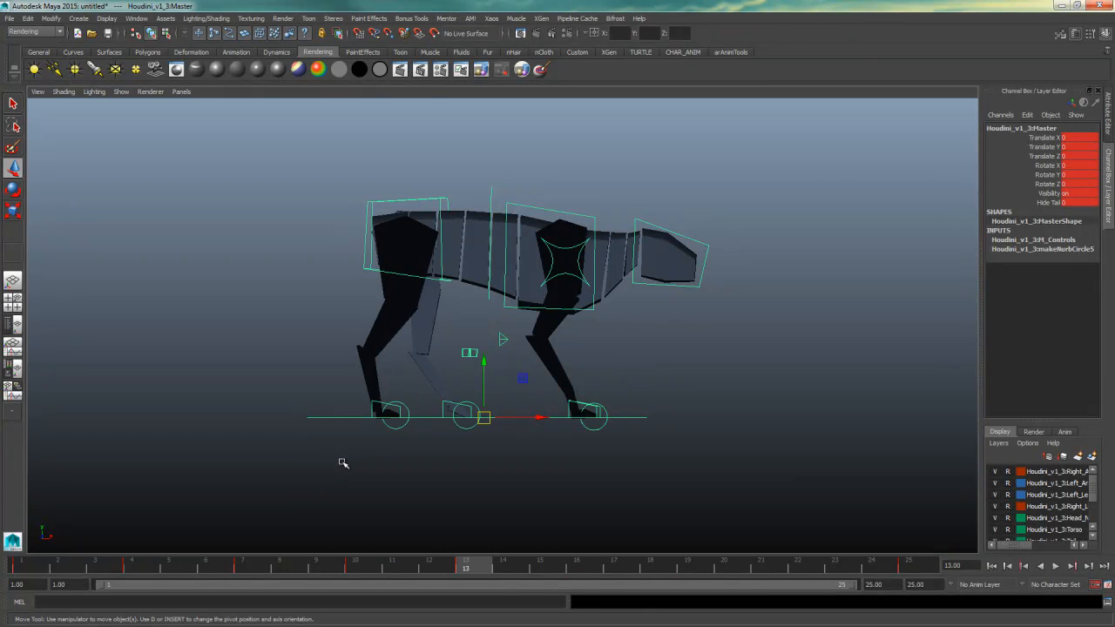
key(comma)
key(comma)
key(comma)
key(comma)
key(period)
key(period)
key(period)
key(period)
- Select the rig's controls and key the frame 13 pose at frame 16
drag(502, 567, 566, 545)
drag(190, 158, 540, 507)
key(s)
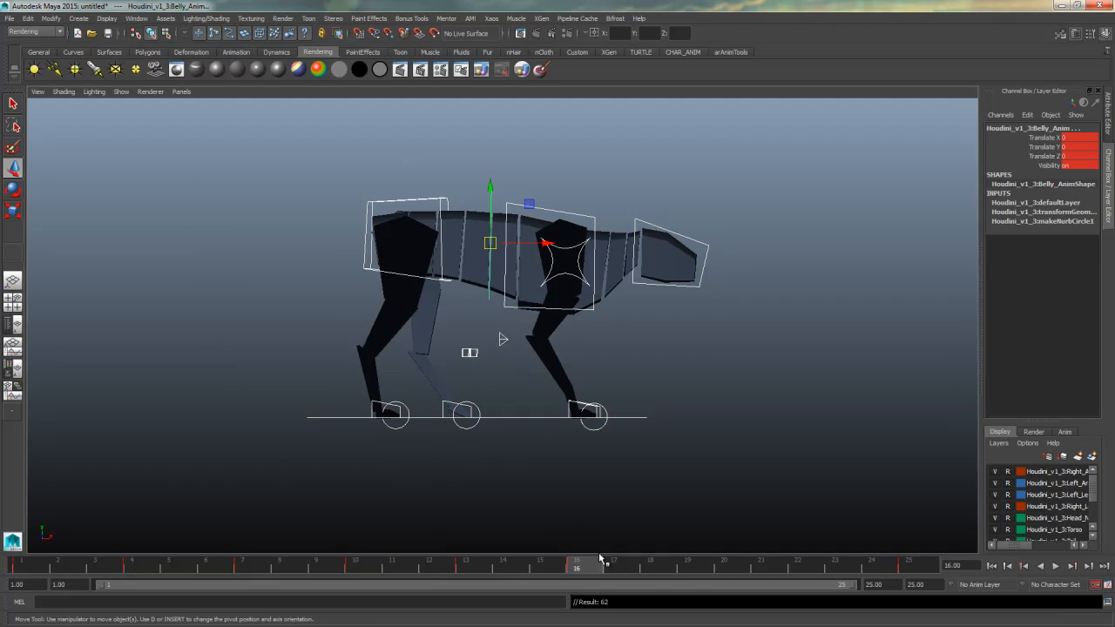
click(477, 475)
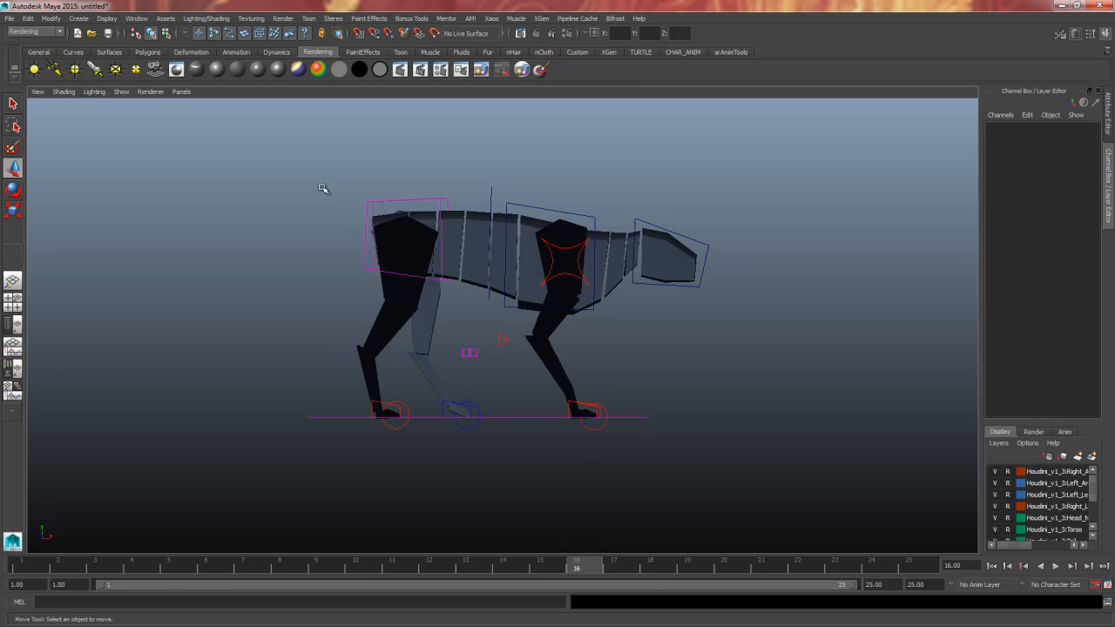
- Reselect the rig's controls, carry the frame 4 pose over to frame 16 and key it there
drag(309, 164, 487, 461)
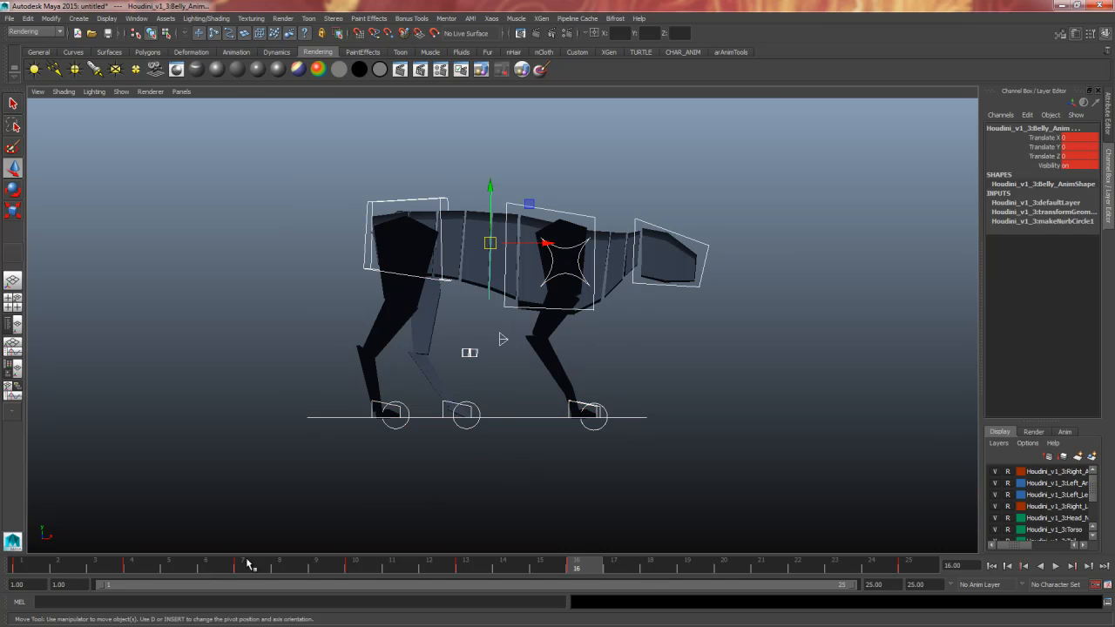
click(140, 571)
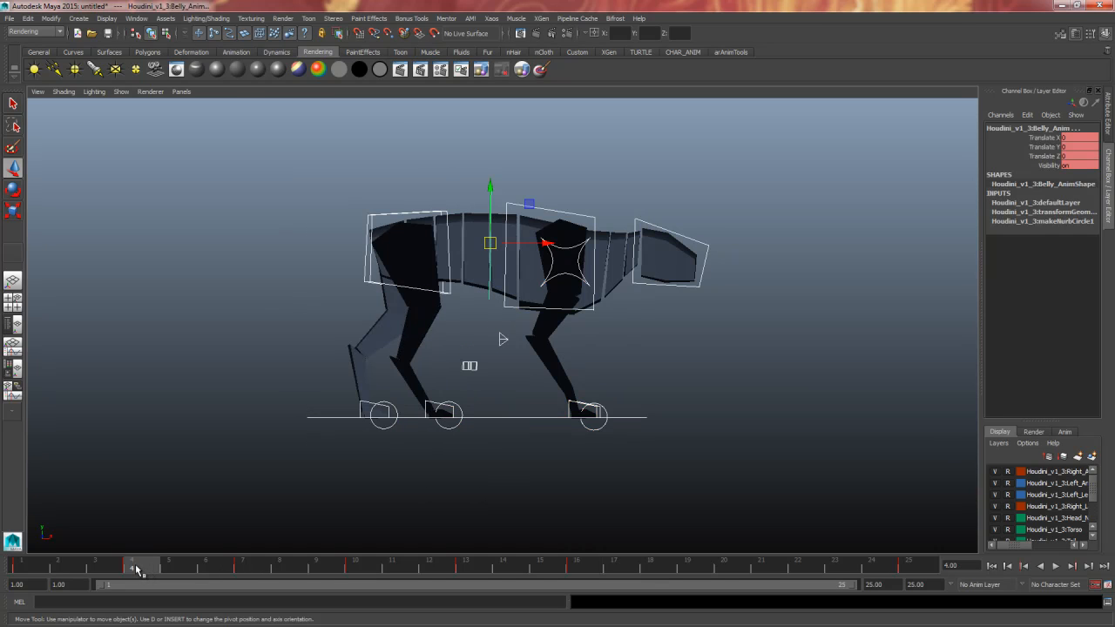
drag(146, 570, 582, 571)
key(s)
click(574, 570)
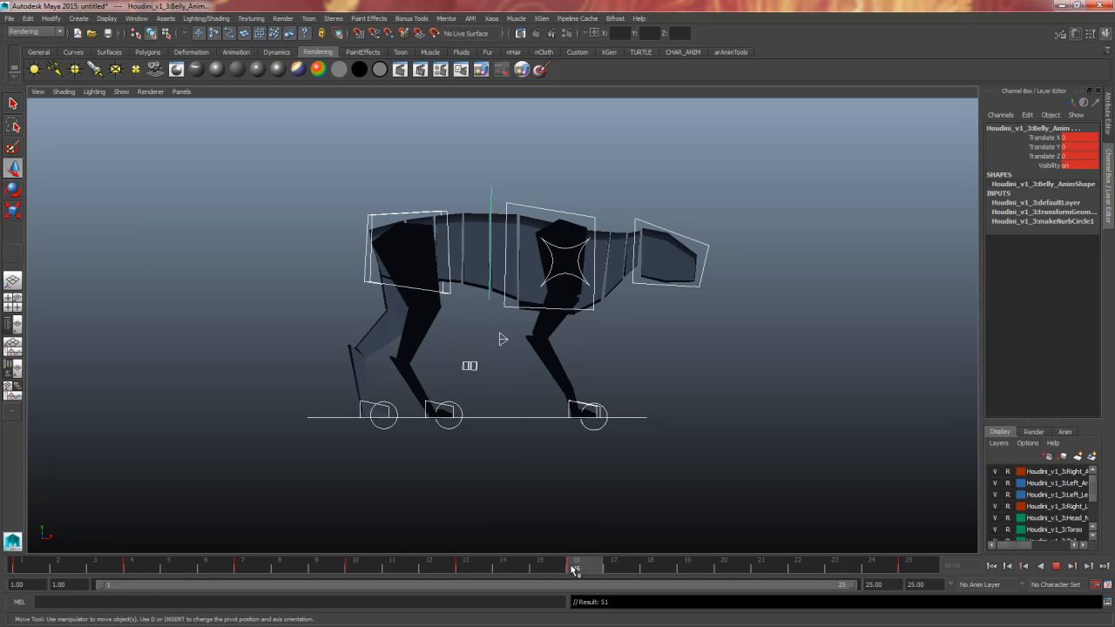
click(540, 521)
- In the perspective view, select the hip control at frame 16 and set its Rotate Y to -5
key(space)
key(space)
alt+drag(710, 348, 756, 371)
alt+middle_drag(697, 376, 597, 399)
alt+right_drag(598, 399, 594, 435)
alt+middle_drag(593, 435, 608, 460)
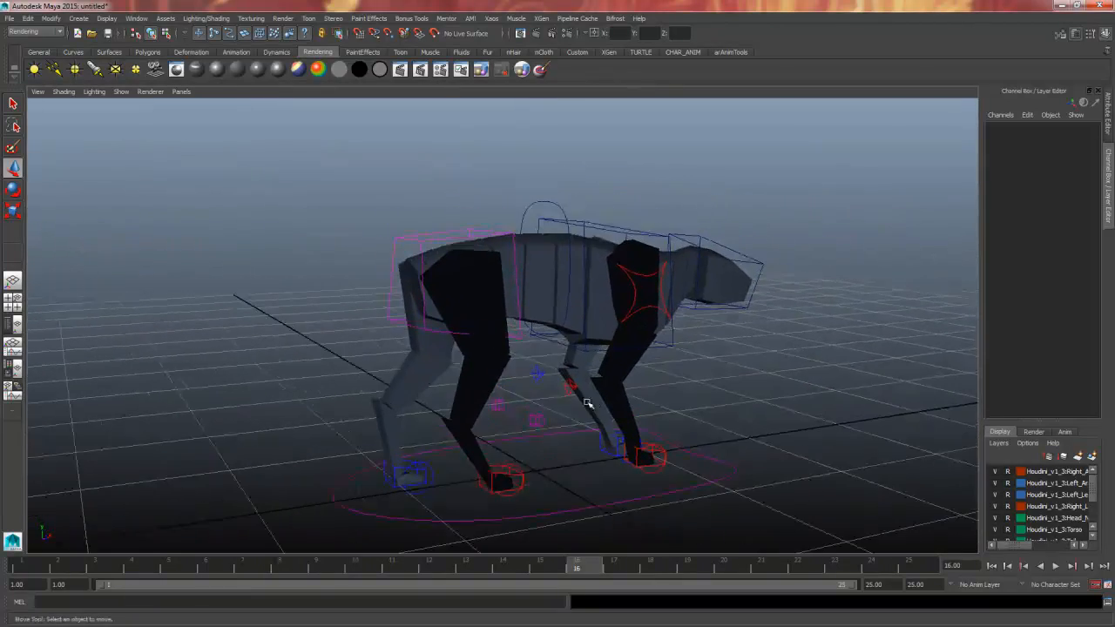
alt+drag(462, 269, 507, 307)
click(446, 249)
mouse_move(618, 427)
alt+mouse_down()
mouse_move(562, 413)
mouse_move(609, 435)
alt+mouse_up()
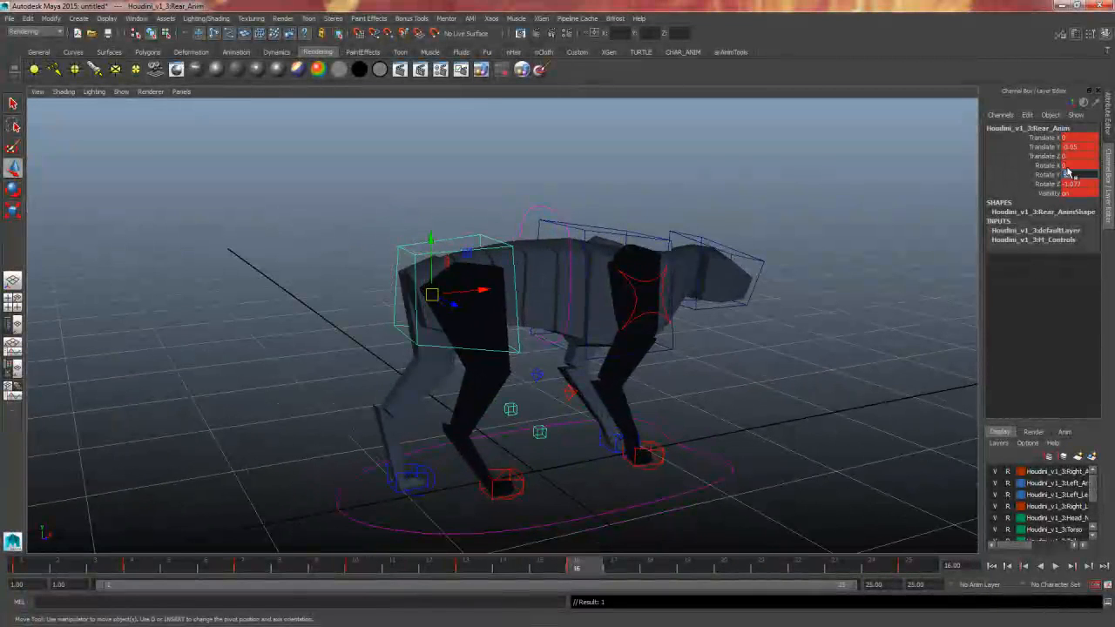
- Select the right hind foot control at frame 16
alt+drag(614, 391, 574, 394)
alt+middle_drag(511, 431, 488, 368)
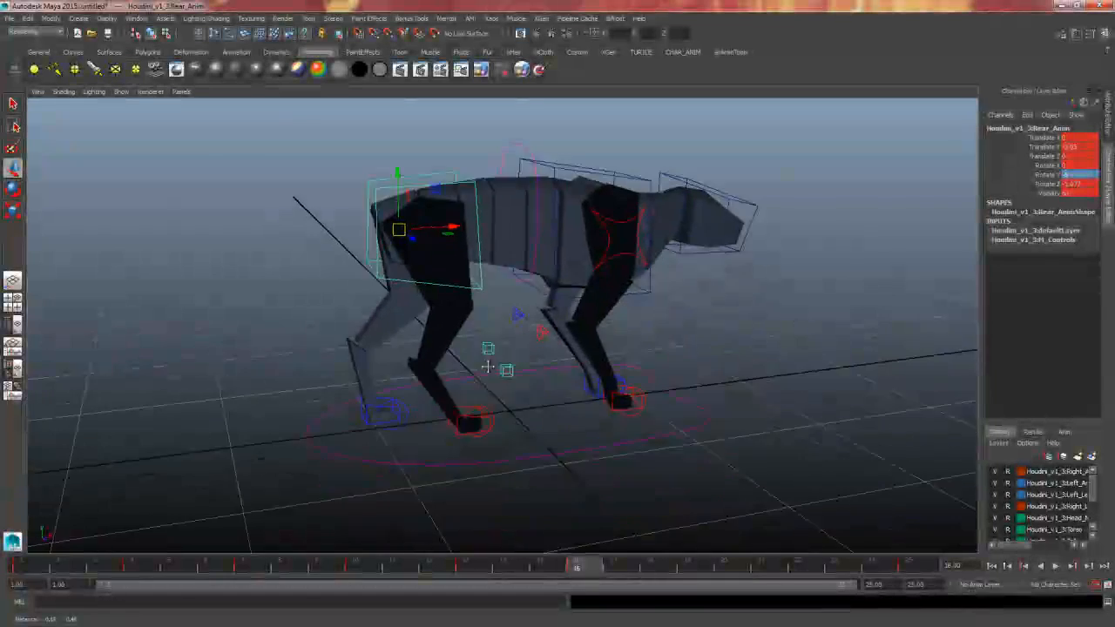
alt+right_drag(487, 368, 629, 365)
alt+drag(487, 392, 443, 403)
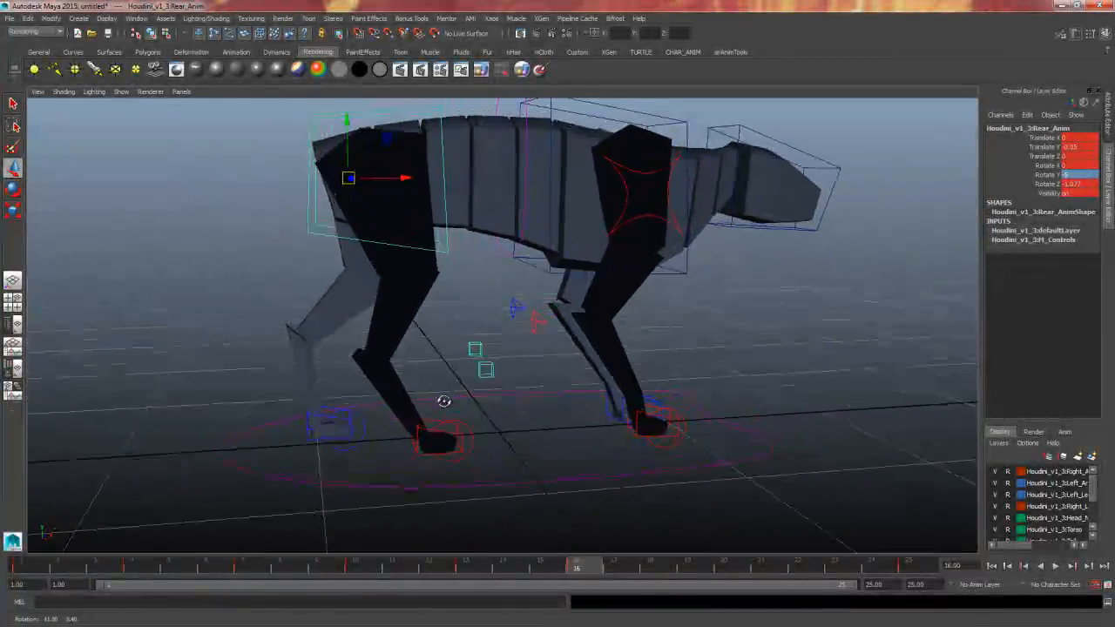
click(434, 427)
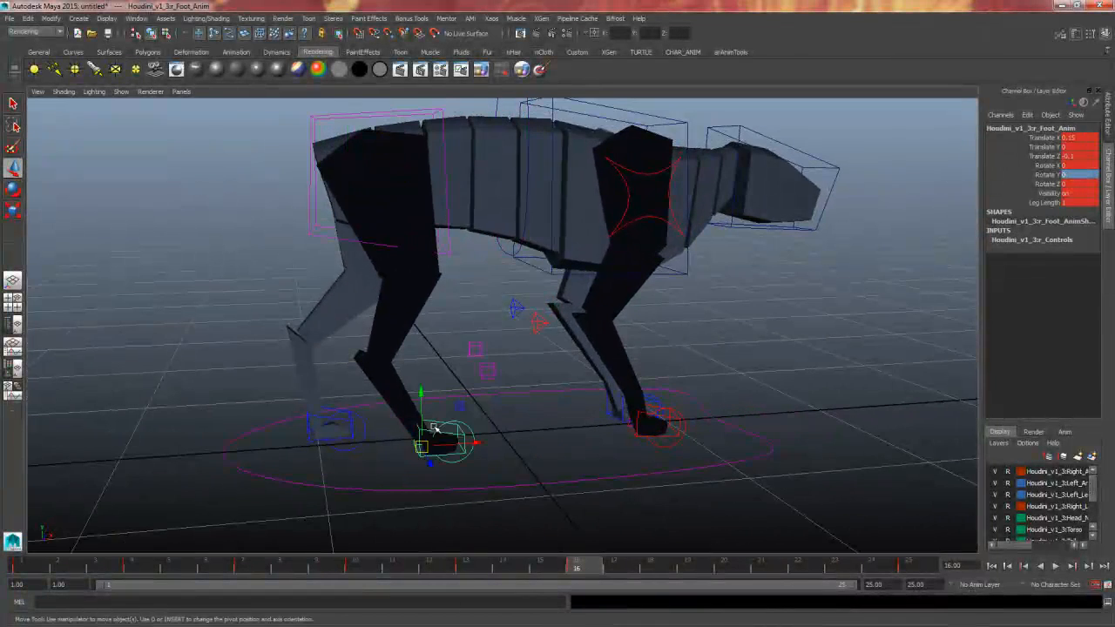
- Set the right hind foot control's Translate X to -0.15 on frame 16
click(1072, 137)
text(-0.15)
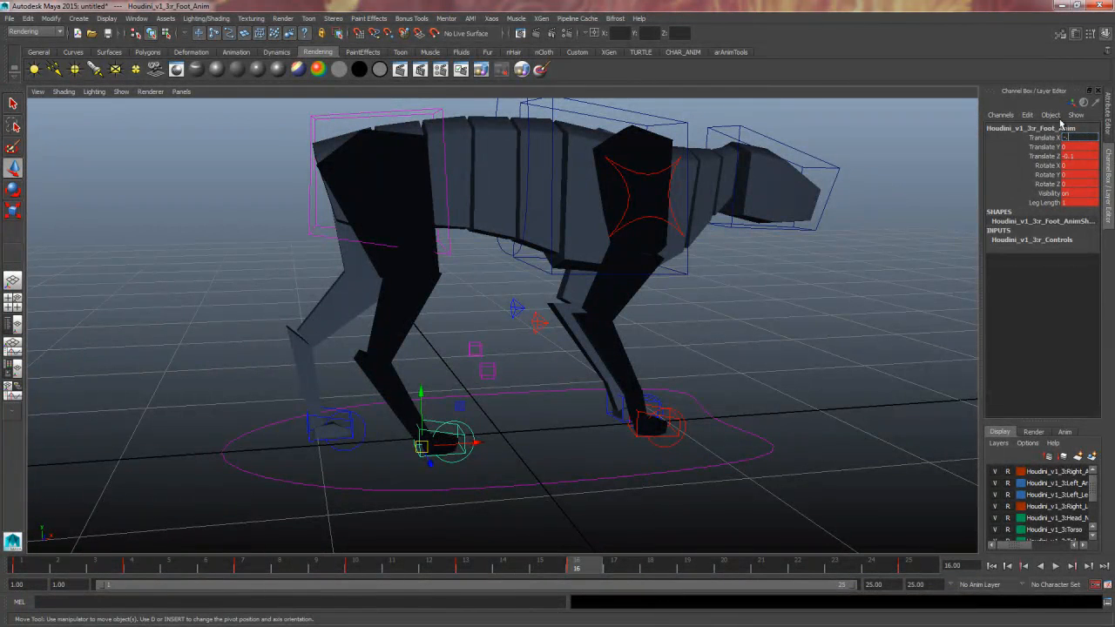
key(Return)
alt+drag(552, 398, 353, 438)
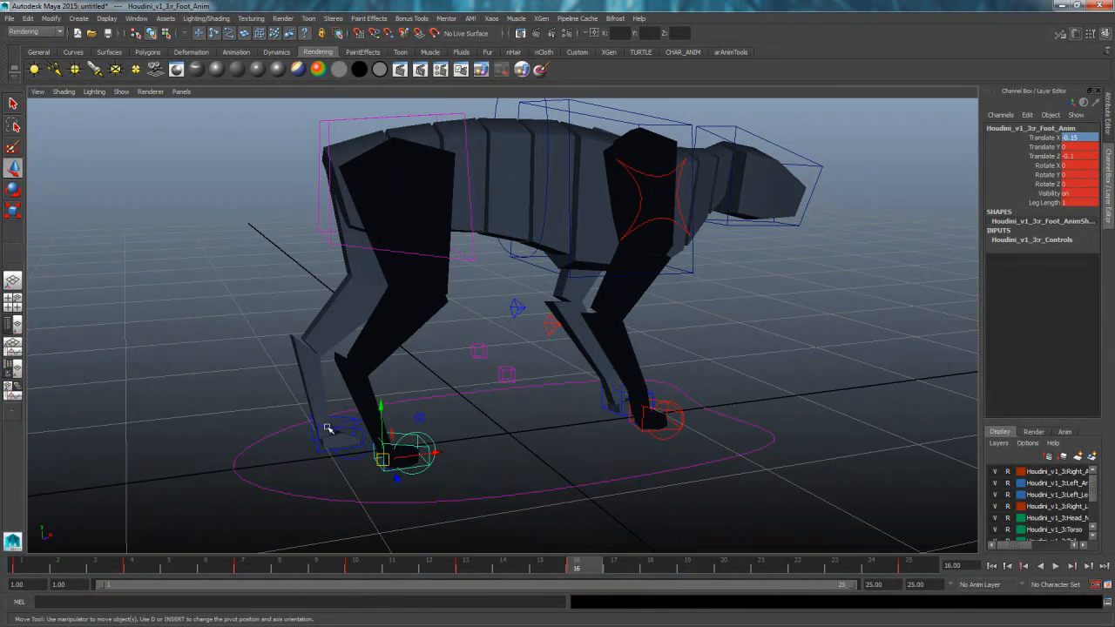
- Set the right hind foot control's Translate X to -0.4 on frame 16
click(372, 409)
alt+drag(564, 368, 445, 469)
click(375, 457)
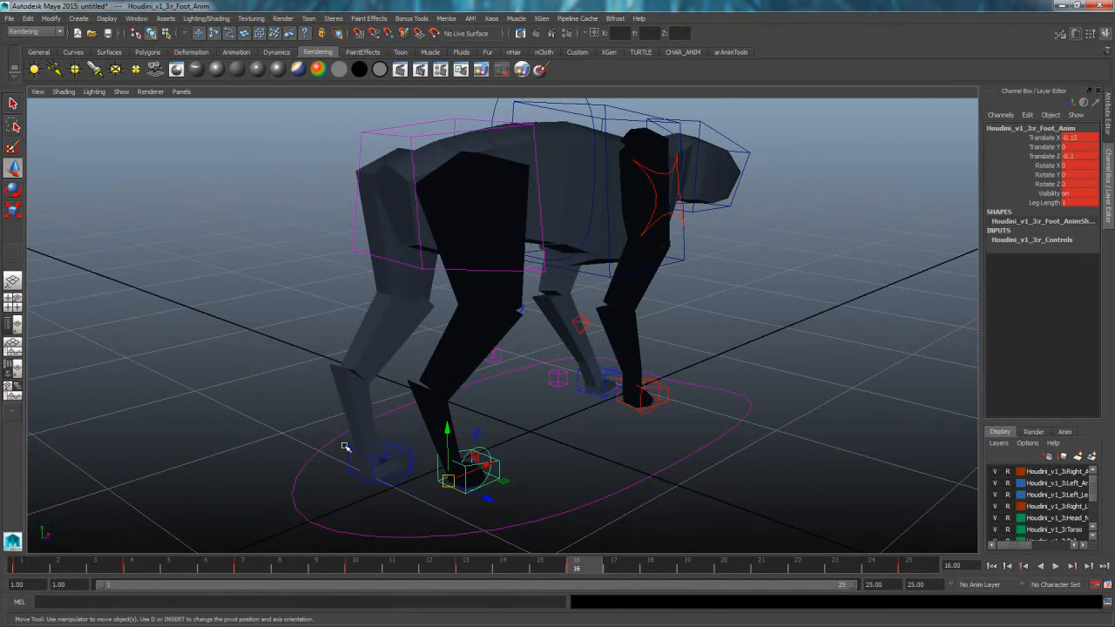
click(459, 464)
click(1078, 137)
text(-0.4)
key(Return)
- Check the right hind foot's position on frame 4, then set the left hind foot's Translate X to 0.15 on frame 16
click(372, 457)
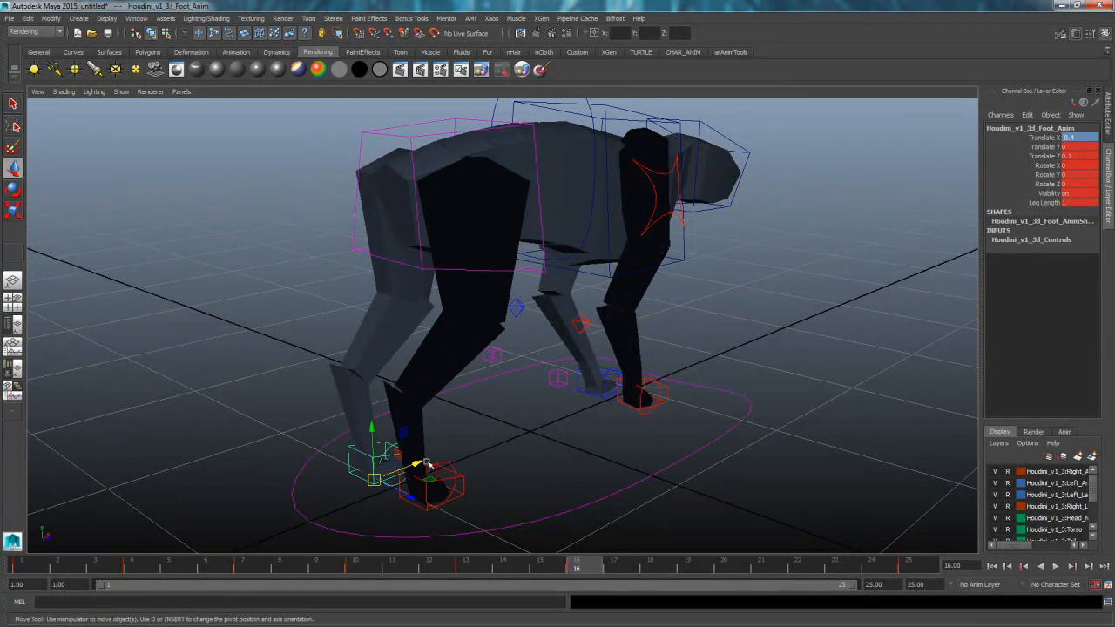
mouse_move(423, 465)
alt+mouse_down()
mouse_move(418, 455)
mouse_move(403, 465)
alt+mouse_up()
click(159, 567)
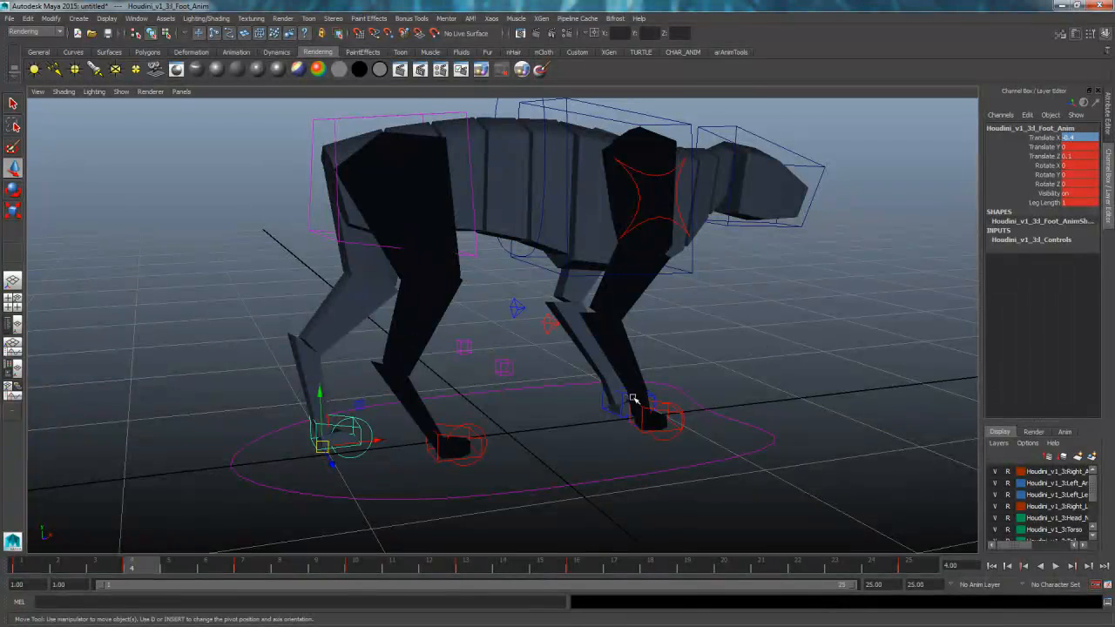
click(453, 440)
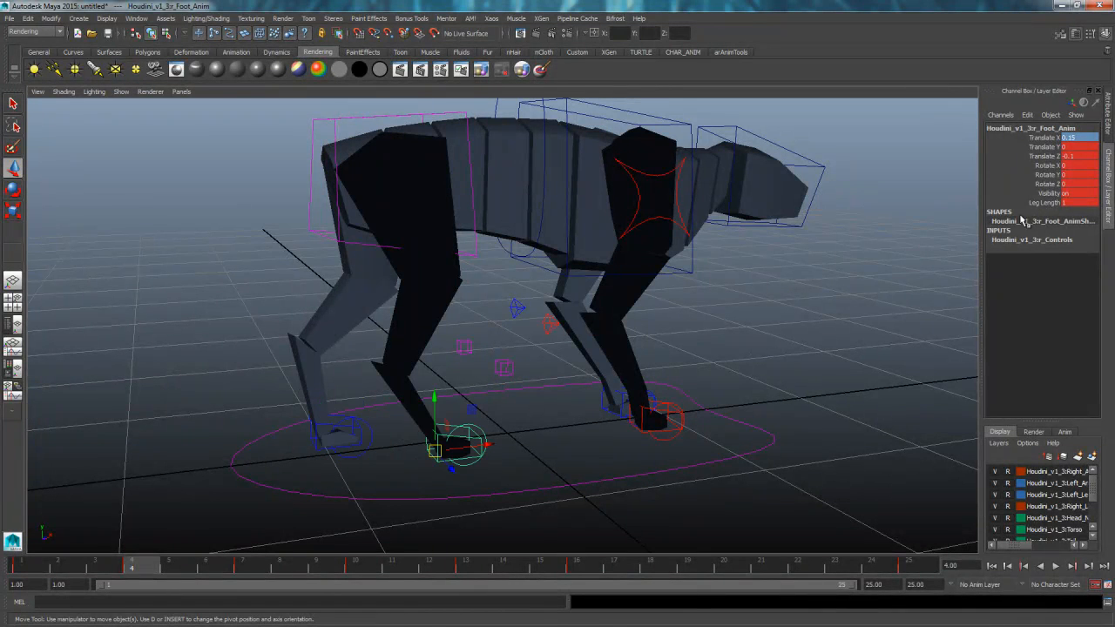
click(588, 565)
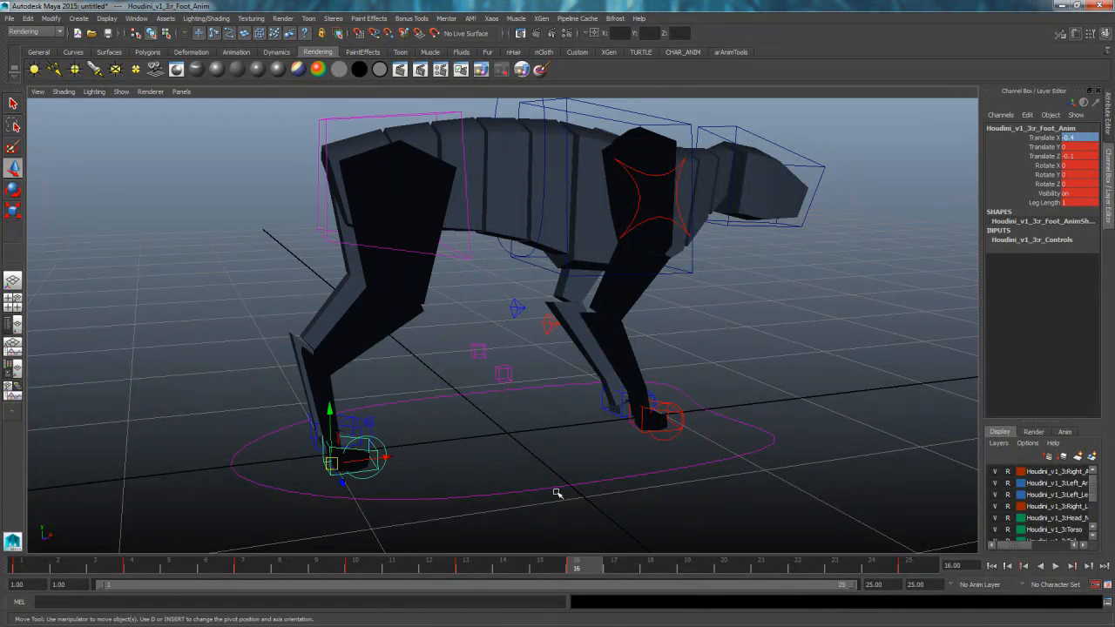
click(363, 424)
click(316, 429)
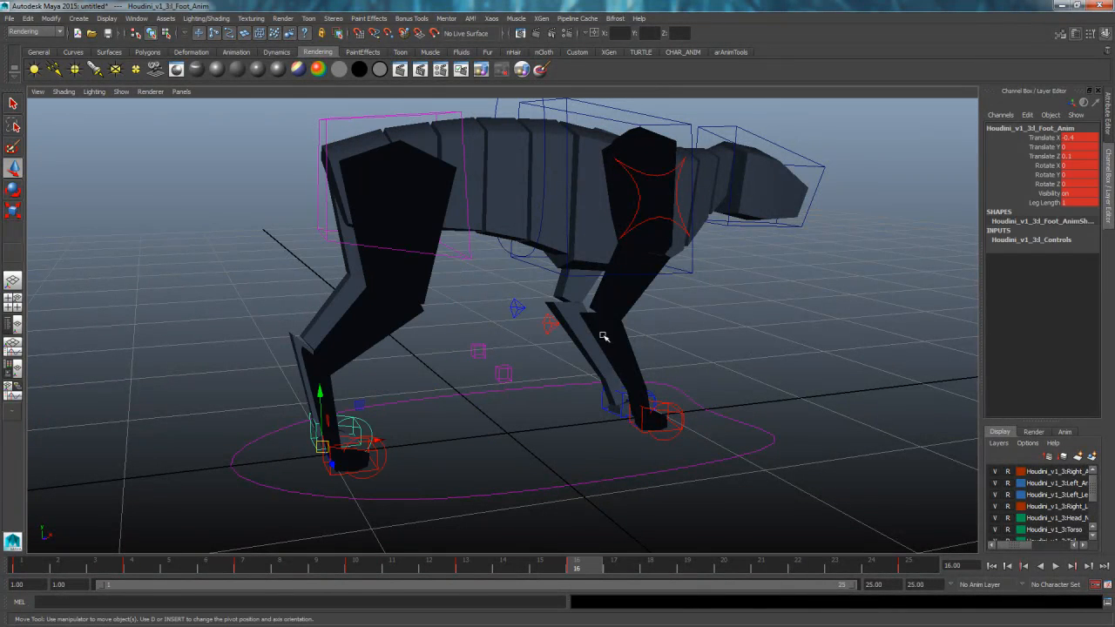
click(1078, 137)
text(.15)
key(Return)
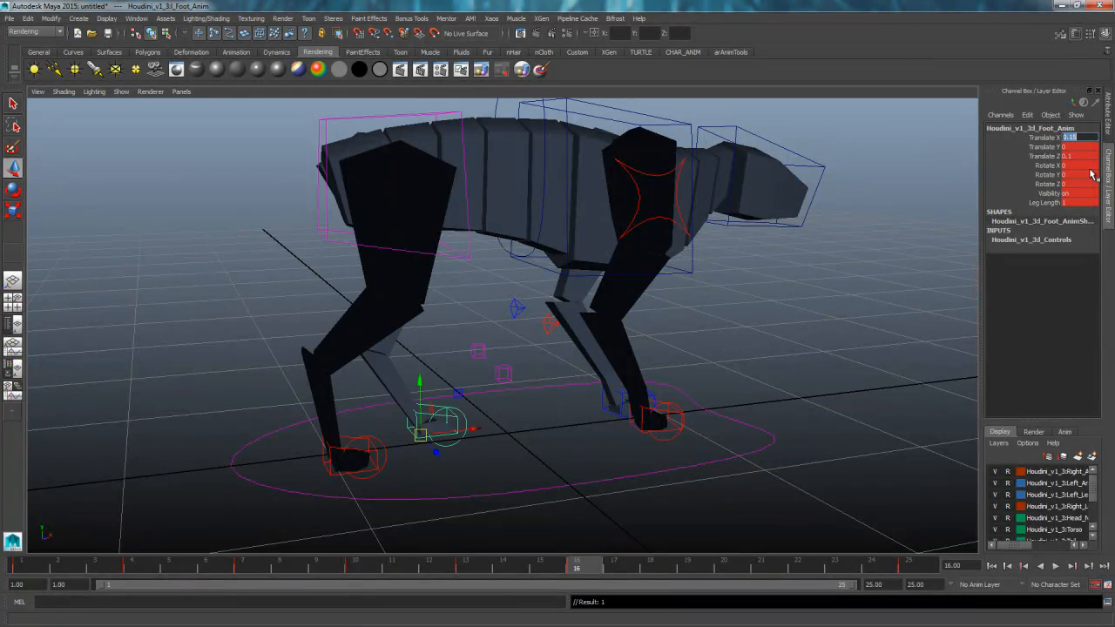
- Play the walk cycle in the full-size side view and return to frame 16
alt+drag(494, 385, 469, 389)
key(space)
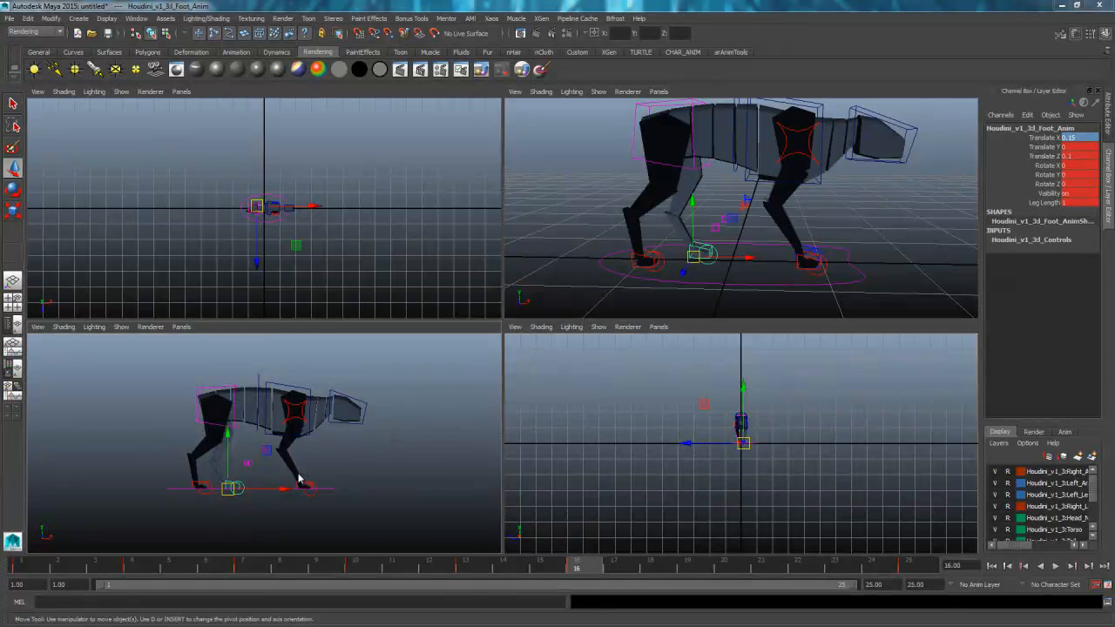
key(space)
key(alt+v)
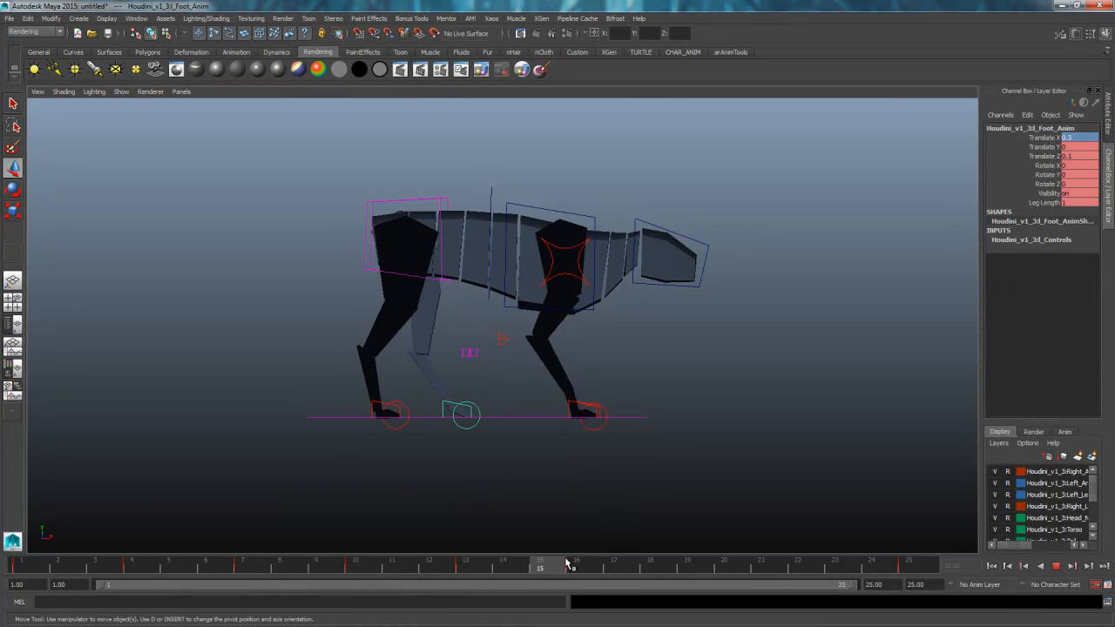
click(589, 566)
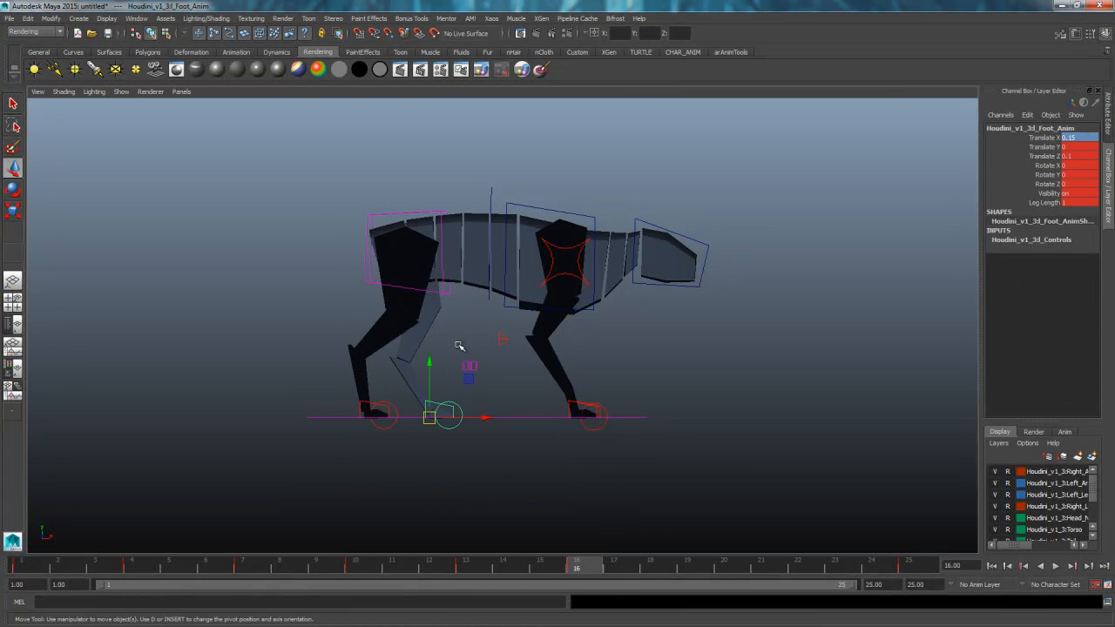
- Carry the frame 16 pose of all rig controls over to frame 19 and key it there
drag(247, 176, 484, 475)
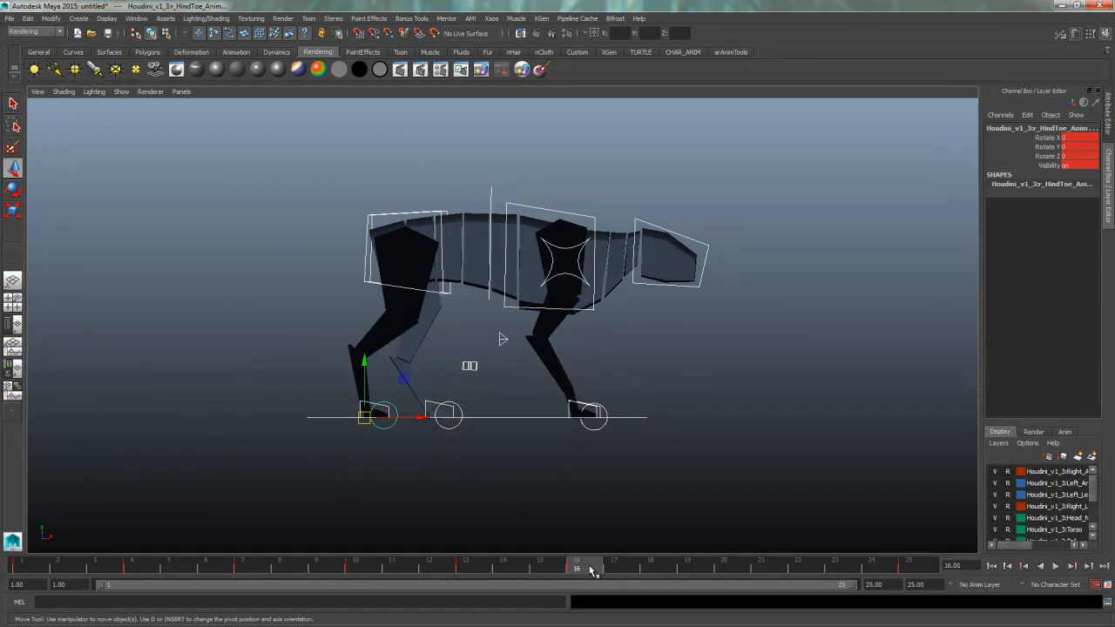
drag(591, 570, 687, 571)
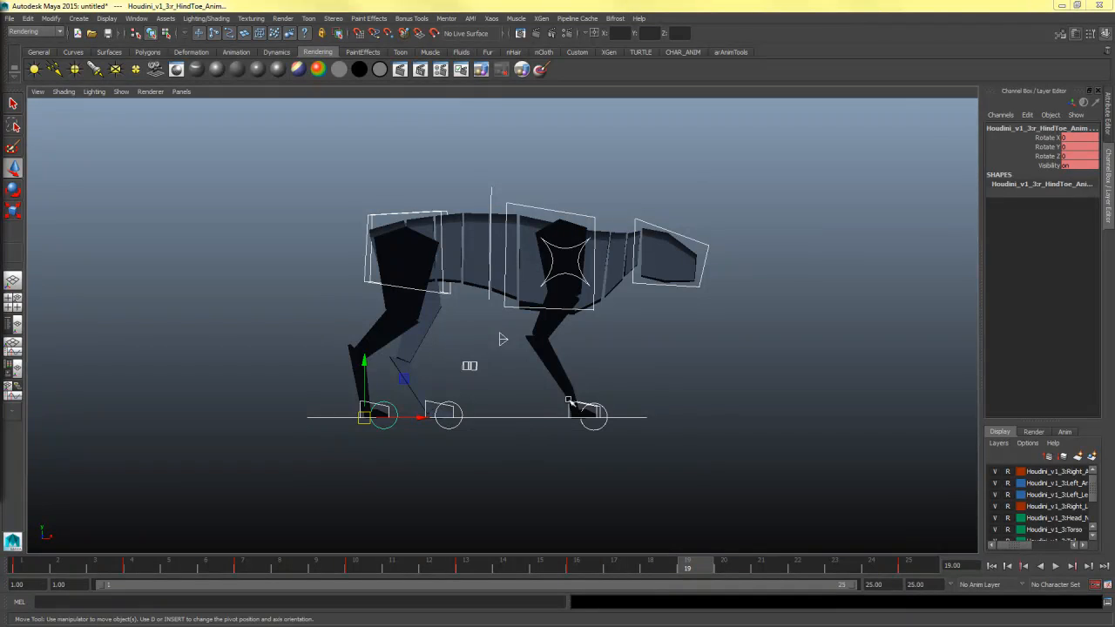
drag(229, 181, 467, 479)
key(s)
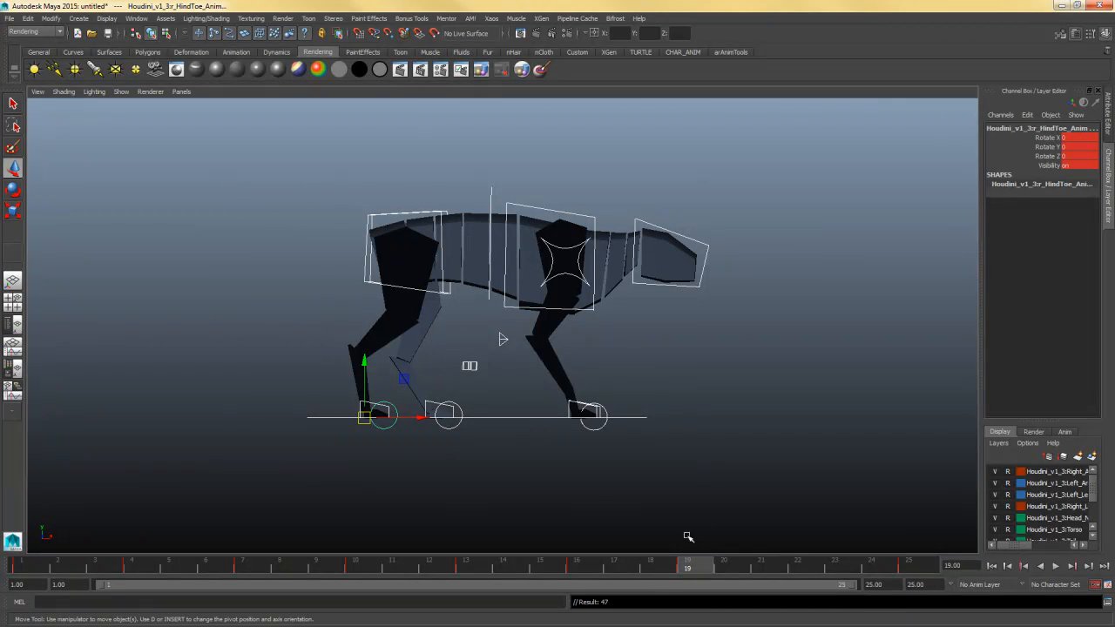
mouse_move(679, 567)
mouse_down()
mouse_move(662, 566)
mouse_move(686, 574)
mouse_up()
- Set the left hind foot's Translate X to 0 on frame 19, using the right hind foot on frame 7 as reference
click(244, 567)
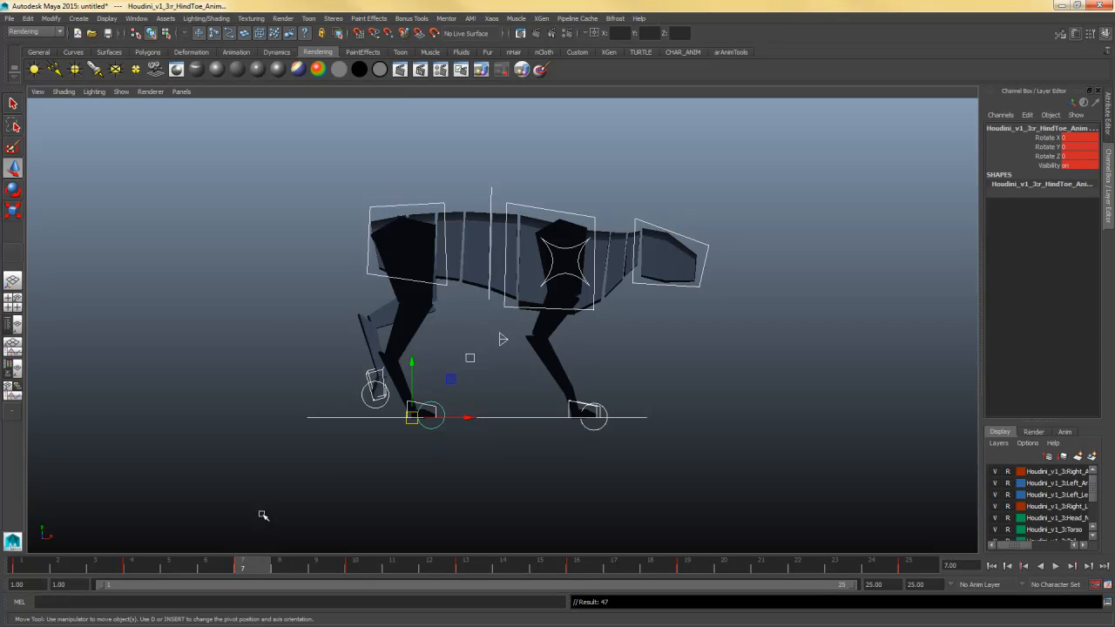
click(406, 487)
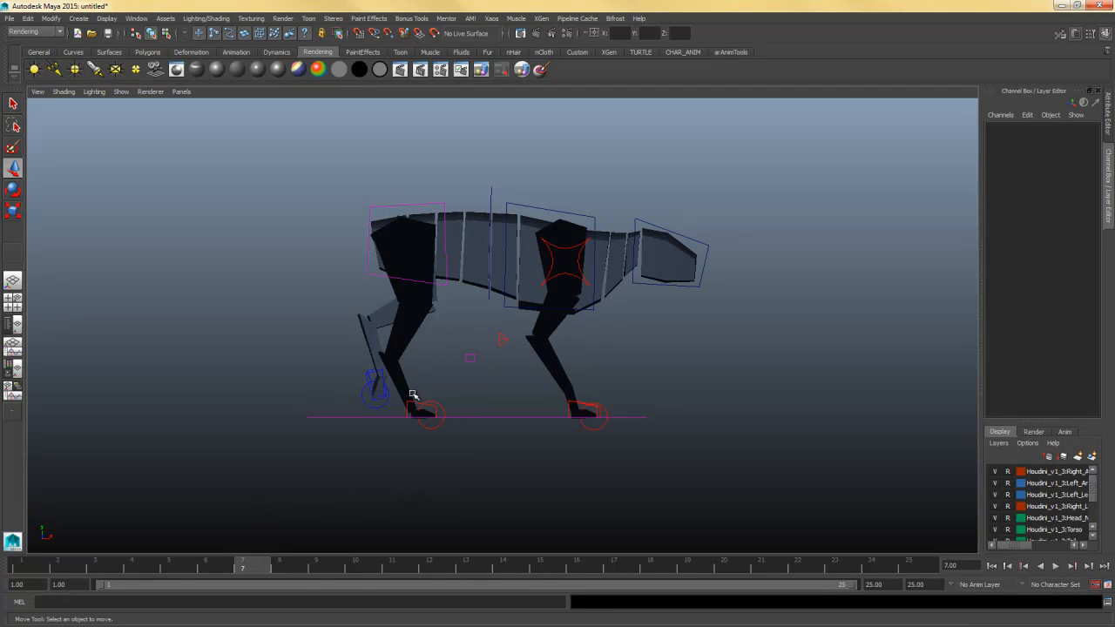
click(412, 396)
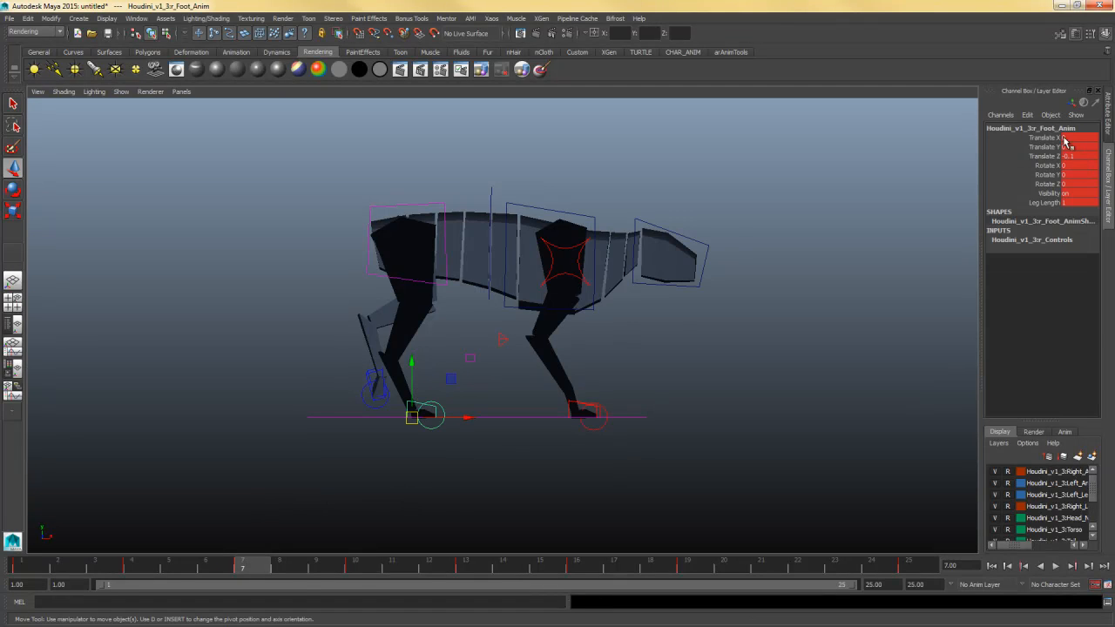
click(689, 567)
click(560, 494)
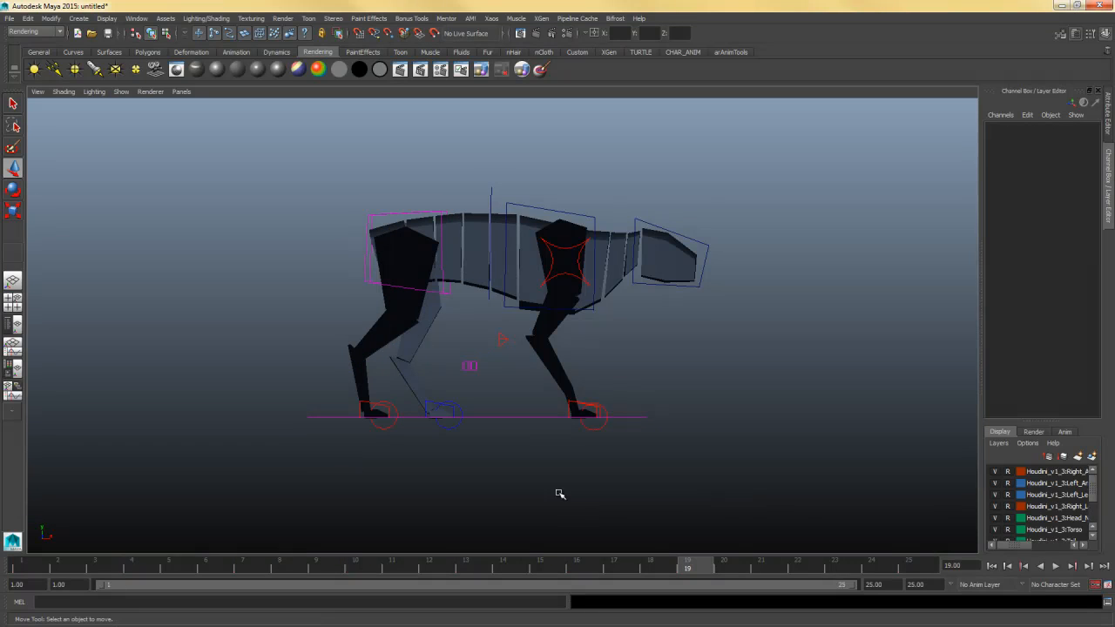
click(424, 397)
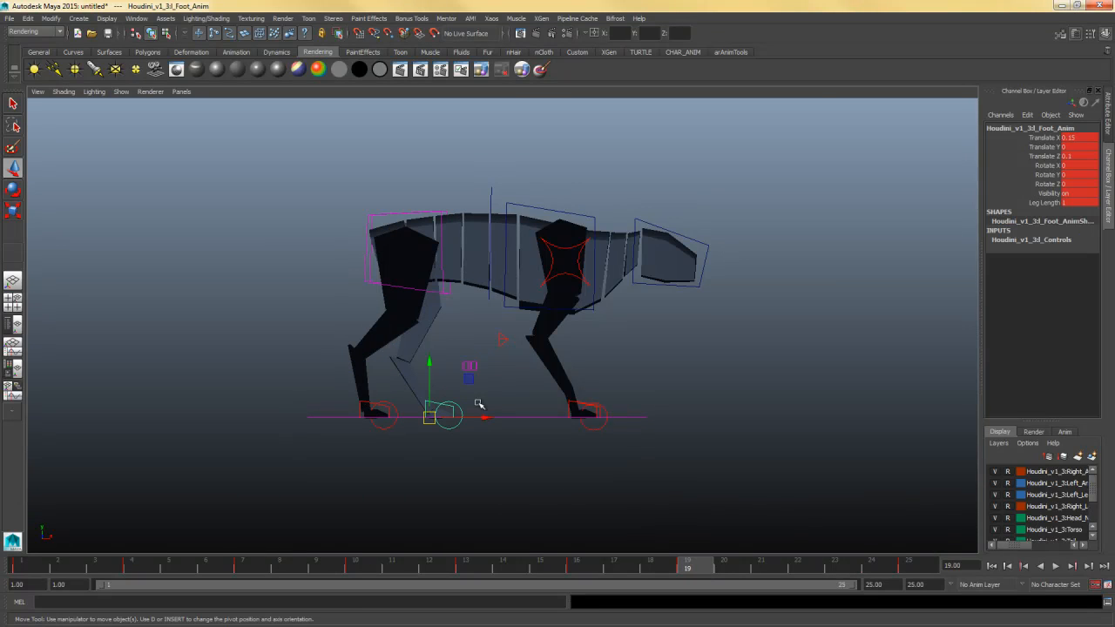
click(1077, 136)
text(0)
key(Return)
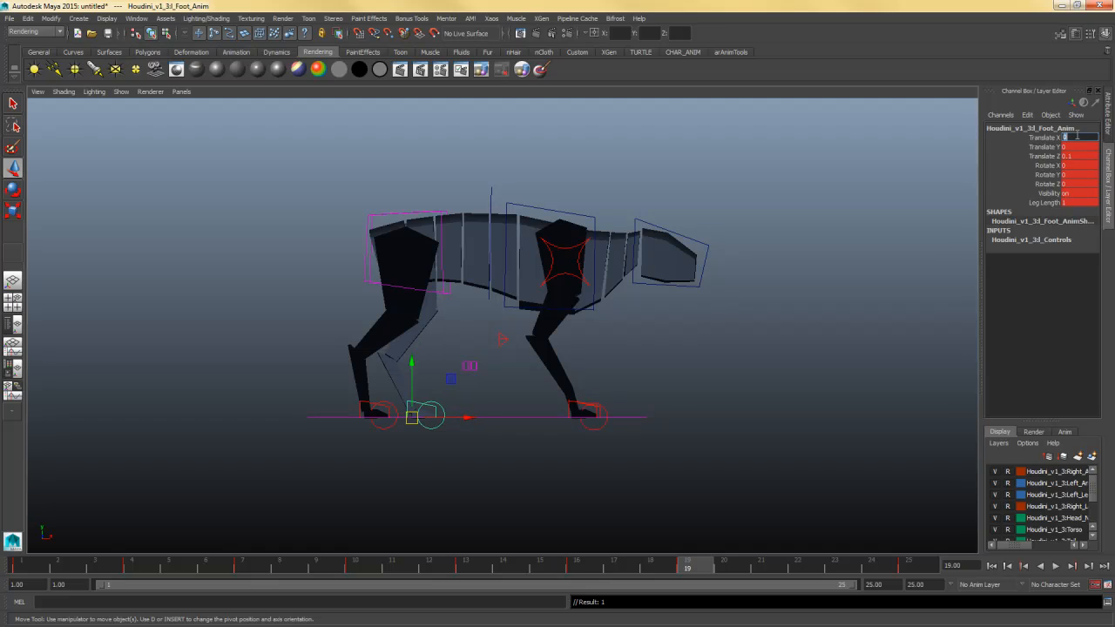
- Lift the right hind foot off the ground on frame 19, taking the left hind foot's pose on frame 7 as reference
click(297, 516)
click(244, 568)
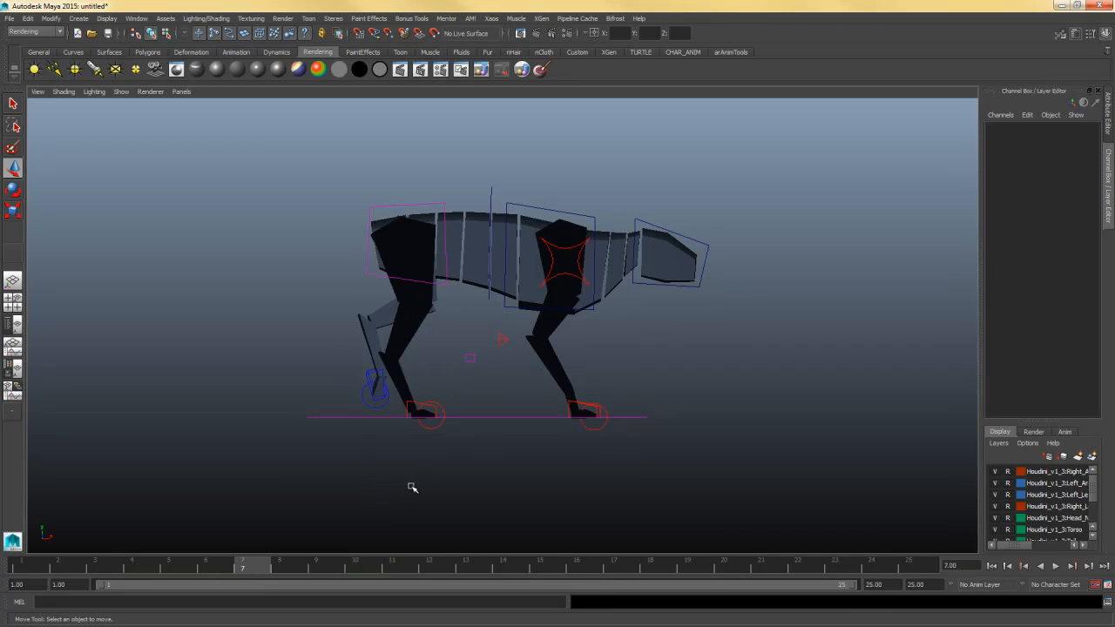
click(369, 380)
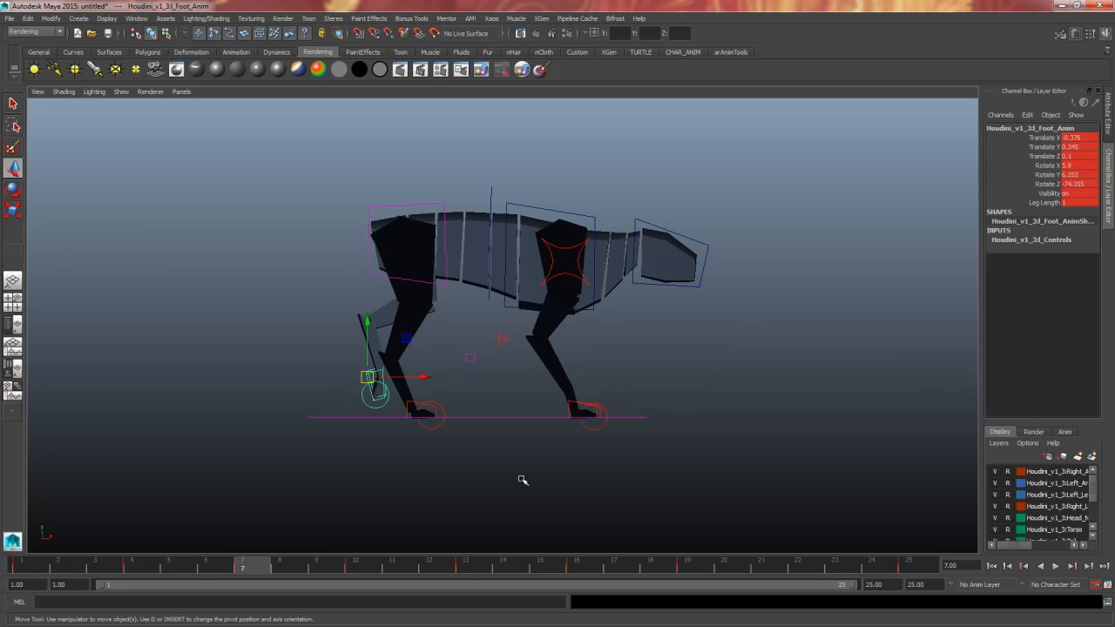
click(686, 558)
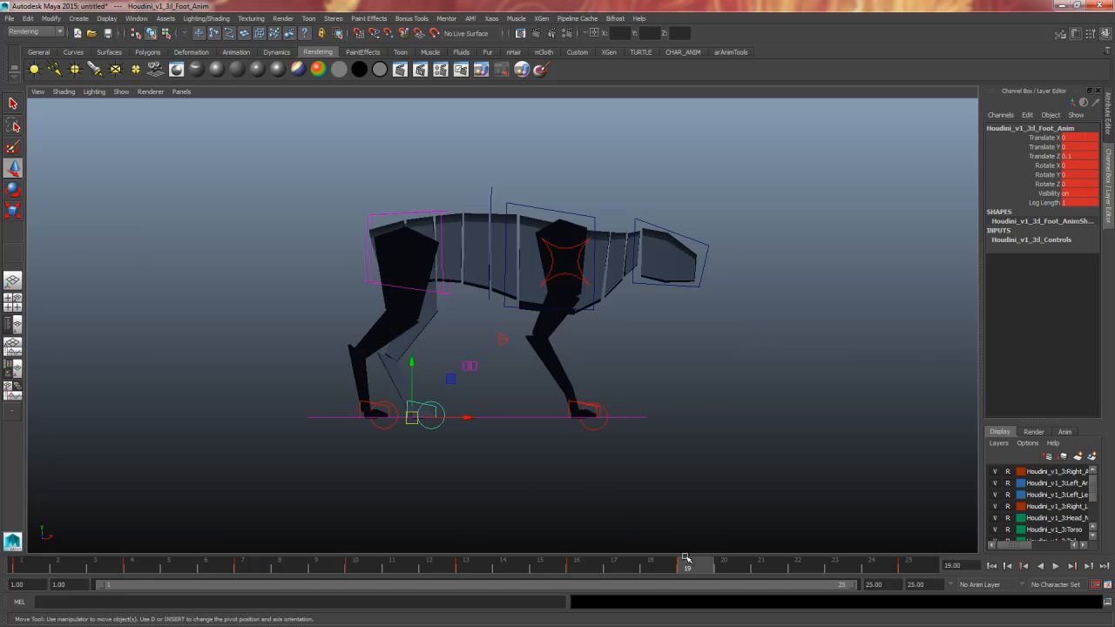
drag(361, 408, 362, 409)
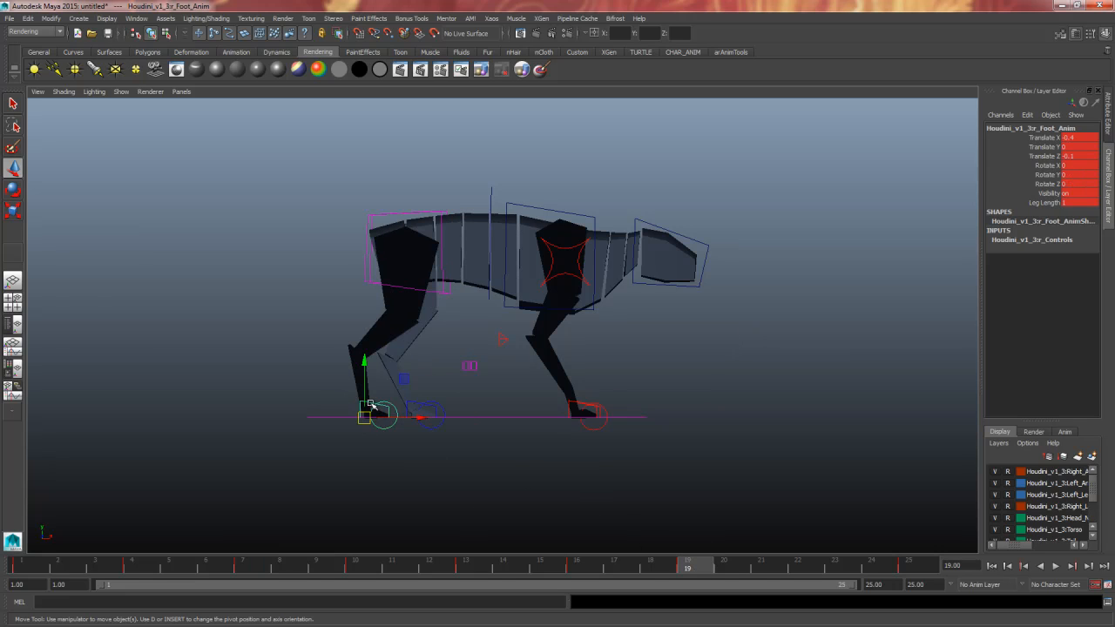
drag(364, 364, 367, 335)
drag(421, 390, 445, 418)
- Rotate the right hind foot to about -87.4 in Z, place it at Translate X -0.37 and Y 0.315, and compare with frame 7
key(e)
click(382, 425)
click(385, 406)
click(393, 413)
click(378, 391)
key(w)
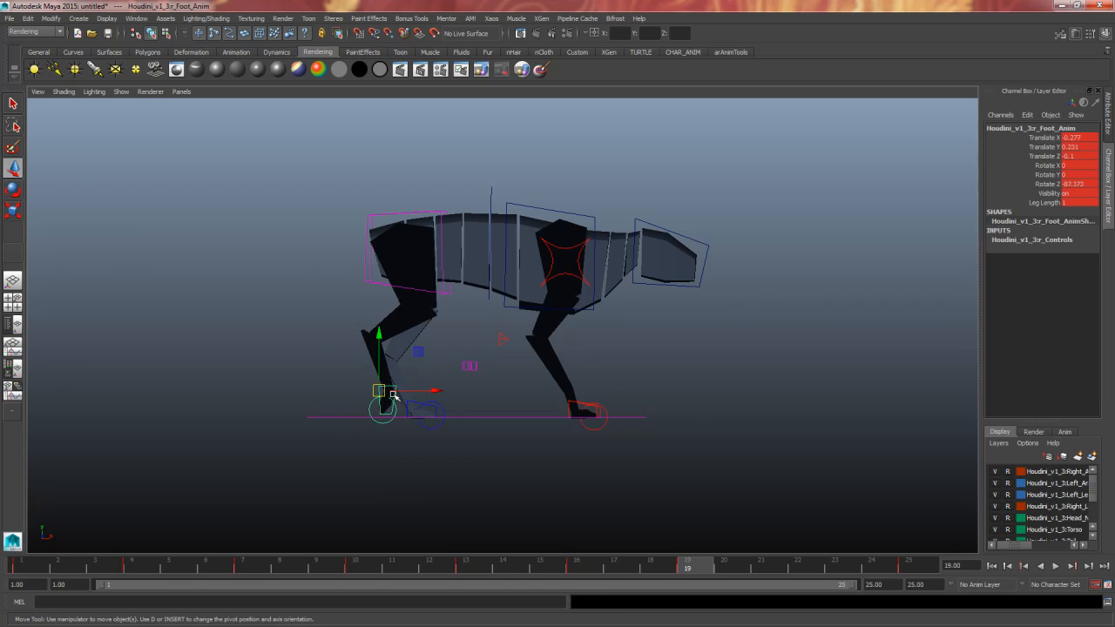
drag(378, 391, 366, 381)
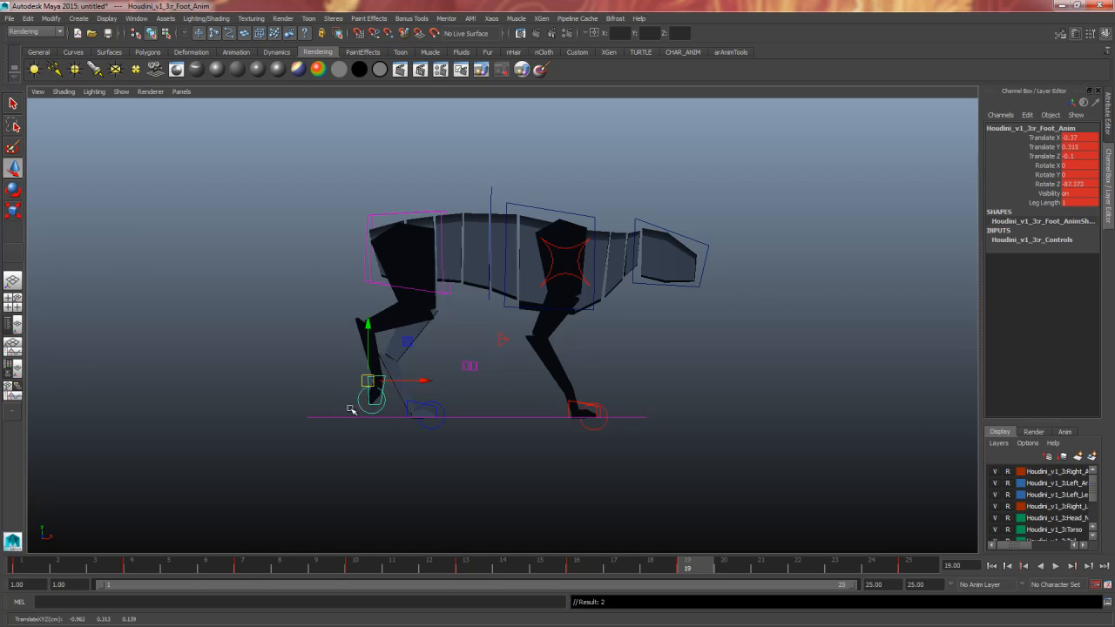
click(243, 566)
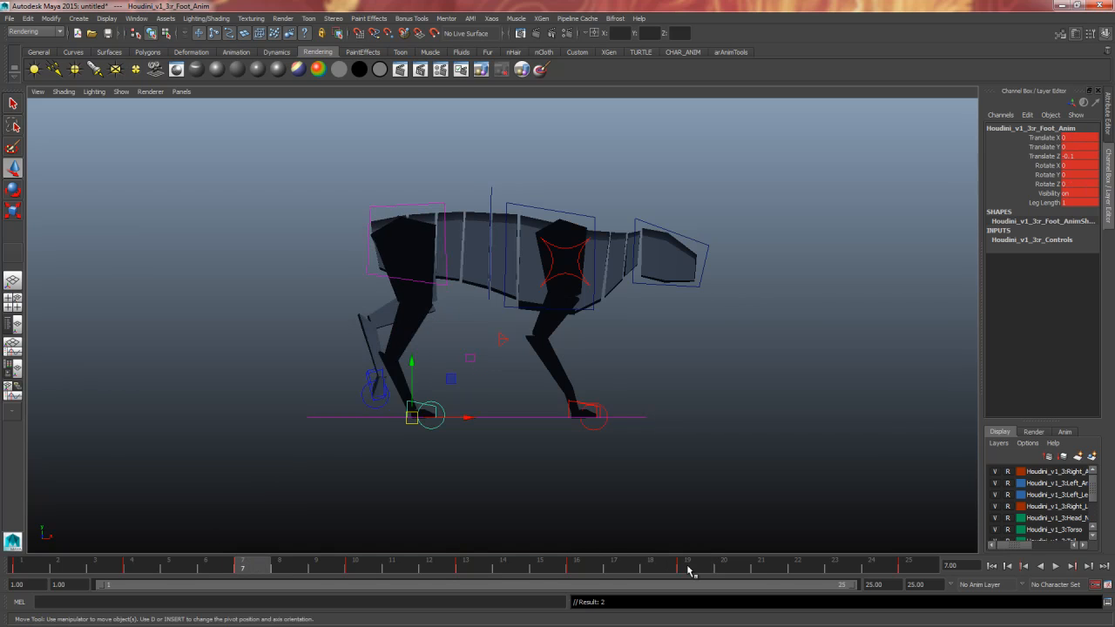
click(687, 566)
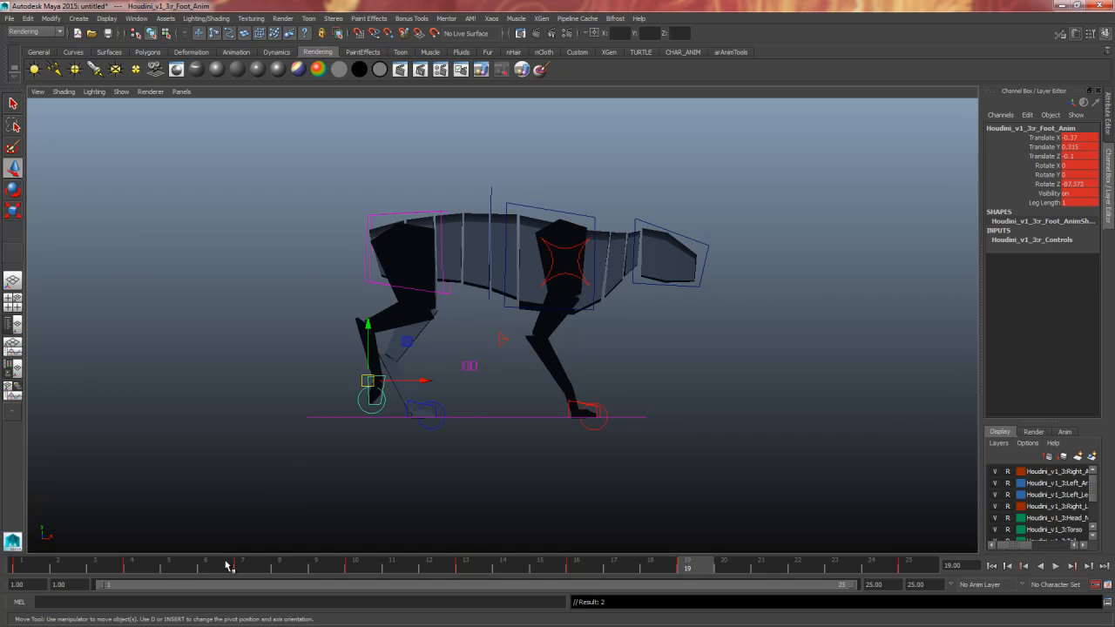
click(243, 566)
click(687, 566)
- In the perspective view, angle the lifted right hind foot to about 6.8 in Rotate X and 12.4 in Rotate Y
key(space)
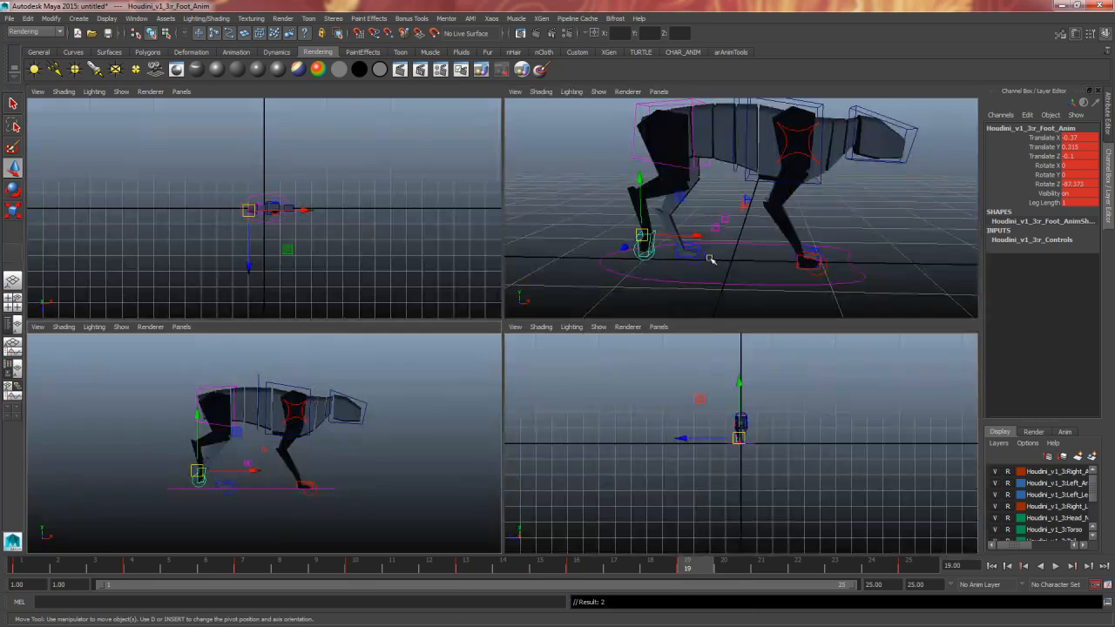
key(space)
alt+drag(635, 325, 497, 341)
alt+middle_drag(497, 342, 510, 393)
key(f)
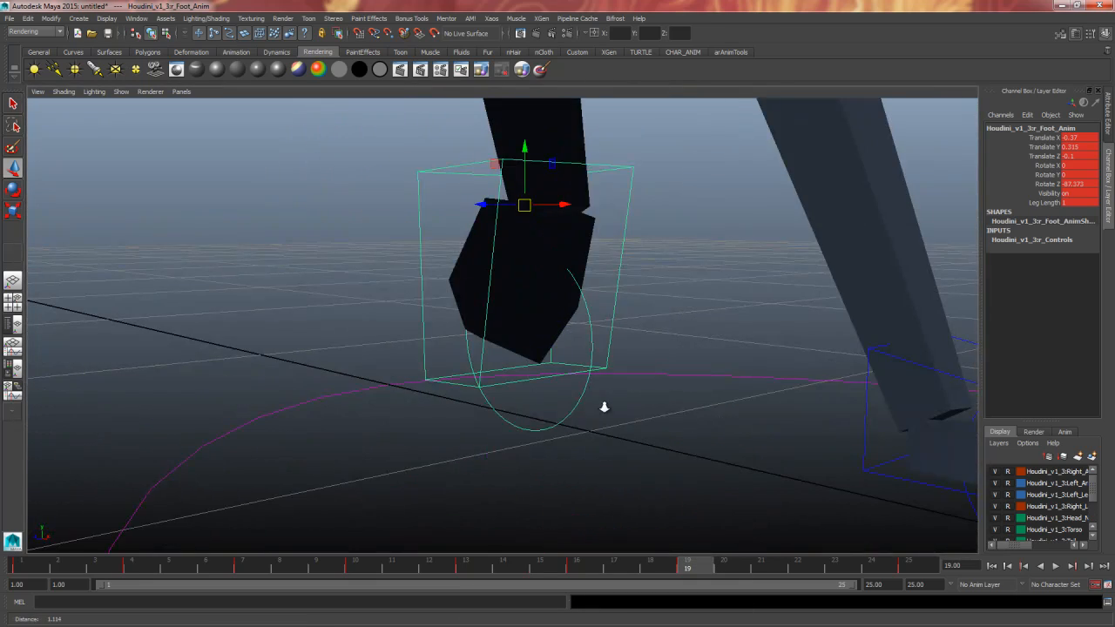
scroll(600, 404, down, 2)
alt+drag(597, 400, 590, 396)
key(e)
drag(509, 233, 519, 241)
alt+right_drag(603, 282, 271, 323)
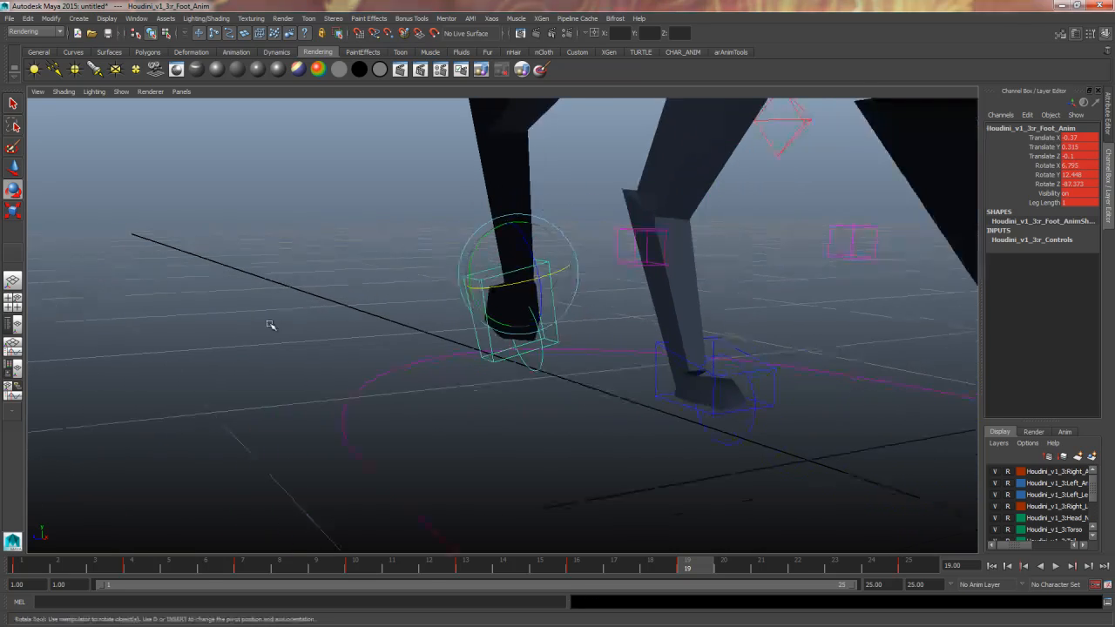
- Inspect the lifted right hind foot's pose from several angles and return to the side view
alt+drag(492, 357, 480, 345)
scroll(483, 346, down, 3)
alt+middle_drag(494, 344, 404, 329)
alt+middle_drag(545, 385, 625, 475)
alt+drag(594, 454, 688, 425)
alt+middle_drag(606, 428, 605, 428)
alt+drag(605, 428, 547, 405)
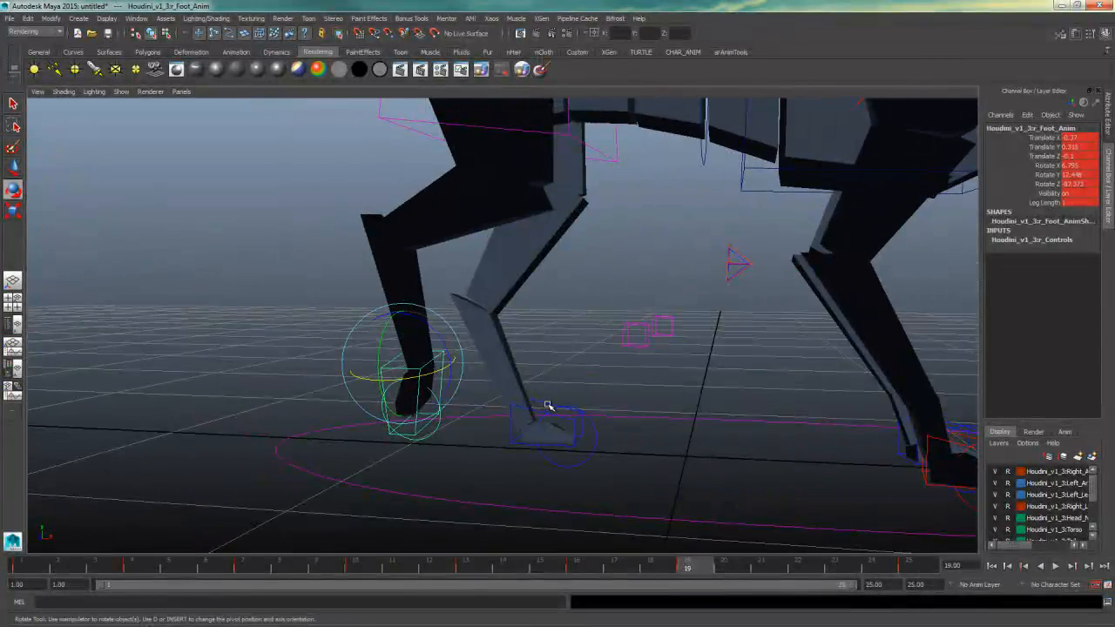
alt+drag(629, 378, 586, 392)
key(space)
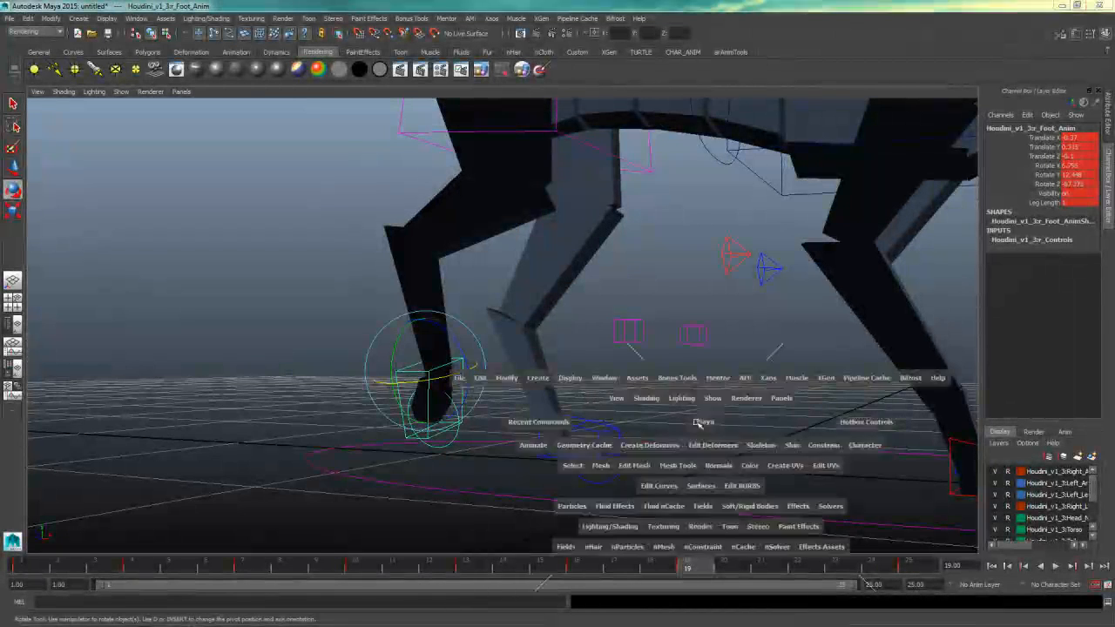
key(space)
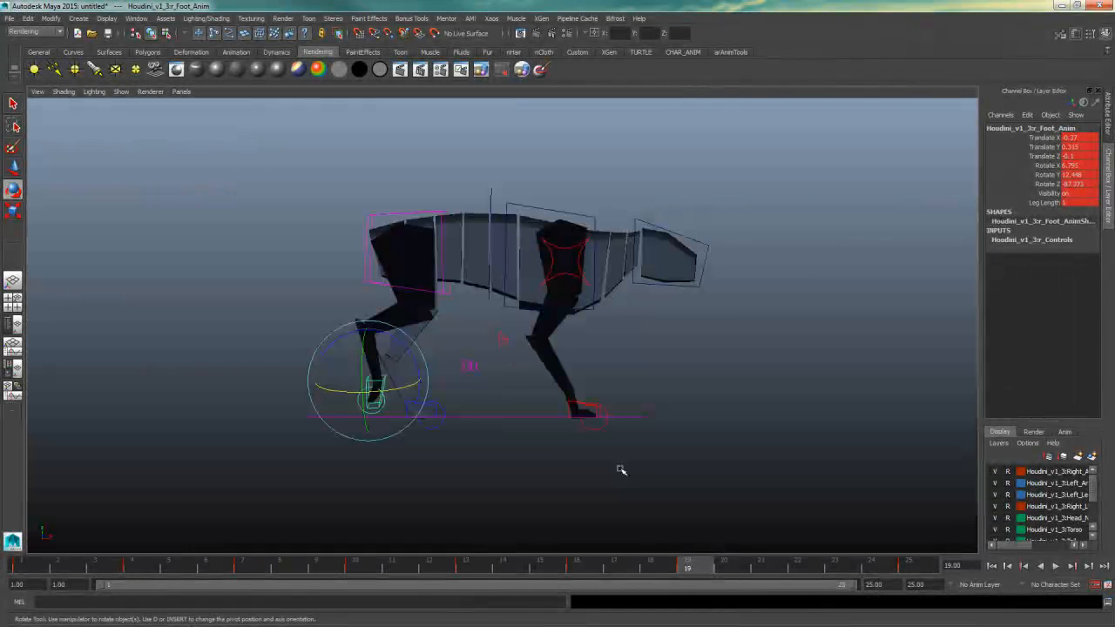
- Set a key on all the rig's controls at frame 22
mouse_move(692, 566)
mouse_down()
mouse_move(605, 568)
mouse_move(795, 572)
mouse_up()
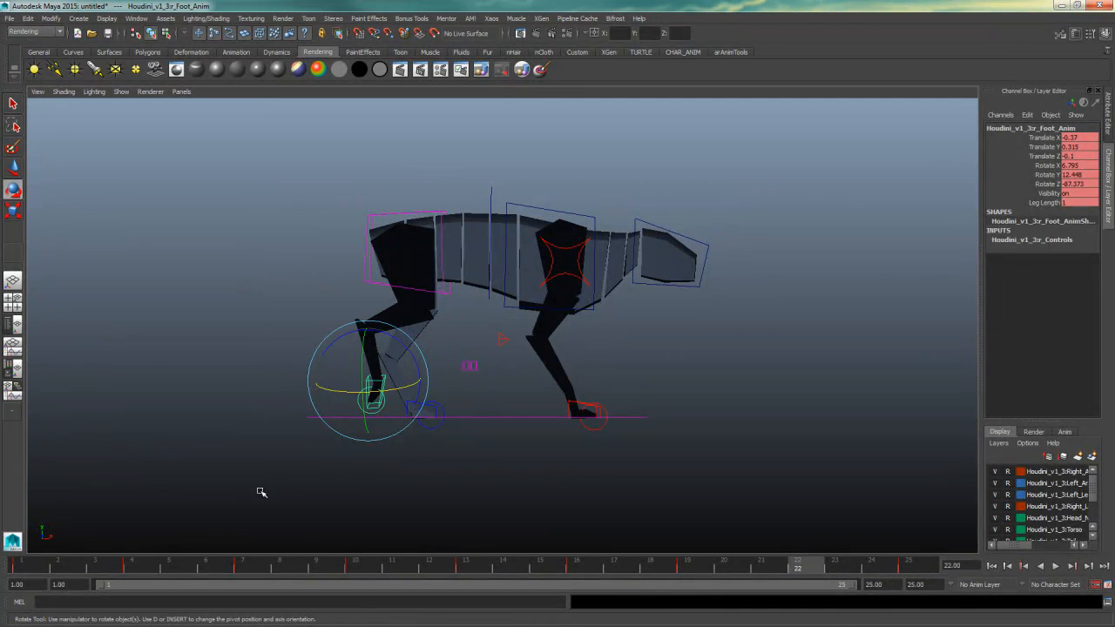
drag(756, 157, 261, 493)
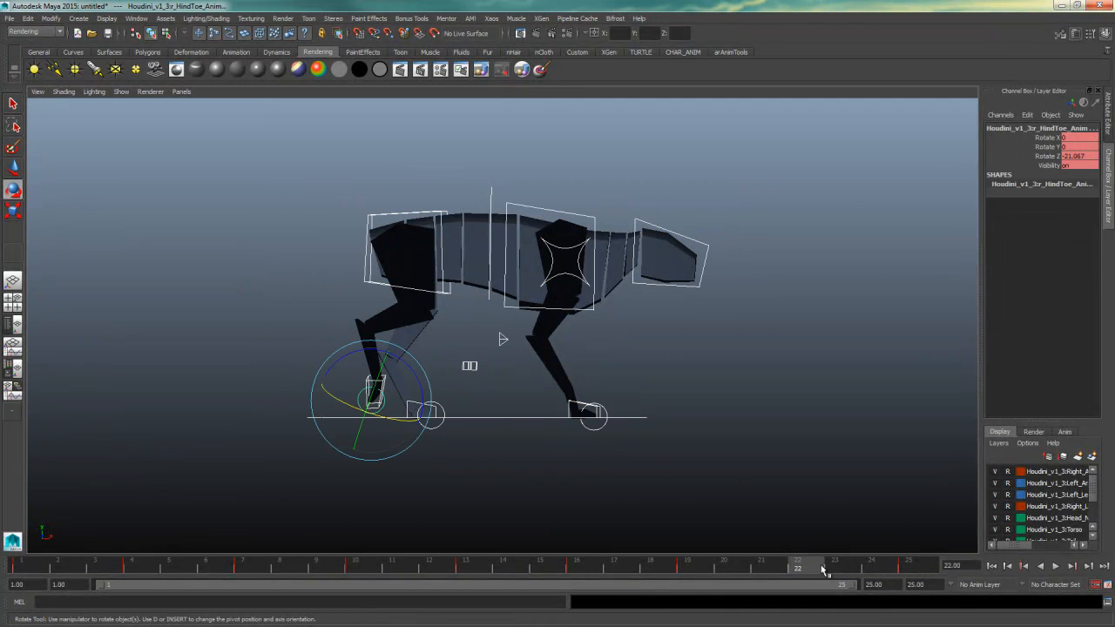
click(581, 534)
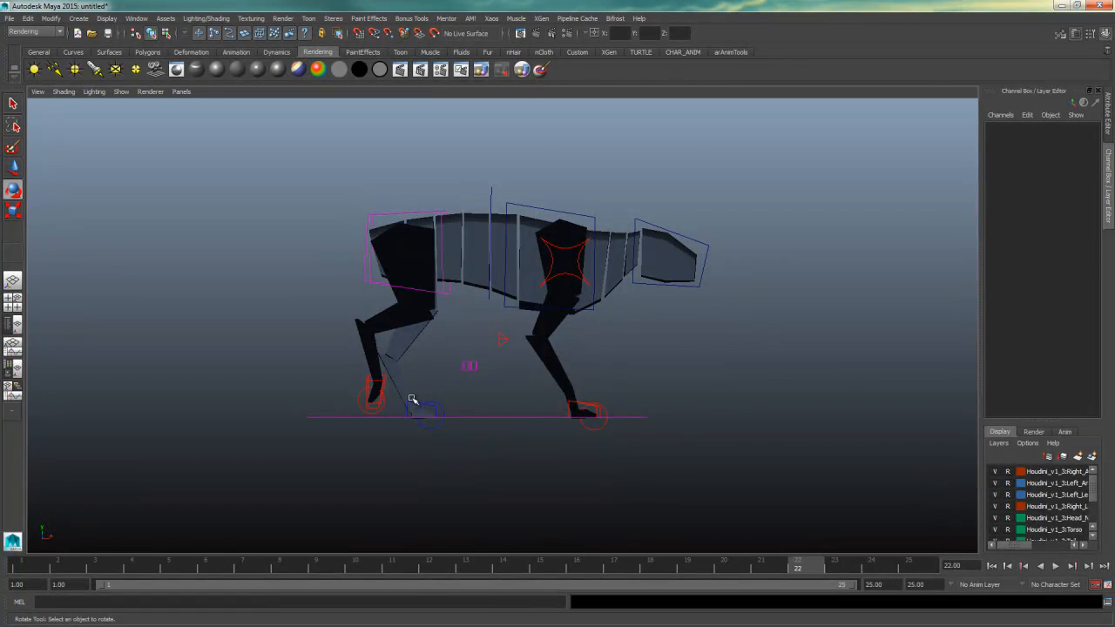
key(ctrl+z)
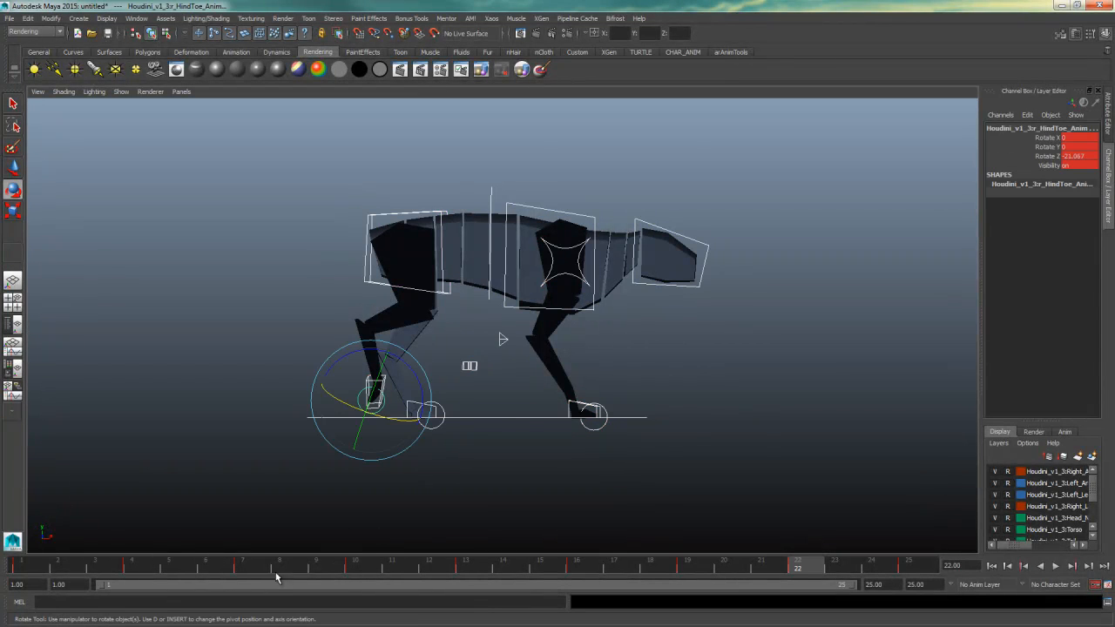
- Set the left hind foot's Translate X to -0.15 on frame 22, matching the right hind foot's pose on frame 10
click(355, 568)
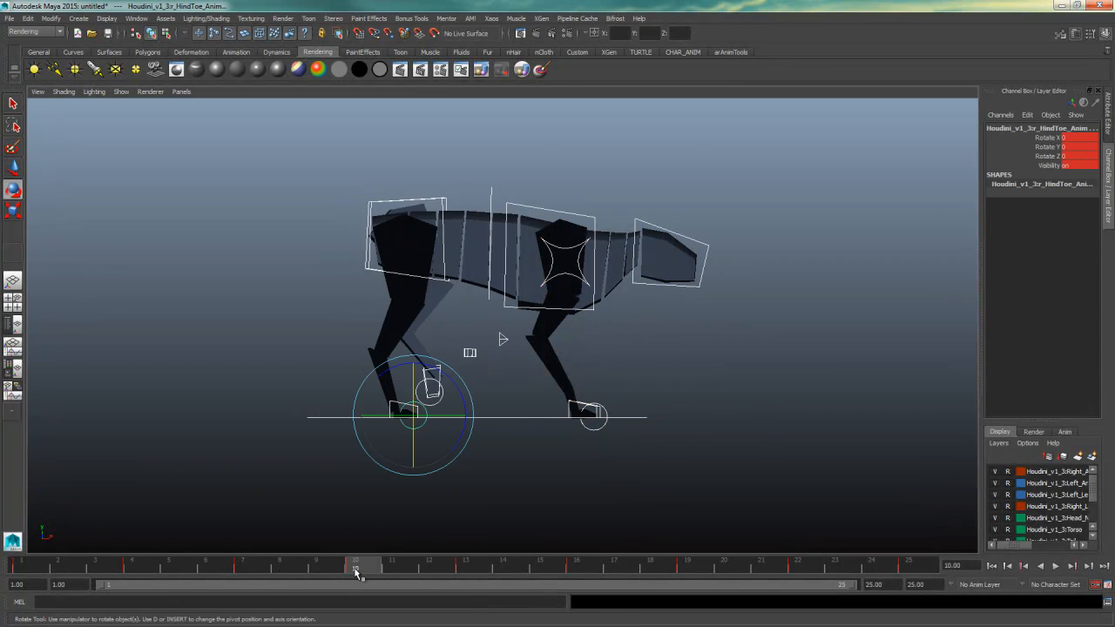
click(413, 424)
click(390, 405)
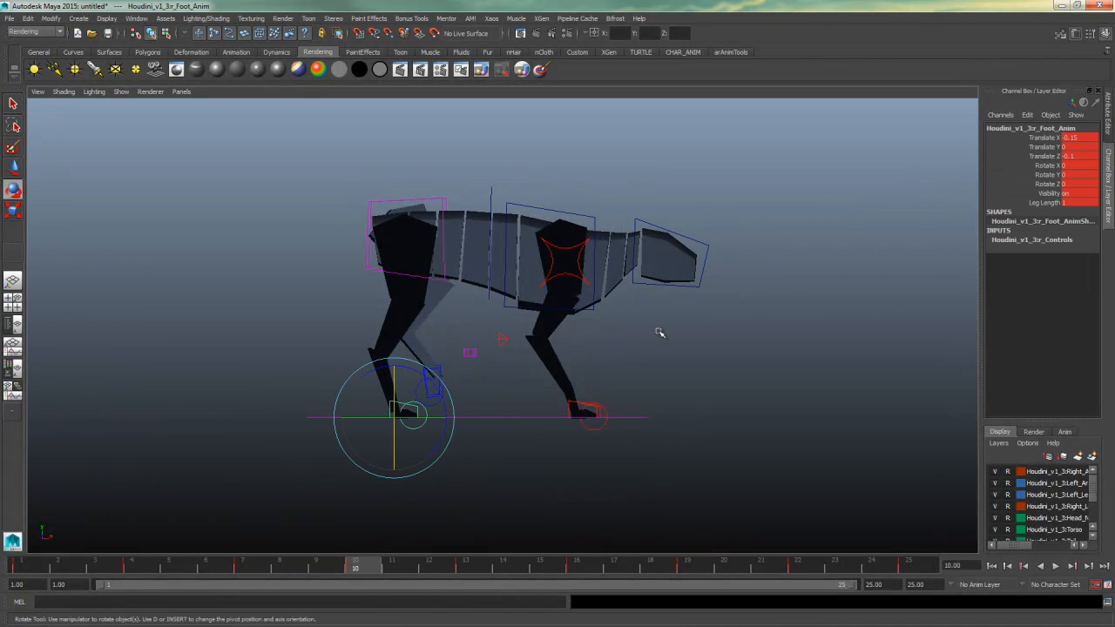
click(800, 568)
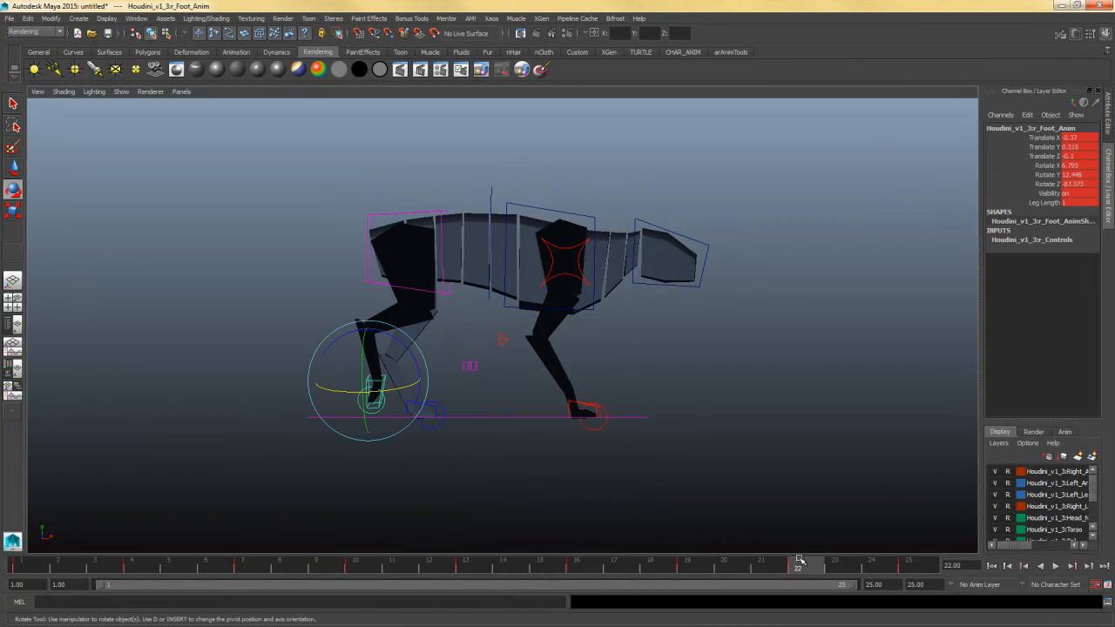
click(427, 403)
click(414, 405)
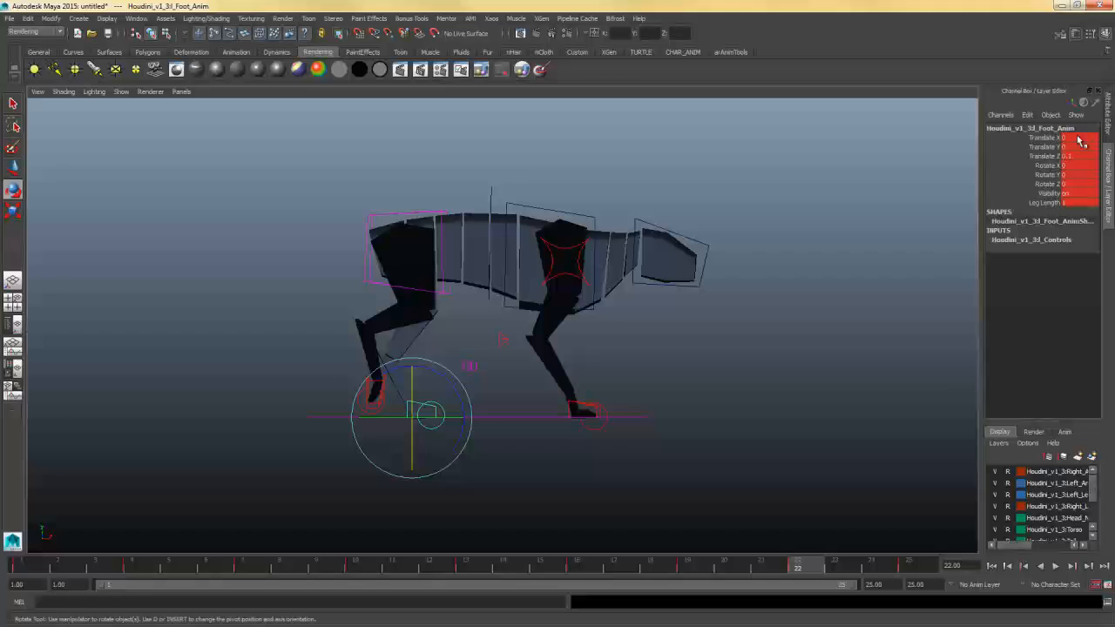
double_click(1072, 138)
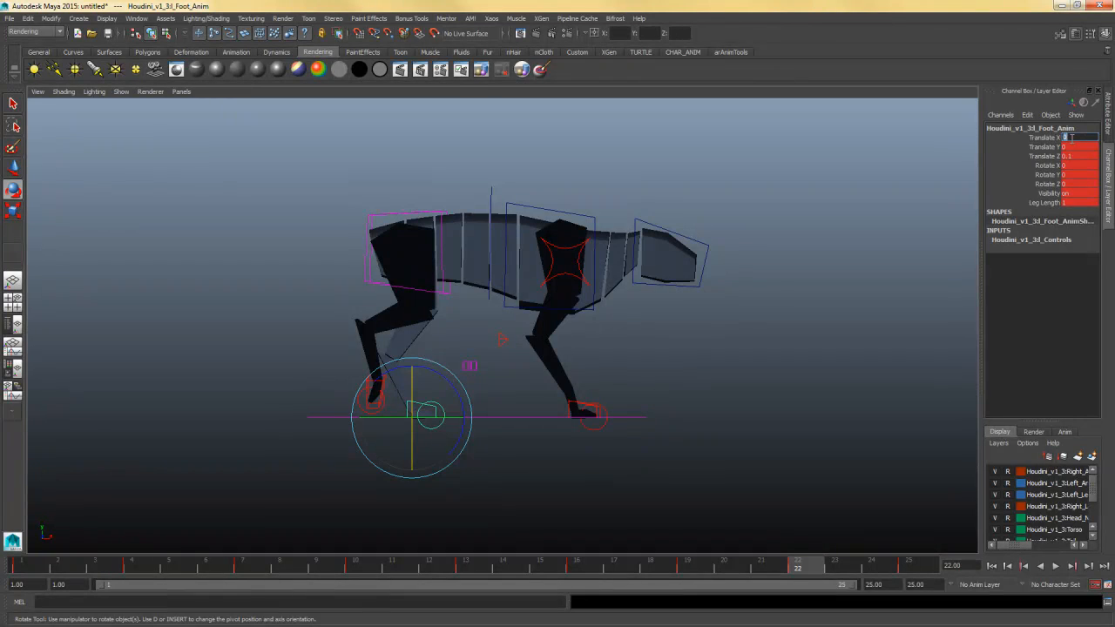
text(-0.15)
key(Return)
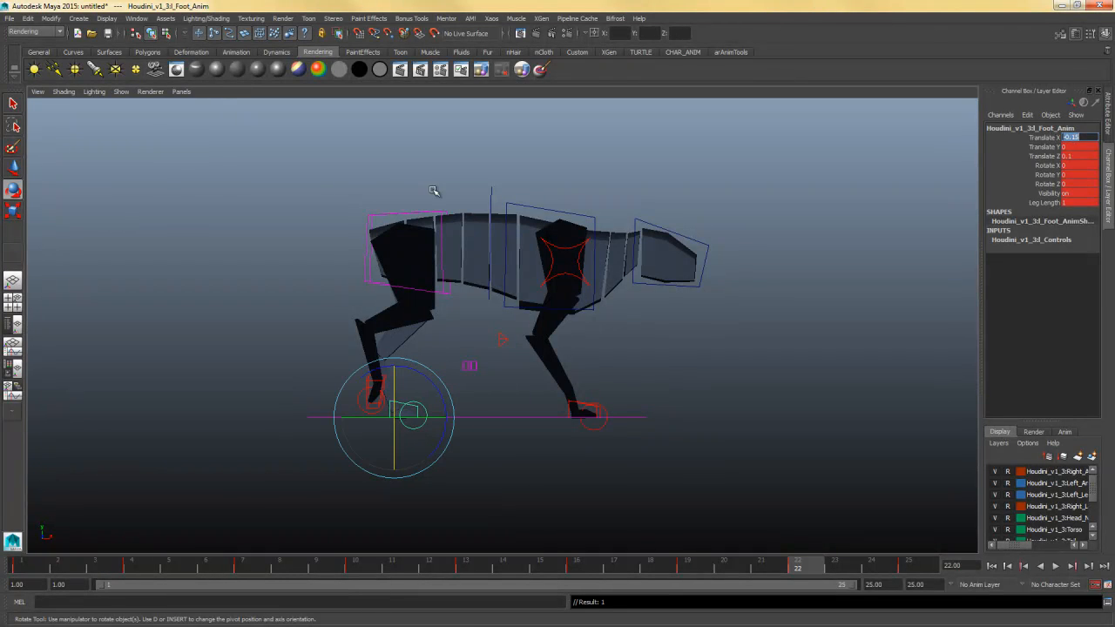
- Set the rear hip control's Translate Y to 0.06 on frame 22, using its frame 10 value as reference
click(416, 215)
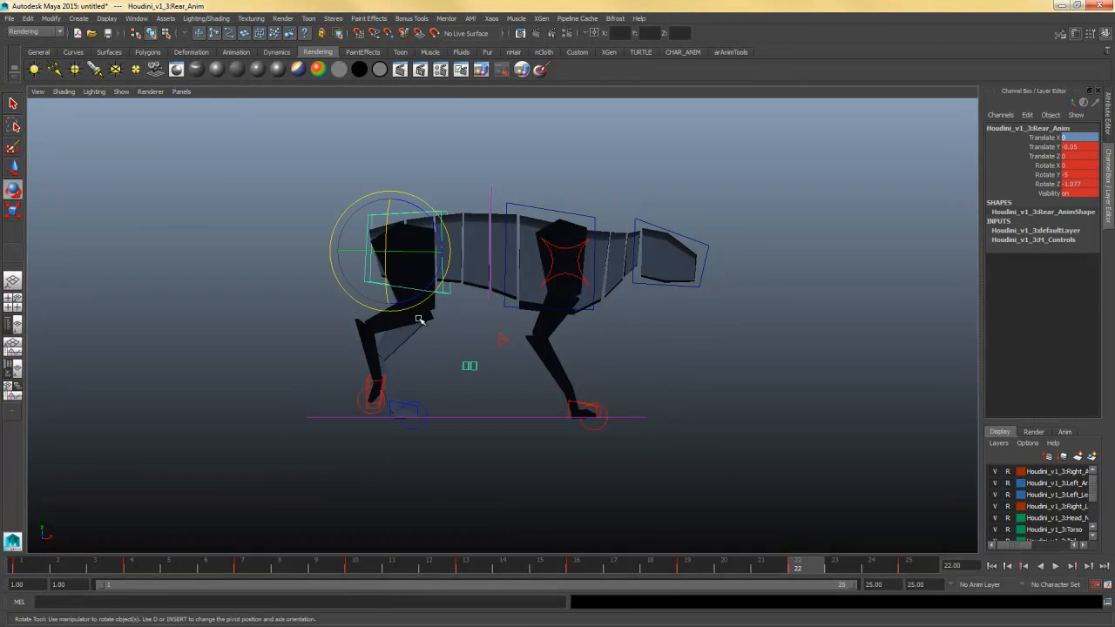
click(357, 566)
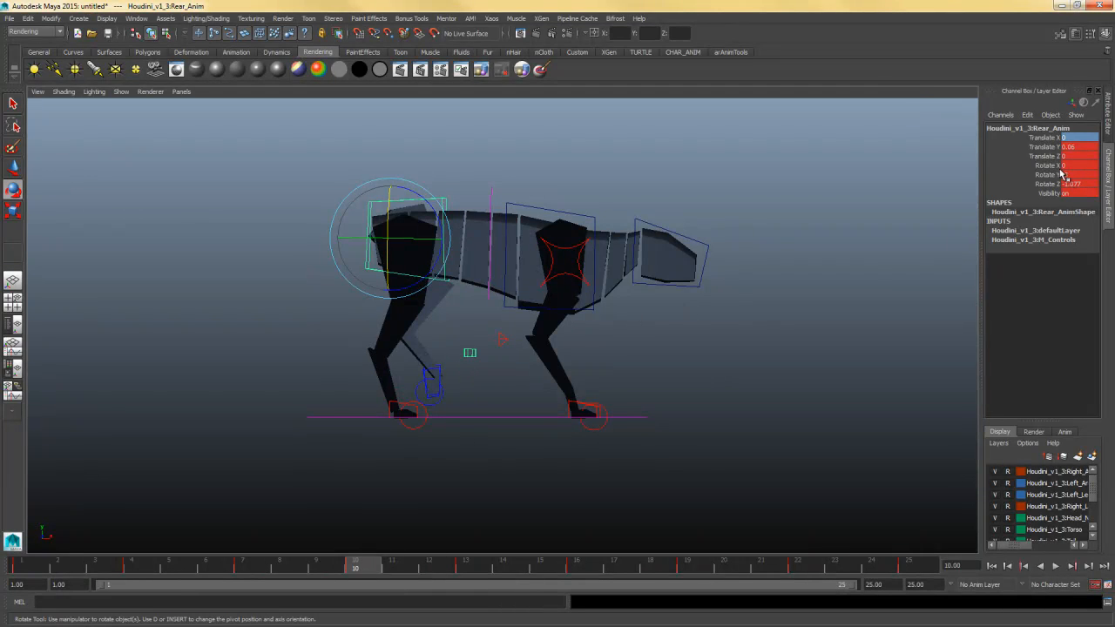
click(810, 568)
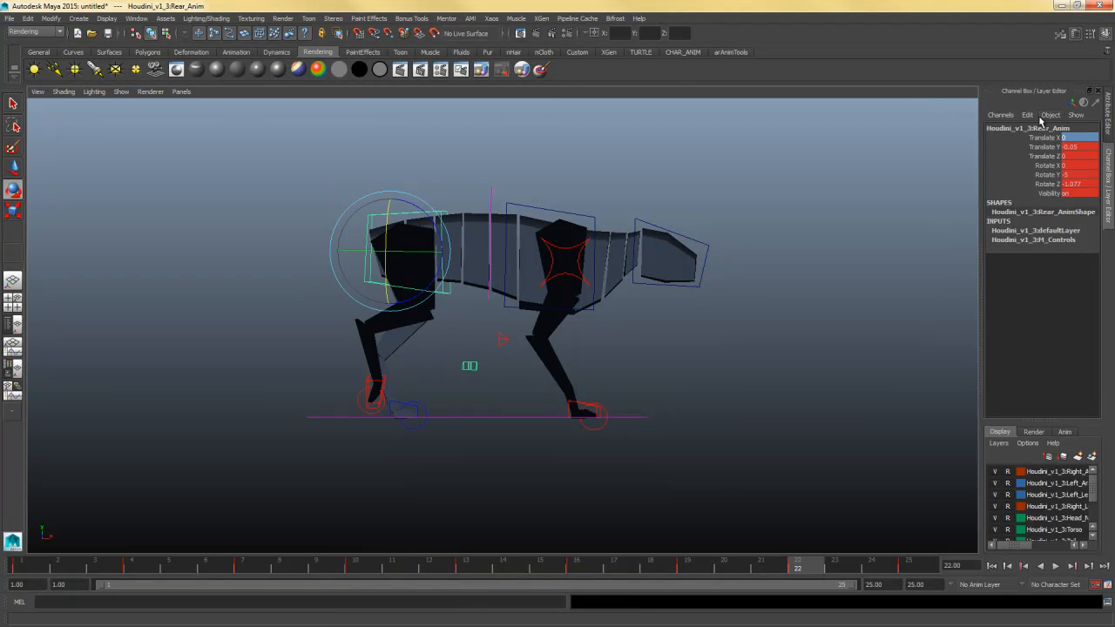
double_click(1078, 148)
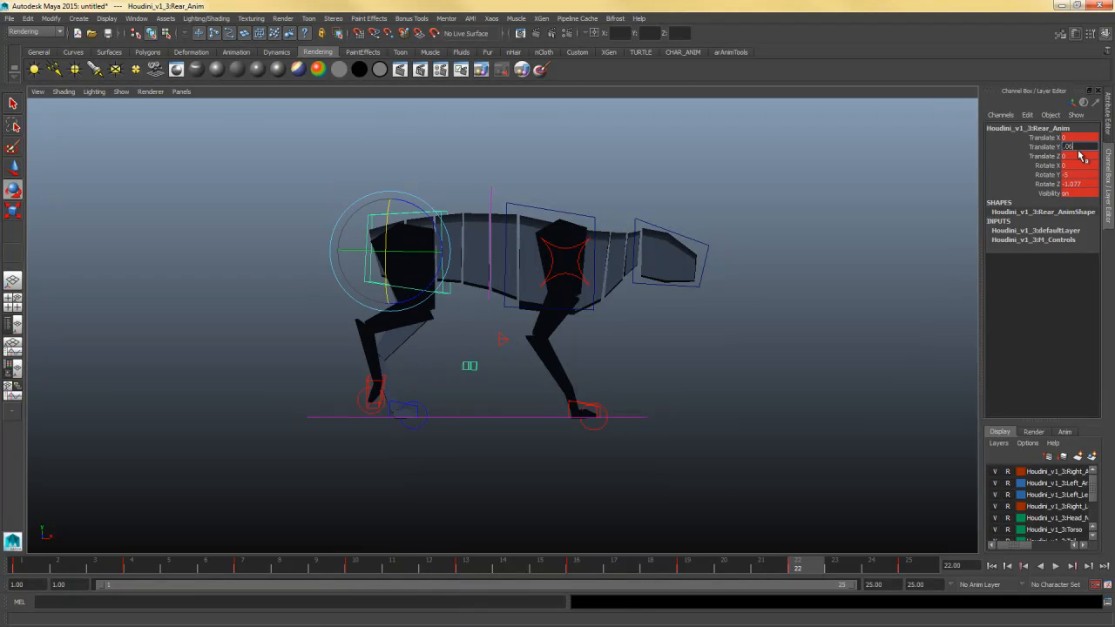
key(Return)
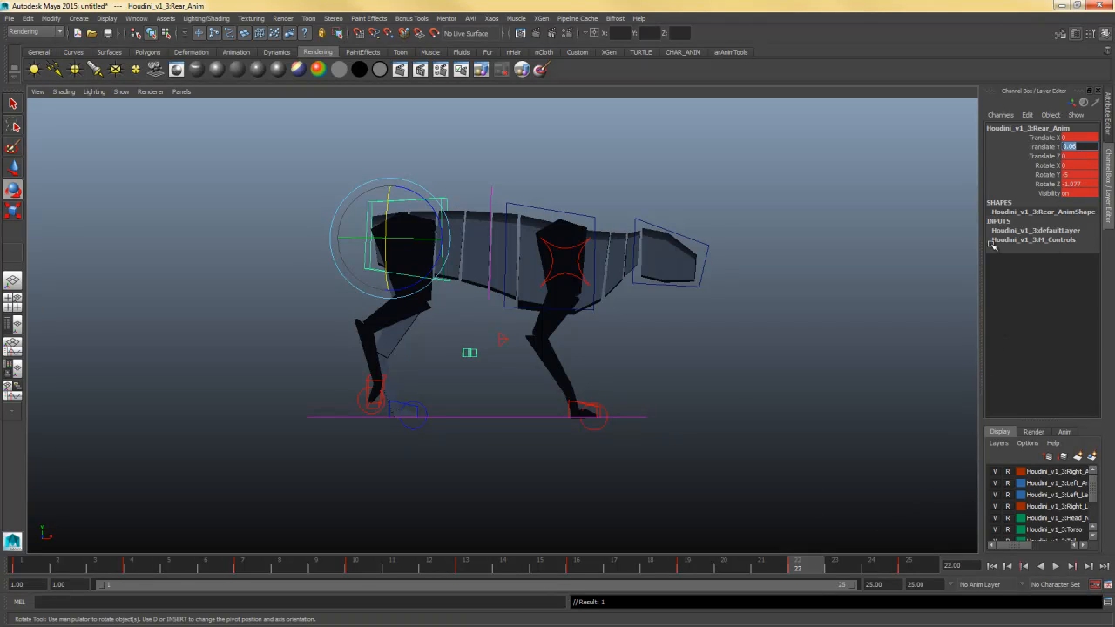
- Set the rear hip control's Rotate Y to 3 on frame 22, mirroring frame 10, and compare both frames
click(367, 568)
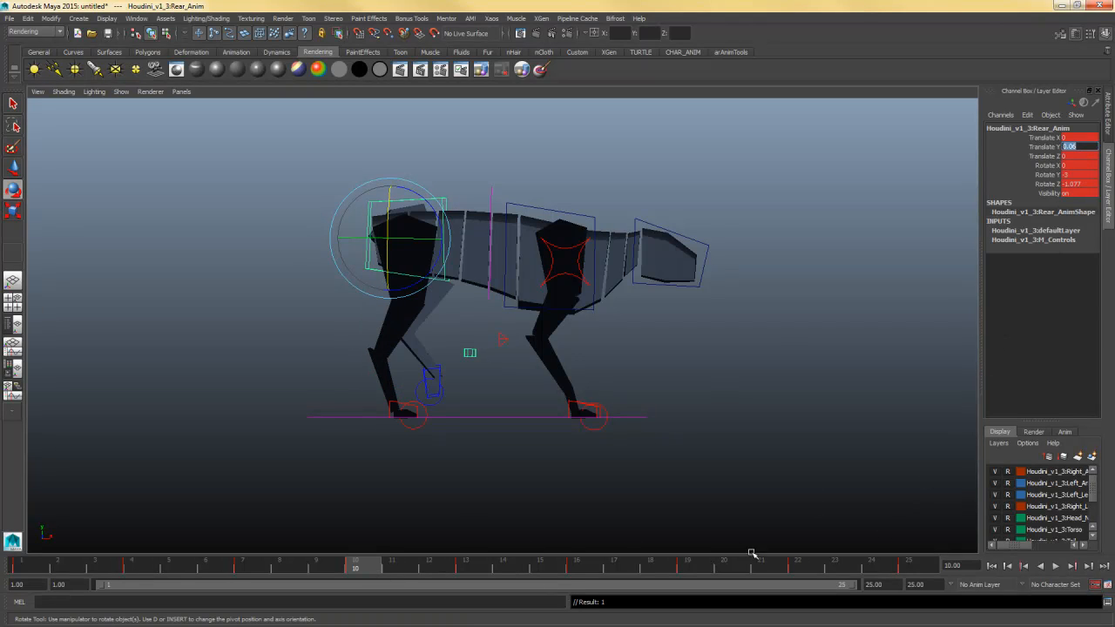
click(805, 568)
click(1076, 174)
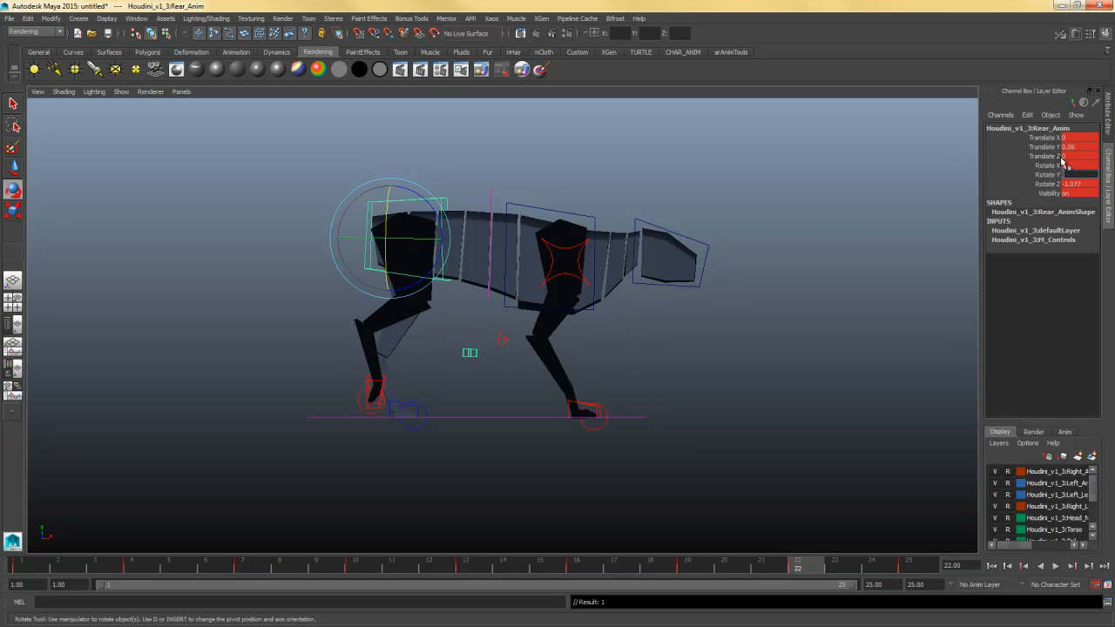
text(3)
key(Return)
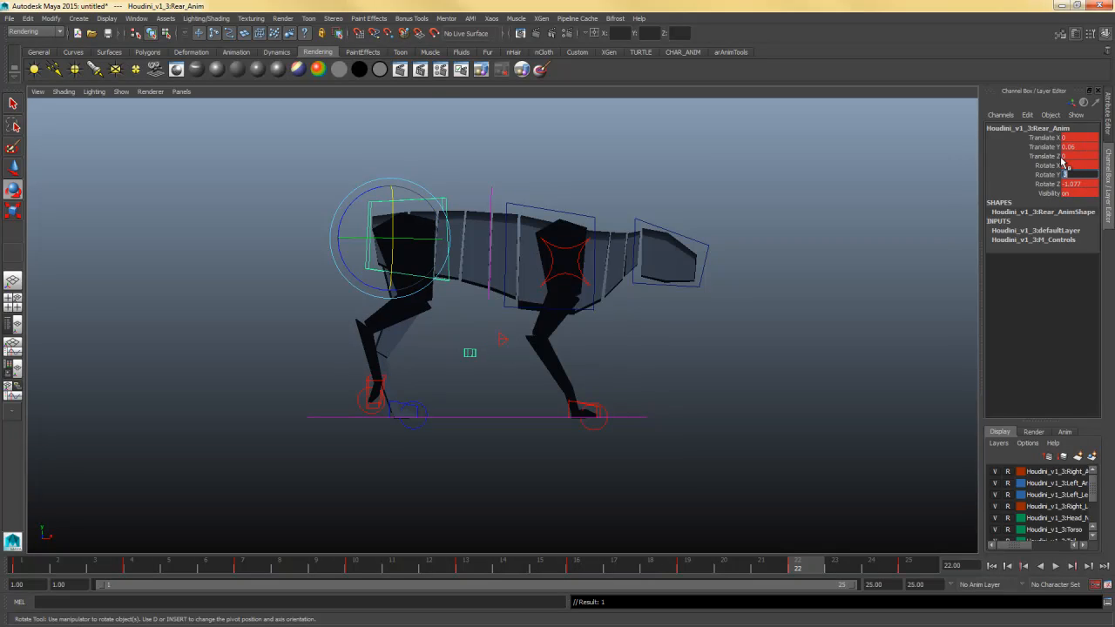
click(357, 568)
click(806, 568)
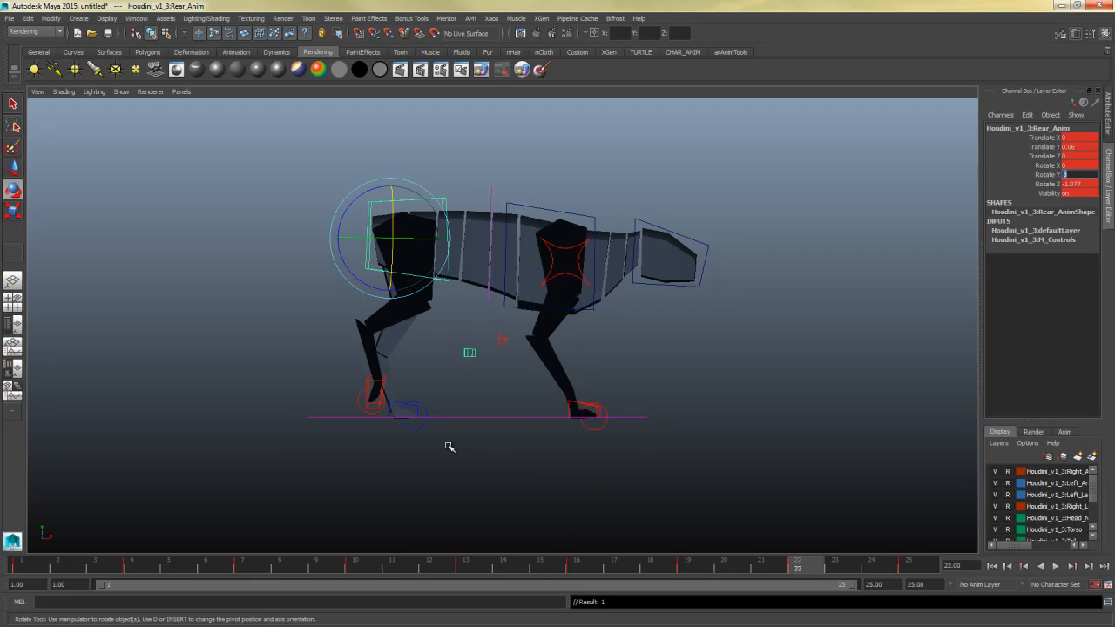
- Move the lifted right hind foot forward on frame 22 to about Translate X -0.045 and Y 0.364
click(397, 409)
click(380, 384)
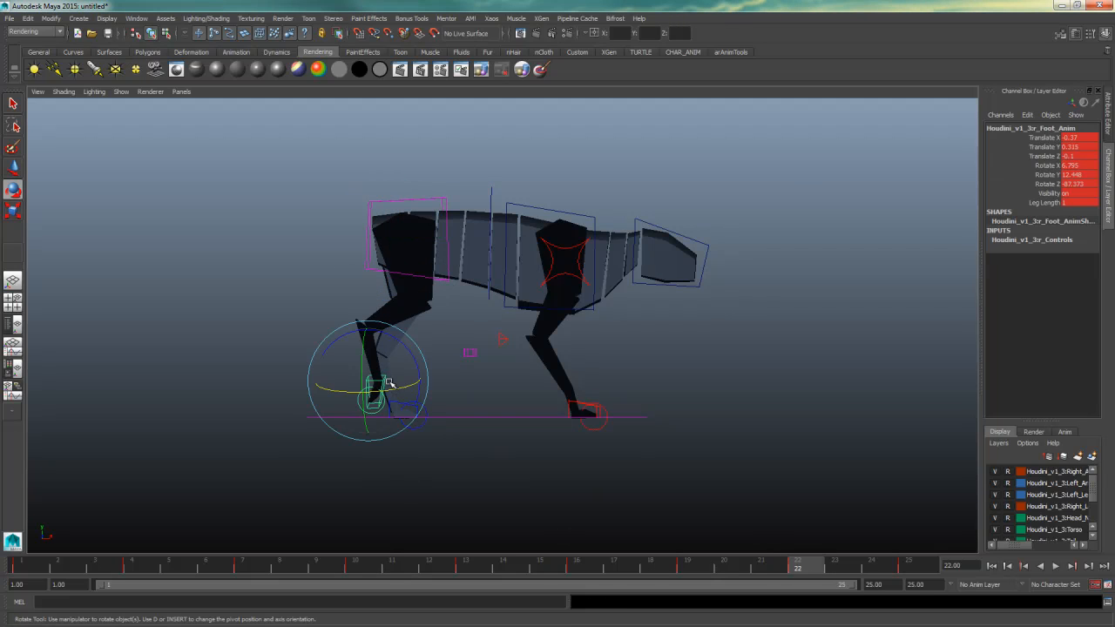
key(w)
drag(373, 390, 470, 368)
key(e)
click(471, 367)
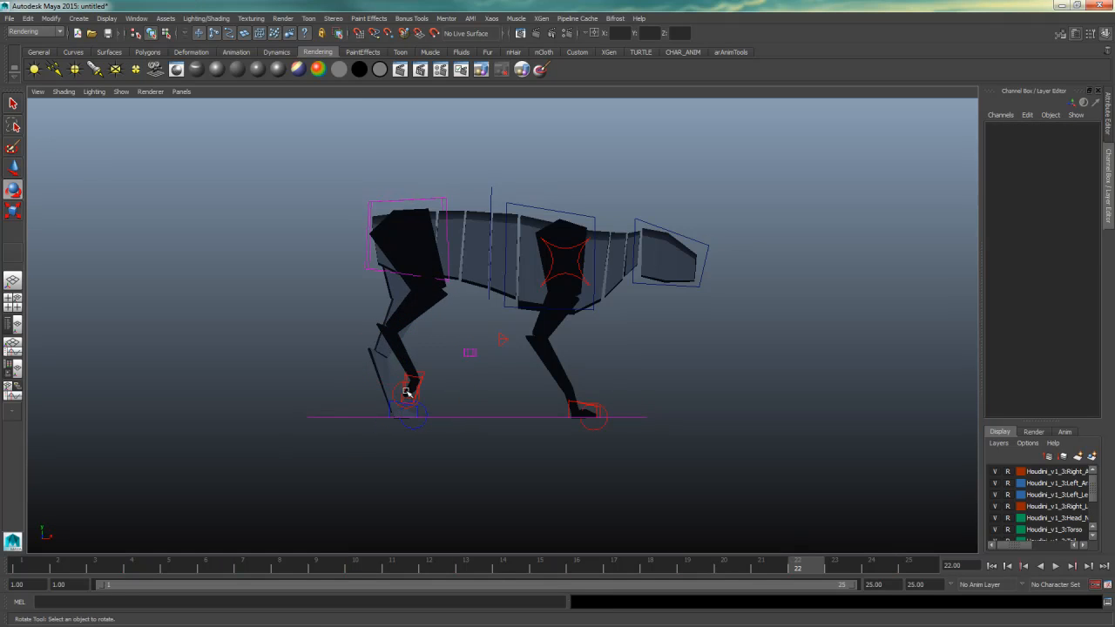
- Rotate the right hind foot on frame 22 to about 3.8 in X, 7.6 in Y and -96.7 in Z
click(397, 387)
click(497, 381)
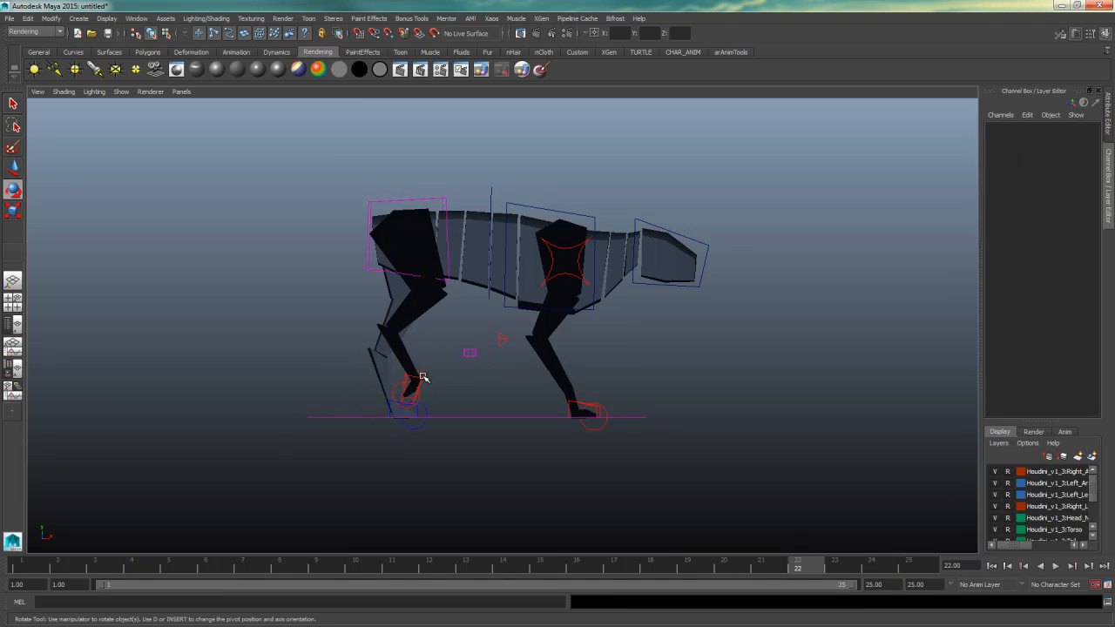
click(416, 374)
drag(416, 370, 418, 369)
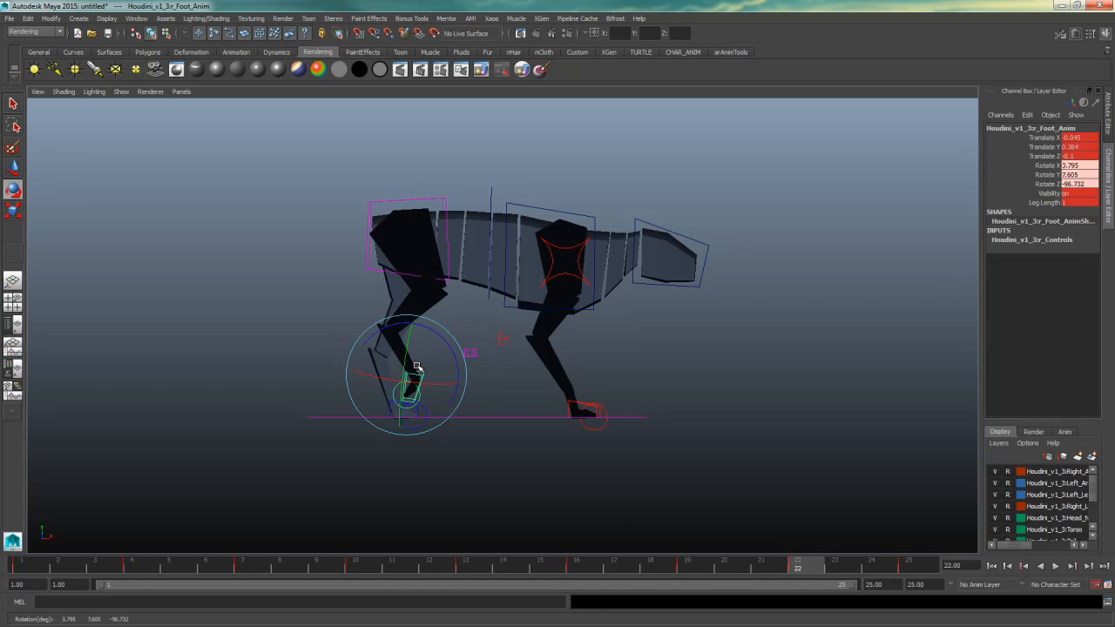
key(shift+e)
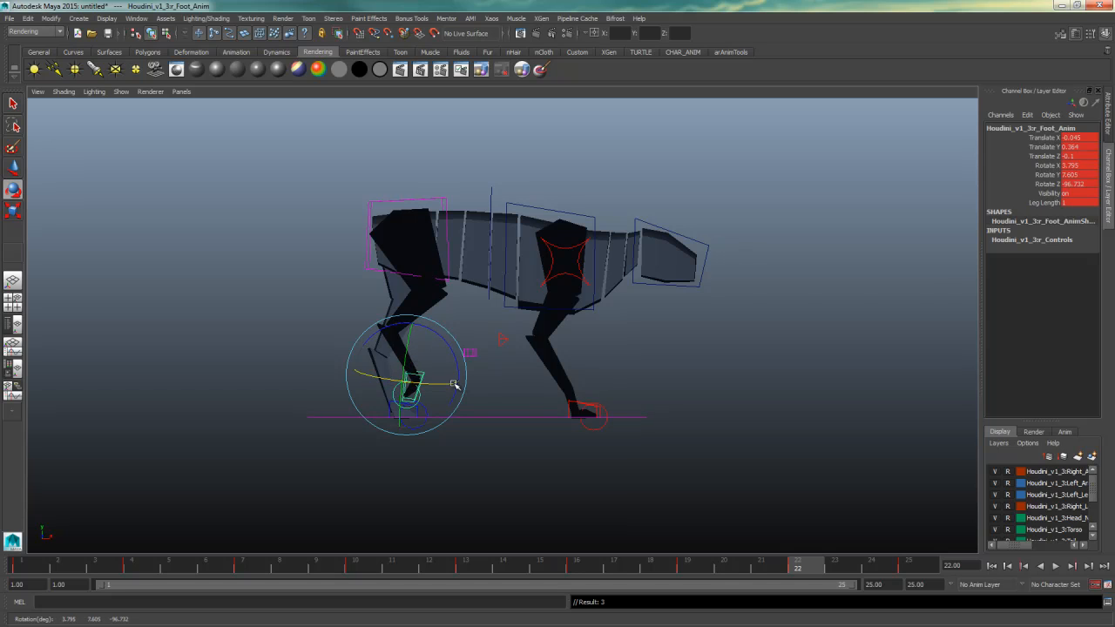
- Shift the right hind foot forward on frame 22 to about Translate X 0.028, using frame 10 as reference
click(356, 567)
click(800, 567)
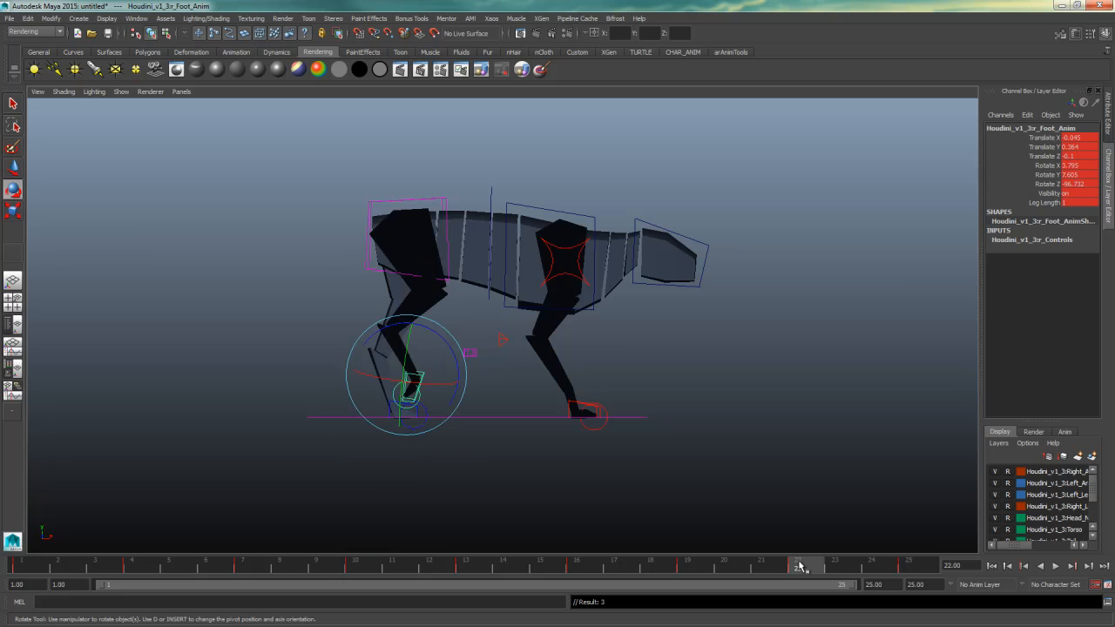
key(q)
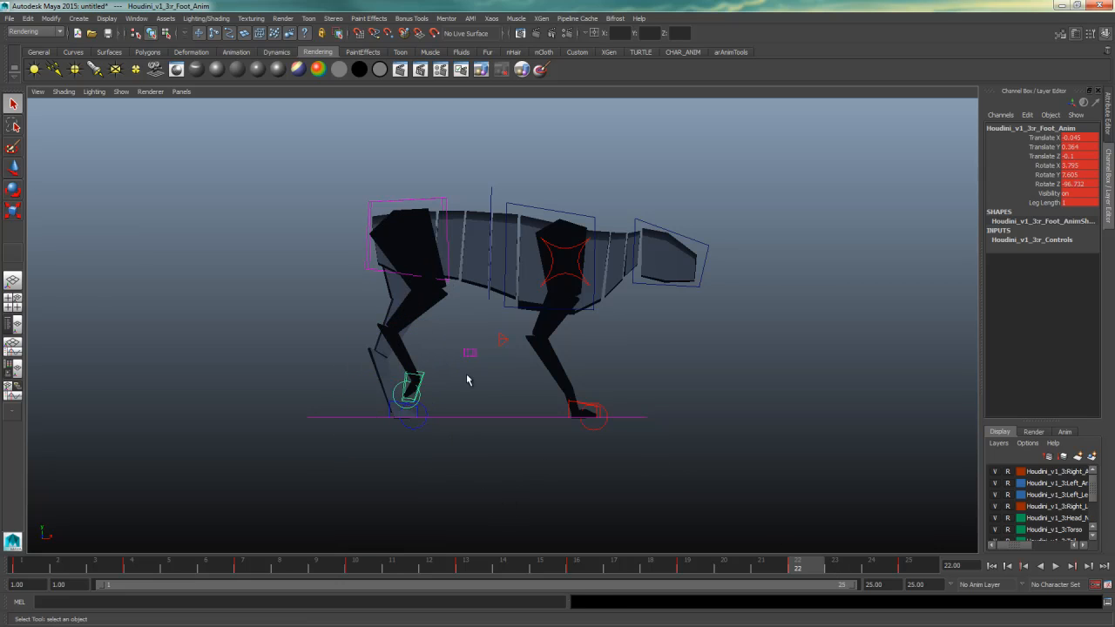
key(w)
drag(409, 383, 411, 383)
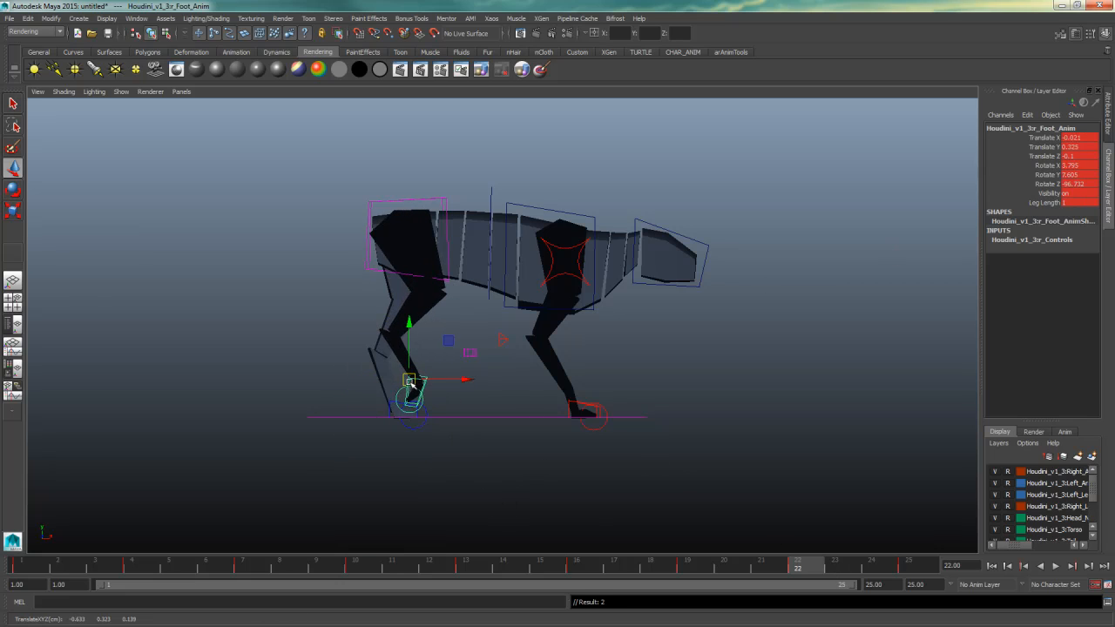
click(373, 568)
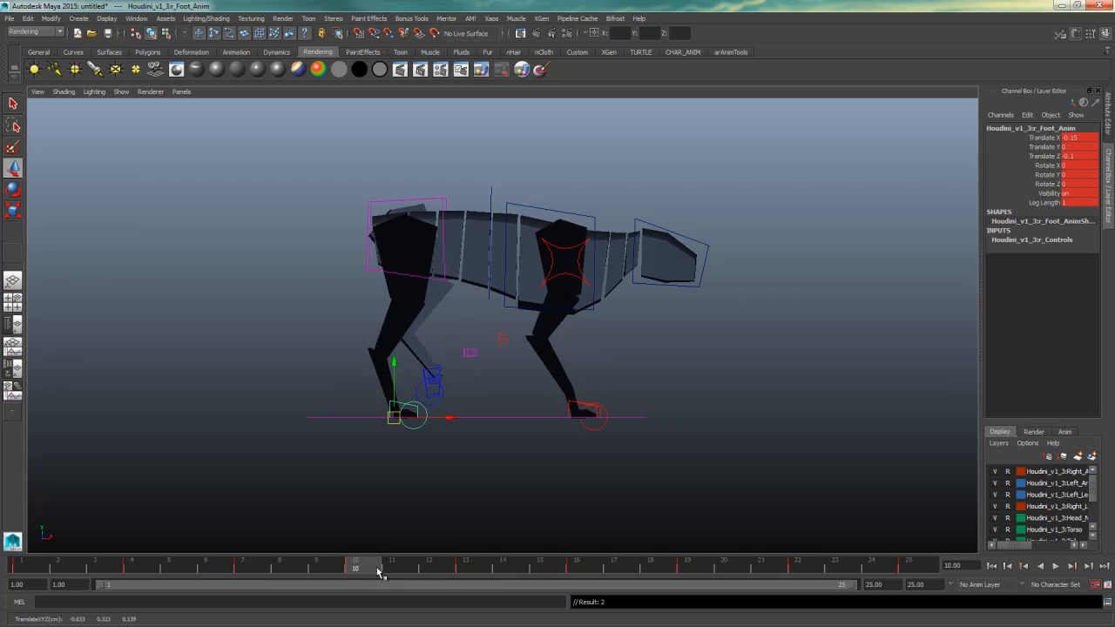
click(802, 568)
drag(410, 380, 414, 378)
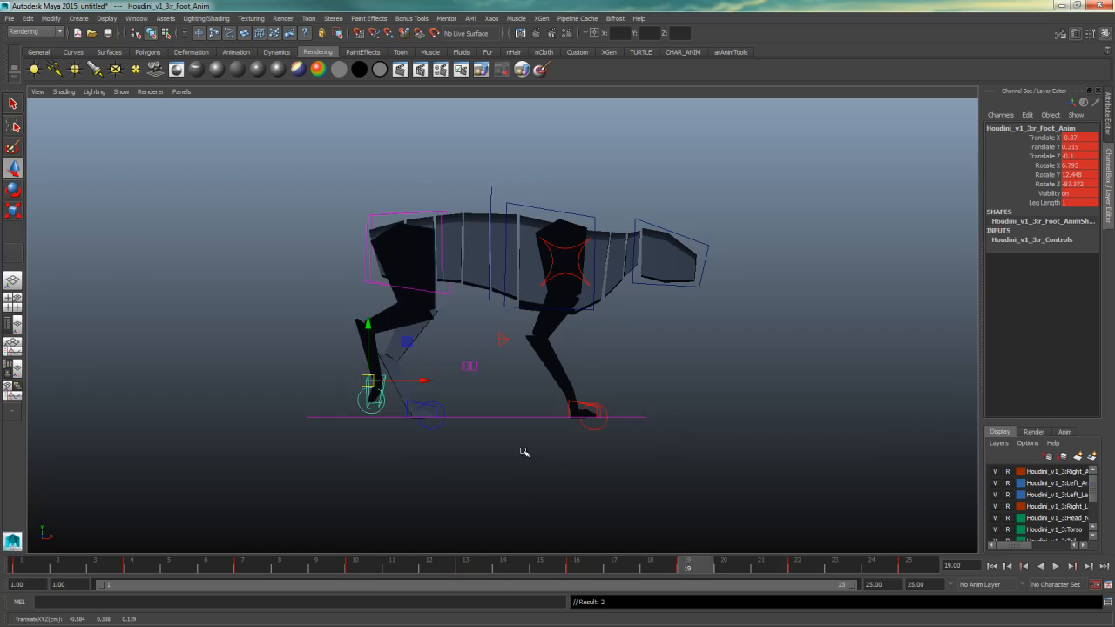
- Raise the right hind foot on frame 22 to about Translate Y 0.398 and compare the pose with frame 19
drag(416, 322, 417, 316)
key(comma)
key(period)
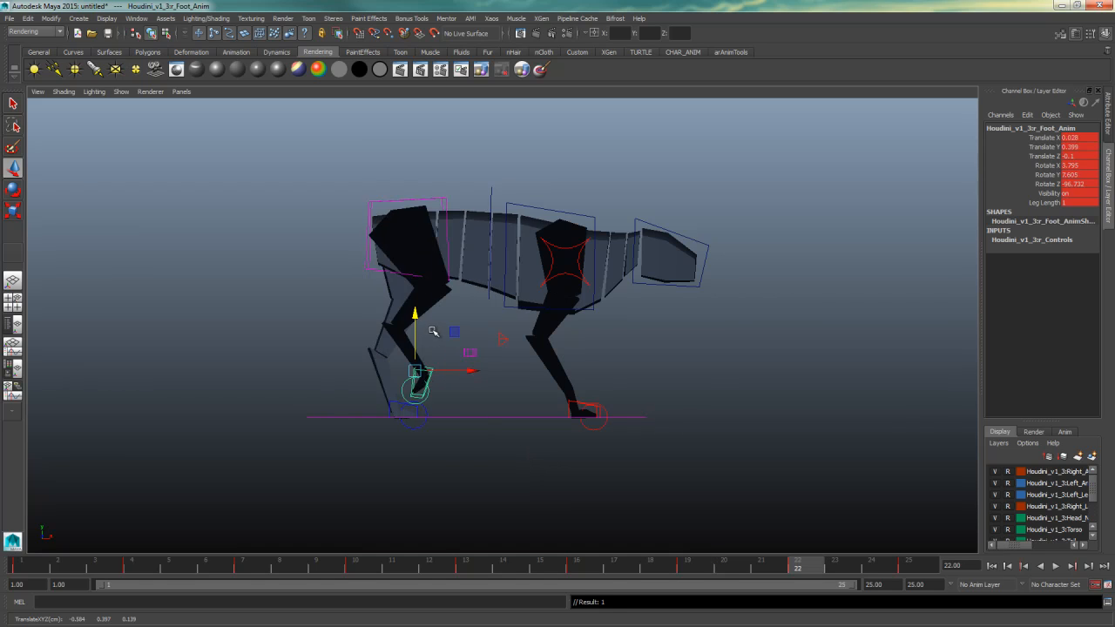
key(comma)
key(period)
key(comma)
key(period)
key(comma)
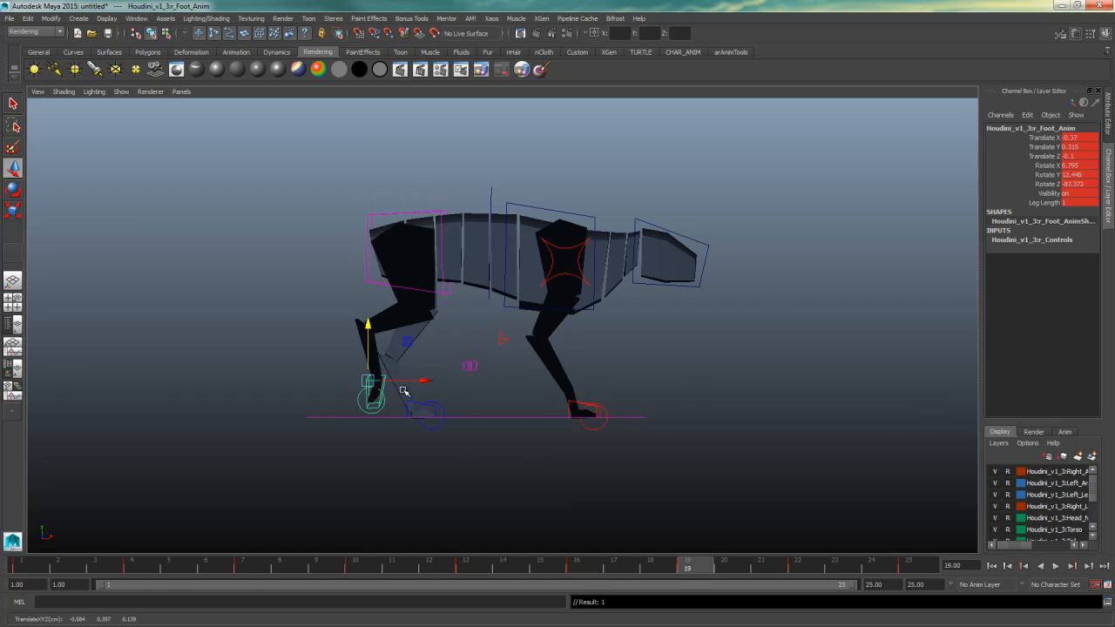
- Play back the walk cycle and examine the hind leg and hip motion from several angles in the perspective view
click(1042, 565)
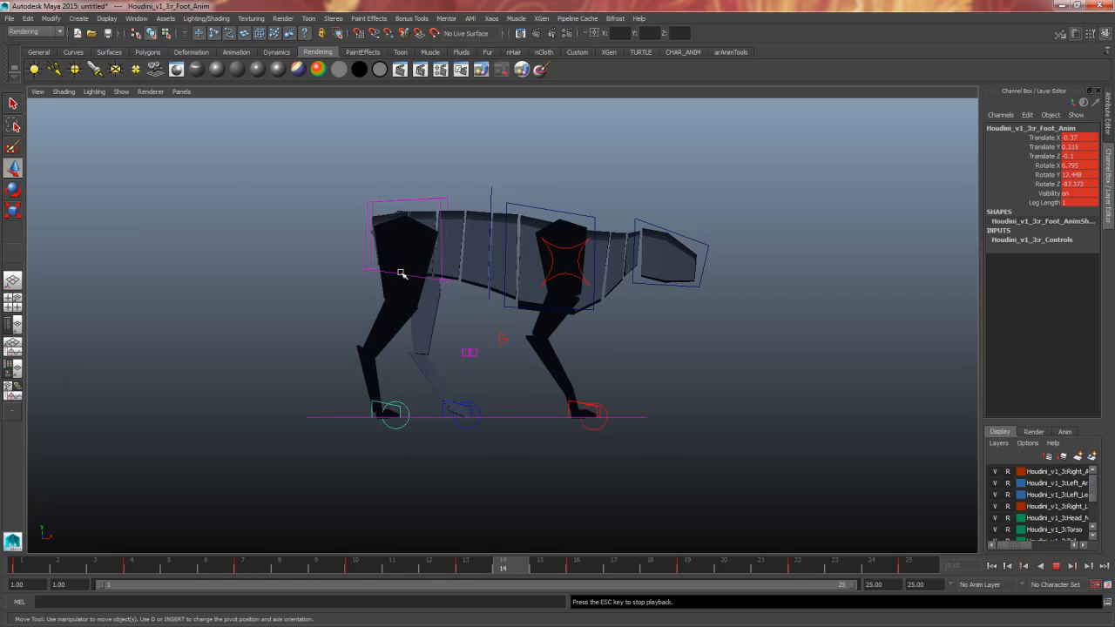
click(729, 400)
key(space)
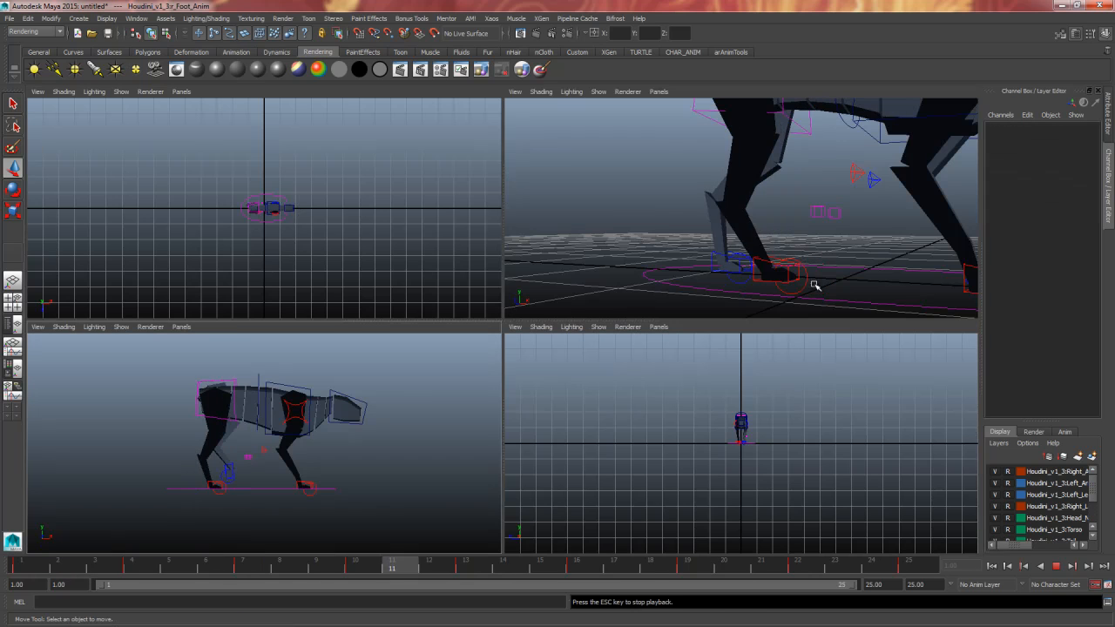
key(space)
alt+middle_drag(691, 282, 719, 324)
alt+right_drag(719, 323, 369, 357)
alt+drag(368, 357, 538, 427)
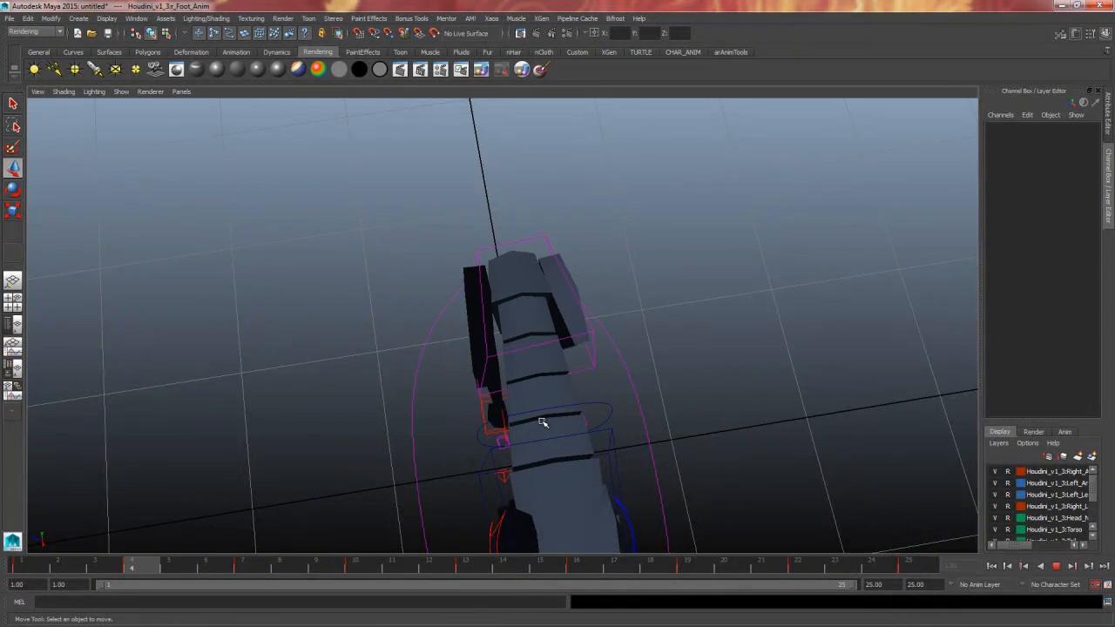
alt+drag(540, 423, 786, 351)
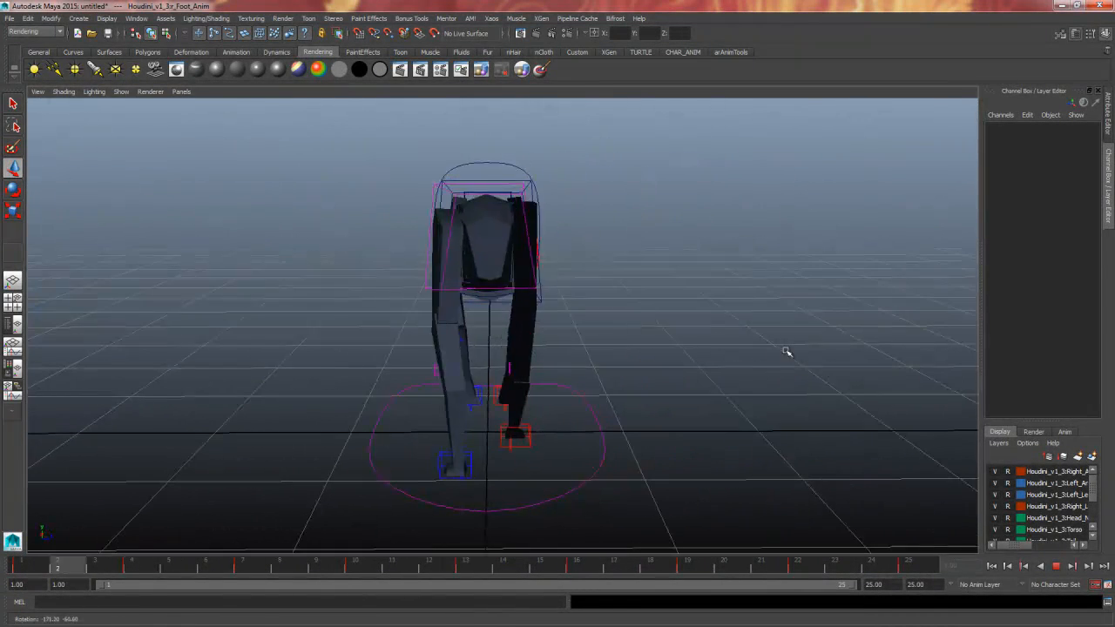
- Stop playback on frame 8, sketch a weaving line between the legs as a temporary annotation and clear it
alt+drag(695, 374, 539, 426)
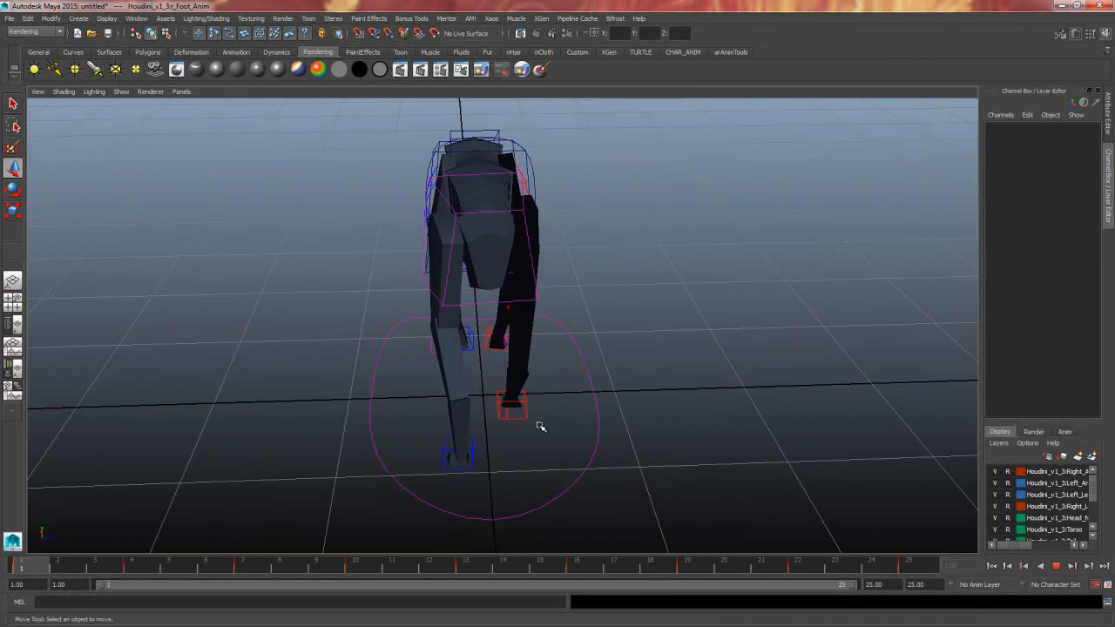
click(1056, 567)
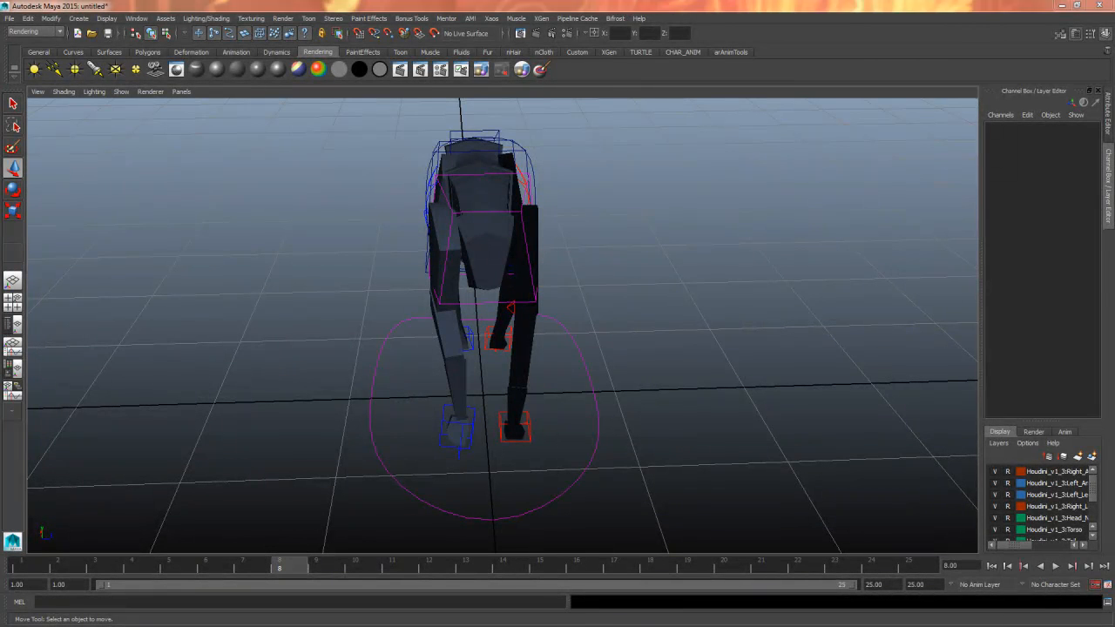
key(ctrl+alt+d)
click(857, 33)
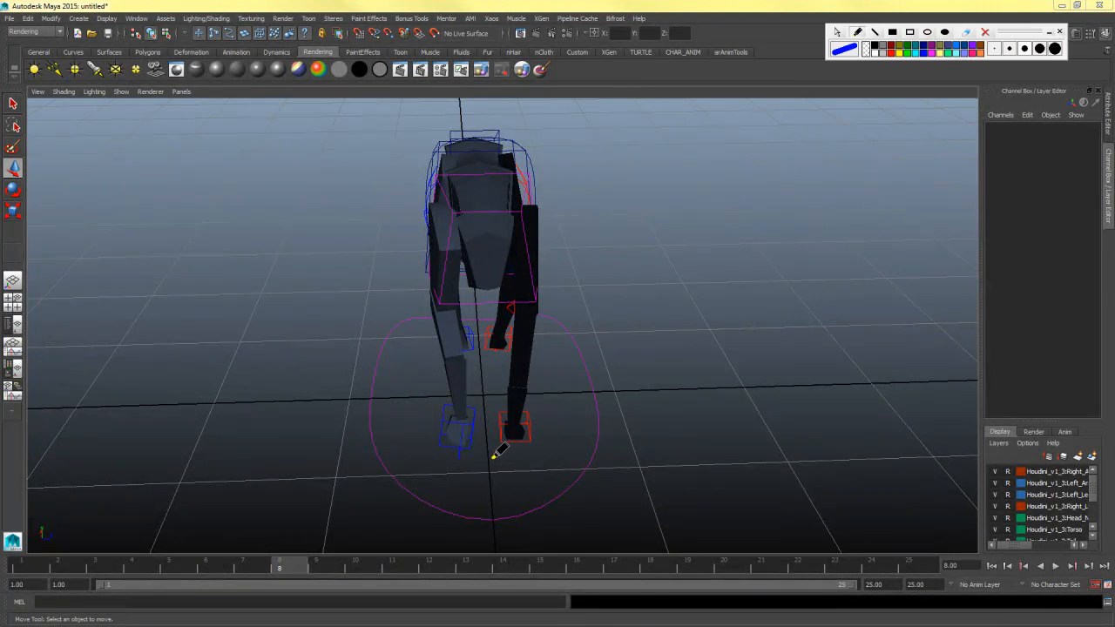
mouse_move(499, 464)
mouse_down()
mouse_move(540, 442)
mouse_move(505, 406)
mouse_move(505, 383)
mouse_move(527, 370)
mouse_move(468, 338)
mouse_move(504, 332)
mouse_move(500, 301)
mouse_move(470, 296)
mouse_move(473, 280)
mouse_up()
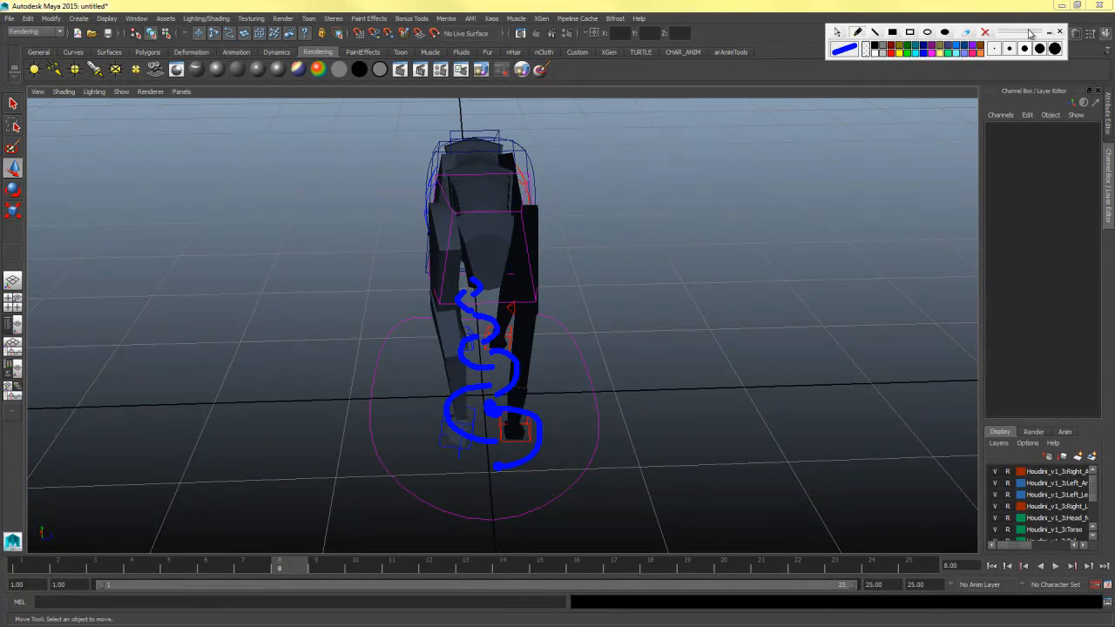
click(984, 32)
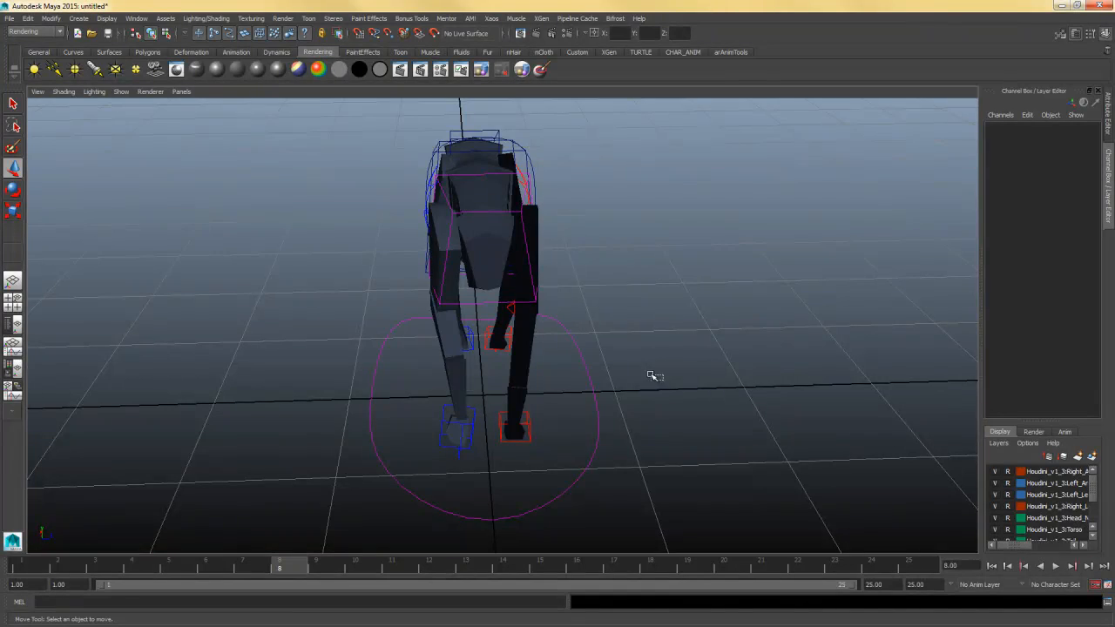
- Try moving the right hind foot inward on frame 8 to about Translate Z -0.164, and undo the move
mouse_move(651, 376)
alt+mouse_down()
mouse_move(565, 427)
mouse_move(604, 455)
mouse_move(534, 446)
mouse_move(619, 462)
mouse_move(557, 450)
mouse_move(632, 408)
alt+mouse_up()
click(534, 446)
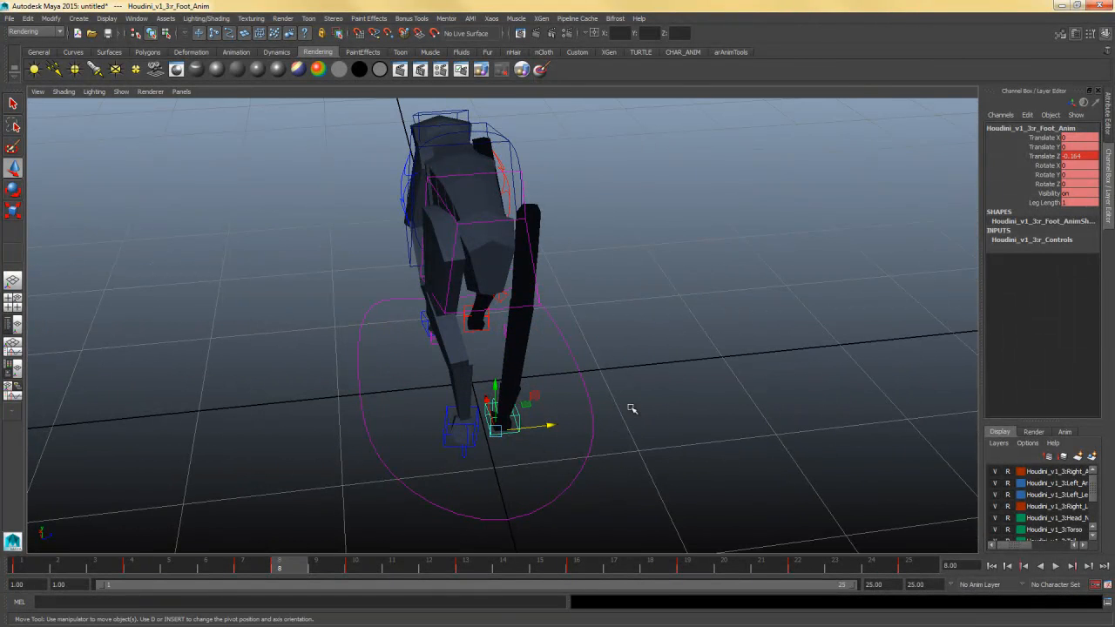
key(ctrl+z)
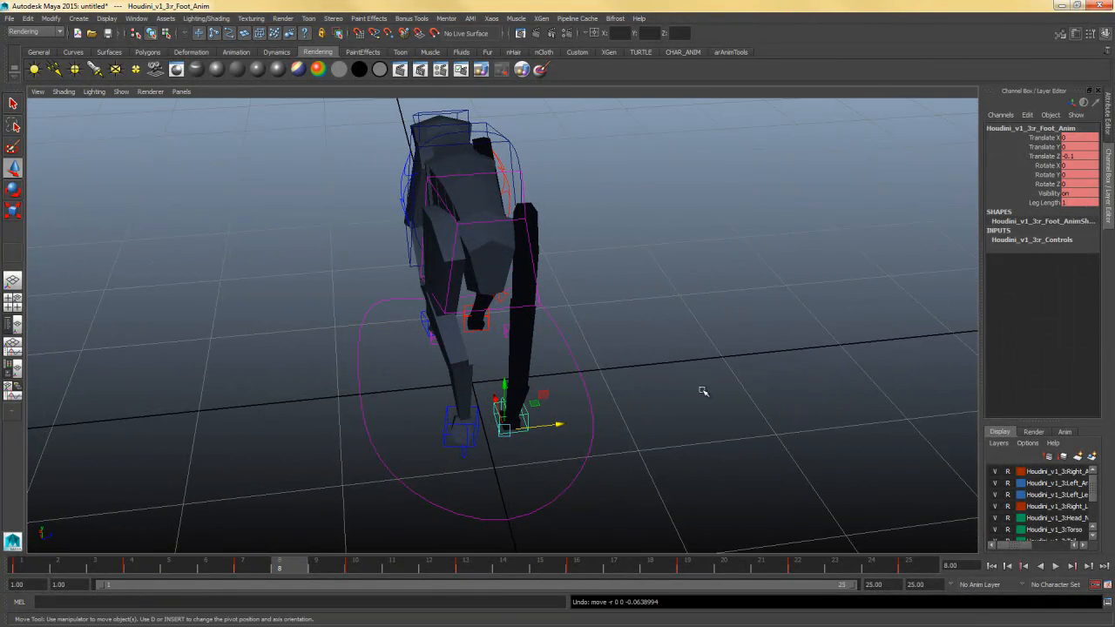
- Try shifting the right shoulder control backward and upward on frame 8
alt+drag(740, 397, 605, 377)
alt+drag(562, 416, 533, 441)
click(521, 232)
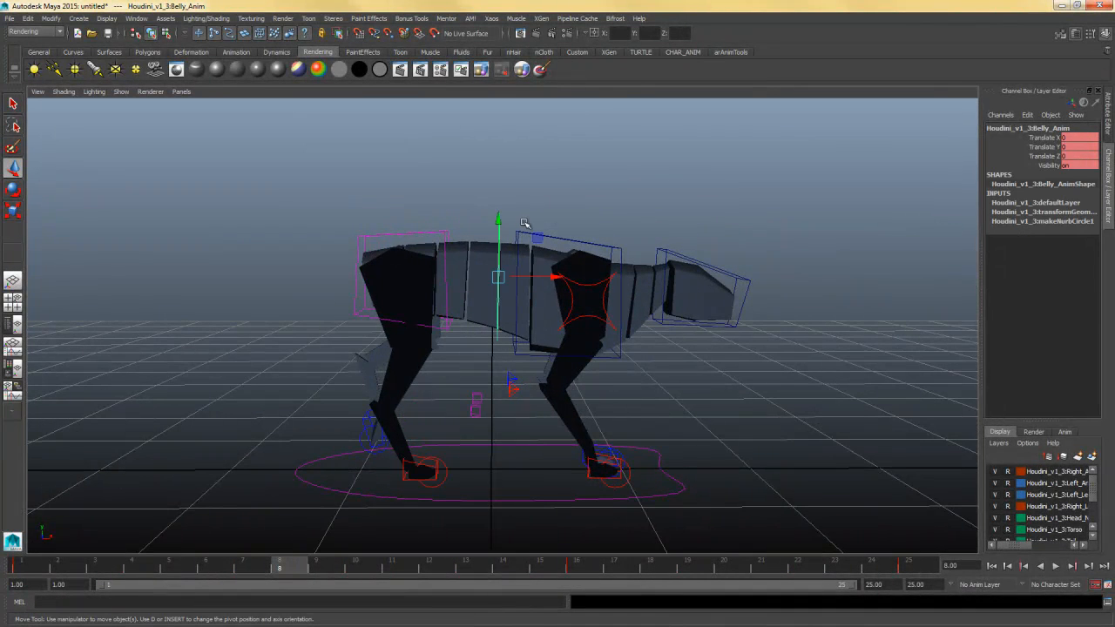
alt+drag(595, 359, 568, 451)
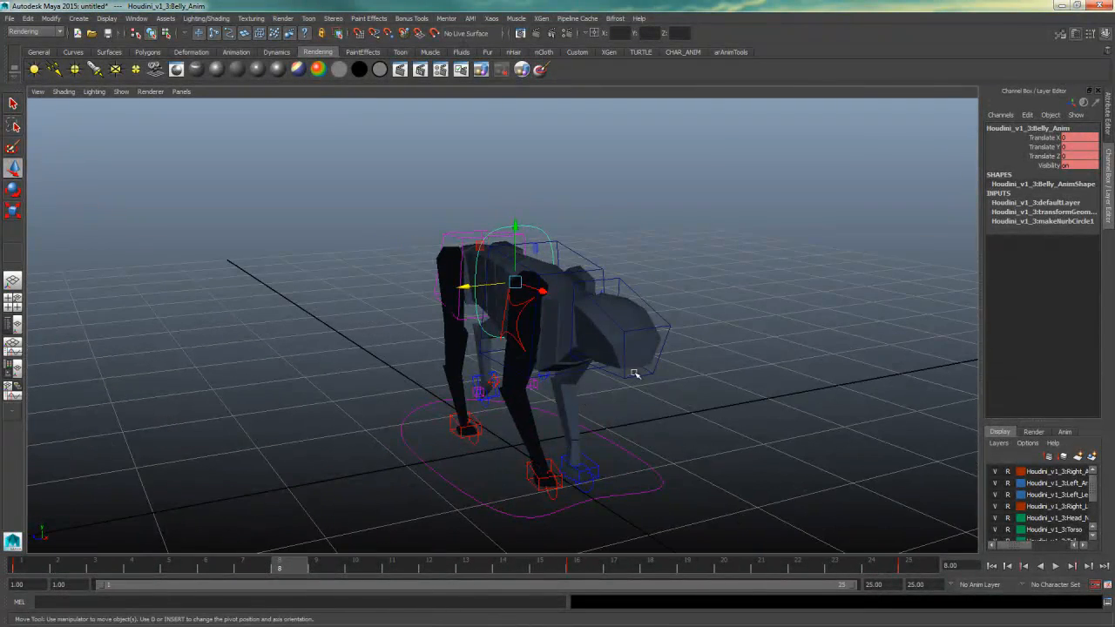
alt+drag(634, 374, 504, 355)
click(509, 357)
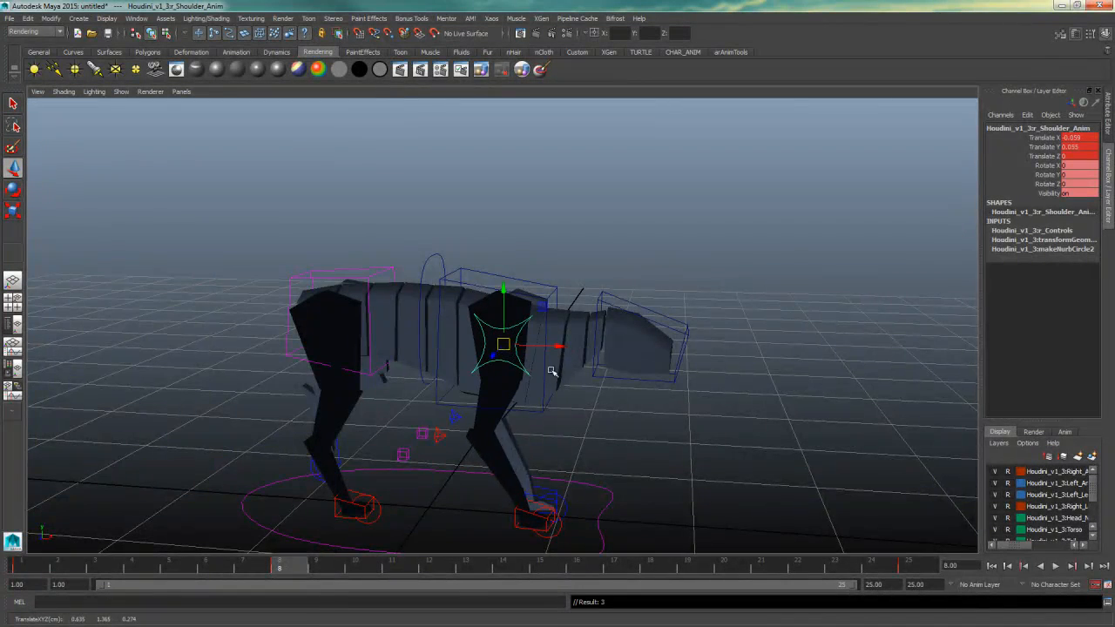
alt+drag(505, 353, 525, 368)
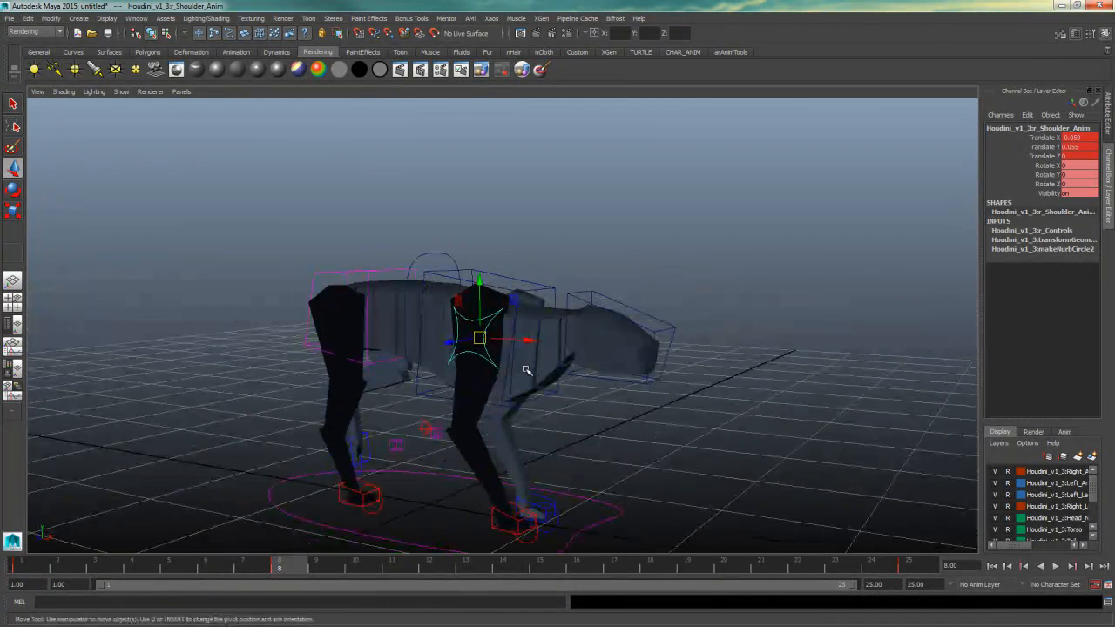
- Try rotating the right shoulder control on frame 8, undo the rotation and test raising the shoulder slightly
key(e)
drag(470, 332, 475, 329)
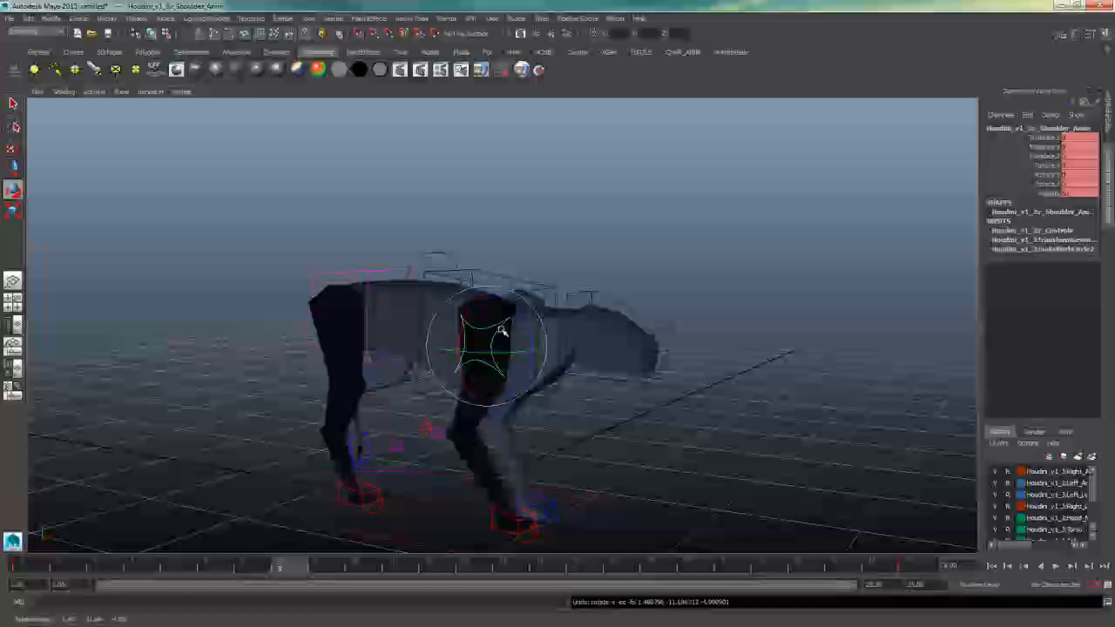
key(ctrl+z)
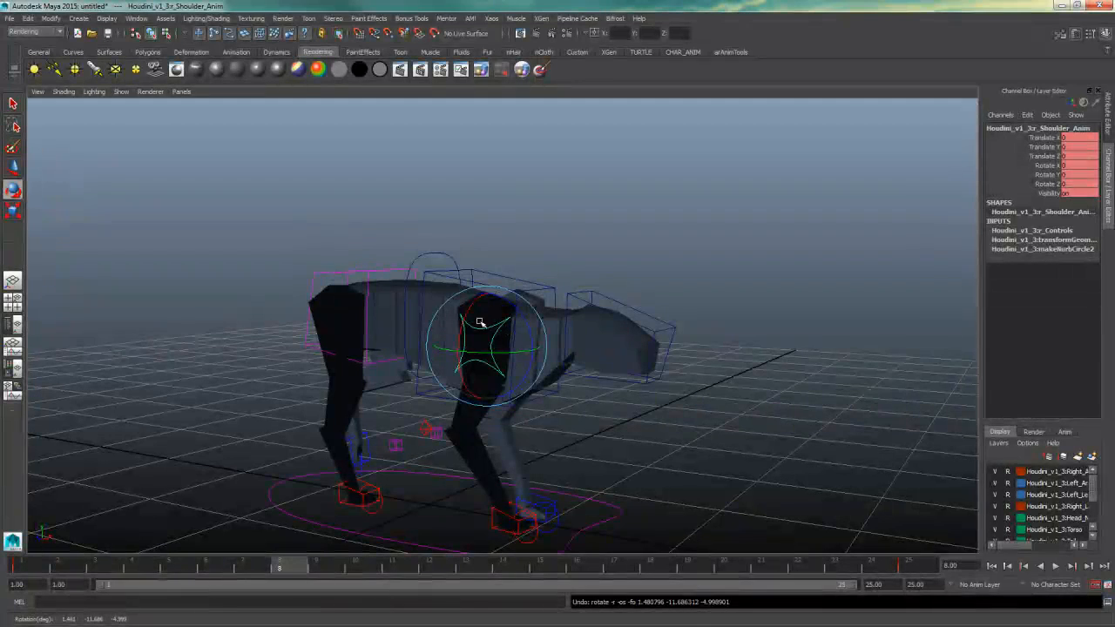
key(w)
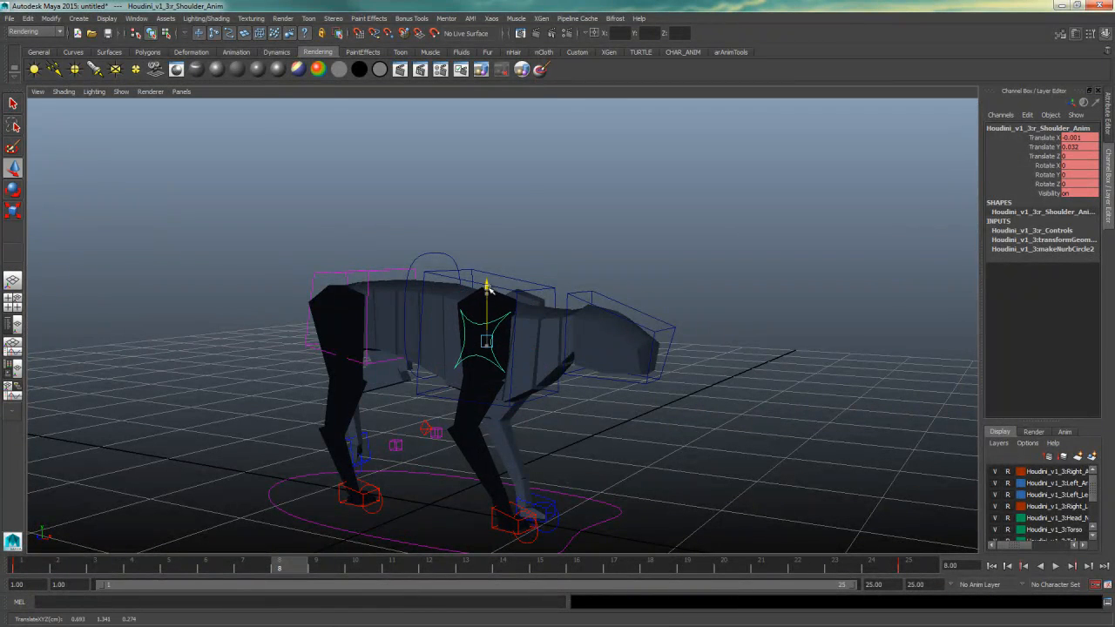
drag(487, 292, 488, 296)
alt+drag(545, 324, 462, 340)
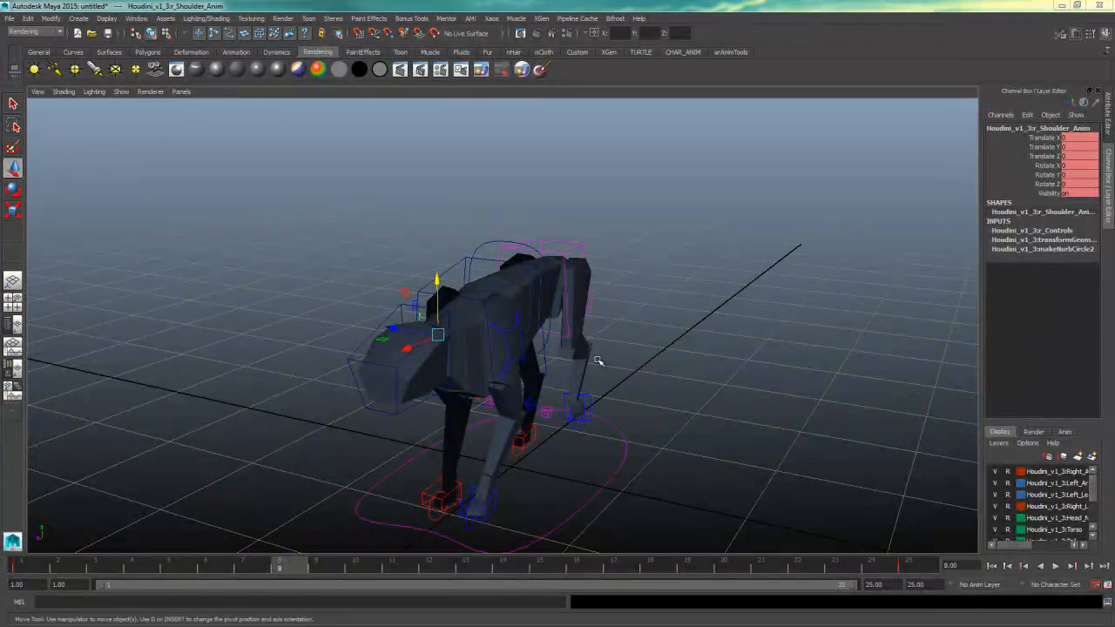
alt+drag(659, 368, 661, 370)
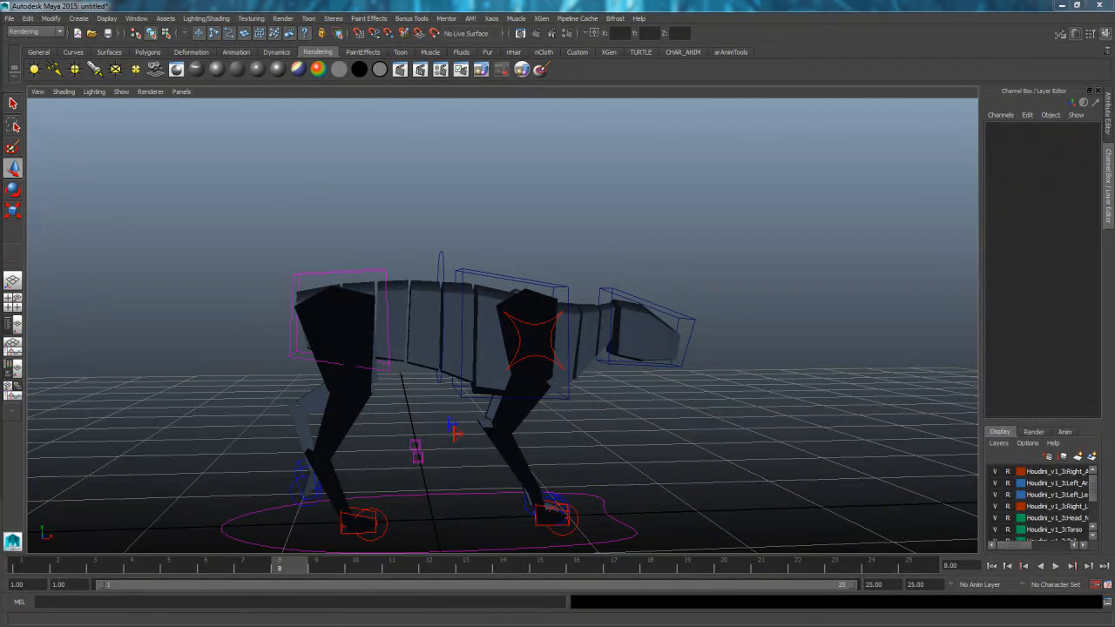
- Go to frame 1 and inspect the keyed poses of the rear and chest controls
click(234, 570)
drag(234, 571, 38, 570)
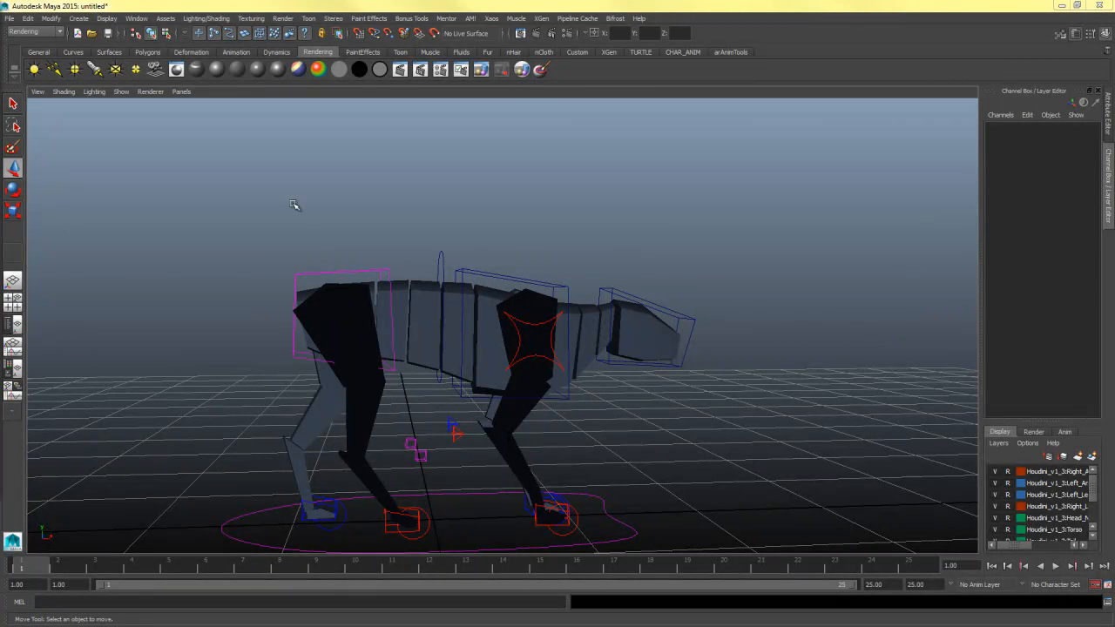
click(338, 272)
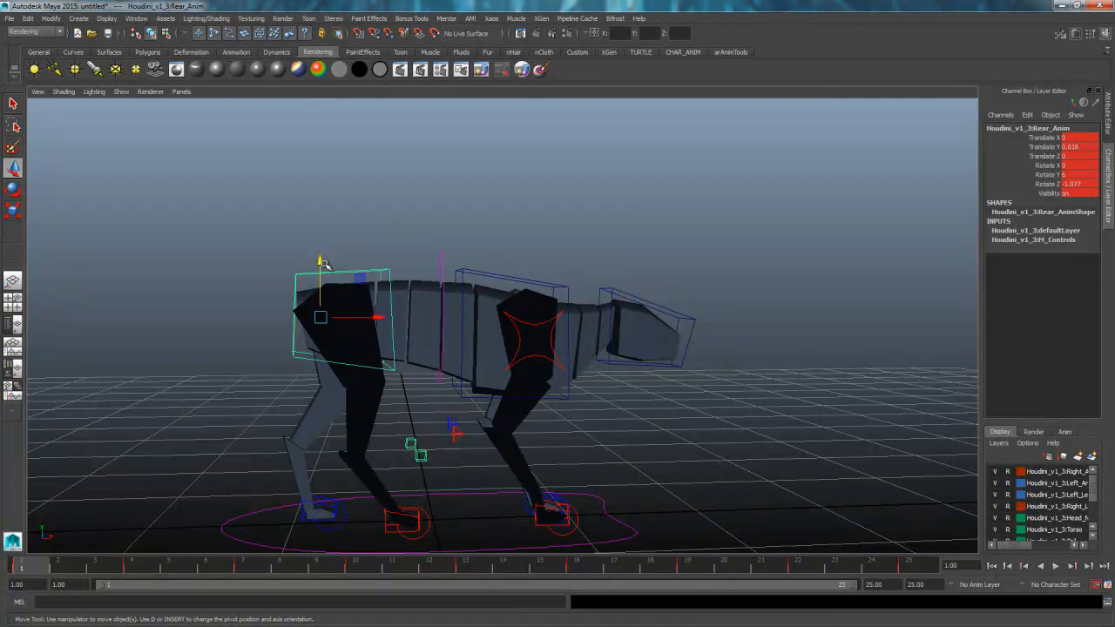
click(494, 295)
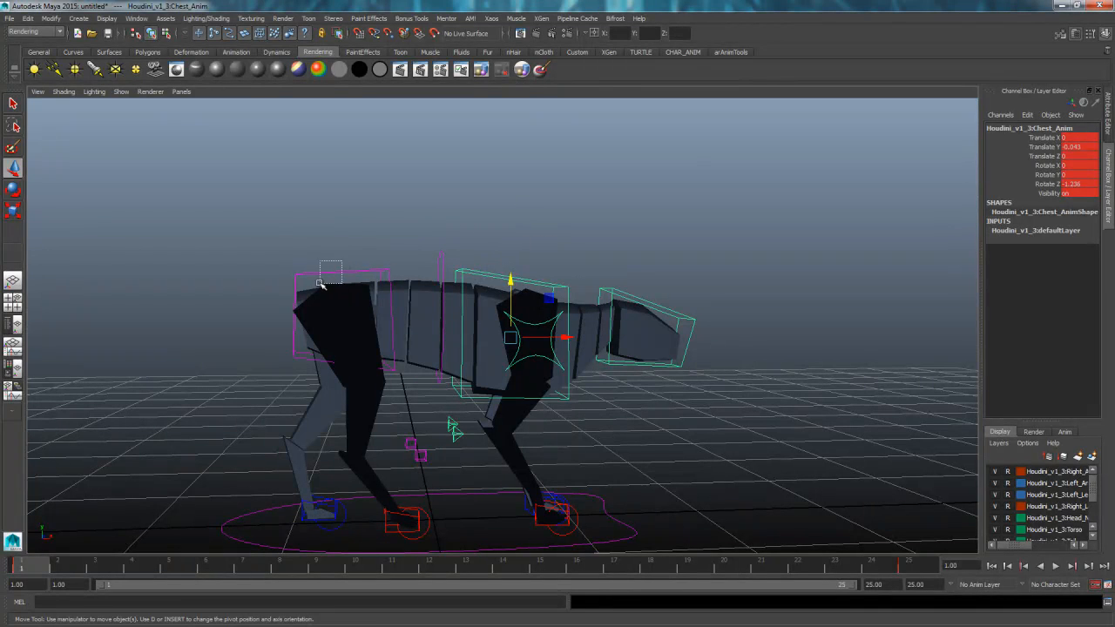
click(349, 274)
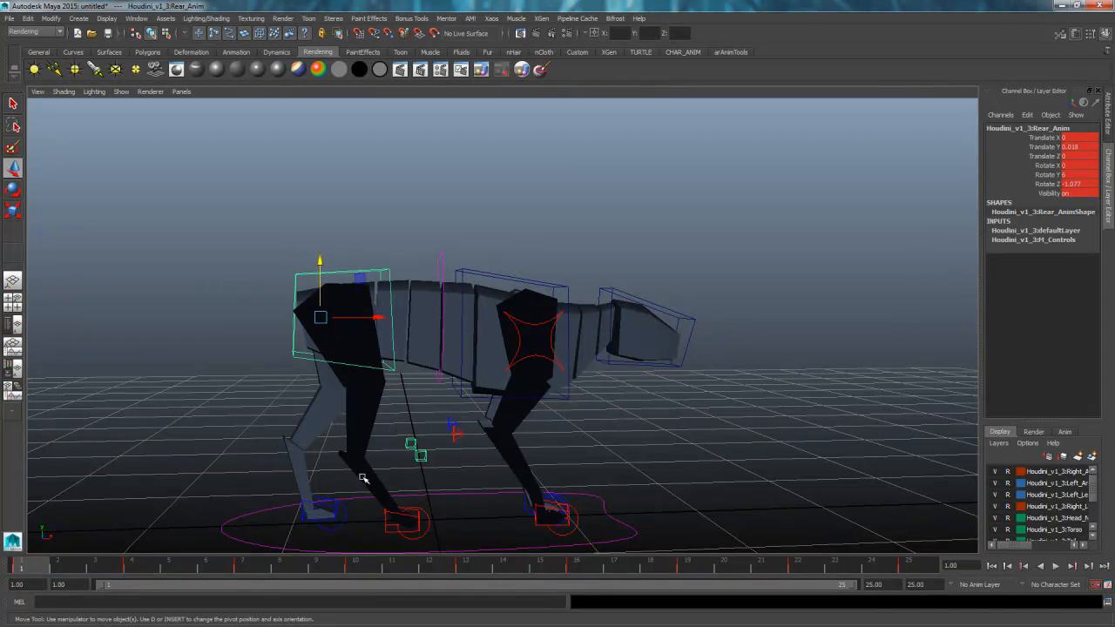
click(487, 295)
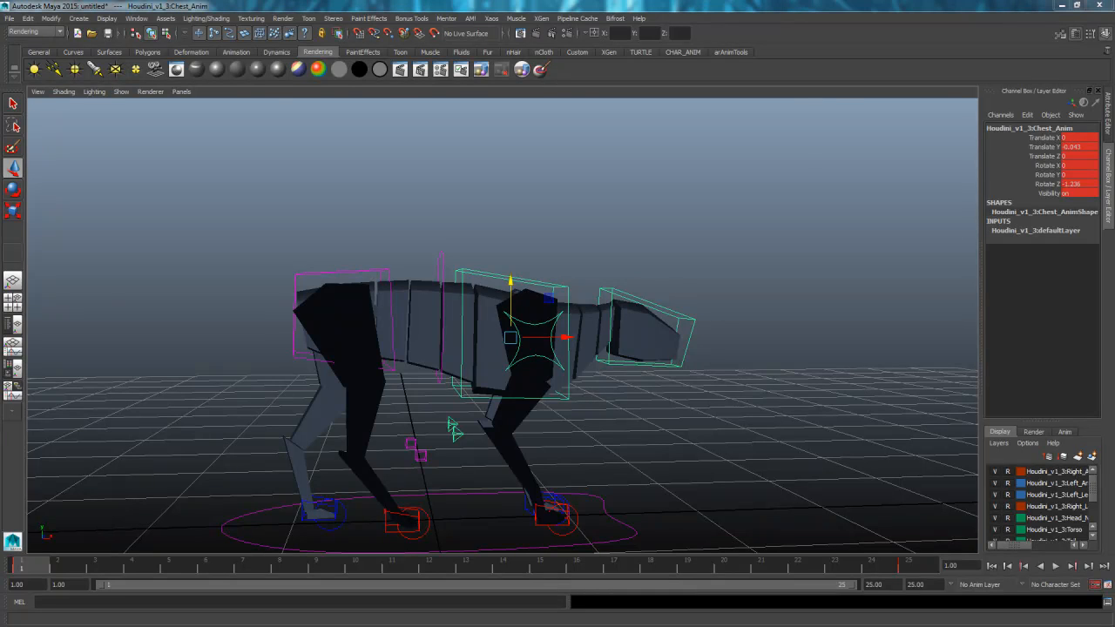
- Consult the eight-phase walk footfall chart in Windows Photo Viewer, close it and clear the rig selection in Maya
drag(0, 95, 711, 91)
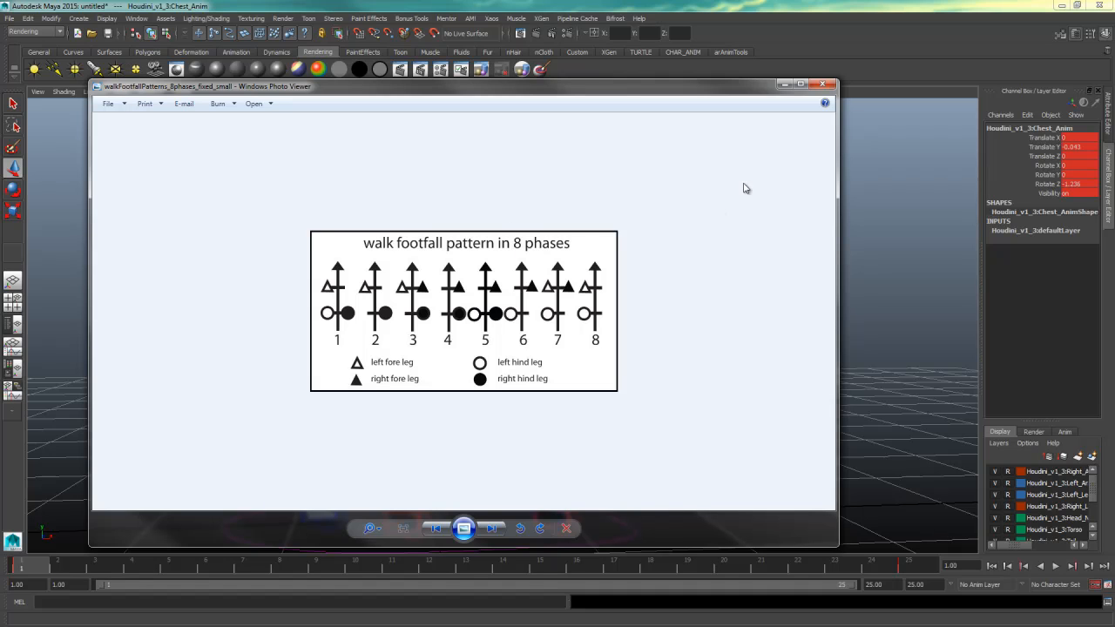
click(821, 85)
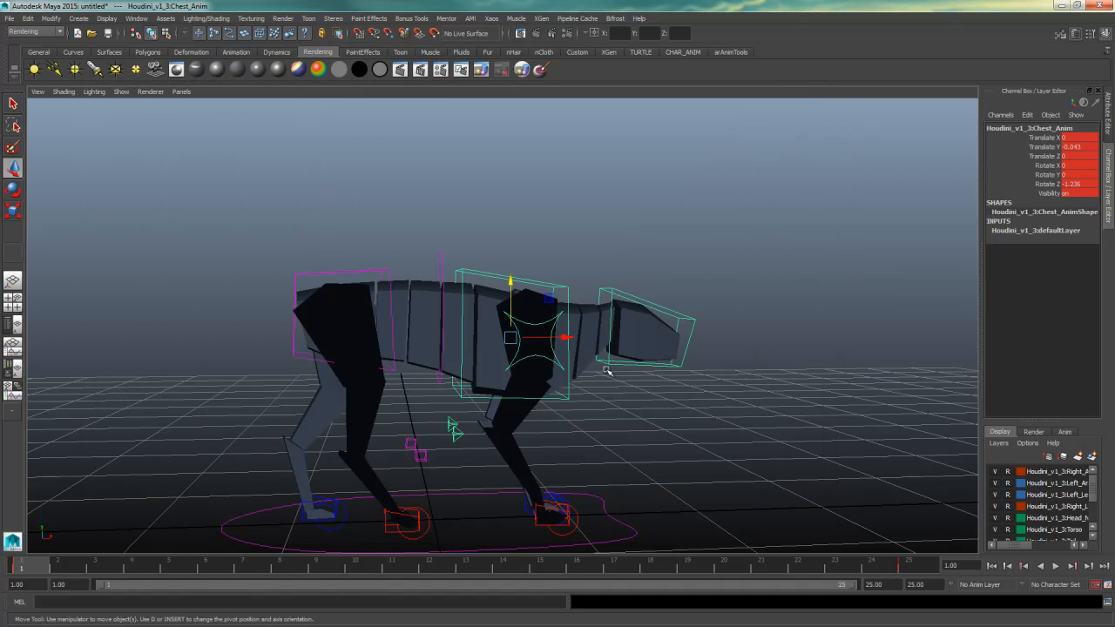
click(590, 442)
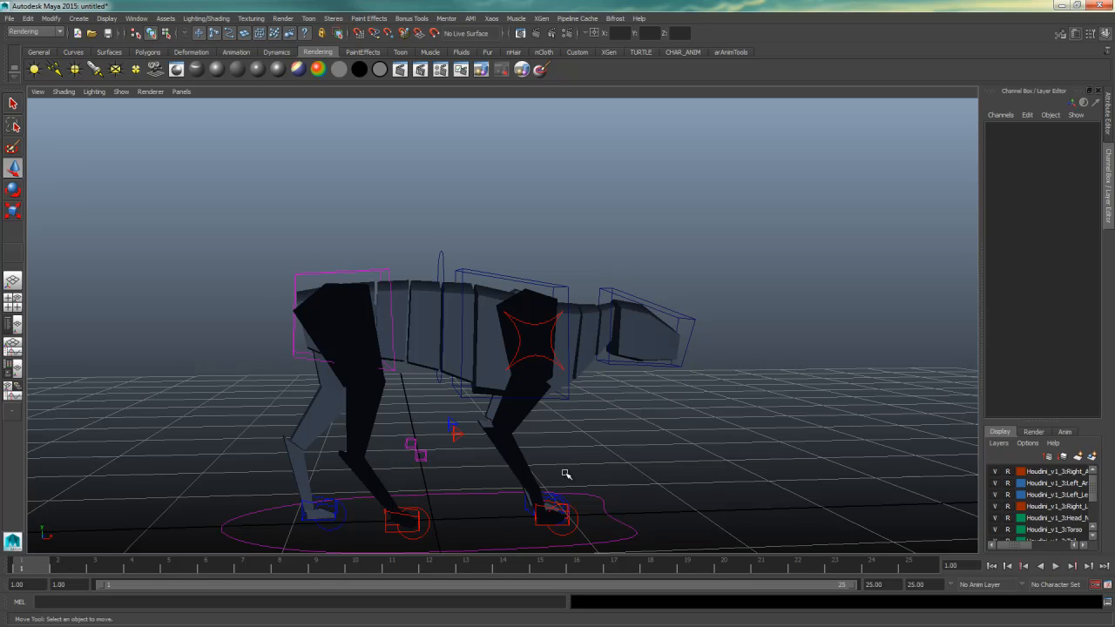
- Raise the chest control on frame 1 to about Translate Y -0.022
alt+drag(582, 427, 537, 423)
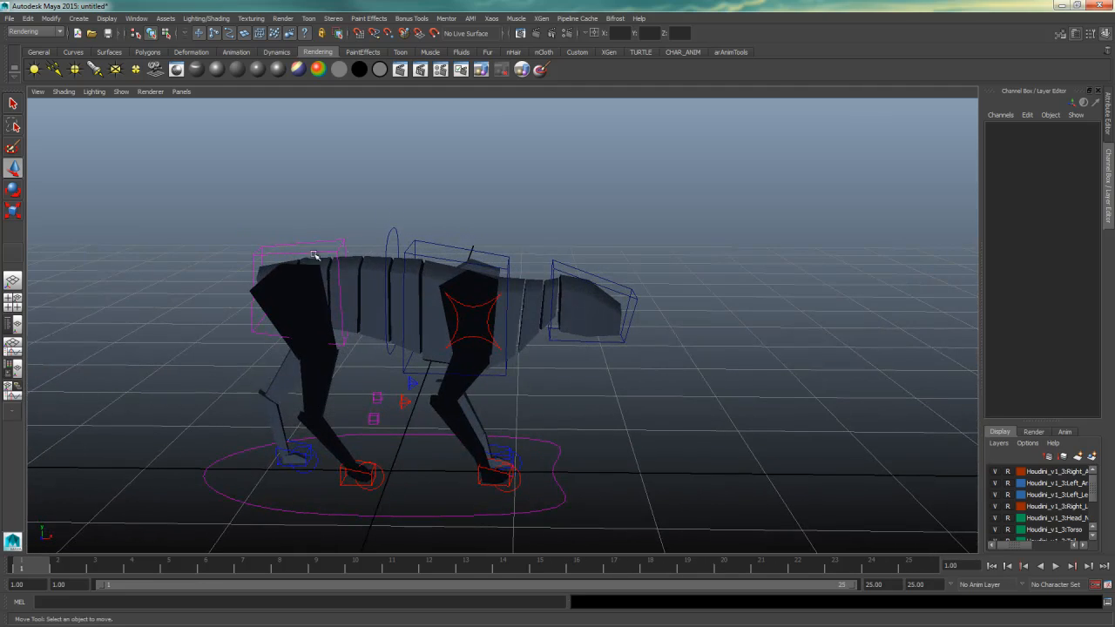
alt+drag(471, 247, 472, 235)
click(452, 248)
alt+drag(671, 331, 610, 368)
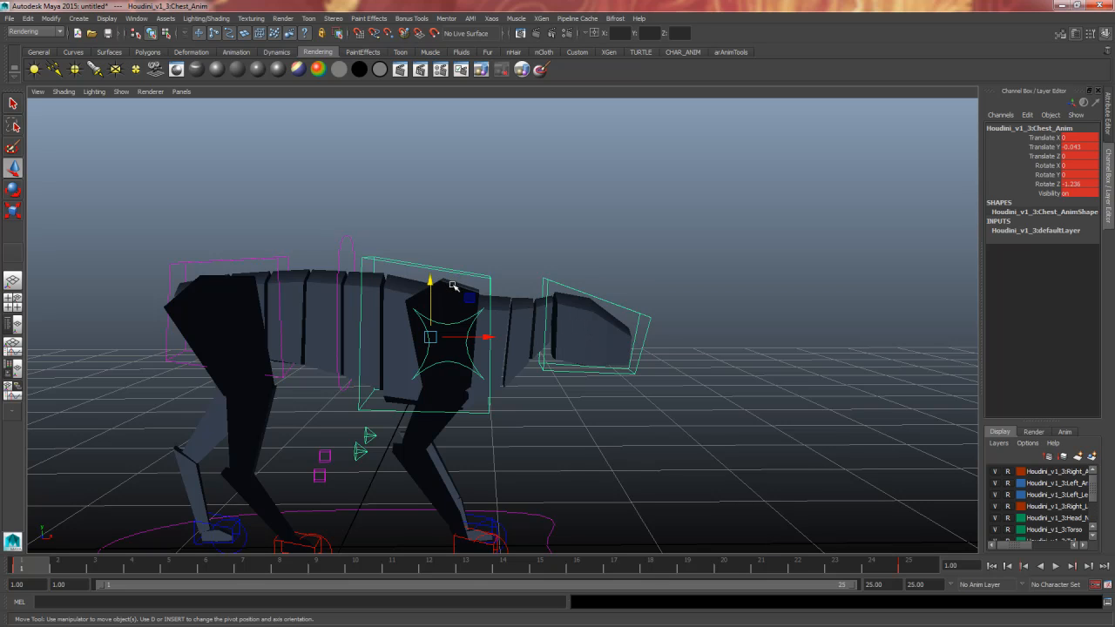
drag(429, 283, 428, 280)
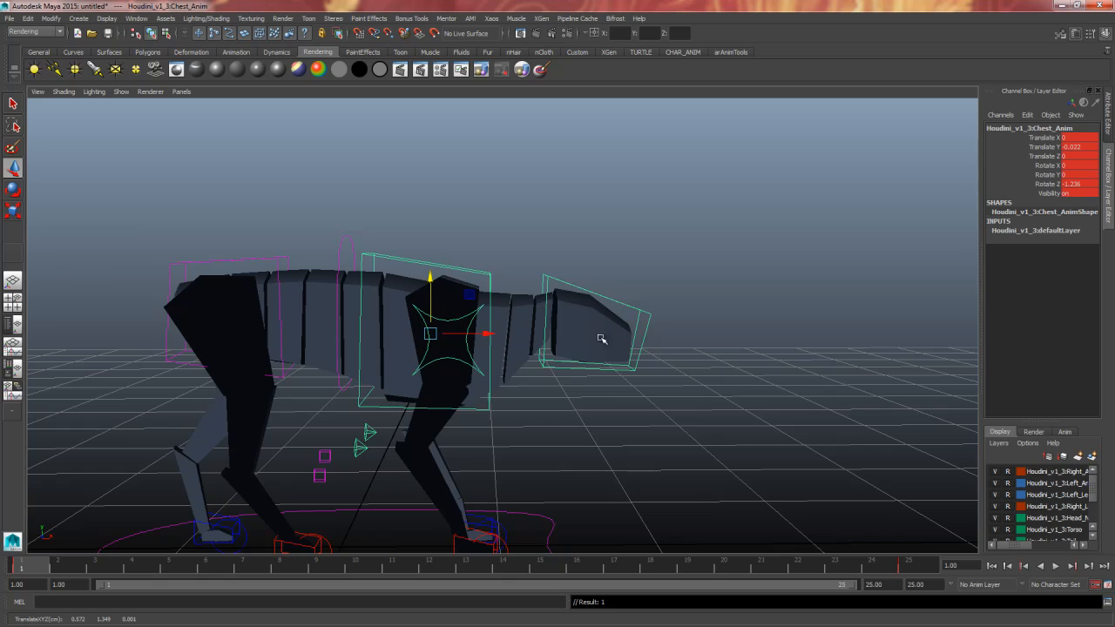
- Shift the left front paw toward the centre line on frame 1 to about Translate Z 0.186
alt+drag(569, 419, 556, 381)
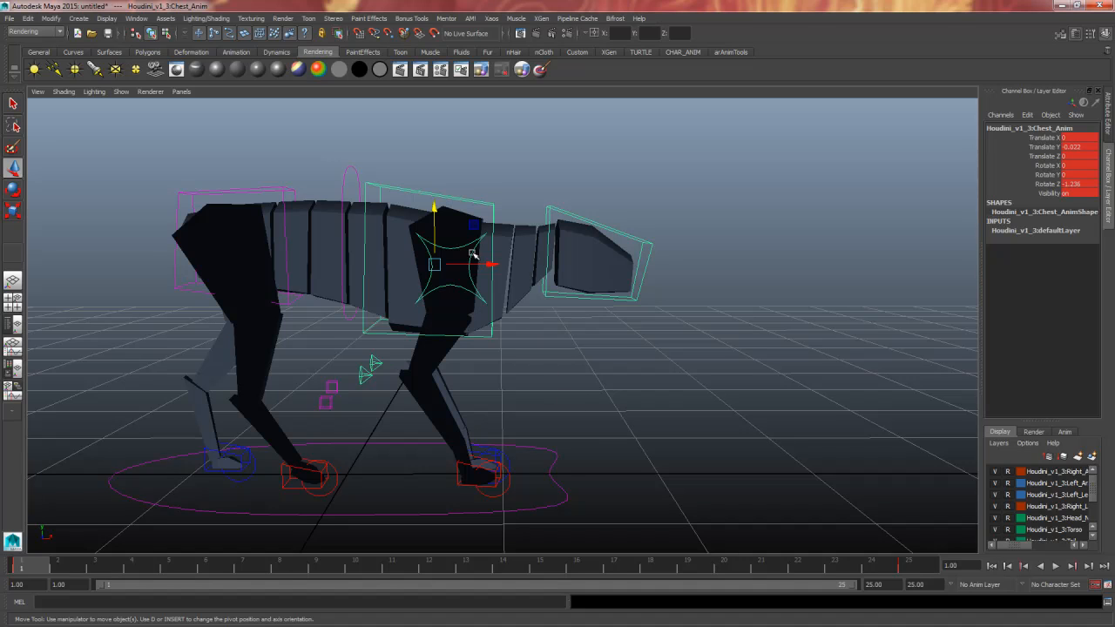
alt+drag(503, 475, 488, 481)
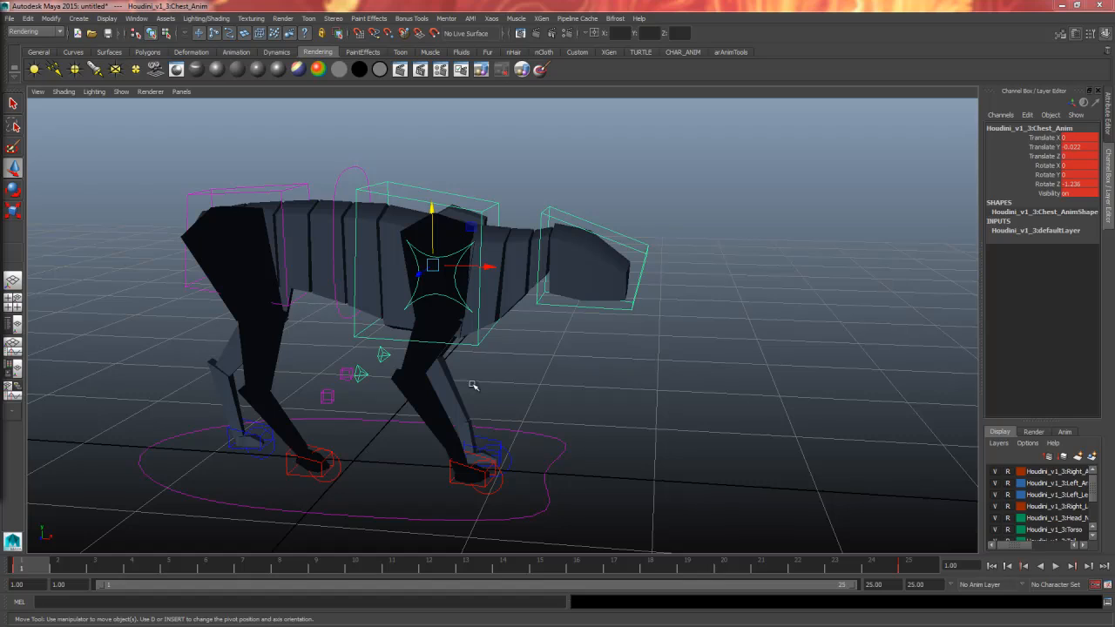
click(483, 446)
alt+drag(514, 435, 545, 405)
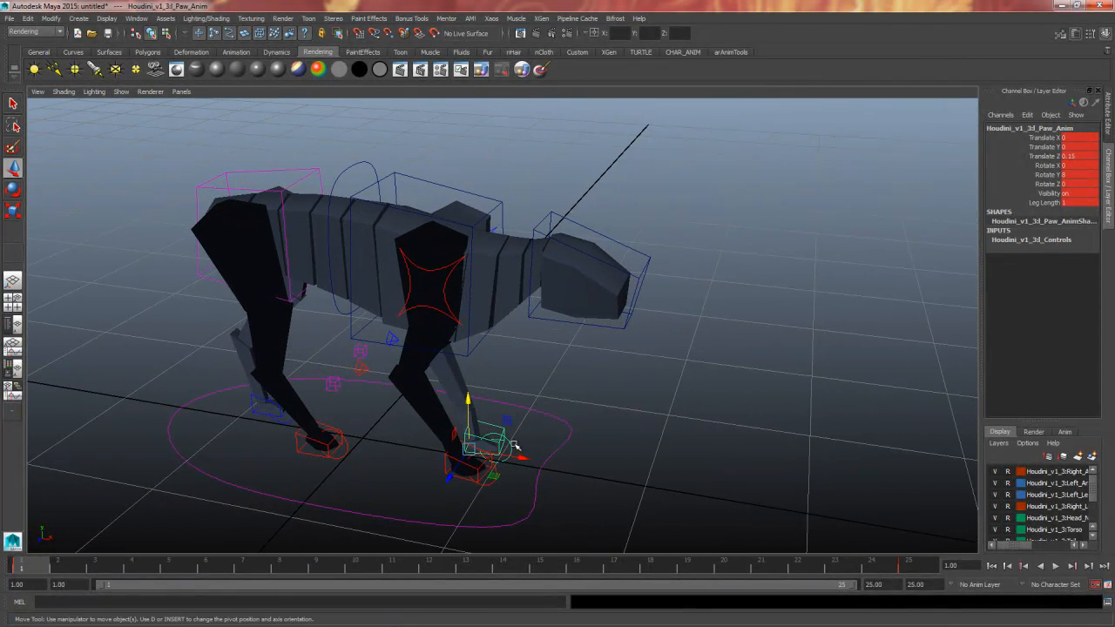
alt+drag(563, 447, 435, 444)
click(1083, 159)
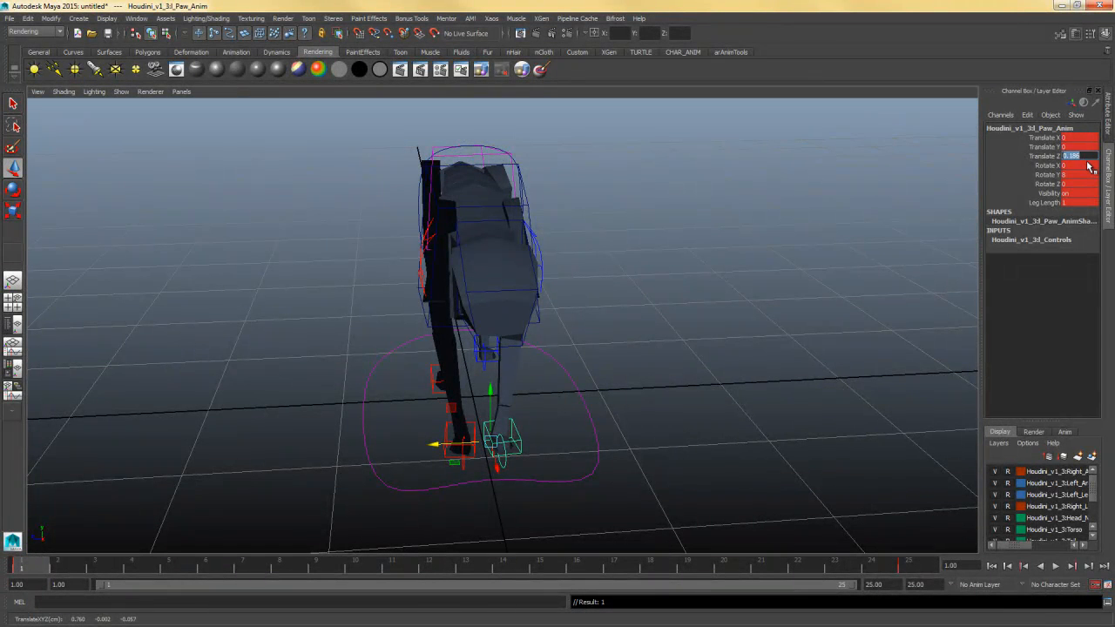
- Set the right front paw's Translate Z to -0.2 on frame 1 and check the paw spacing from the front
click(446, 425)
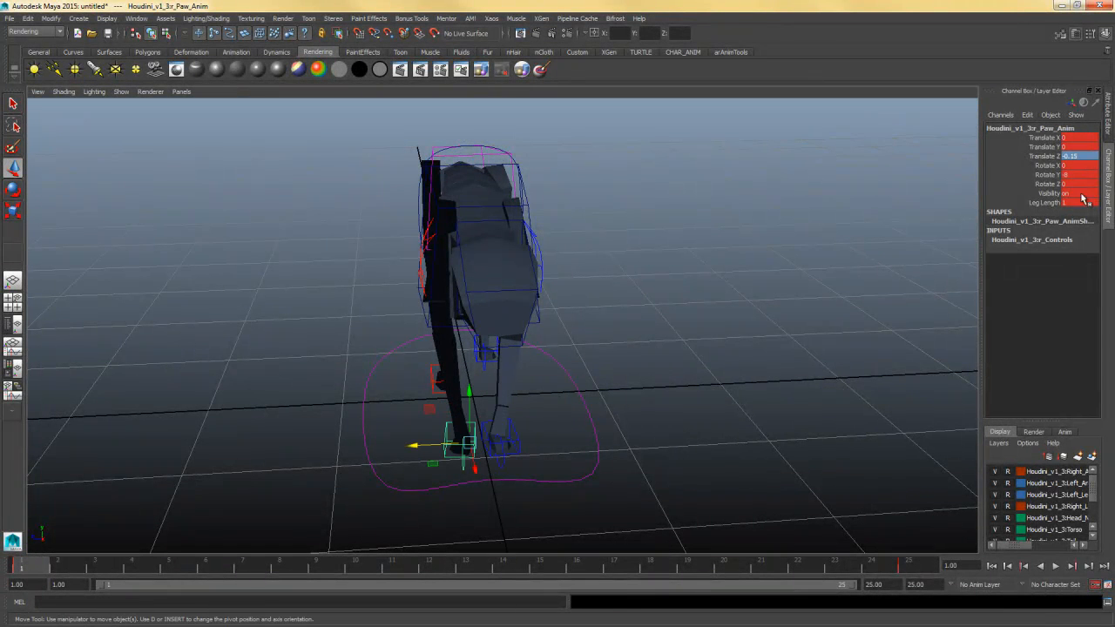
click(1081, 156)
key(BackSpace)
text(-.2)
key(Return)
alt+drag(658, 401, 554, 441)
alt+middle_drag(555, 441, 467, 353)
alt+right_drag(467, 353, 717, 348)
click(496, 472)
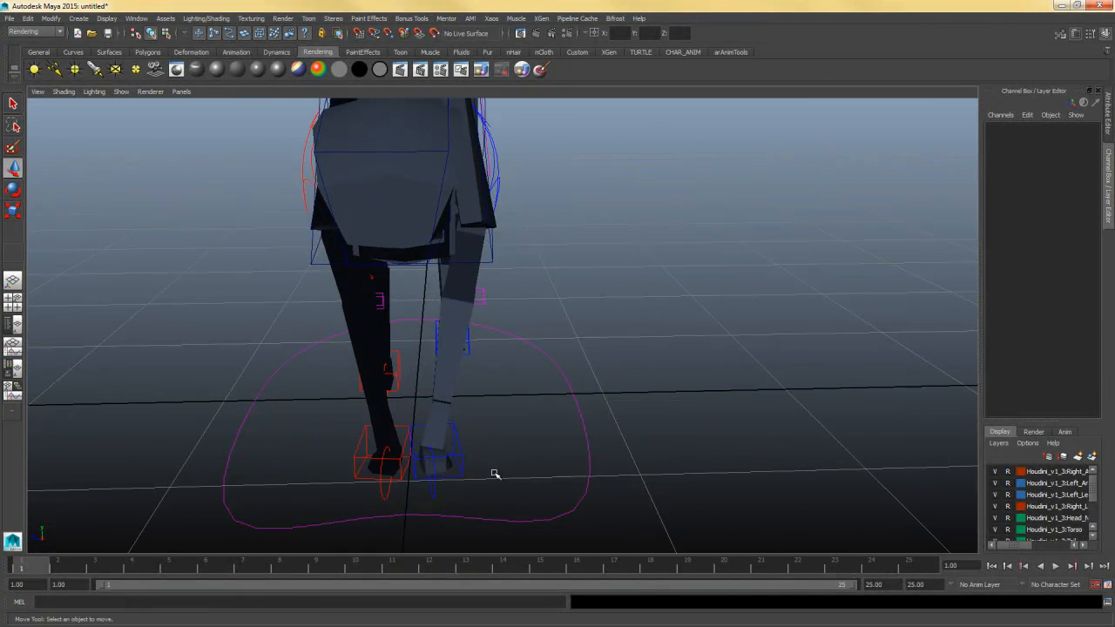
- Select the right front paw and play the walk cycle to check how the front legs relate to the hind-leg movement
alt+drag(495, 472, 388, 323)
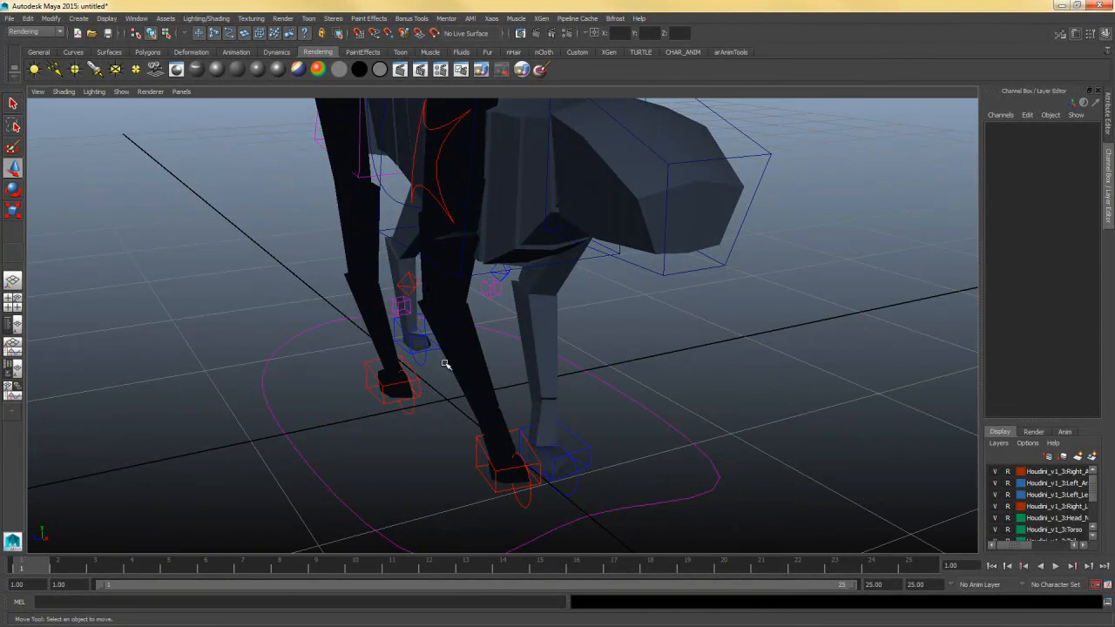
alt+drag(444, 364, 468, 465)
click(467, 462)
alt+right_drag(468, 462, 493, 470)
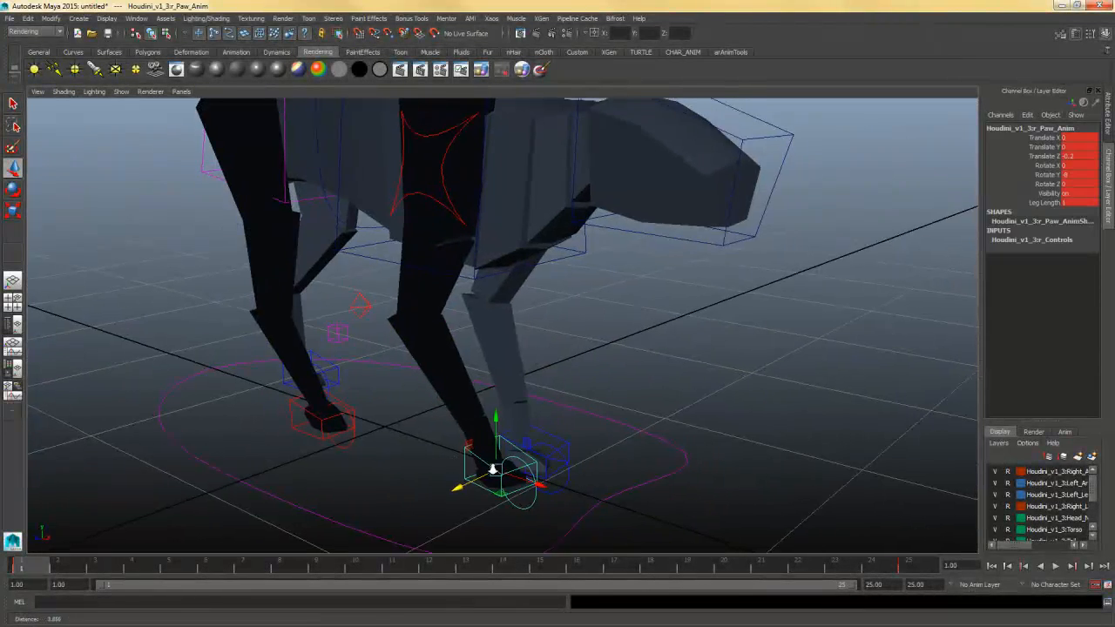
alt+drag(493, 470, 560, 484)
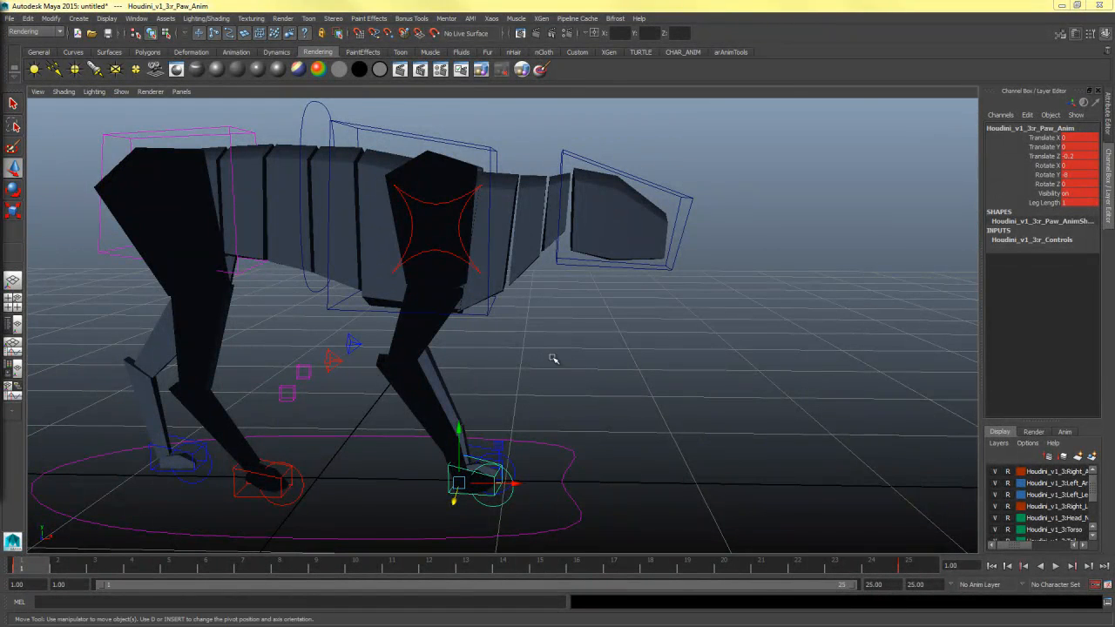
alt+drag(608, 412, 394, 445)
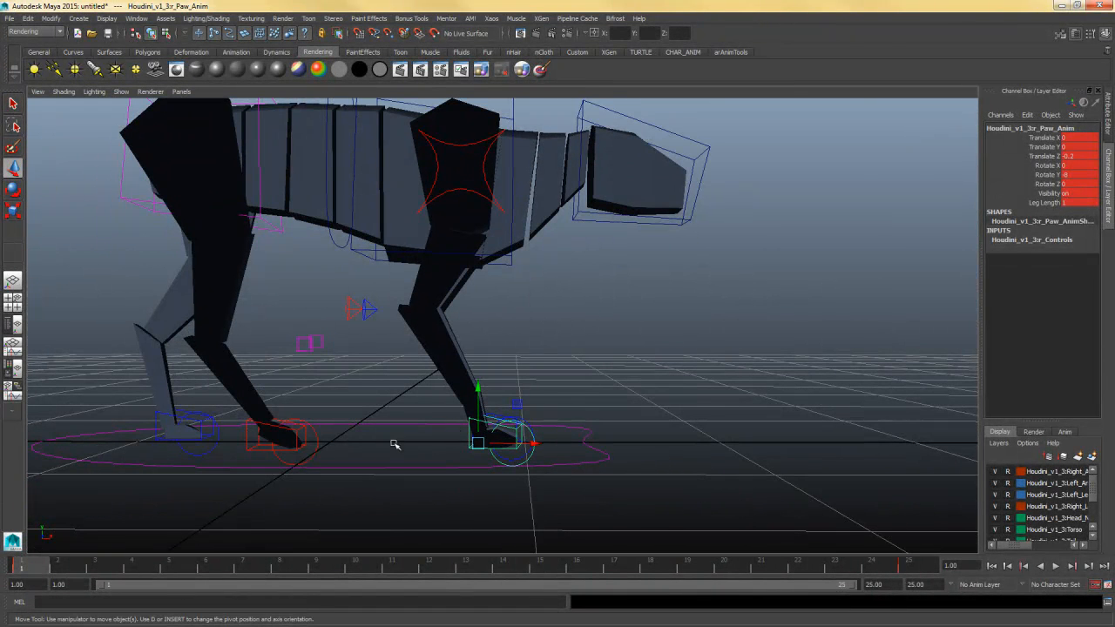
click(119, 571)
key(alt+v)
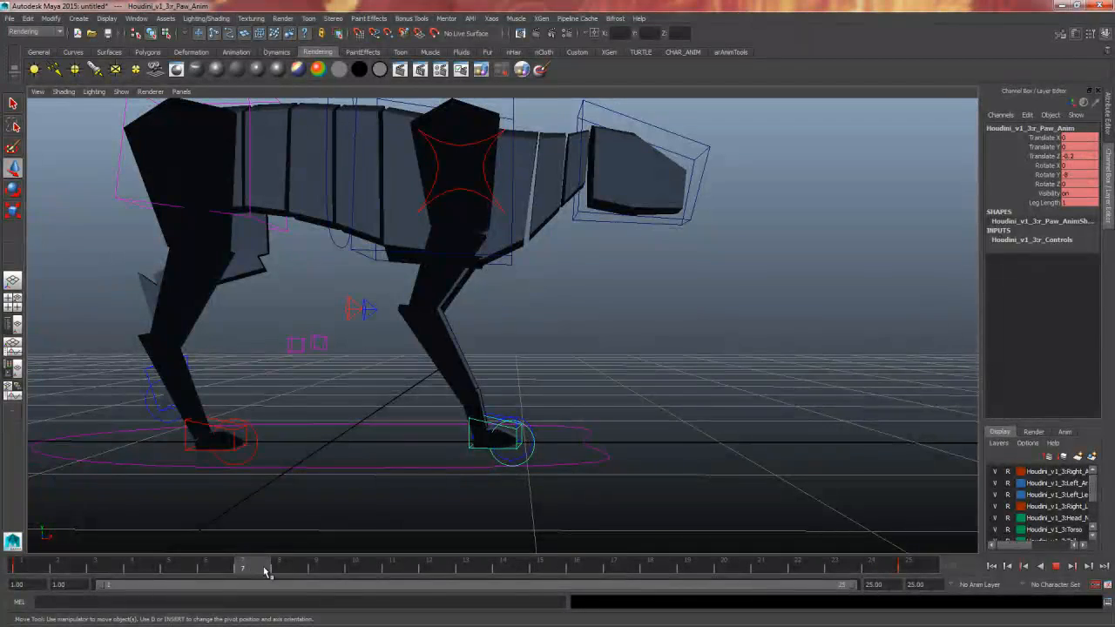
key(alt+v)
alt+drag(244, 570, 232, 326)
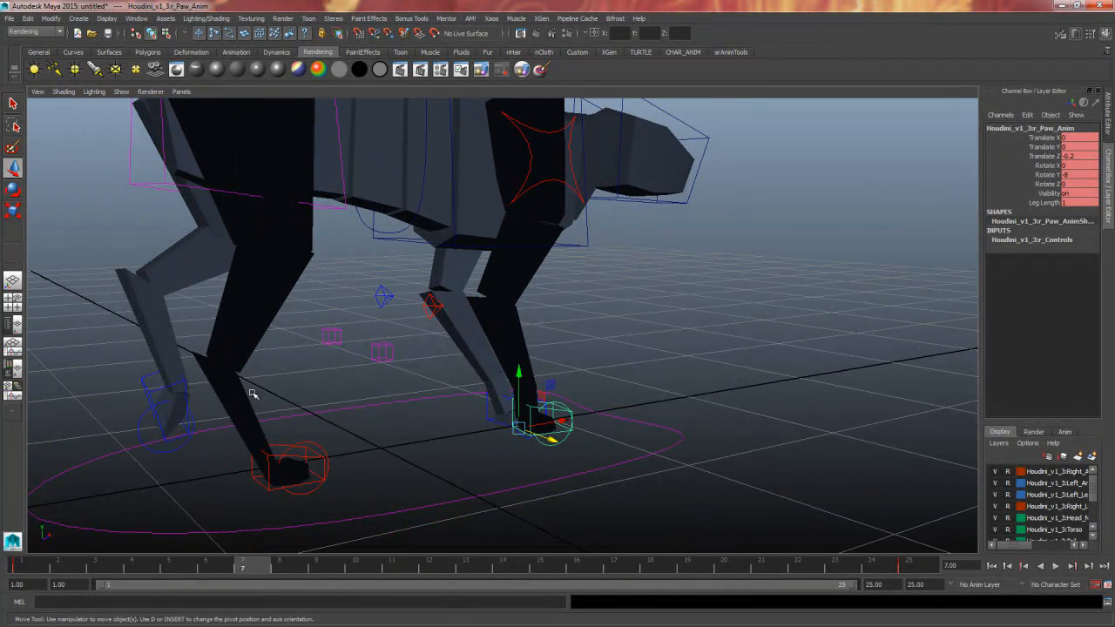
- Shift the right front paw backward on frame 1 by setting its Translate X to -0.3
mouse_move(444, 446)
alt+mouse_down()
mouse_move(368, 450)
mouse_move(473, 465)
mouse_move(430, 472)
mouse_move(440, 468)
alt+mouse_up()
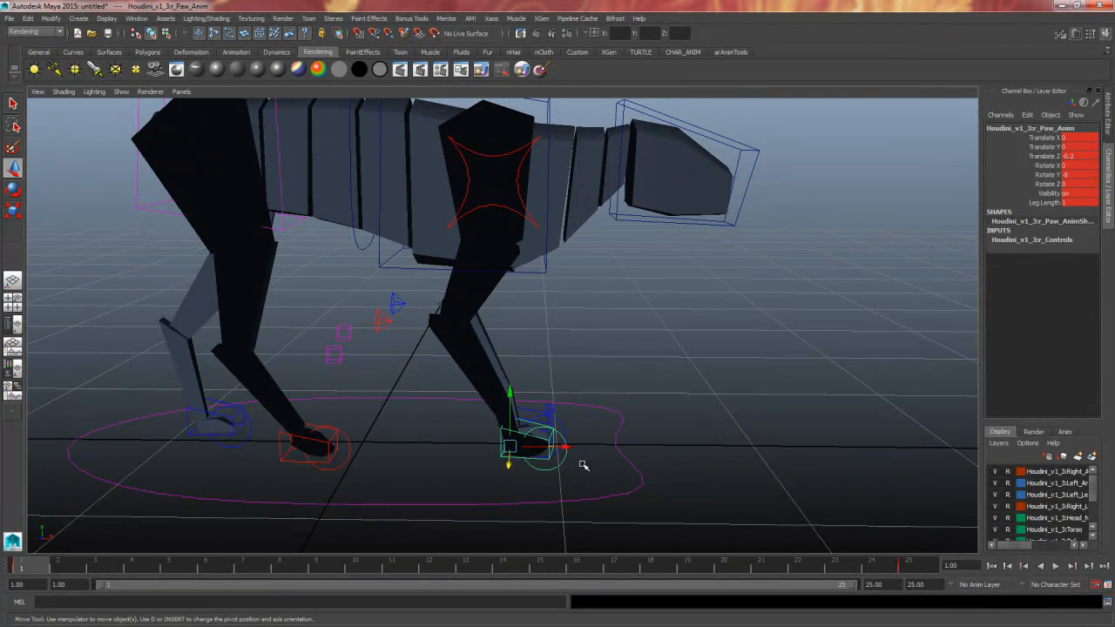
drag(566, 447, 529, 446)
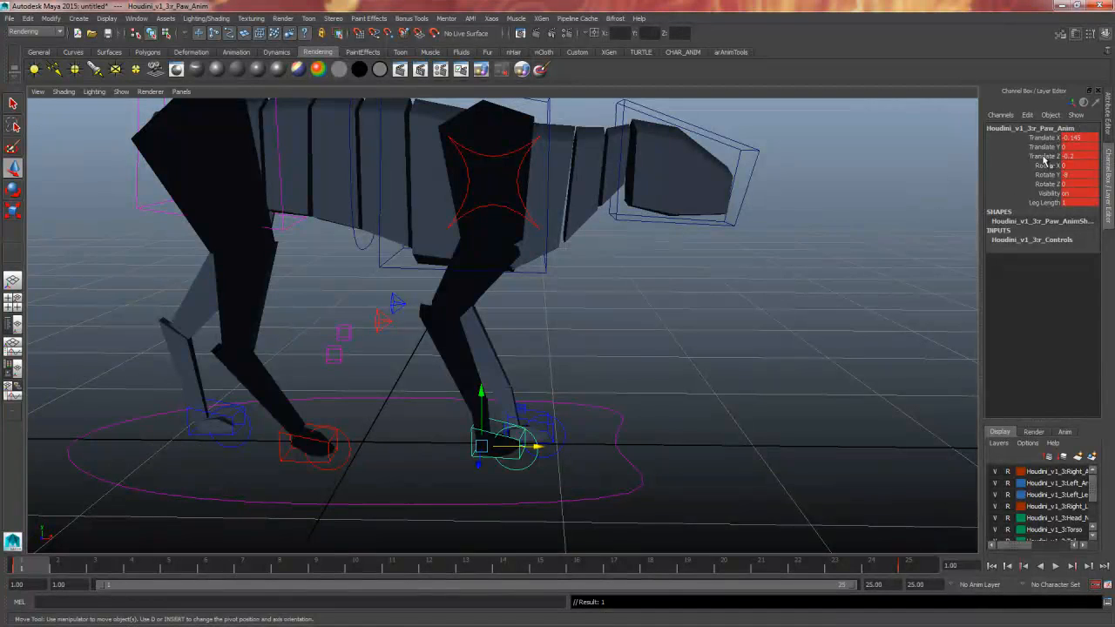
double_click(1078, 138)
text(-0.3)
key(Return)
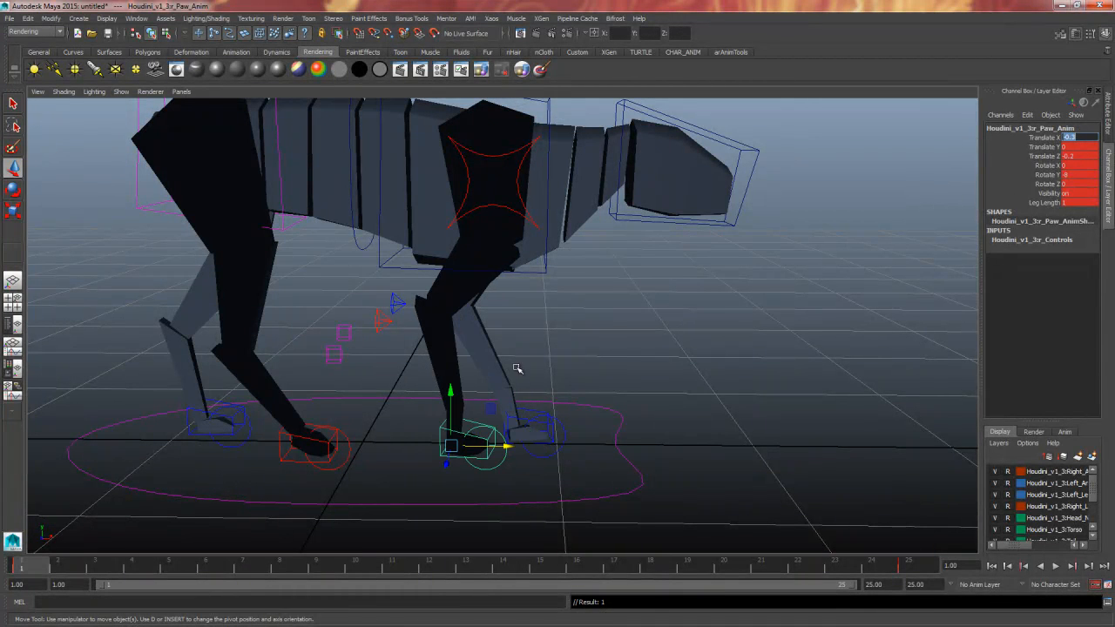
- Lift the right front paw off the ground on frame 1 with Translate Y at 0.4
drag(450, 391, 453, 338)
double_click(1071, 146)
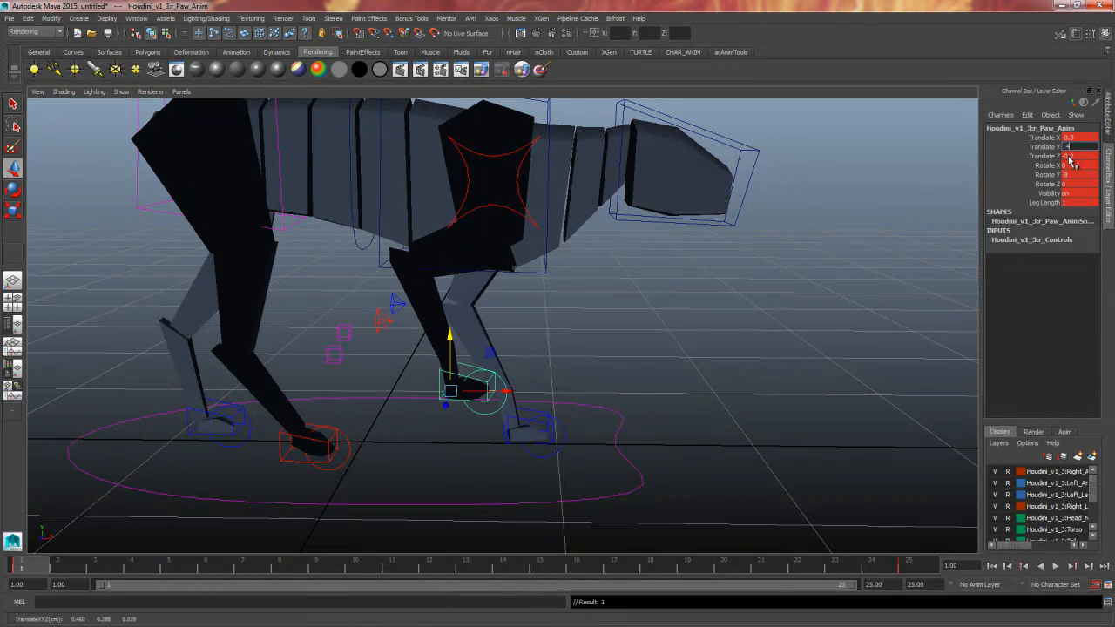
text(.4)
key(Return)
alt+drag(669, 378, 637, 373)
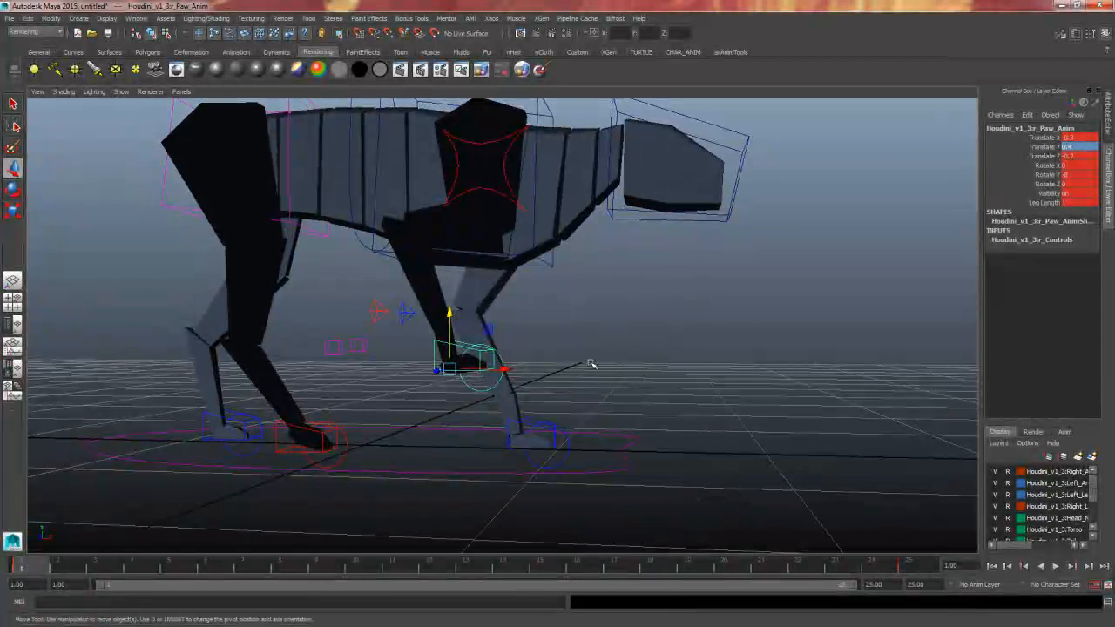
- Rotate the raised right front paw downward on frame 1 to about Rotate Z -41.7
key(e)
drag(488, 332, 494, 364)
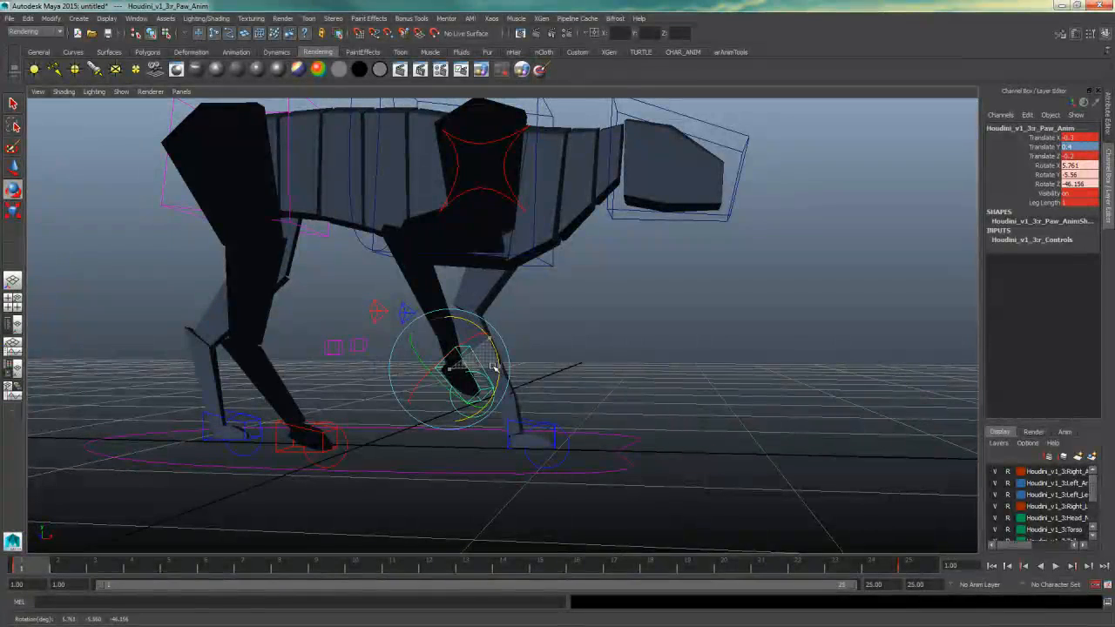
drag(493, 364, 494, 362)
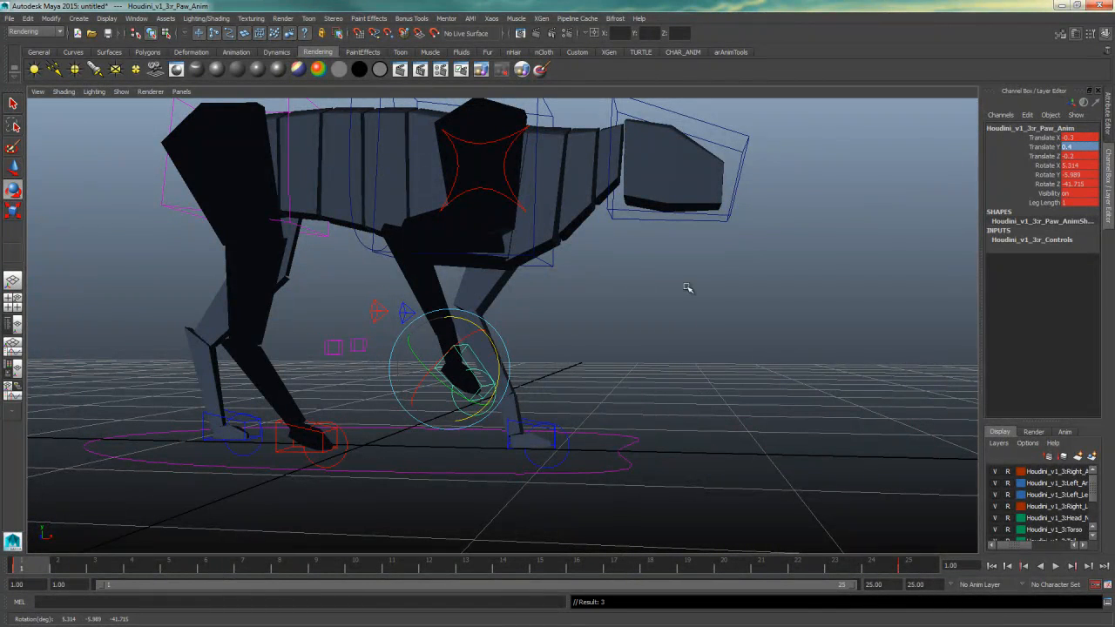
alt+drag(789, 224, 610, 409)
- Bend the right front toe control on frame 1 to about Rotate Z -39
click(427, 415)
click(478, 398)
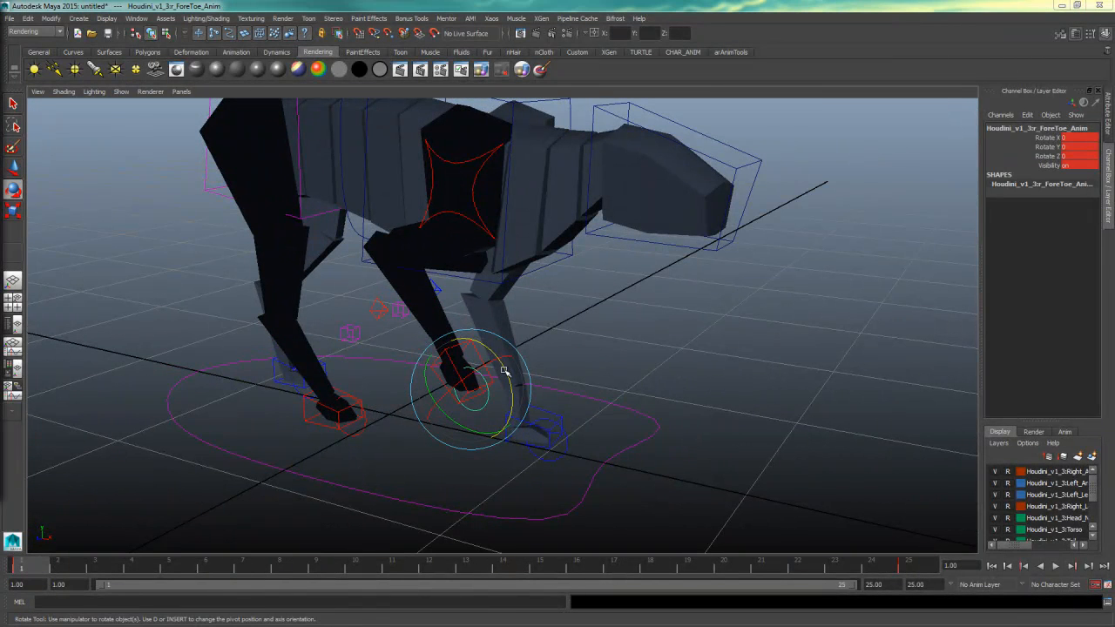
drag(503, 371, 533, 387)
mouse_move(603, 376)
alt+mouse_down()
mouse_move(611, 371)
mouse_move(511, 370)
mouse_move(637, 386)
mouse_move(612, 374)
alt+mouse_up()
alt+right_drag(612, 373, 741, 368)
alt+drag(667, 367, 733, 373)
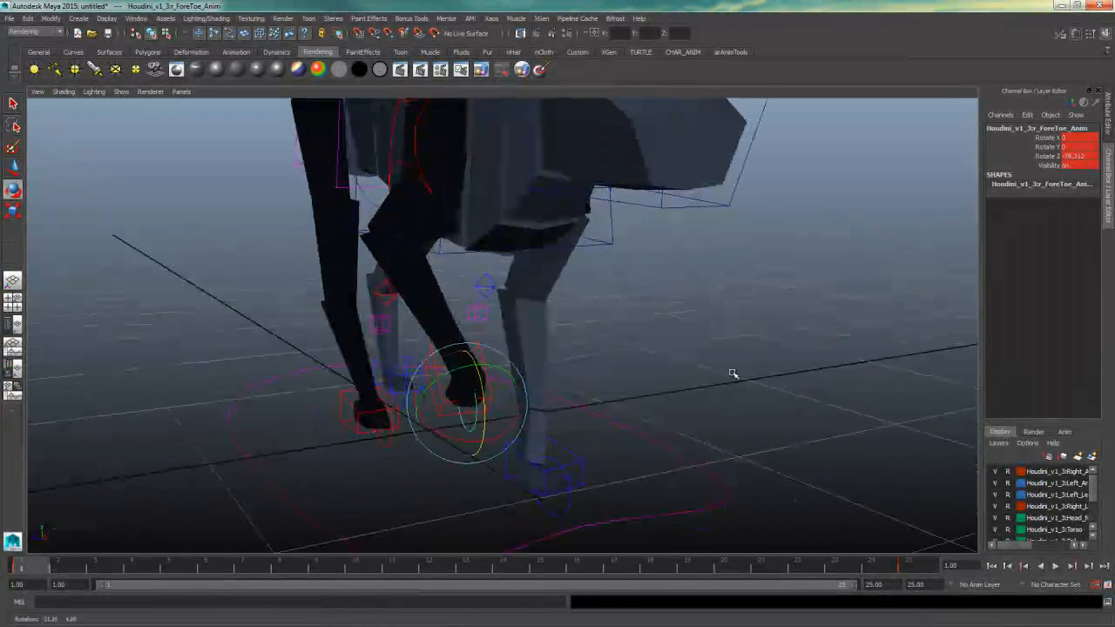
- Refine the right front paw's rotation on all axes to about Rotate X 15.2 and Rotate Y 18.8
click(732, 374)
click(427, 353)
alt+drag(476, 372, 731, 391)
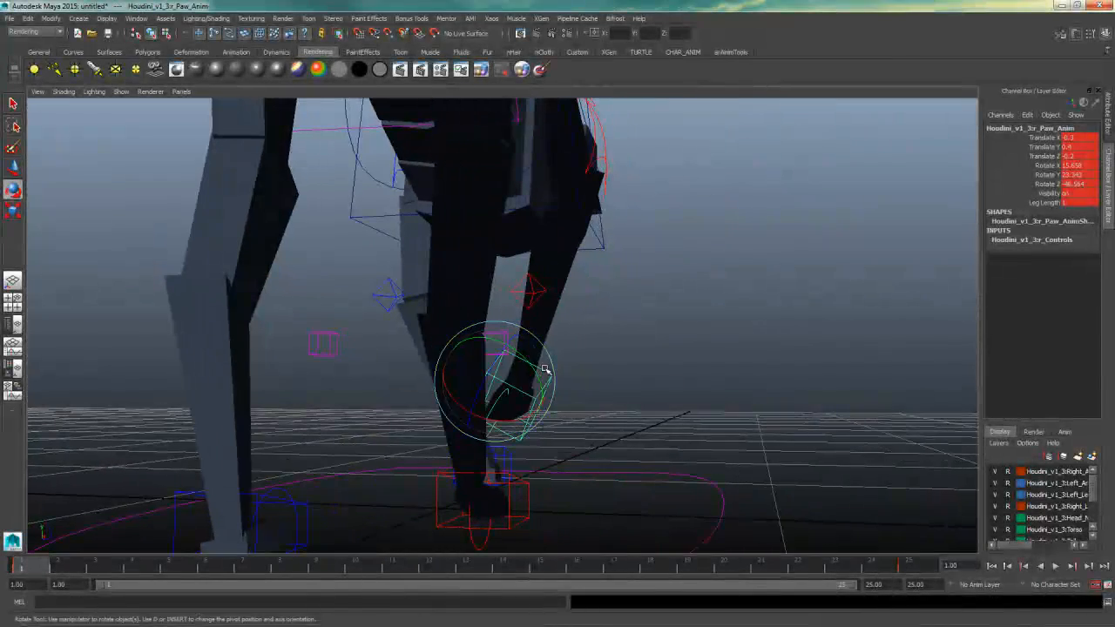
drag(547, 375, 538, 372)
alt+drag(540, 374, 540, 424)
- Set the right front paw's Rotate X to 15, Rotate Y to 18 and Rotate Z to -50, then clear the selection
click(383, 393)
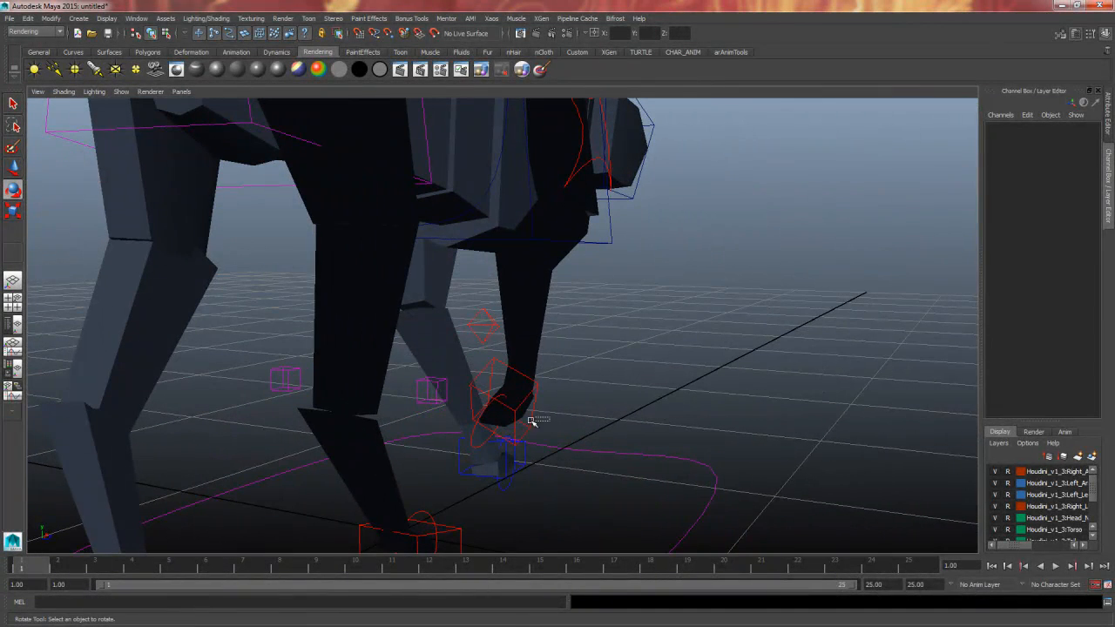
click(532, 420)
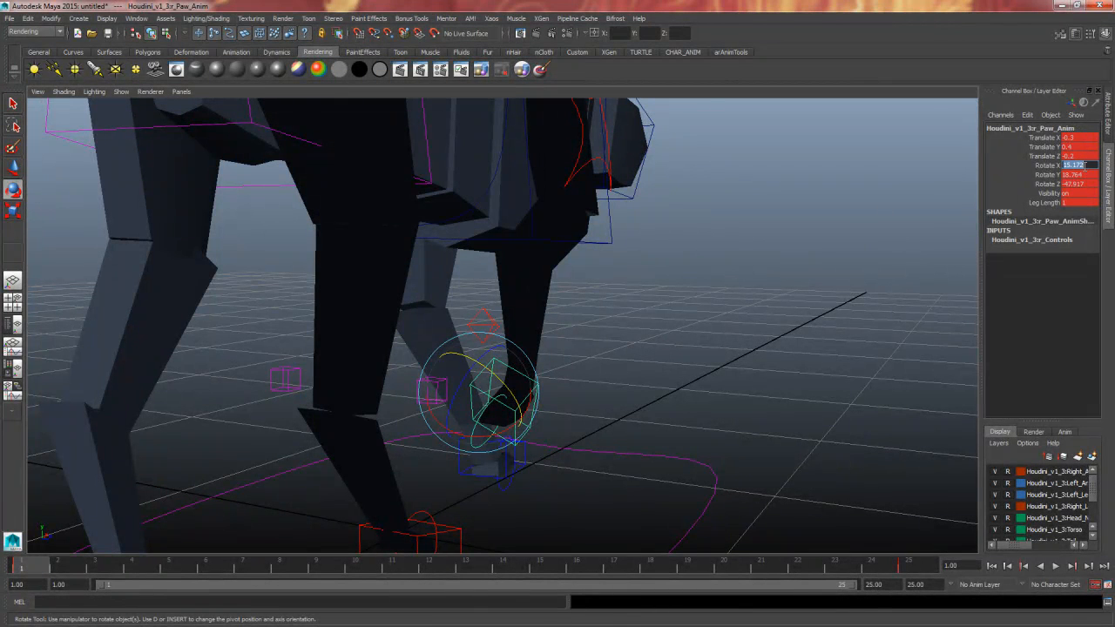
text(15)
key(Tab)
text(18)
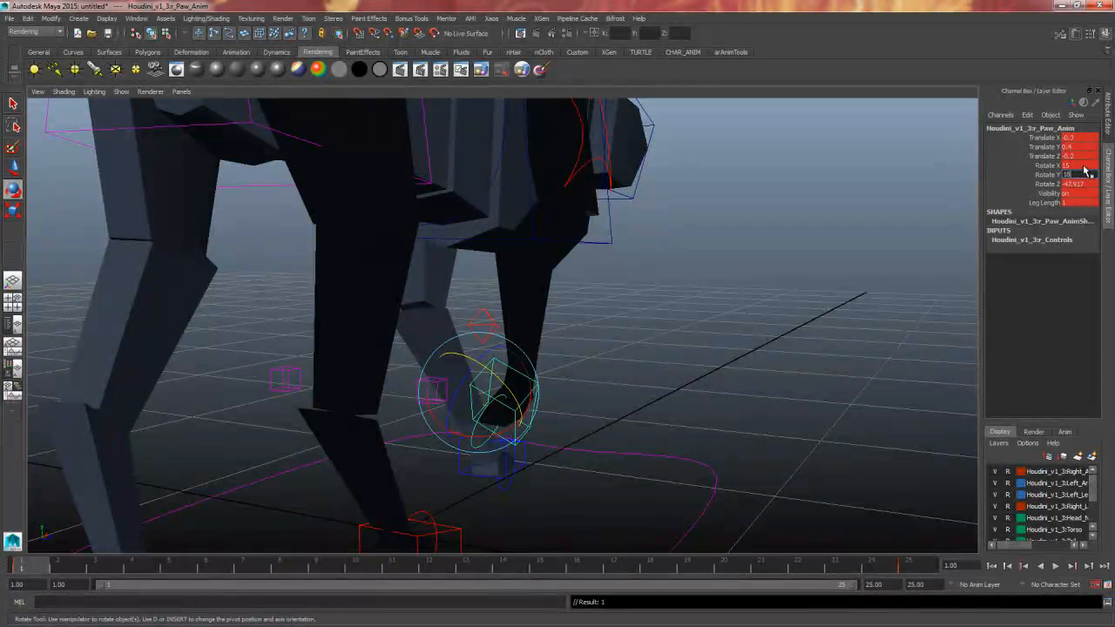
key(Tab)
text(-50)
key(Return)
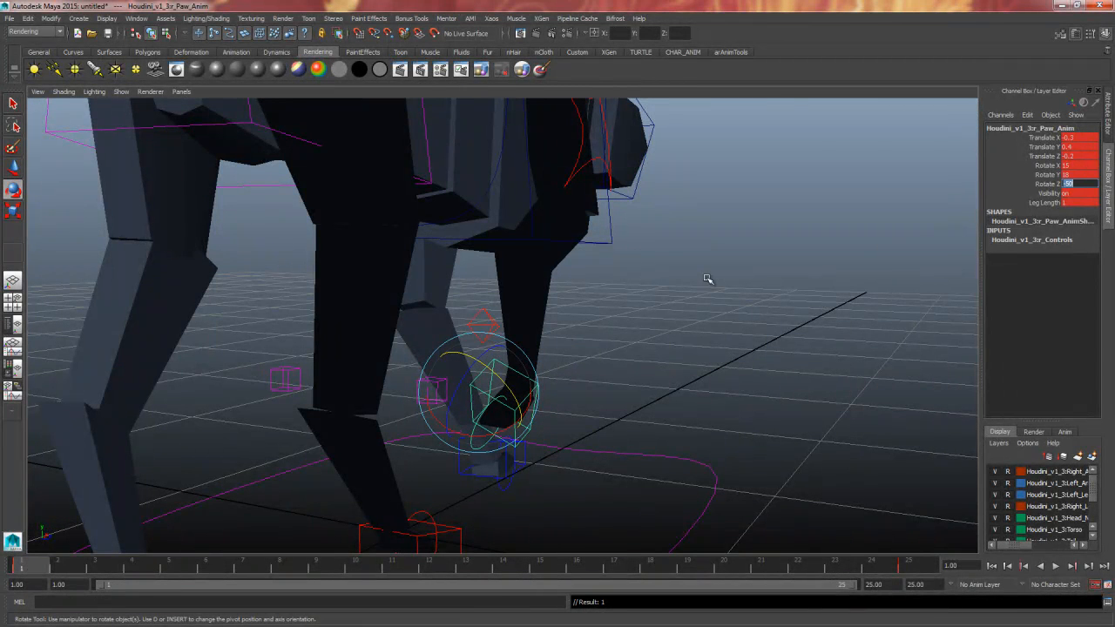
click(684, 345)
alt+drag(685, 346, 478, 436)
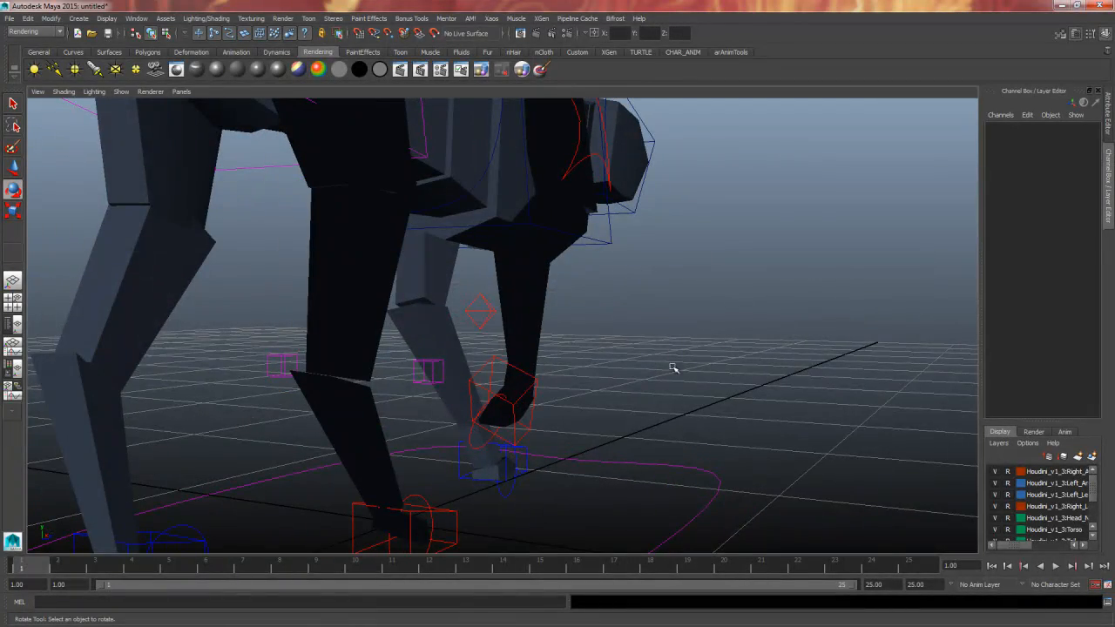
alt+drag(664, 394, 421, 490)
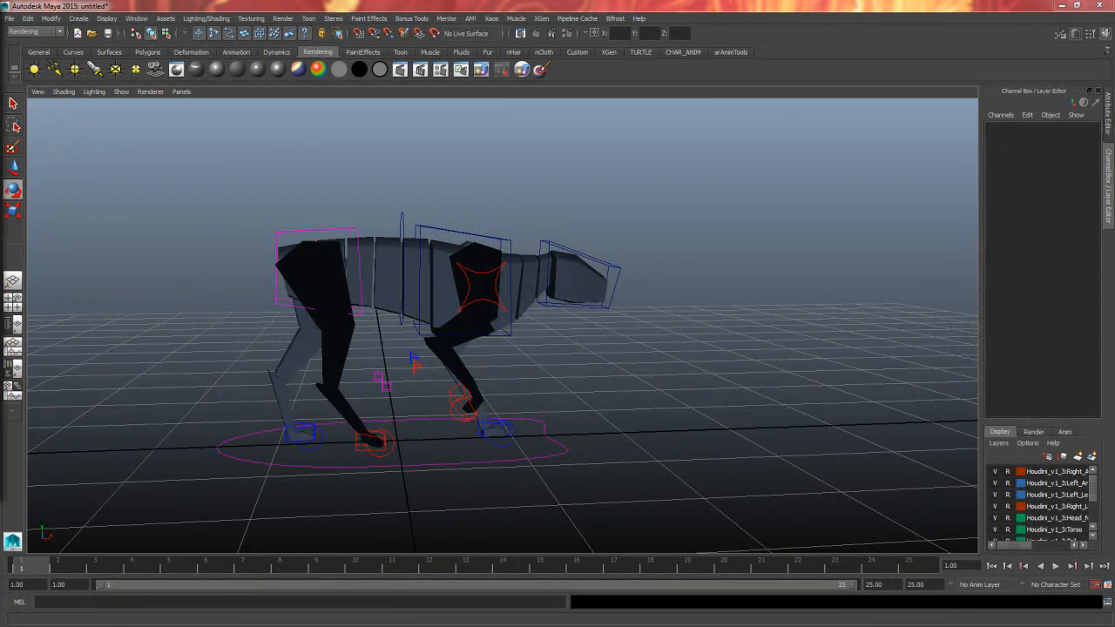
- Try lowering the belly control on frame 1, then undo the move
click(402, 219)
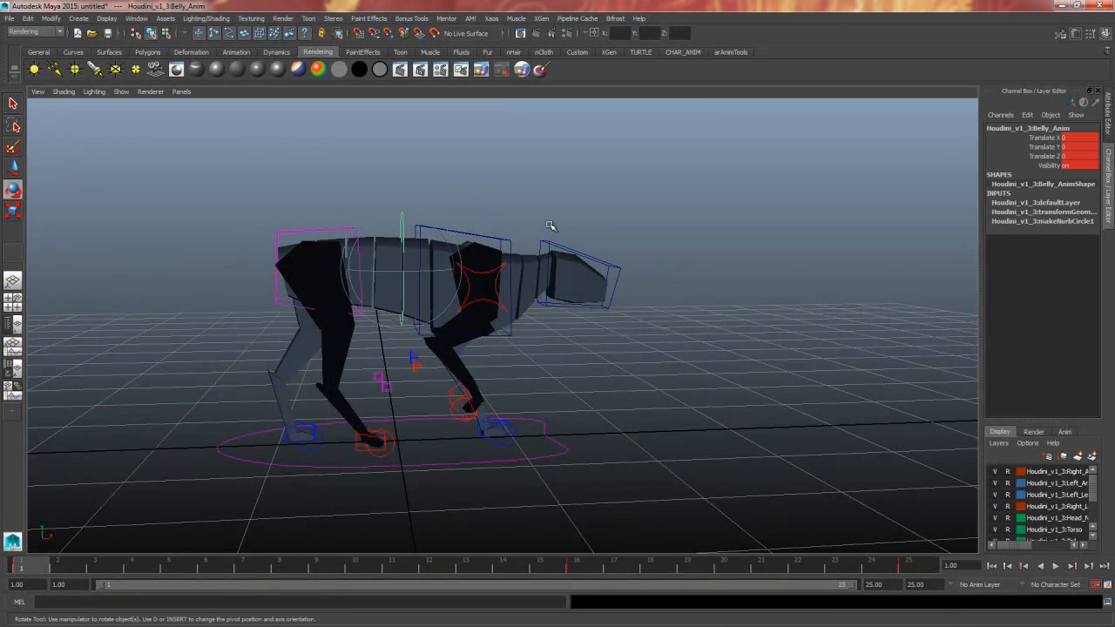
key(w)
drag(404, 214, 403, 227)
key(ctrl+z)
key(ctrl+z)
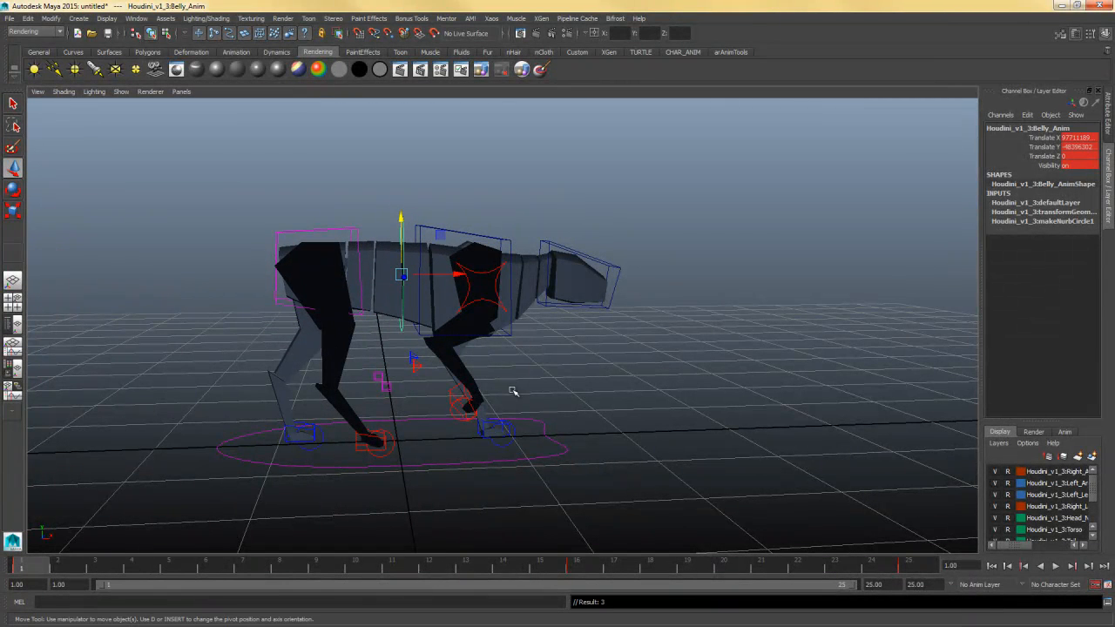
click(296, 294)
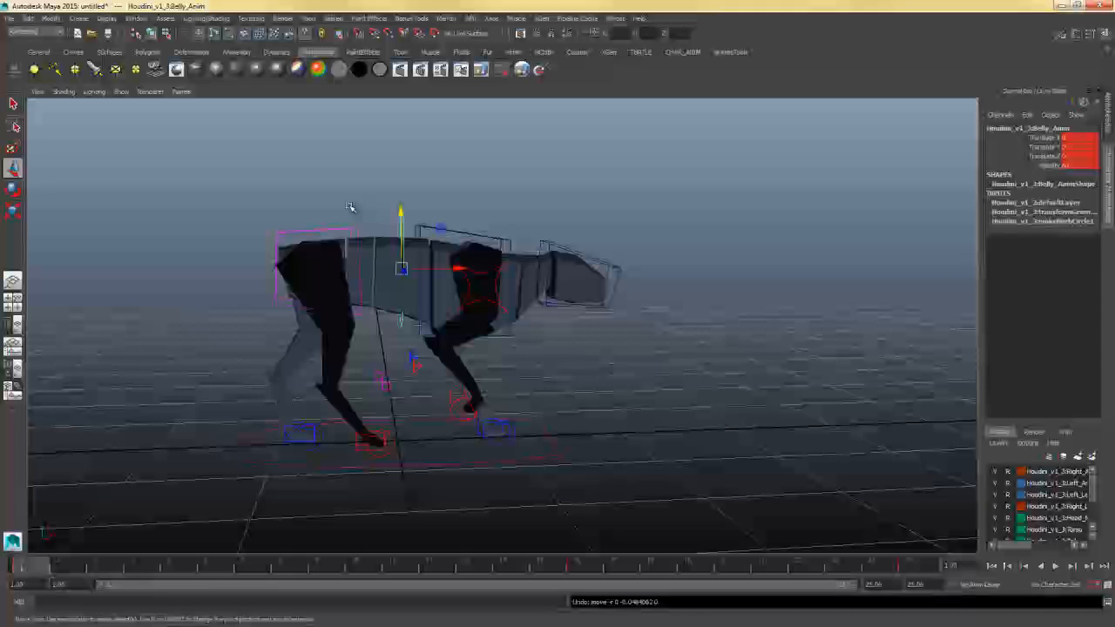
click(465, 232)
click(358, 230)
click(402, 262)
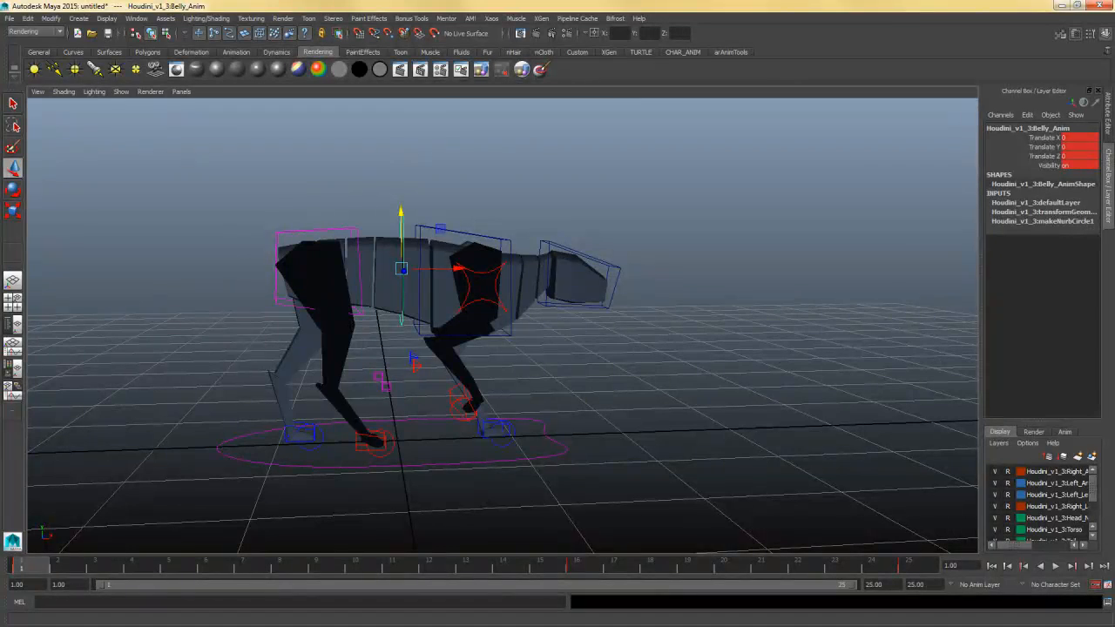
click(619, 270)
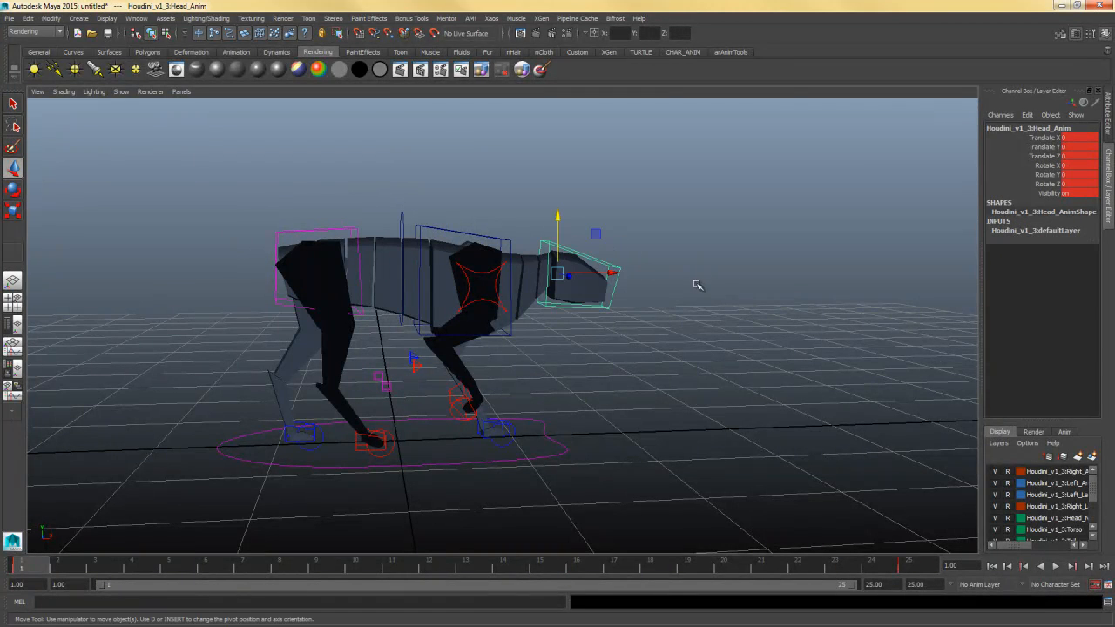
alt+drag(697, 285, 661, 298)
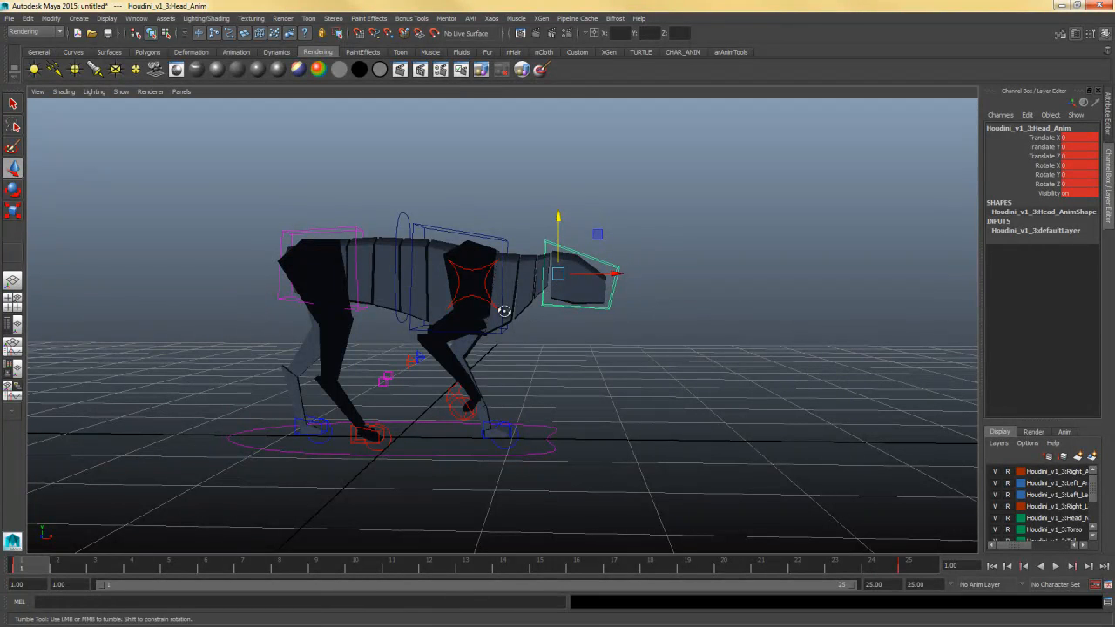
alt+drag(497, 311, 300, 210)
- Try raising the chest control to about Translate Y 0.136 and lowering the rear control, then undo both moves
click(340, 235)
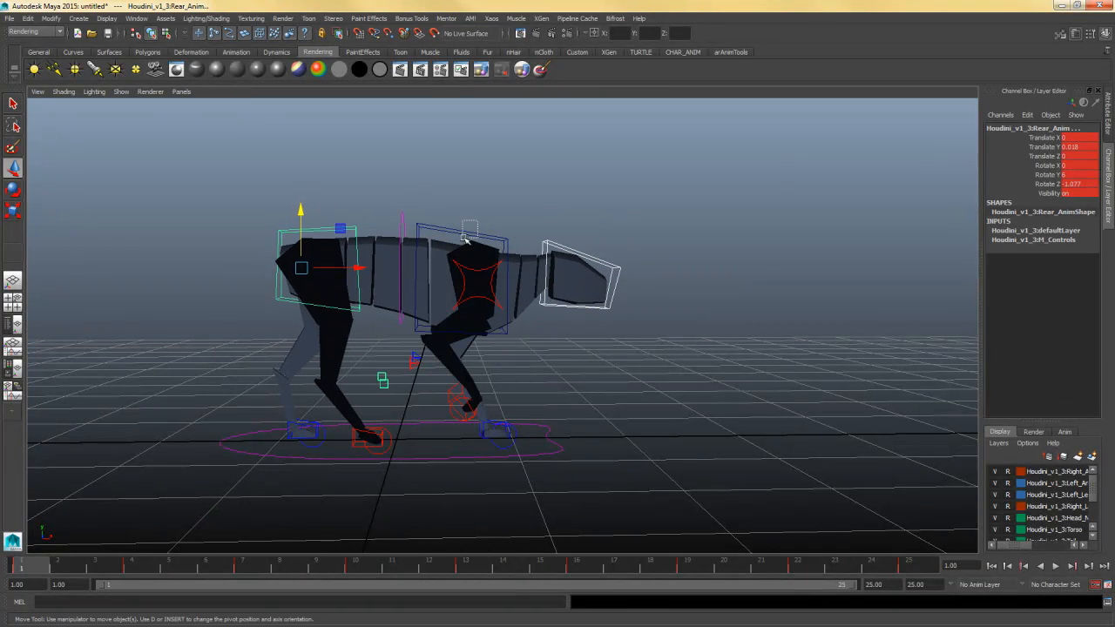
click(454, 227)
drag(465, 227, 462, 209)
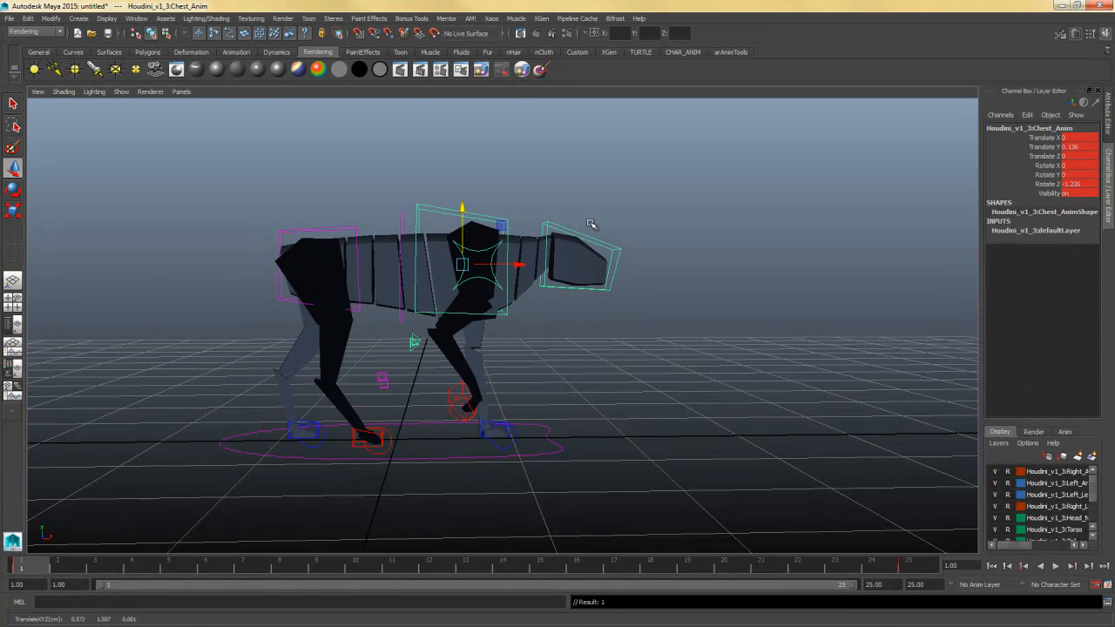
click(364, 228)
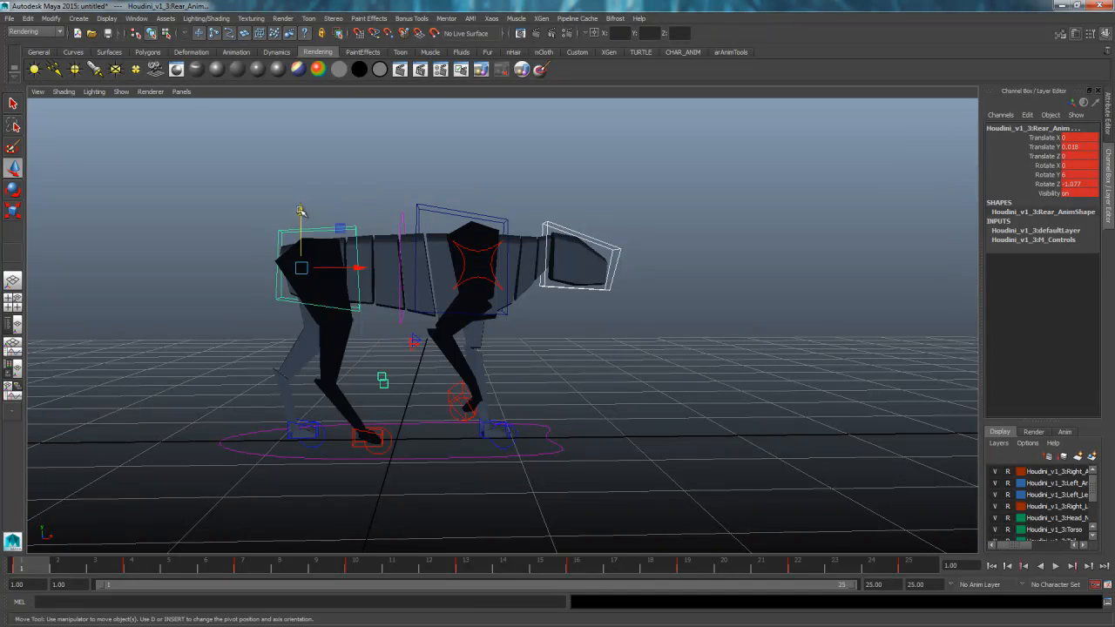
drag(300, 210, 305, 242)
key(ctrl+z)
key(ctrl+z)
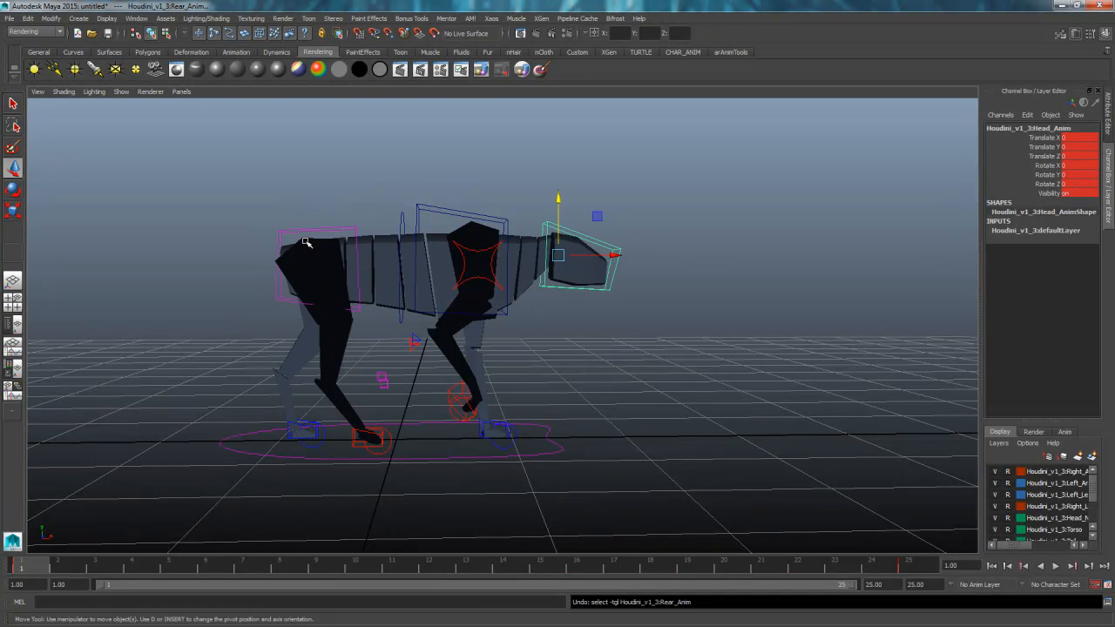
key(ctrl+z)
key(ctrl+z)
key(ctrl+z)
key(ctrl+z)
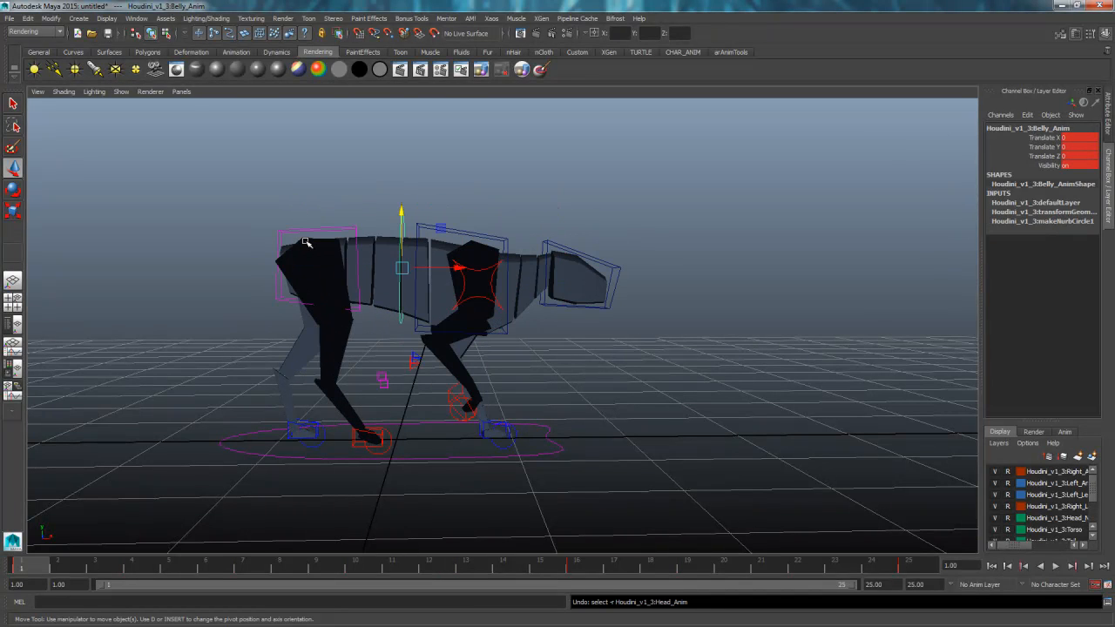
key(ctrl+z)
key(ctrl+z)
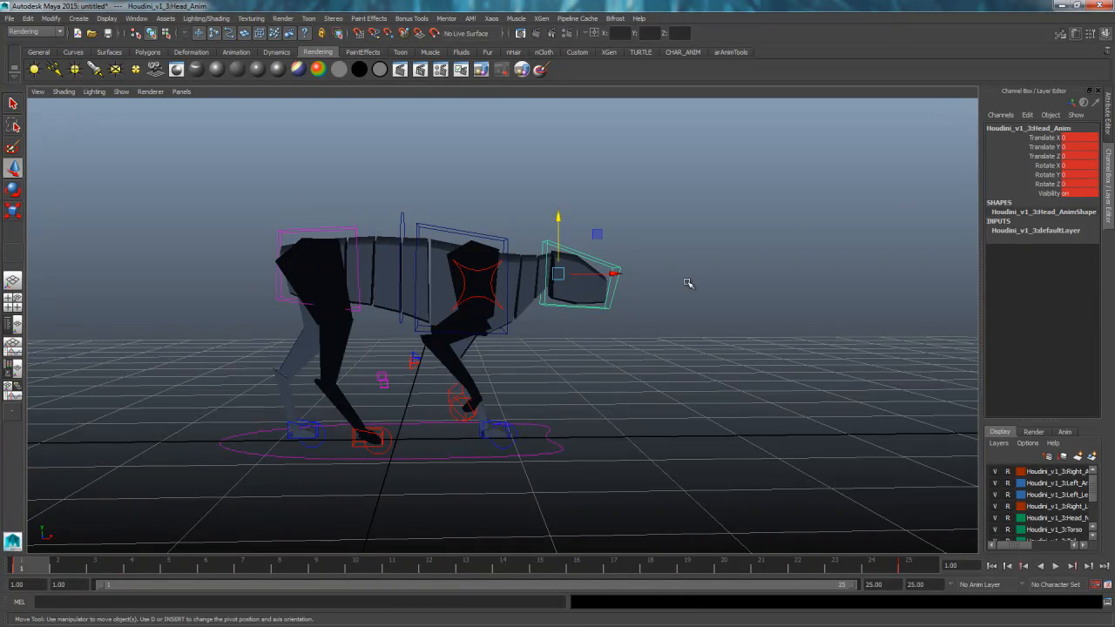
- Key all the rig controls on frame 25 in the frame 1 pose, then compare the poses on frames 1, 24 and 25
drag(754, 171, 127, 510)
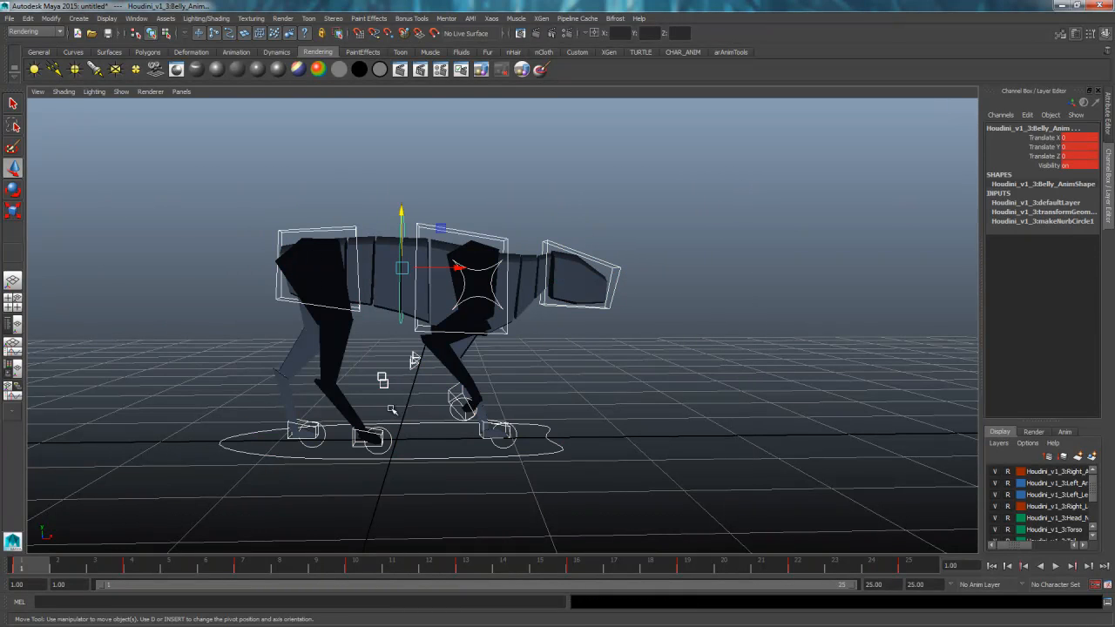
mouse_move(22, 570)
mouse_down()
mouse_move(688, 574)
mouse_move(925, 553)
mouse_up()
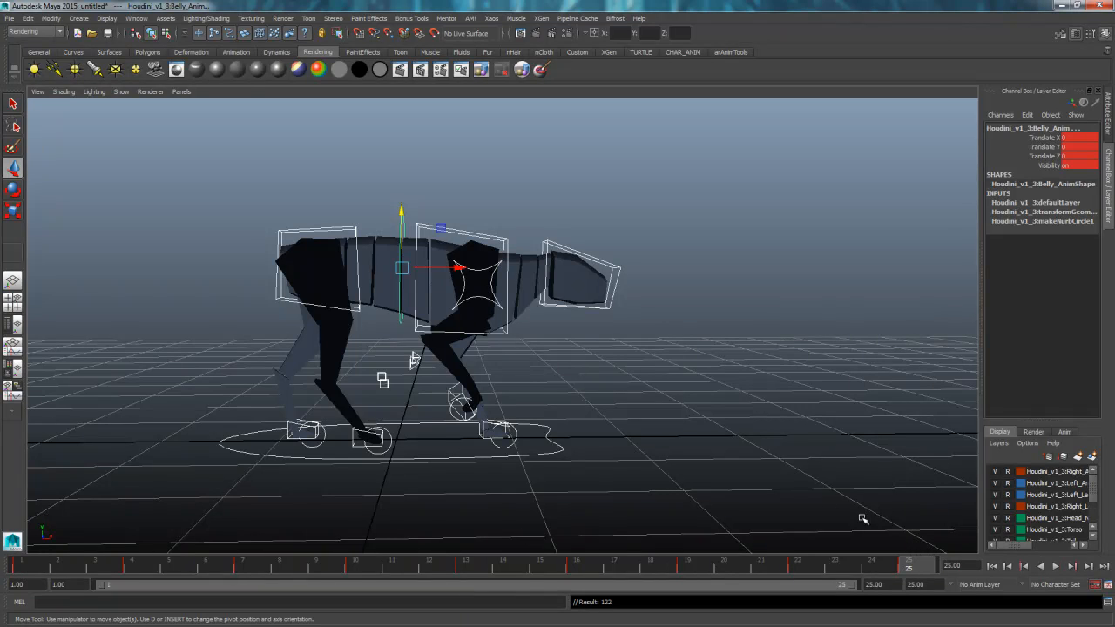
alt+drag(862, 519, 624, 472)
click(26, 568)
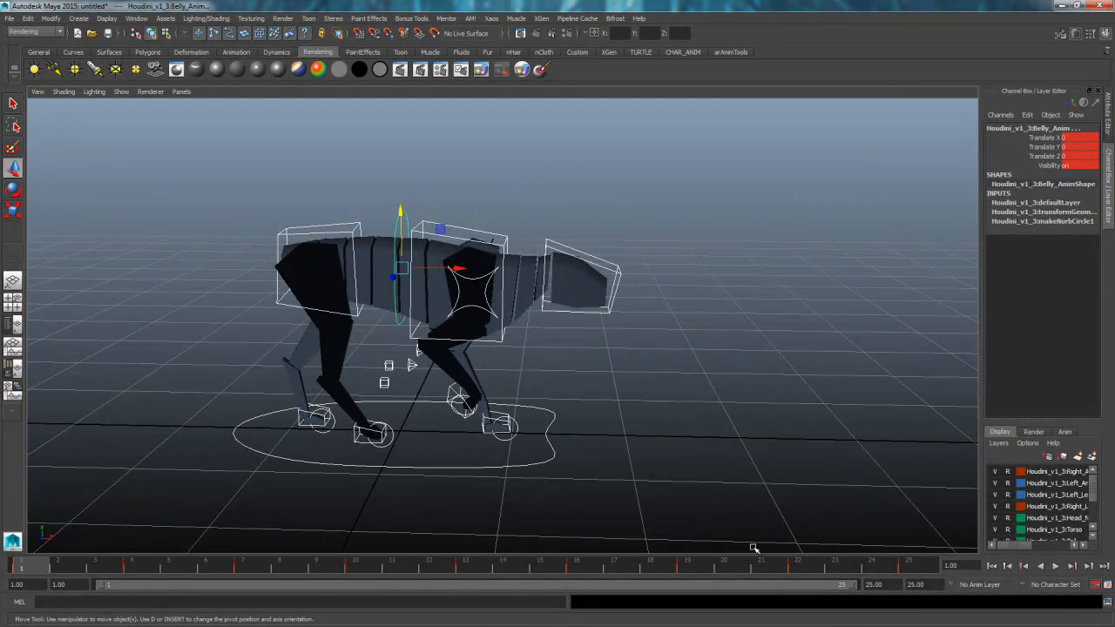
click(903, 567)
click(21, 568)
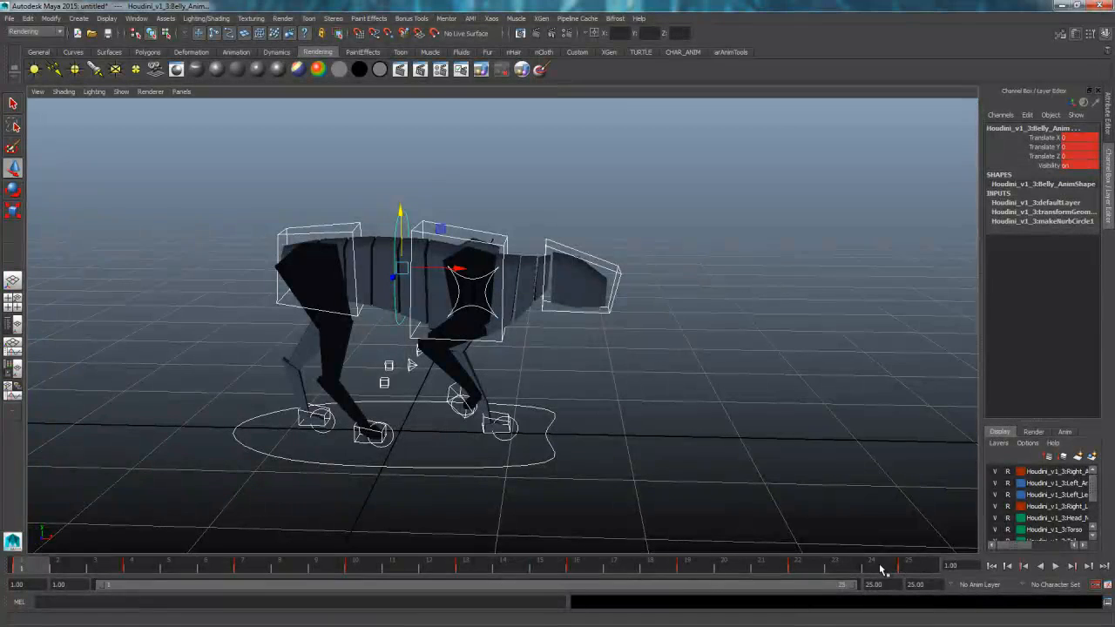
mouse_move(846, 572)
mouse_down()
mouse_move(827, 572)
mouse_move(871, 567)
mouse_move(873, 577)
mouse_up()
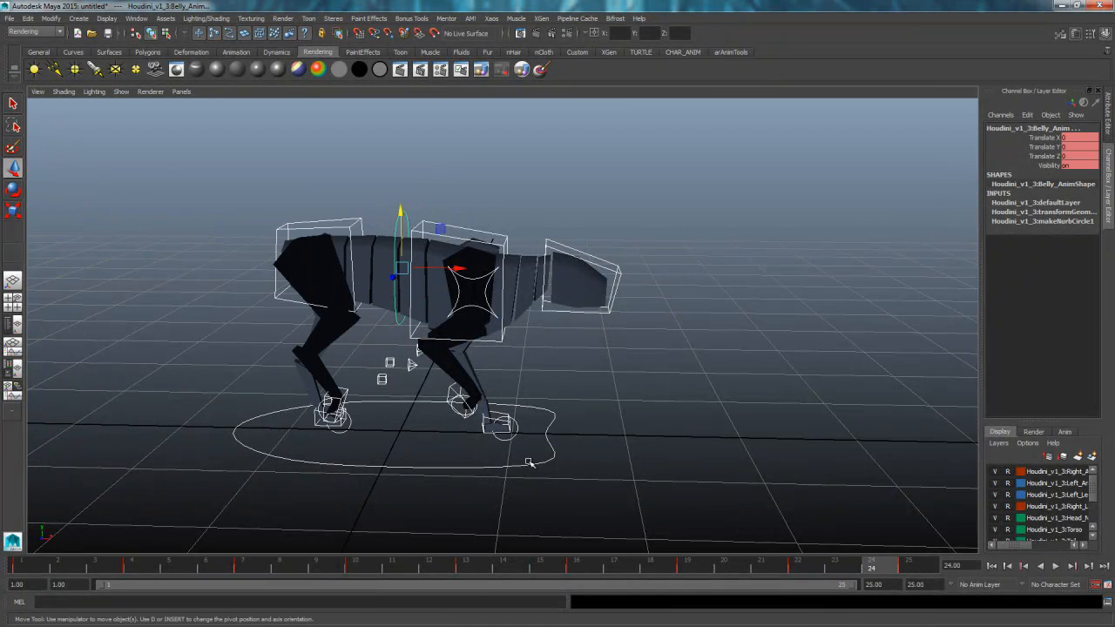
key(space)
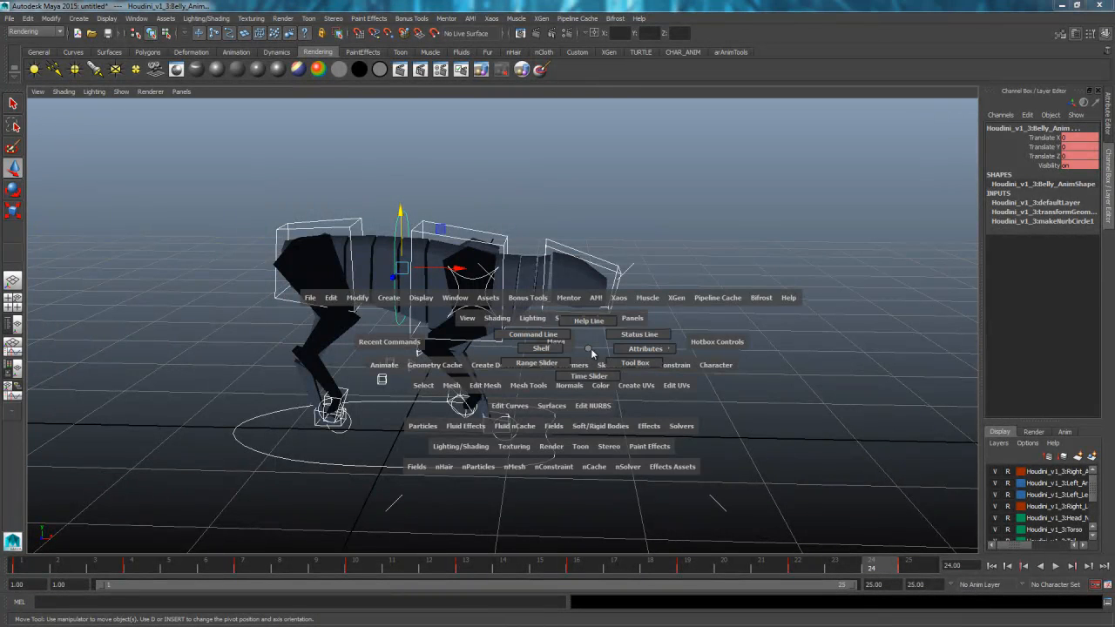
alt+drag(581, 350, 572, 344)
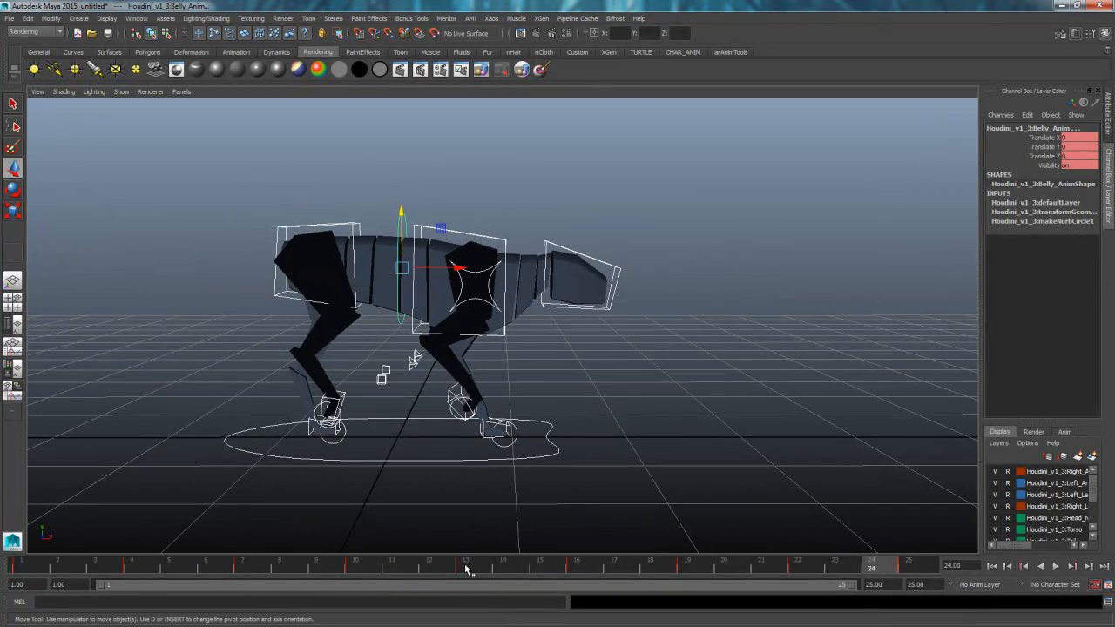
- Go to frame 13 and examine the front legs, checking the left front paw's channel values
click(466, 568)
click(609, 386)
alt+drag(609, 385, 595, 348)
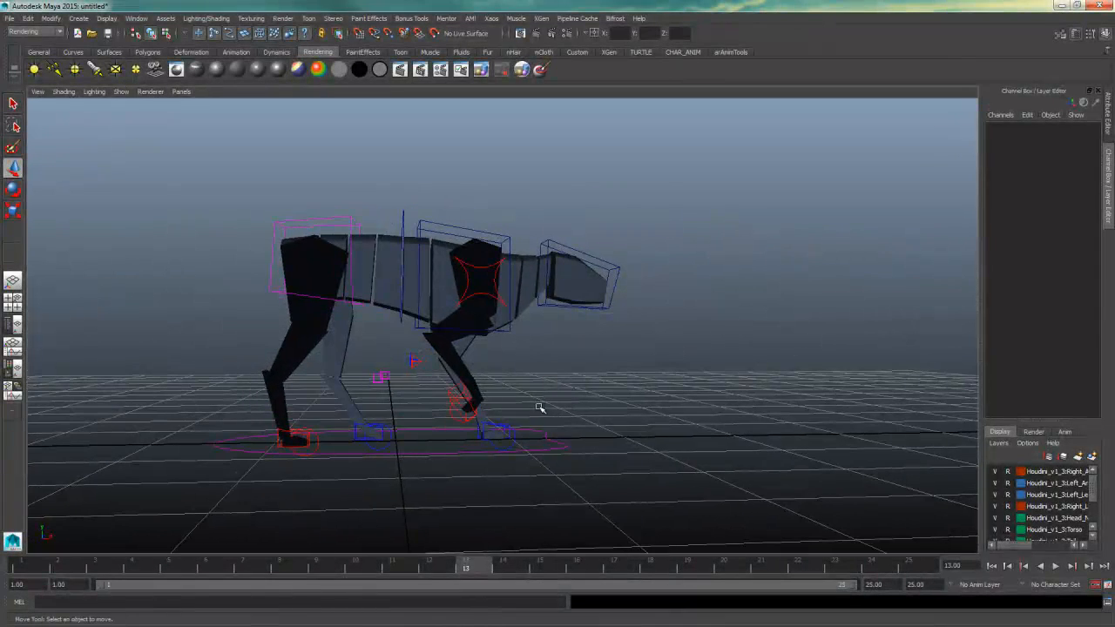
alt+drag(555, 402, 521, 384)
key(ctrl+z)
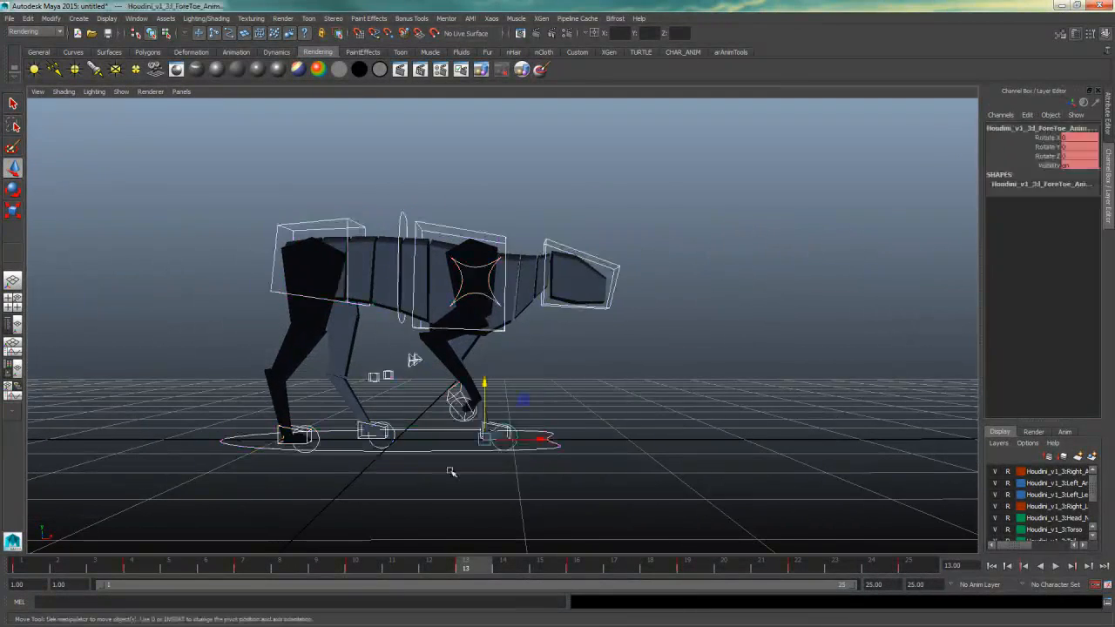
alt+drag(577, 436, 652, 427)
click(571, 440)
alt+right_drag(652, 428, 690, 426)
alt+drag(689, 426, 673, 441)
alt+middle_drag(626, 448, 610, 346)
alt+right_drag(593, 353, 621, 365)
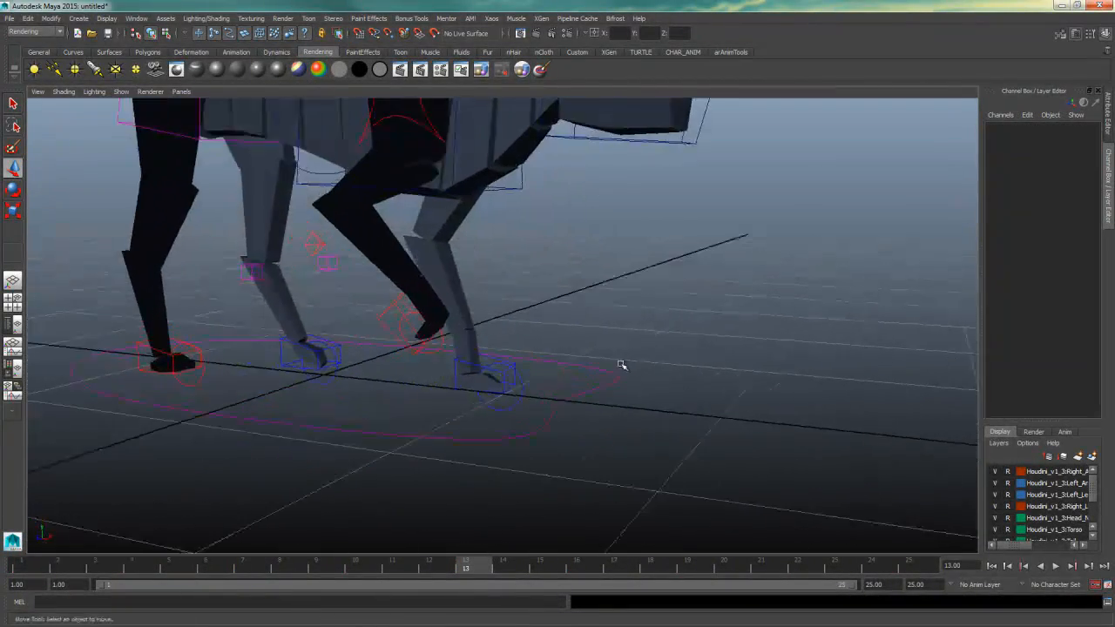
alt+drag(621, 365, 592, 387)
click(487, 354)
alt+drag(741, 323, 689, 329)
alt+drag(540, 343, 563, 333)
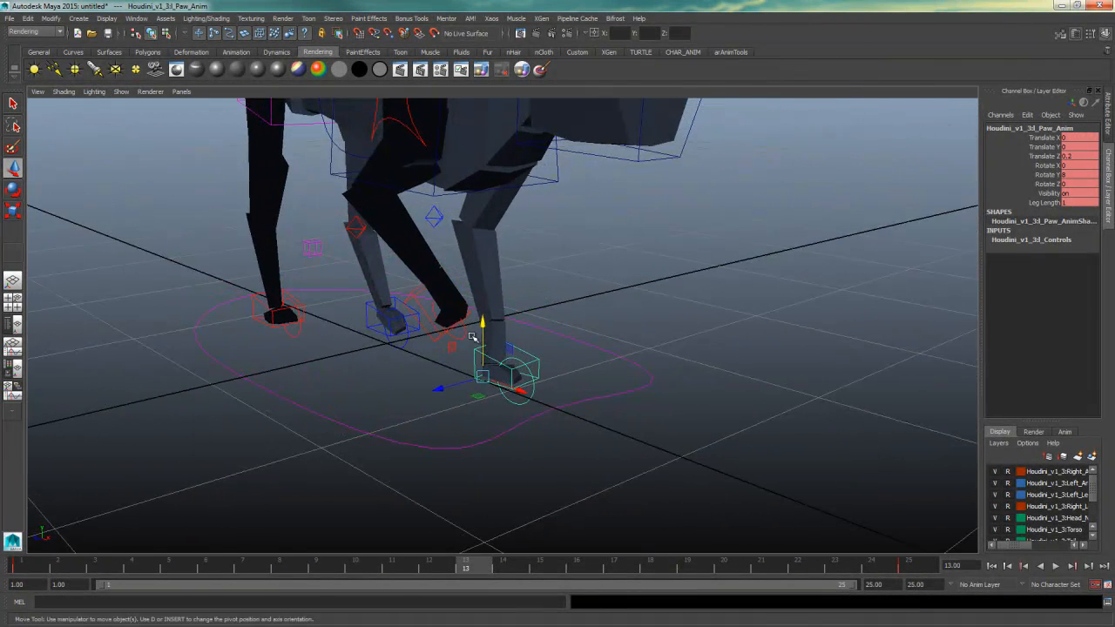
- Set the right front paw's Translate X, Y and Z to 0 on frame 13
click(430, 320)
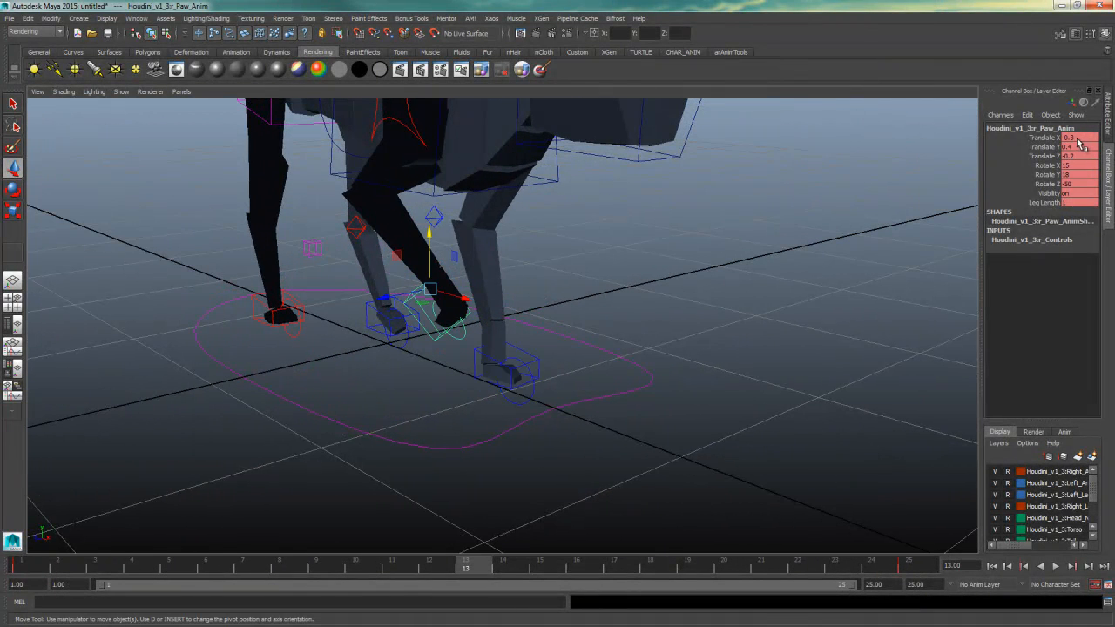
drag(1079, 139, 1079, 147)
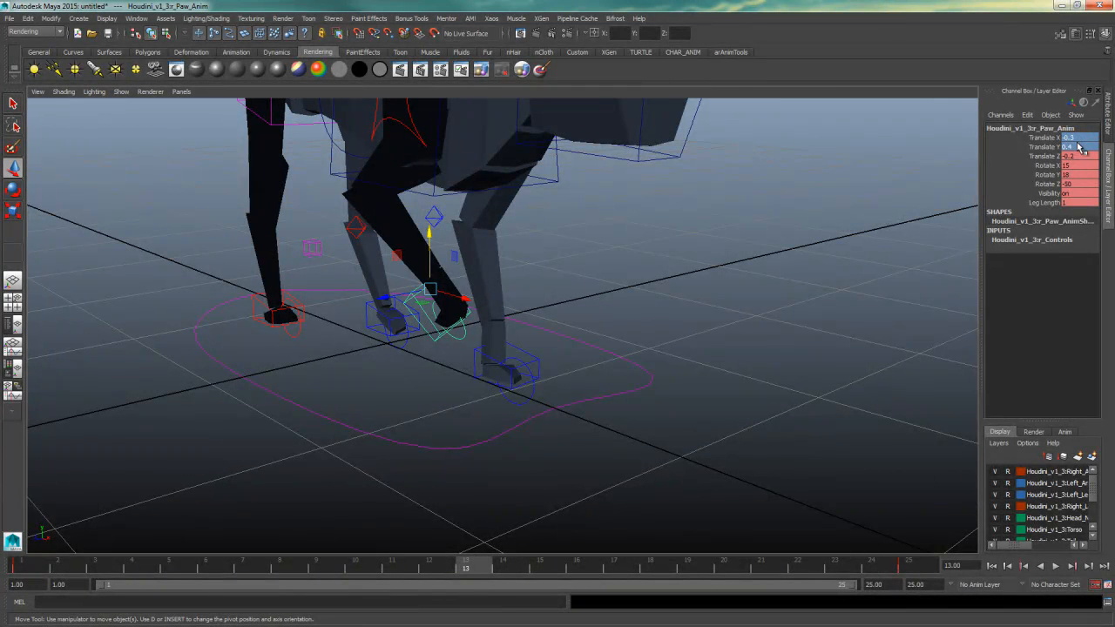
text(0)
key(Return)
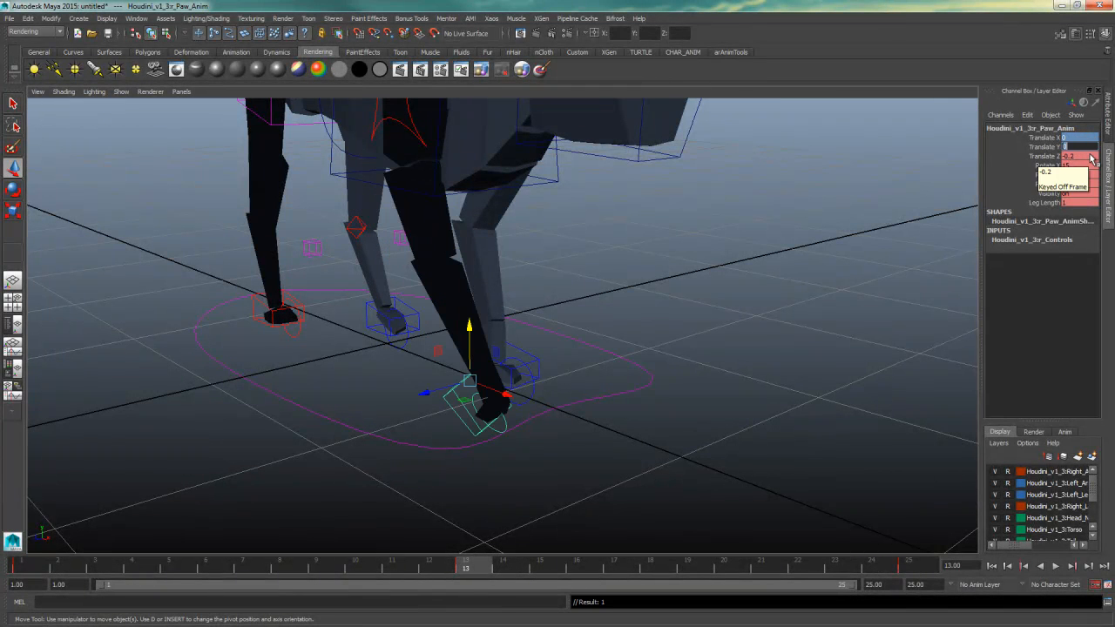
click(1091, 158)
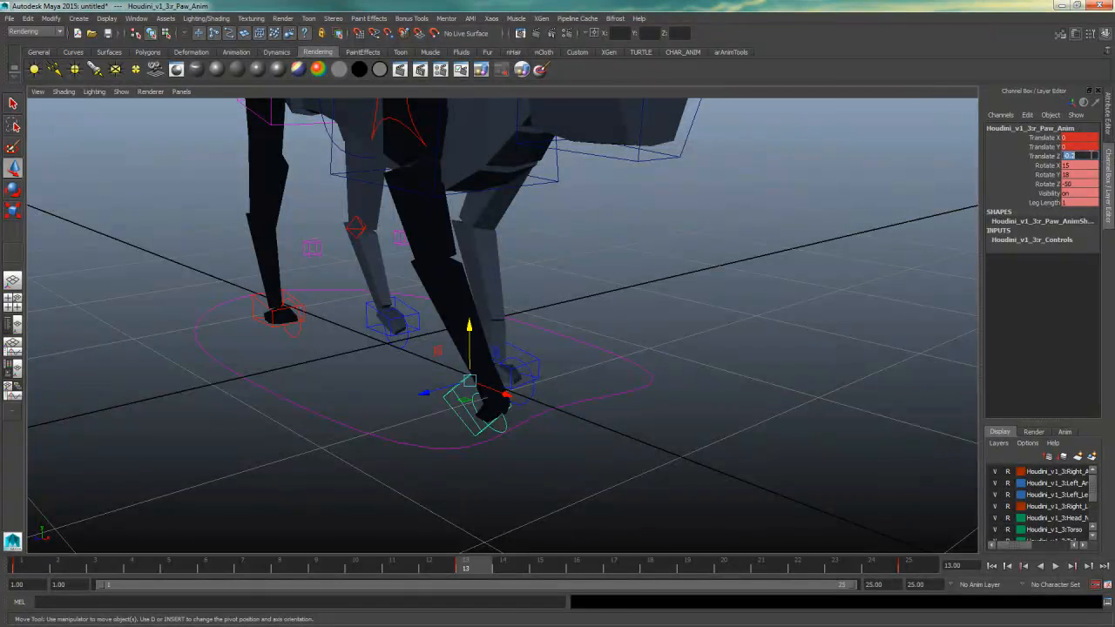
text(0)
key(Return)
key(Tab)
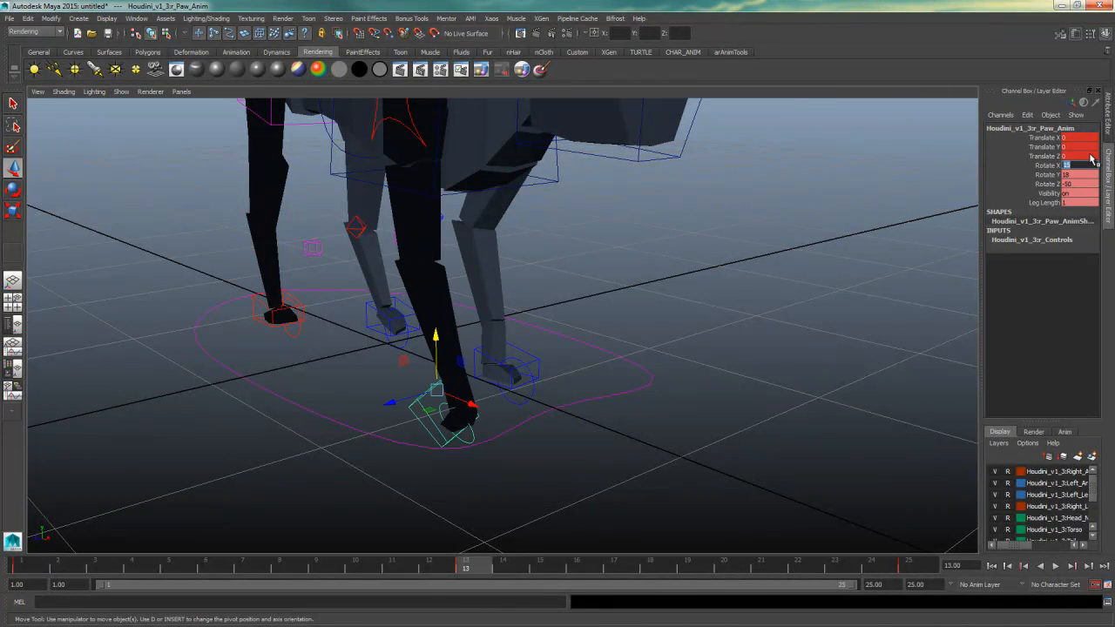
- Check the left front paw's rotation, then set the right front paw's Rotate X and Rotate Z to 0
click(531, 351)
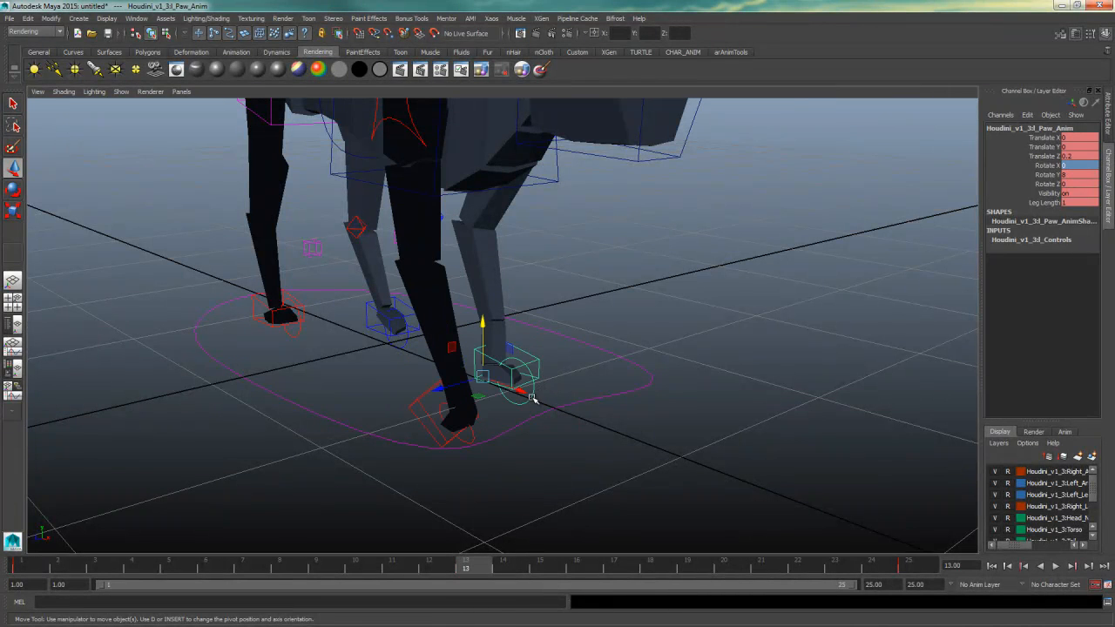
click(415, 406)
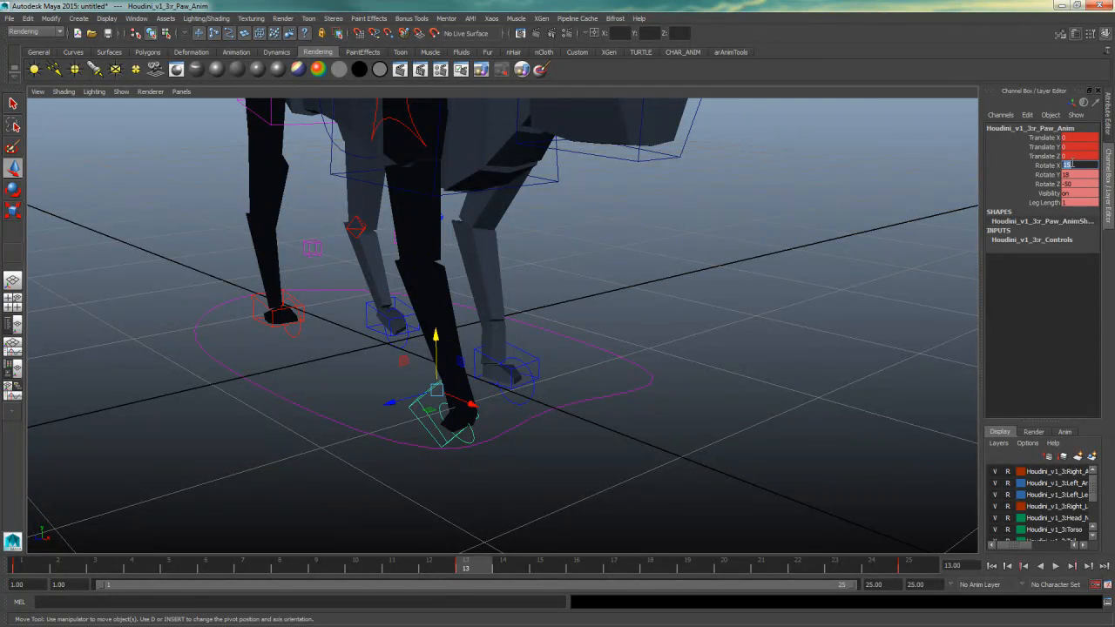
text(0)
key(Tab)
key(Tab)
text(0)
key(Return)
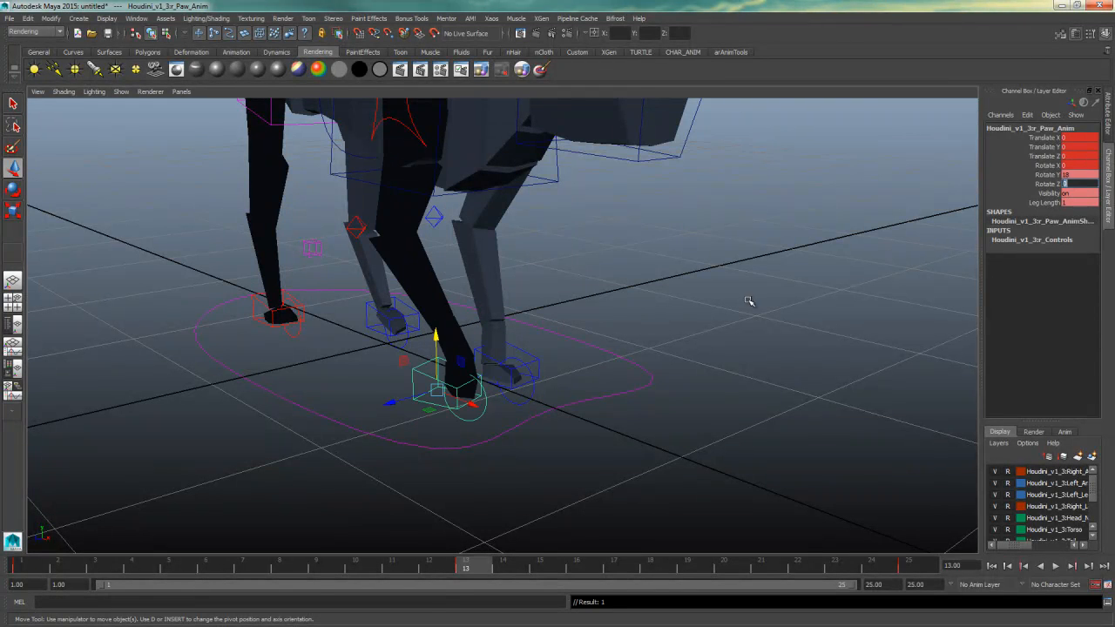
- Set the right front toe's Rotate Z to 0 on frame 13
alt+drag(749, 302, 768, 303)
click(471, 418)
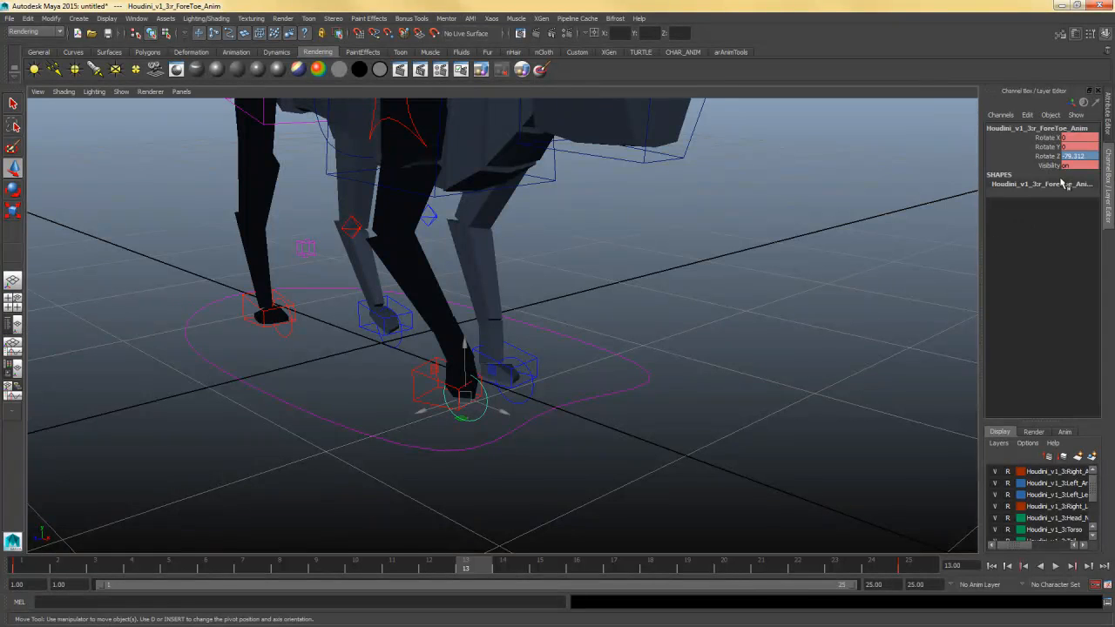
text(0)
key(Return)
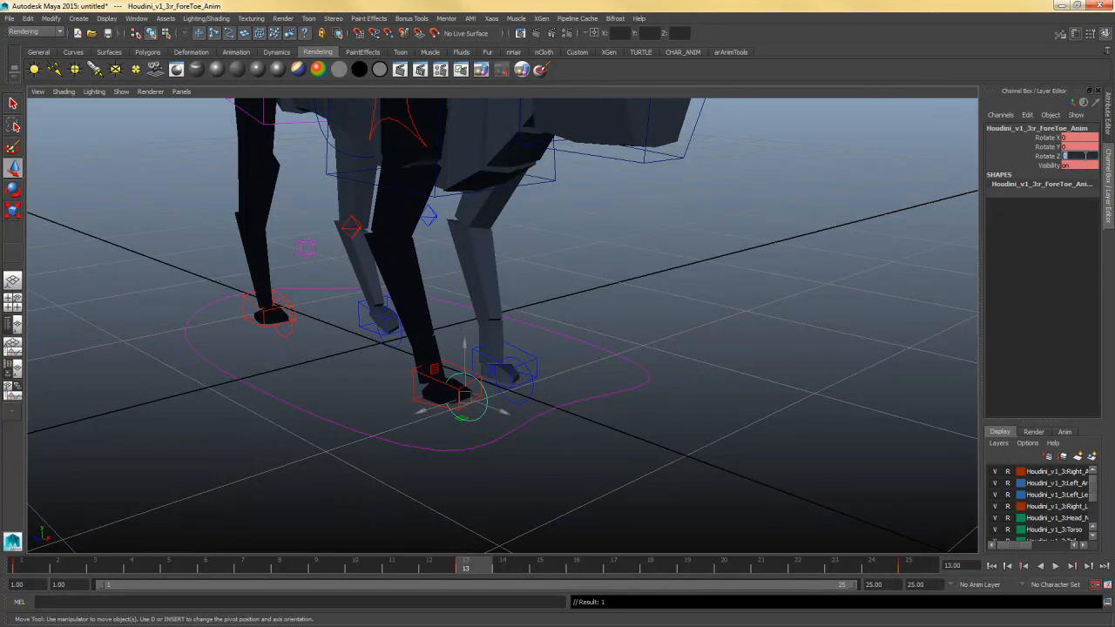
- Set the right front paw's Rotate Y to -8, mirroring the left front paw's angle
alt+drag(610, 399, 480, 382)
click(457, 371)
key(e)
key(ctrl+z)
click(659, 303)
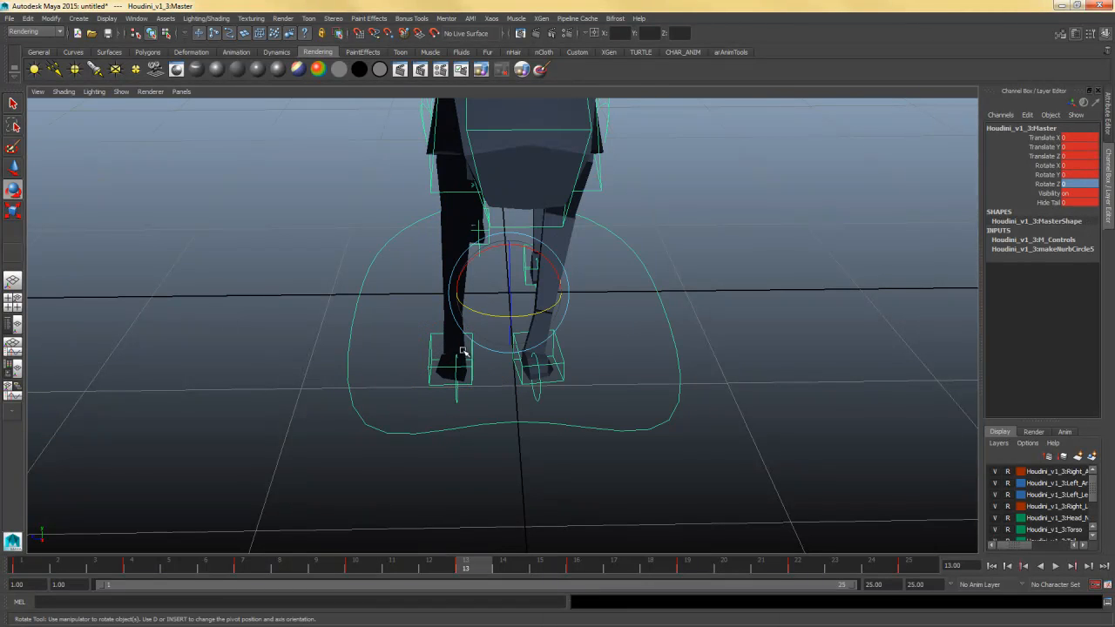
click(397, 356)
click(539, 336)
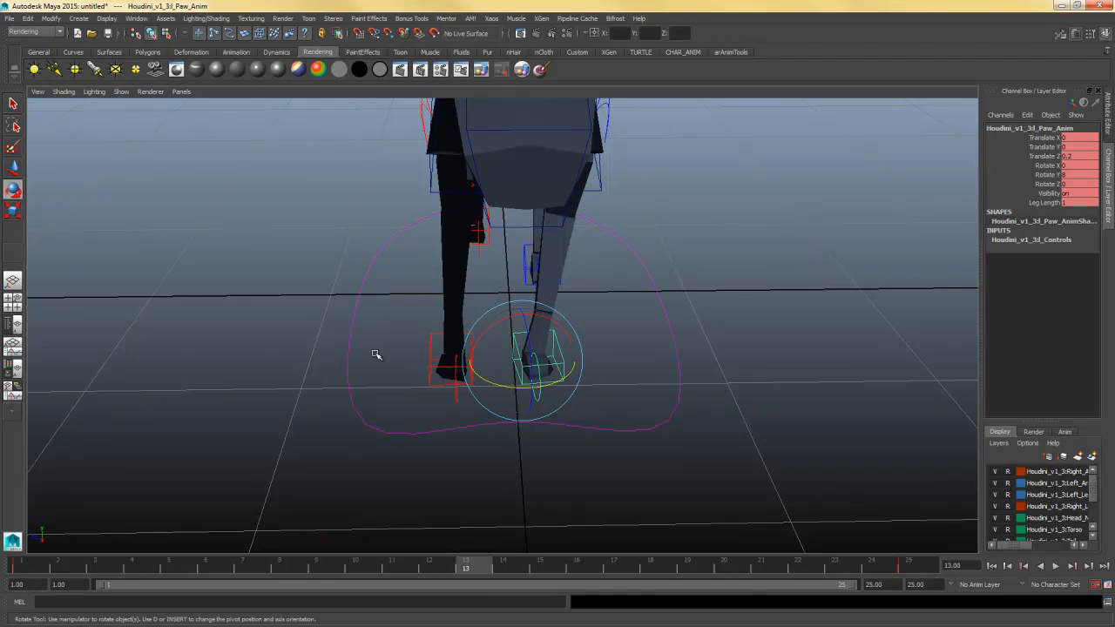
click(427, 343)
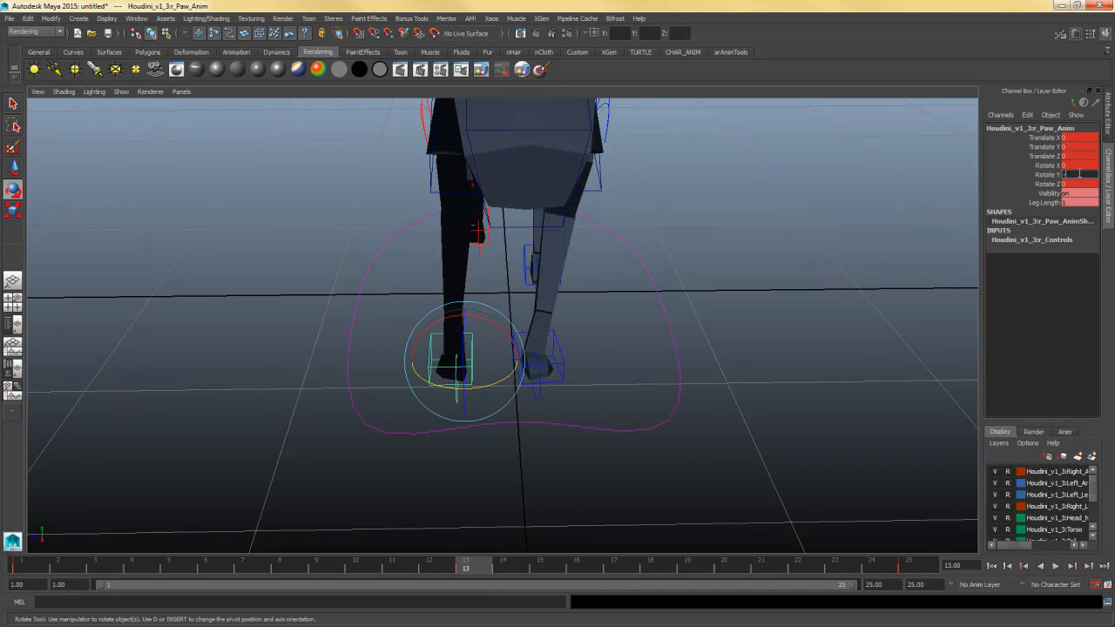
text(8)
key(Tab)
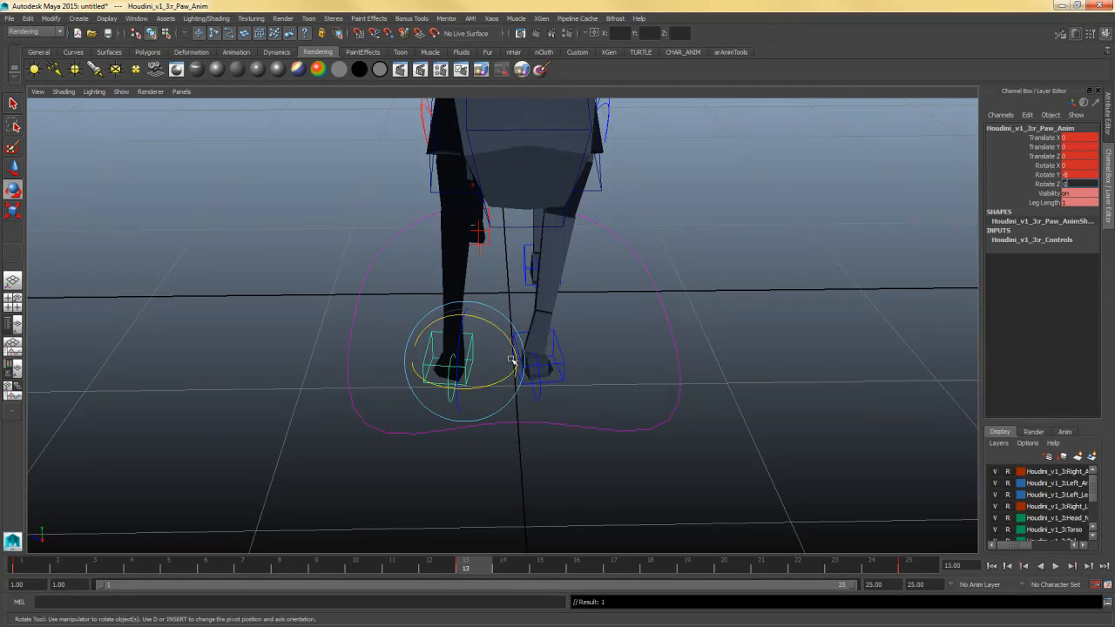
- Shift the right front paw inward to Translate Z -0.2 and key all its channels on frame 13
click(386, 369)
click(441, 365)
key(w)
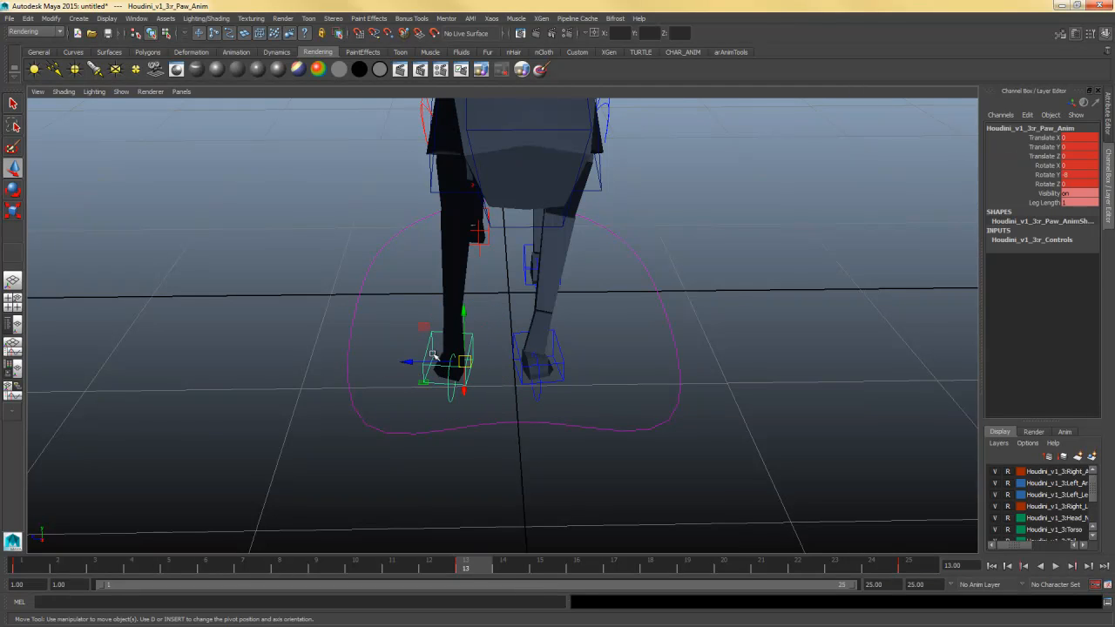
drag(409, 361, 438, 361)
double_click(1086, 156)
text(-0.2)
key(Return)
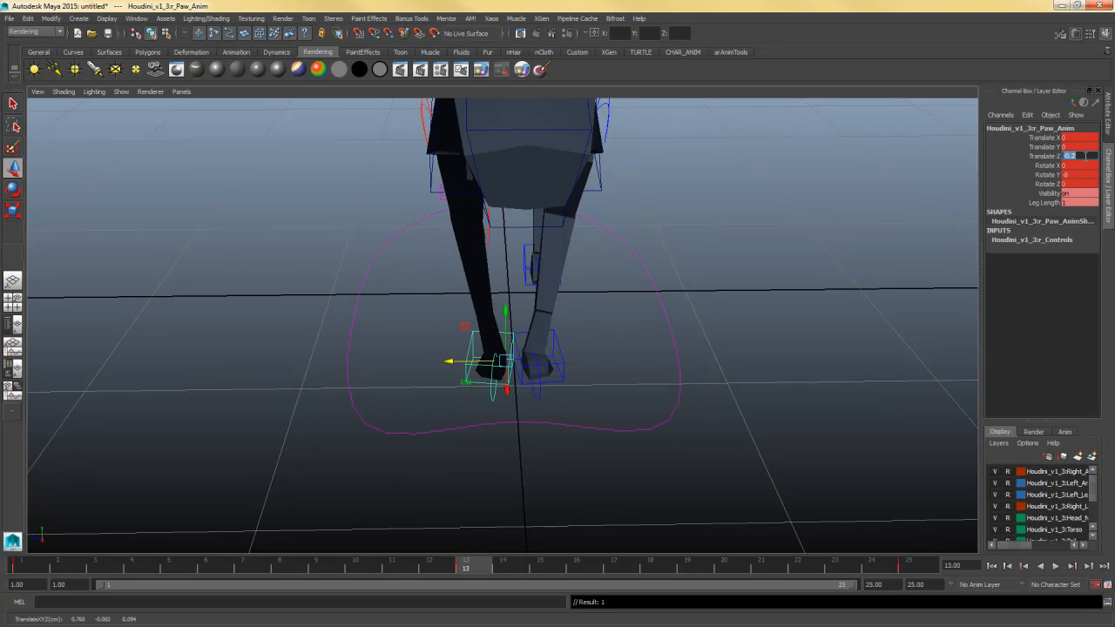
alt+drag(627, 331, 676, 371)
key(s)
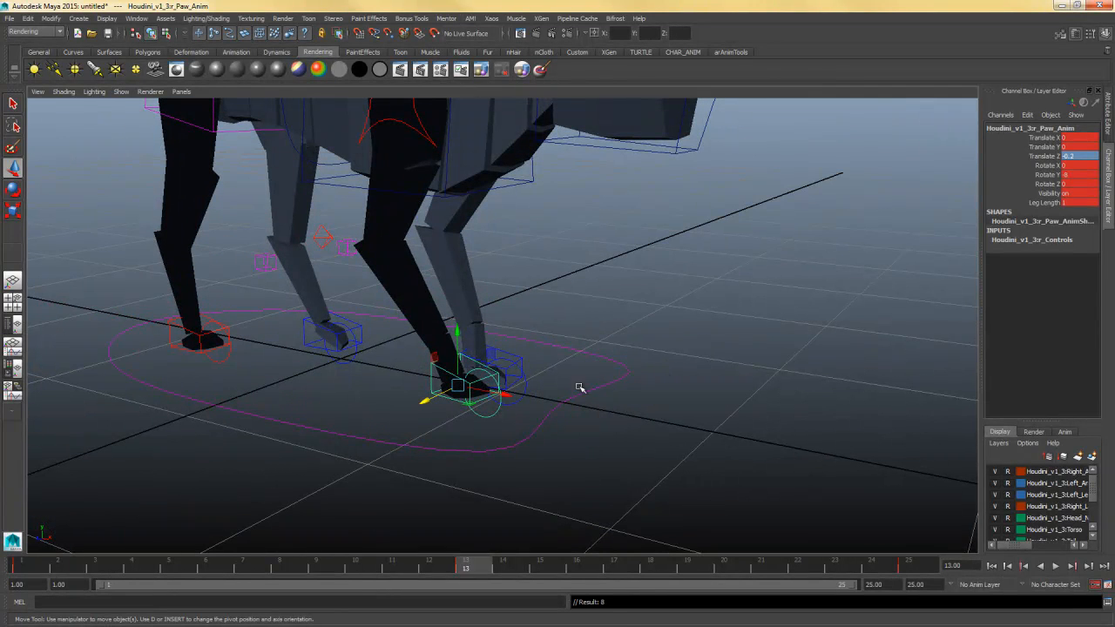
- Raise the left front paw to about Translate Y 0.207 on frame 13
click(664, 352)
click(521, 360)
alt+drag(586, 373, 534, 313)
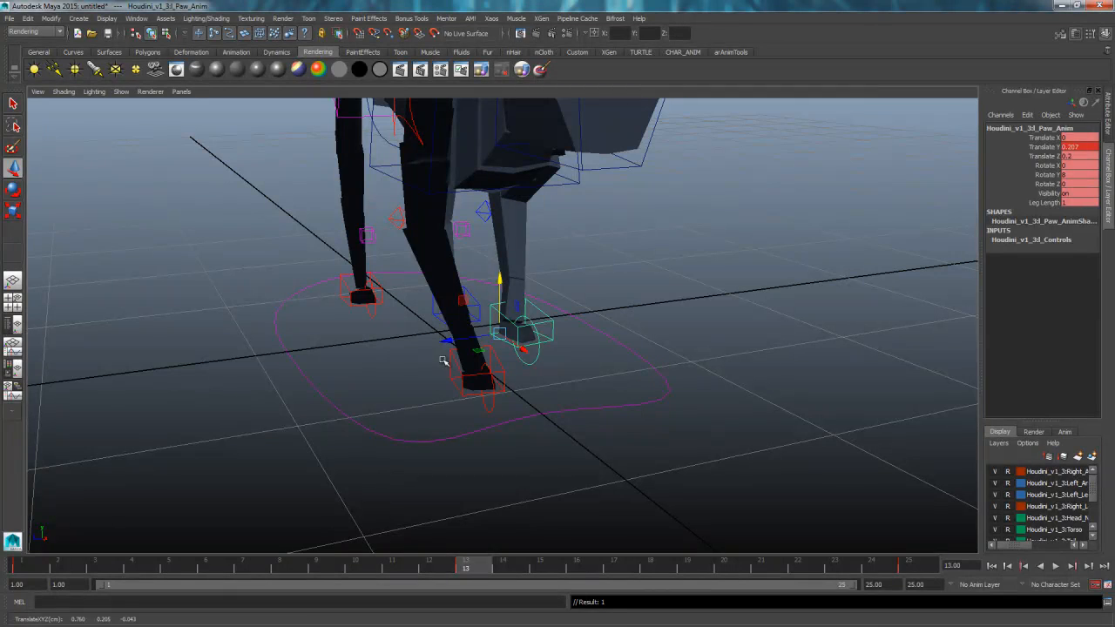
- Copy the frame 1 keys of the right front paw and its toe control
click(454, 371)
key(q)
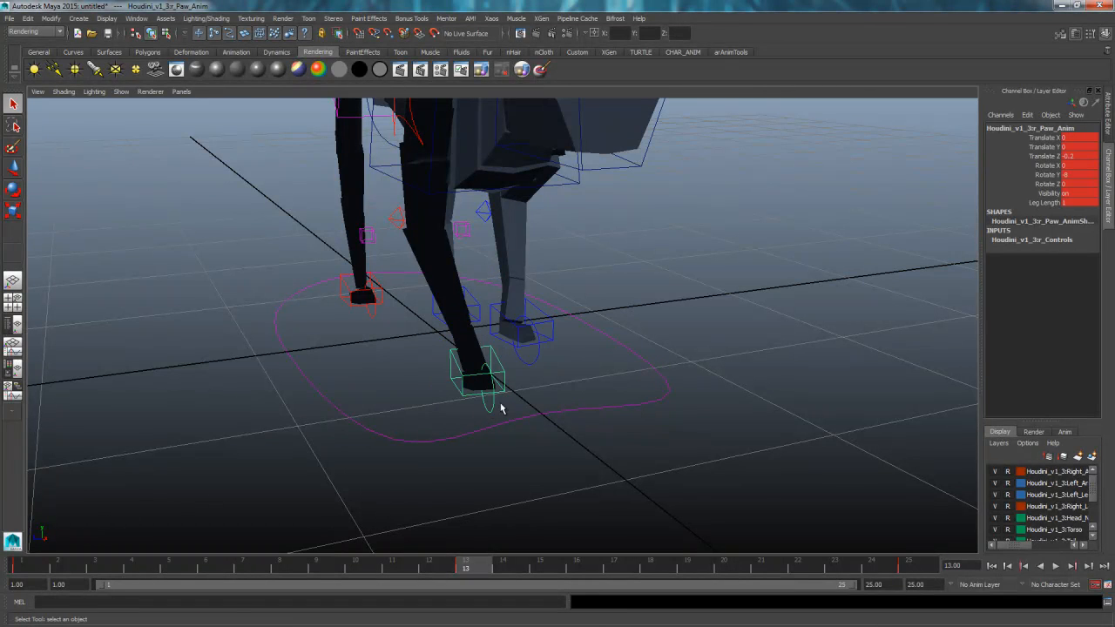
click(500, 406)
click(33, 566)
right_click(33, 566)
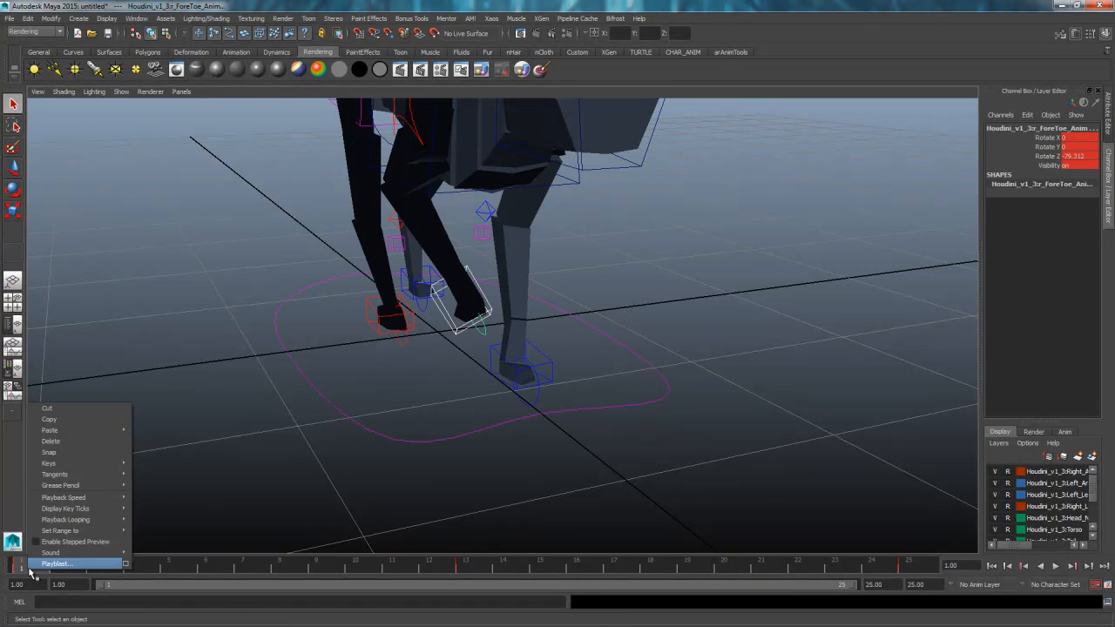
click(87, 420)
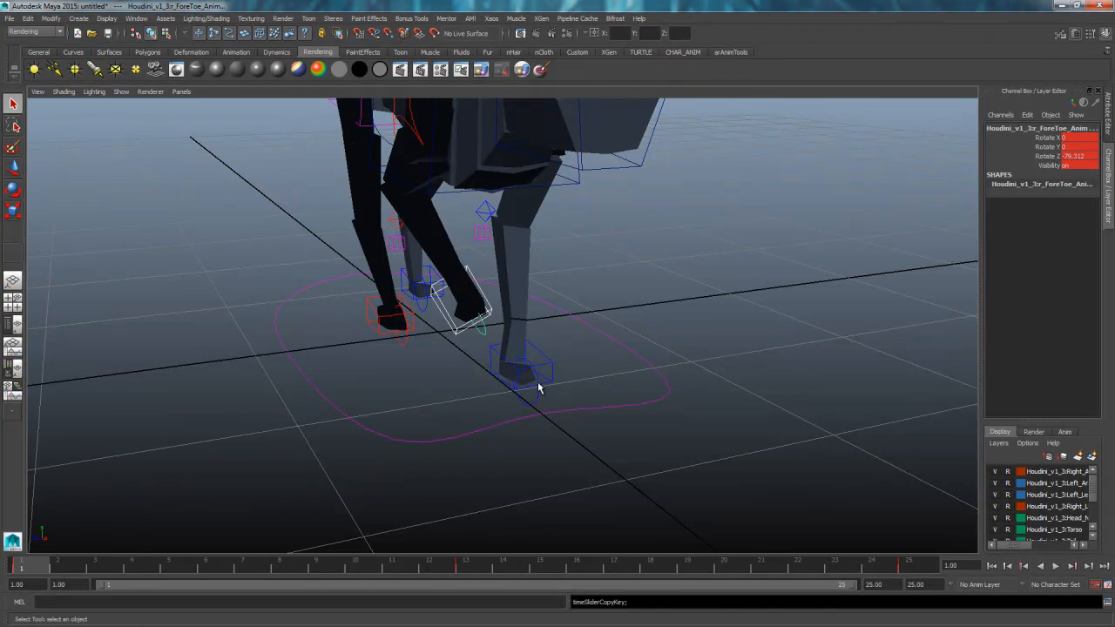
- Paste the copied keys onto the left front paw and its toe control on frame 13, then select the paw alone
click(462, 566)
click(552, 329)
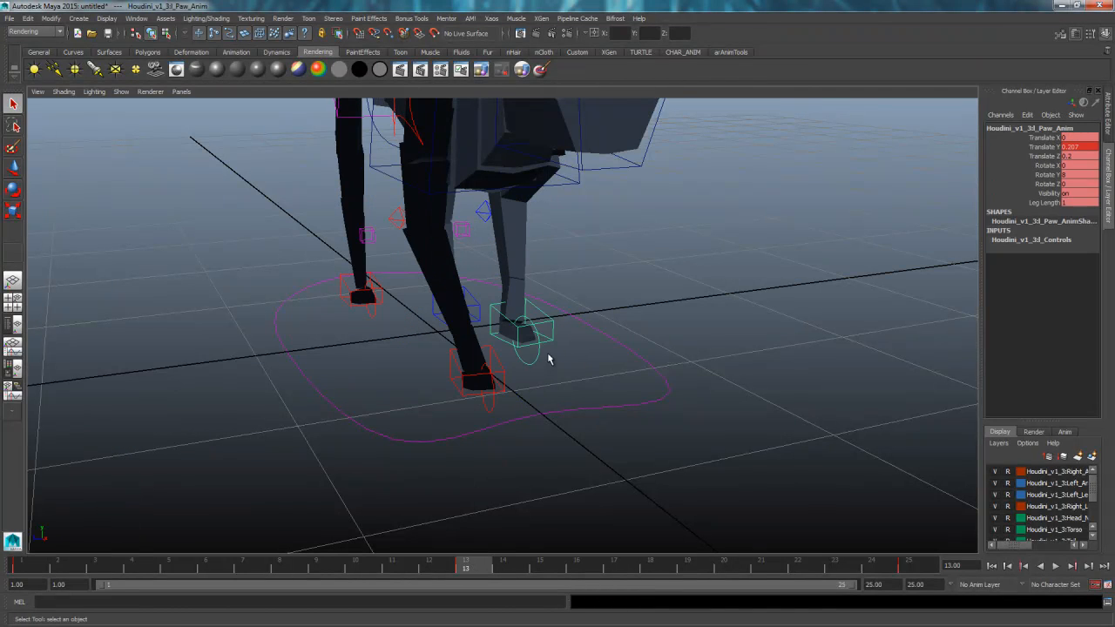
shift+click(530, 363)
right_click(474, 568)
mouse_move(510, 433)
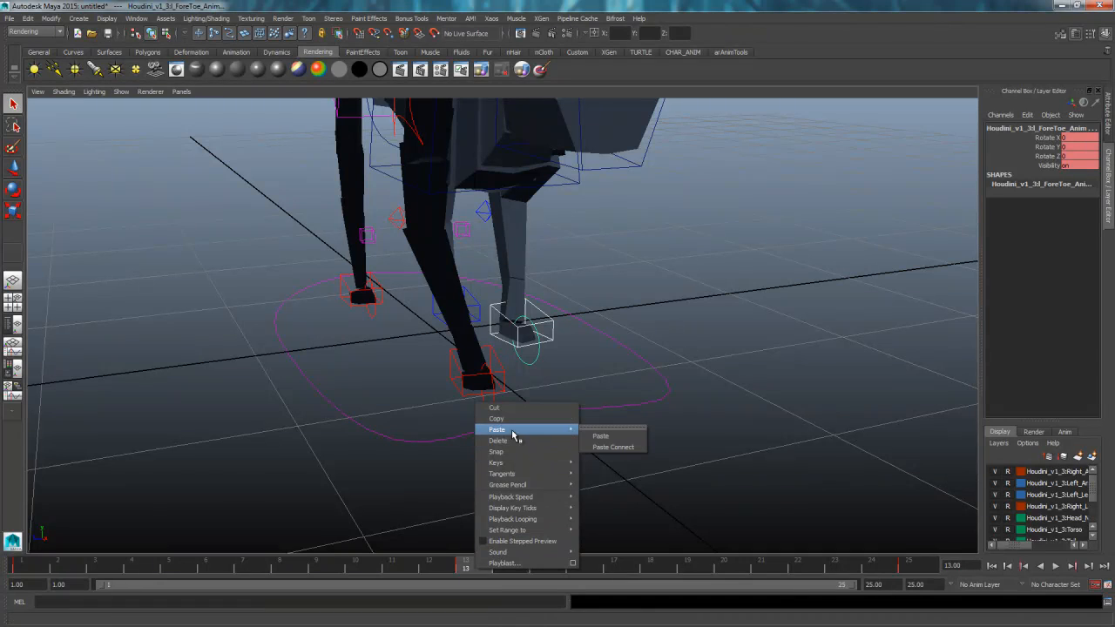
click(599, 438)
alt+drag(681, 433, 543, 350)
click(511, 345)
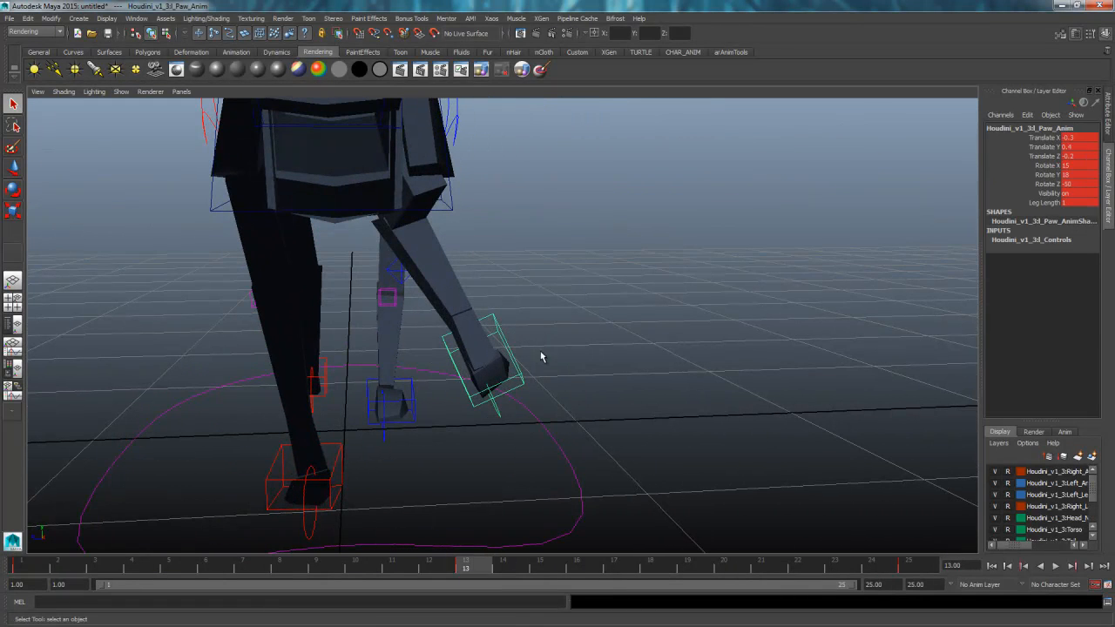
- Move the left front paw inward by setting its Translate Z to 0.2 on frame 13
click(1078, 157)
text(0.2)
key(Return)
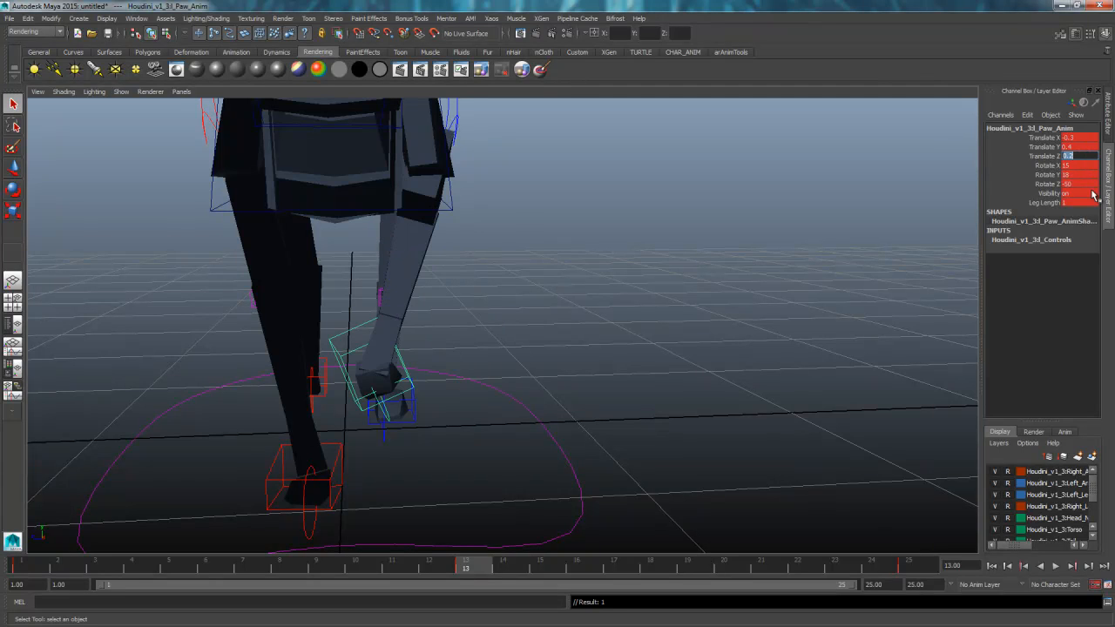
alt+drag(612, 342, 499, 362)
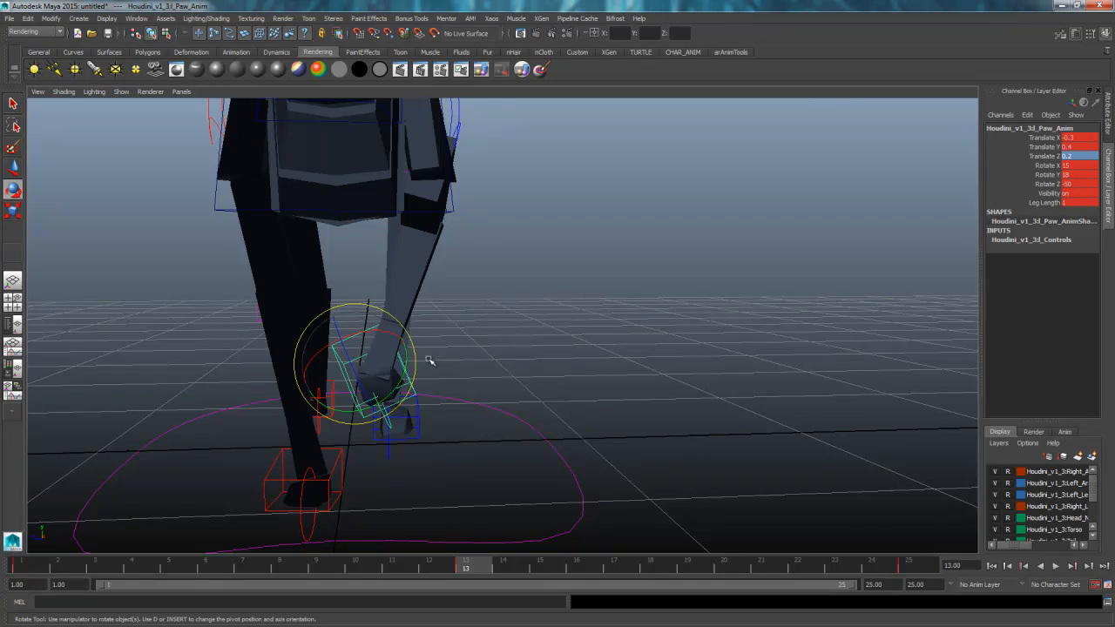
alt+drag(429, 360, 541, 339)
- Set the left front paw's Rotate Y to -18 on frame 13, open its Rotate X for editing, and deselect the paw
double_click(1066, 175)
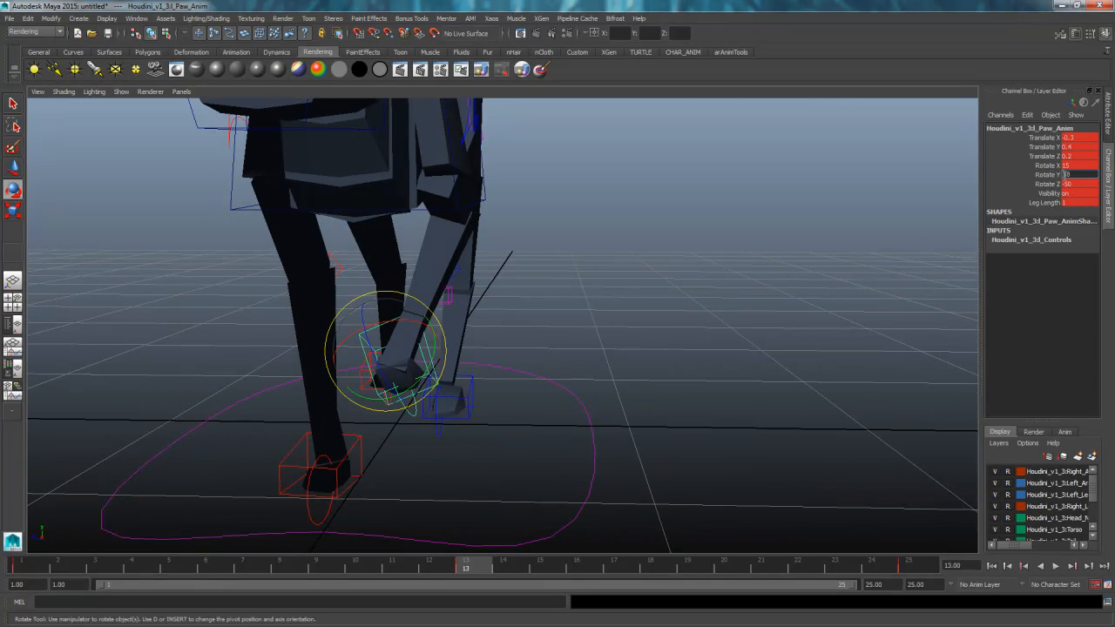
text(-)
key(Return)
alt+drag(653, 342, 697, 329)
click(1064, 167)
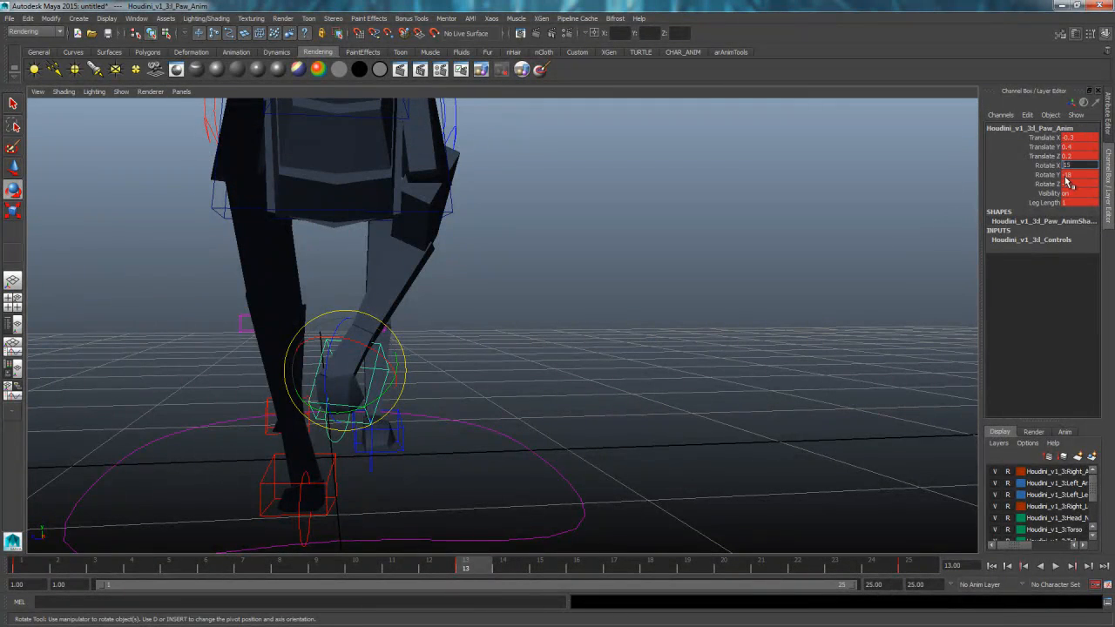
alt+drag(558, 323, 686, 401)
click(763, 334)
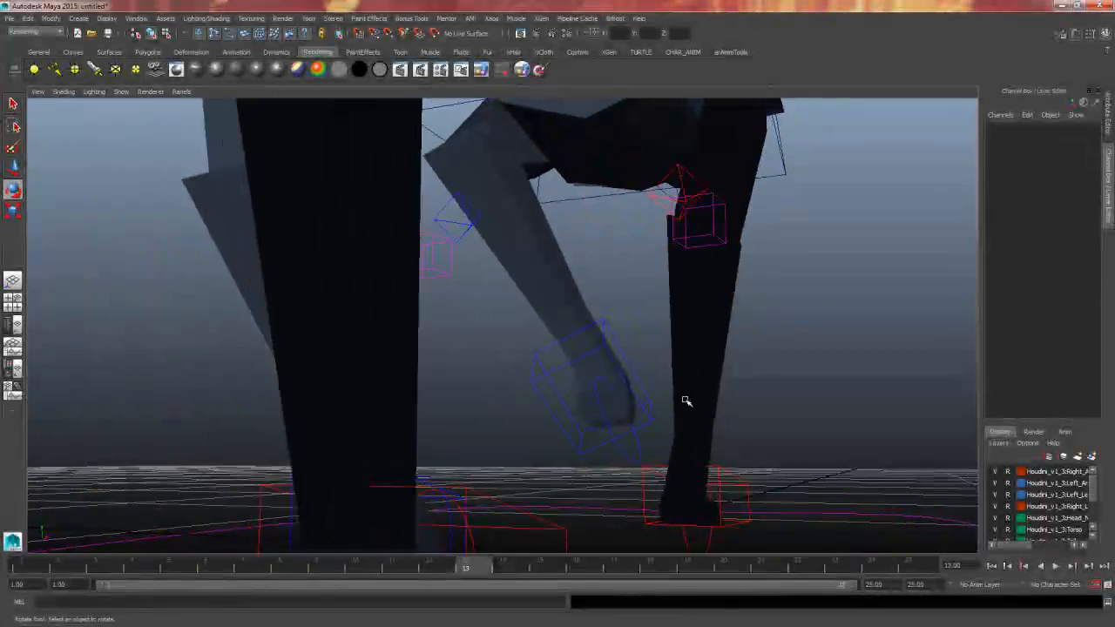
- Select all the rig's controls, frame the whole character in a side view, and clear the selection
alt+right_drag(756, 399, 610, 405)
alt+drag(610, 405, 532, 402)
alt+right_drag(532, 402, 461, 414)
alt+drag(462, 415, 488, 402)
alt+right_drag(488, 403, 435, 415)
alt+drag(436, 416, 700, 243)
drag(685, 154, 122, 515)
key(f)
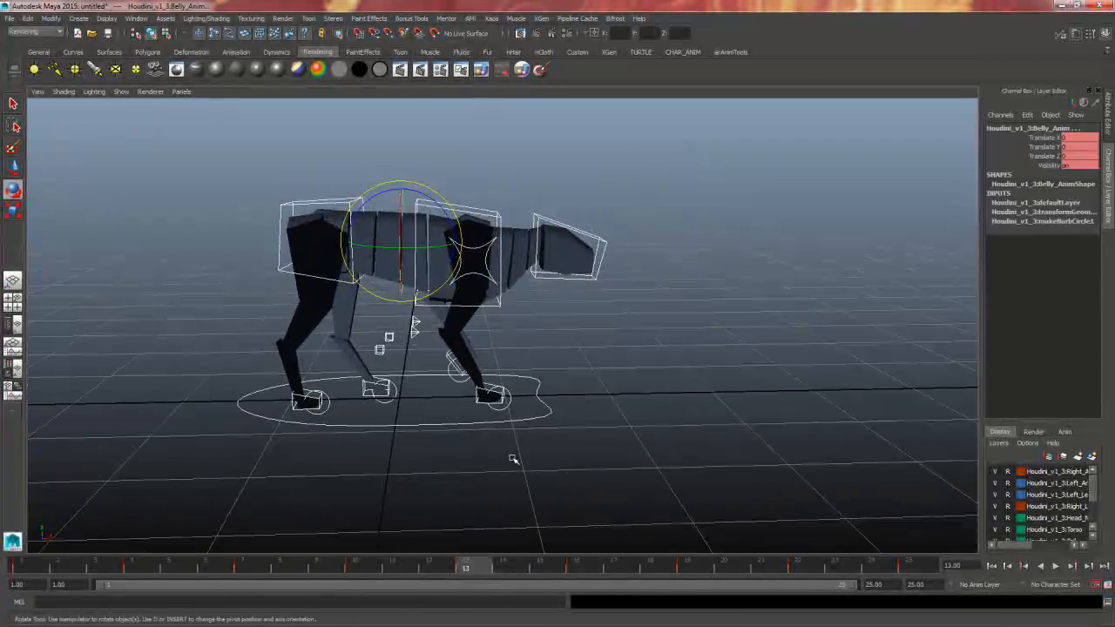
click(586, 452)
- Play back the cycle and compare the front paw poses on frames 1, 13 and 25
click(493, 387)
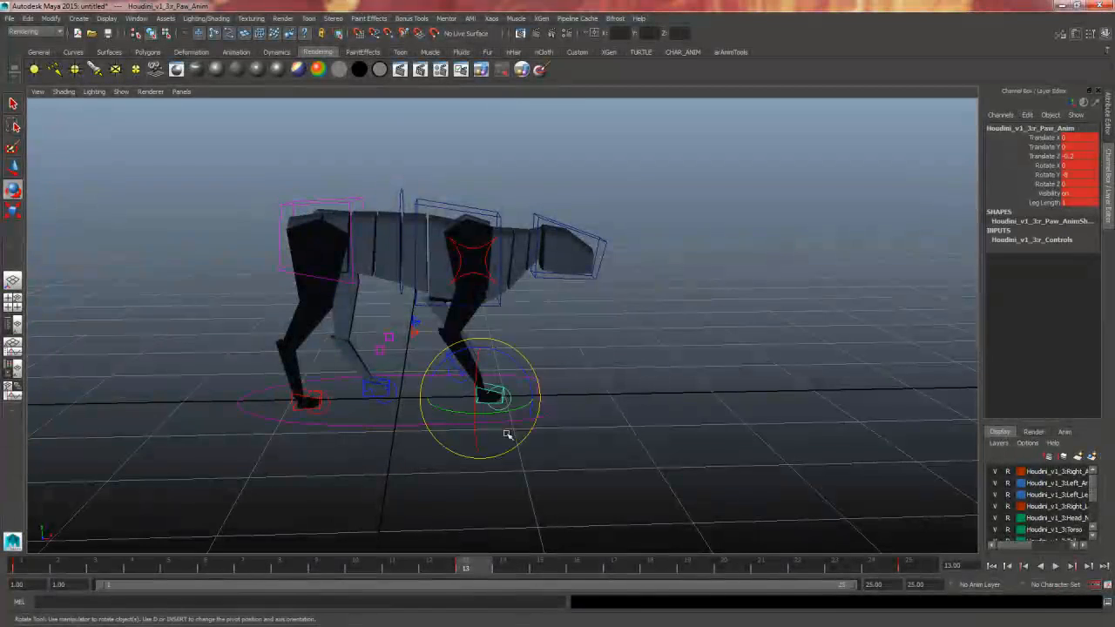
click(29, 570)
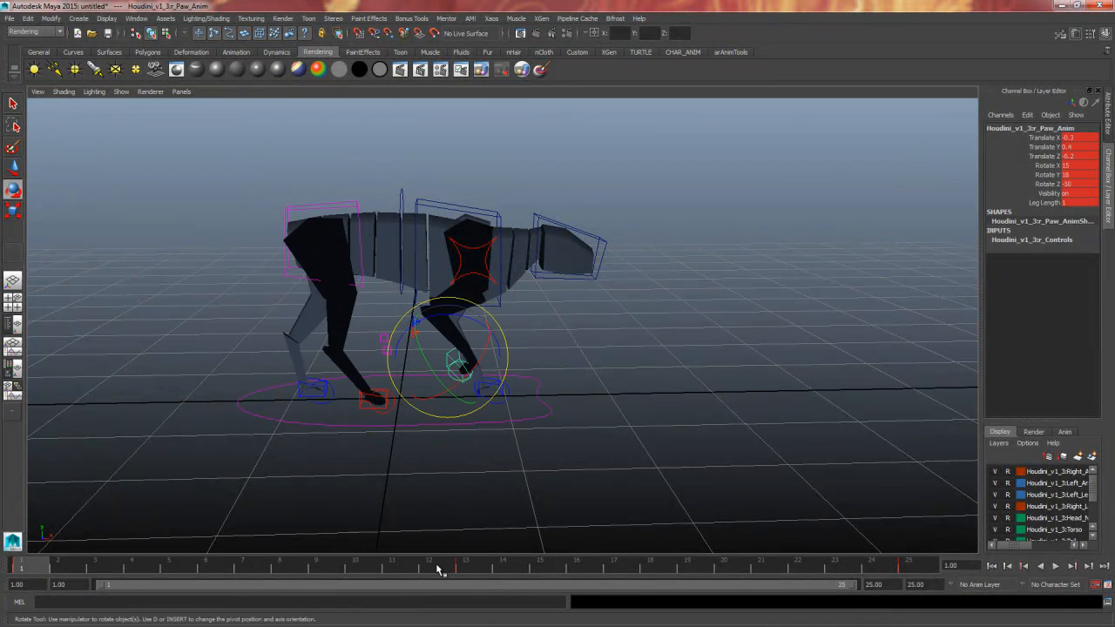
key(alt+v)
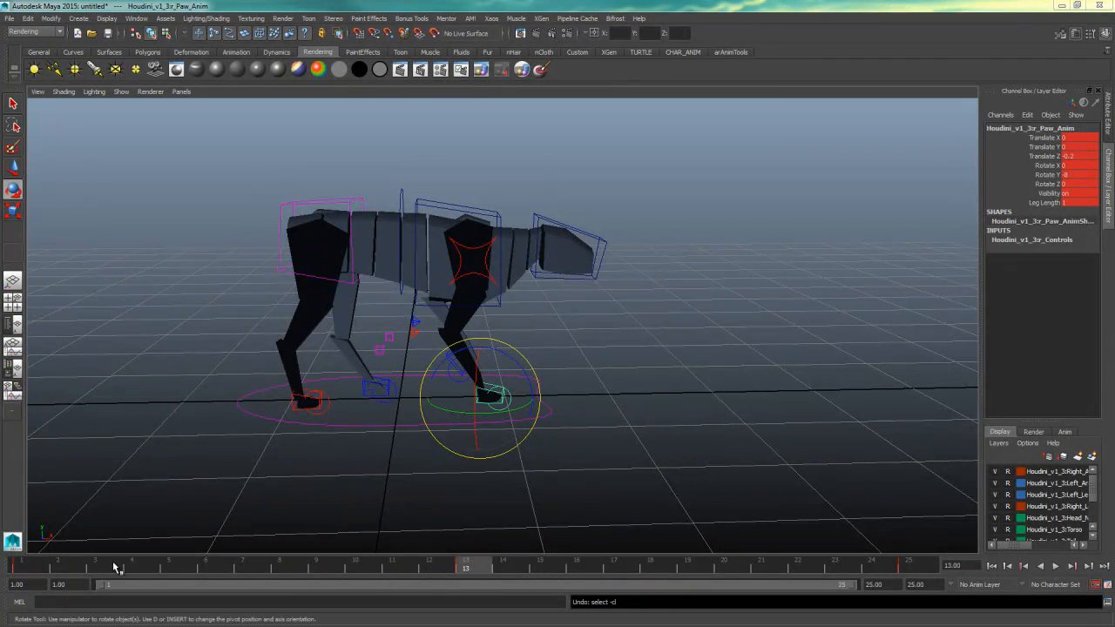
shift+double_click(254, 571)
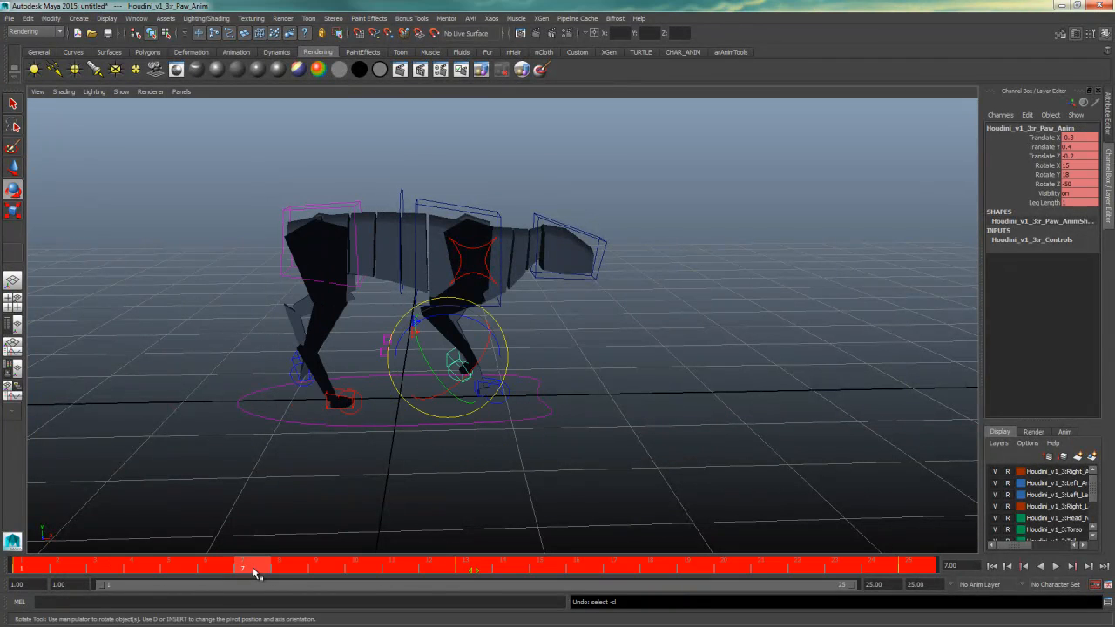
click(198, 478)
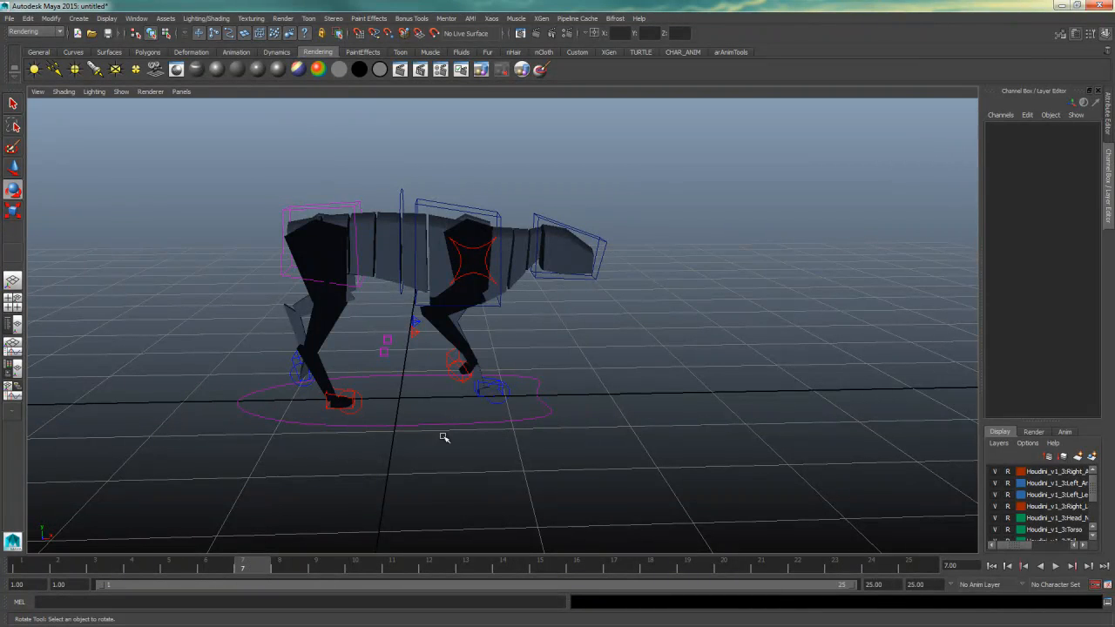
click(477, 568)
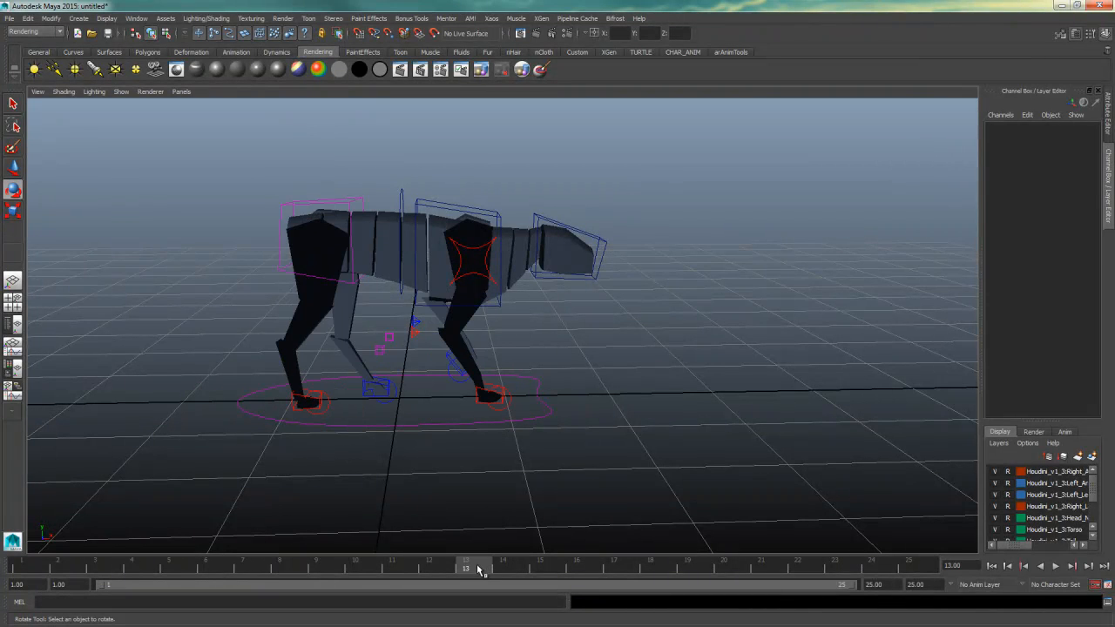
alt+drag(580, 448, 271, 499)
click(26, 567)
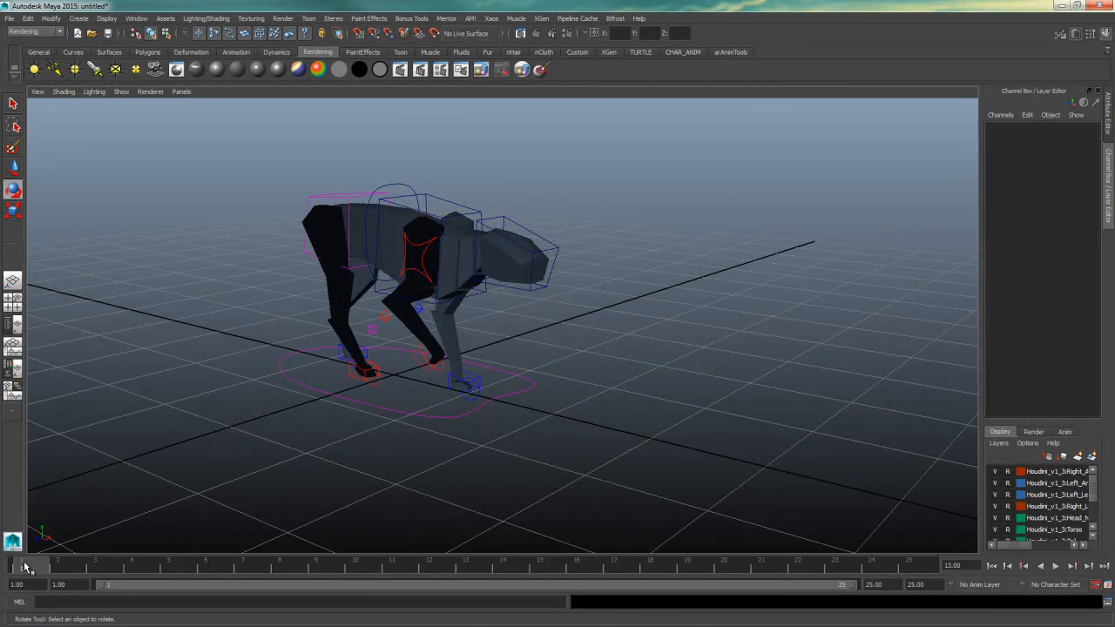
click(937, 564)
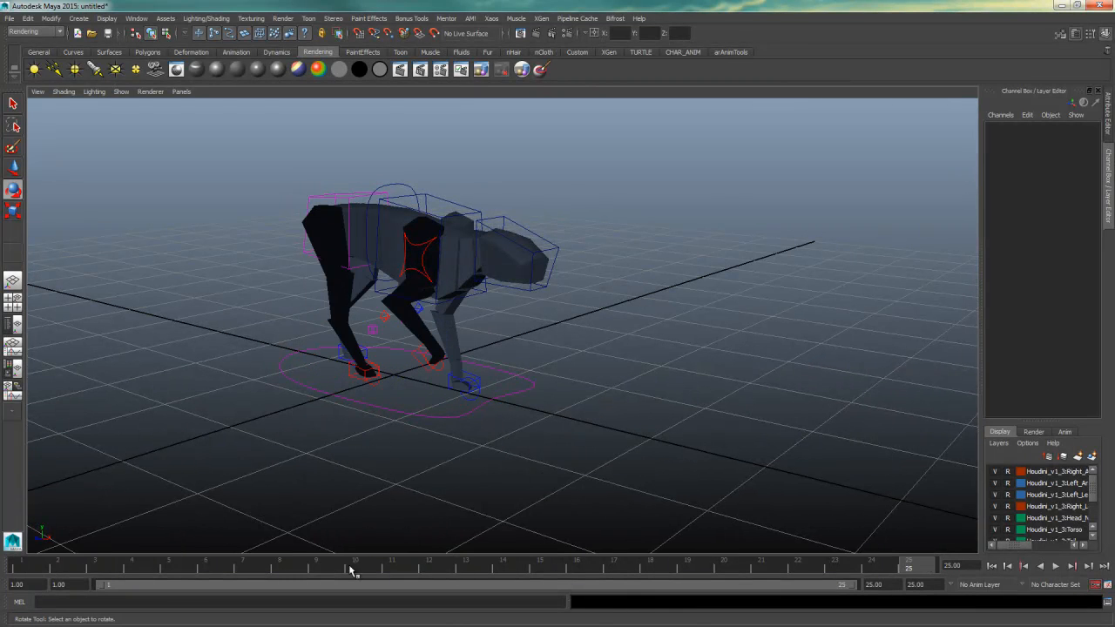
- Slide the left front paw backward along Translate X on frame 7
click(252, 571)
alt+drag(286, 540, 559, 454)
click(559, 455)
alt+drag(541, 392, 529, 413)
alt+middle_drag(529, 413, 520, 418)
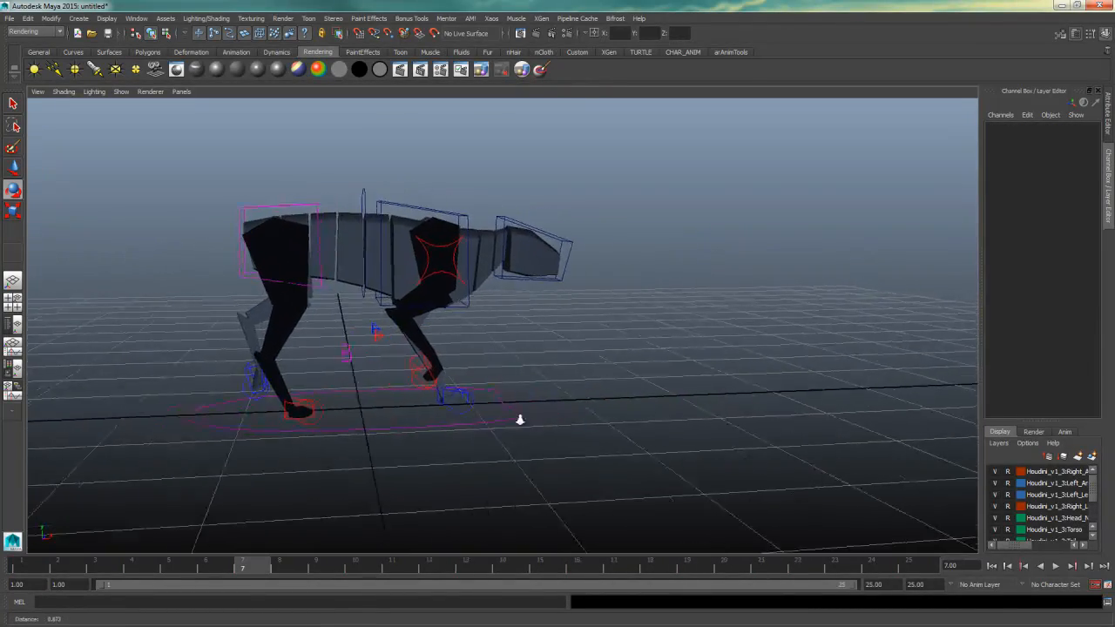
alt+right_drag(520, 418, 534, 418)
alt+drag(535, 418, 428, 418)
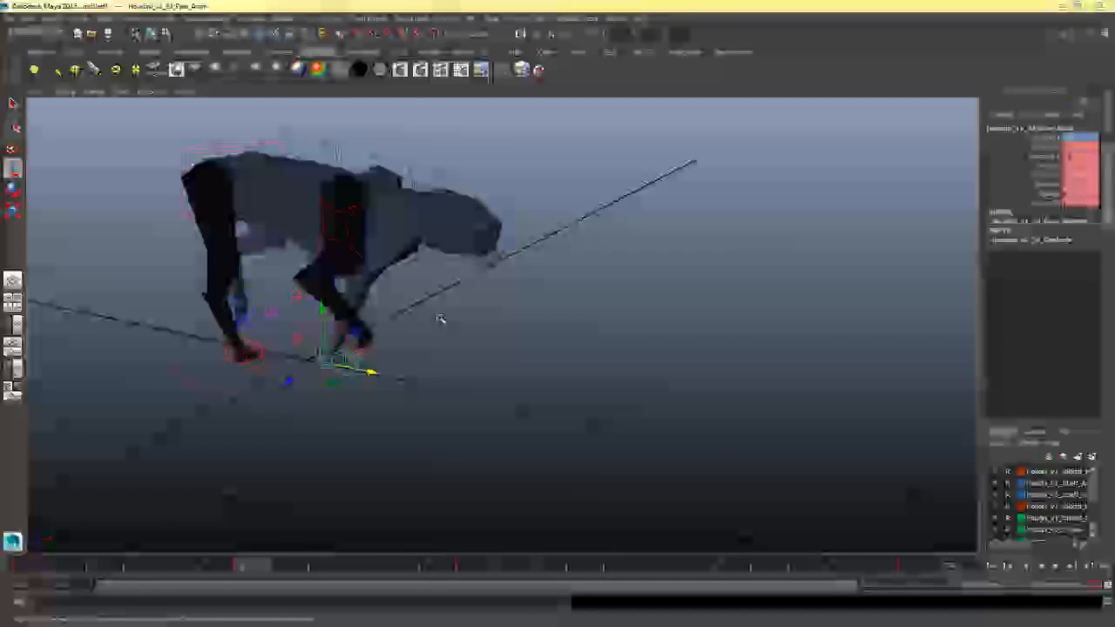
drag(515, 294, 436, 306)
- Set the left shoulder control's Rotate Z to -15 on frame 7
click(502, 348)
key(e)
click(1089, 185)
text(-)
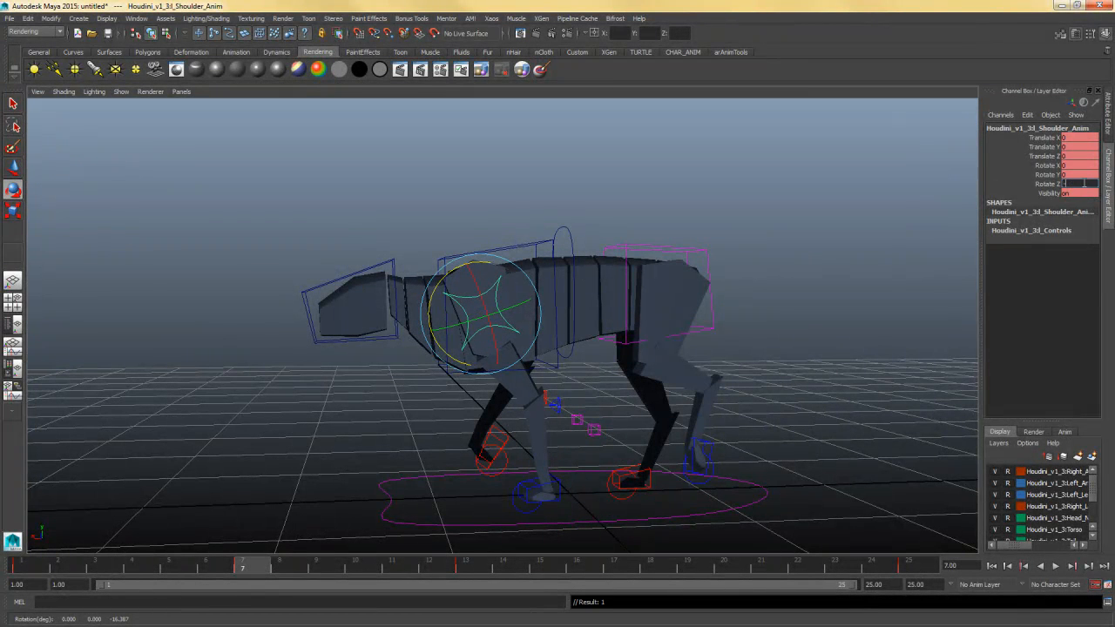
text(156)
key(Return)
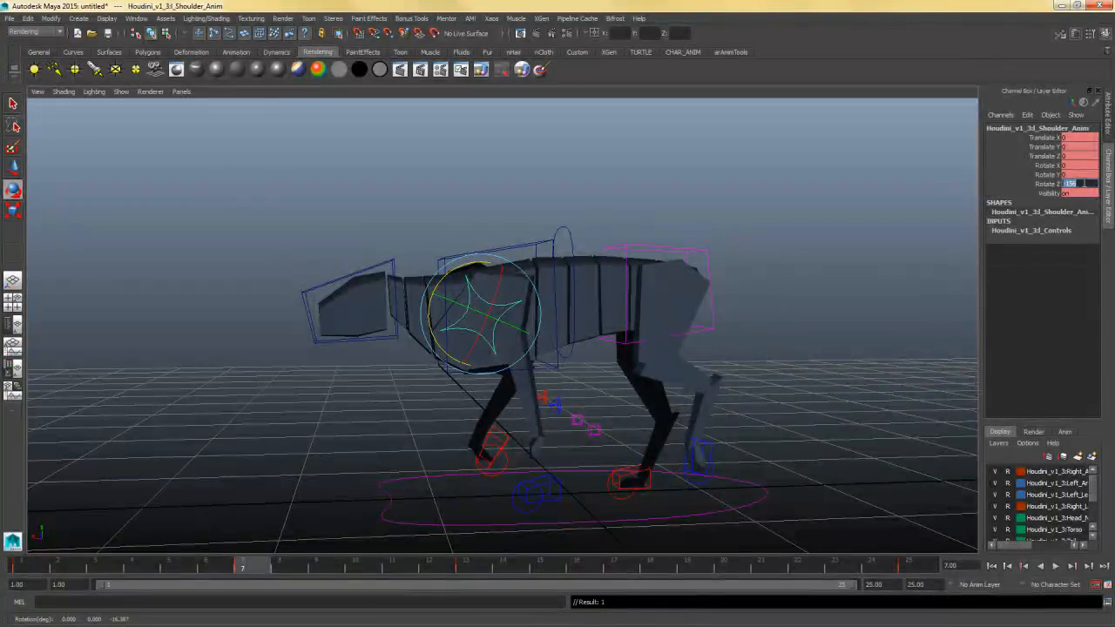
mouse_move(523, 329)
alt+mouse_down()
mouse_move(709, 318)
mouse_move(513, 323)
alt+mouse_up()
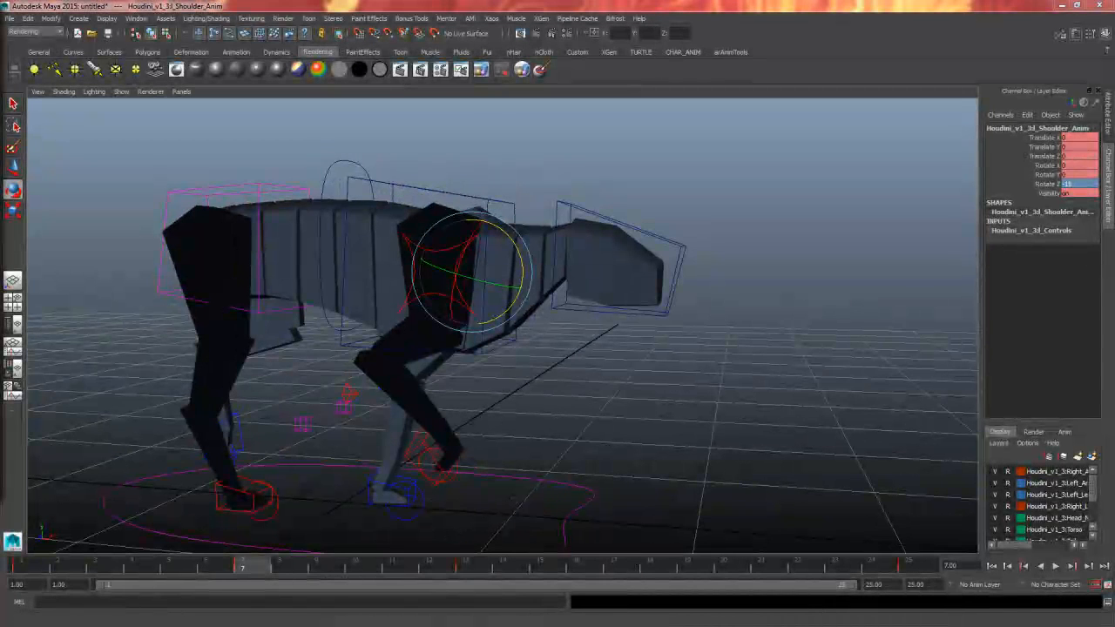
- Plant the right front paw flat on frame 7 by setting its Translate Y, Rotate X and Rotate Z to 0
alt+drag(482, 439, 435, 433)
alt+middle_drag(435, 433, 417, 334)
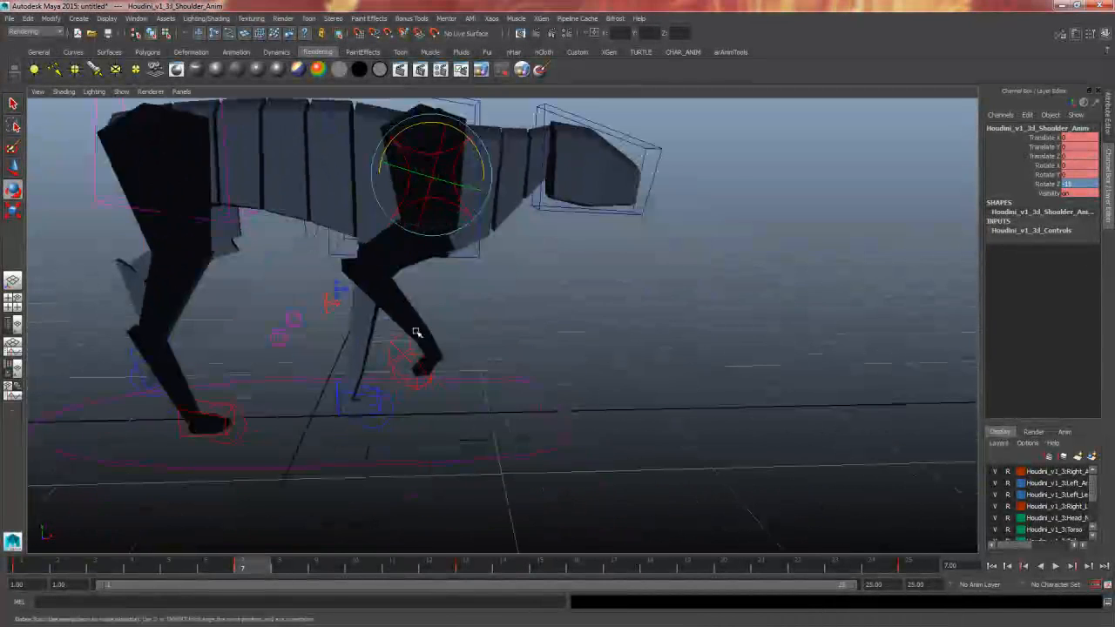
click(402, 344)
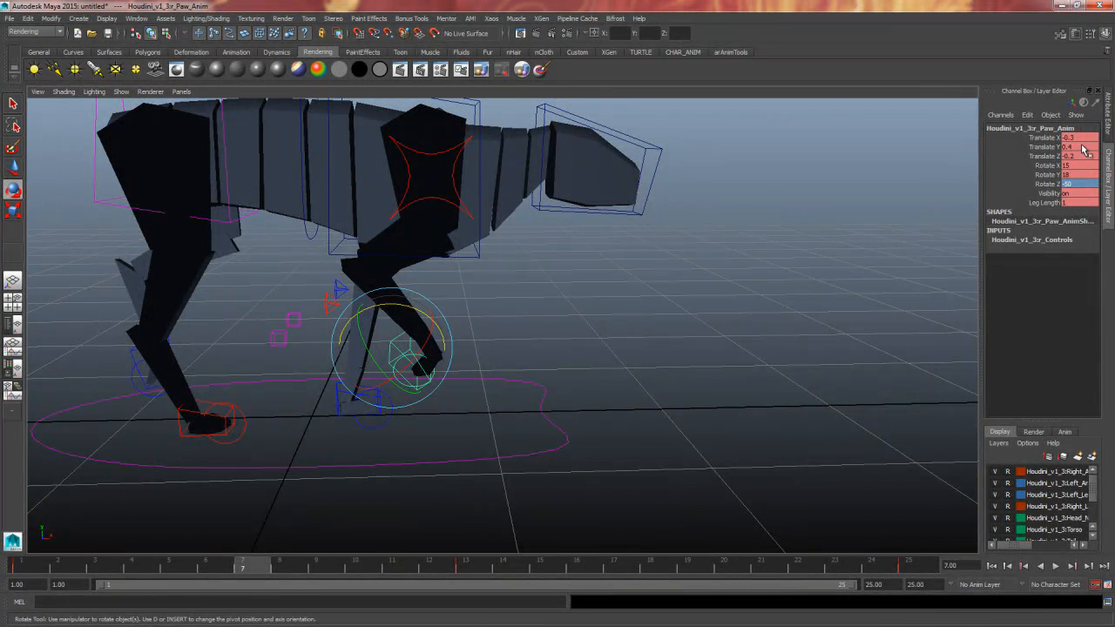
double_click(1078, 147)
text(0)
key(Return)
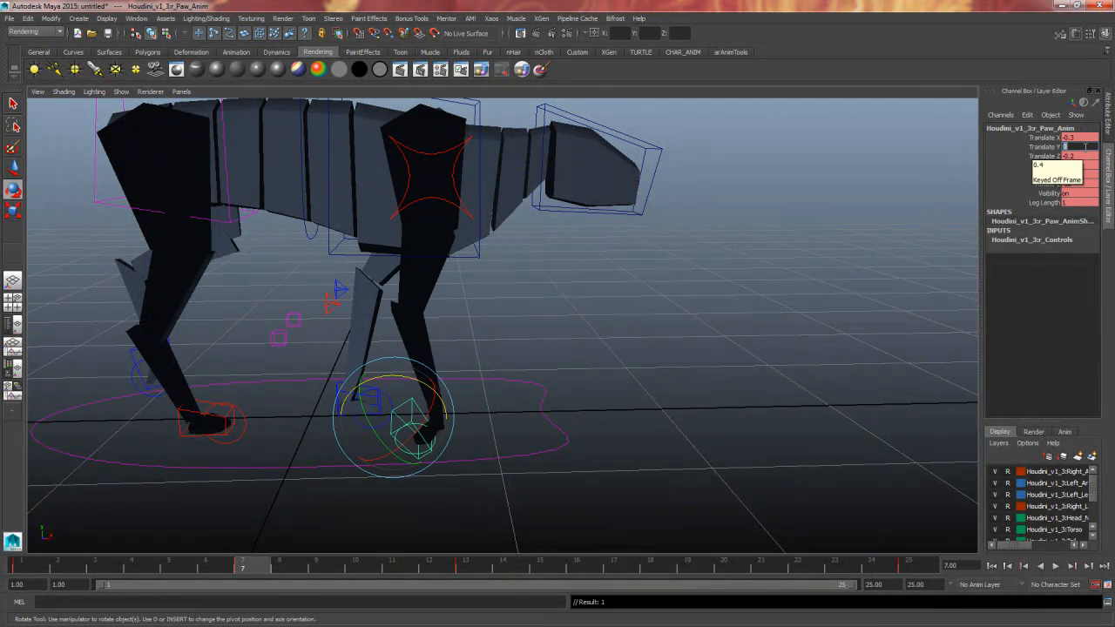
key(Tab)
key(Tab)
text(0)
key(Return)
key(Tab)
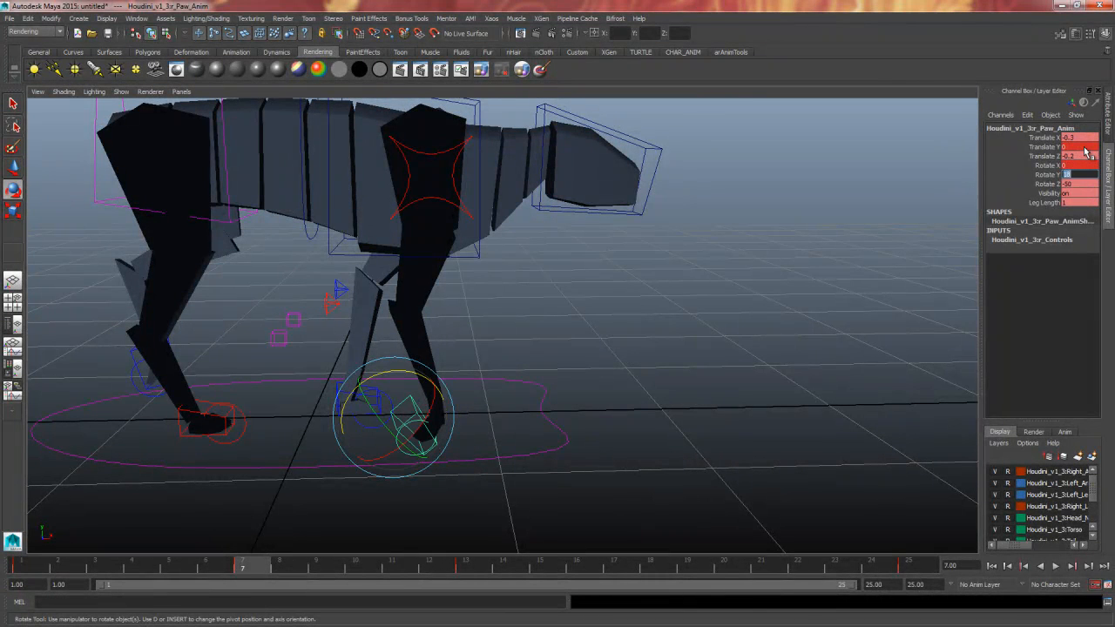
key(Tab)
text(0)
key(Return)
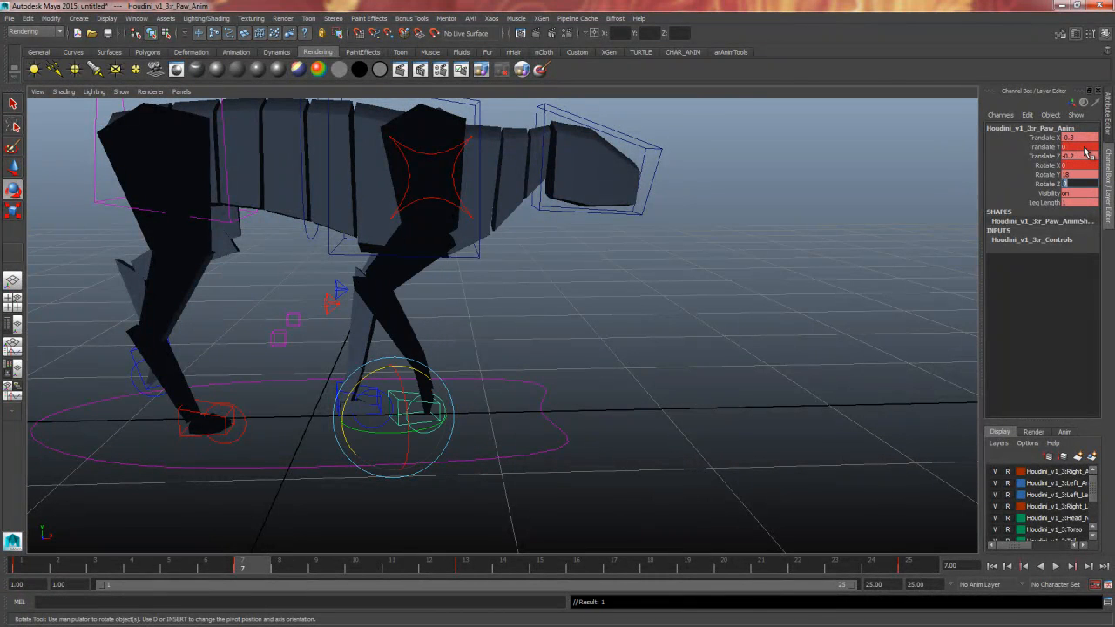
- Set the right front paw's Rotate Y to -5 on frame 7
alt+drag(621, 370, 650, 356)
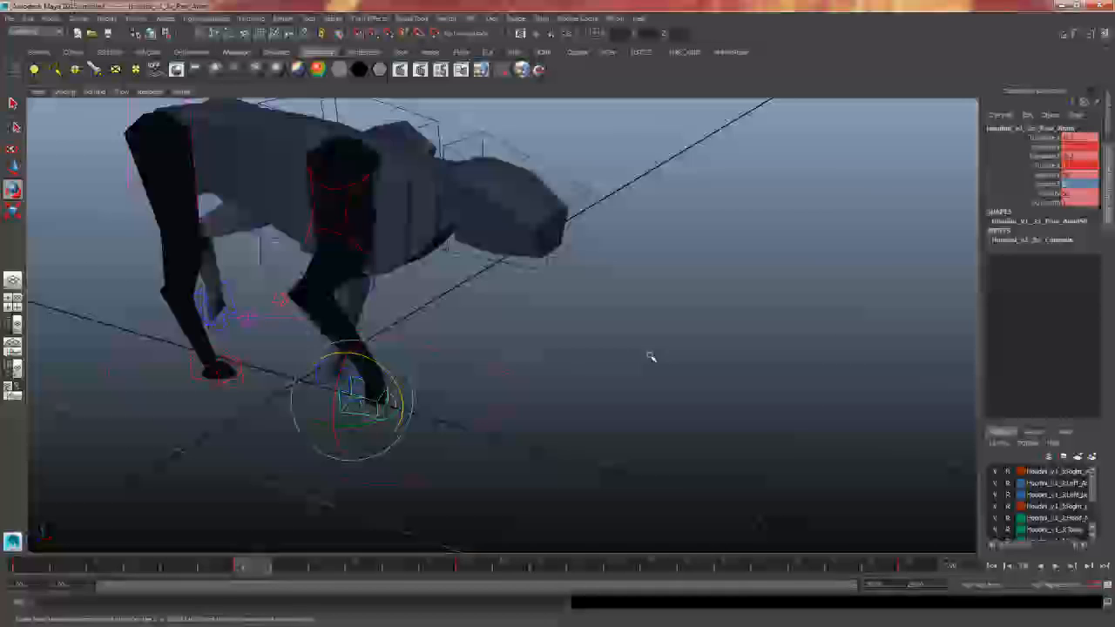
double_click(1074, 175)
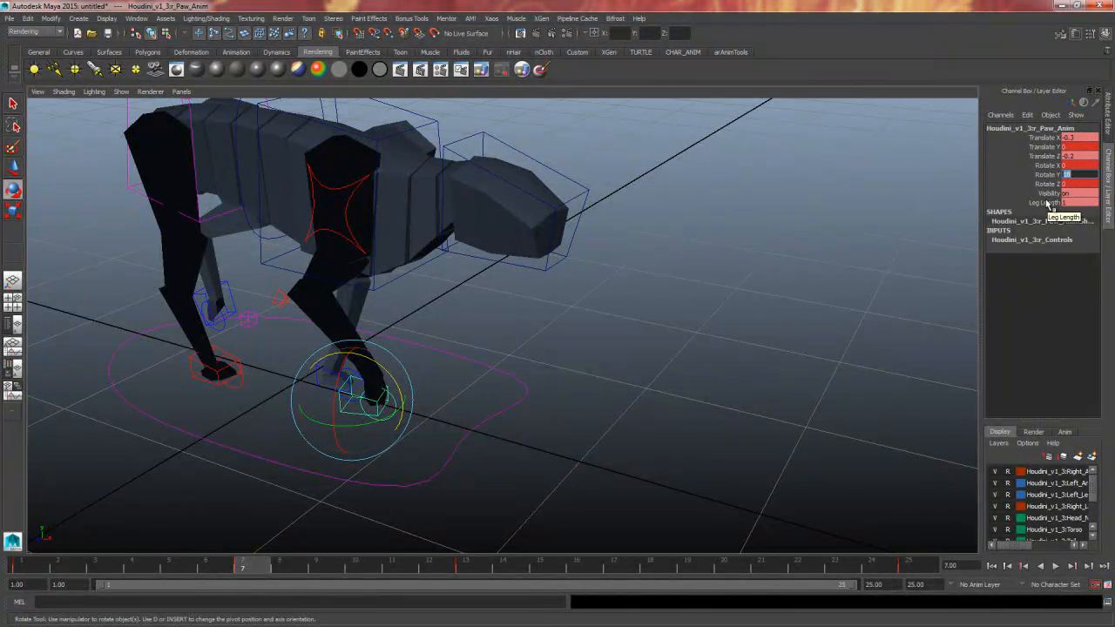
text(-5)
key(Return)
- Check the left front paw's rotation for reference and set the right front paw's Rotate Y to -8 on frame 7
alt+drag(728, 223, 611, 257)
click(399, 345)
click(412, 327)
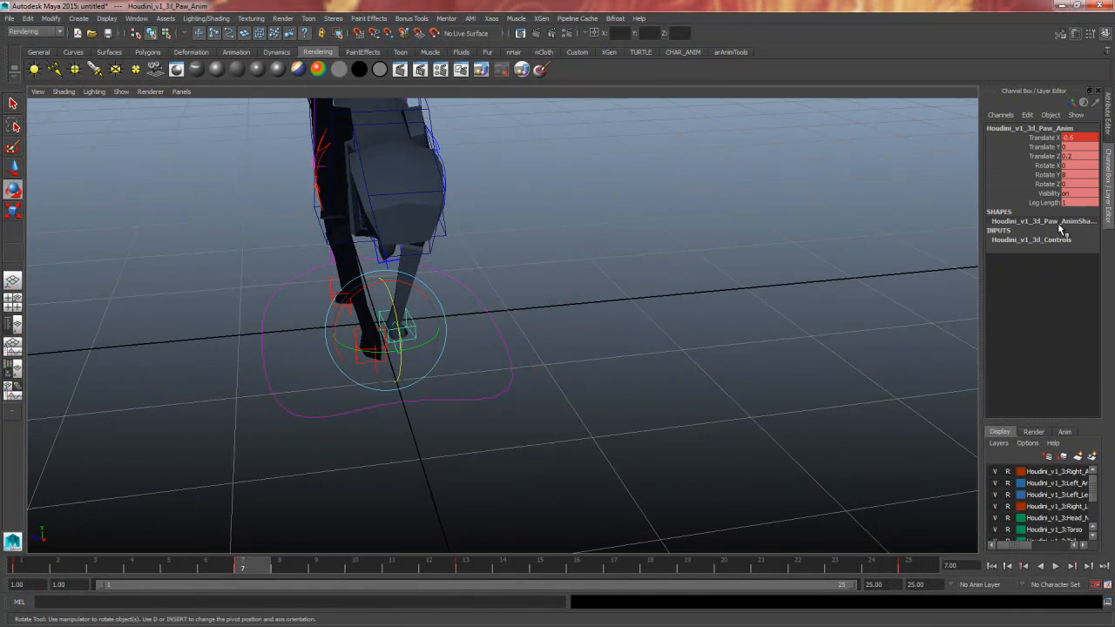
click(783, 314)
click(356, 344)
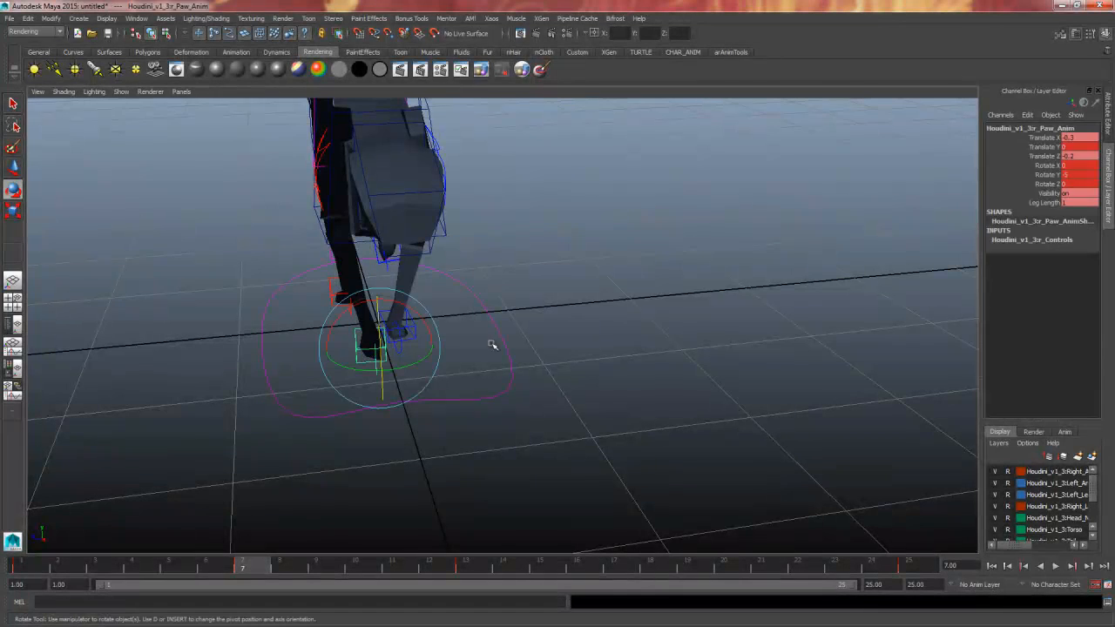
double_click(1076, 175)
text(-8)
key(Return)
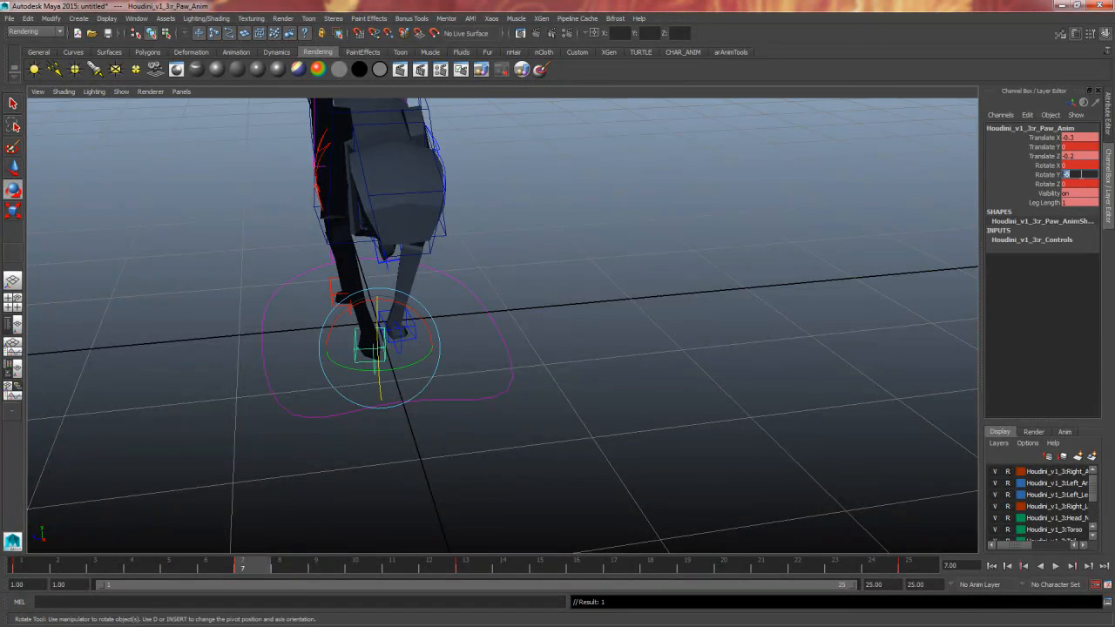
- Try to rotate the right front paw to about -7 in Rotate Z on frame 7
alt+drag(575, 356, 652, 338)
drag(393, 410, 397, 423)
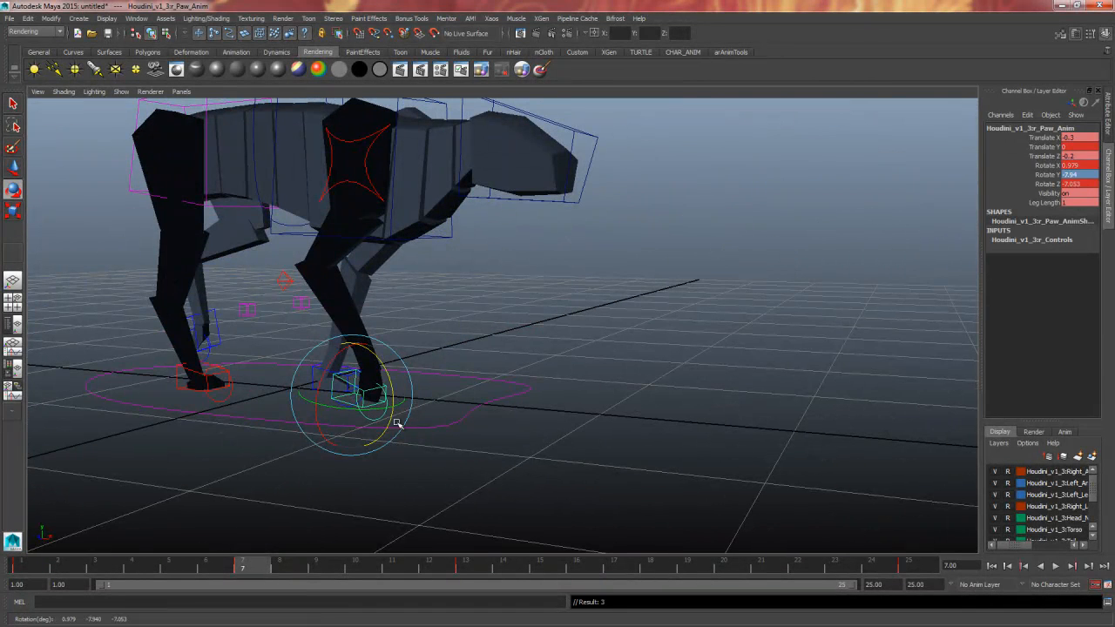
click(599, 421)
- Zero the right front toe control's Rotate Z on frame 7 and rotate it to about -11.9
click(374, 405)
text(0)
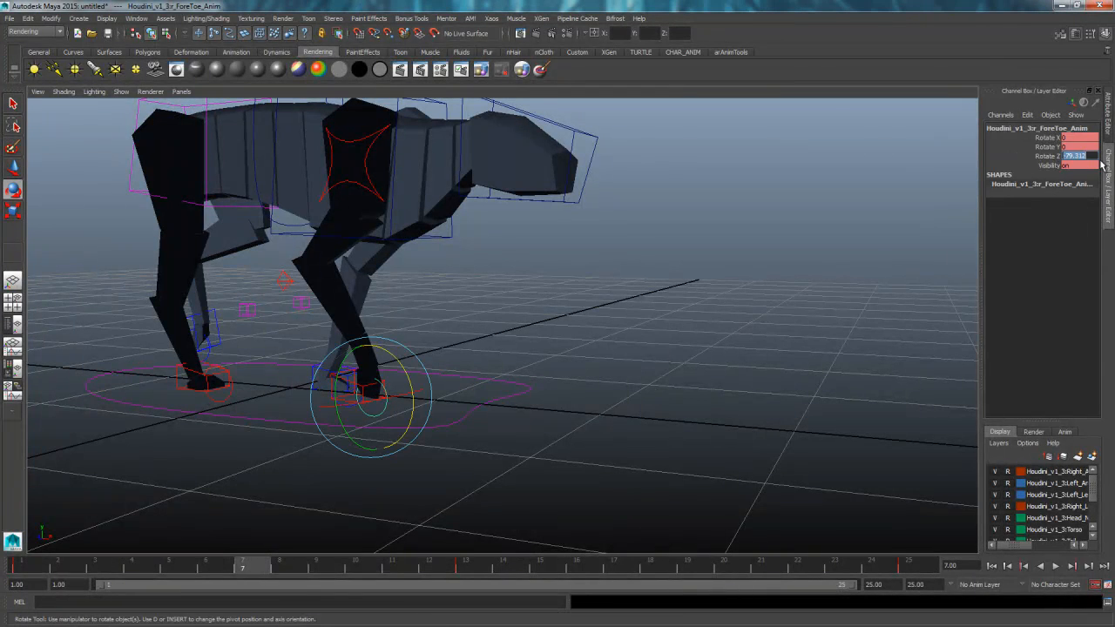
key(Return)
mouse_move(614, 327)
alt+mouse_down()
mouse_move(662, 334)
mouse_move(609, 326)
alt+mouse_up()
alt+right_drag(609, 326, 621, 327)
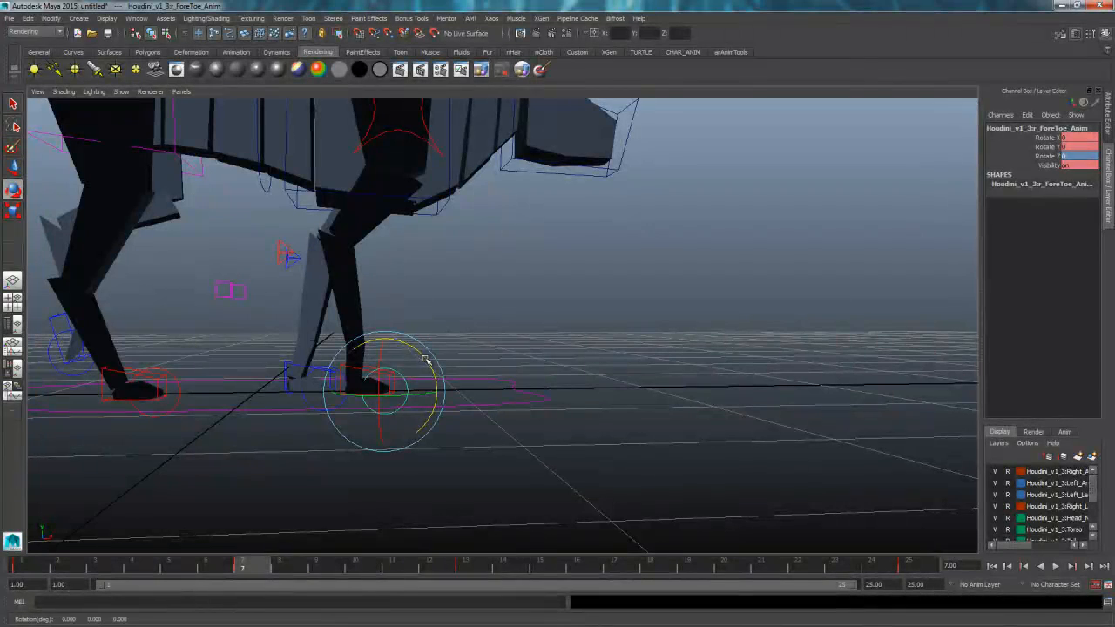
drag(427, 359, 433, 363)
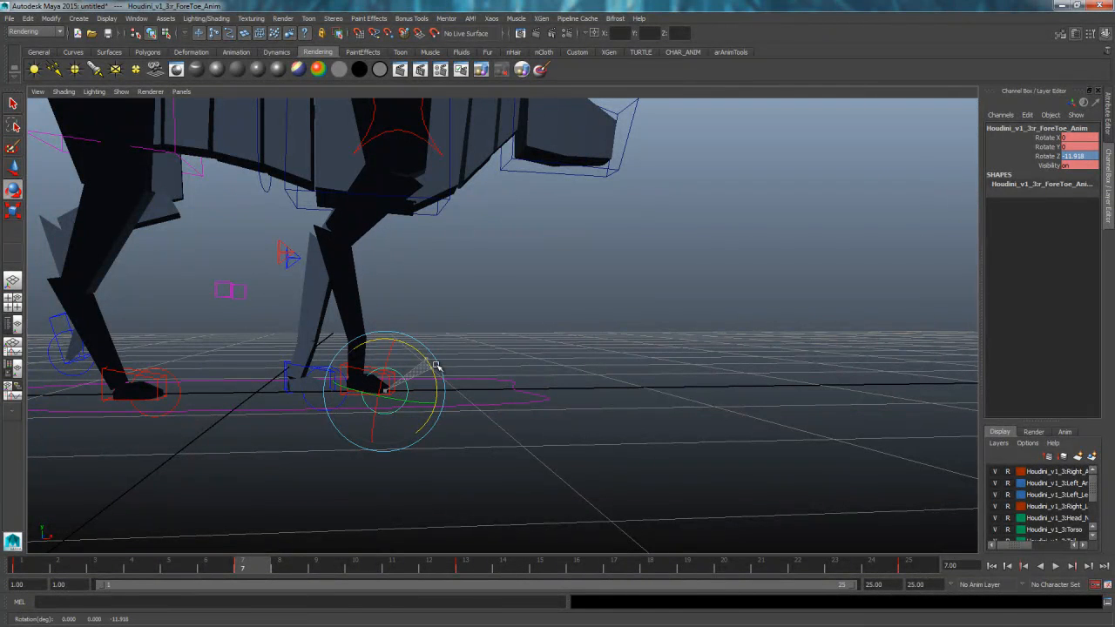
- Move the right front paw forward on frame 7 and set its Translate X to 0.3
key(w)
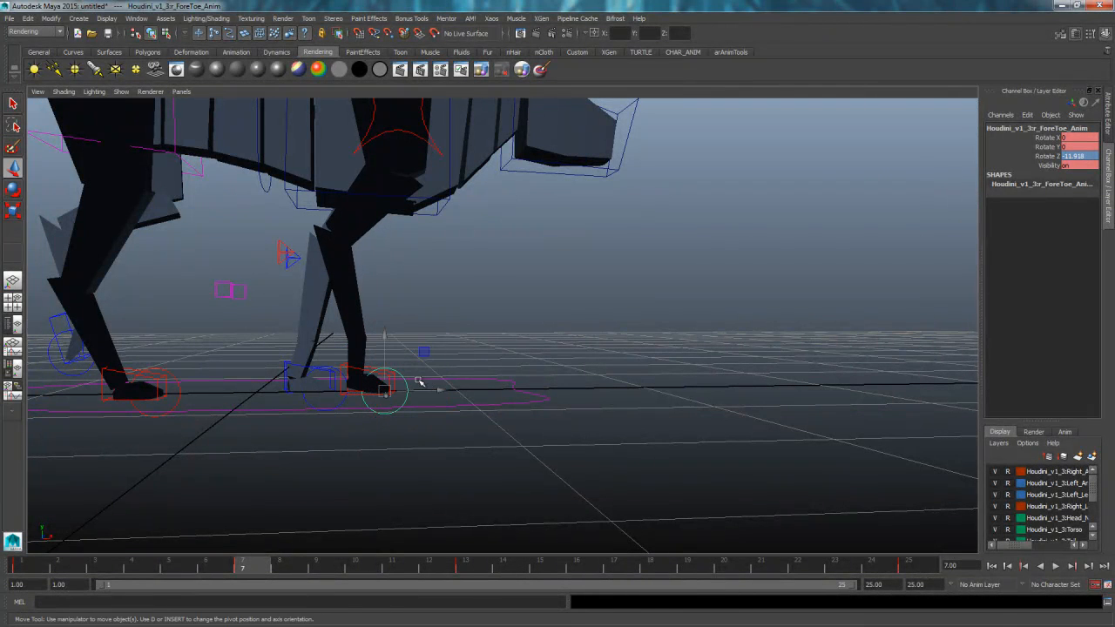
alt+drag(427, 384, 469, 413)
click(368, 396)
click(373, 411)
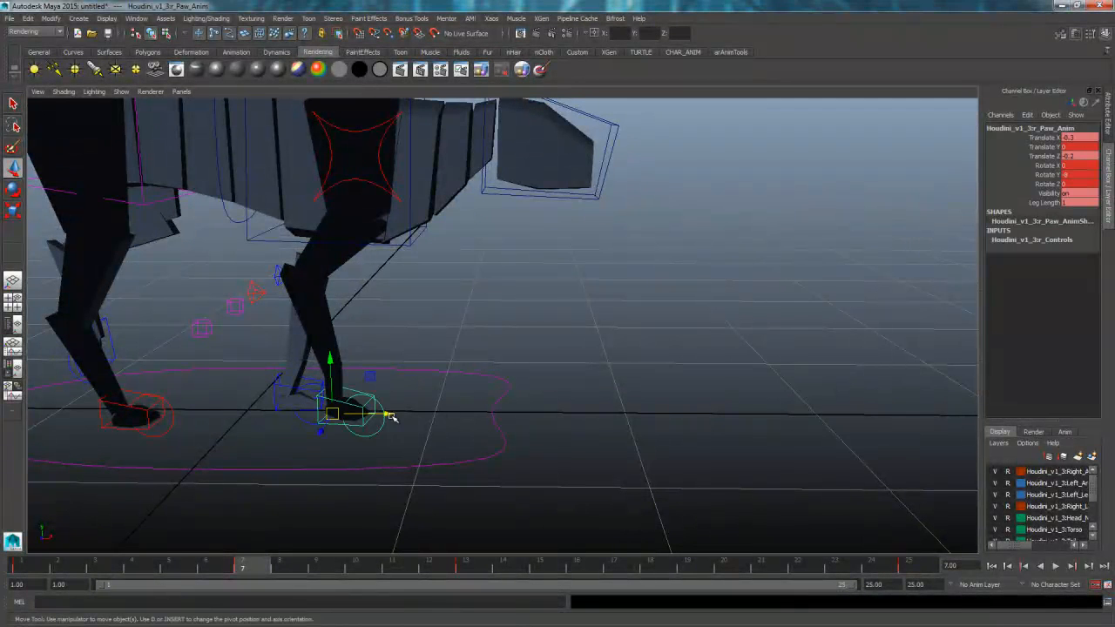
drag(389, 415, 403, 416)
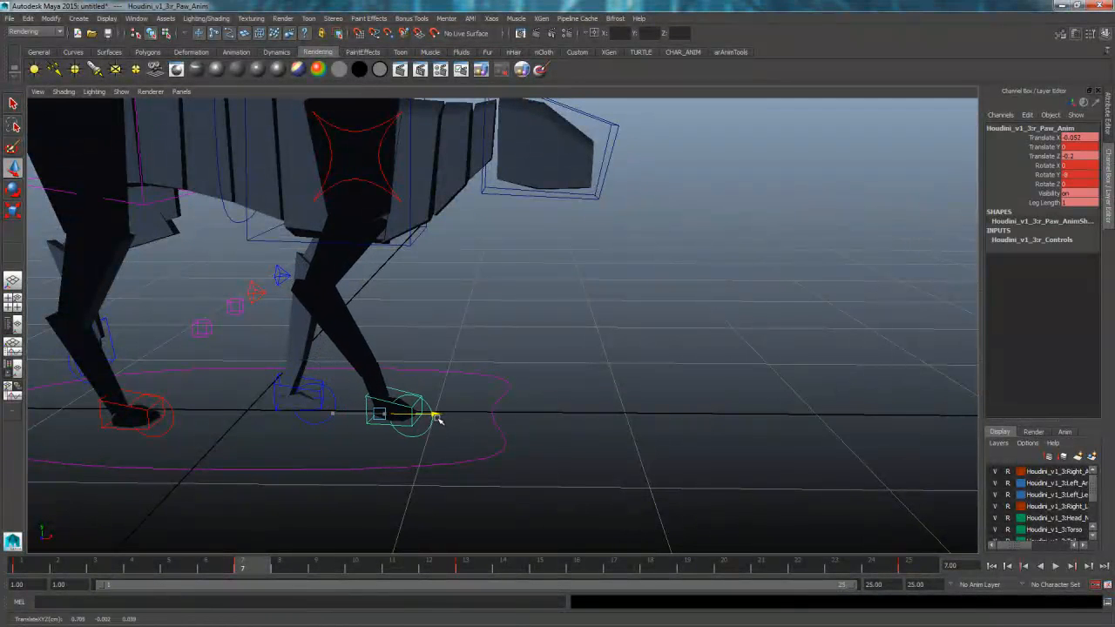
drag(443, 419, 449, 420)
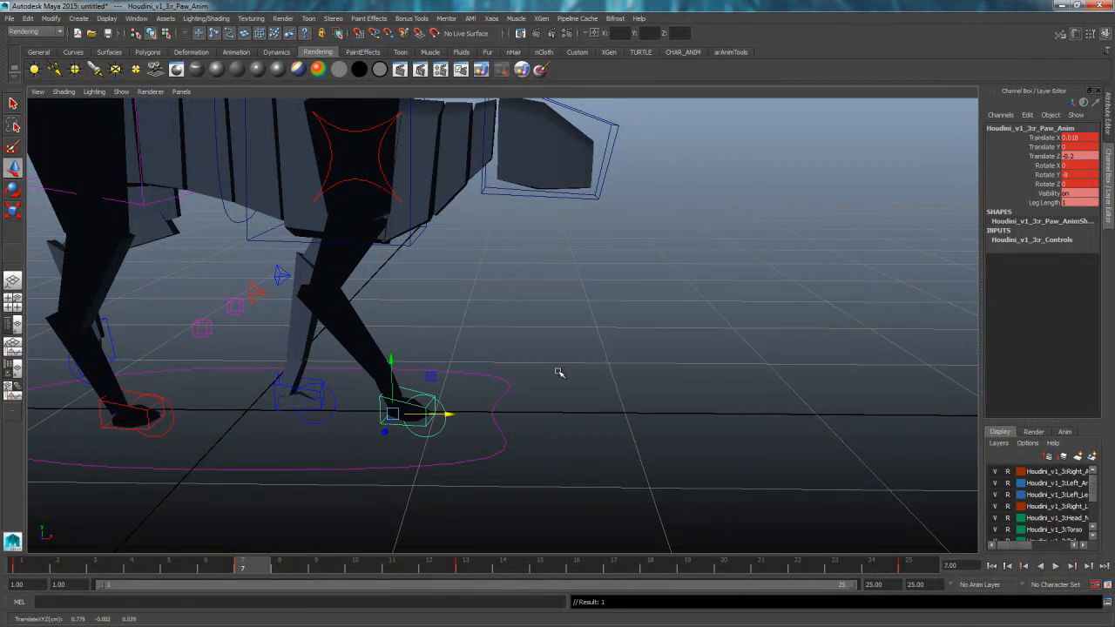
double_click(1076, 138)
text(0.3)
key(Return)
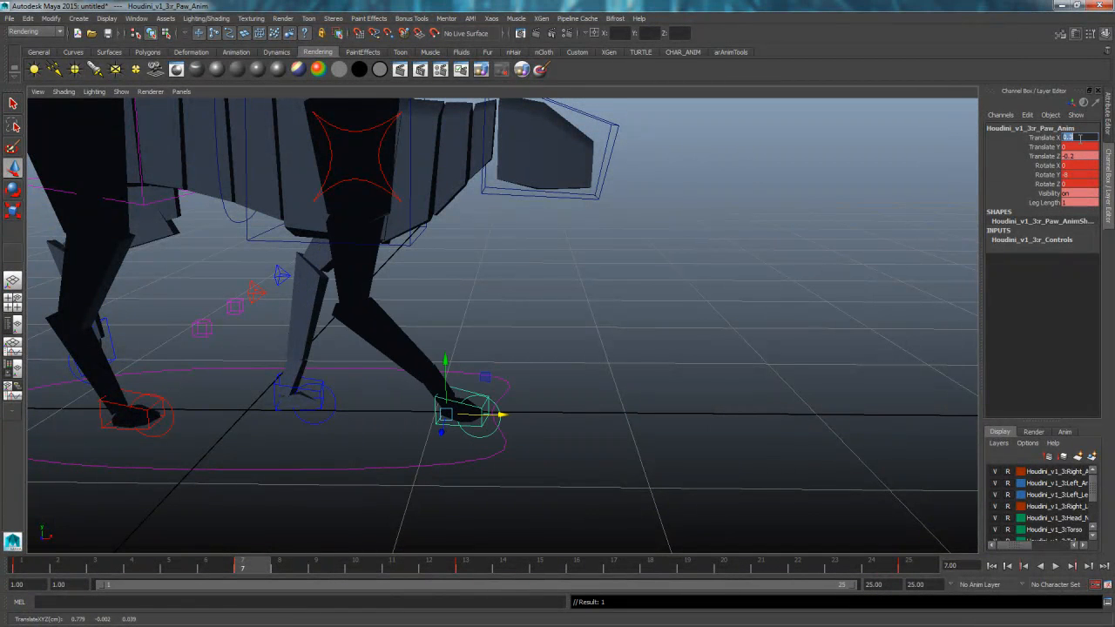
alt+drag(632, 348, 409, 386)
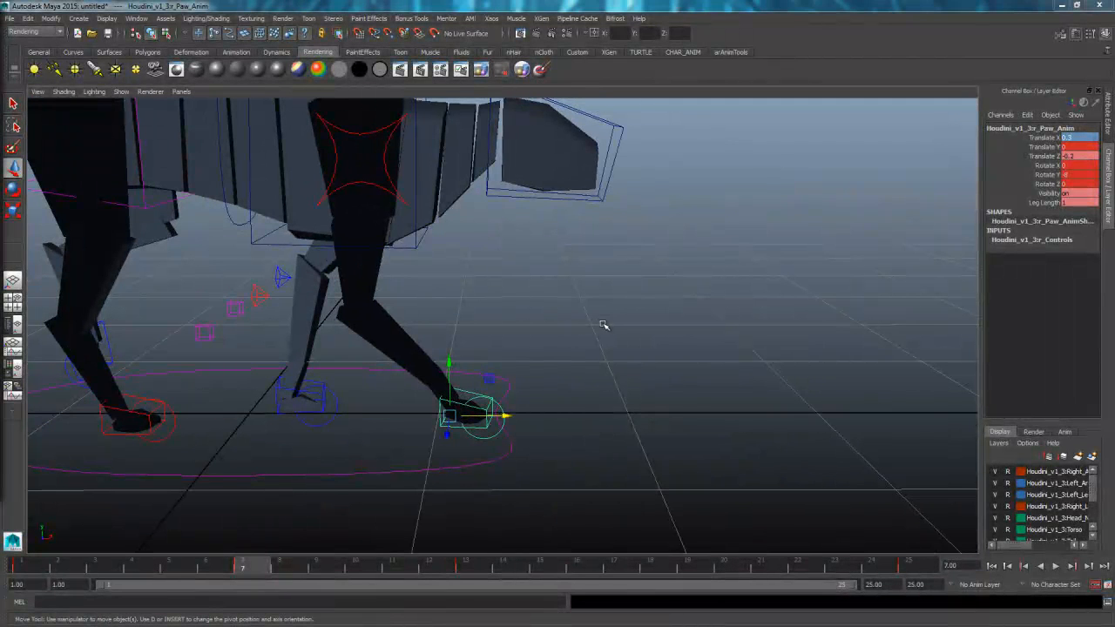
- Rotate the right shoulder control on frame 7 and set its Rotate Z to 10
alt+drag(603, 325, 517, 304)
click(438, 217)
key(e)
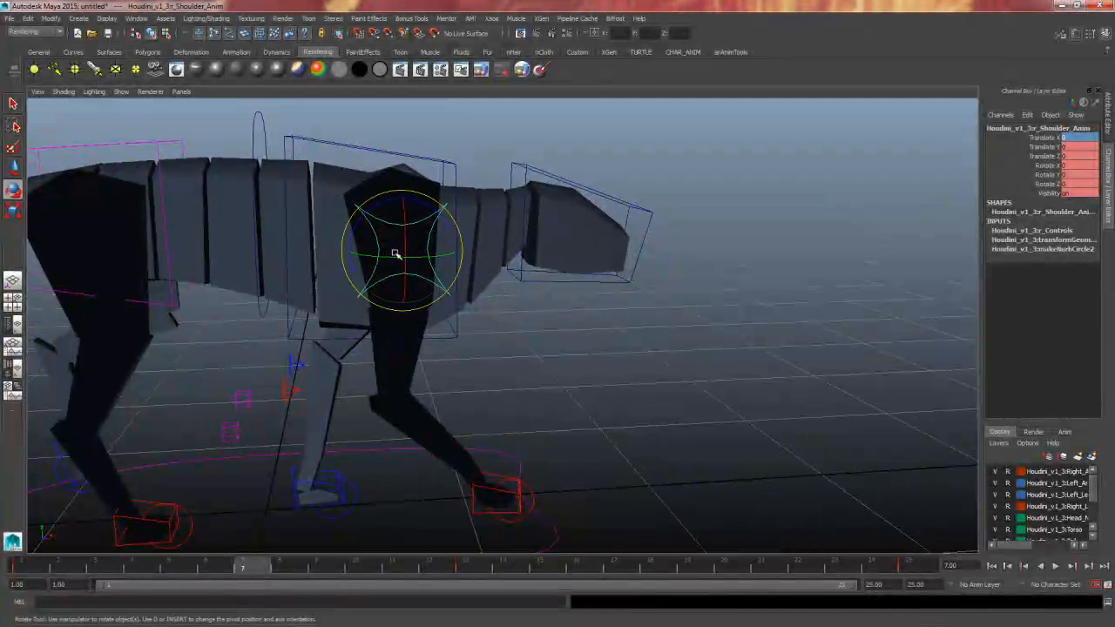
drag(370, 210, 364, 214)
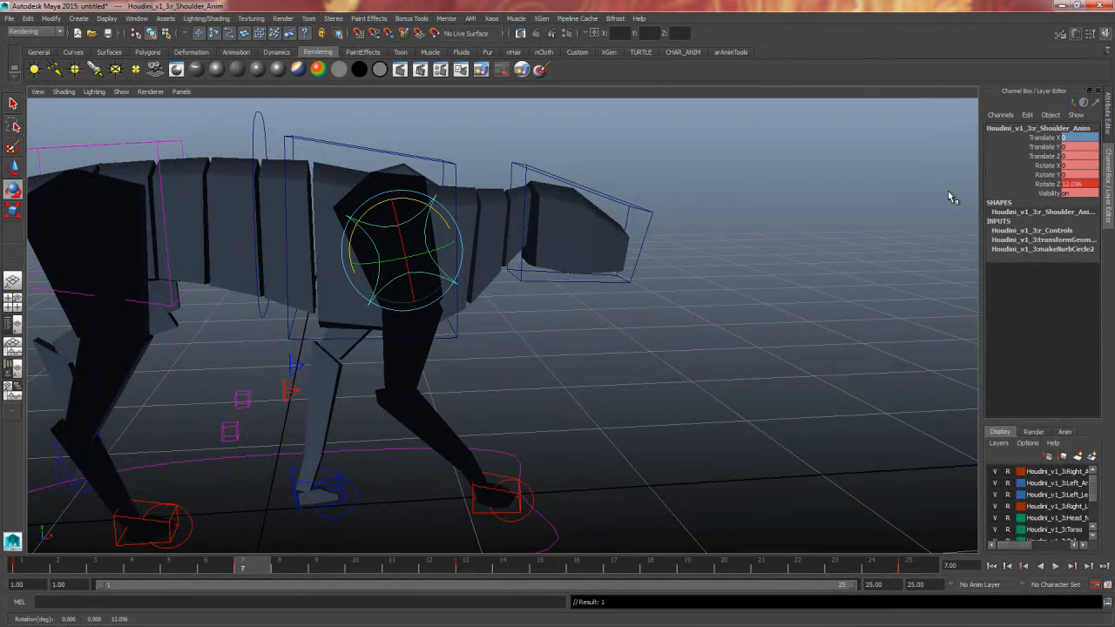
double_click(1089, 183)
text(10)
key(Return)
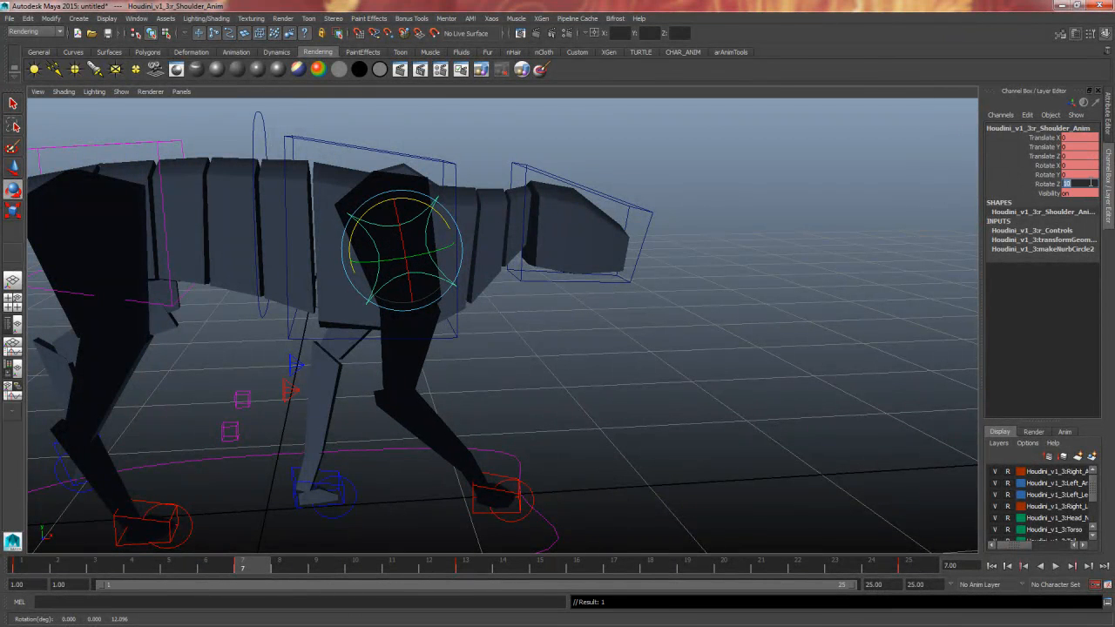
- Try a Rotate Z of 15 on the right shoulder control and set it back to 10
text(15)
key(Return)
alt+drag(741, 336, 811, 291)
text(10)
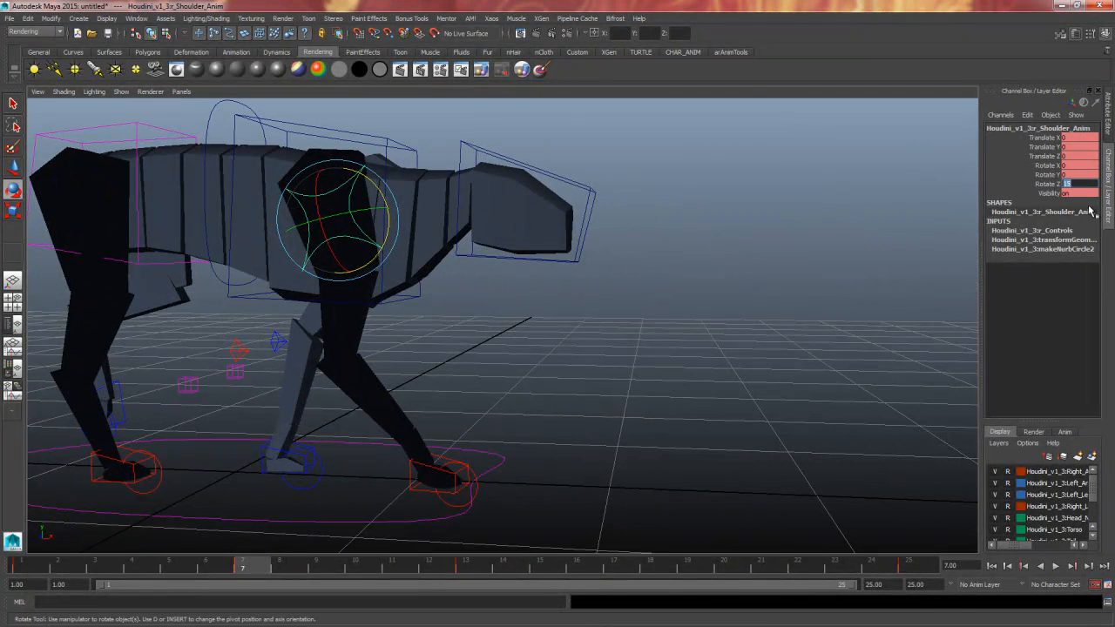
key(Return)
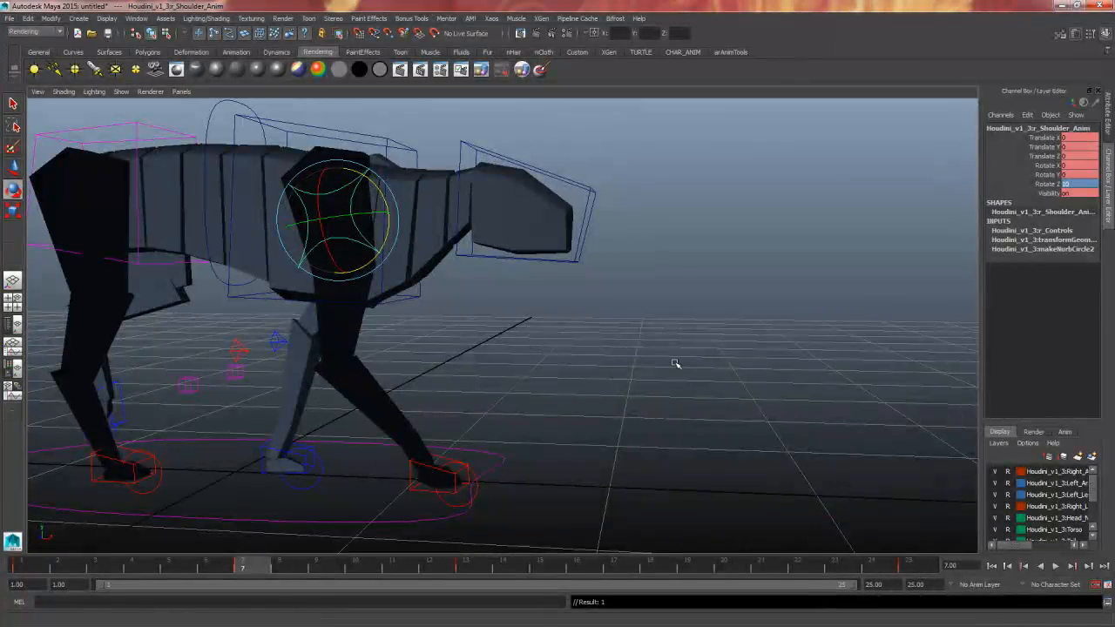
- Try to lower the head control slightly on frame 7
alt+drag(671, 366, 540, 381)
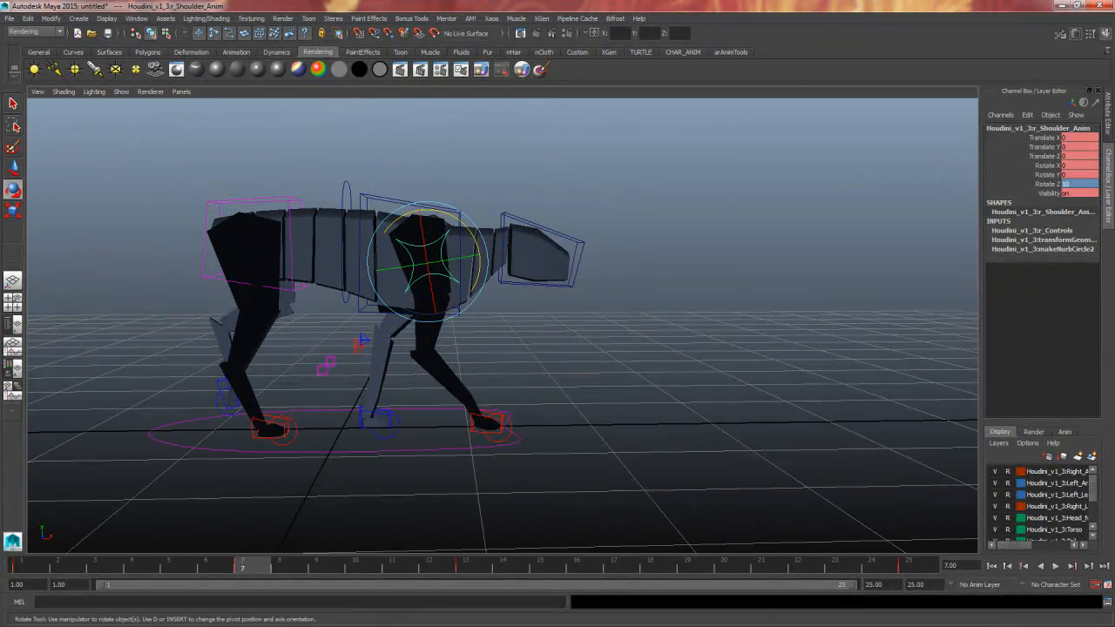
drag(607, 232, 562, 259)
mouse_move(570, 283)
alt+mouse_down()
mouse_move(606, 297)
mouse_move(589, 285)
alt+mouse_up()
key(w)
drag(524, 201, 516, 198)
key(ctrl+z)
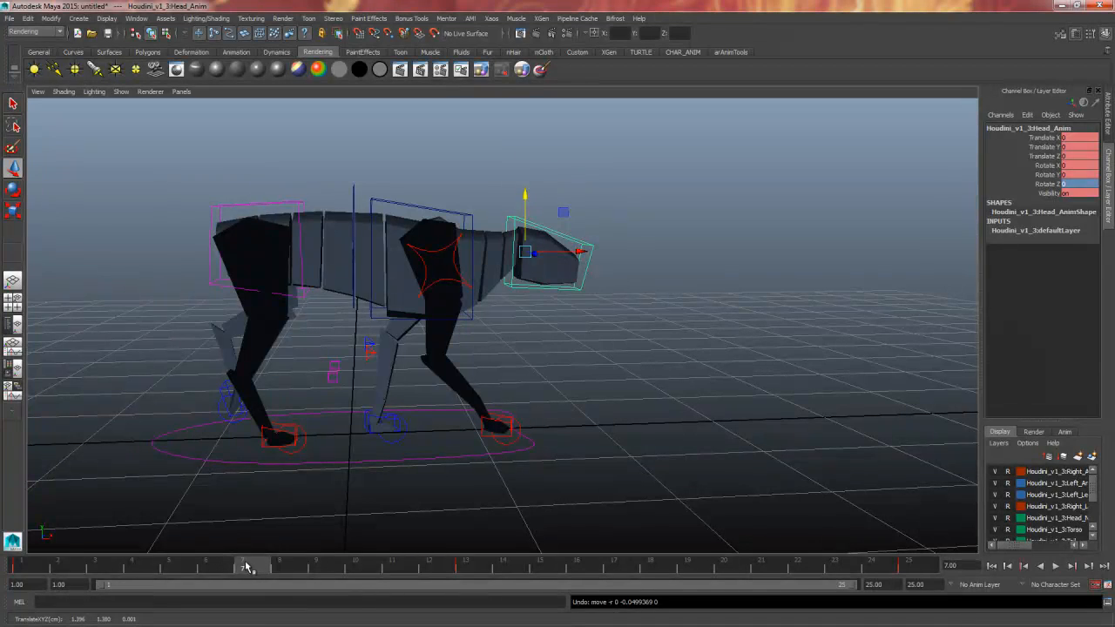
- Scrub the timeline around frames 3 to 10 to review the leg motion through the passing pose on frame 7
mouse_move(246, 569)
mouse_down()
mouse_move(102, 564)
mouse_move(243, 571)
mouse_up()
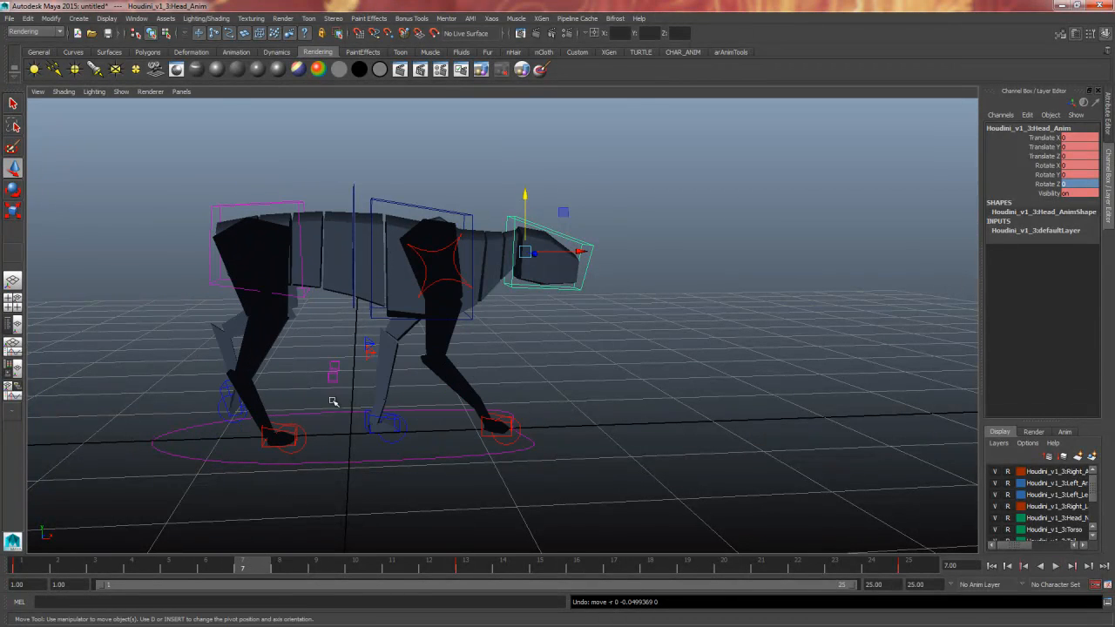
alt+drag(640, 241, 567, 238)
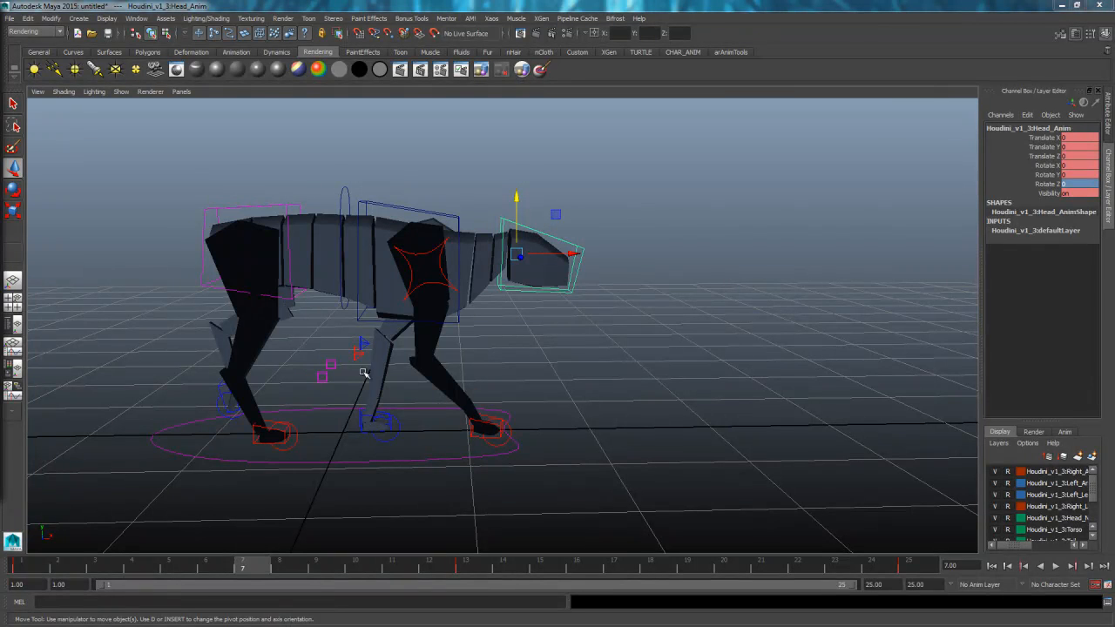
drag(102, 570, 136, 572)
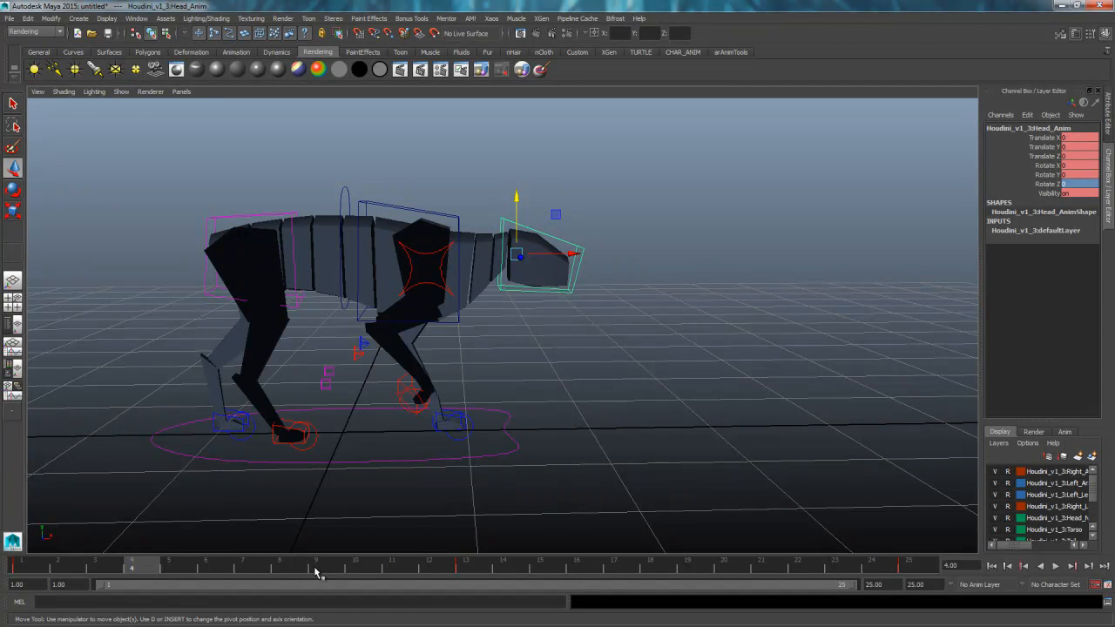
drag(347, 572, 244, 568)
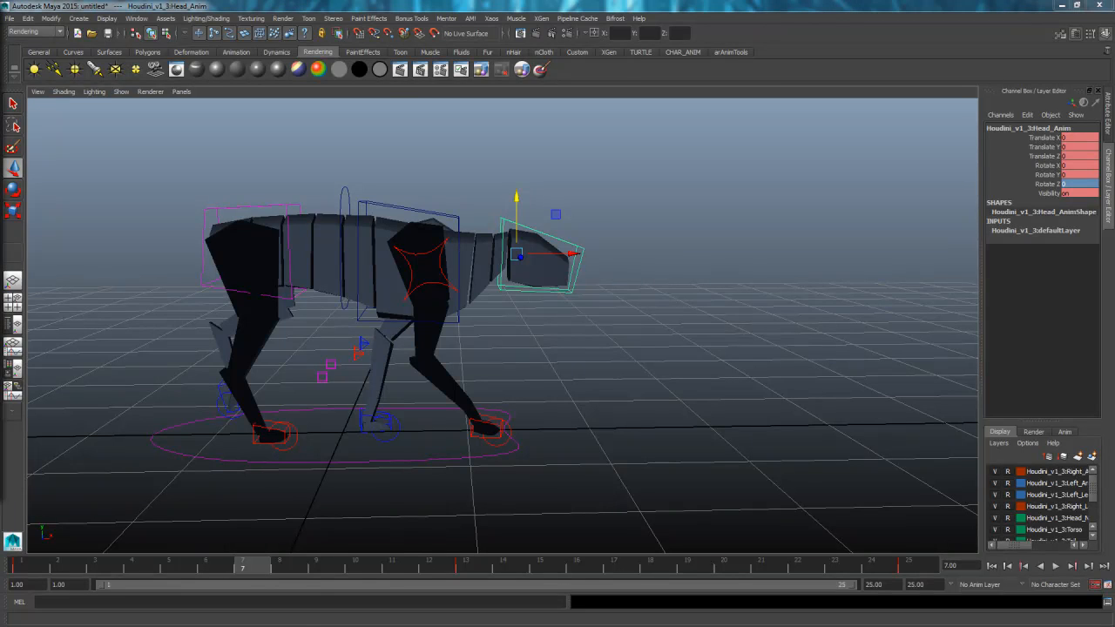
- Lower the head control to about -0.033 in Translate Y on frame 7 and key all of the rig's controls there
alt+drag(538, 350, 576, 351)
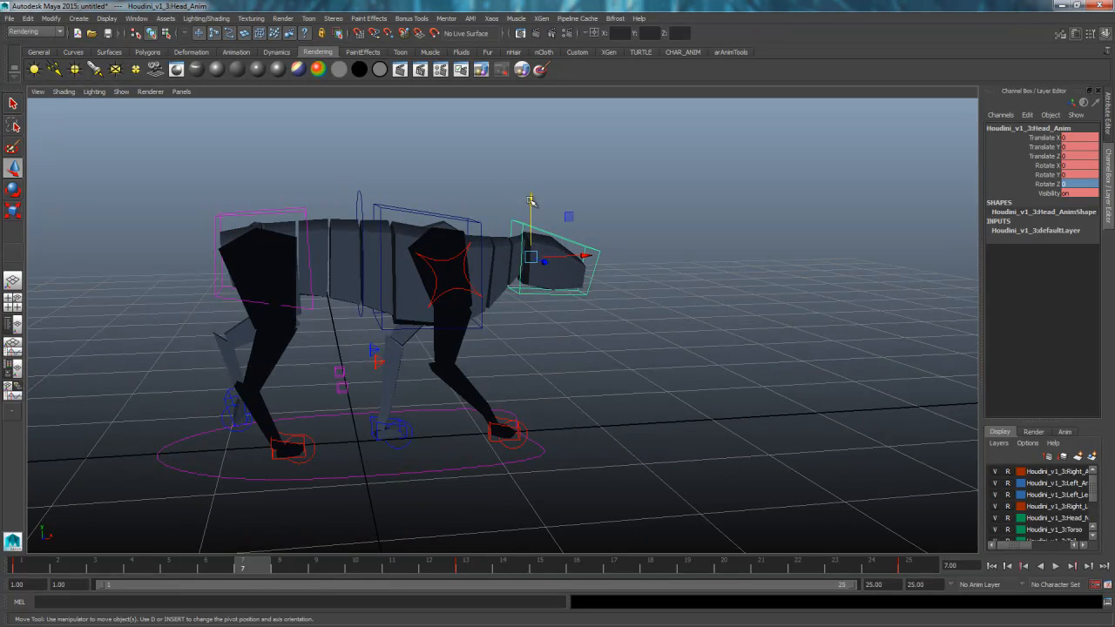
drag(530, 201, 529, 208)
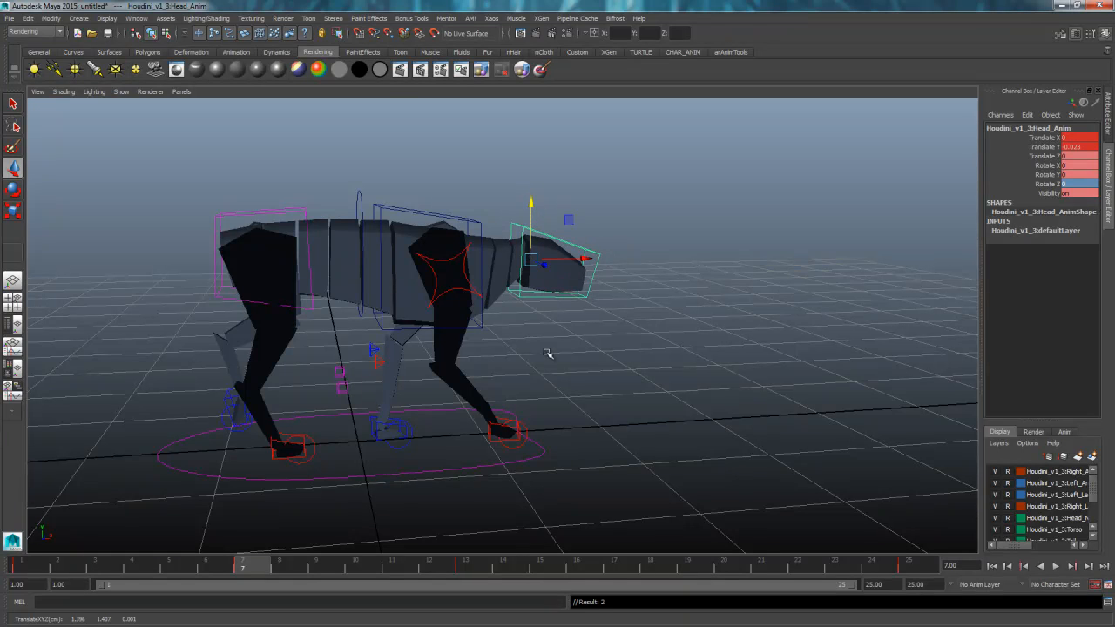
alt+right_drag(621, 346, 515, 343)
drag(668, 160, 168, 473)
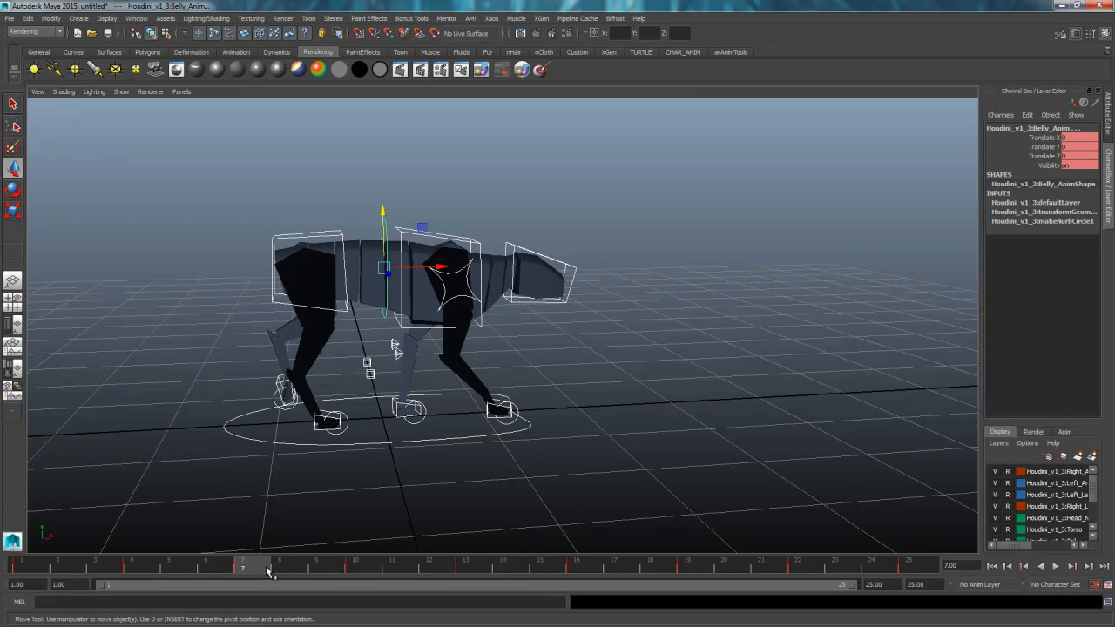
key(s)
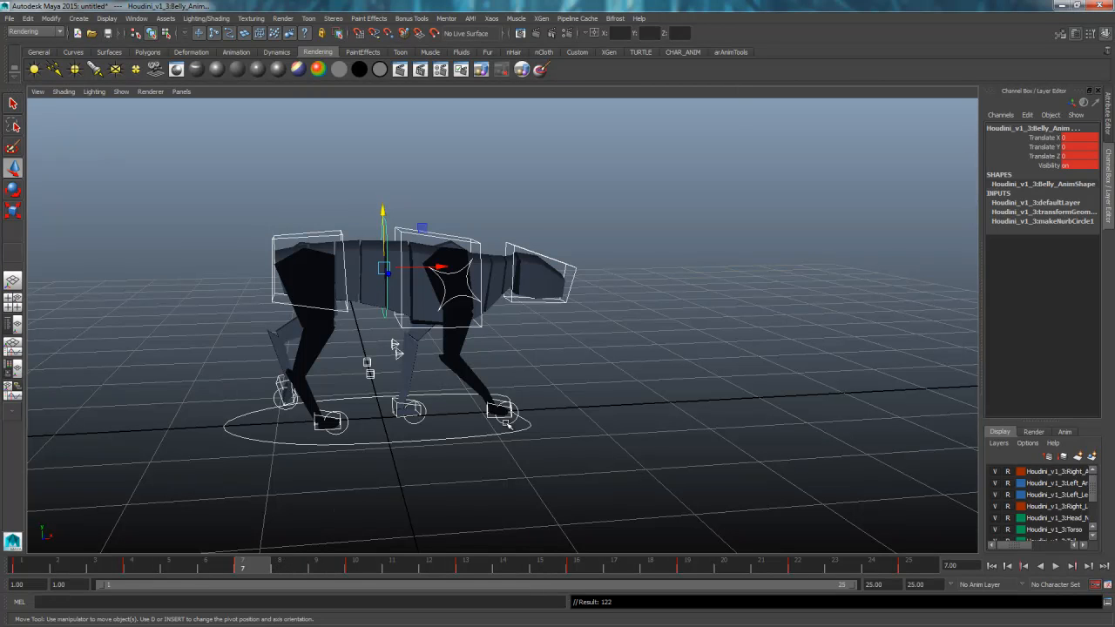
- Go to frame 4 and check the channel values of the right front toe and rear body controls
alt+drag(550, 405, 533, 380)
click(138, 568)
click(555, 430)
drag(534, 260, 283, 435)
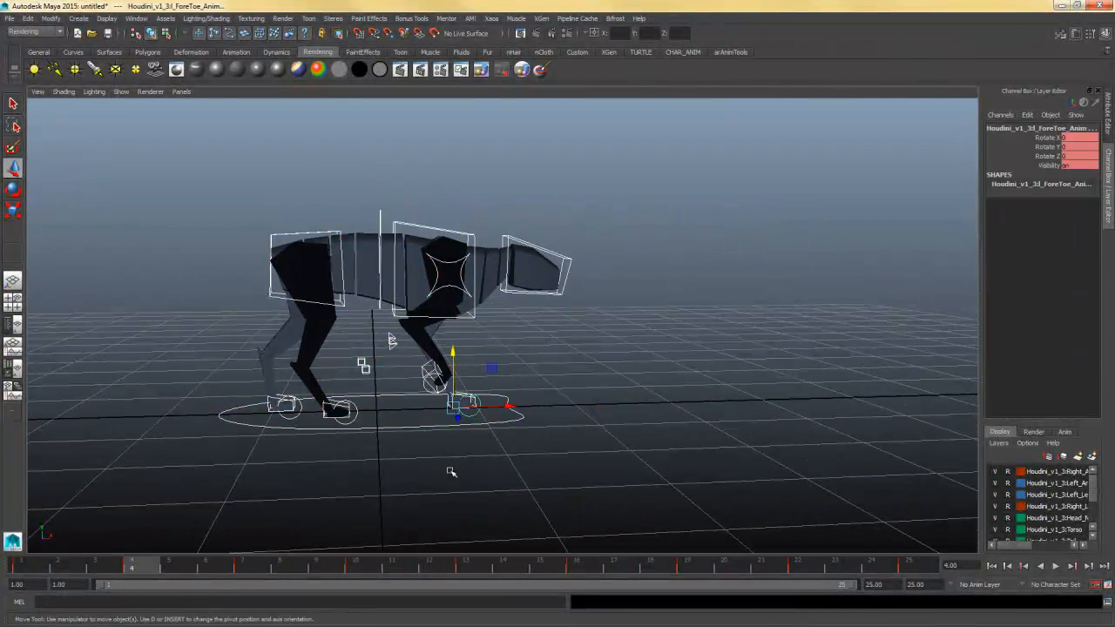
click(429, 377)
alt+drag(484, 399, 478, 348)
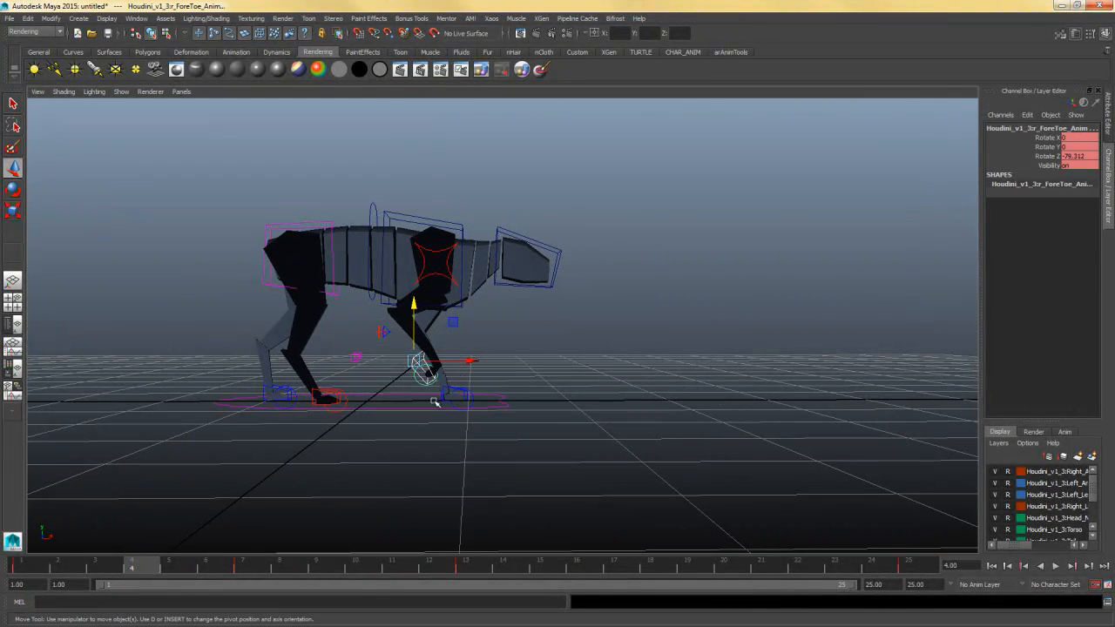
click(300, 247)
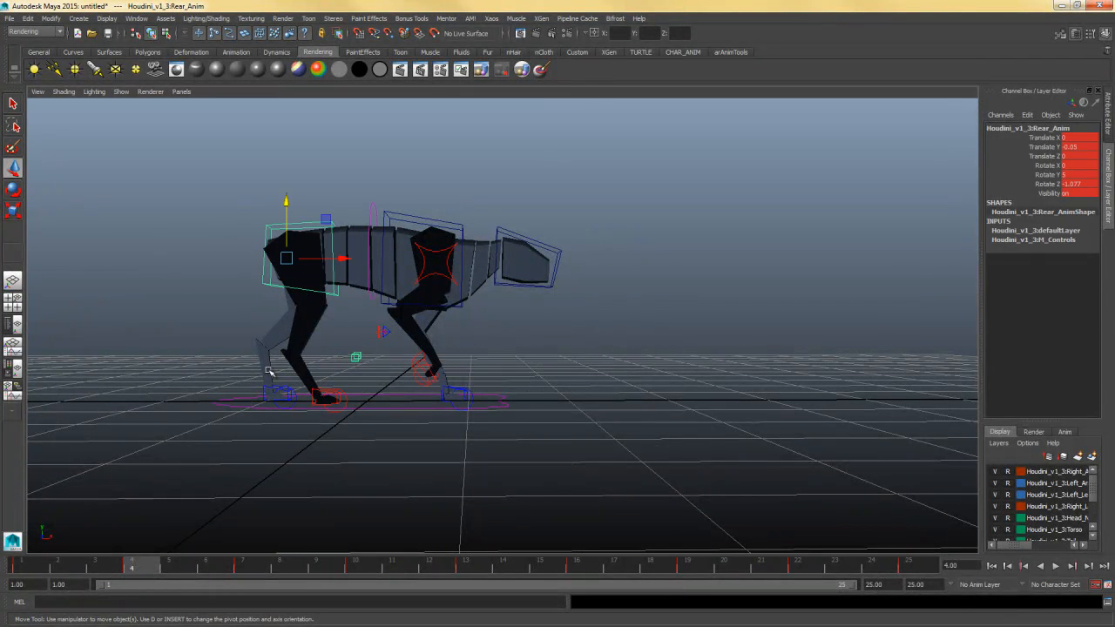
- Raise the chest control on frame 4, set its Translate Y to 0 and play back the walk cycle
click(462, 225)
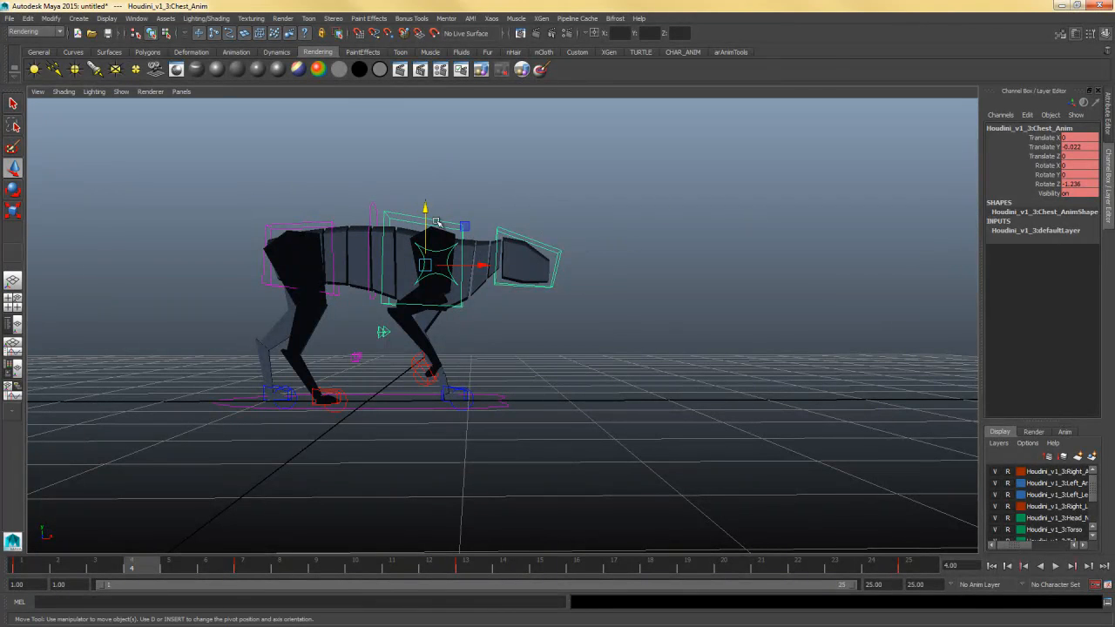
drag(427, 210, 427, 206)
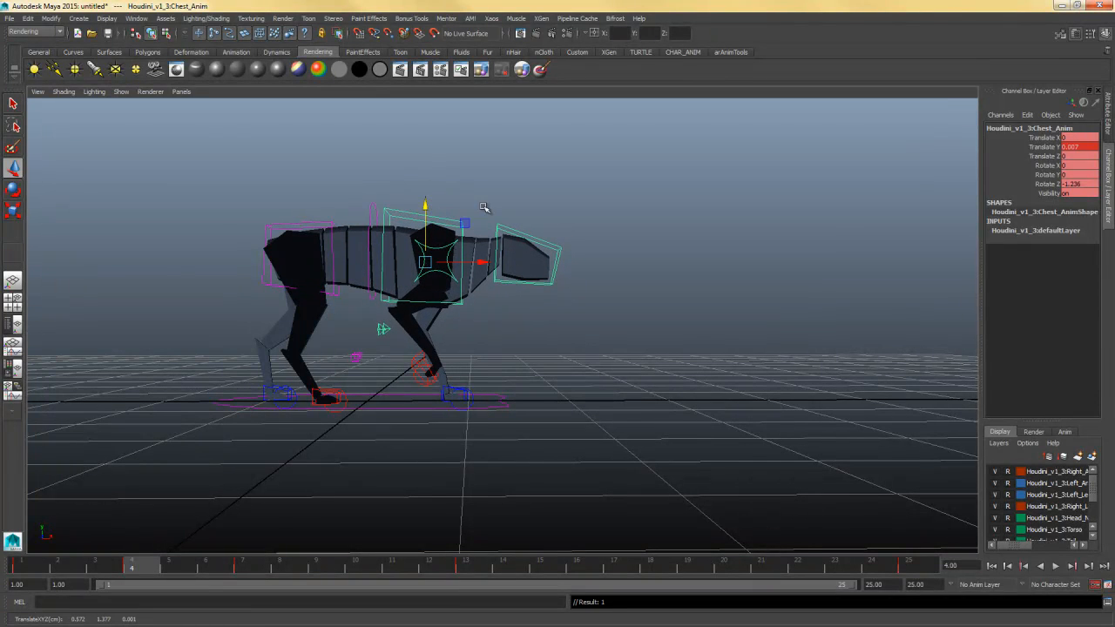
click(1072, 146)
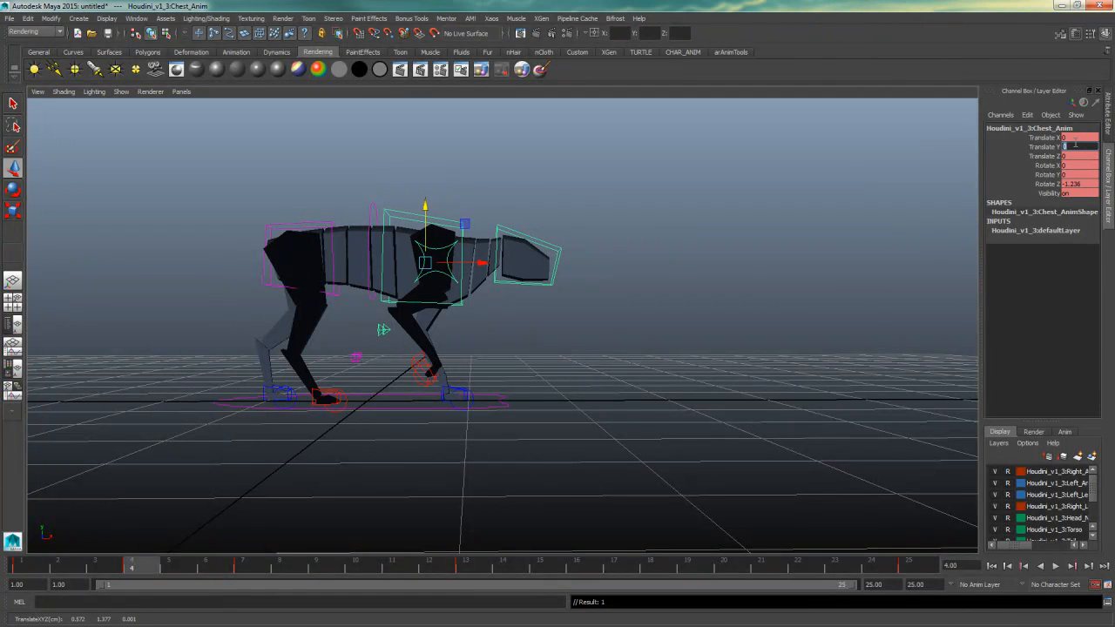
click(12, 568)
key(alt+v)
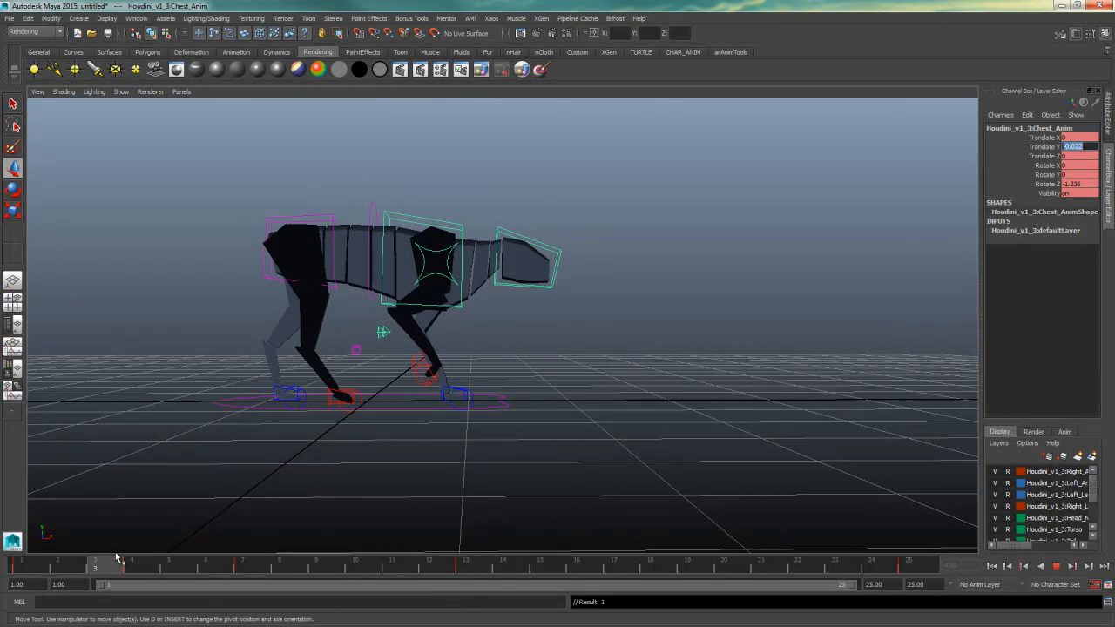
key(alt+v)
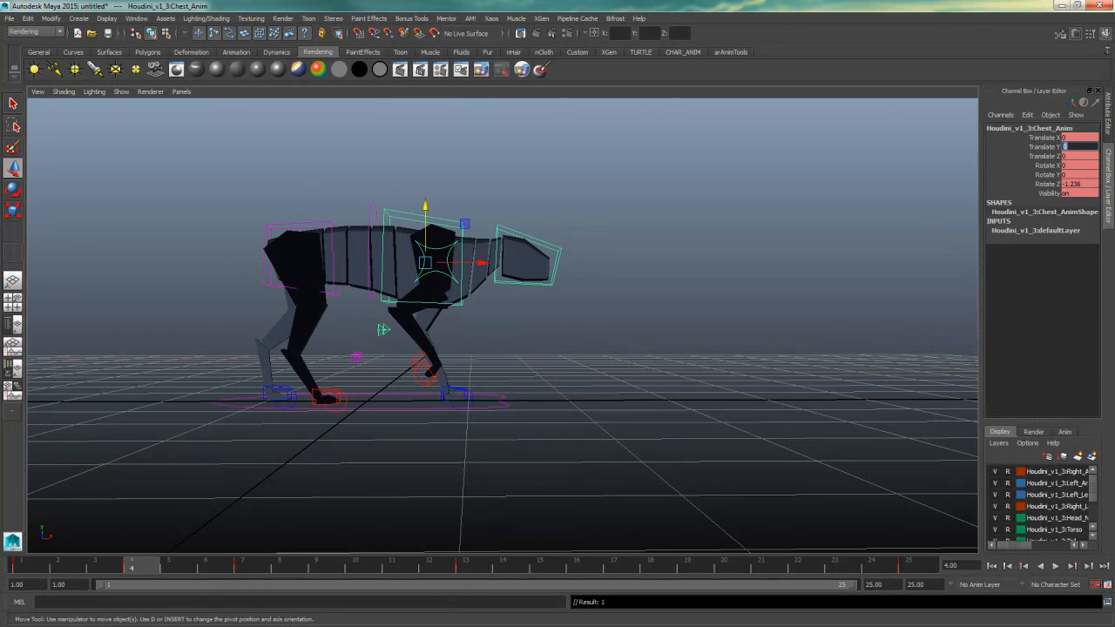
- Lower the head control on frame 4, setting its Translate X to 0 and Translate Y to -0.03
drag(575, 231, 542, 256)
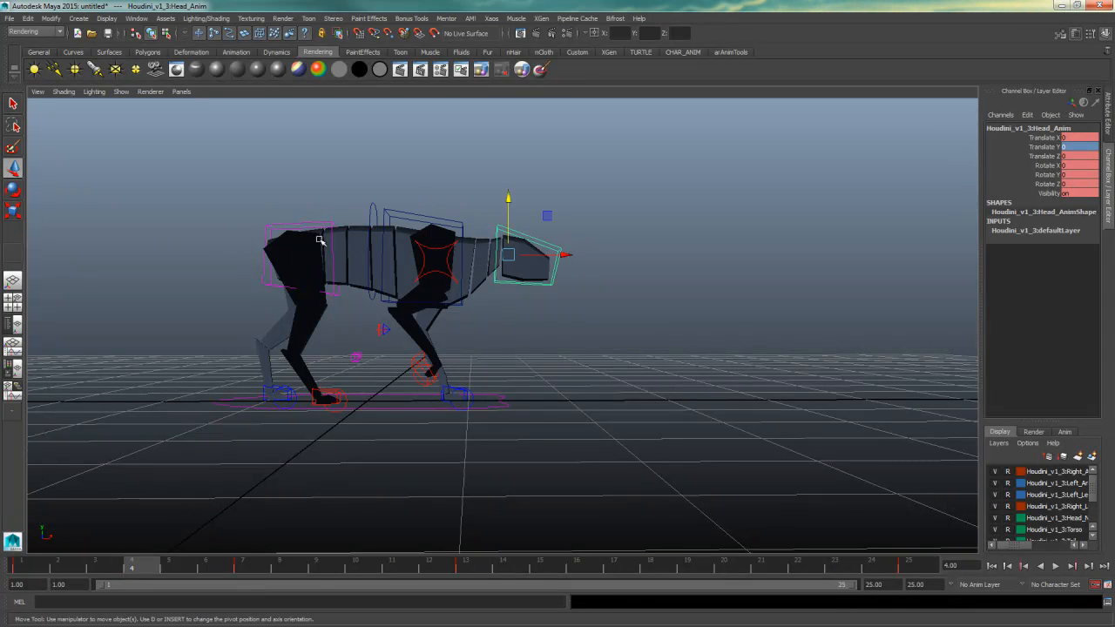
drag(323, 208, 334, 227)
drag(582, 223, 541, 255)
drag(509, 199, 508, 203)
click(1085, 146)
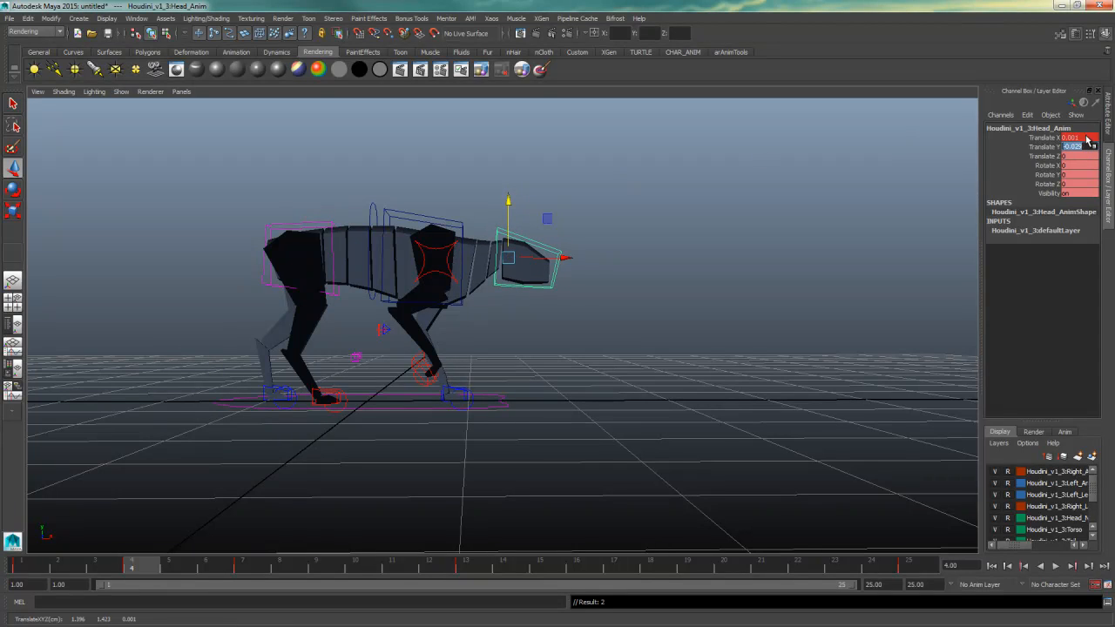
click(1085, 138)
text(0)
key(Tab)
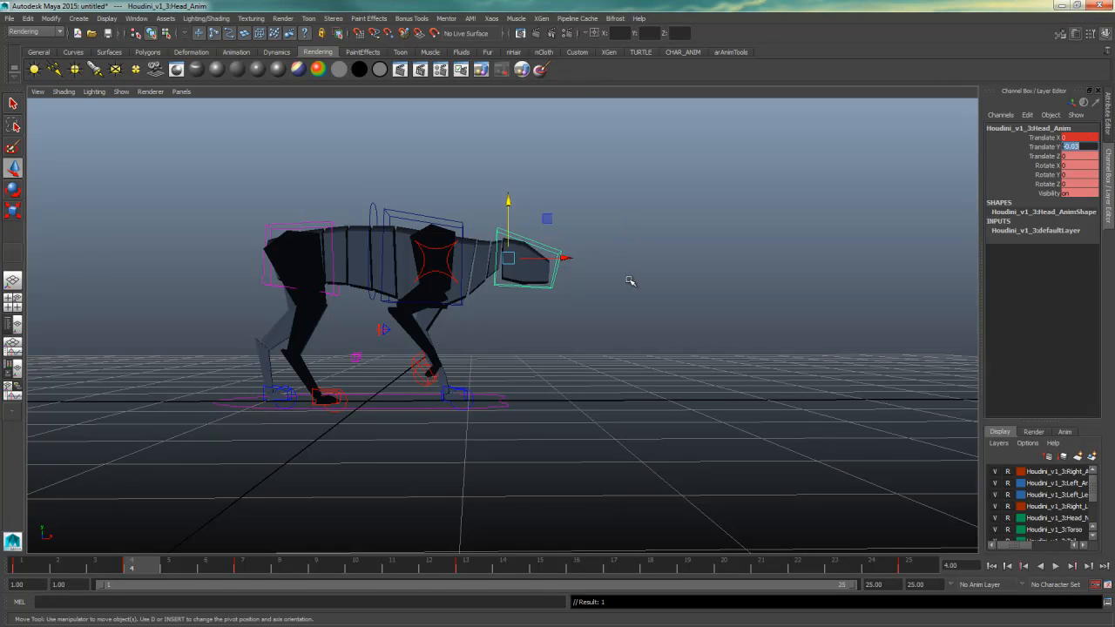
click(584, 247)
- View the rig from above on frame 4 and check the chest control's rotation values
click(562, 257)
key(e)
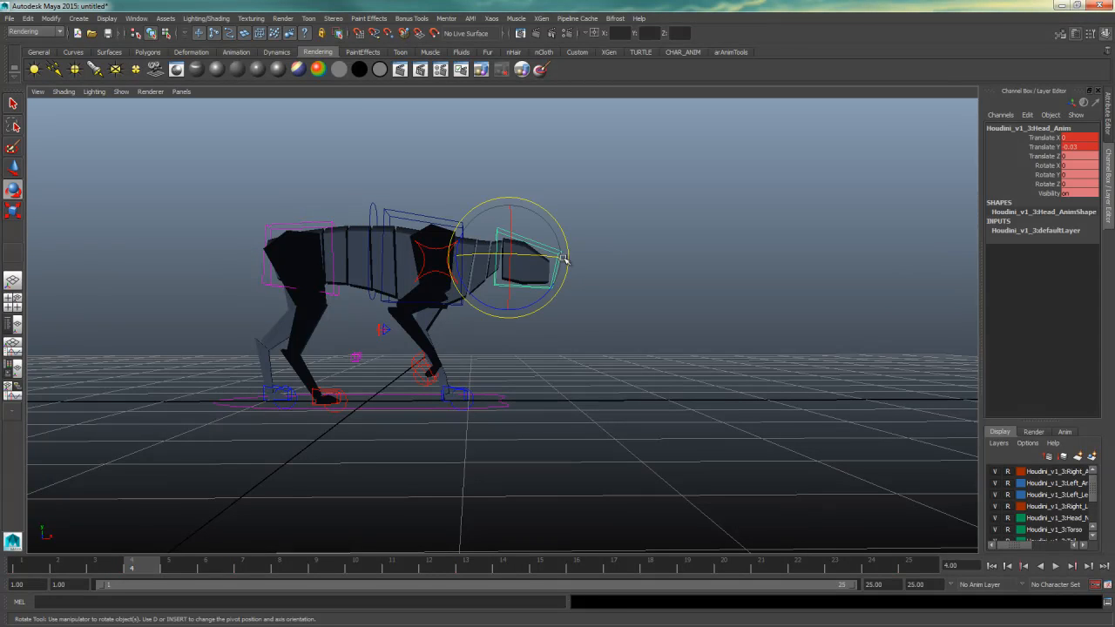
alt+drag(563, 258, 522, 348)
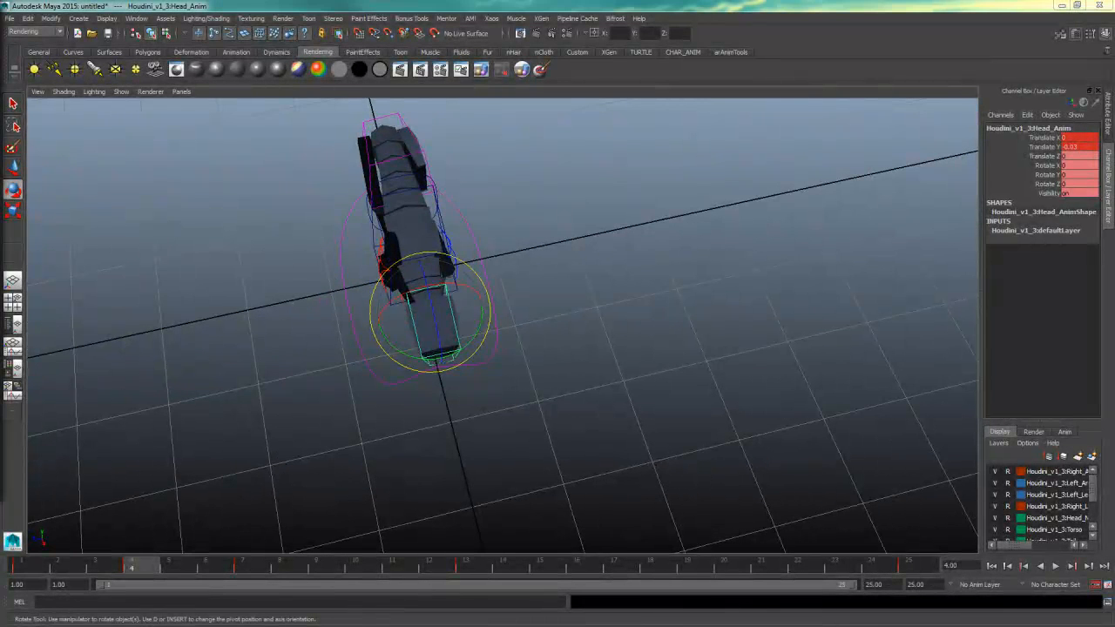
alt+drag(553, 277, 558, 253)
click(453, 219)
alt+middle_drag(565, 195, 624, 254)
click(683, 245)
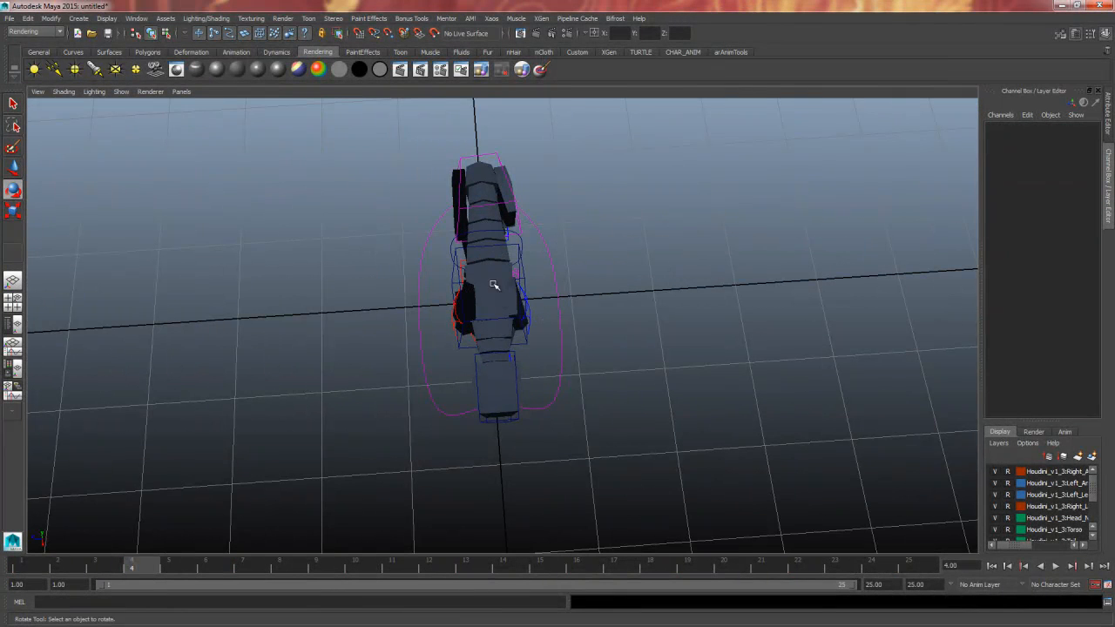
click(458, 270)
alt+right_drag(475, 275, 620, 284)
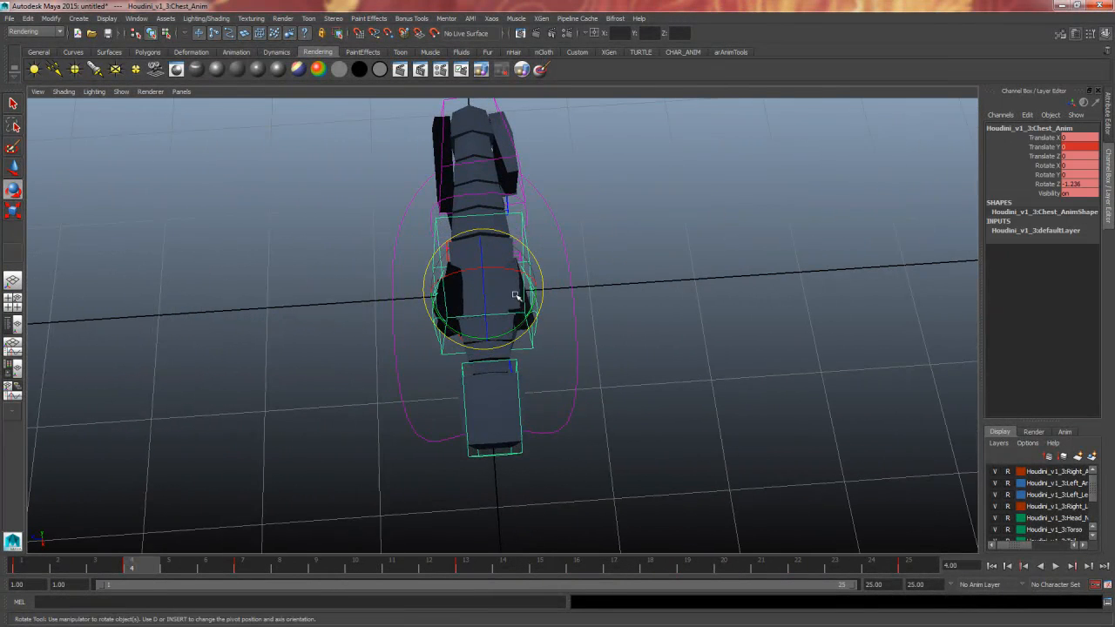
alt+middle_drag(518, 297, 520, 336)
- Try rotating the rear body control on frame 4 and undo the rotation
click(498, 142)
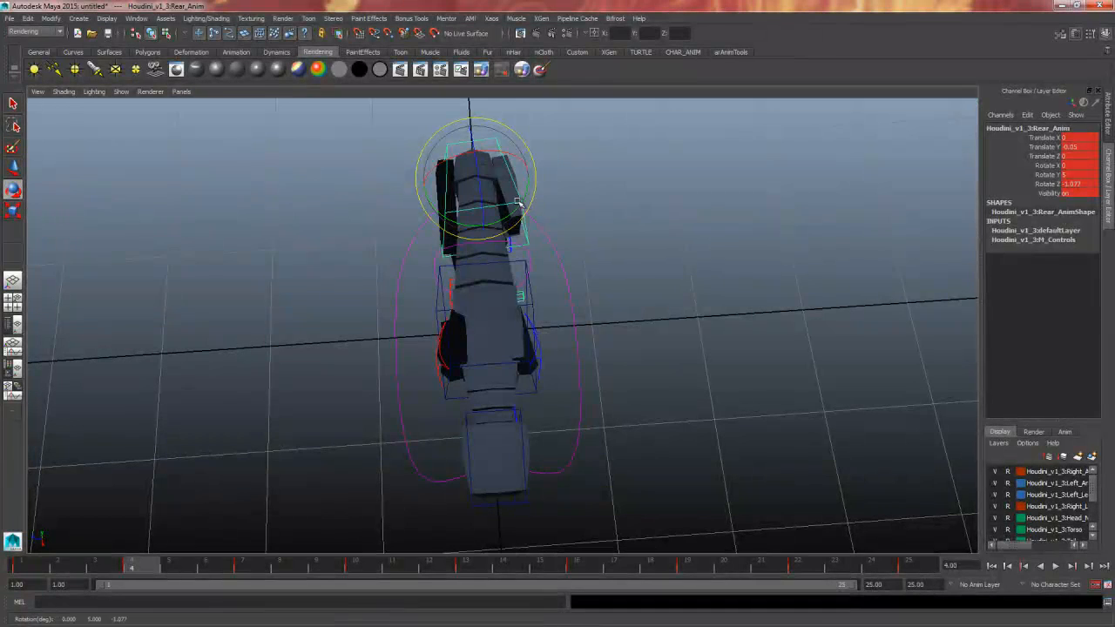
drag(518, 207, 497, 213)
key(ctrl+z)
click(619, 257)
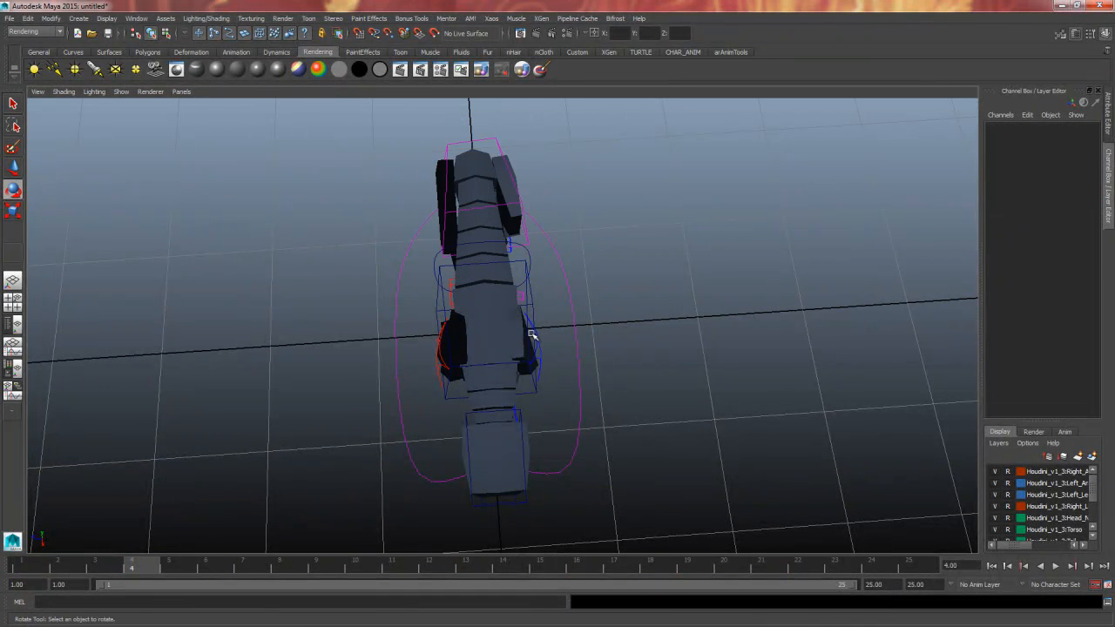
- Set the chest control's Rotate Y to 5 on frame 4 and play back the motion to check the turn
click(530, 314)
alt+middle_drag(496, 378, 483, 345)
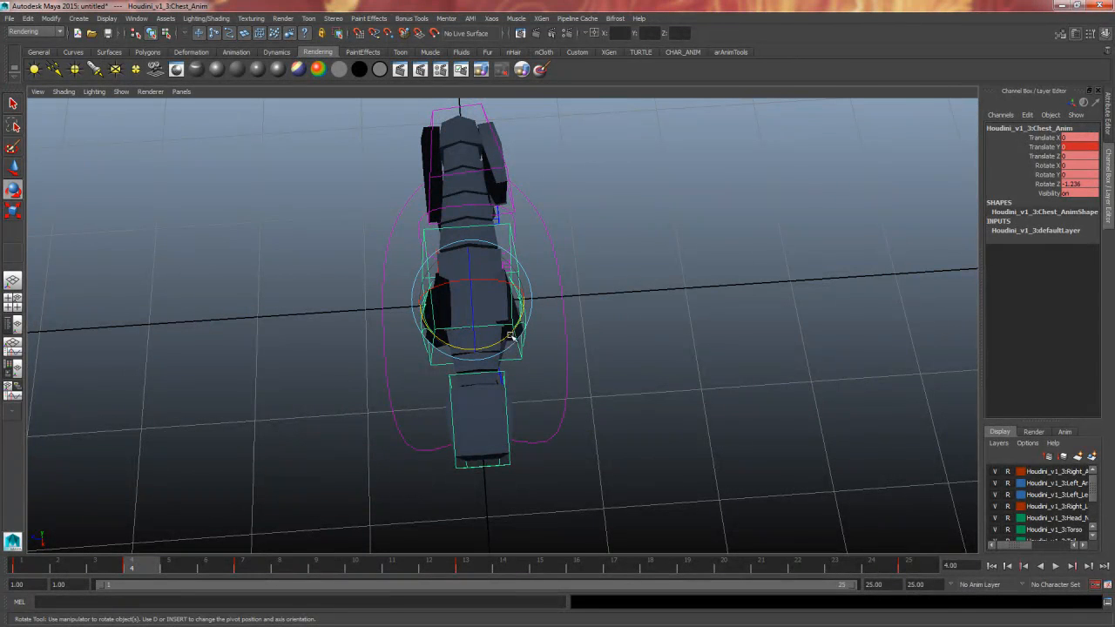
drag(521, 333, 512, 334)
click(1072, 175)
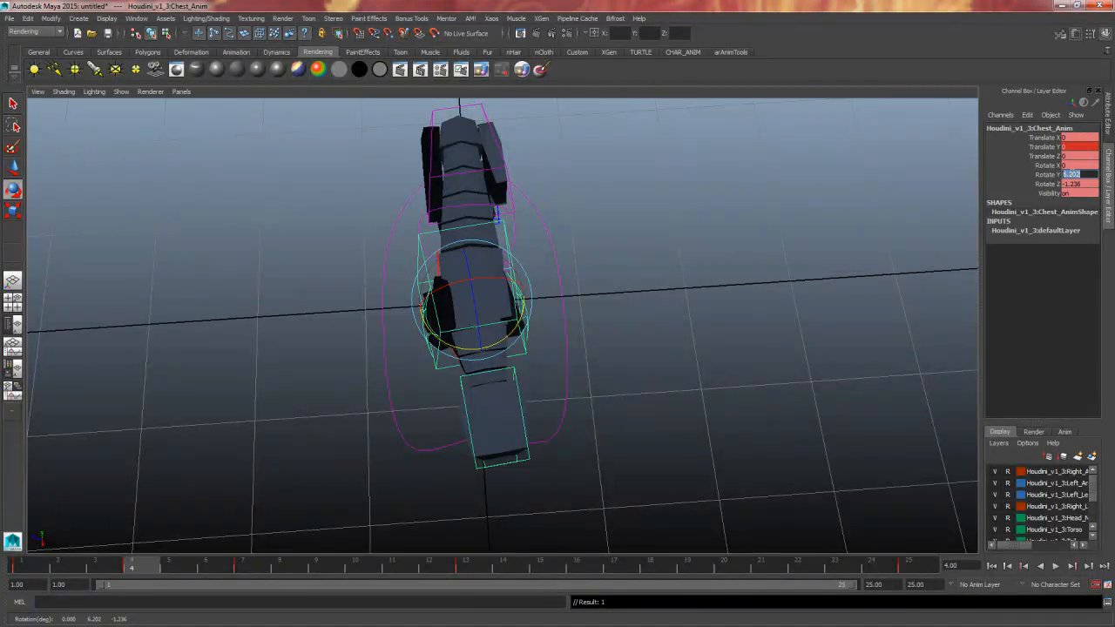
text(5)
key(Return)
click(665, 346)
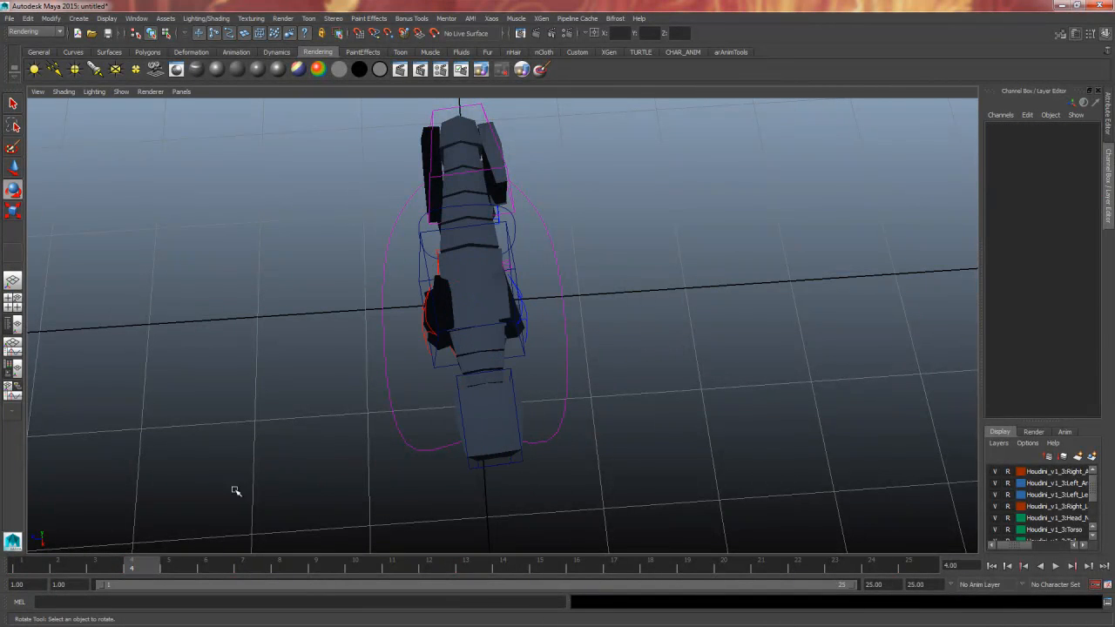
drag(148, 563, 103, 564)
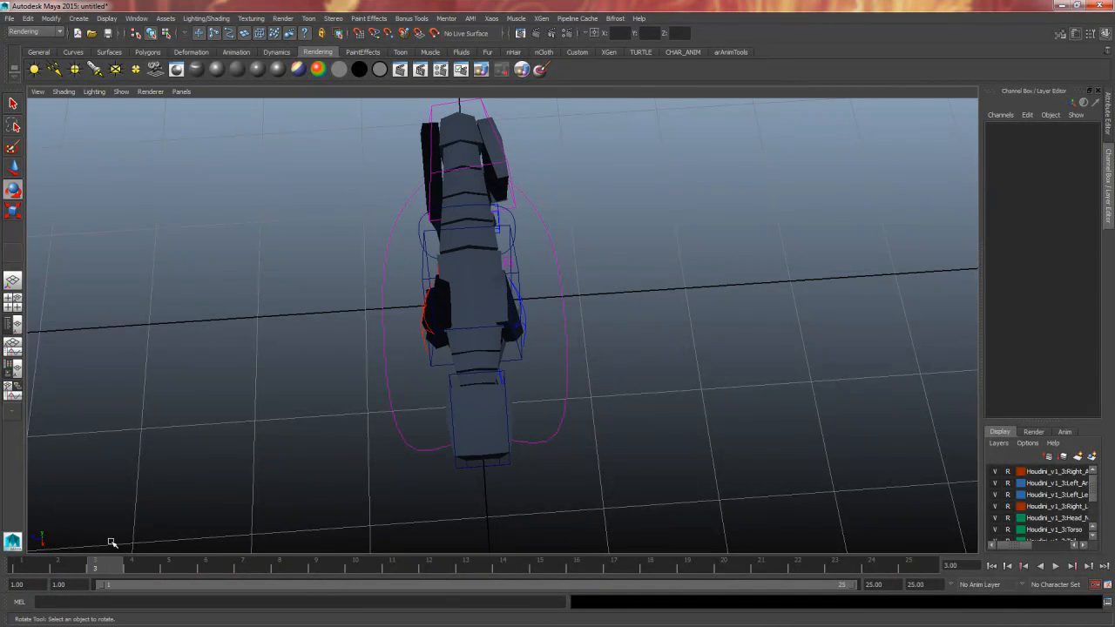
key(alt+v)
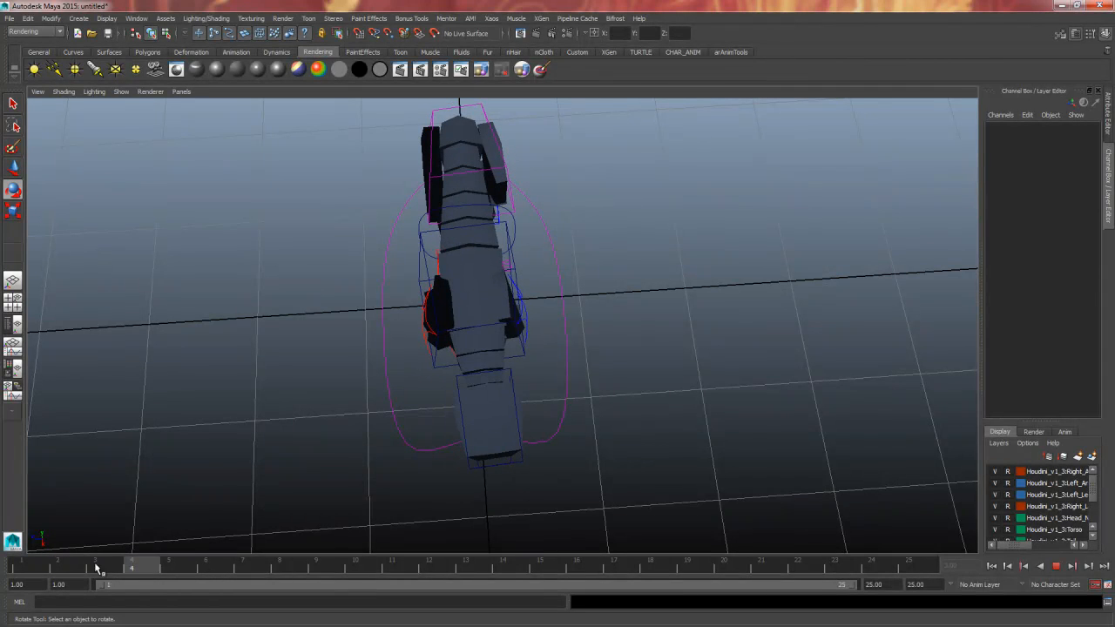
key(alt+v)
- Counter-rotate the head control on frame 4 by setting its Rotate Y to -4
click(508, 460)
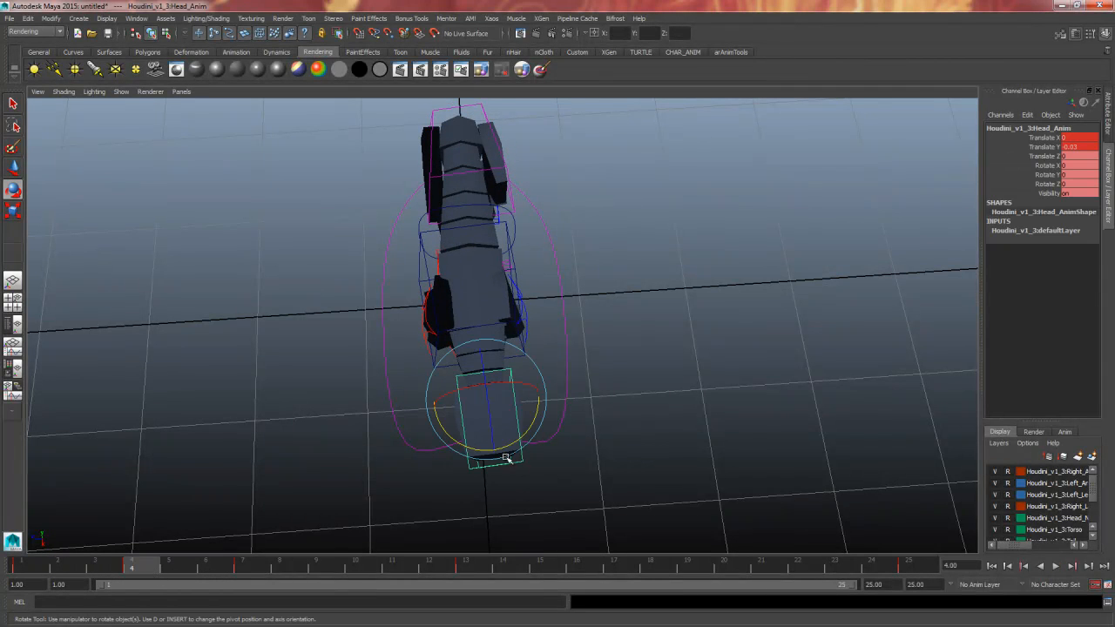
drag(509, 446, 505, 455)
double_click(1078, 175)
text(-)
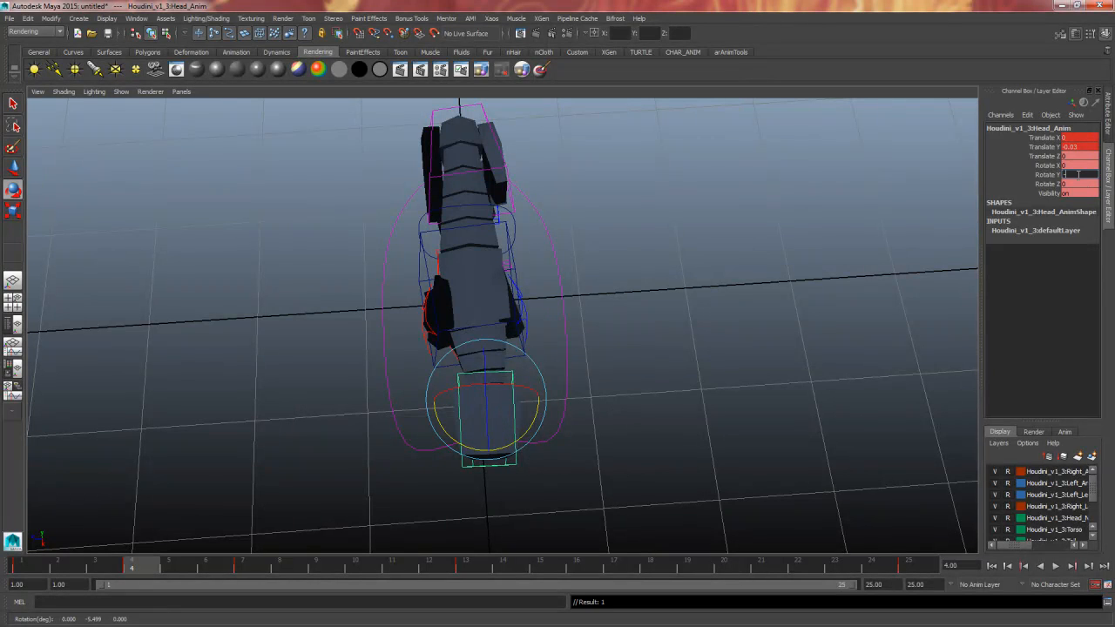
text(4)
key(Return)
- Review the pose from the side by scrubbing the walk cycle from frame 1 to frame 4
drag(117, 564, 163, 573)
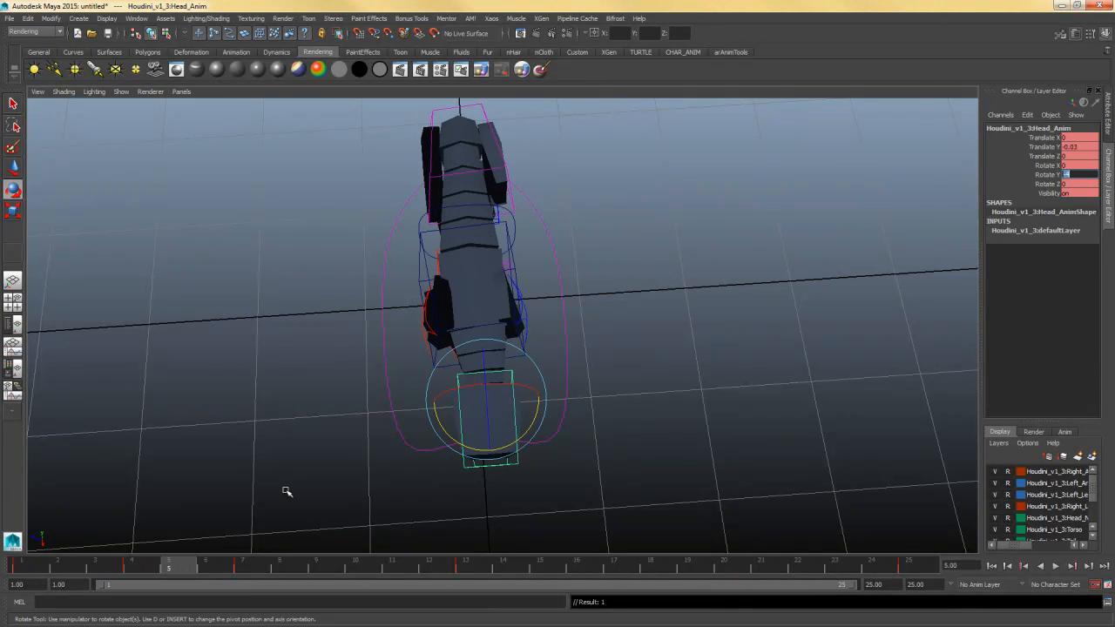
alt+drag(287, 492, 304, 490)
click(144, 564)
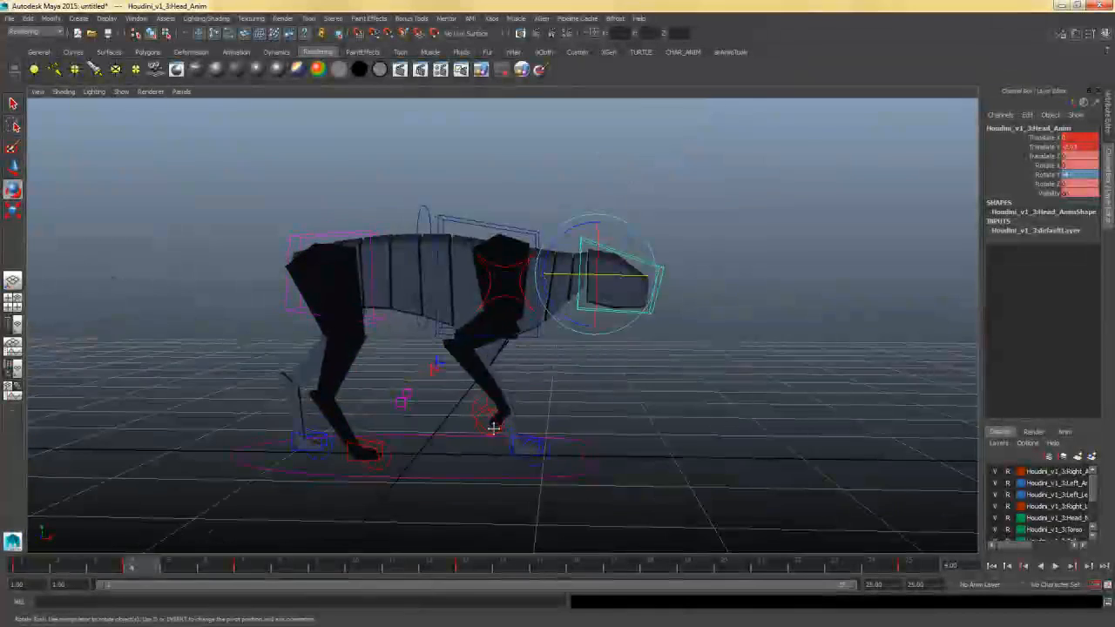
alt+middle_drag(492, 428, 483, 404)
drag(19, 570, 144, 572)
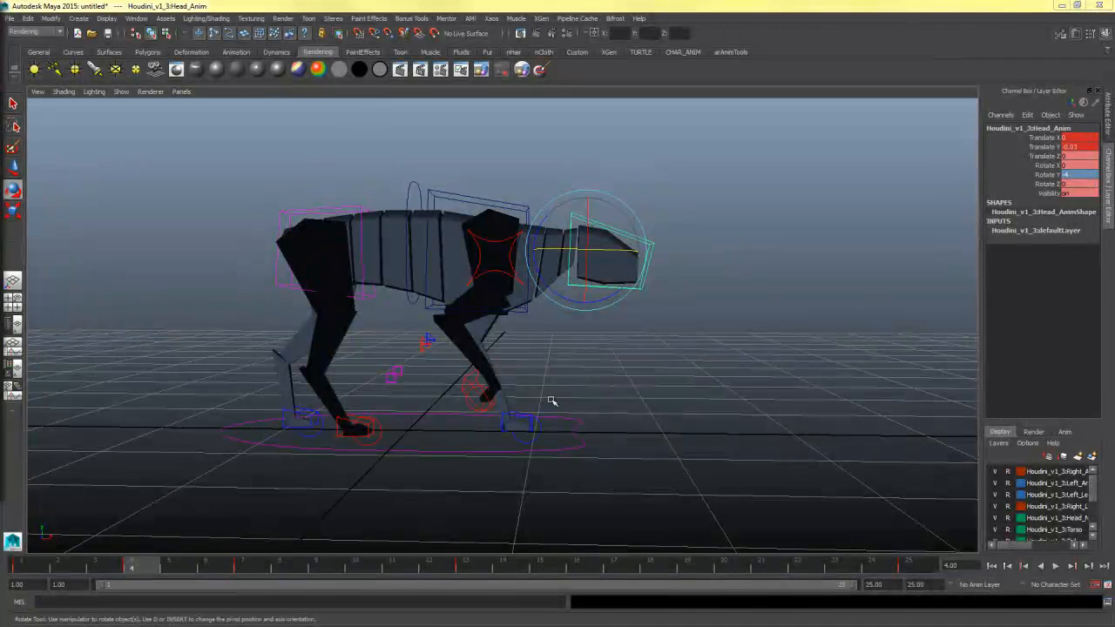
- Move the left front paw control back on frame 4, key it and set its Translate X to -0.3
click(519, 424)
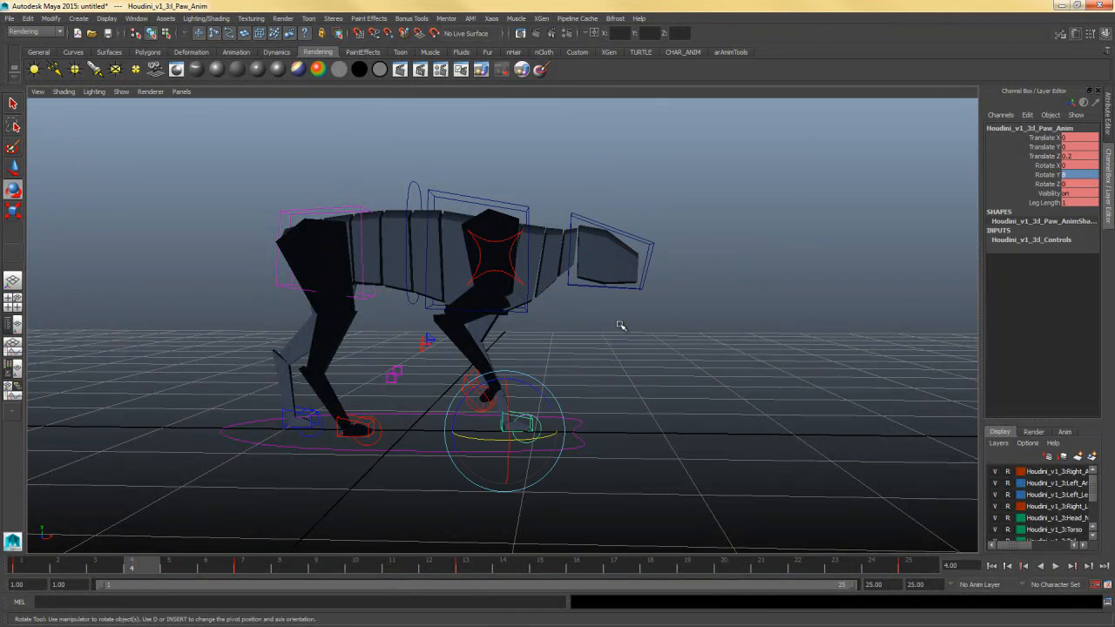
alt+drag(648, 401, 604, 405)
key(w)
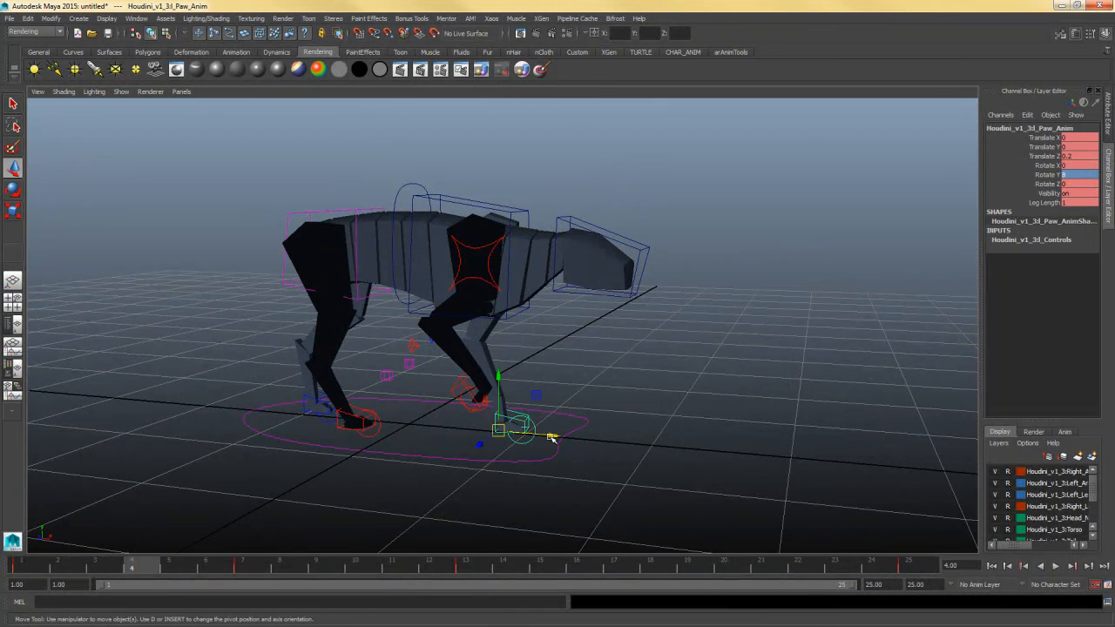
drag(549, 435, 527, 435)
key(s)
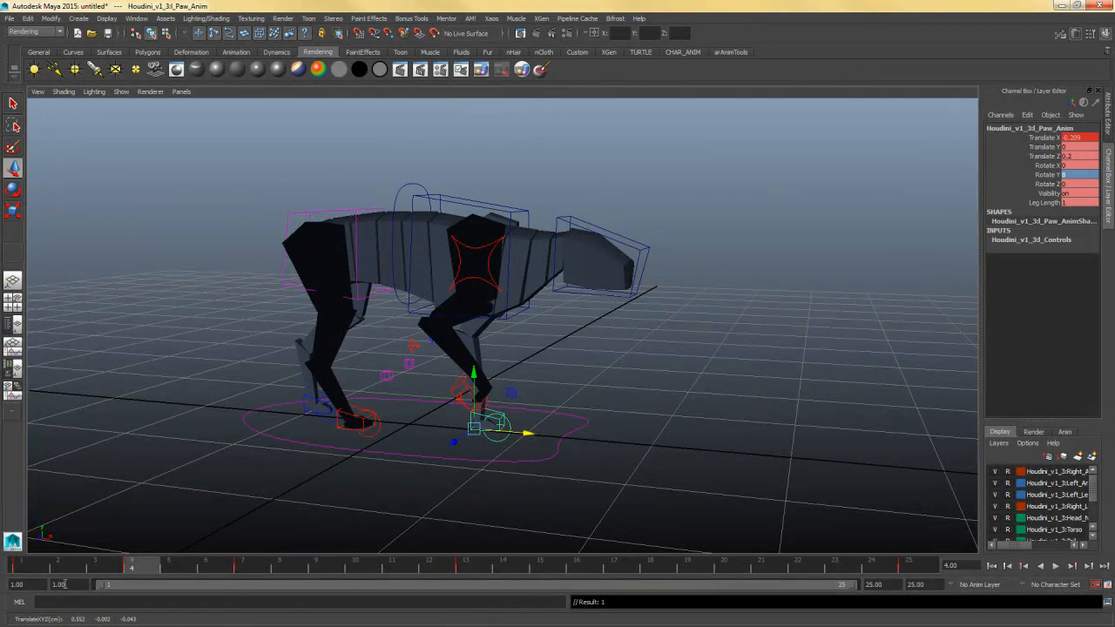
click(247, 566)
click(133, 564)
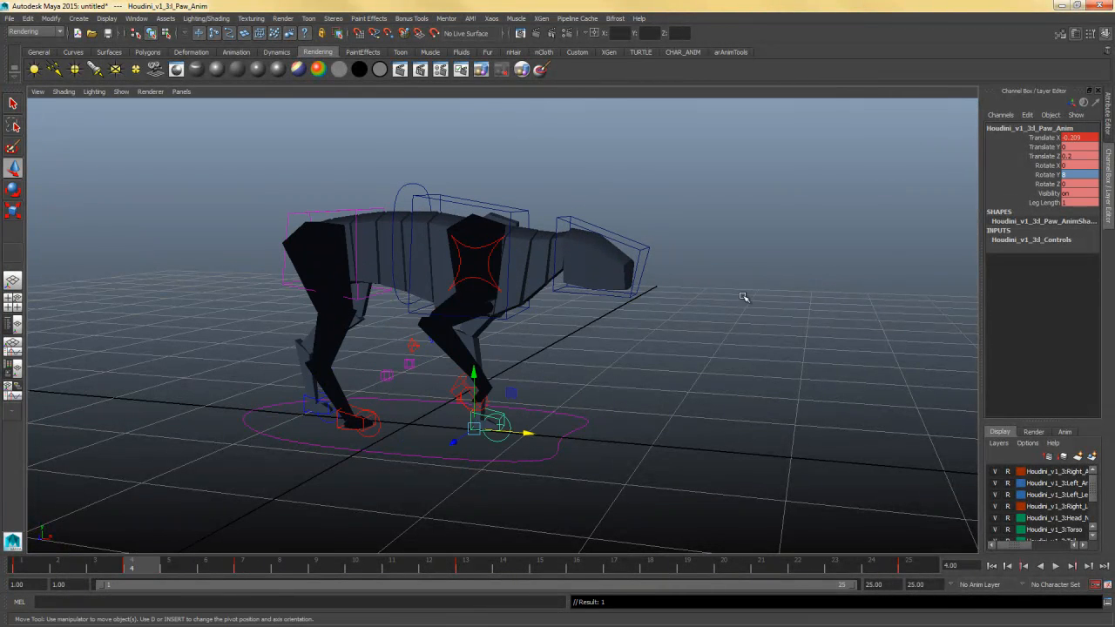
double_click(1078, 138)
text(-0.3)
key(Return)
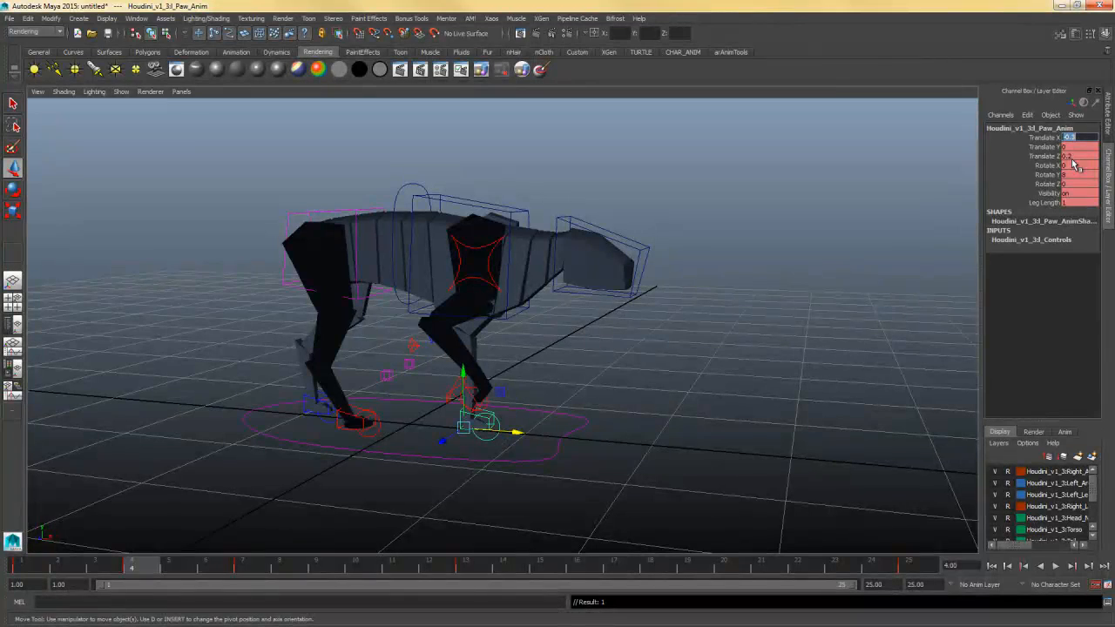
- Inspect the left front paw's Translate Z and Translate X curves in the Graph Editor
alt+drag(651, 396, 515, 407)
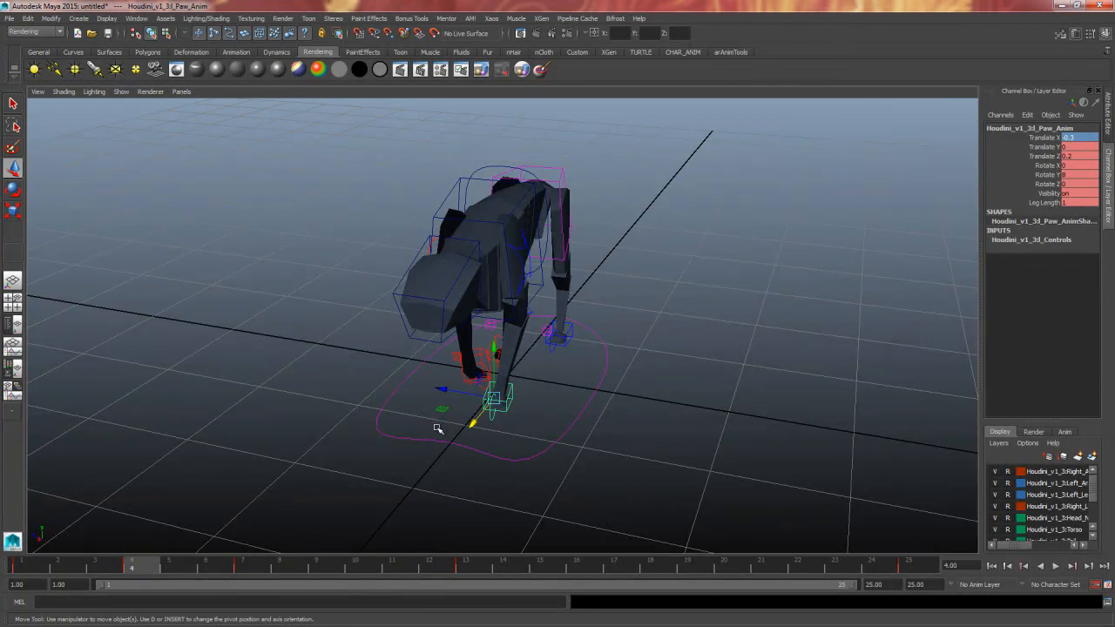
drag(0, 42, 620, 92)
click(303, 204)
key(f)
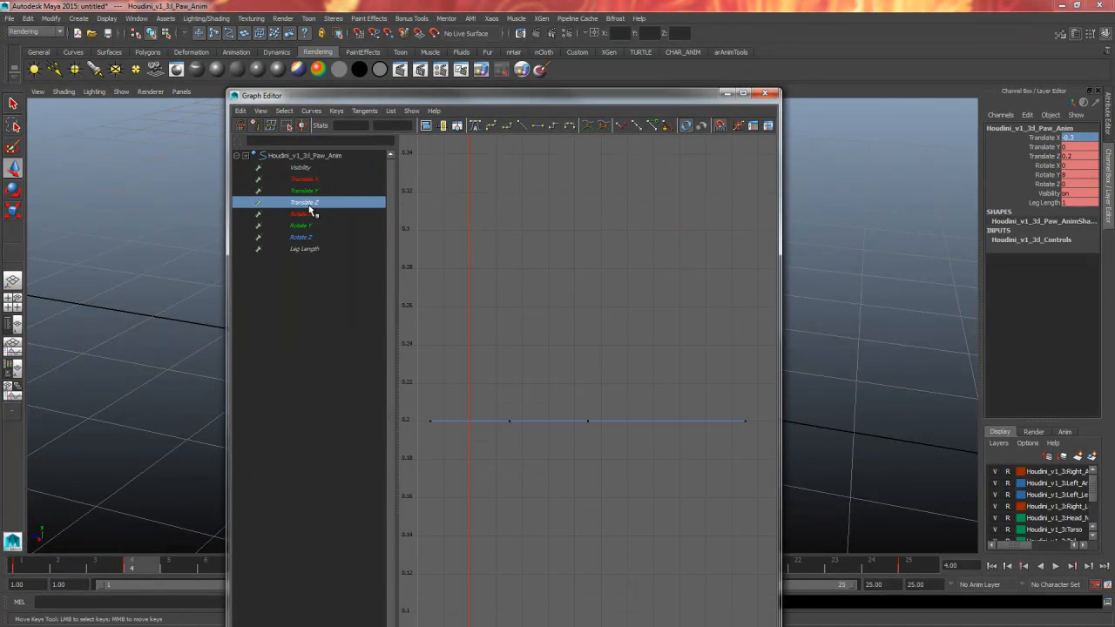
click(305, 179)
key(f)
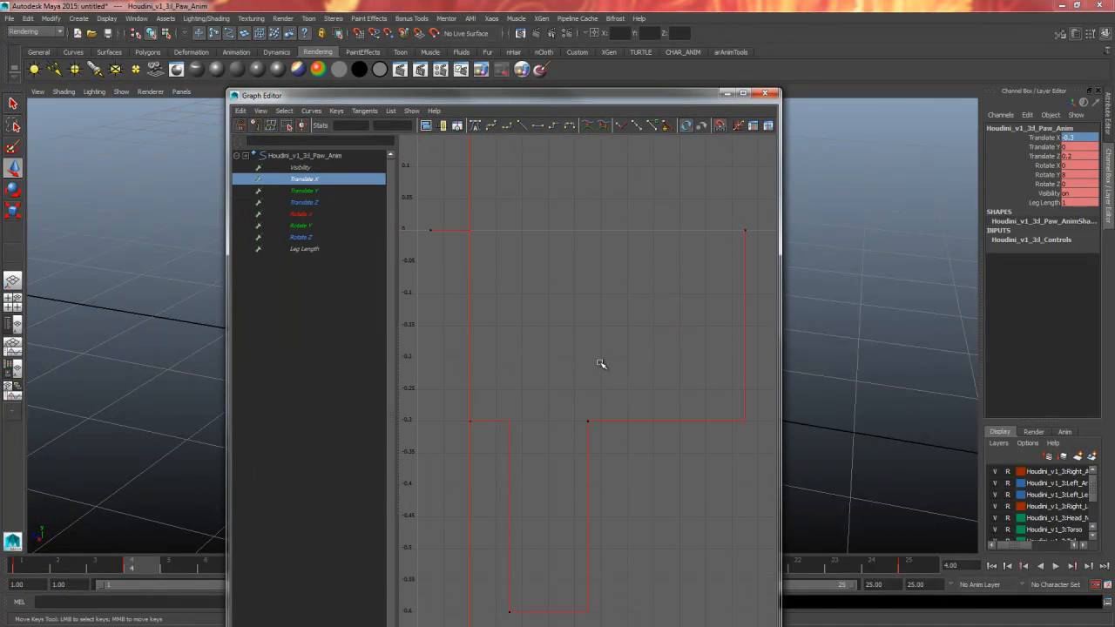
alt+middle_drag(520, 445, 514, 403)
scroll(498, 407, down, 5)
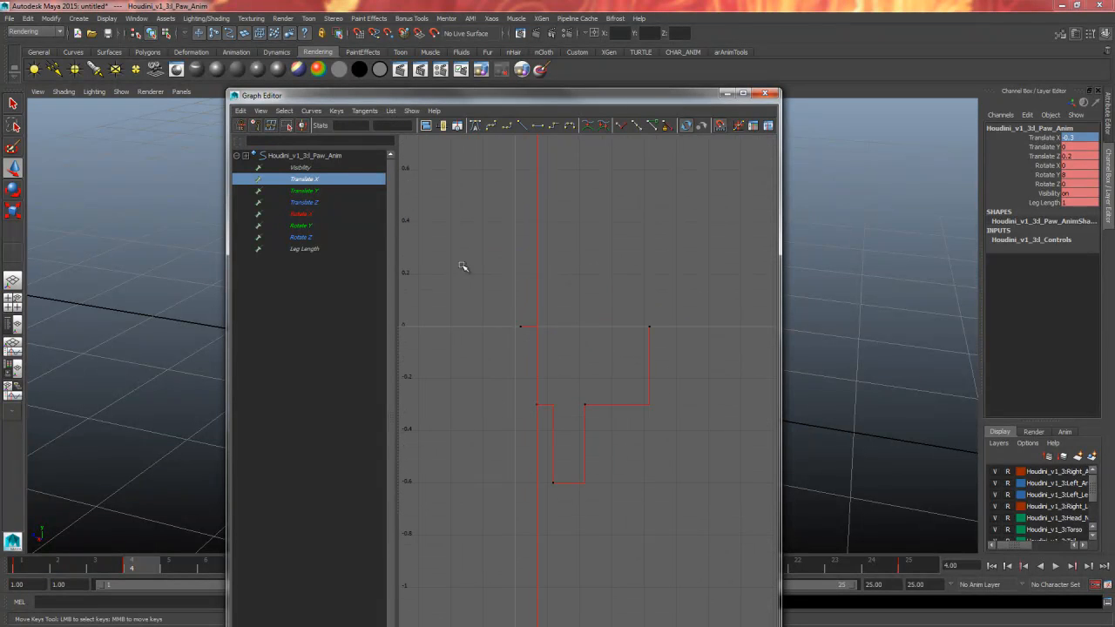
- Try spline tangents on all of the left front paw's Translate X keys, undo them and minimize the Graph Editor
drag(532, 440, 507, 500)
click(491, 126)
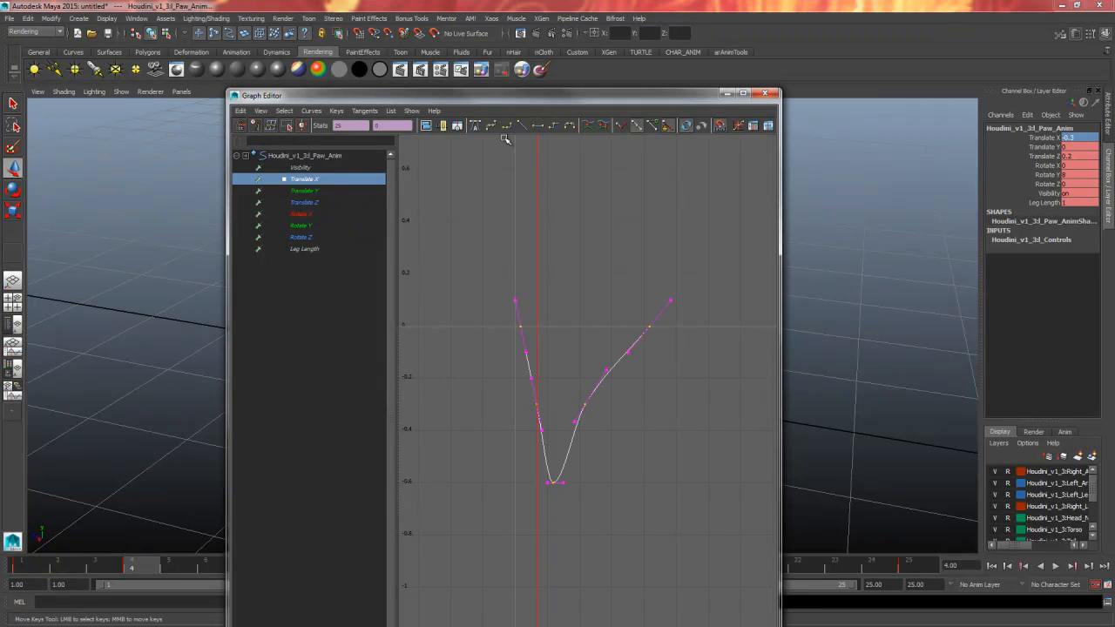
click(431, 244)
click(584, 404)
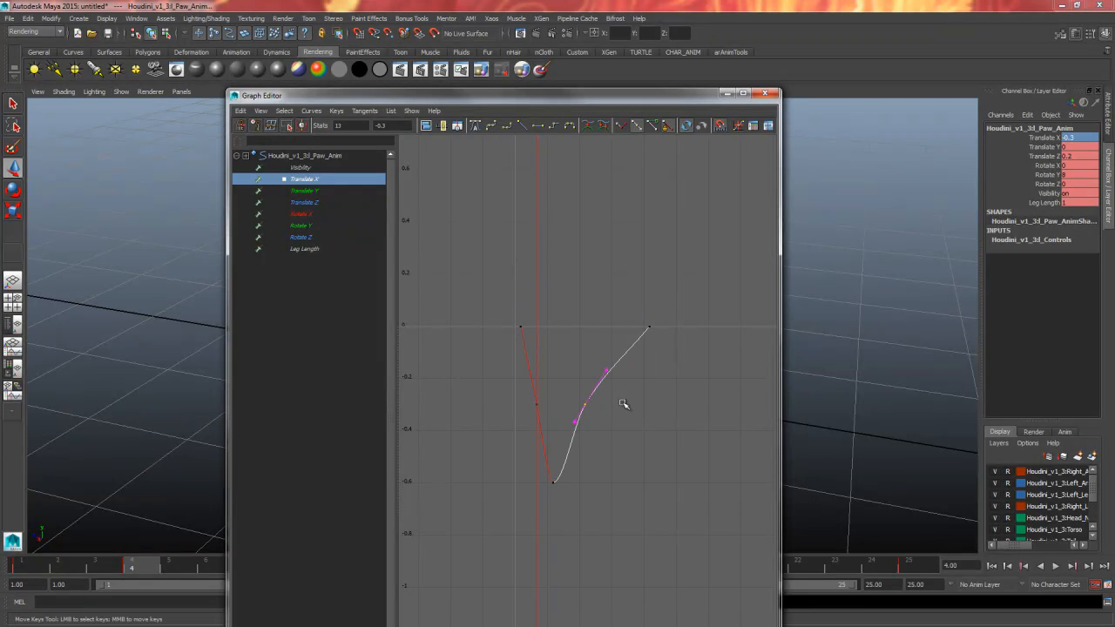
key(ctrl+z)
key(ctrl+z)
key(ctrl+z)
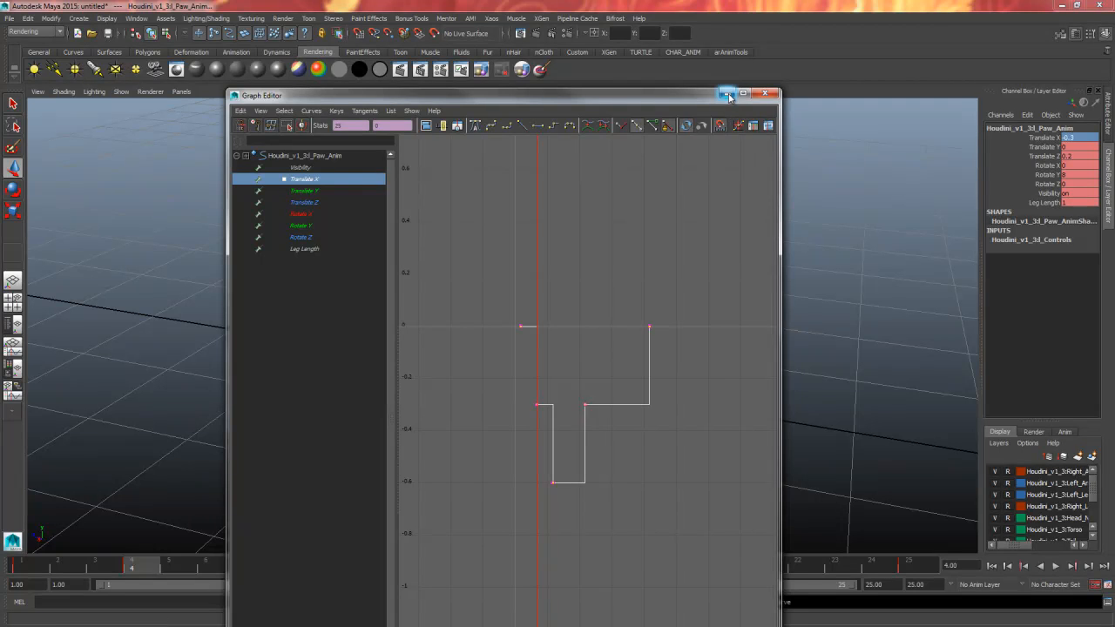
click(727, 92)
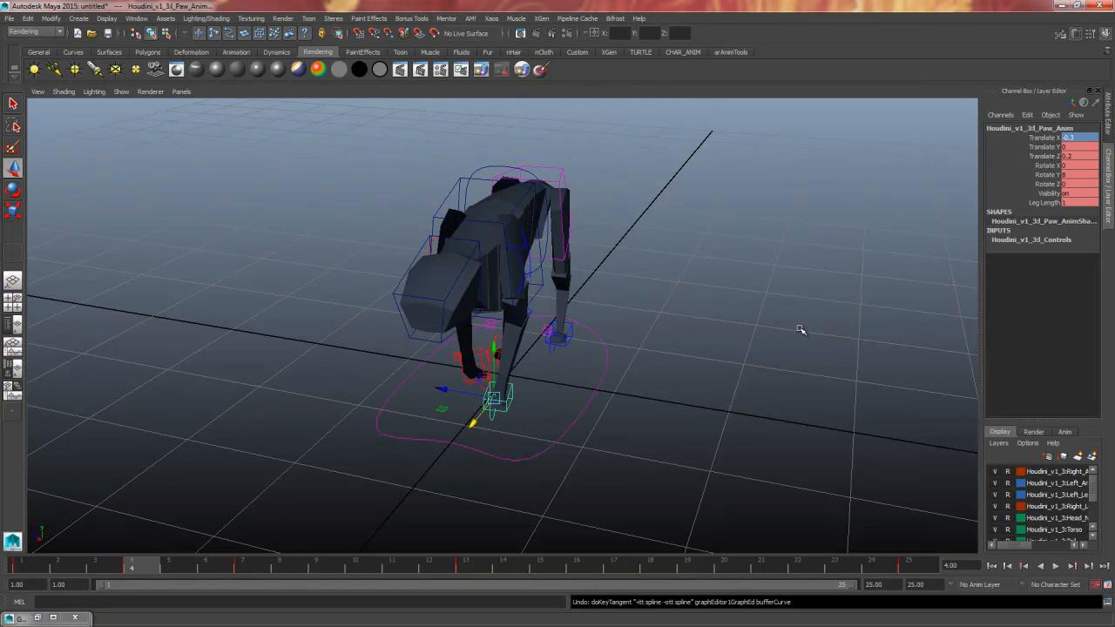
- Examine the left front paw and toe from several angles, comparing frame 1 with frame 4
alt+drag(507, 399, 601, 383)
click(667, 406)
alt+drag(666, 418, 609, 402)
click(523, 425)
alt+drag(524, 427, 538, 441)
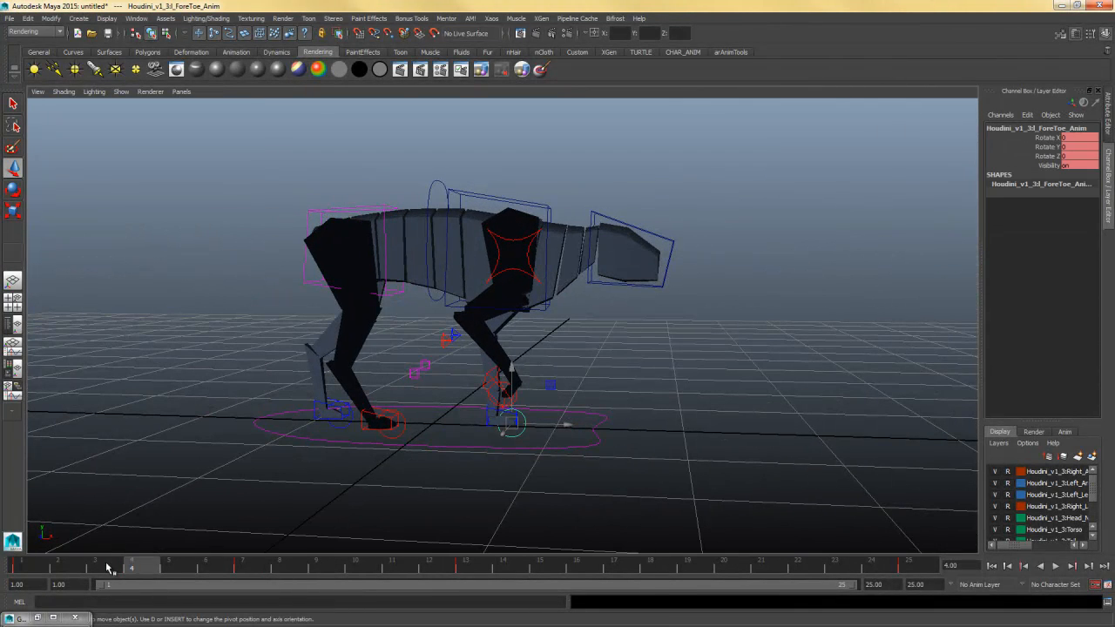
drag(107, 570, 24, 568)
alt+drag(545, 489, 480, 489)
alt+middle_drag(481, 489, 436, 467)
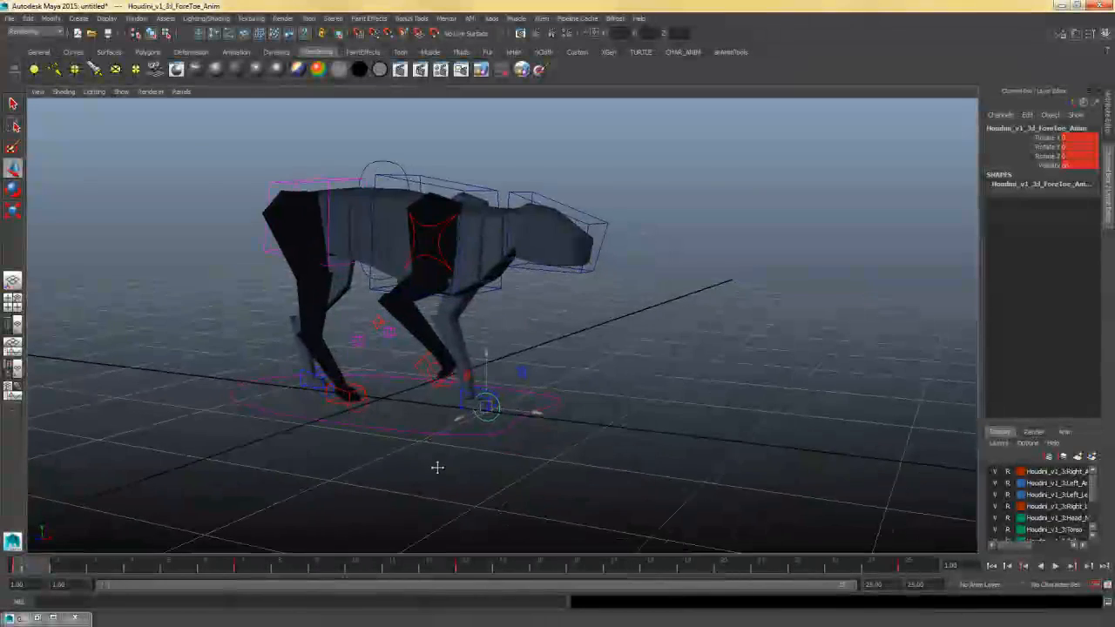
alt+right_drag(435, 467, 627, 475)
click(137, 568)
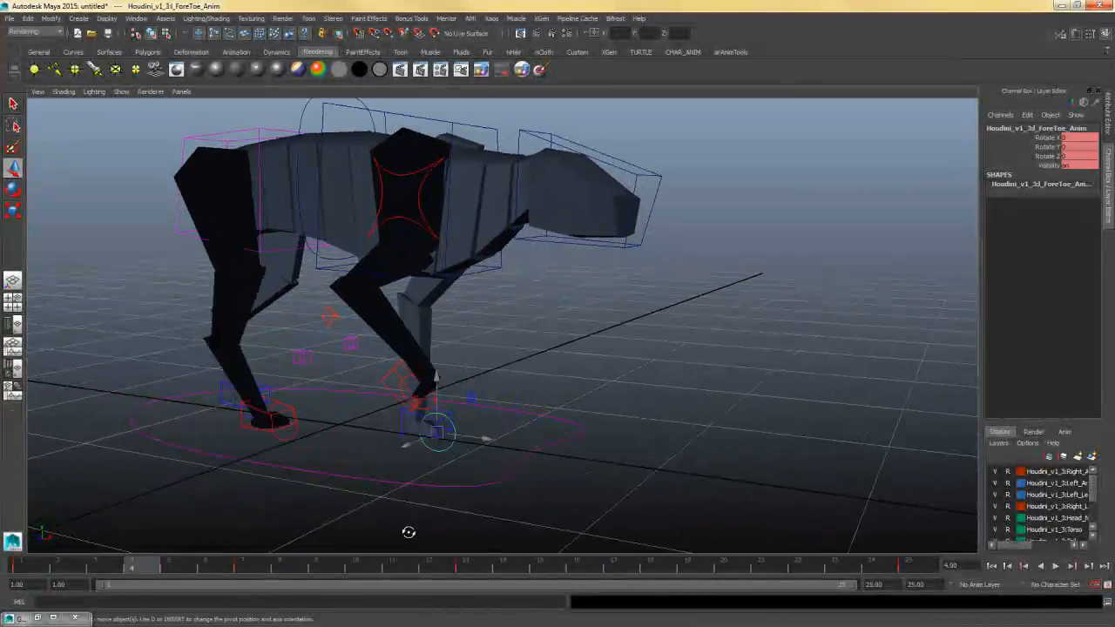
alt+drag(406, 531, 521, 446)
- On frame 4, move the right front paw forward and up to Translate X about -0.15, Y about 0.42, with Rotate Z about -51.7
click(394, 386)
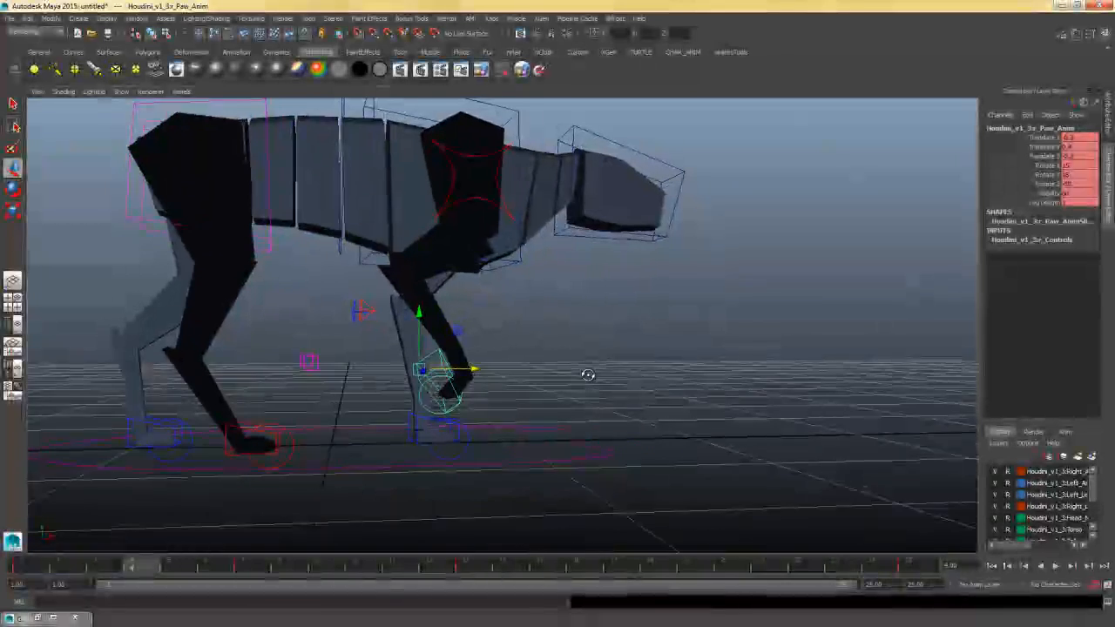
drag(473, 372, 494, 373)
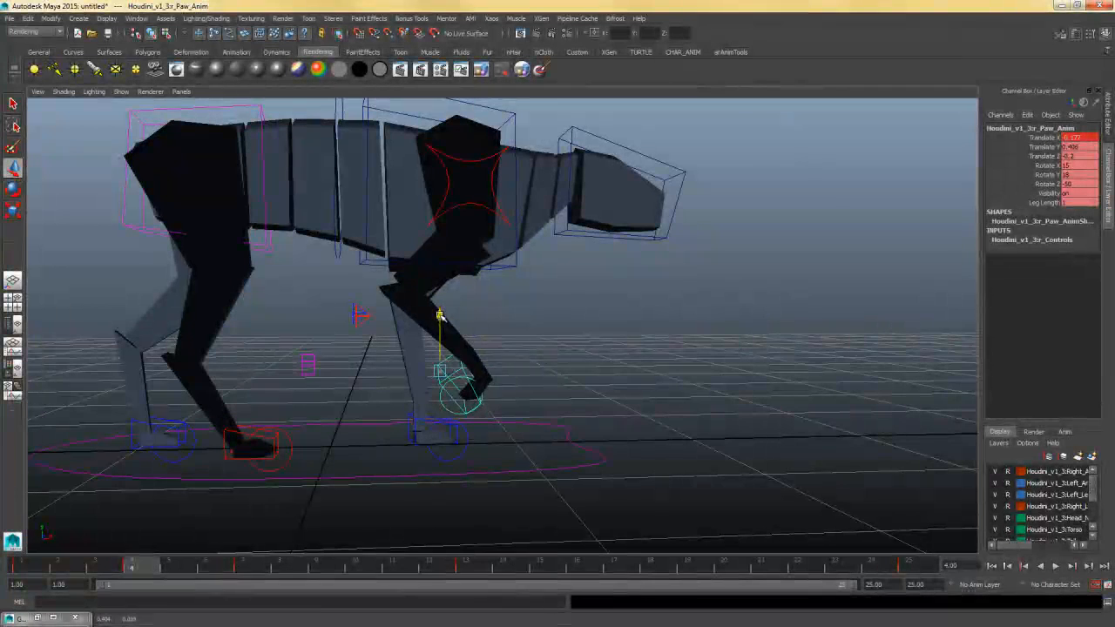
key(e)
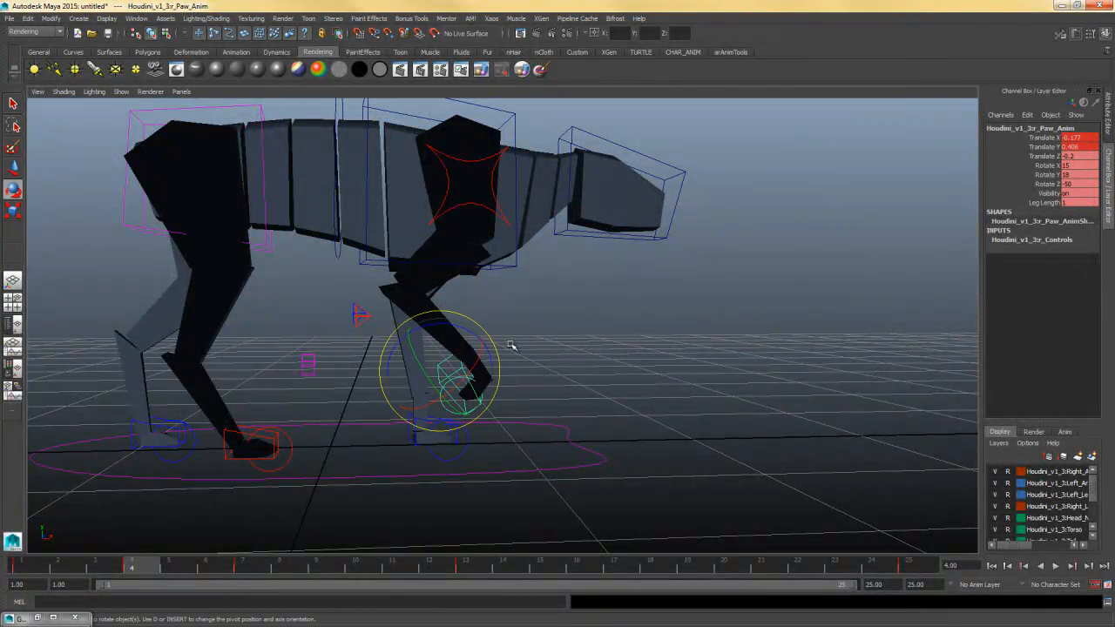
mouse_move(484, 345)
mouse_down()
mouse_move(474, 335)
mouse_move(474, 351)
mouse_up()
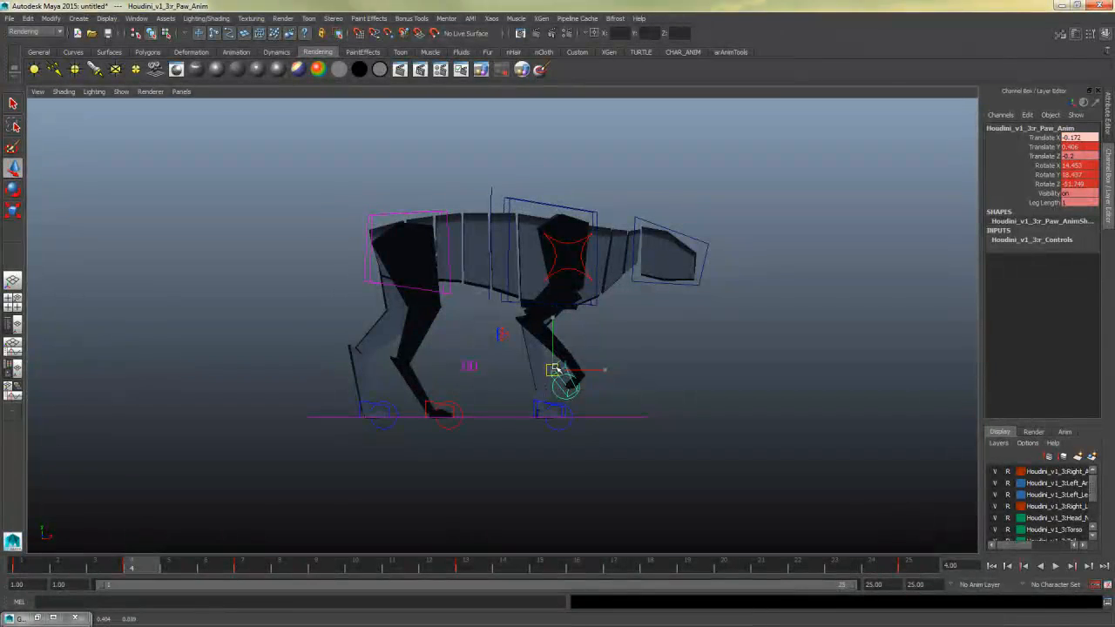
drag(563, 374, 557, 368)
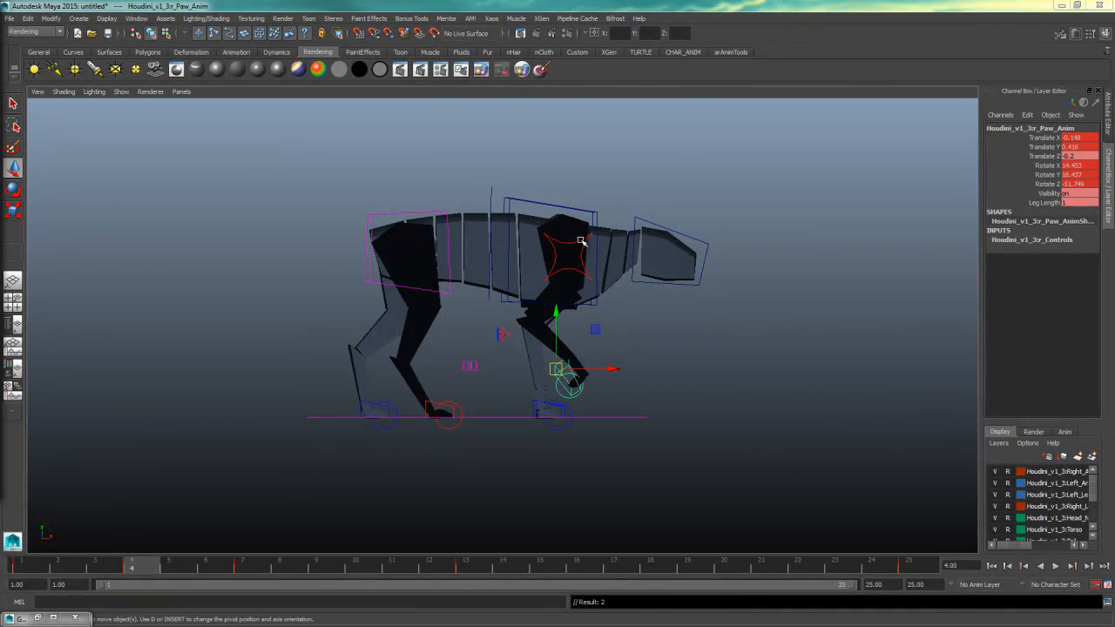
- Raise the right shoulder control by about 0.07 on frame 4 and key its translation
click(581, 240)
click(581, 240)
drag(0, 0, 0, 0)
alt+middle_drag(595, 265, 590, 288)
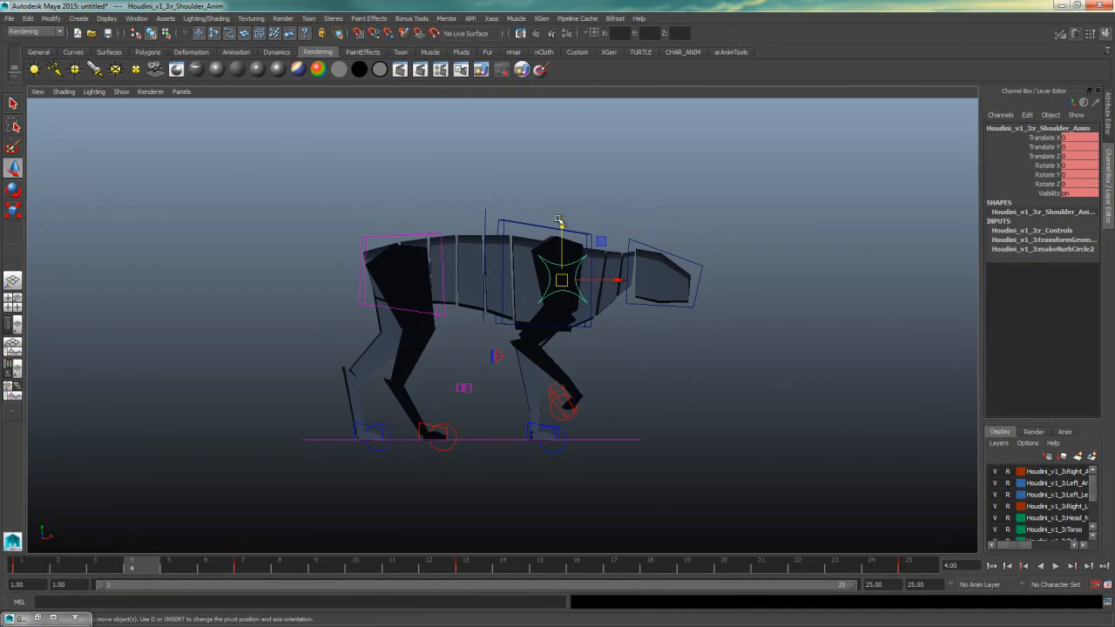
drag(558, 220, 562, 214)
key(shift+w)
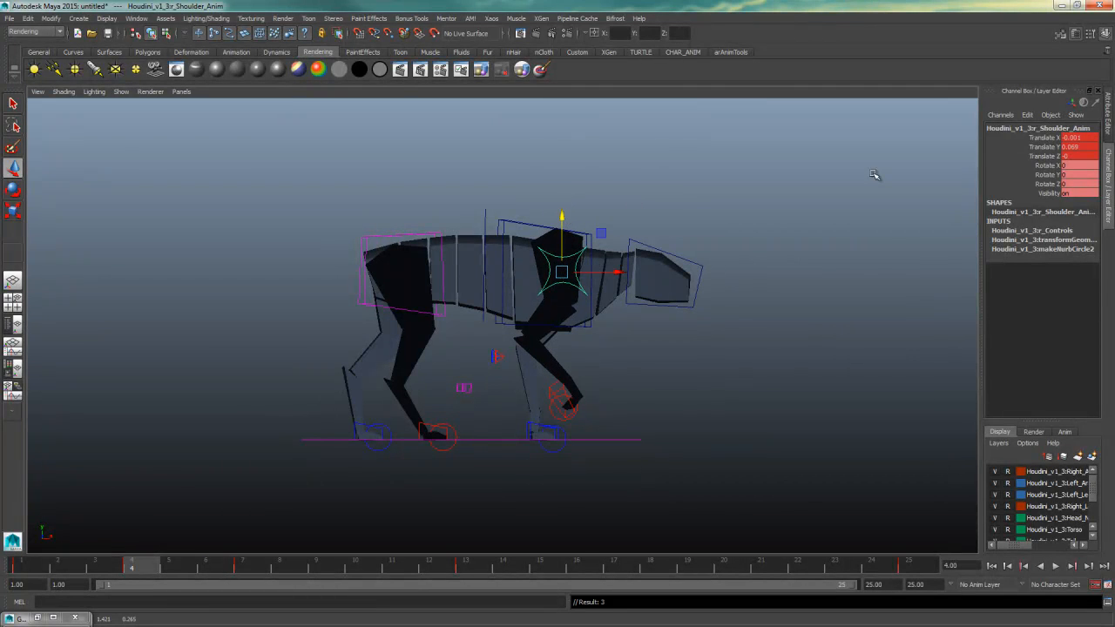
- Set the right shoulder control's Translate X to 0 and Translate Y to 0.06 on frame 4
click(1080, 137)
text(0)
key(Tab)
text(0.06)
key(Return)
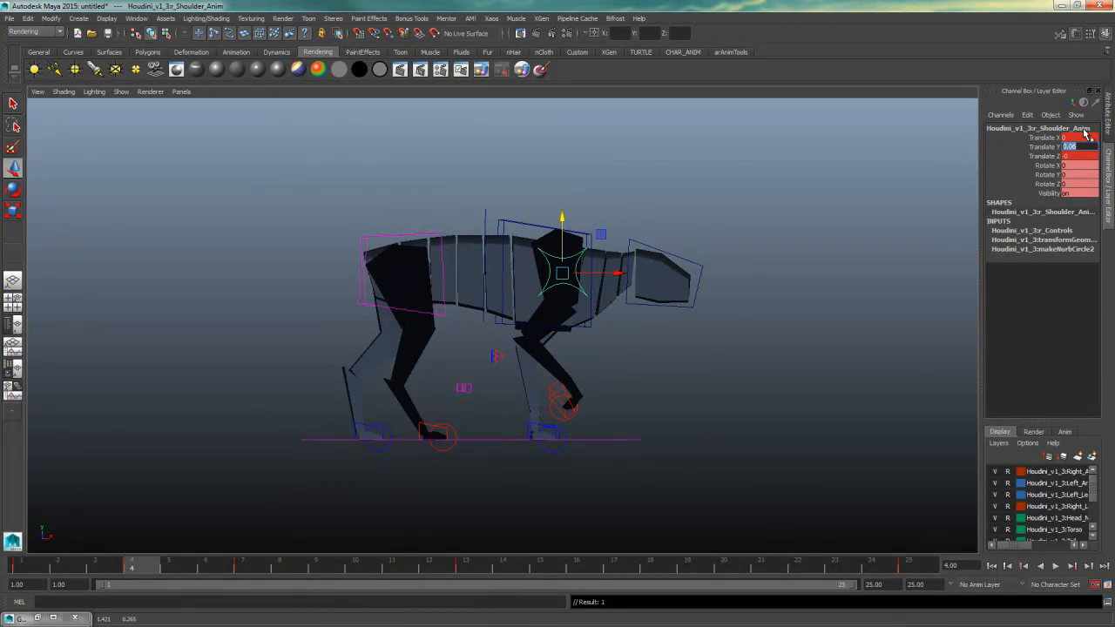
- Scrub and play the walk through frame 10 to review the right shoulder motion, ending on frame 4
drag(50, 566, 101, 565)
mouse_move(135, 568)
mouse_down()
mouse_move(96, 568)
mouse_move(144, 567)
mouse_move(133, 568)
mouse_up()
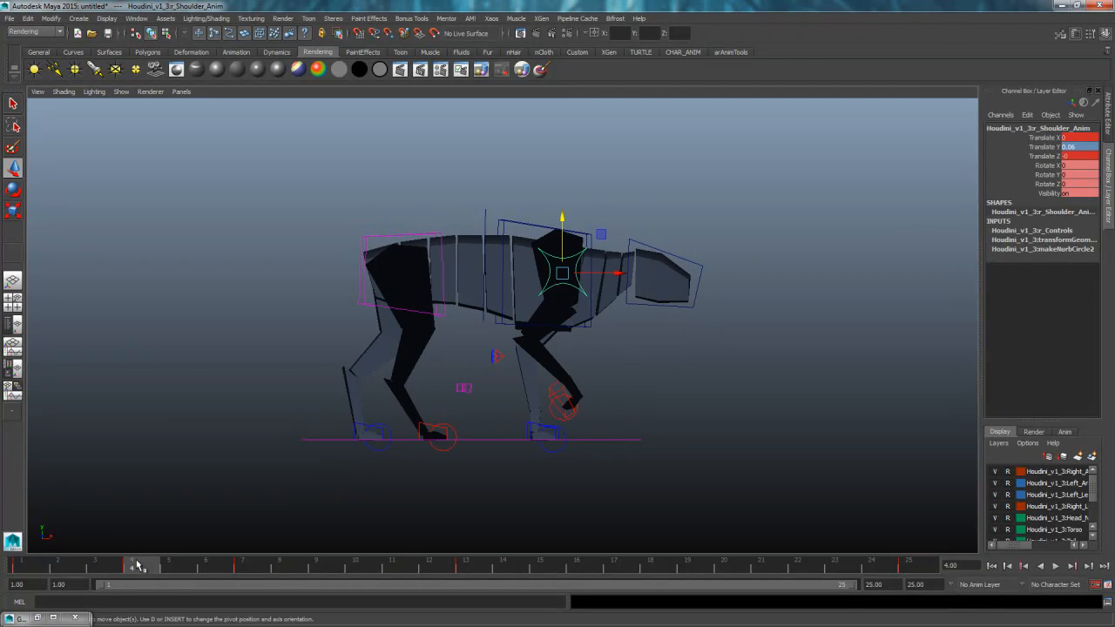
key(alt+v)
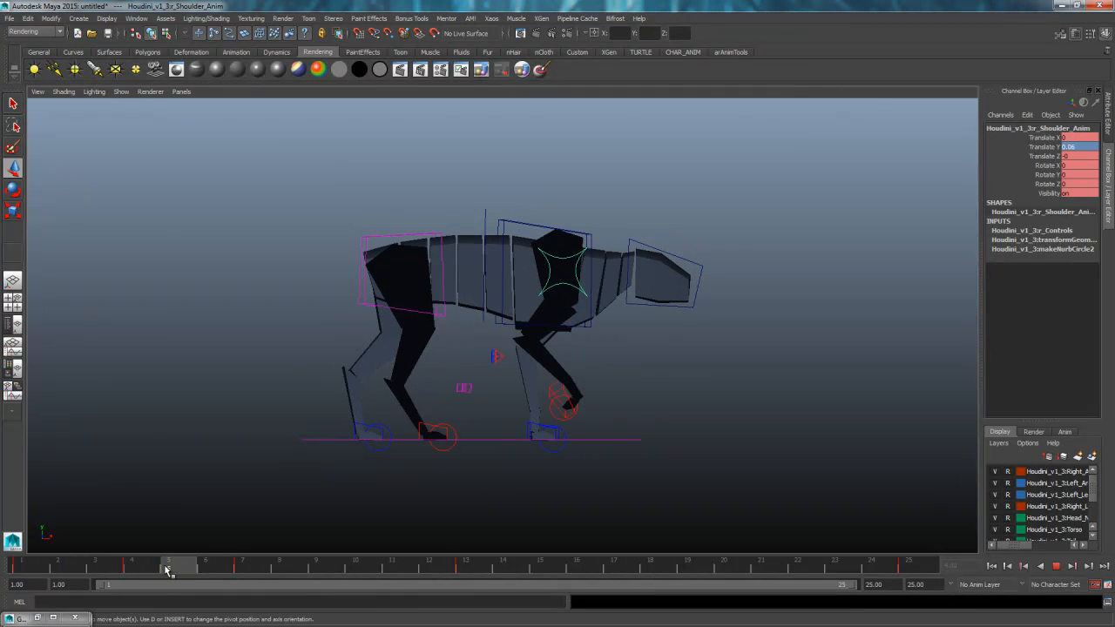
drag(267, 570, 354, 570)
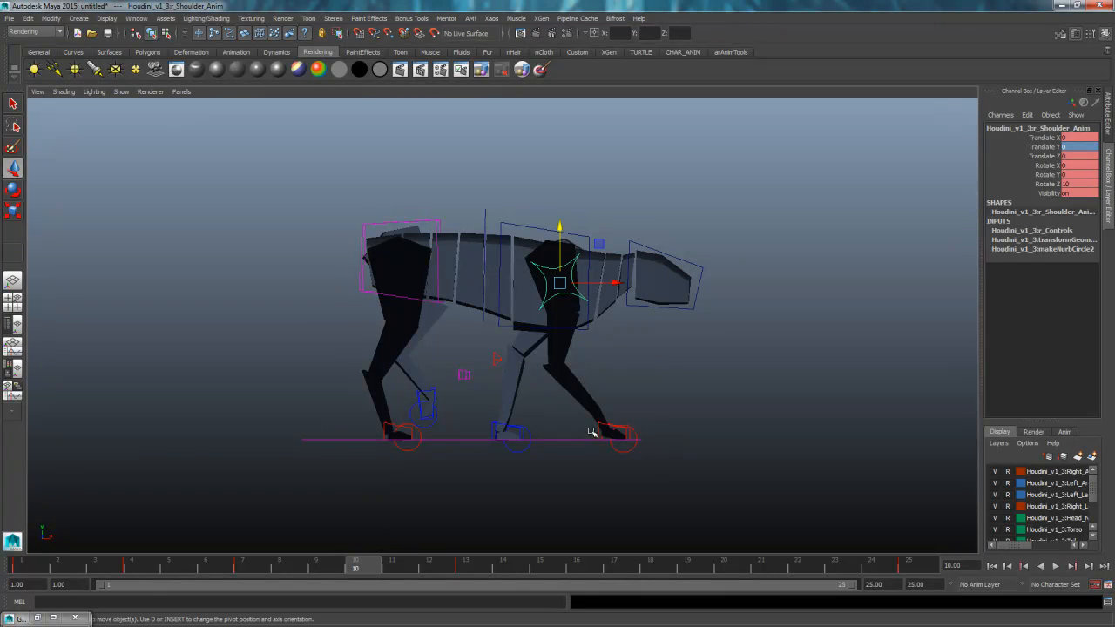
click(129, 568)
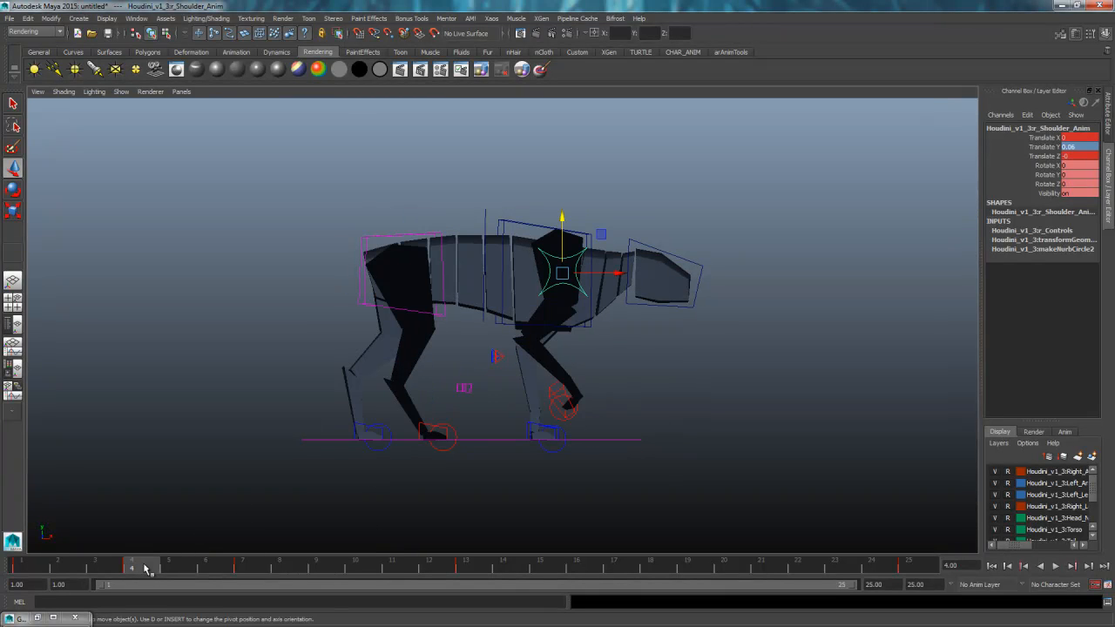
- Key all of the rig's controls on frame 4, and deselect them on frame 10
drag(818, 179, 194, 547)
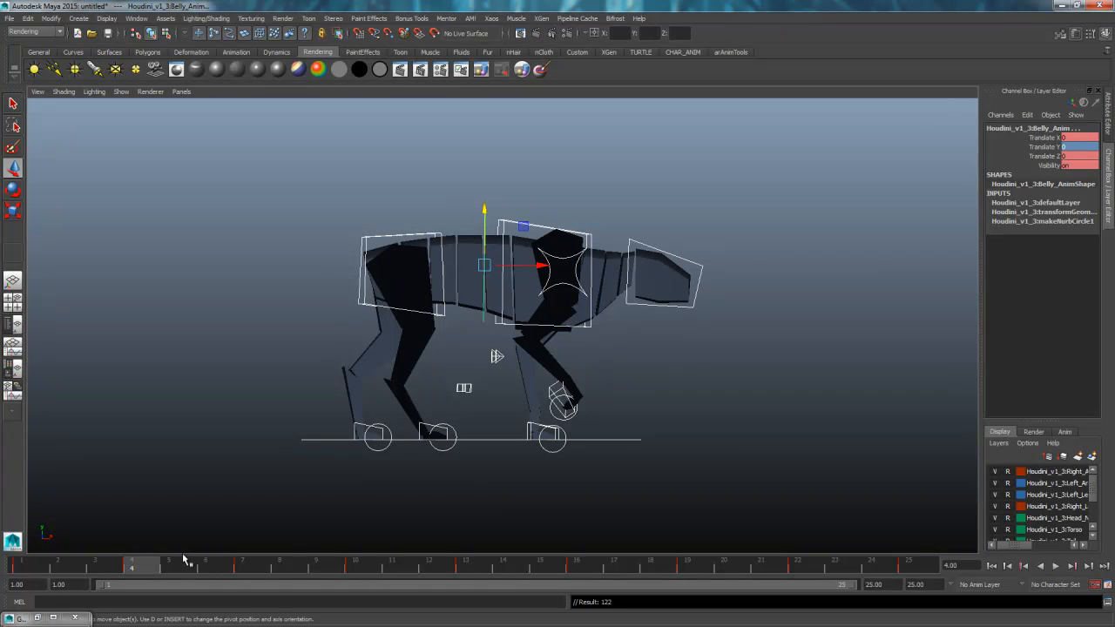
click(356, 570)
click(525, 405)
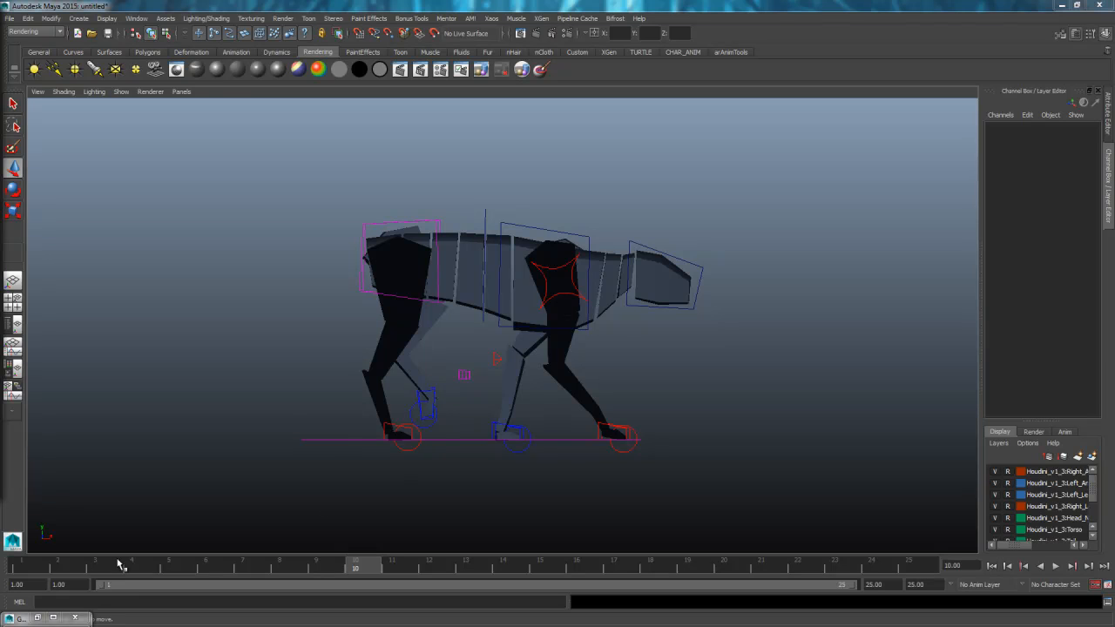
- On frame 10, lower the chest control to a Translate Y of about -0.037
mouse_move(120, 564)
mouse_down()
mouse_move(323, 568)
mouse_move(348, 554)
mouse_up()
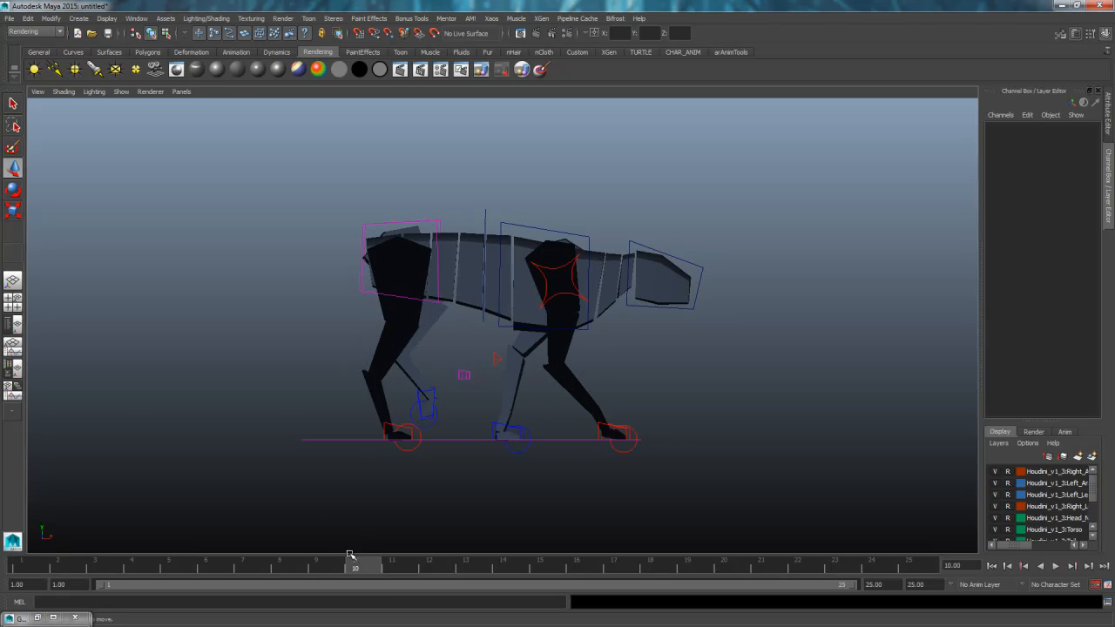
click(533, 228)
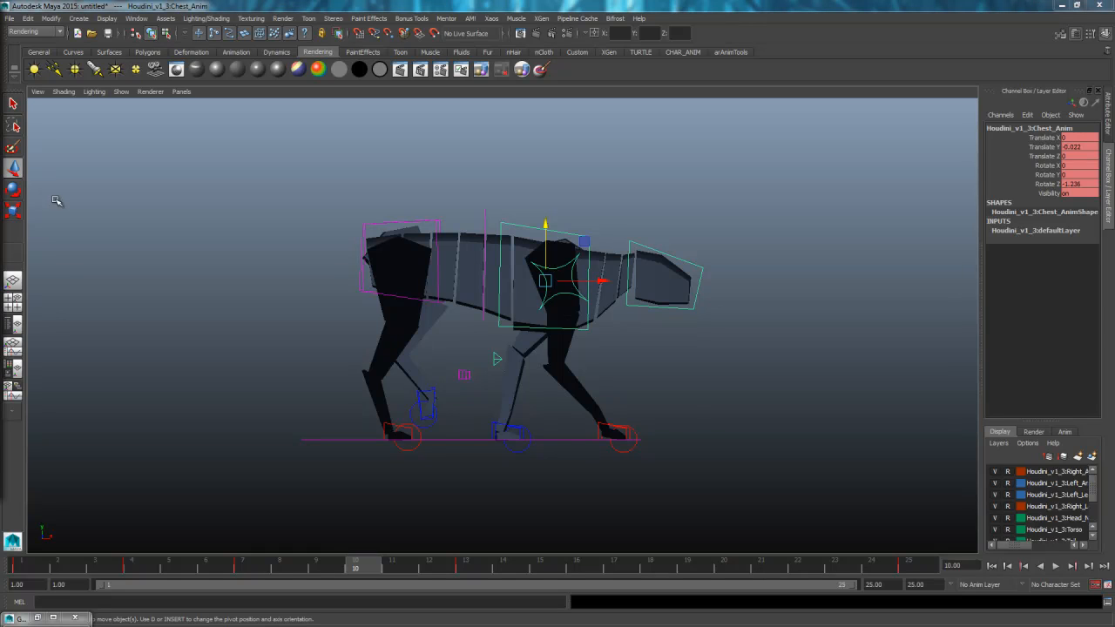
drag(545, 225, 545, 229)
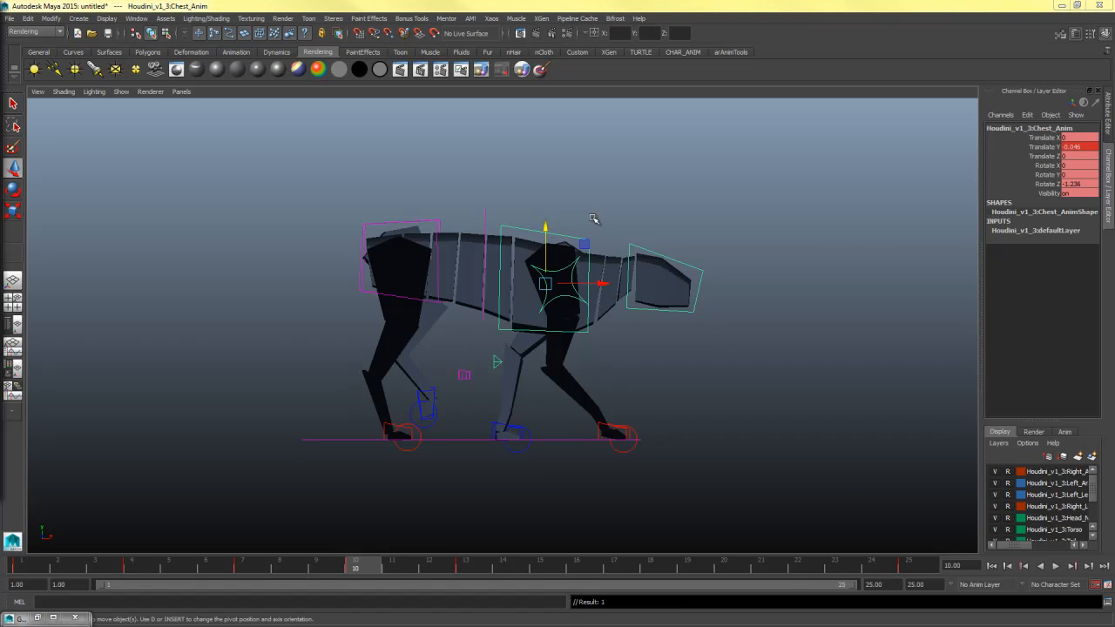
drag(546, 228, 543, 228)
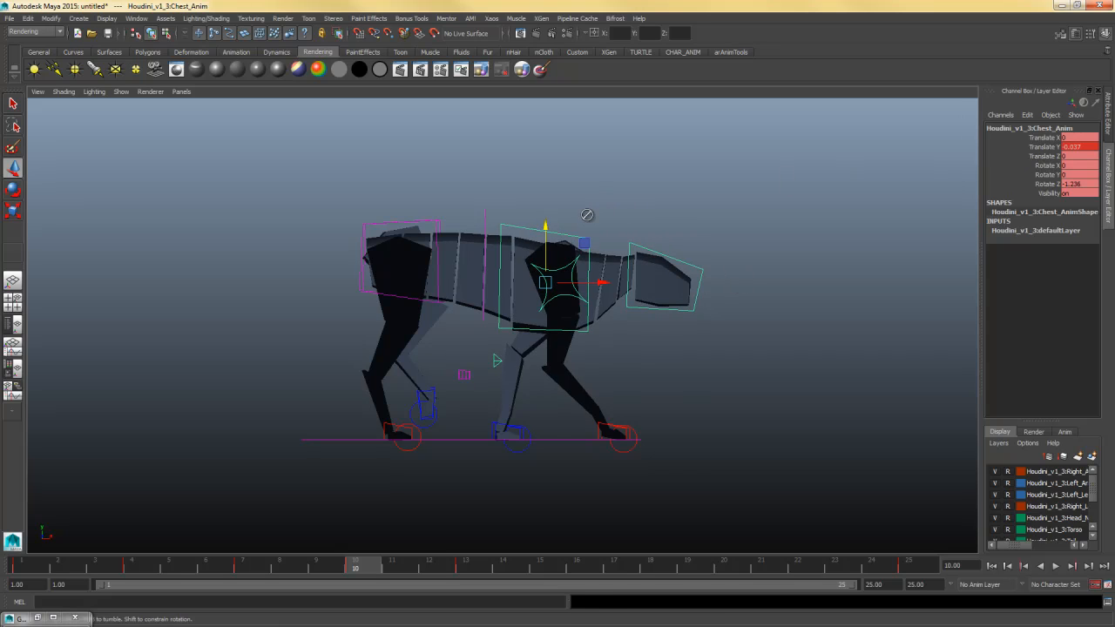
- Try rotating the chest control about Y on frame 10 in the perspective view, and undo the rotation
key(space)
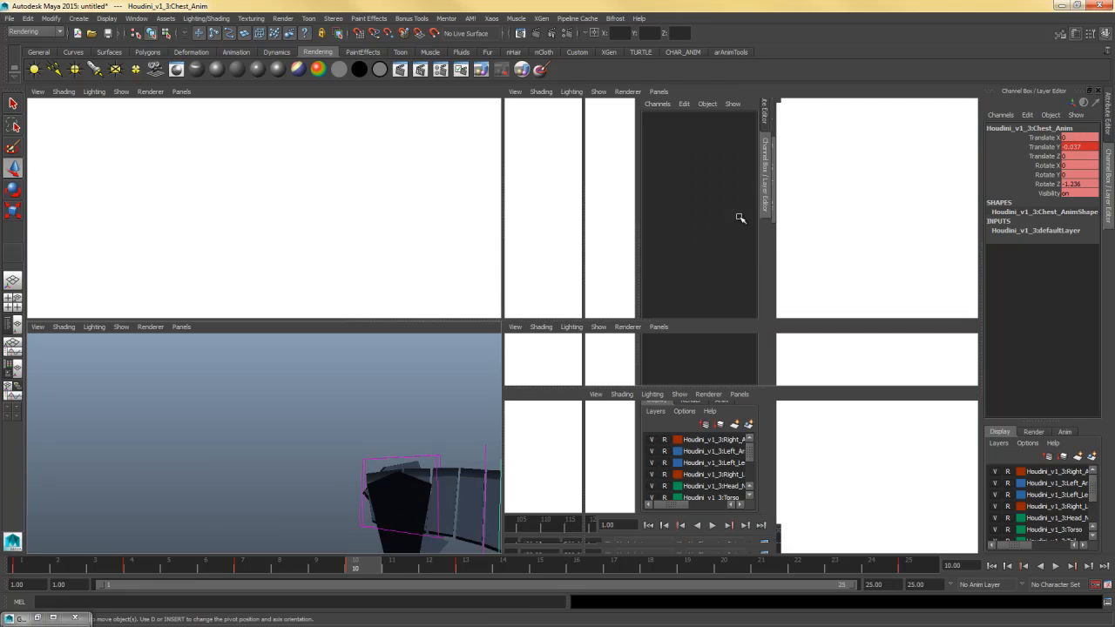
key(space)
alt+drag(754, 229, 679, 277)
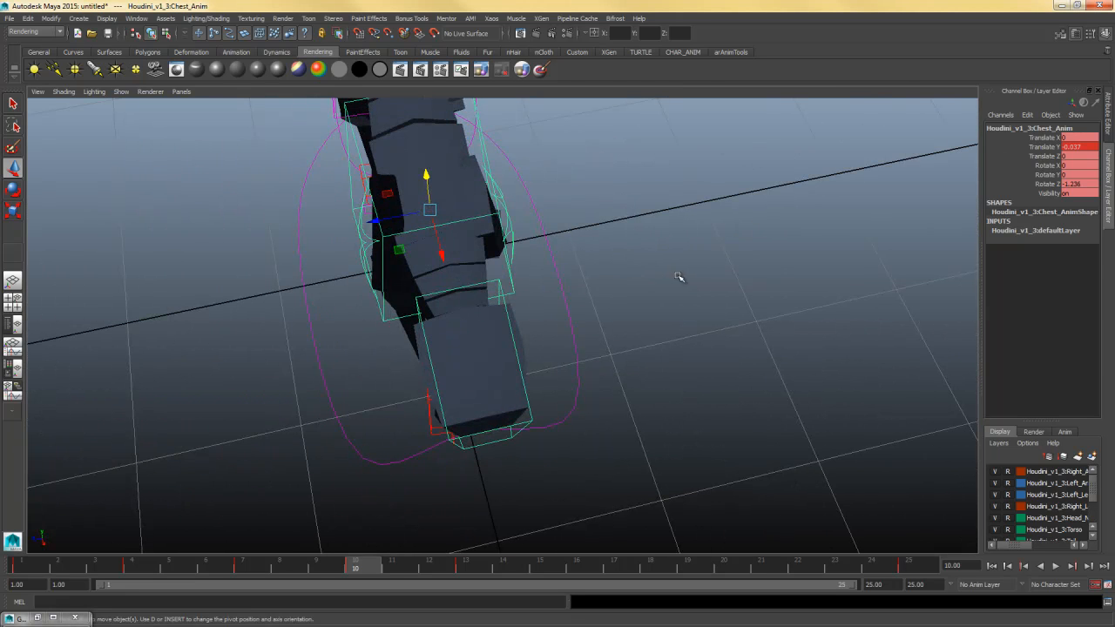
alt+middle_drag(605, 285, 656, 297)
key(e)
alt+right_drag(657, 297, 603, 300)
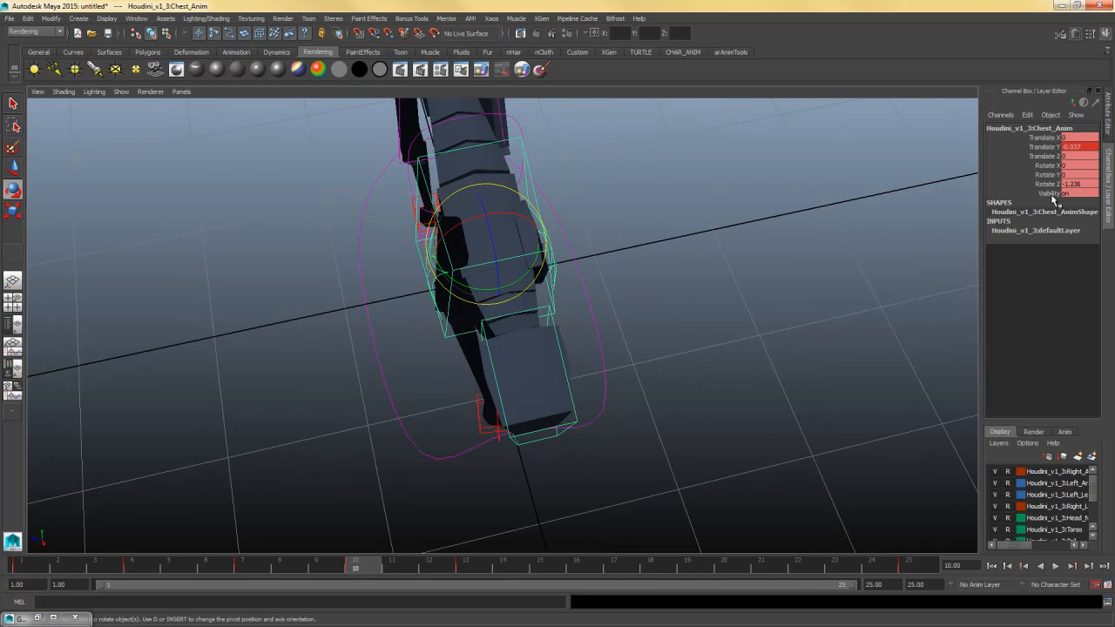
alt+drag(585, 291, 620, 294)
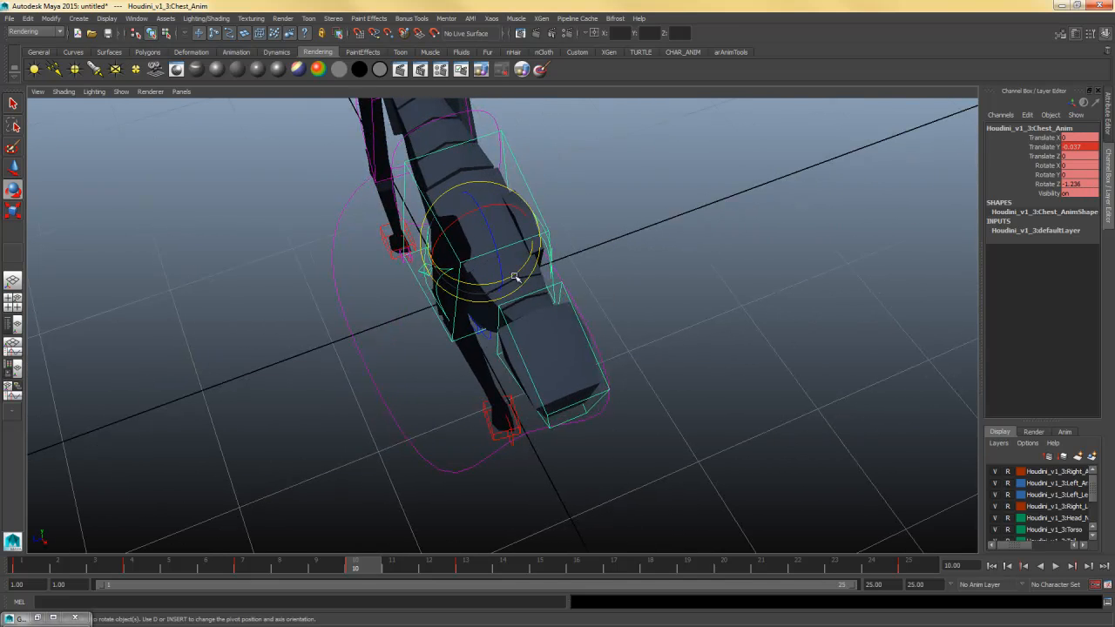
drag(517, 274, 512, 275)
key(ctrl+z)
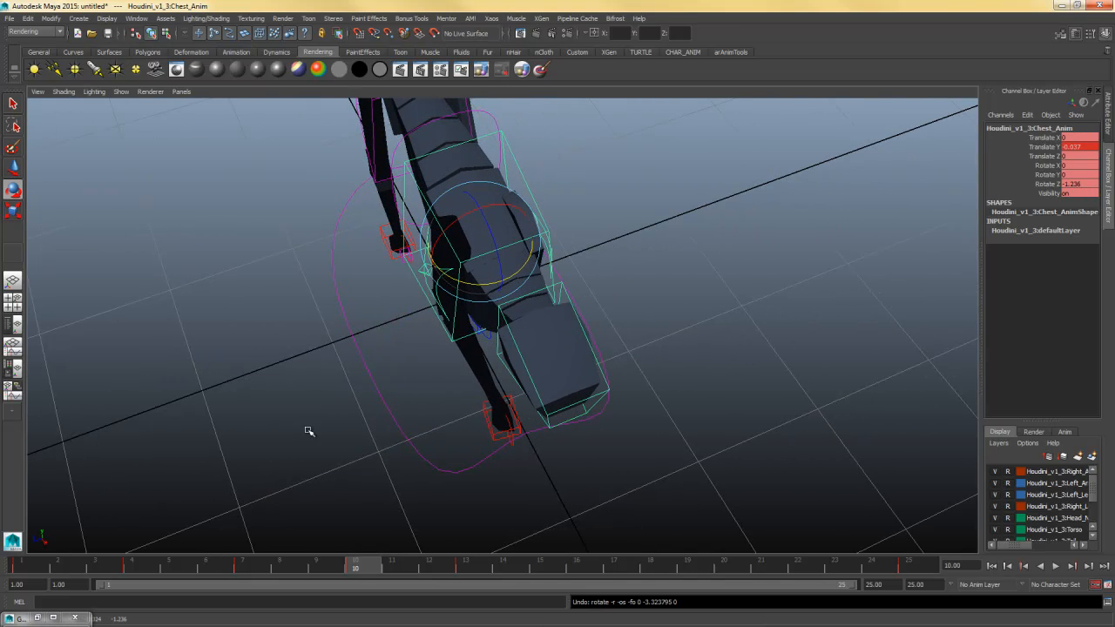
- Rotate the chest control on frame 7 and set its Rotate Y to 4
click(248, 562)
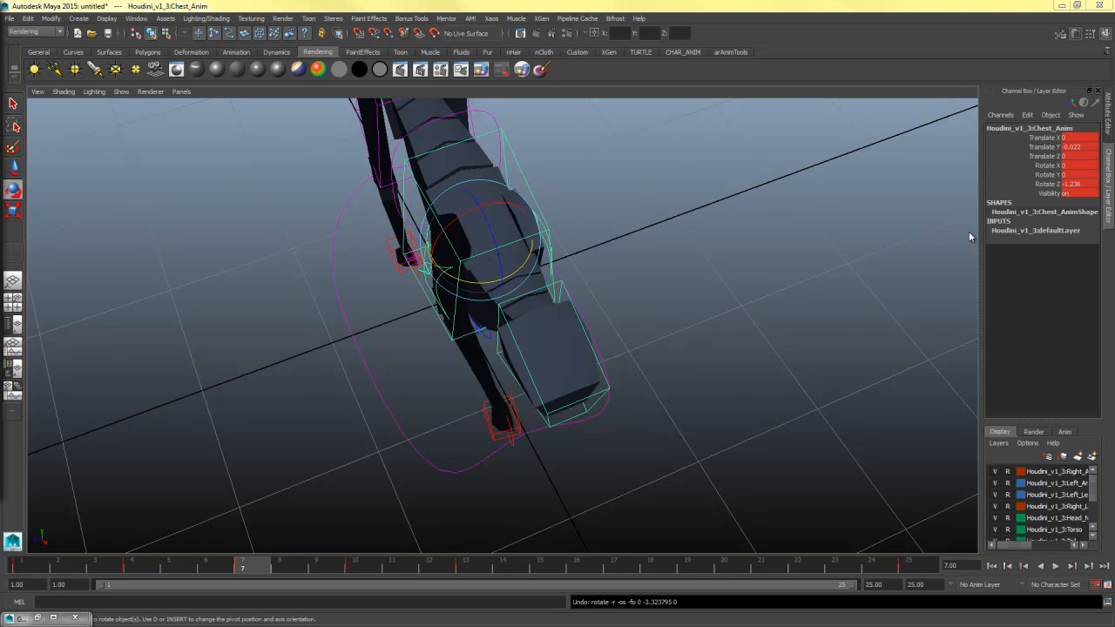
mouse_move(517, 271)
mouse_down()
mouse_move(512, 261)
mouse_move(519, 273)
mouse_up()
double_click(1070, 174)
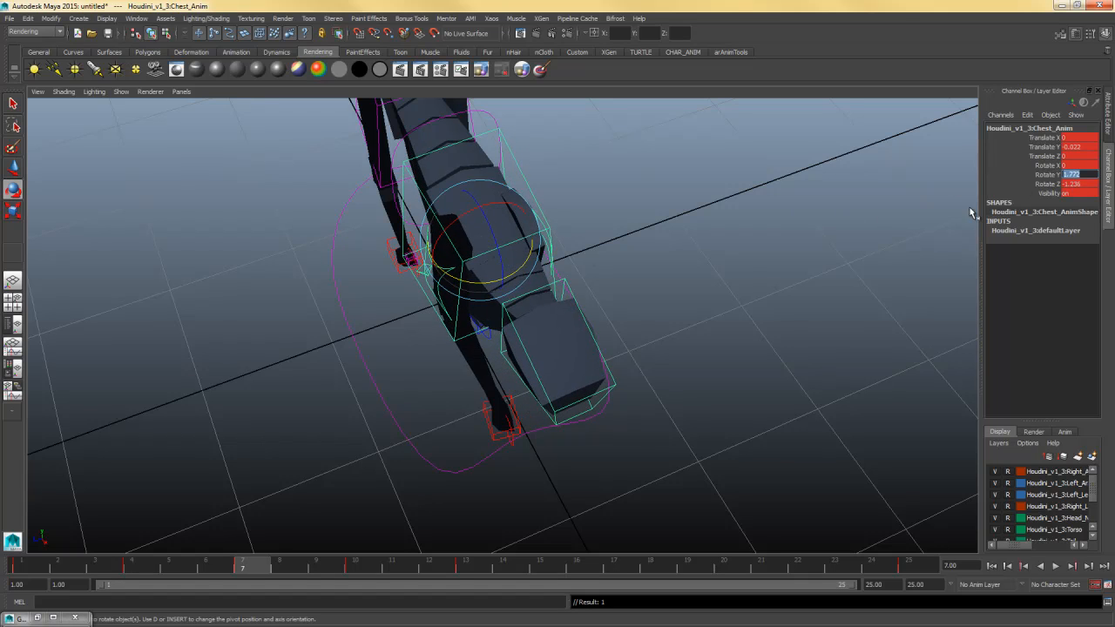
text(4)
key(Return)
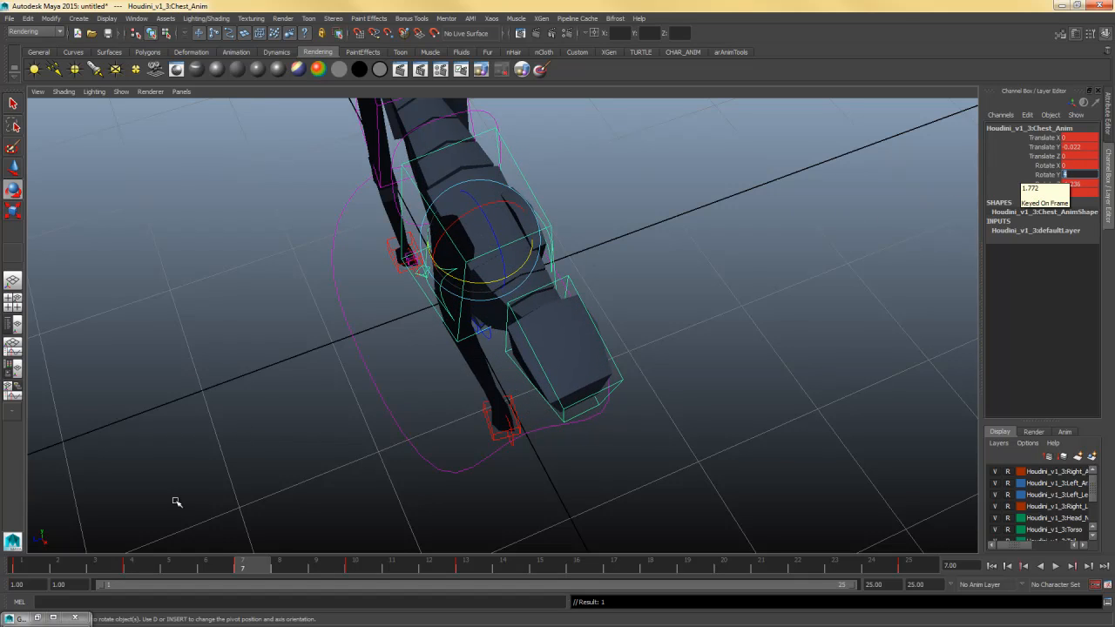
- Compare the chest's rotation on frame 4 with frame 7, and set Rotate Y to 5 on frame 7
click(141, 568)
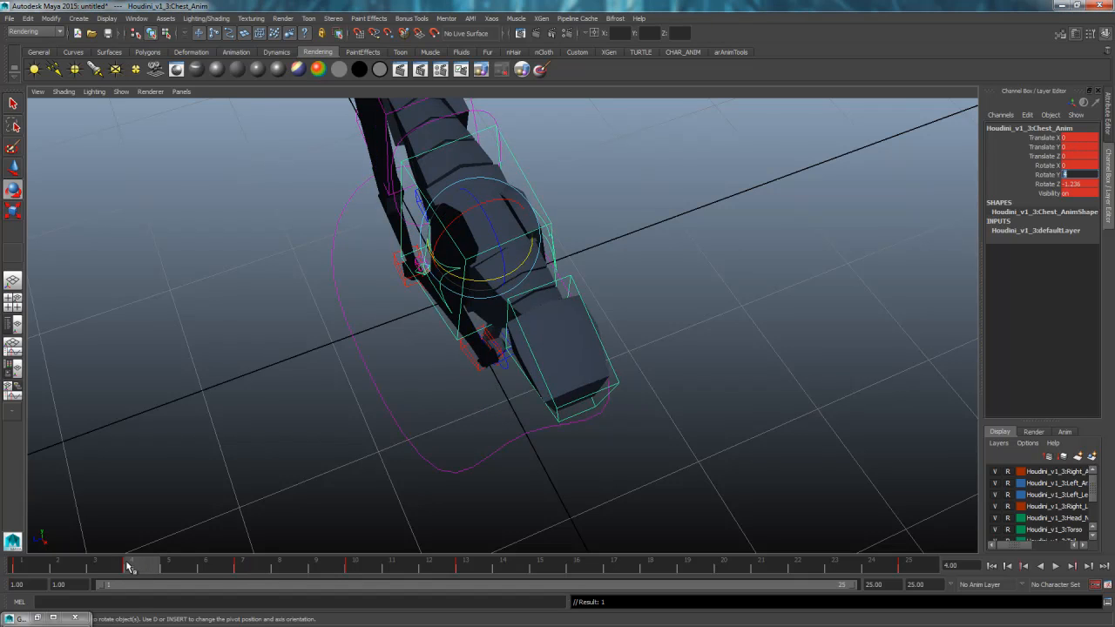
mouse_move(128, 567)
mouse_down()
mouse_move(107, 568)
mouse_move(121, 568)
mouse_up()
click(129, 568)
click(244, 568)
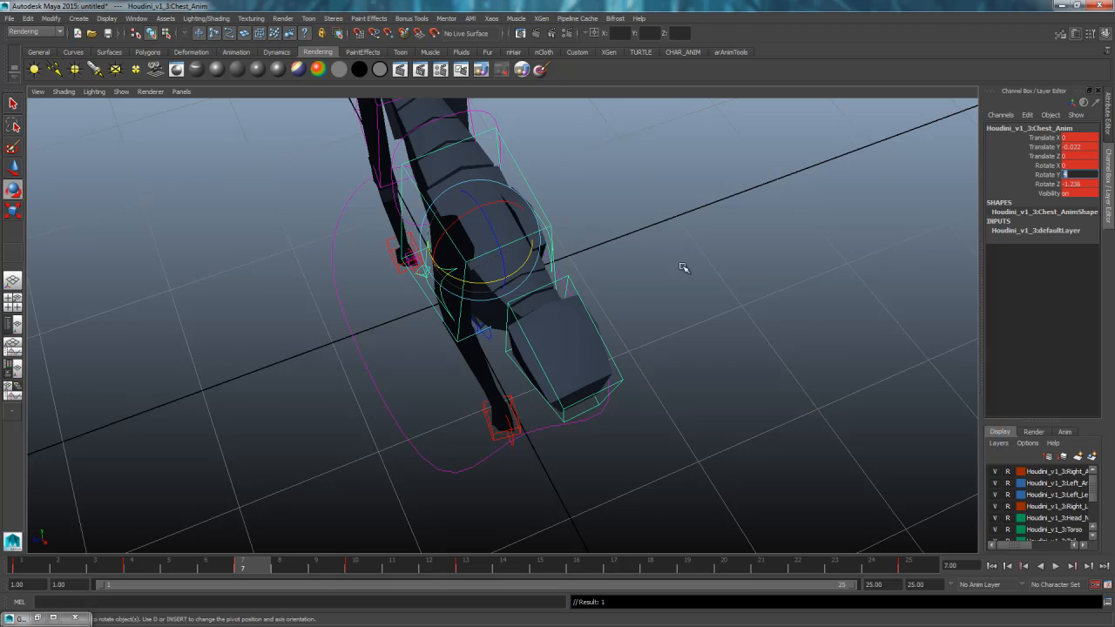
text(5)
key(Return)
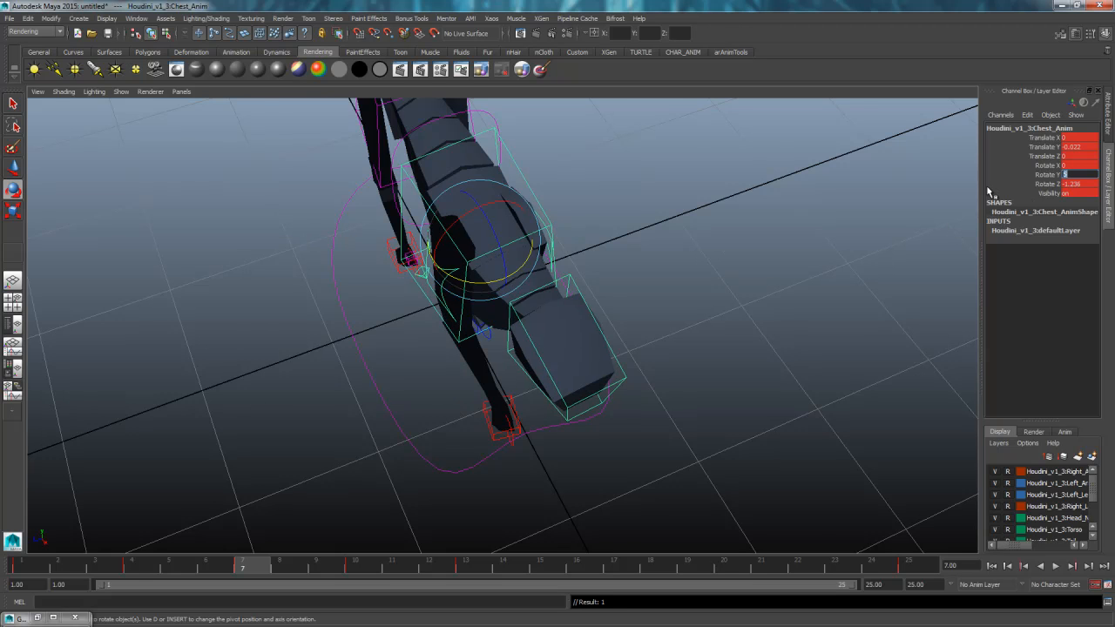
- Compare the chest on frames 7 and 10, and set its Rotate Y to 2.5 on frame 10
alt+drag(610, 362, 622, 315)
click(364, 567)
alt+drag(701, 375, 751, 378)
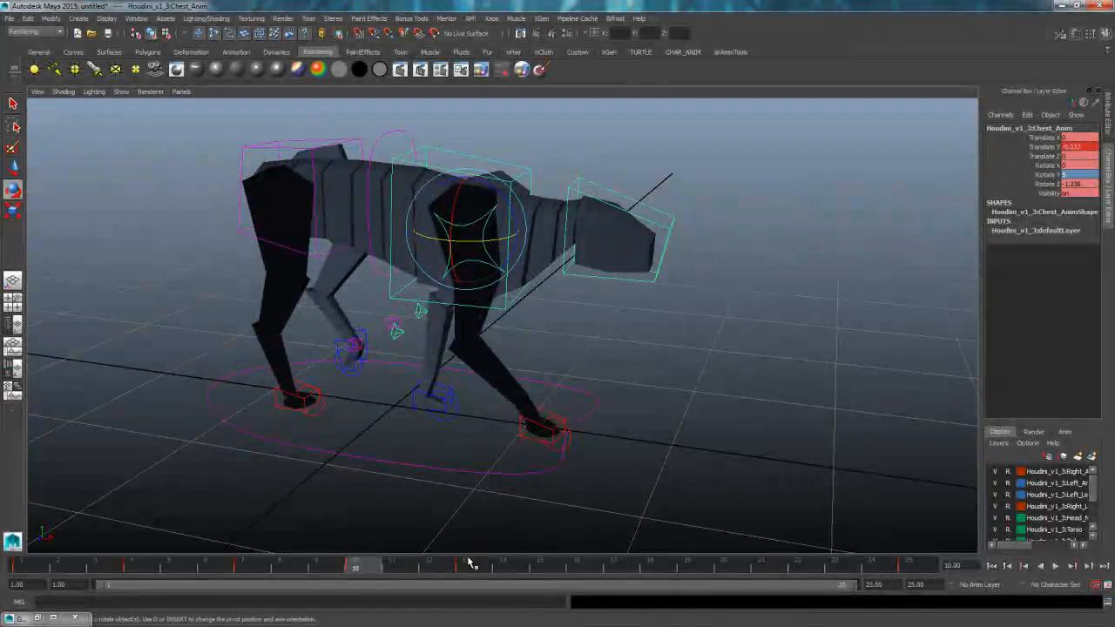
click(246, 571)
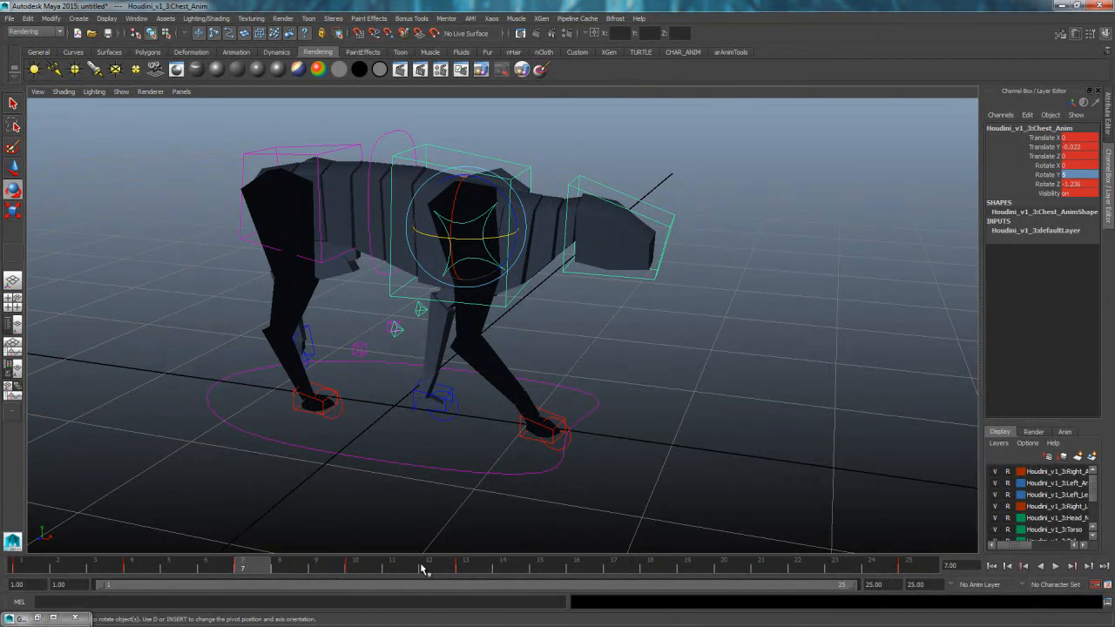
click(353, 568)
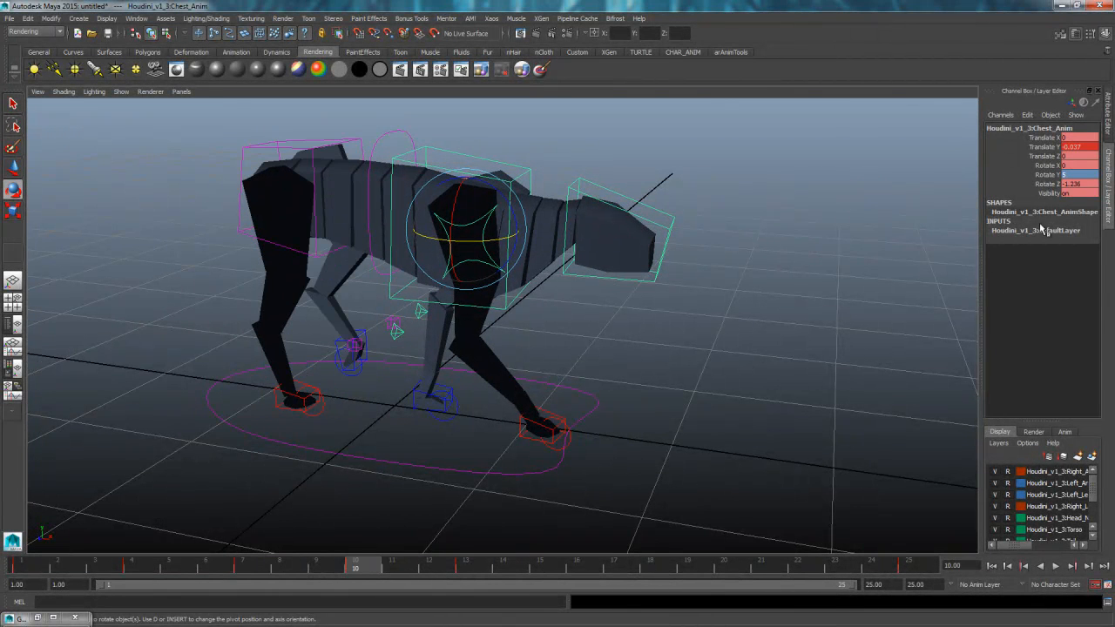
click(1071, 177)
text(2.5)
key(Return)
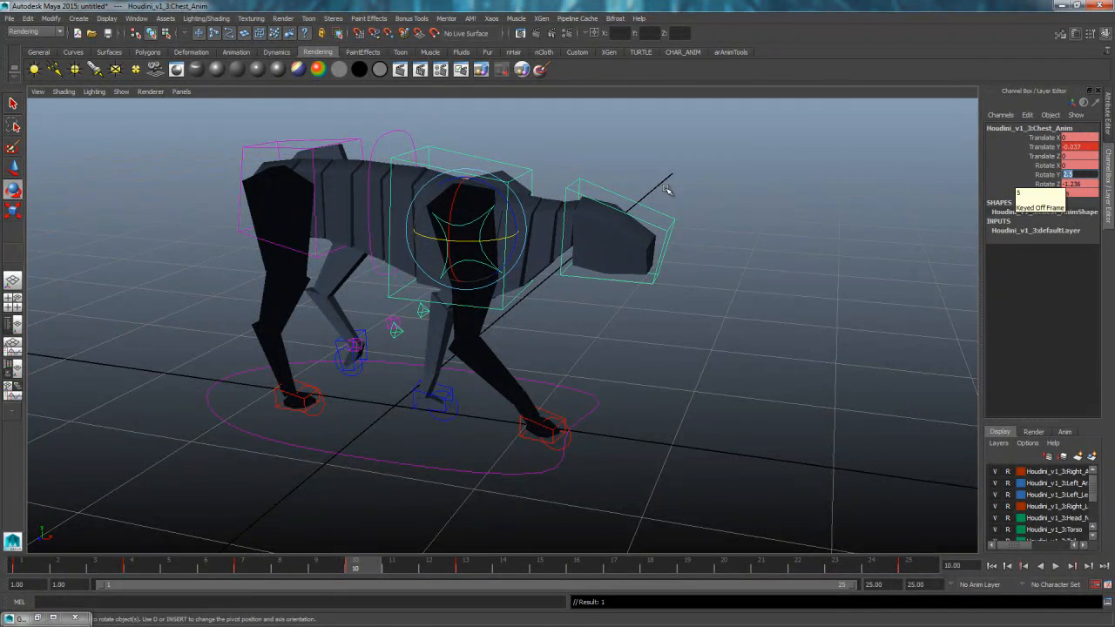
- Set the right shoulder control's Rotate Z to 5 on frame 10, and compare it with frames 7 and 13
mouse_move(635, 331)
alt+mouse_down()
mouse_move(652, 358)
mouse_move(679, 353)
mouse_move(649, 345)
alt+mouse_up()
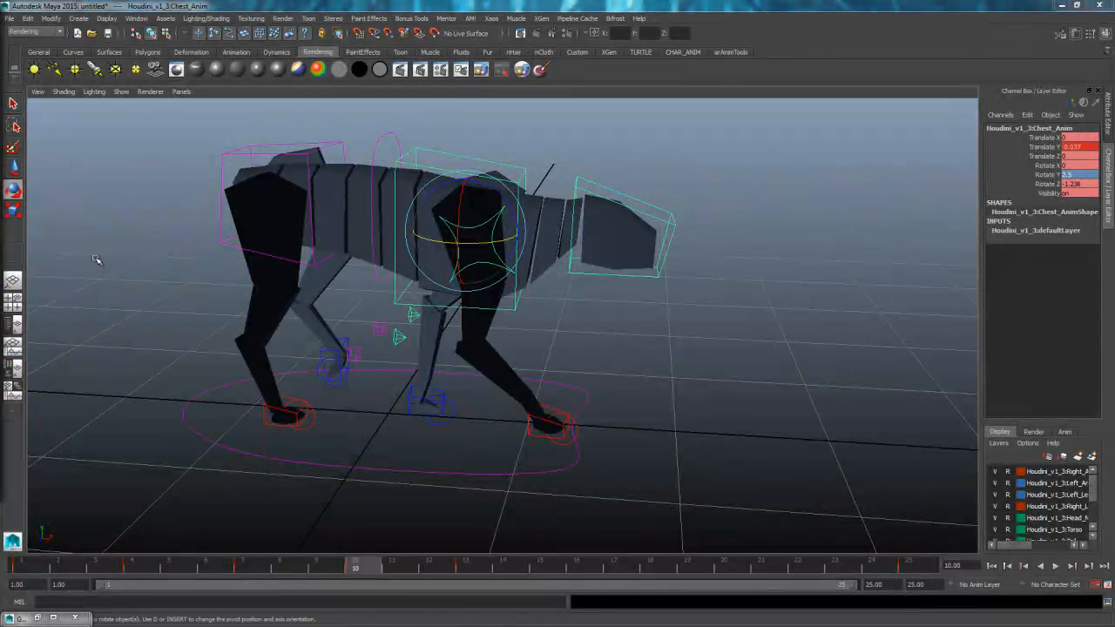
click(616, 322)
click(492, 235)
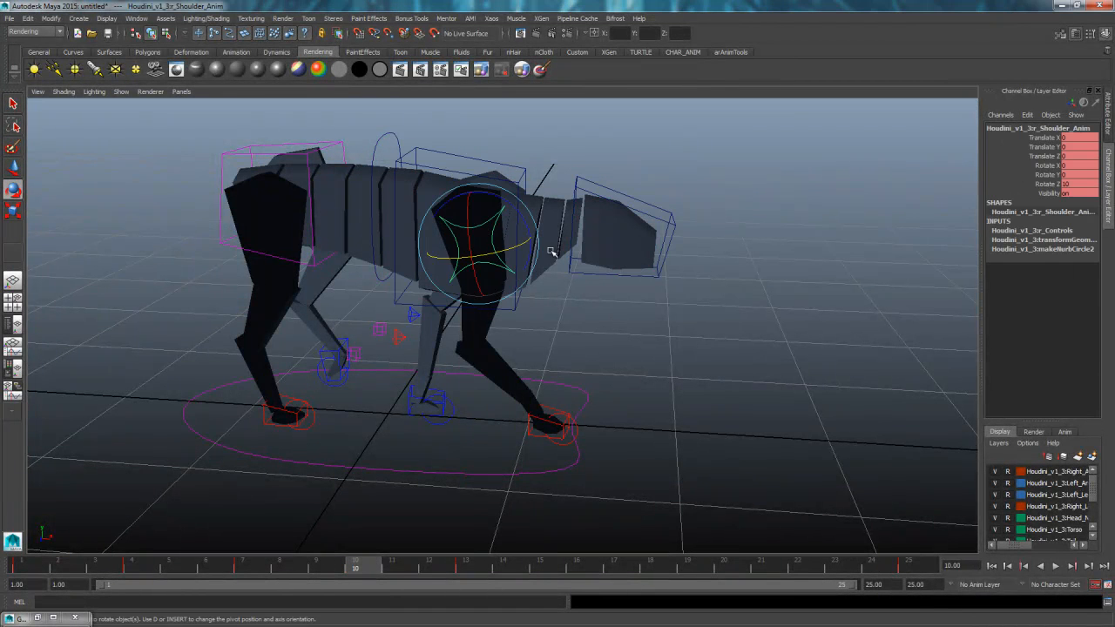
alt+drag(696, 315, 671, 323)
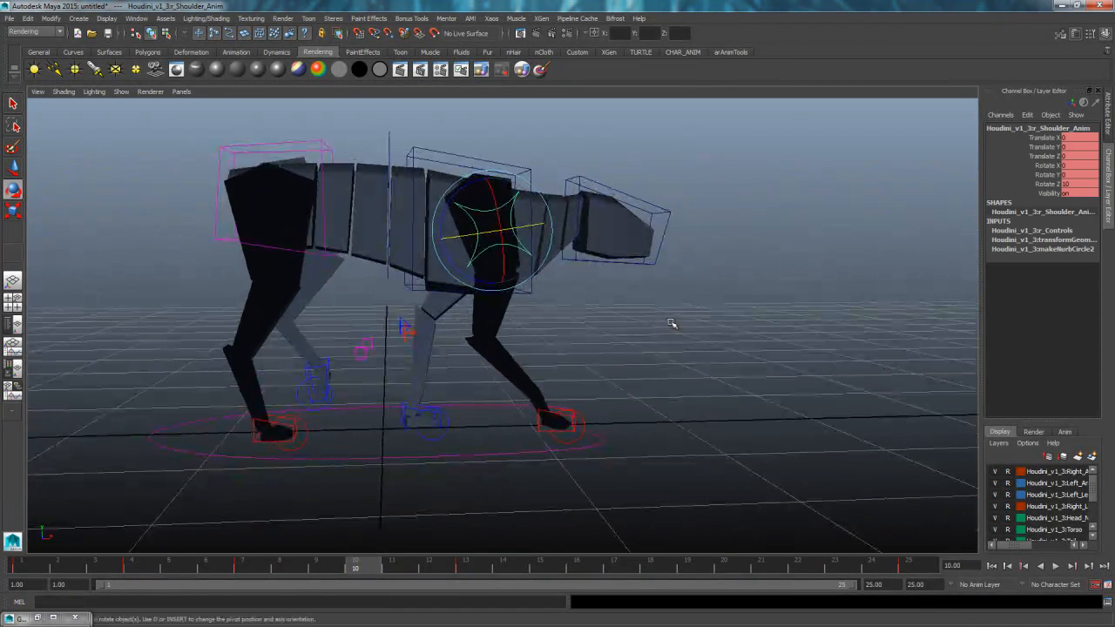
click(1076, 185)
text(5)
key(Return)
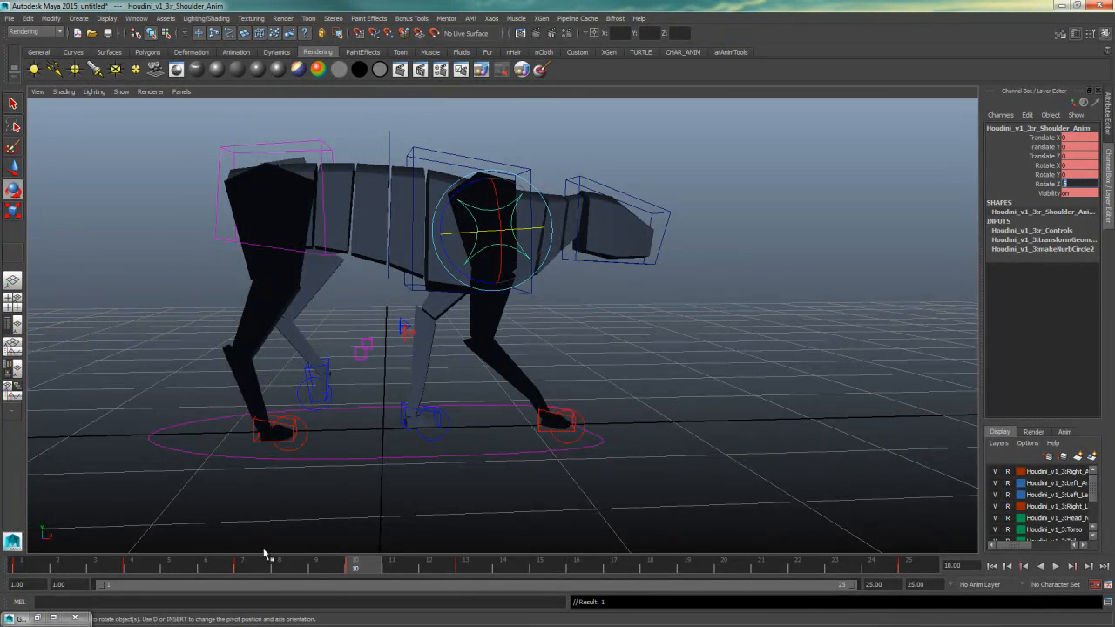
click(254, 568)
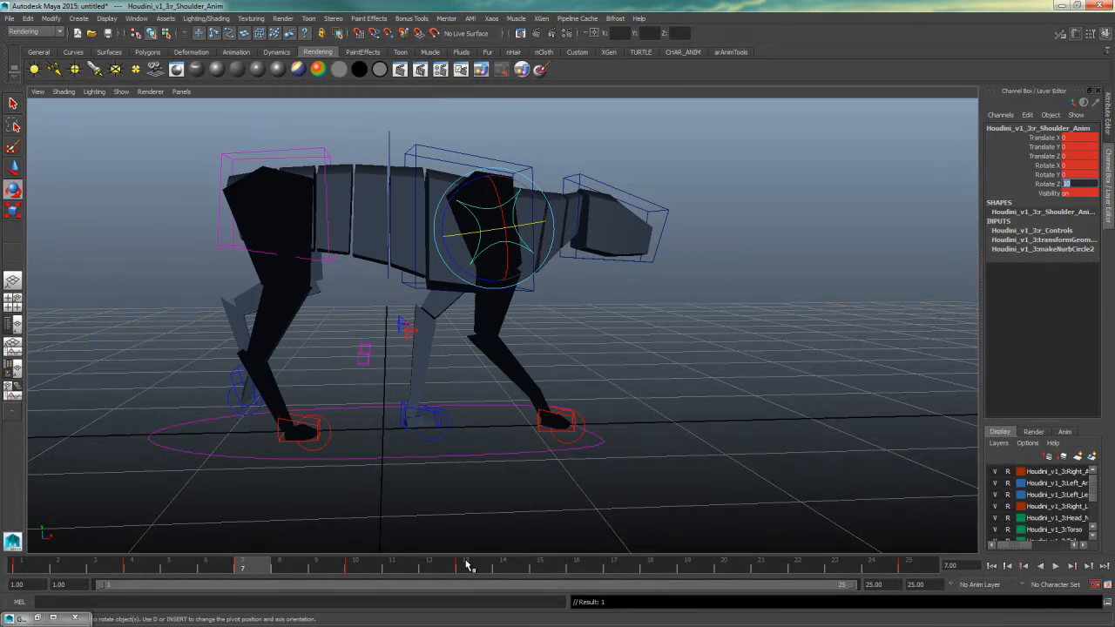
click(467, 566)
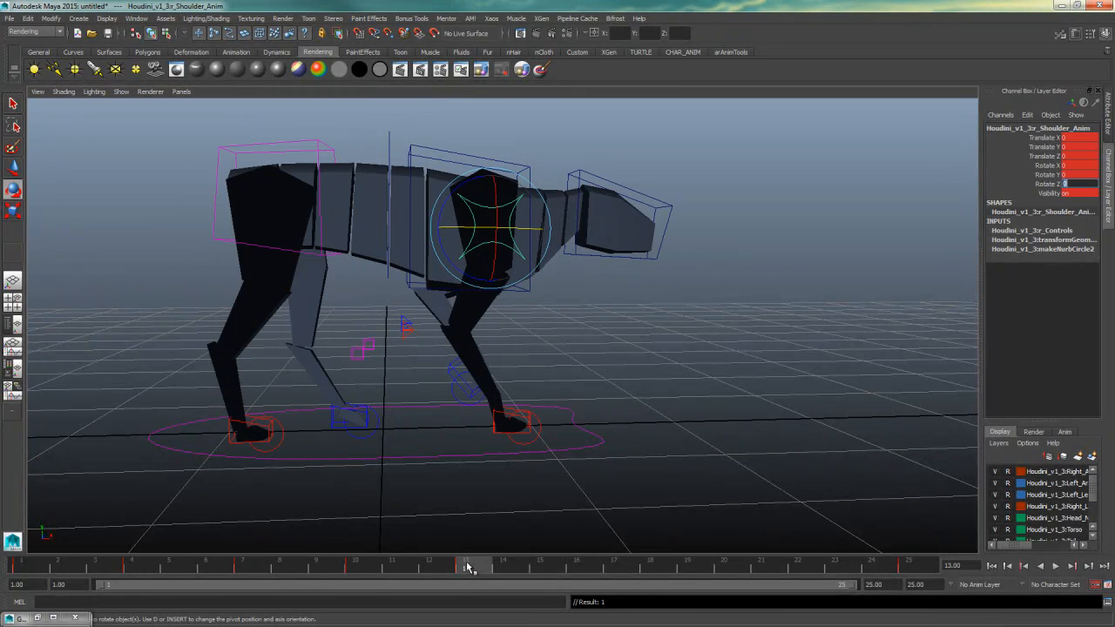
- At frame 10, set the right front toe control's Rotate Z to 0
click(366, 567)
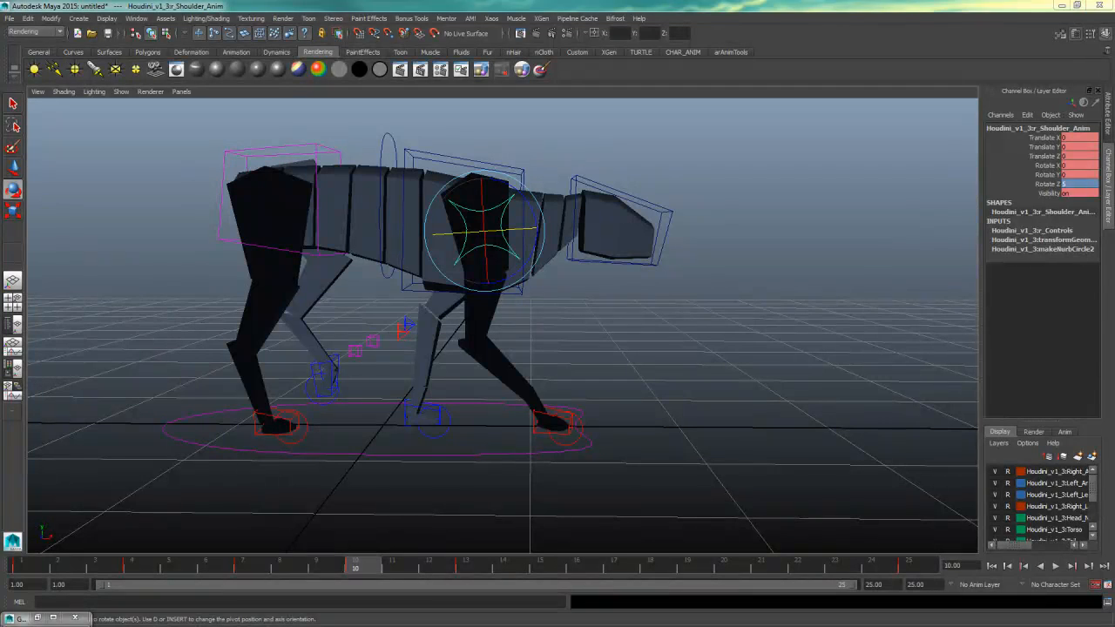
click(529, 416)
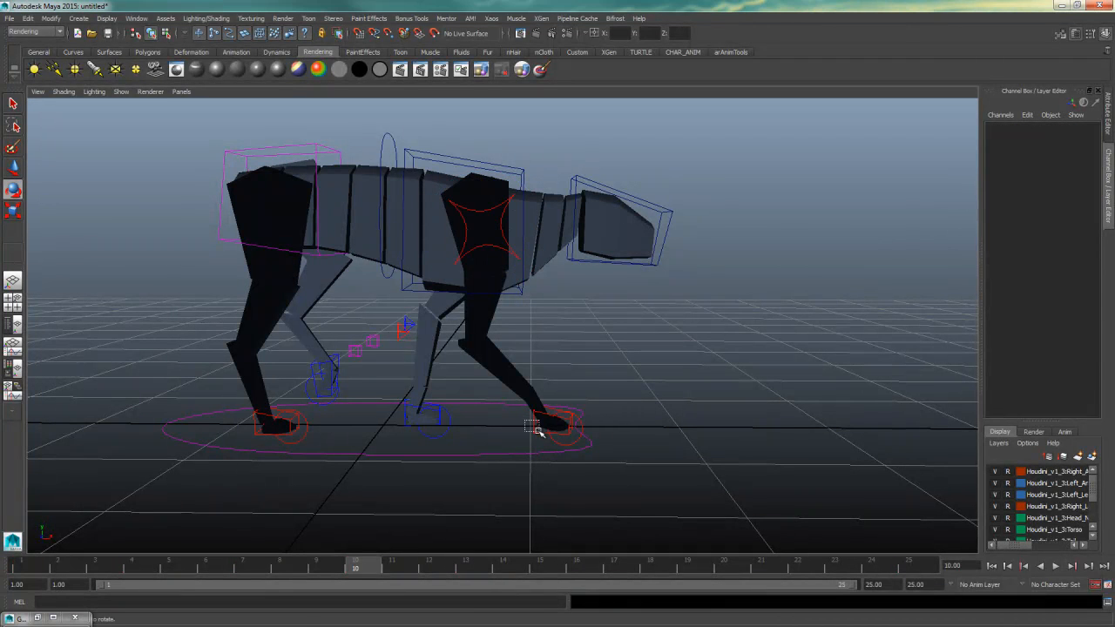
drag(525, 419, 536, 430)
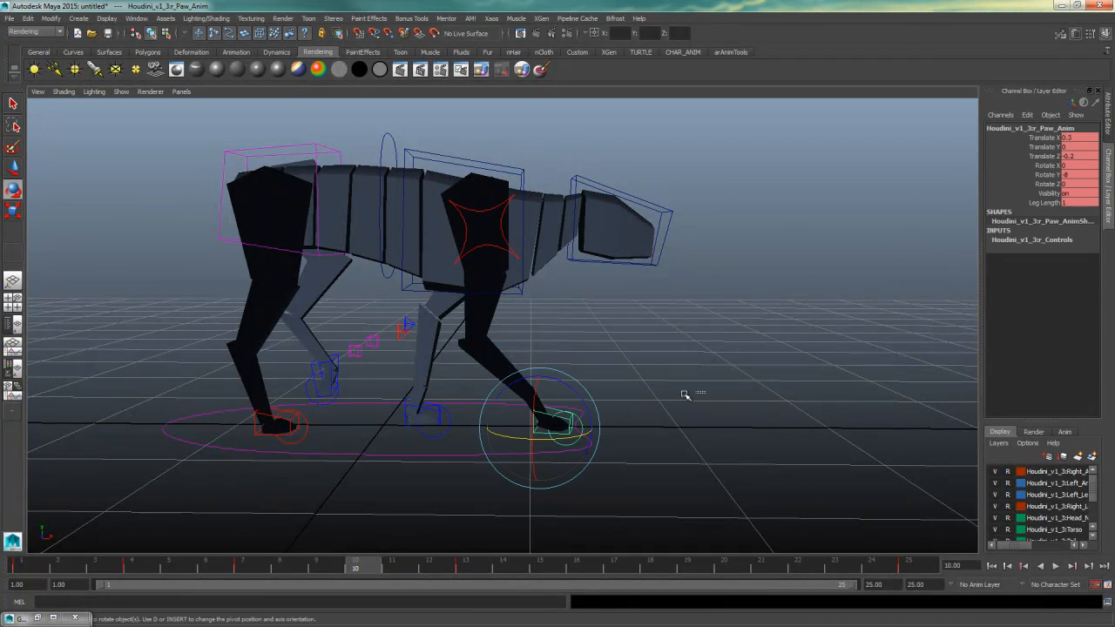
click(684, 394)
click(566, 441)
text(0)
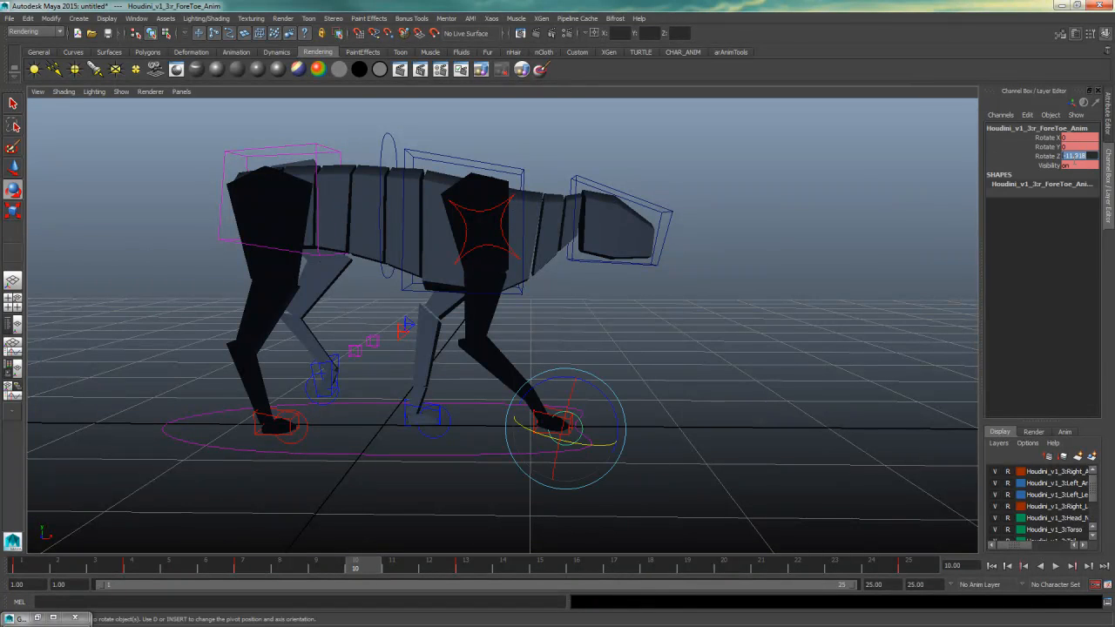
key(Return)
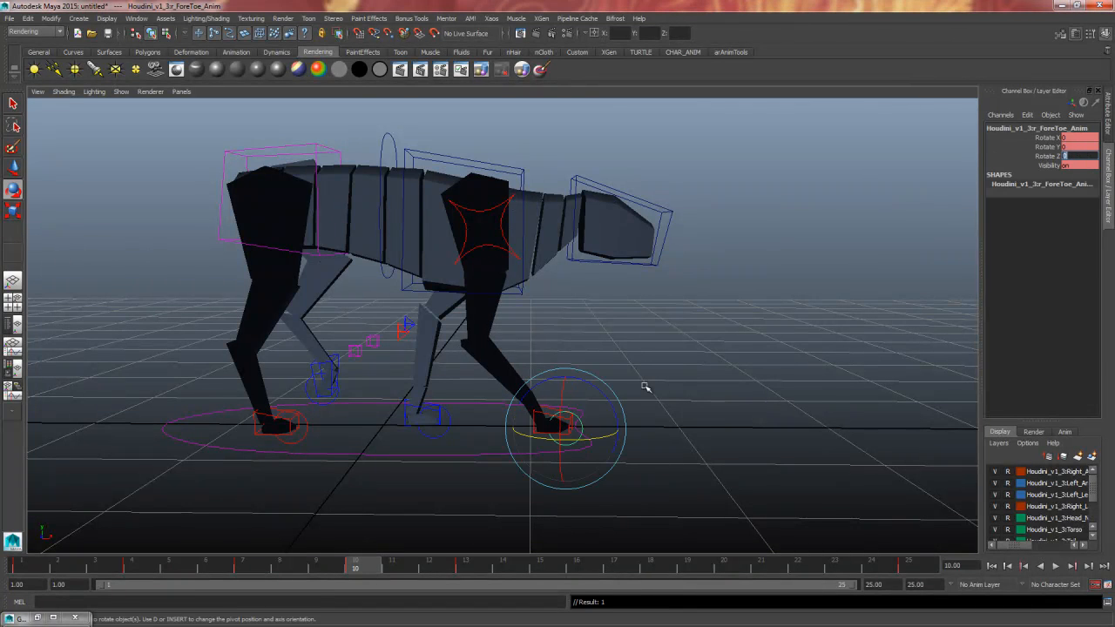
- Pull the right front paw back at frame 10 with a Translate X of 0.15 and compare the pose with frame 13
click(596, 456)
click(535, 429)
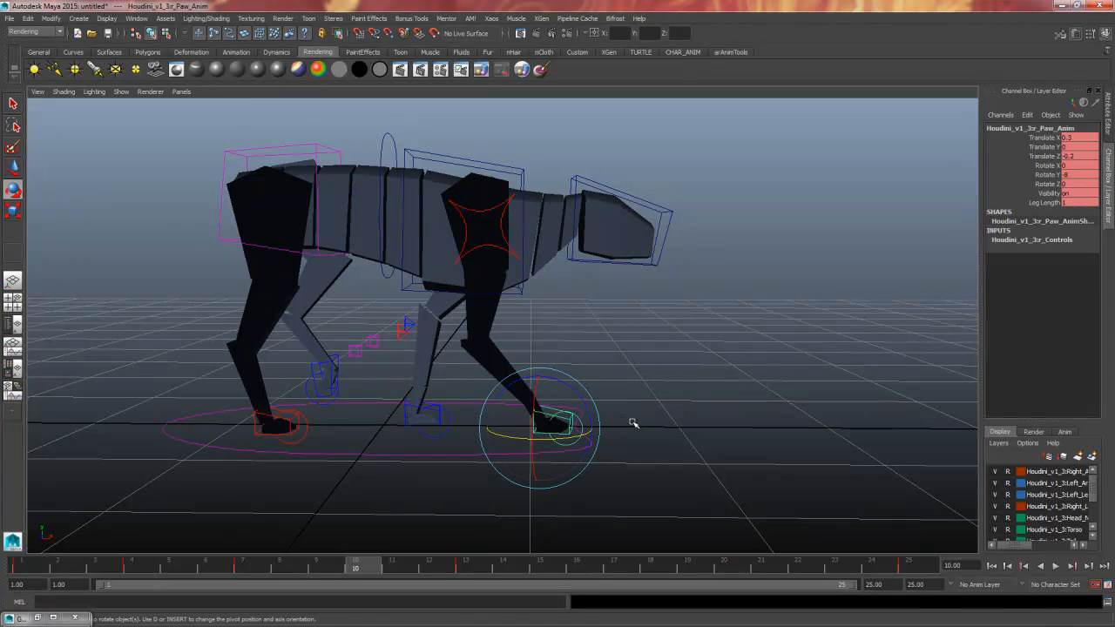
key(w)
drag(593, 428, 577, 428)
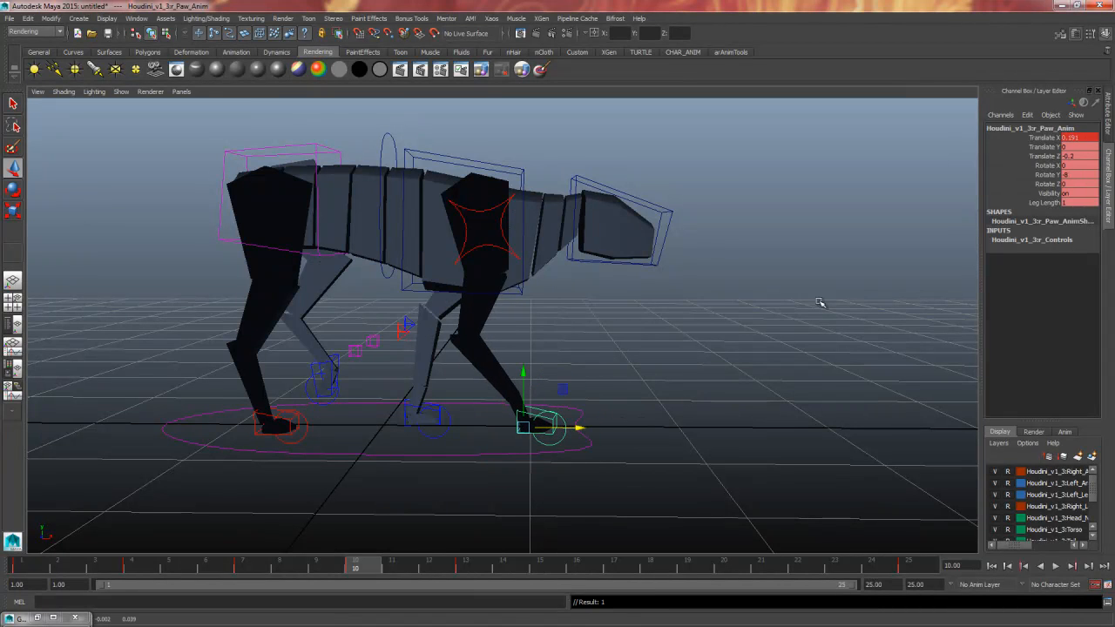
double_click(1080, 138)
text(0.15)
key(Return)
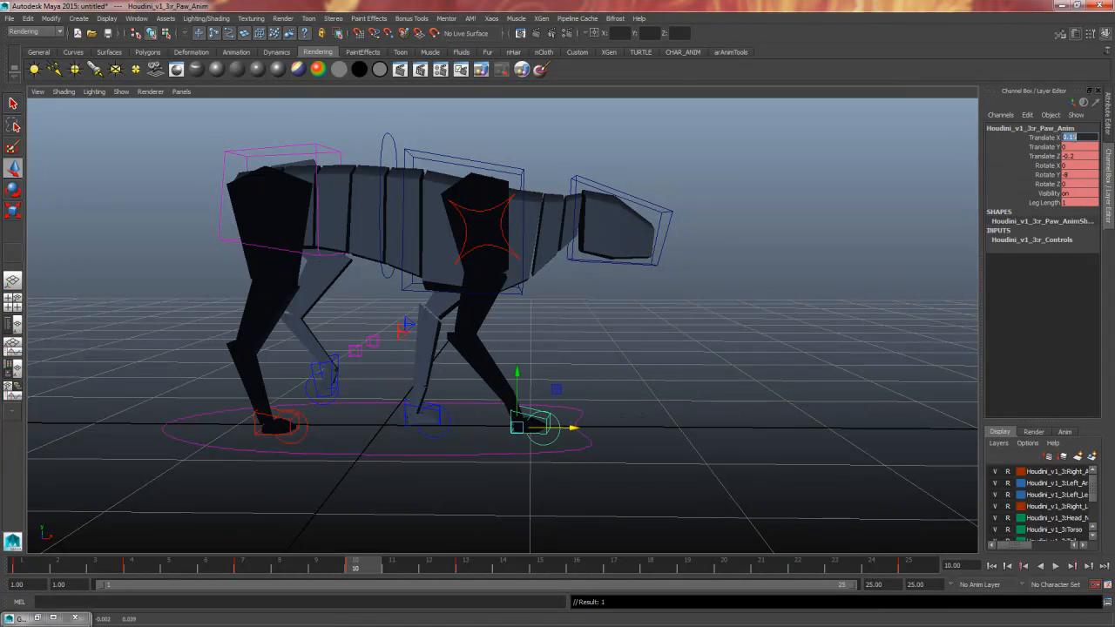
click(464, 568)
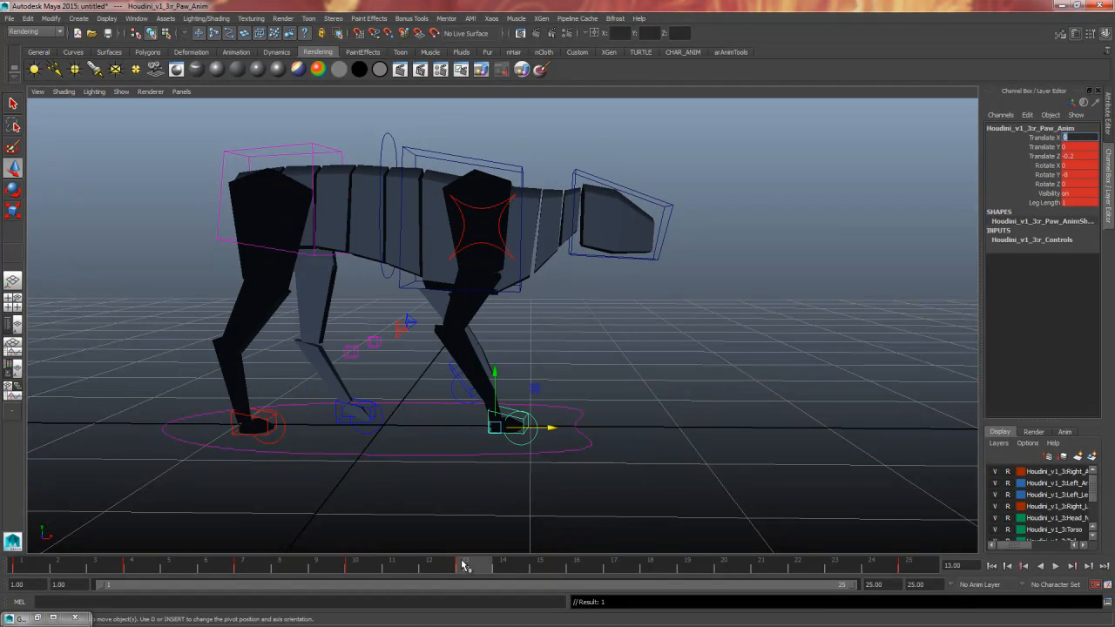
click(353, 568)
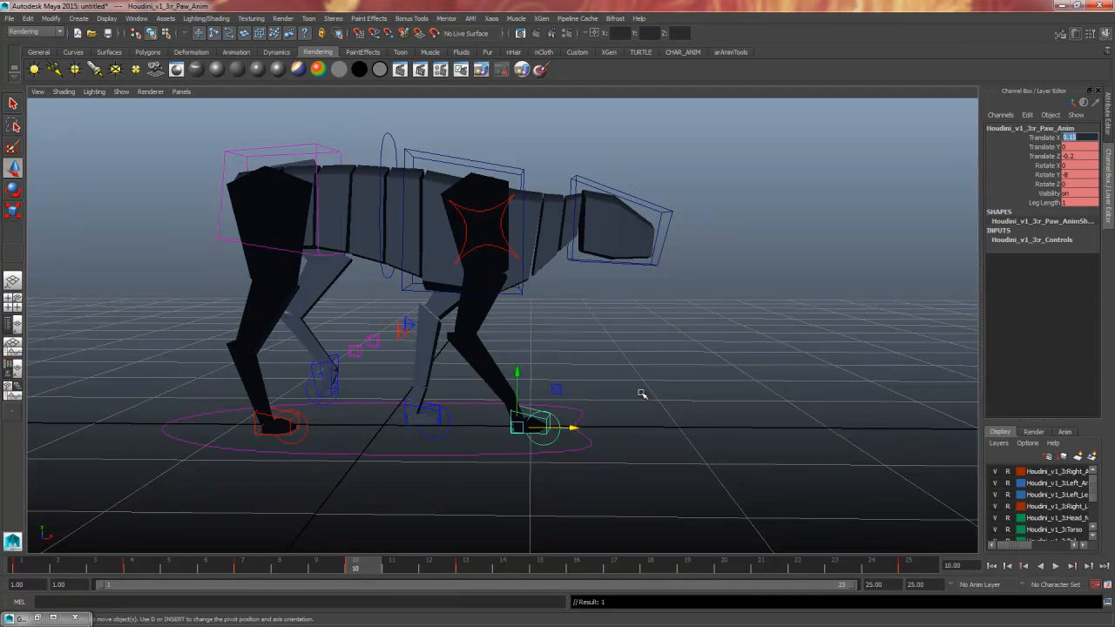
- Move the left front paw control backward at frame 10 to a Translate X of about -0.71
alt+drag(641, 393, 655, 383)
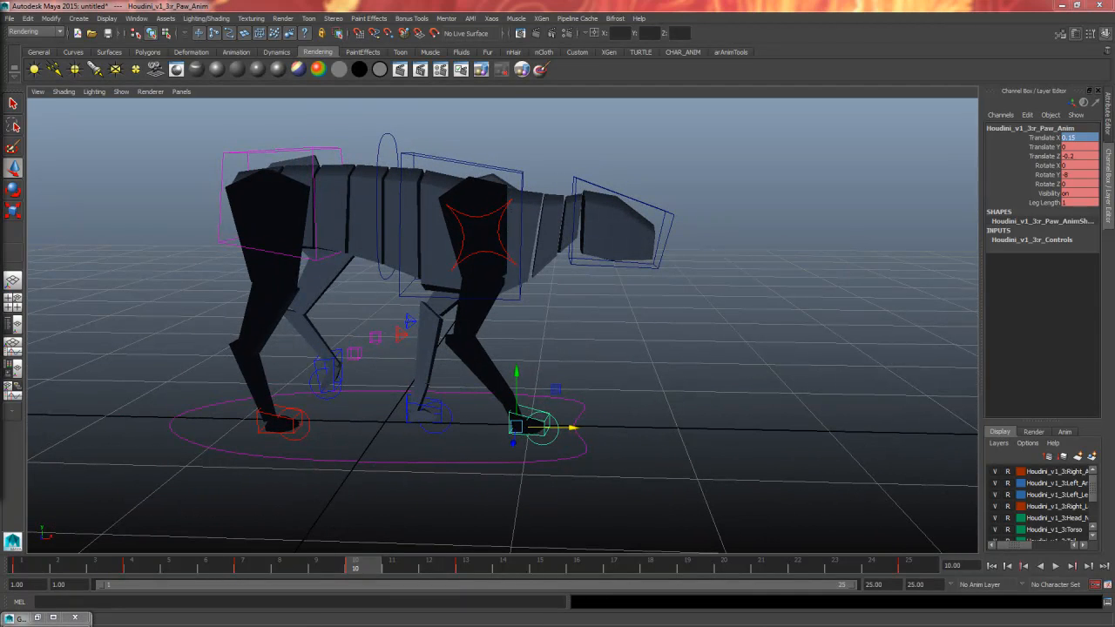
click(409, 421)
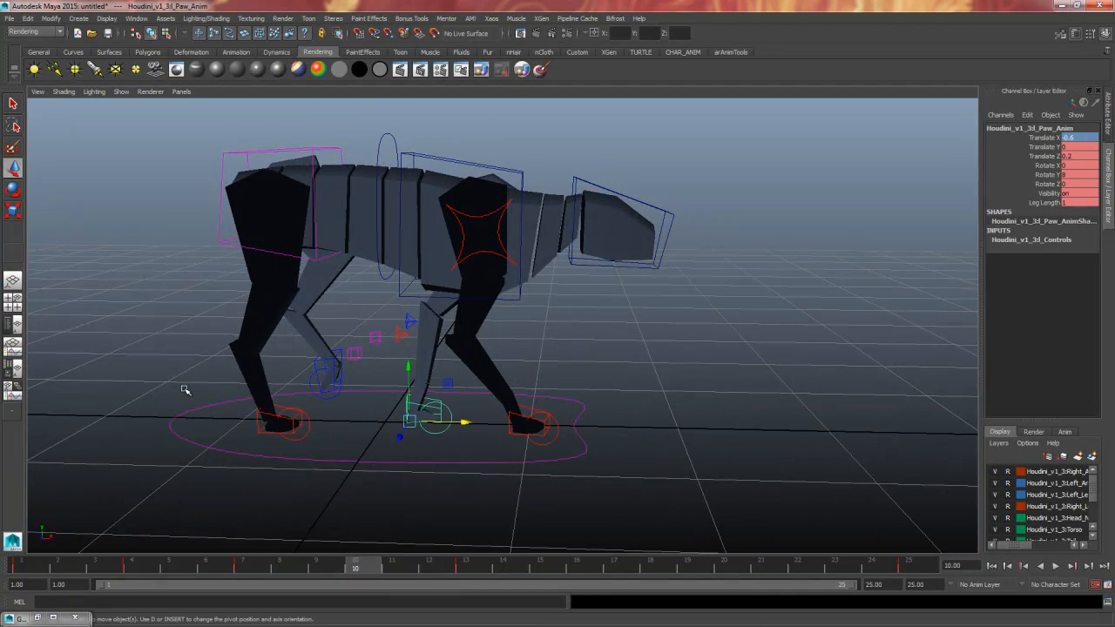
drag(461, 422, 450, 423)
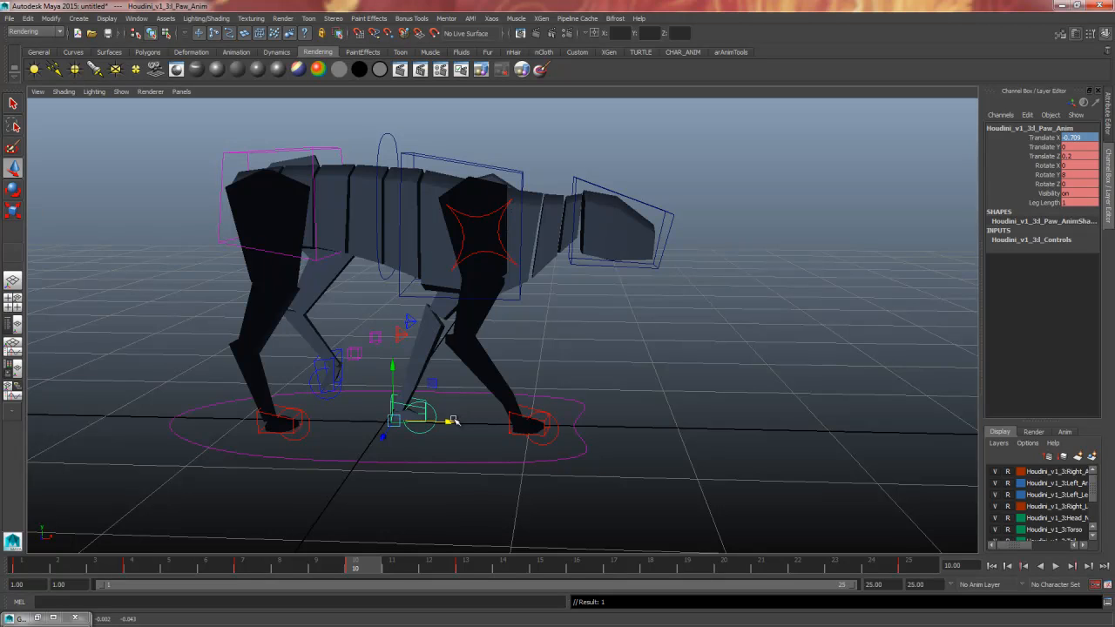
- Rotate the left shoulder control to about -8.4 in Z at frame 10 and key it
alt+drag(596, 384, 644, 370)
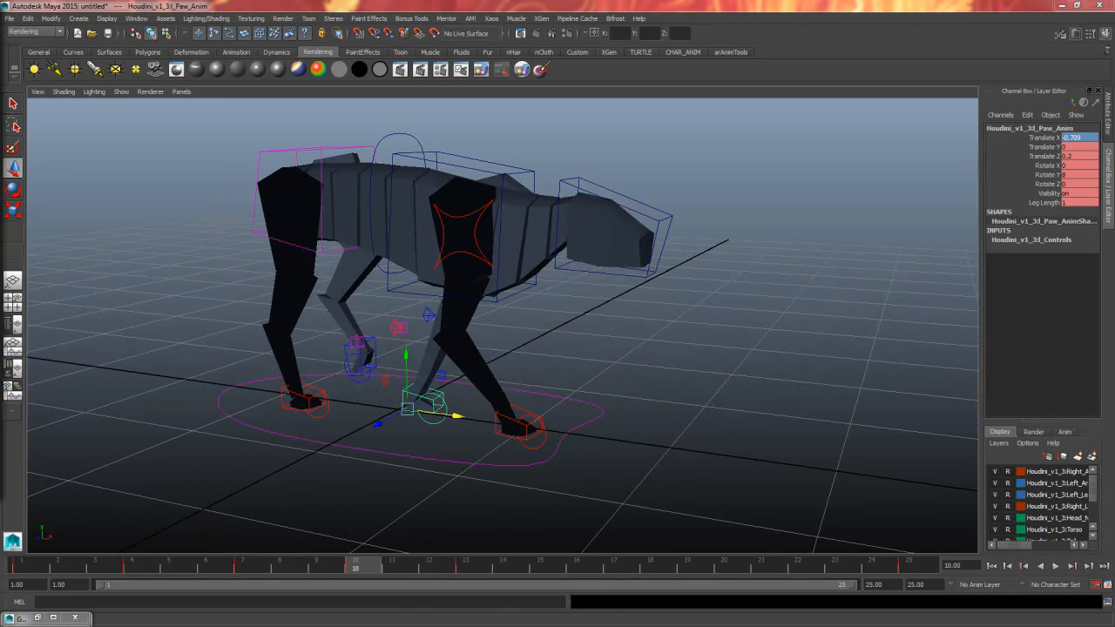
alt+drag(596, 316, 440, 319)
click(533, 217)
alt+drag(706, 272, 662, 295)
alt+drag(742, 349, 703, 341)
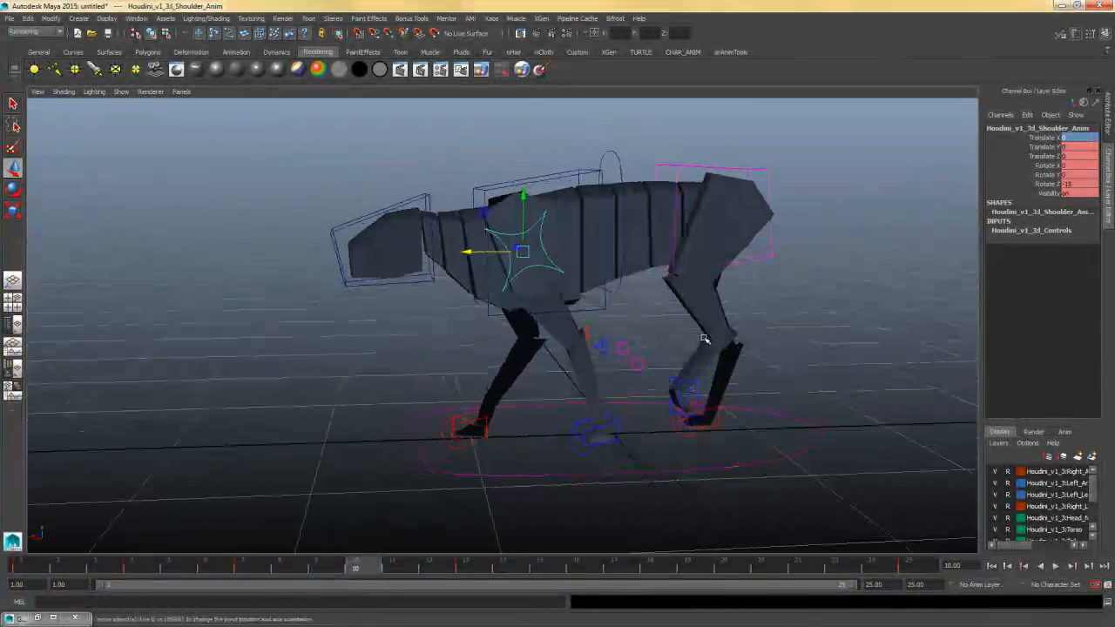
key(e)
drag(483, 217, 702, 247)
key(s)
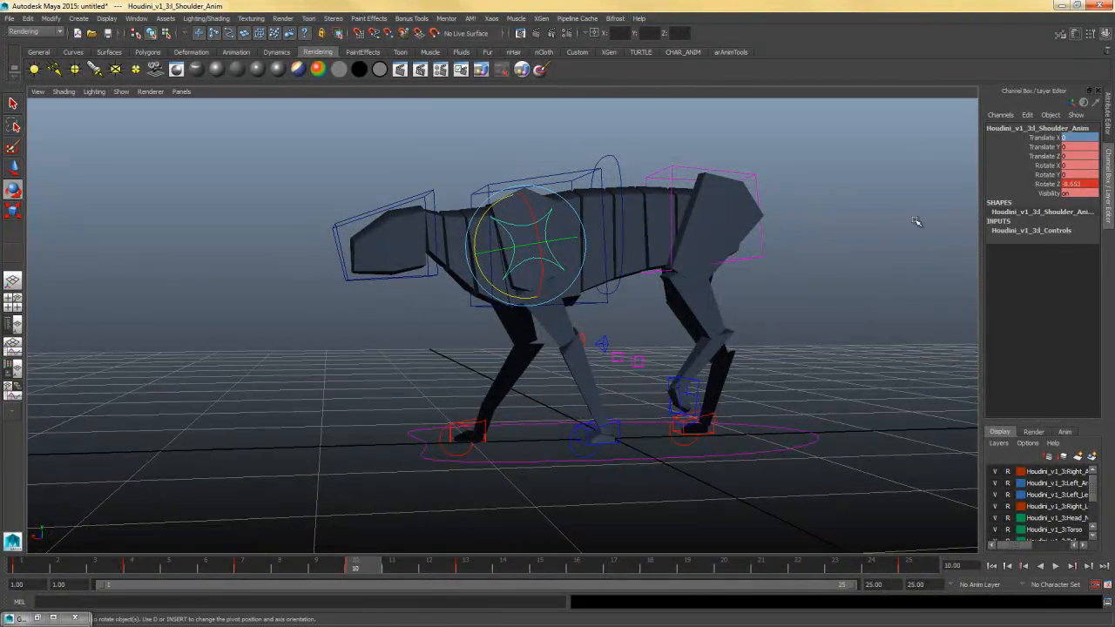
drag(484, 216, 483, 217)
key(s)
- Set the left front paw control's Translate X to -0.7 at frame 10
mouse_move(570, 346)
alt+mouse_down()
mouse_move(624, 369)
mouse_move(659, 356)
mouse_move(540, 353)
mouse_move(592, 348)
mouse_move(577, 354)
alt+mouse_up()
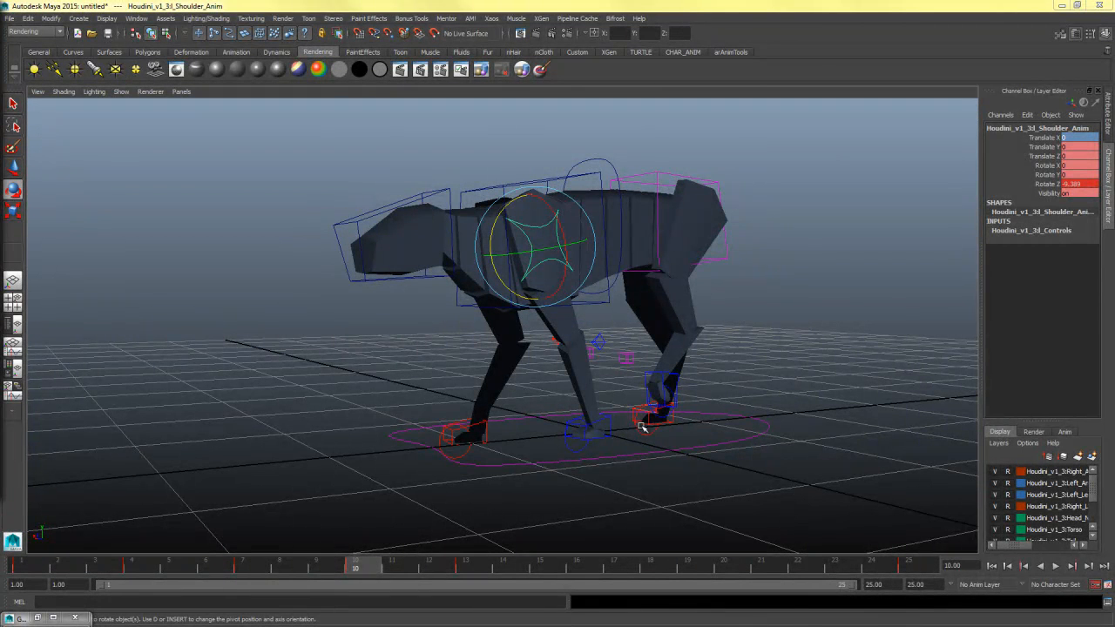
click(608, 420)
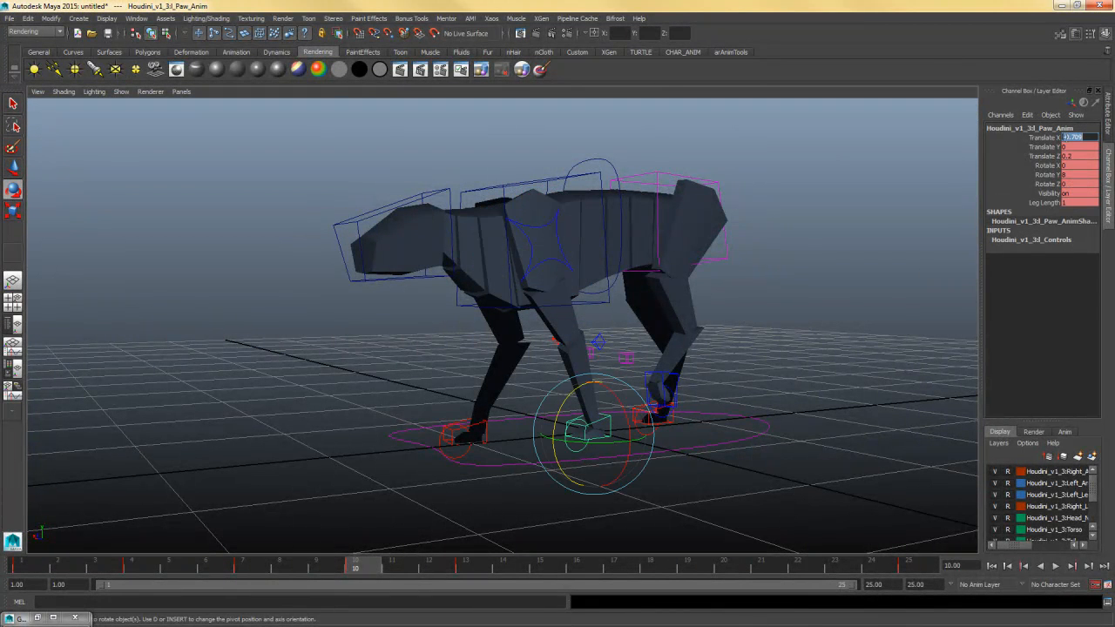
key(BackSpace)
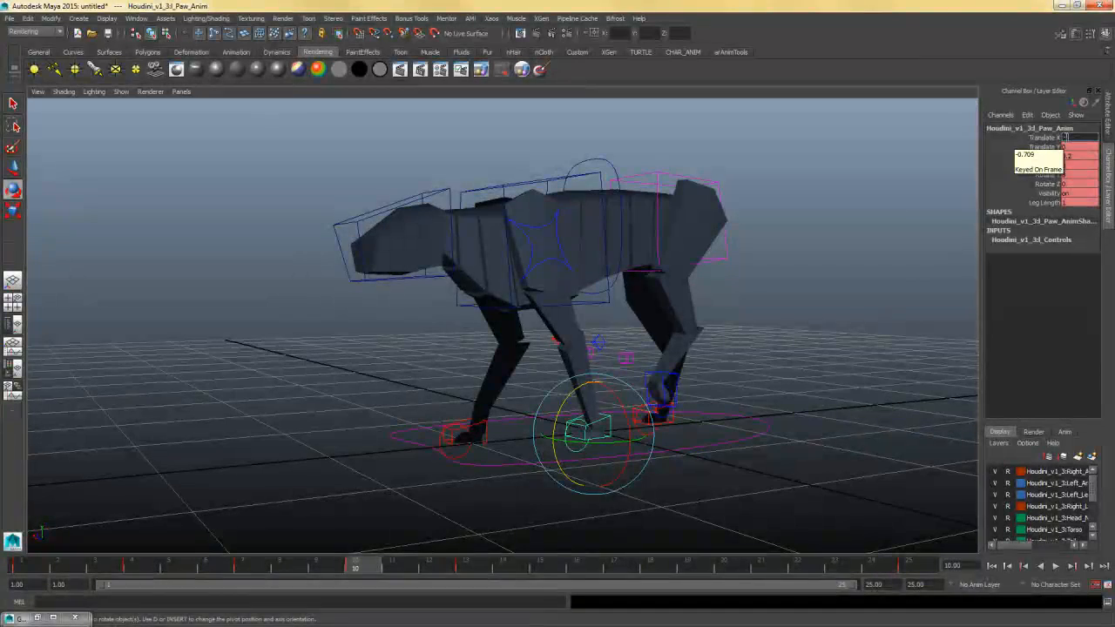
text(-0.7)
key(Return)
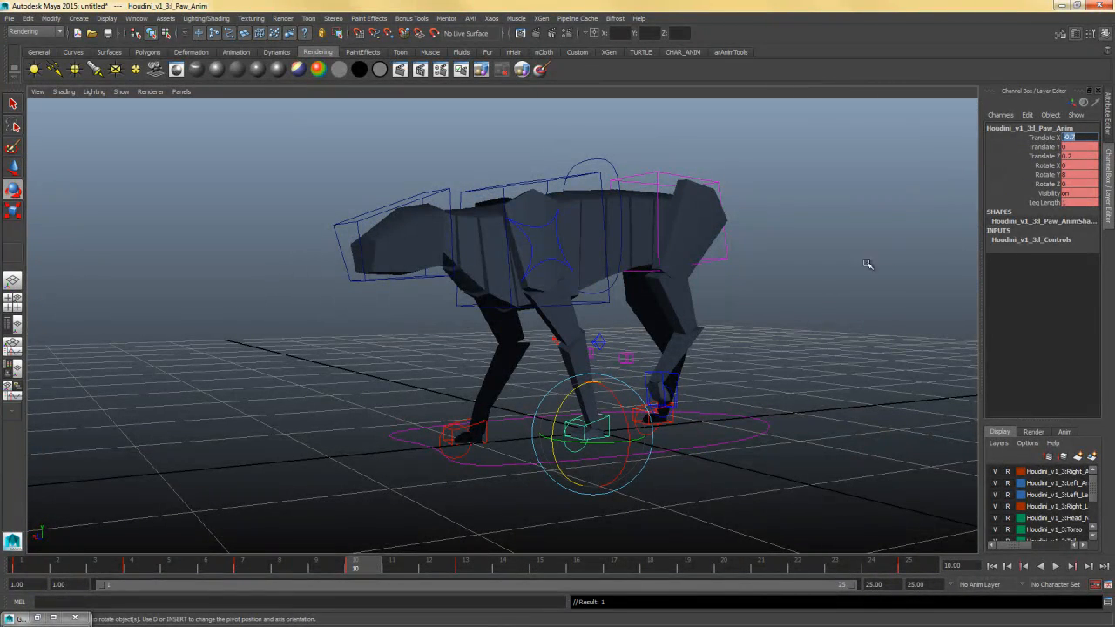
- Raise the head control at frame 10, with Translate X set to 0 and Translate Y to 0.02
mouse_move(771, 306)
alt+mouse_down()
mouse_move(856, 311)
mouse_move(789, 297)
mouse_move(722, 304)
mouse_move(859, 306)
mouse_move(760, 300)
alt+mouse_up()
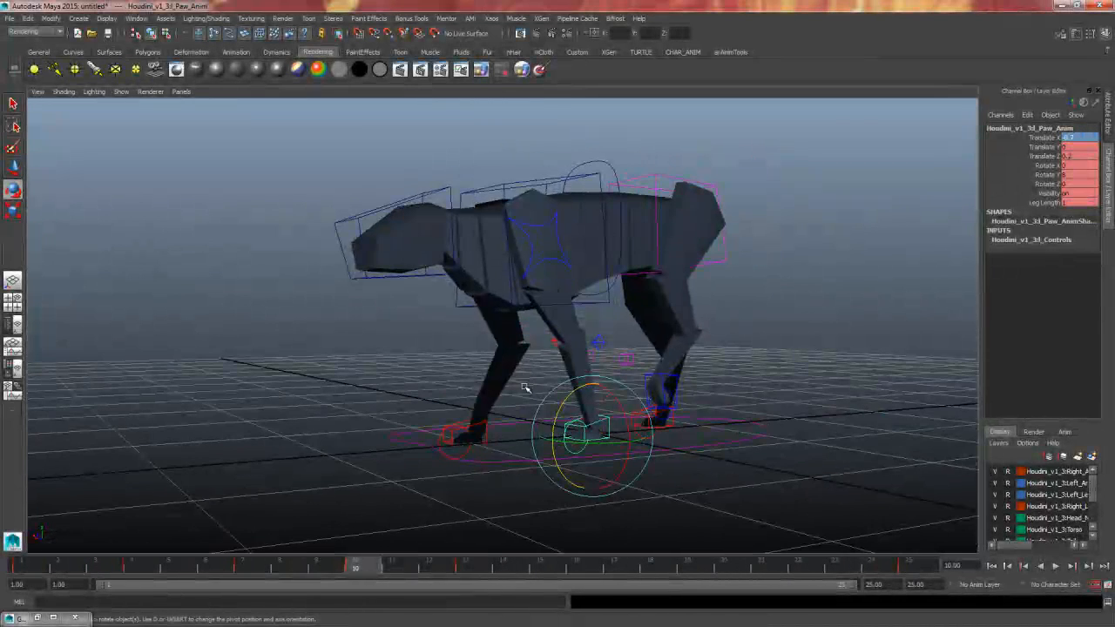
alt+drag(525, 388, 470, 388)
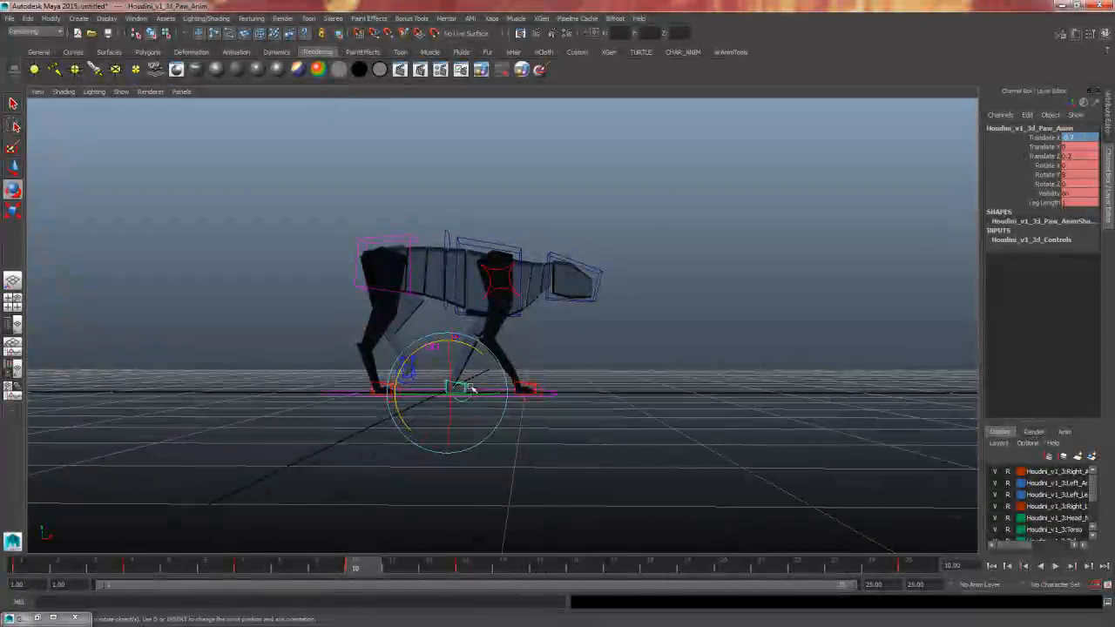
click(495, 235)
alt+drag(498, 252, 516, 253)
click(570, 261)
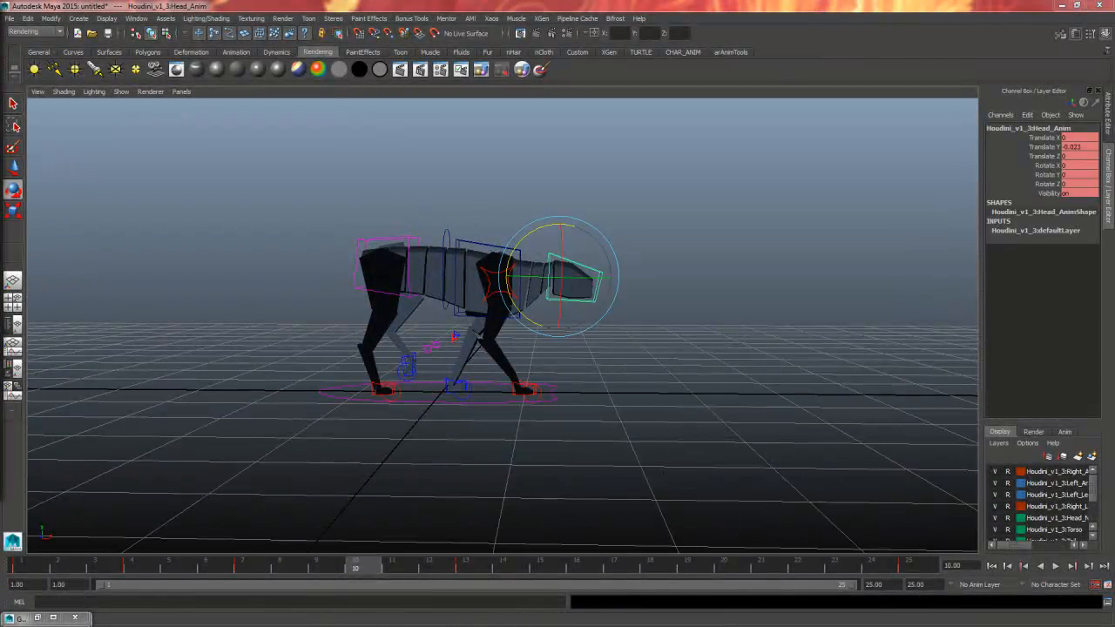
alt+drag(684, 266, 673, 261)
key(w)
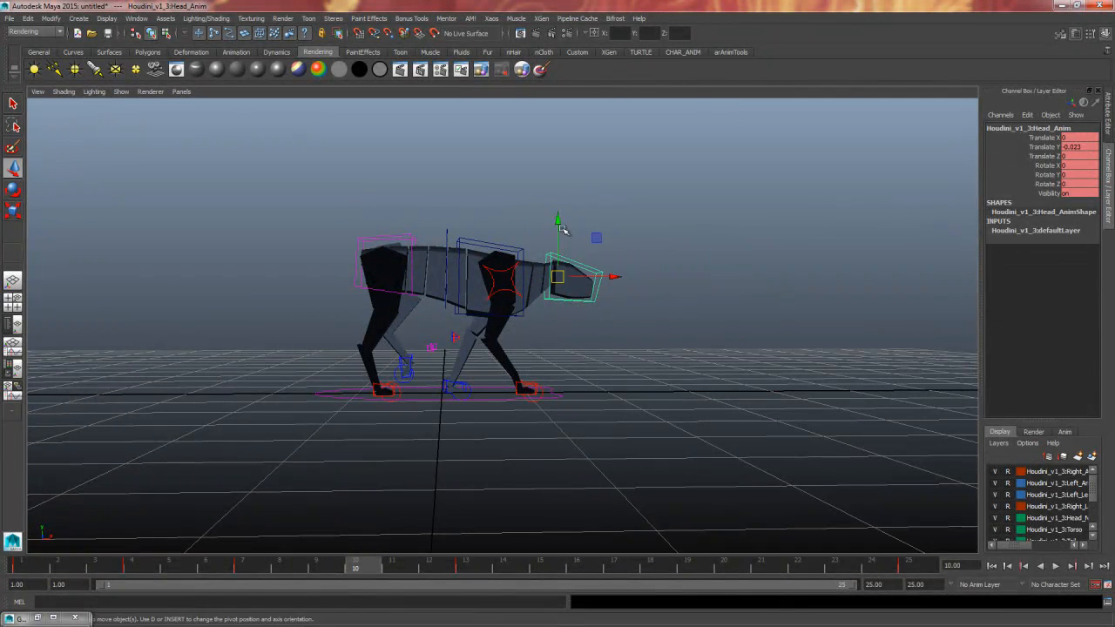
drag(561, 223, 557, 216)
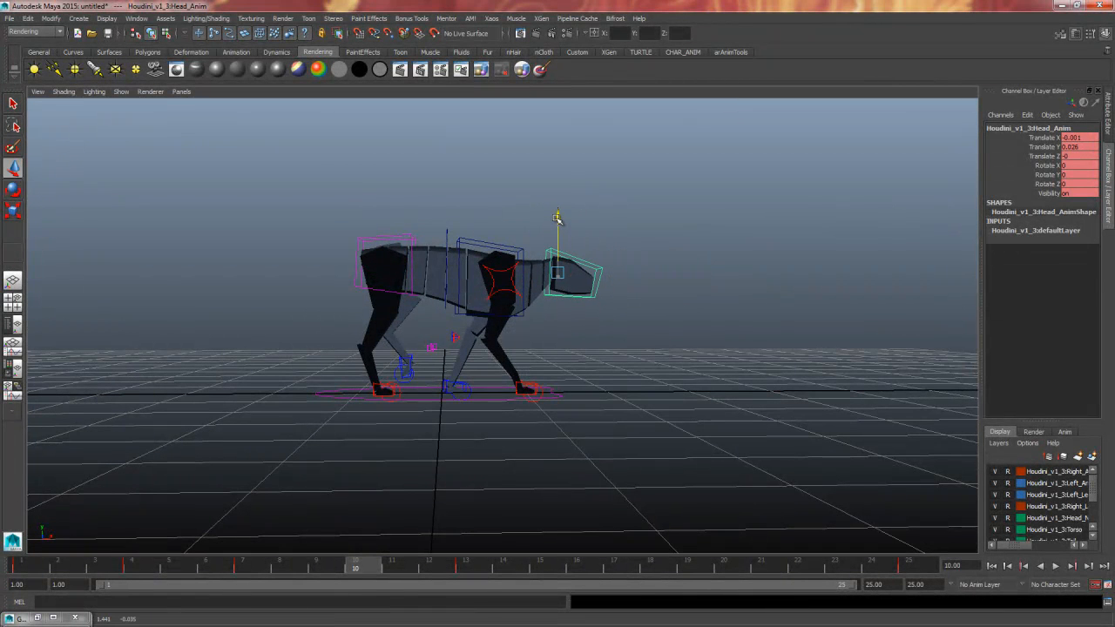
double_click(1073, 136)
key(Tab)
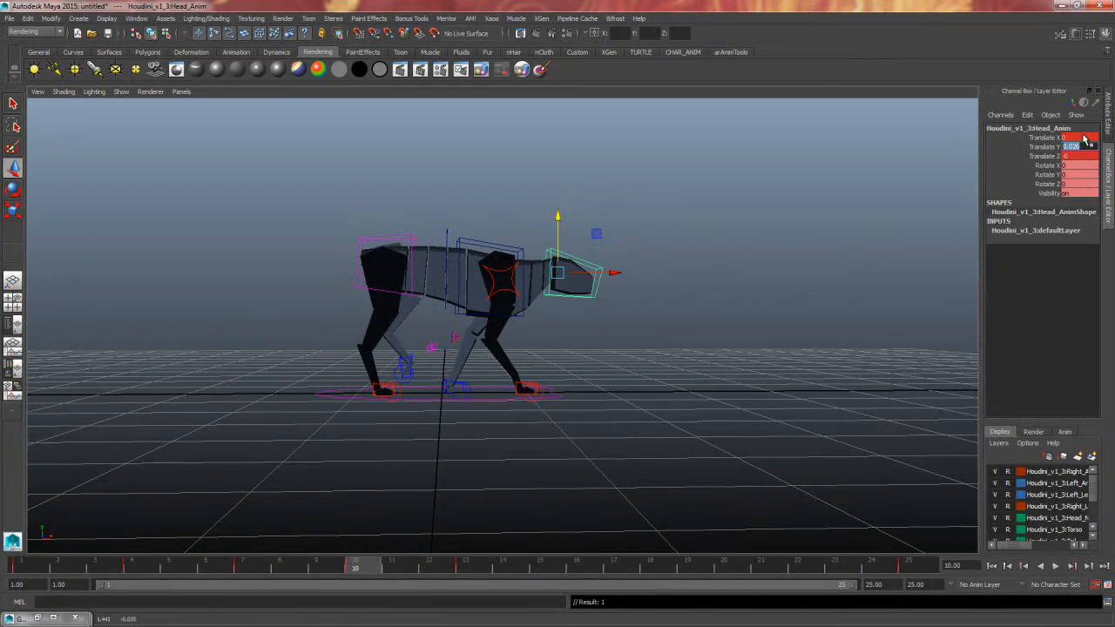
text(0)
key(Return)
- Turn the head control slightly at frame 10 with a Rotate Y of -0.2
alt+drag(749, 278, 530, 368)
key(e)
double_click(1065, 175)
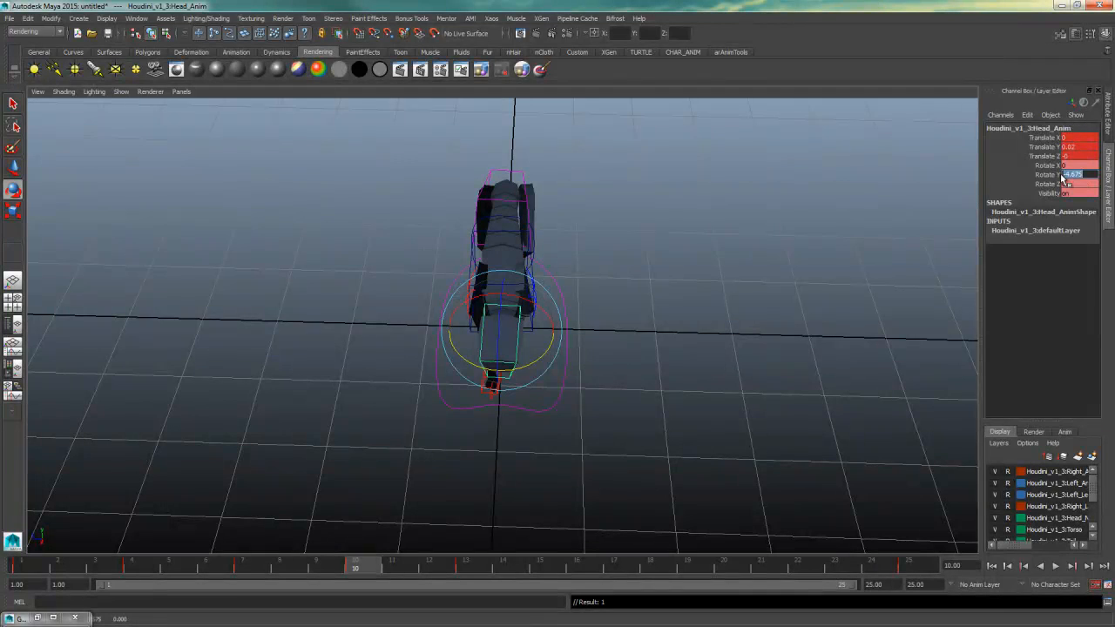
text(.3)
key(Return)
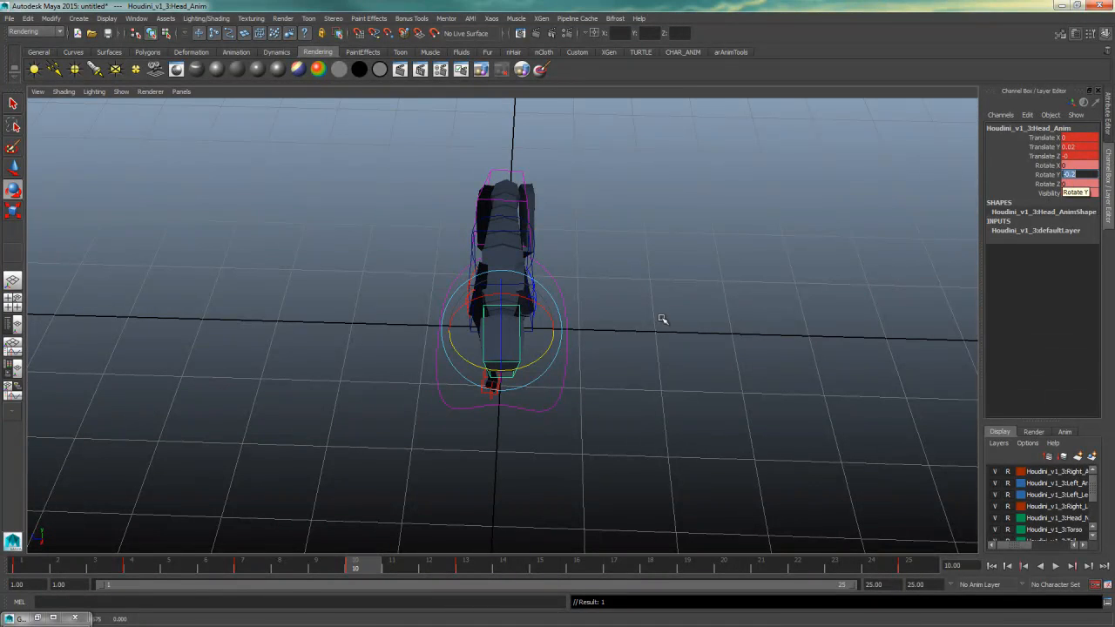
- Try lowering the belly control slightly at frame 2
alt+drag(662, 320, 702, 366)
drag(350, 564, 371, 485)
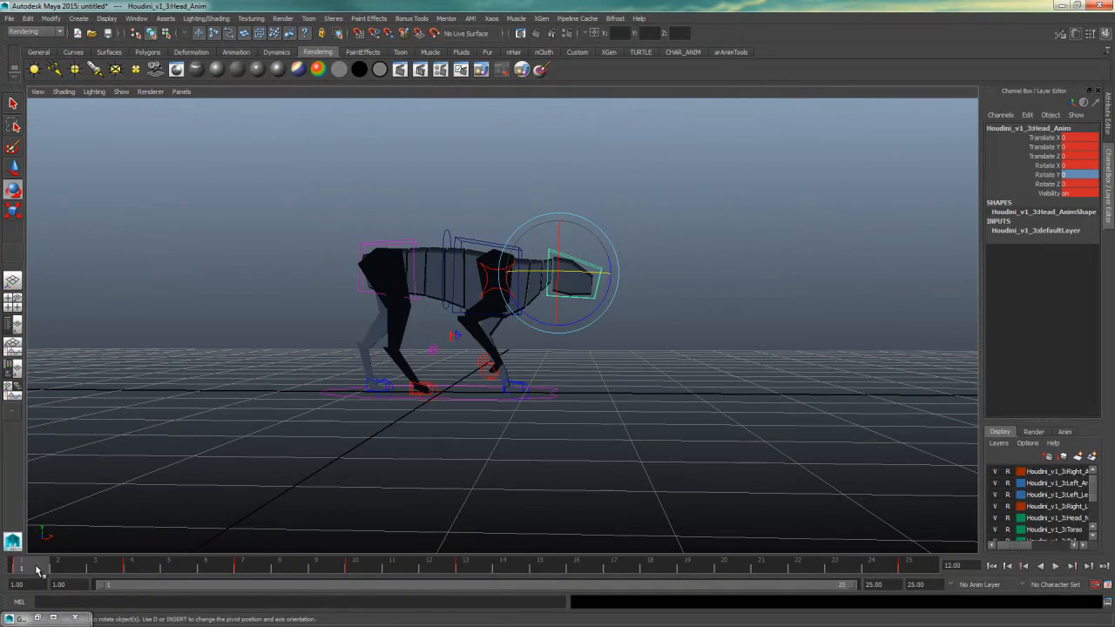
mouse_move(36, 570)
mouse_down()
mouse_move(343, 543)
mouse_move(57, 564)
mouse_up()
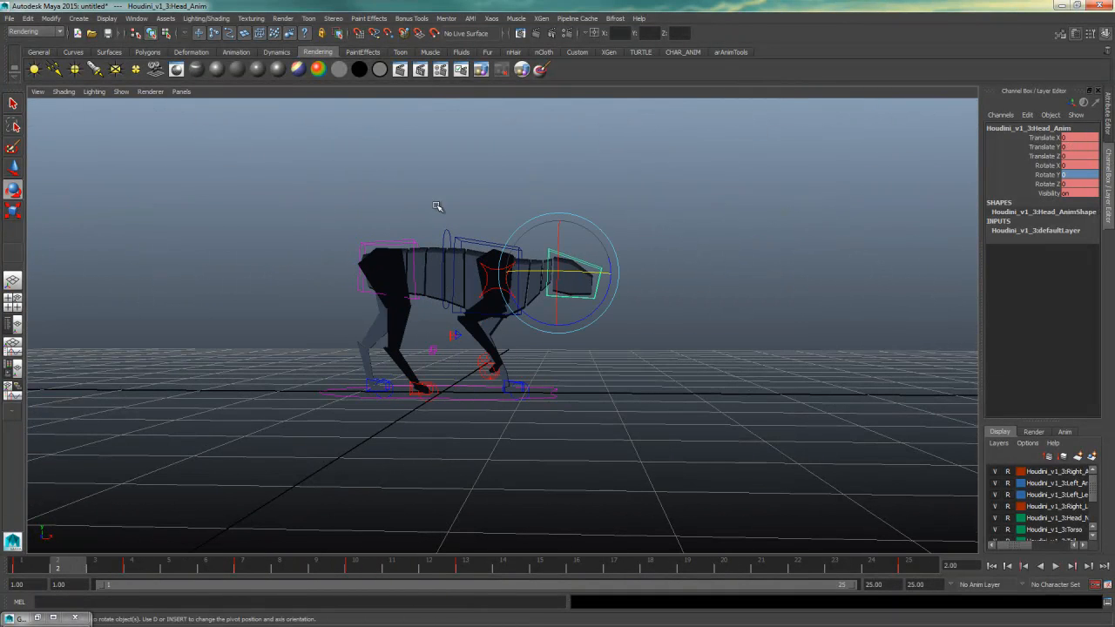
click(446, 232)
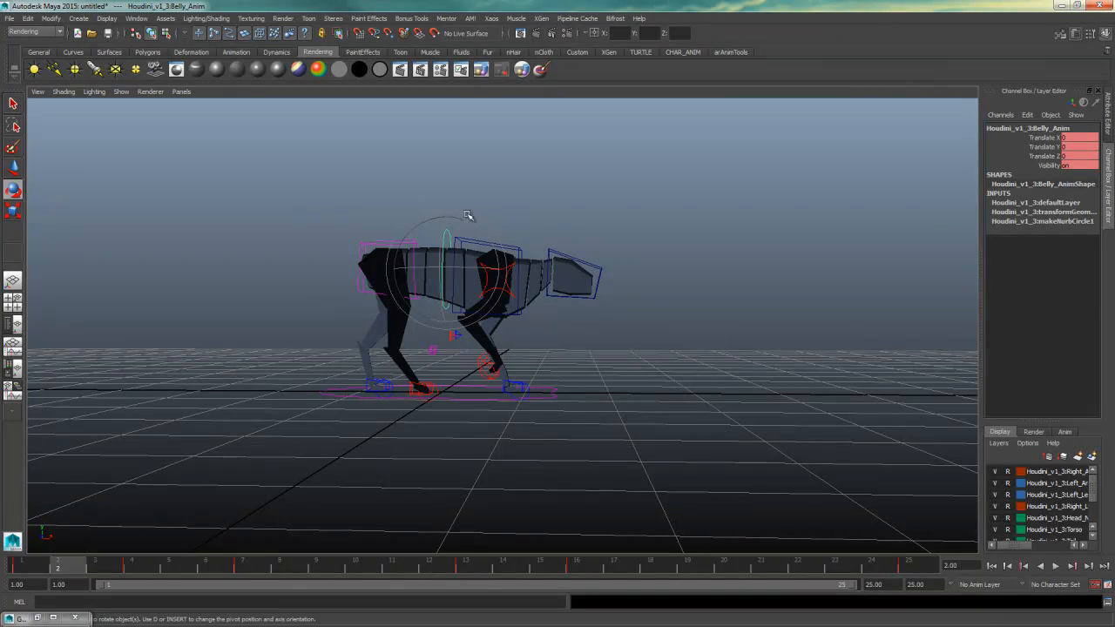
key(w)
drag(450, 209, 451, 214)
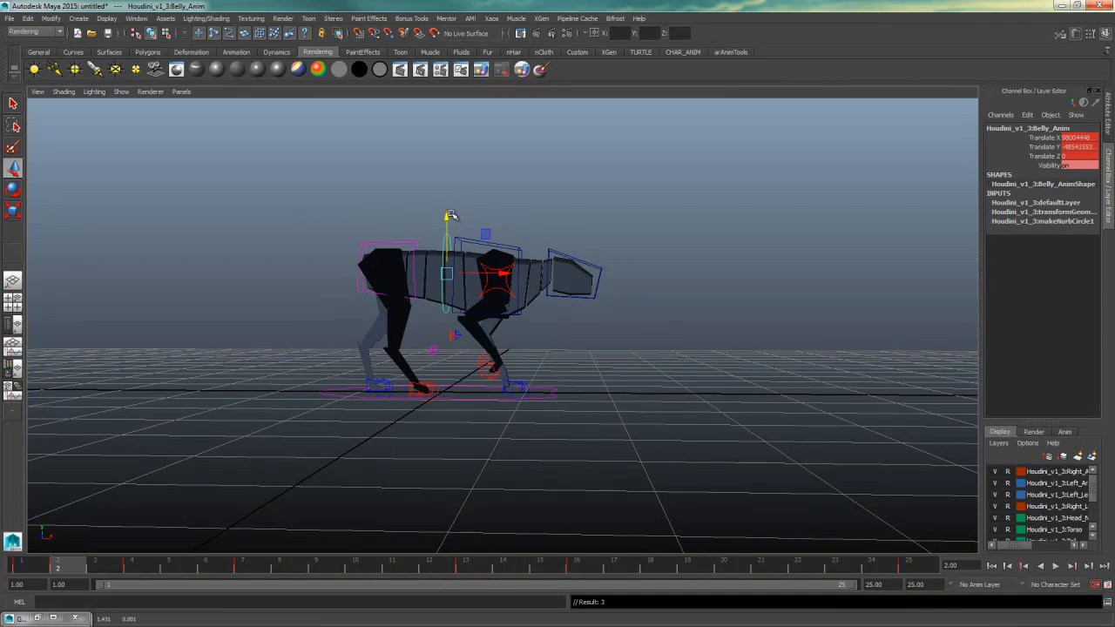
key(ctrl+z)
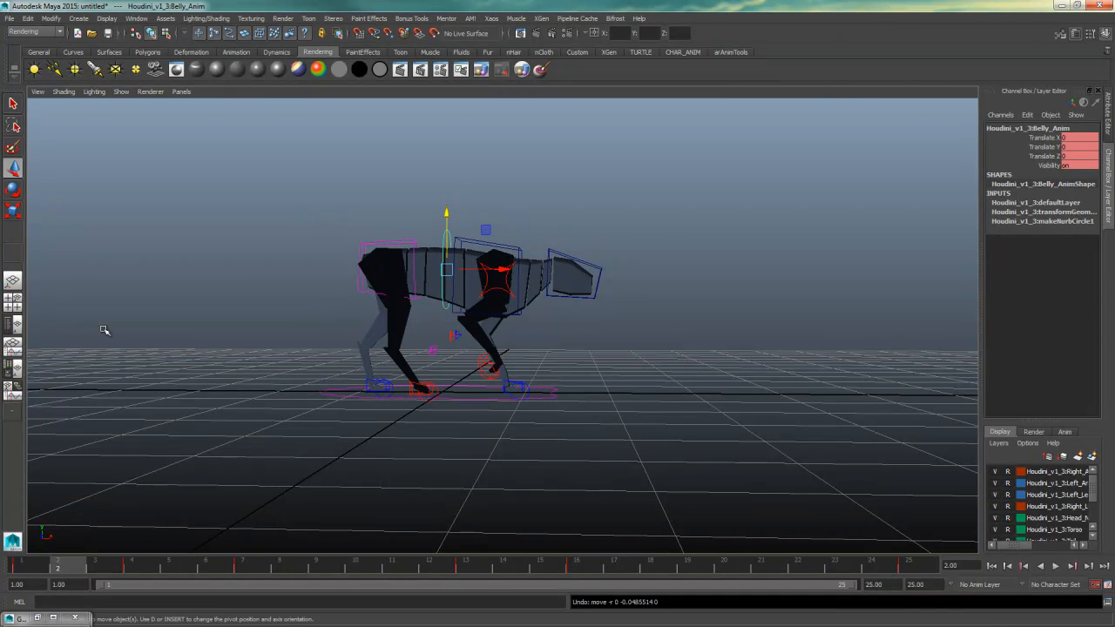
drag(446, 213, 447, 214)
key(shift+w)
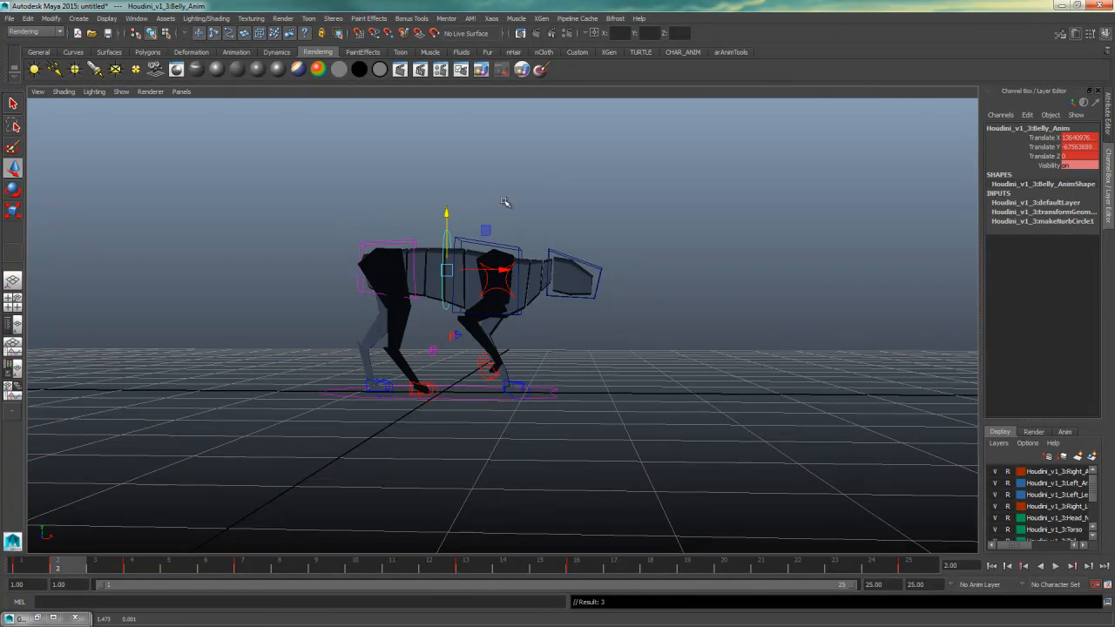
double_click(1077, 138)
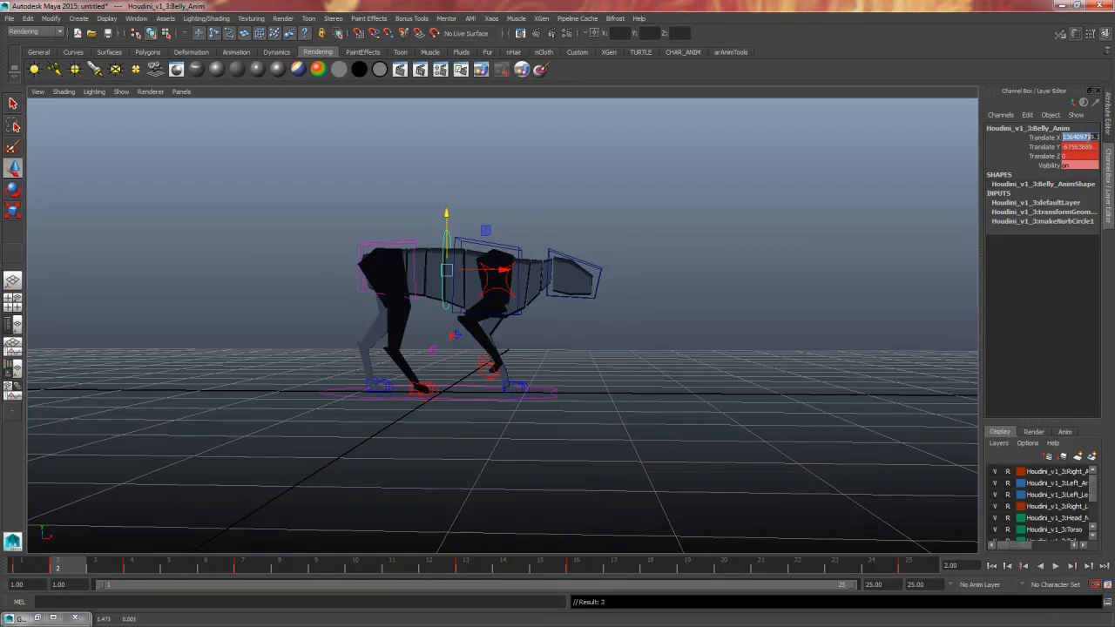
click(552, 202)
click(454, 229)
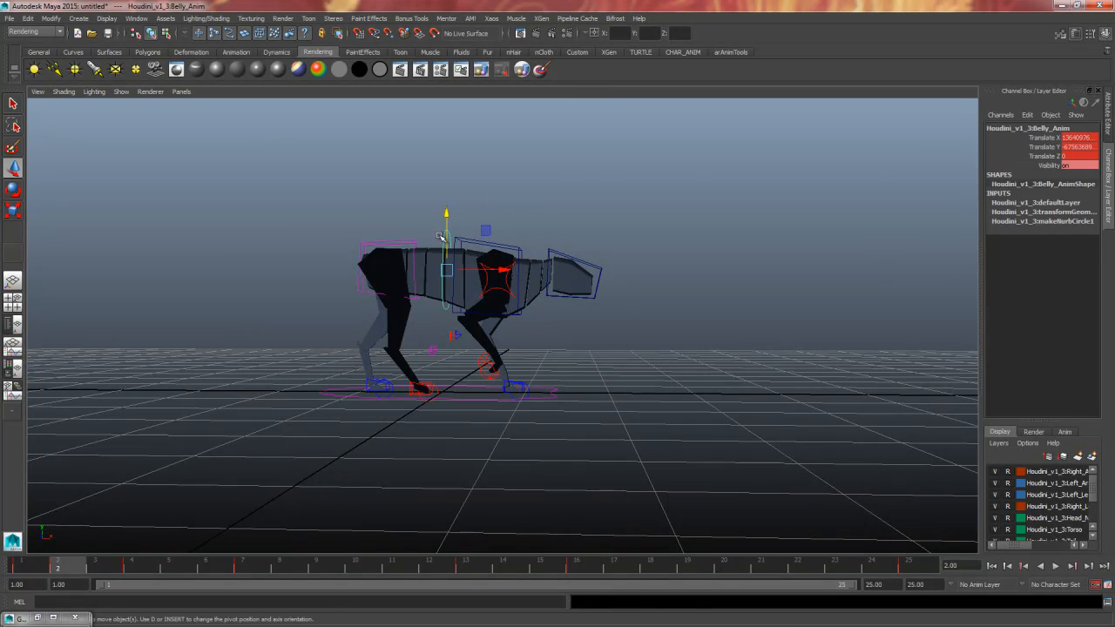
click(33, 567)
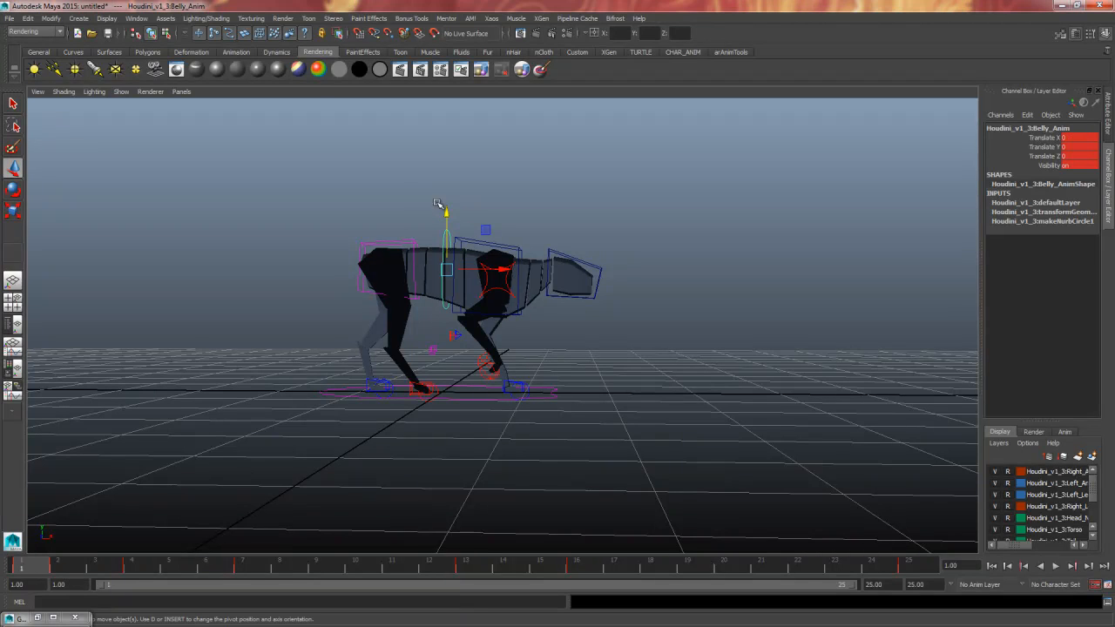
- Select the belly, chest, shoulder and head controls and clear their keys at frame 2
drag(413, 208, 457, 241)
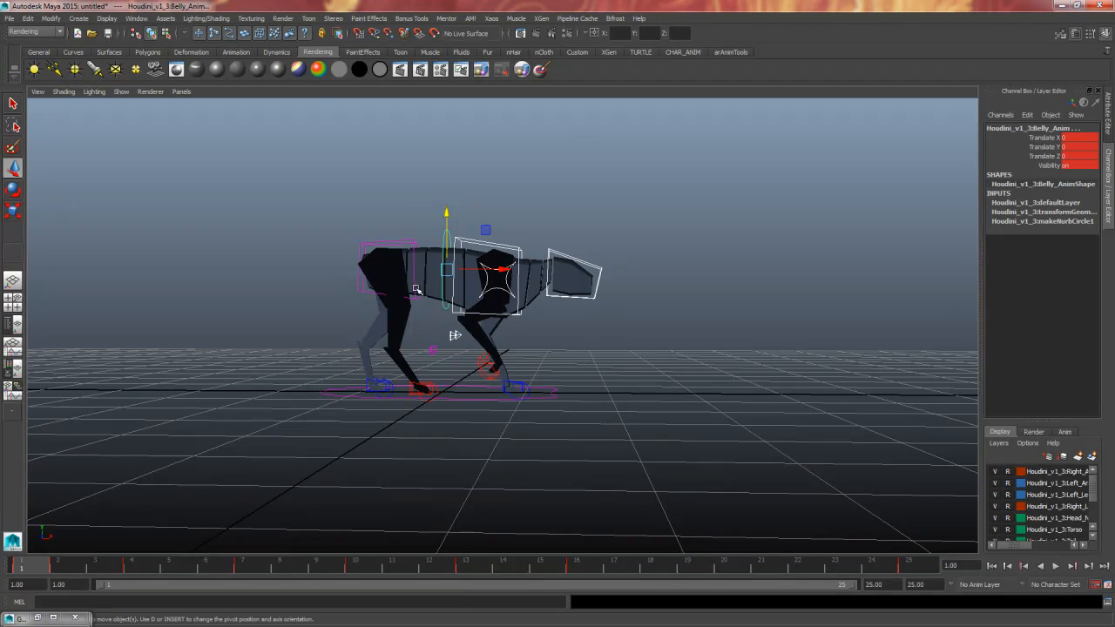
click(59, 567)
right_click(59, 568)
click(92, 442)
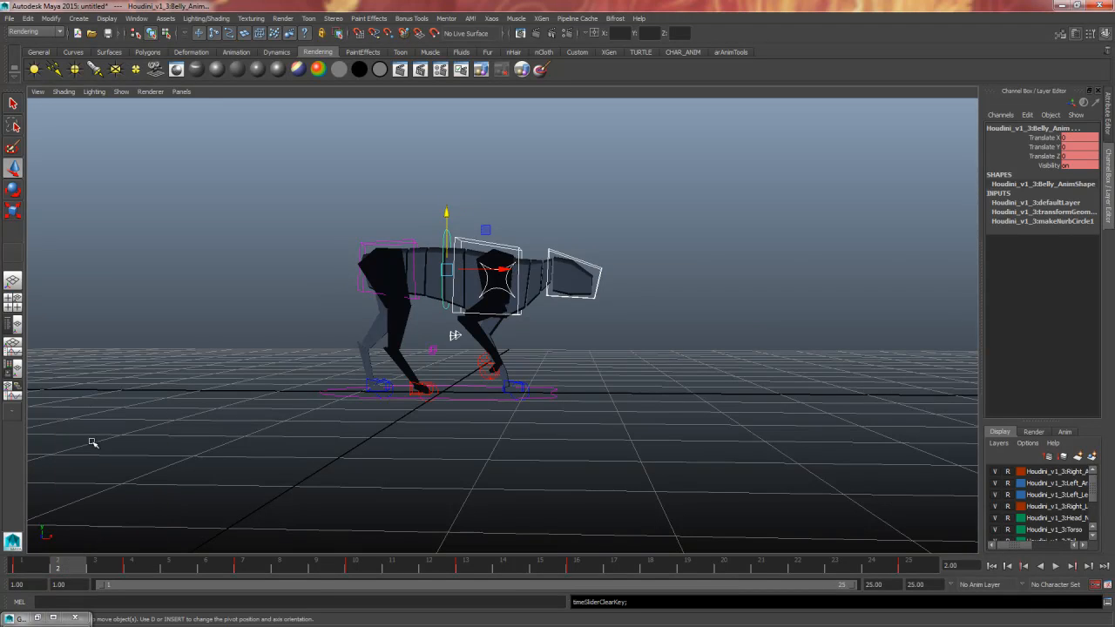
- Lower the belly control slightly at frame 7 and key it
click(35, 567)
click(136, 570)
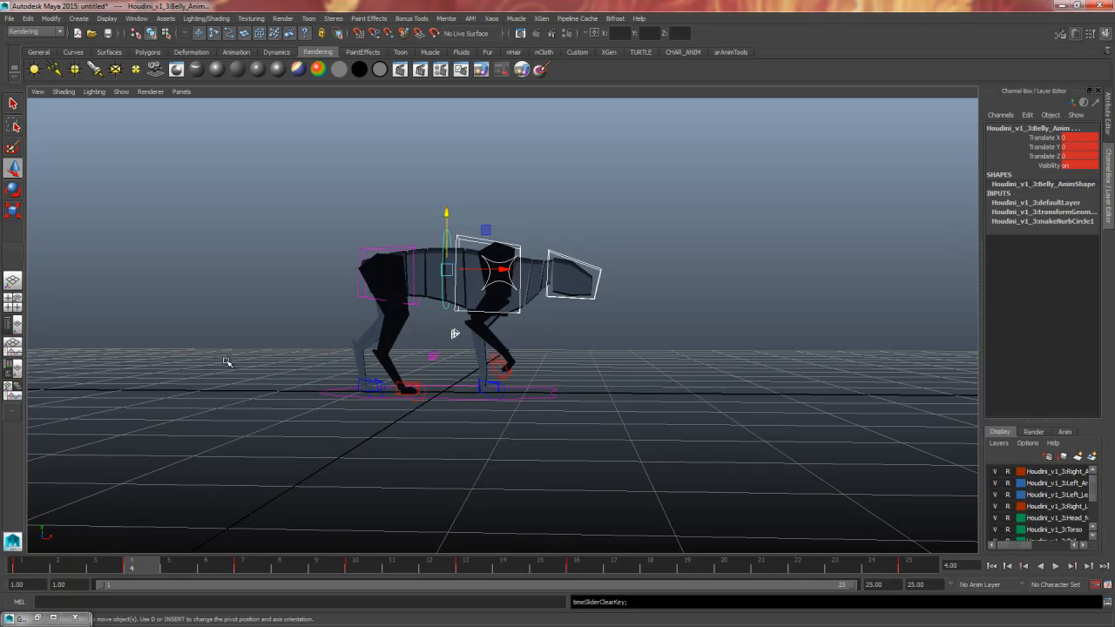
alt+drag(585, 348, 216, 517)
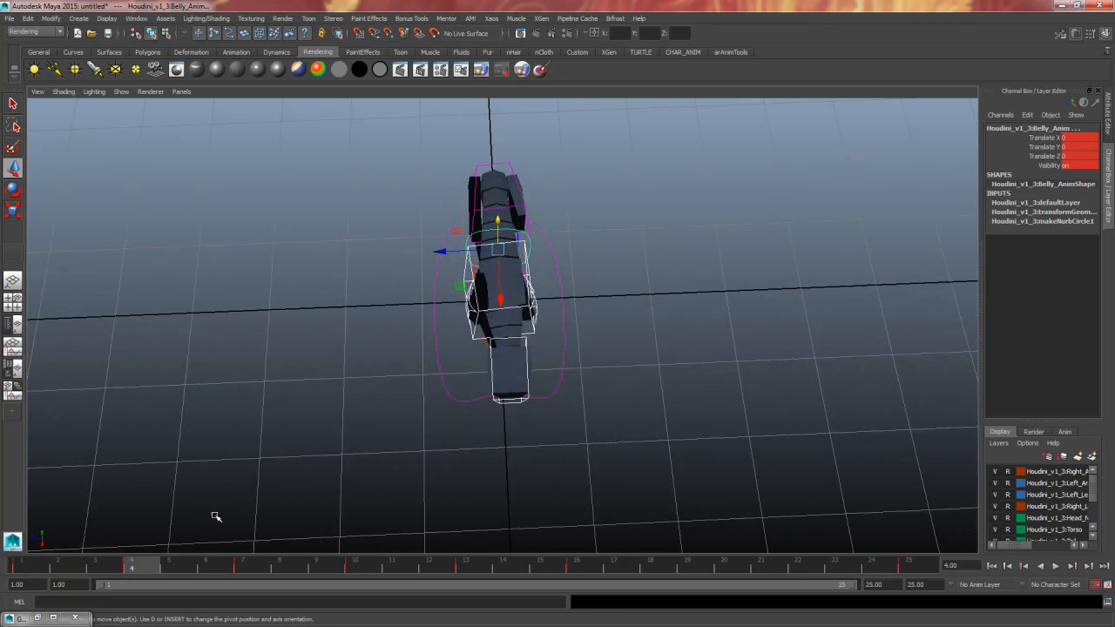
drag(35, 571, 137, 571)
alt+drag(452, 436, 602, 375)
drag(137, 568, 228, 578)
click(229, 562)
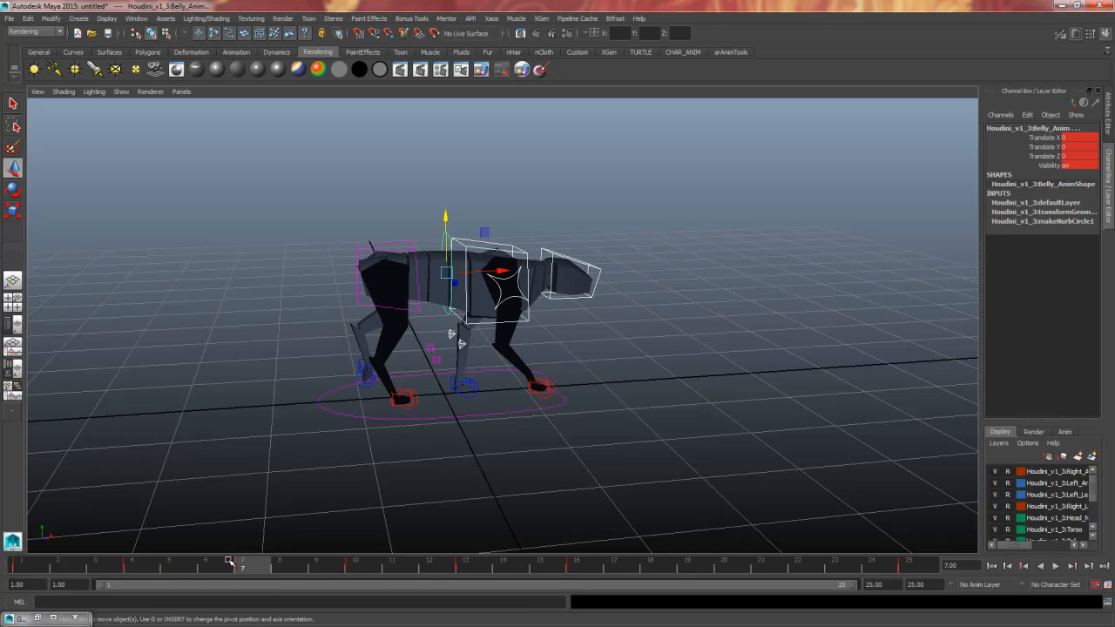
alt+drag(461, 342, 401, 368)
drag(443, 217, 442, 220)
key(s)
click(487, 214)
click(454, 229)
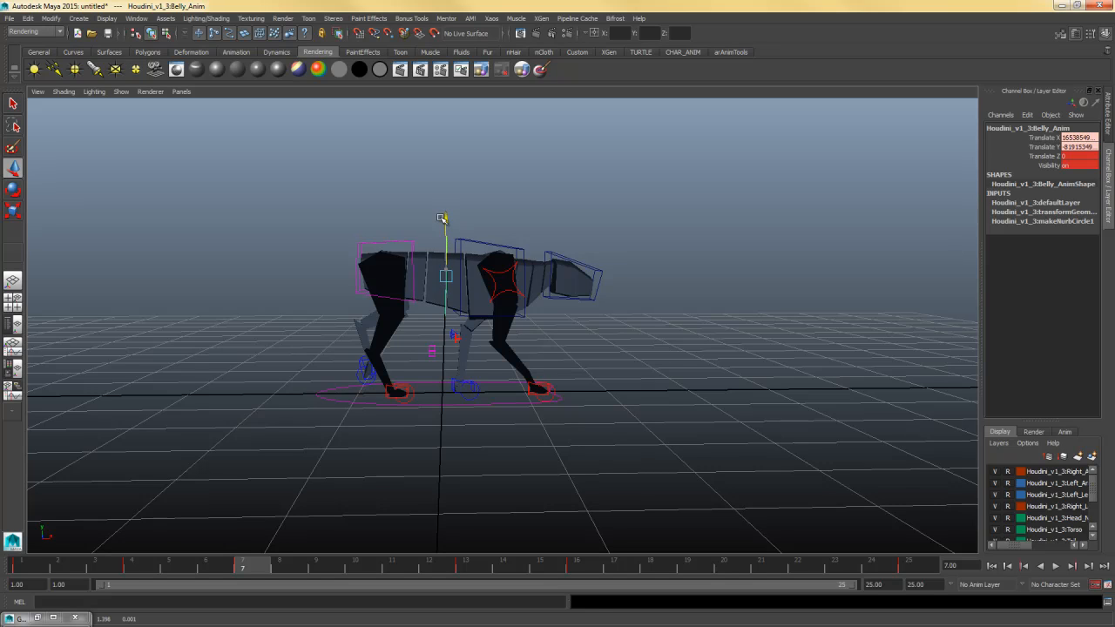
key(s)
double_click(1071, 147)
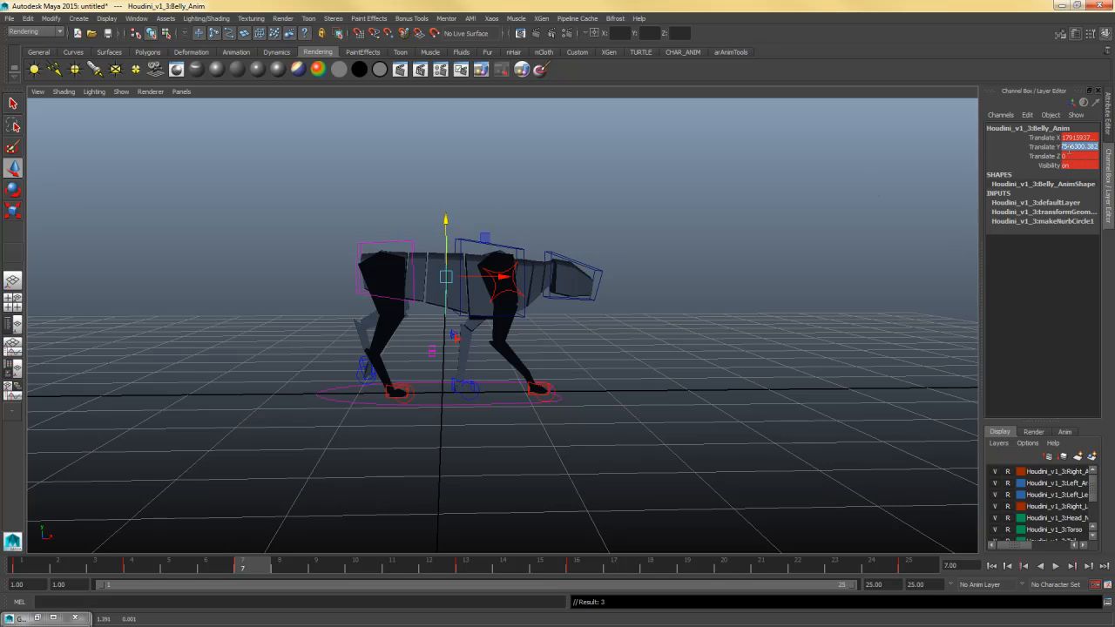
click(679, 279)
- Play back the animation and lower the belly control slightly at frame 4
key(alt+v)
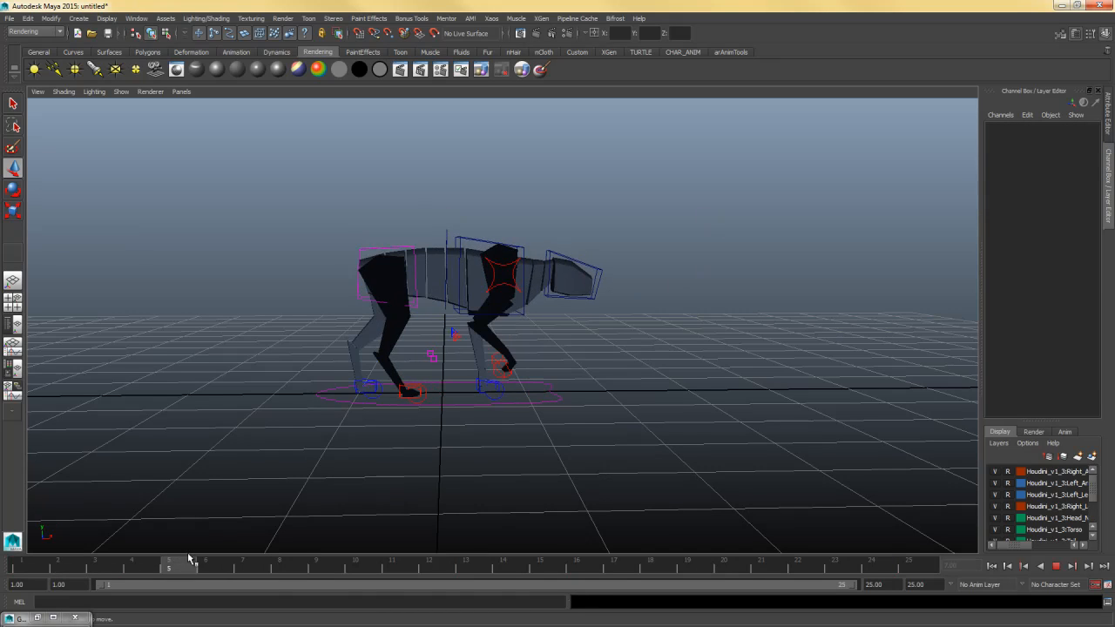
click(129, 562)
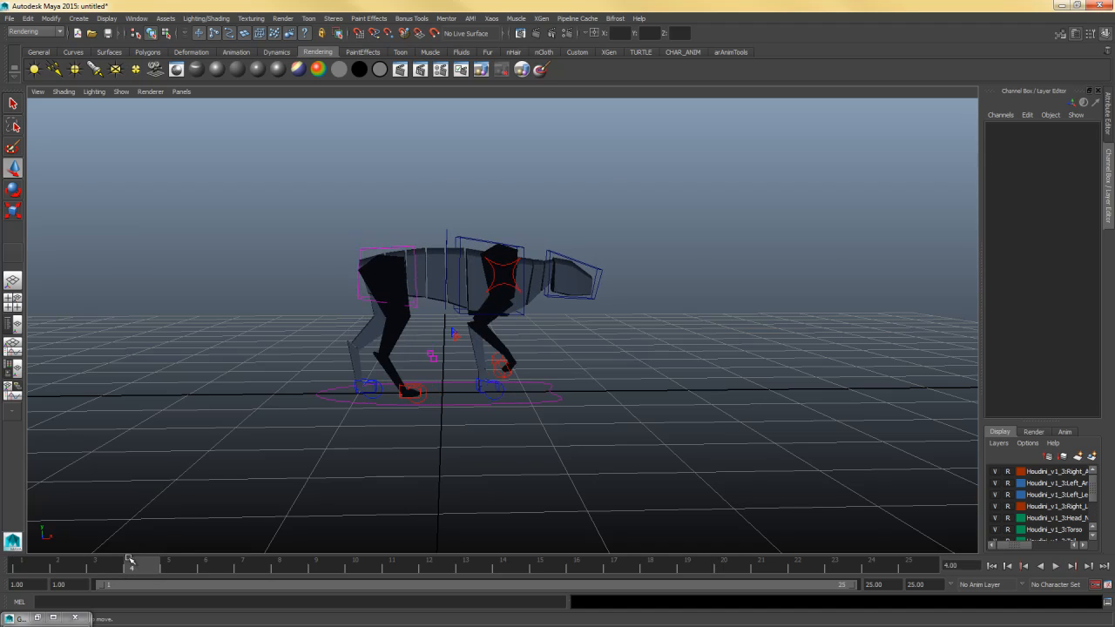
drag(431, 235, 446, 217)
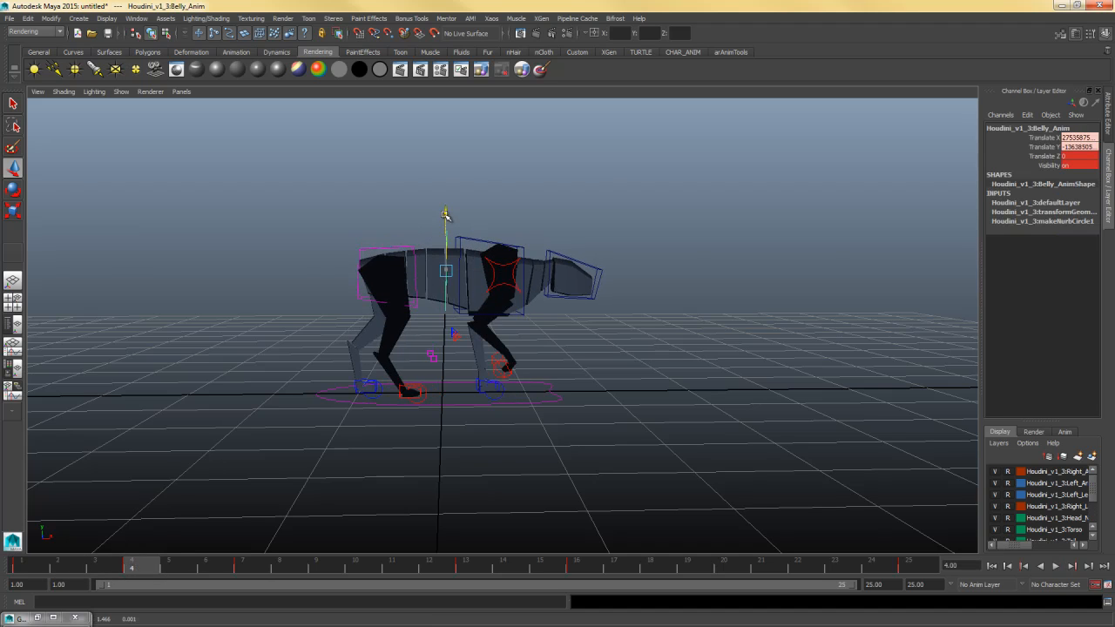
- Raise the belly control slightly at frame 10, and check the poses at frames 13 and 16
click(25, 564)
key(alt+v)
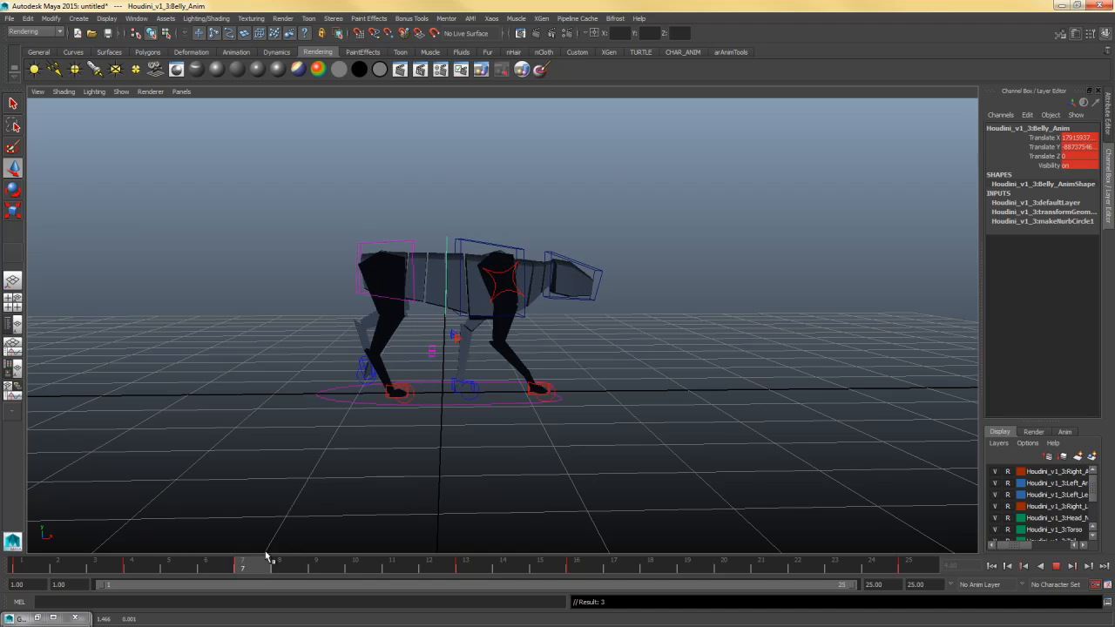
key(Escape)
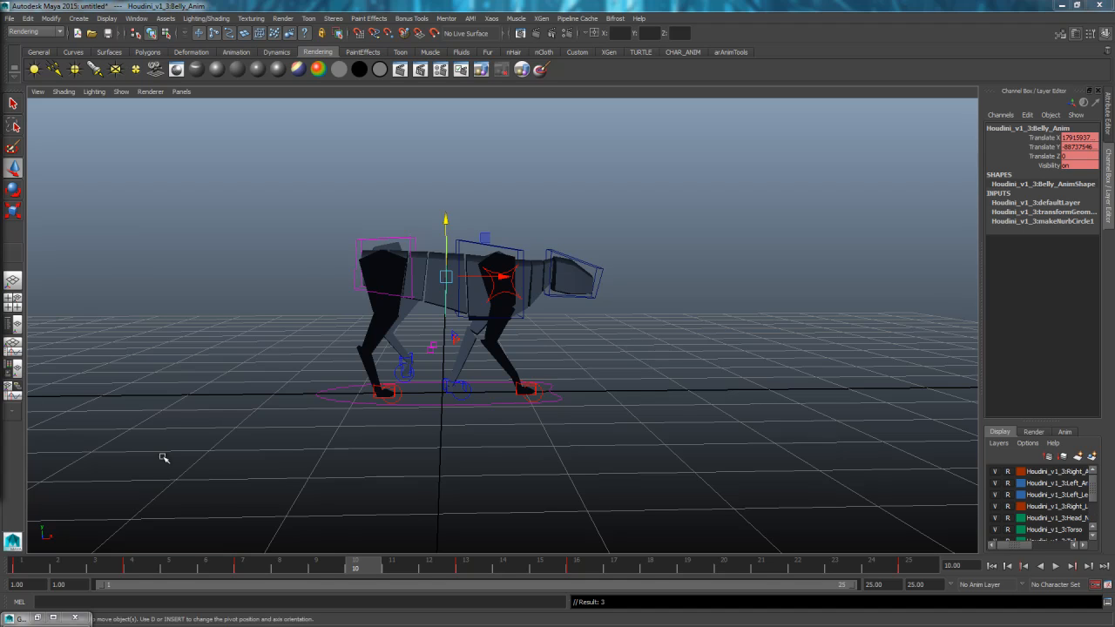
drag(446, 221, 446, 218)
click(464, 568)
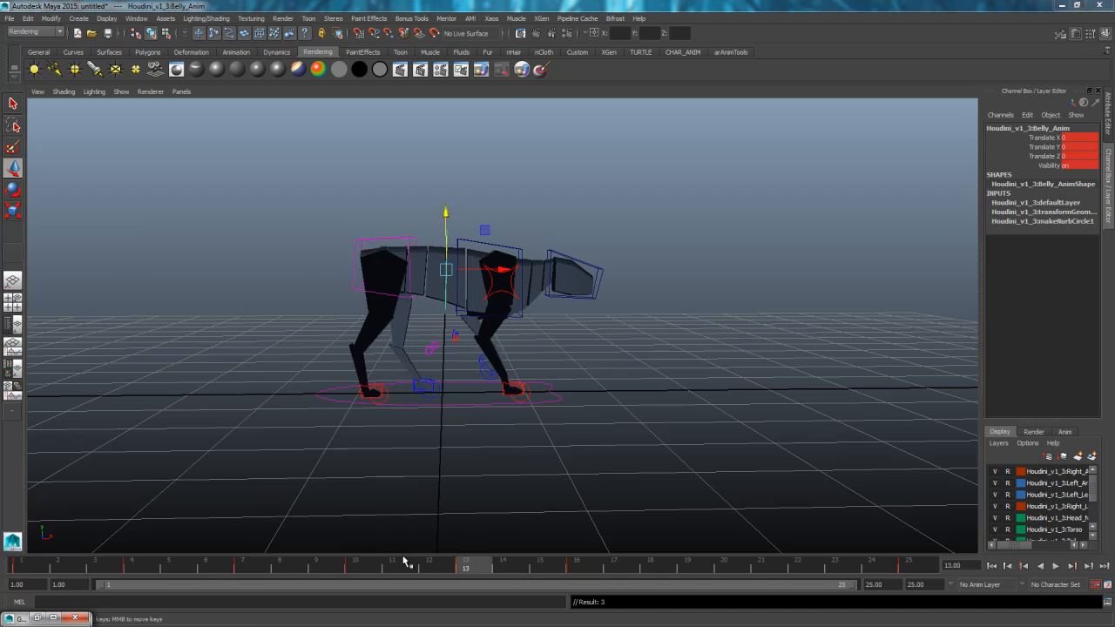
drag(456, 567, 562, 564)
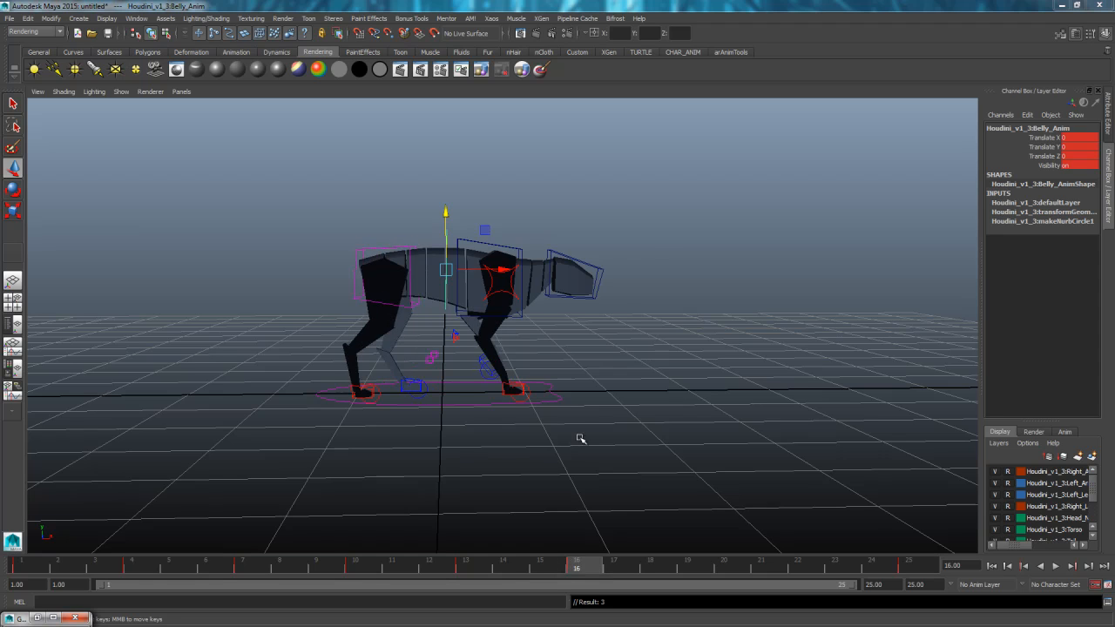
- Select all rig controls, key them at frame 1, and step through the key poses to frame 13
key(alt+v)
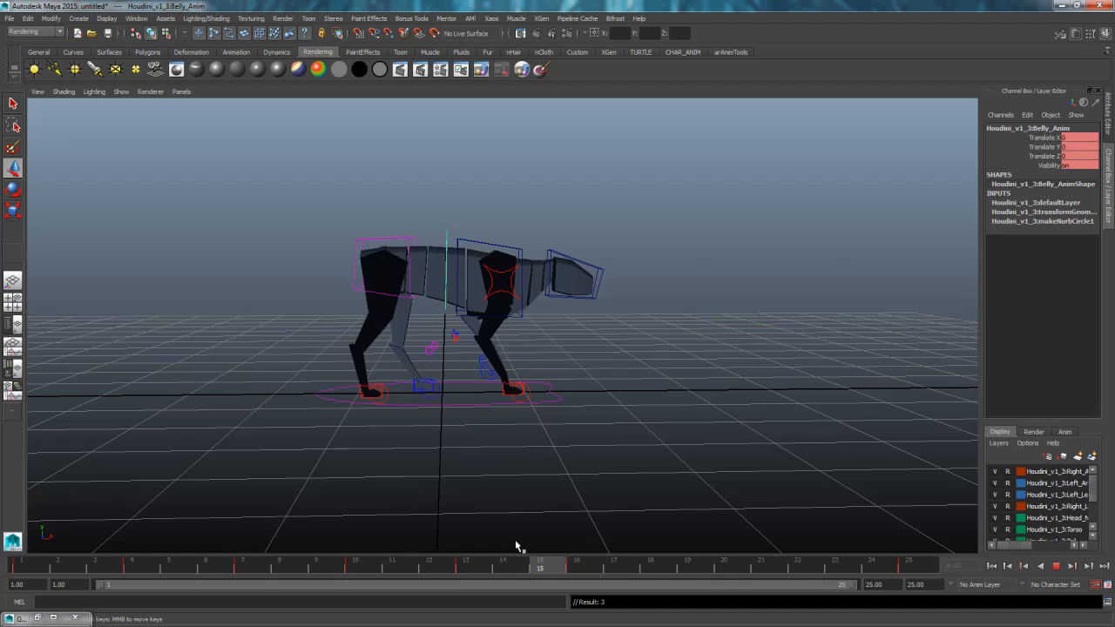
key(alt+v)
drag(690, 192, 344, 408)
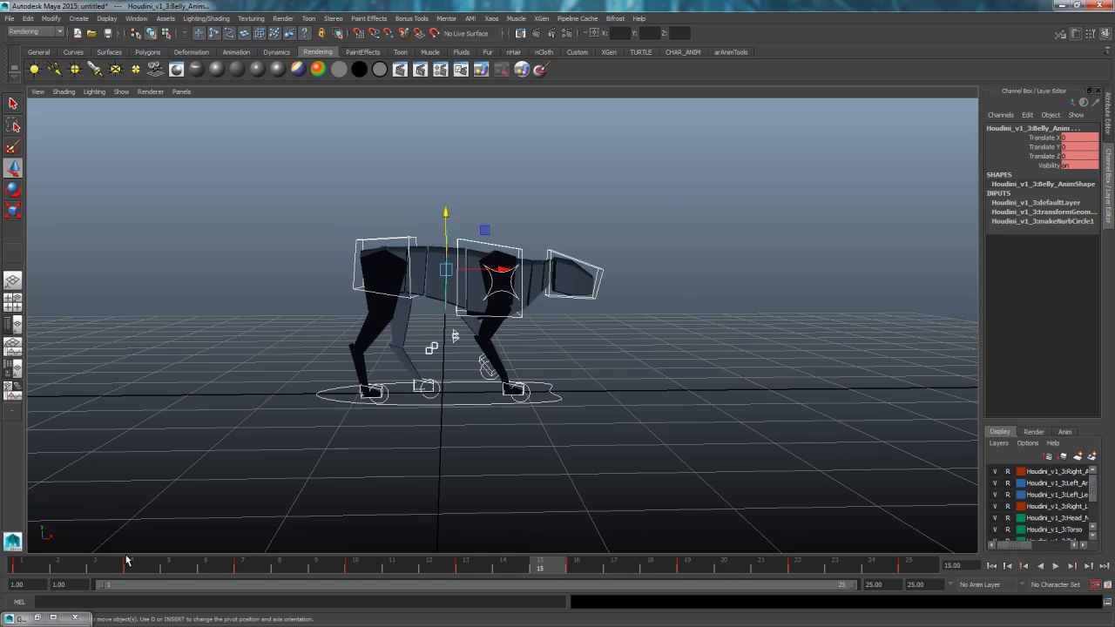
click(64, 567)
drag(701, 152, 191, 482)
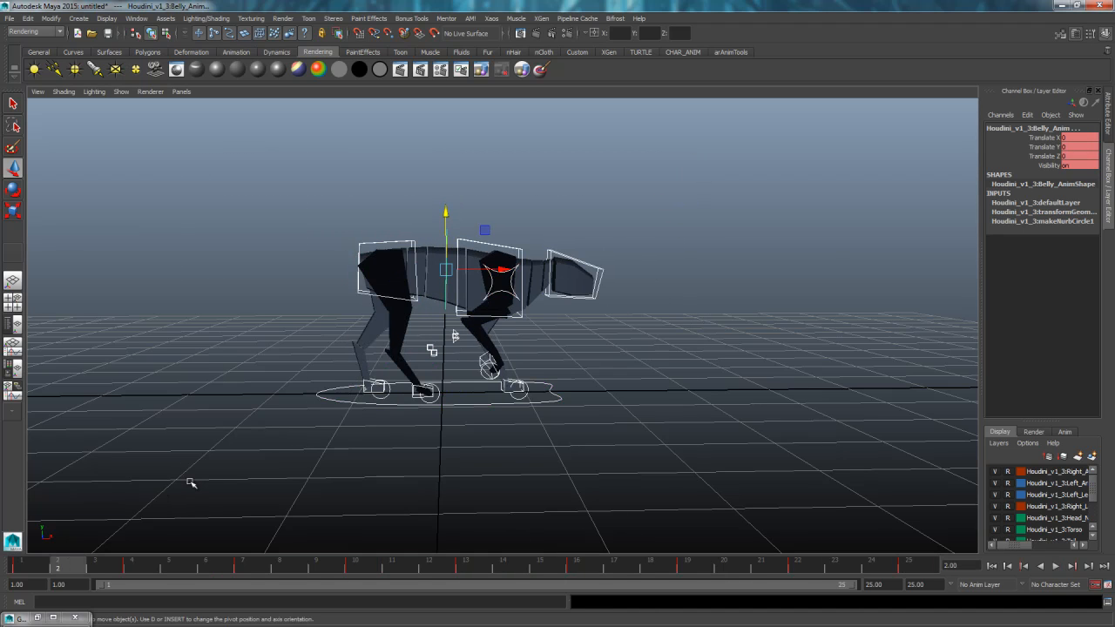
click(19, 568)
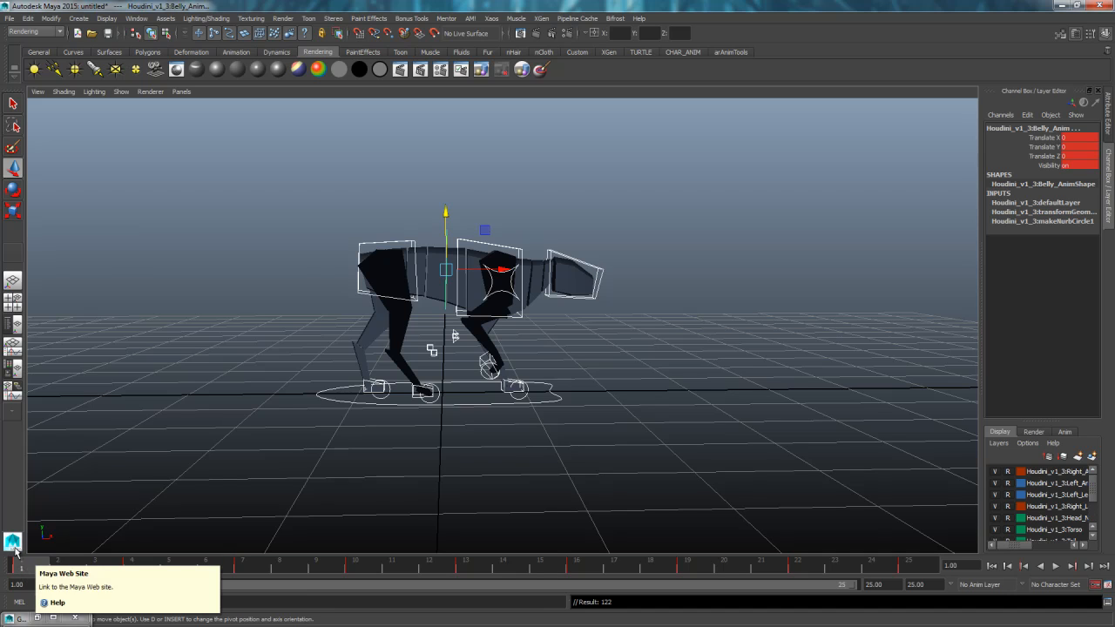
key(.)
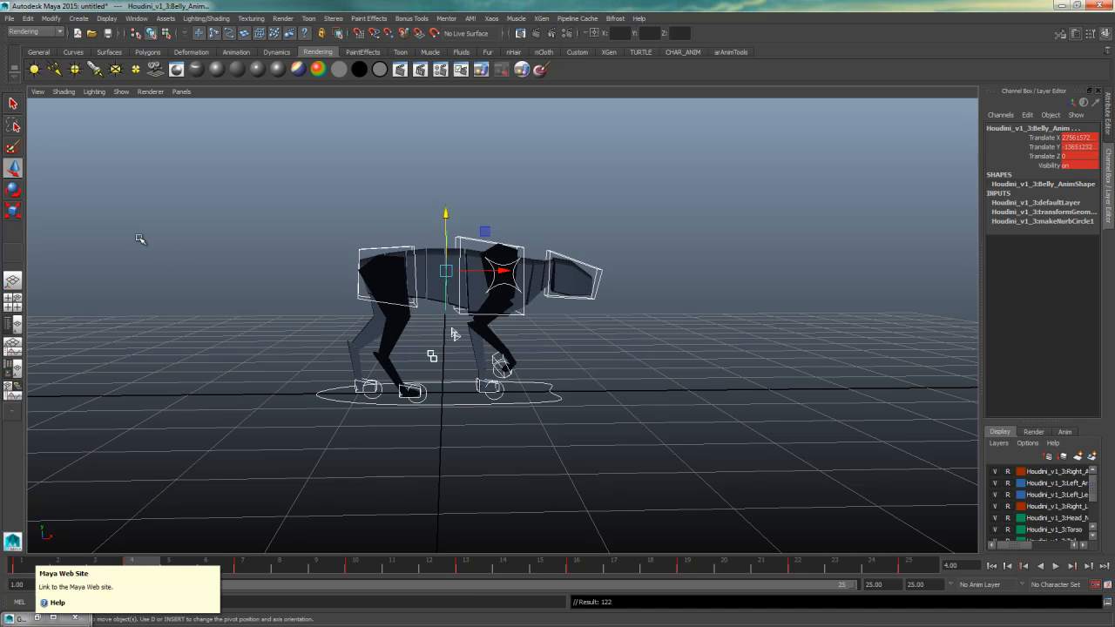
key(.)
key(period)
key(period)
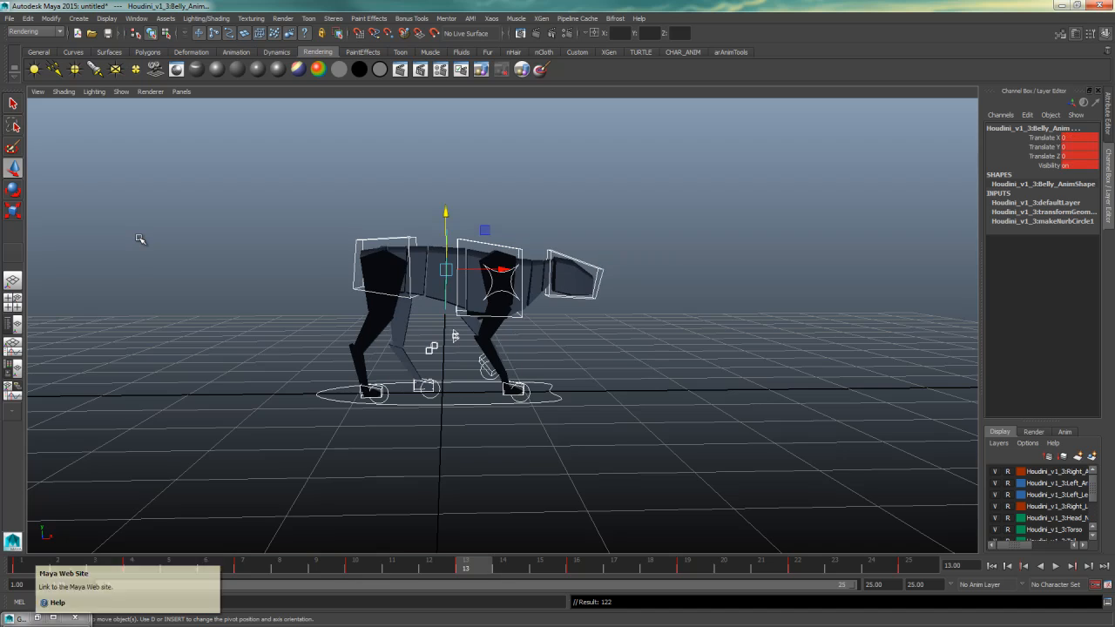
- Play back the first half of the walk cycle to check the motion, and deselect all controls
key(alt+v)
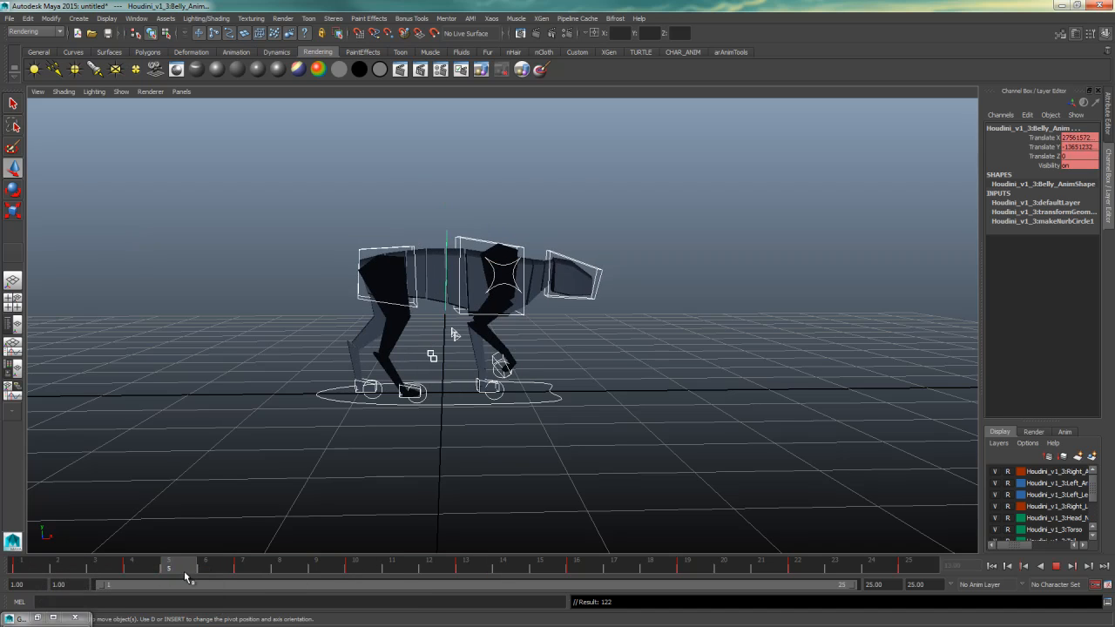
mouse_move(5, 544)
mouse_down()
mouse_move(485, 543)
mouse_move(370, 550)
mouse_up()
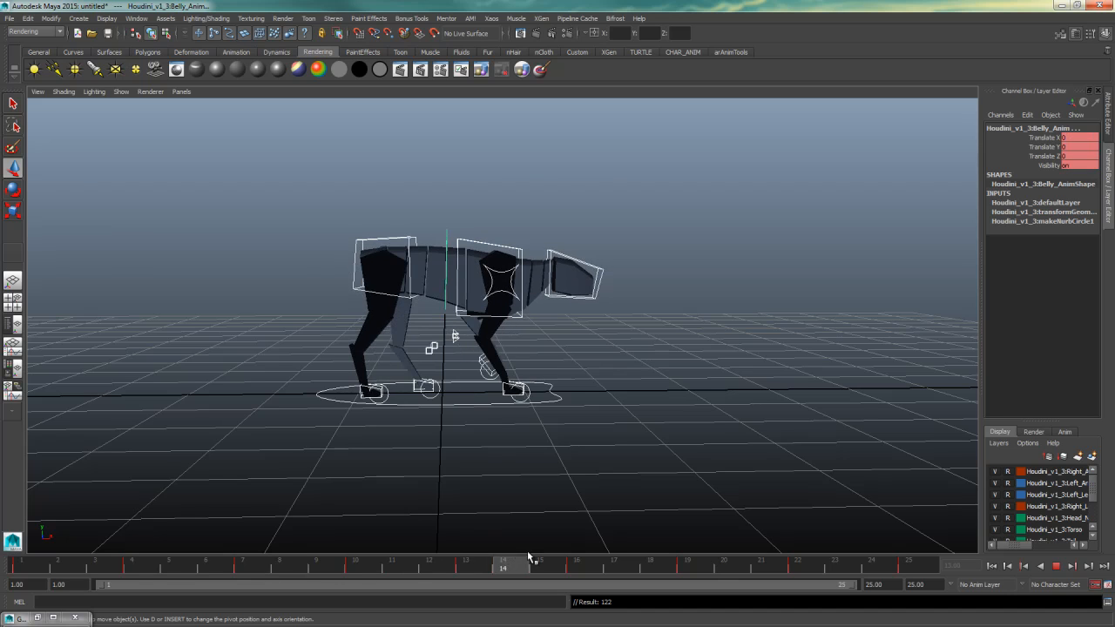
click(596, 393)
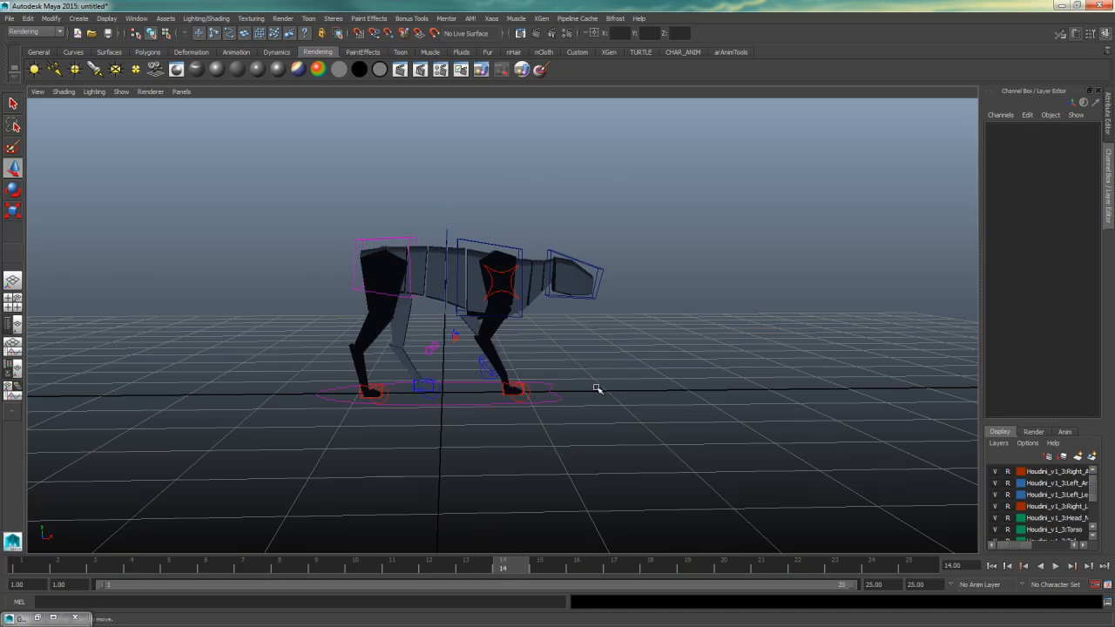
key(space)
click(596, 396)
- Copy the chest control's frame 4 pose to frame 16 and key it there
drag(618, 259, 591, 290)
alt+drag(632, 386, 732, 408)
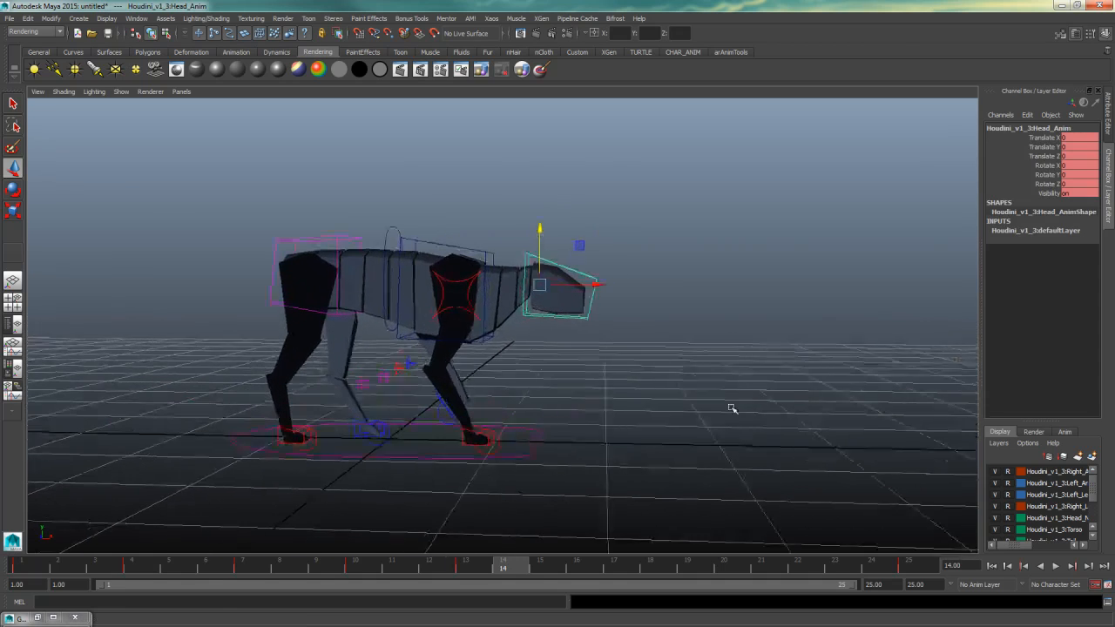
drag(479, 239, 468, 270)
alt+drag(503, 353, 411, 454)
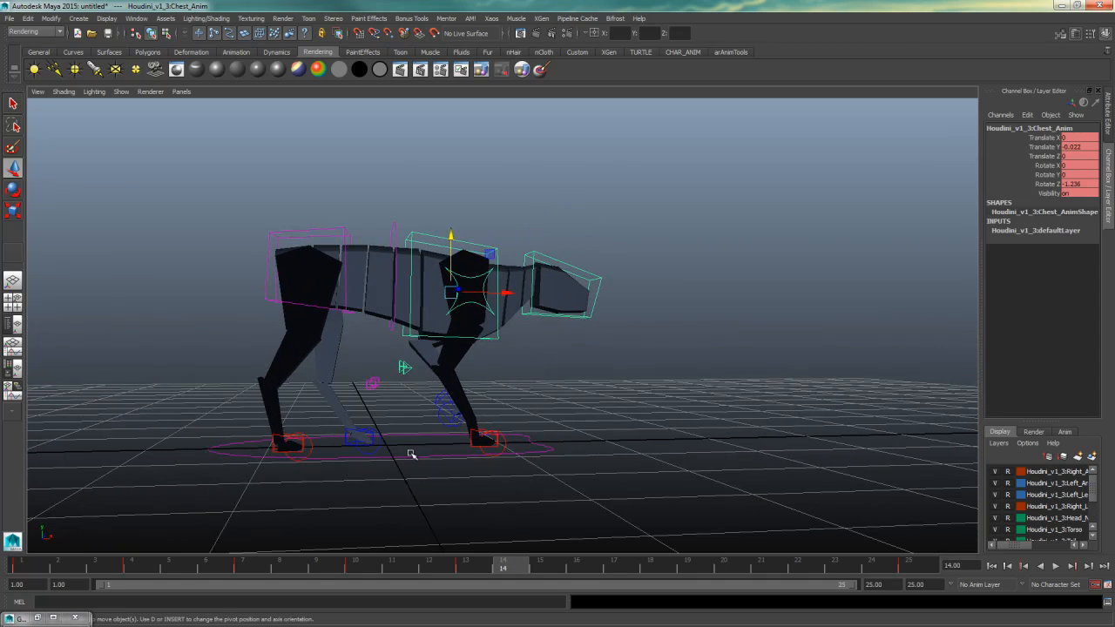
alt+drag(521, 332, 482, 424)
click(137, 568)
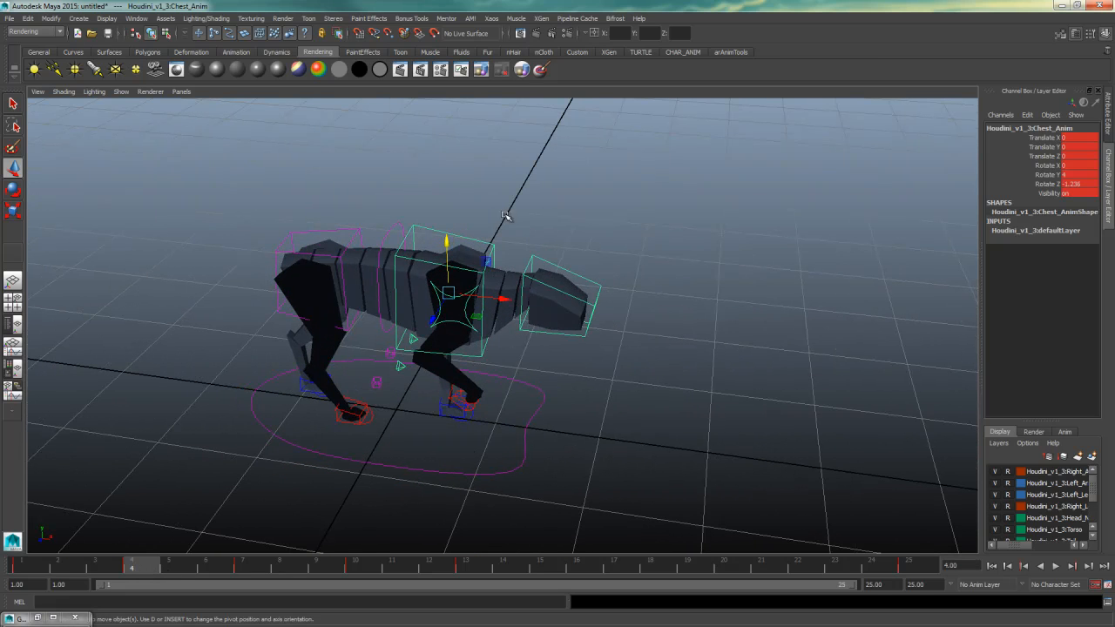
drag(500, 224, 485, 248)
drag(149, 569, 578, 568)
key(s)
- Set the chest control's Rotate Y to -4 at frame 16
drag(507, 236, 487, 252)
alt+drag(702, 278, 646, 305)
click(1069, 176)
text(4)
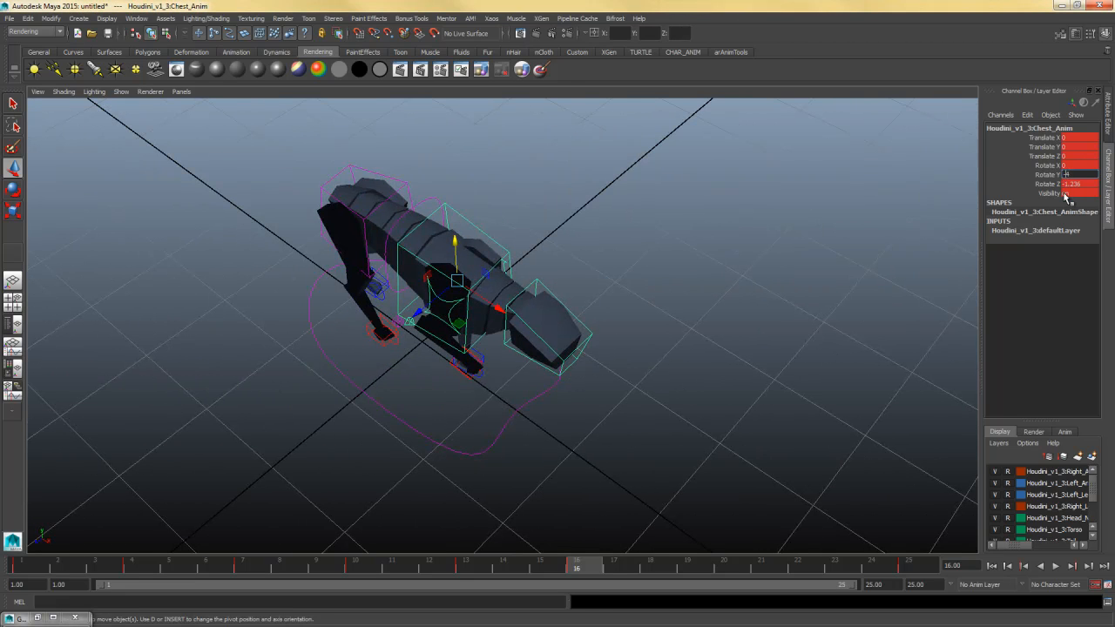
key(Return)
- Copy the chest control's frame 7 pose to frame 19, key it, and set its Rotate Y to -5
alt+drag(688, 331, 592, 366)
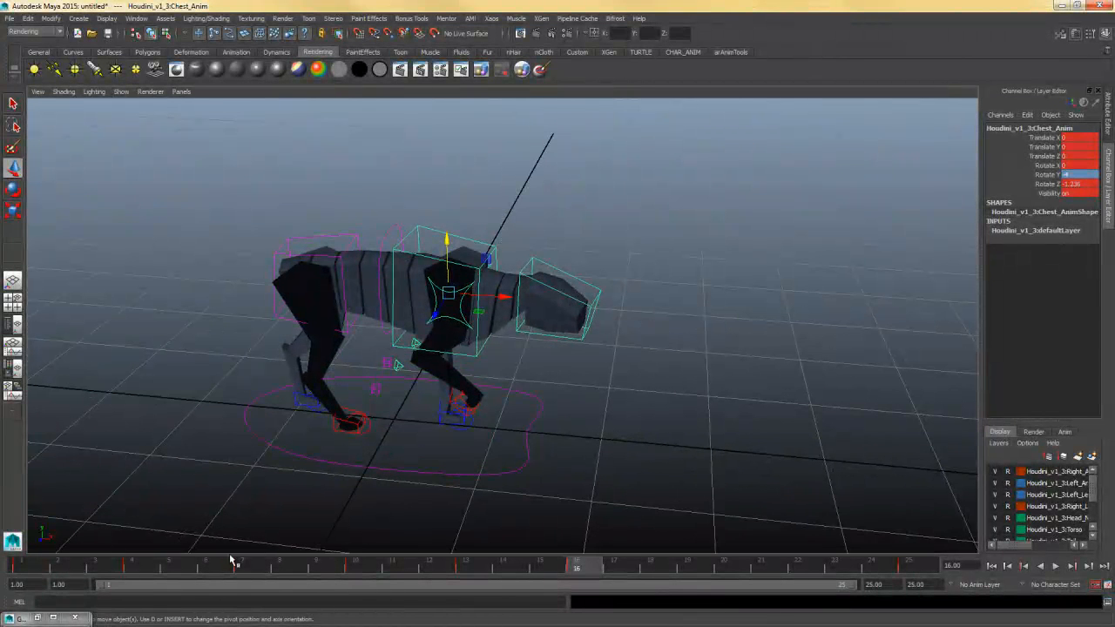
click(245, 567)
drag(245, 567, 686, 567)
key(s)
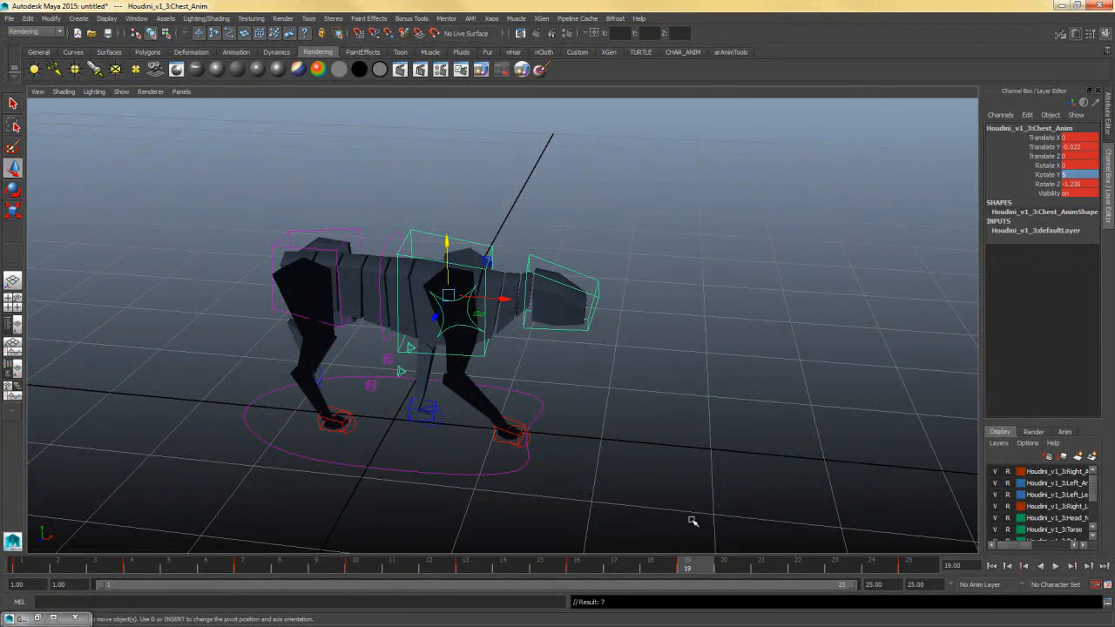
click(1063, 175)
key(Return)
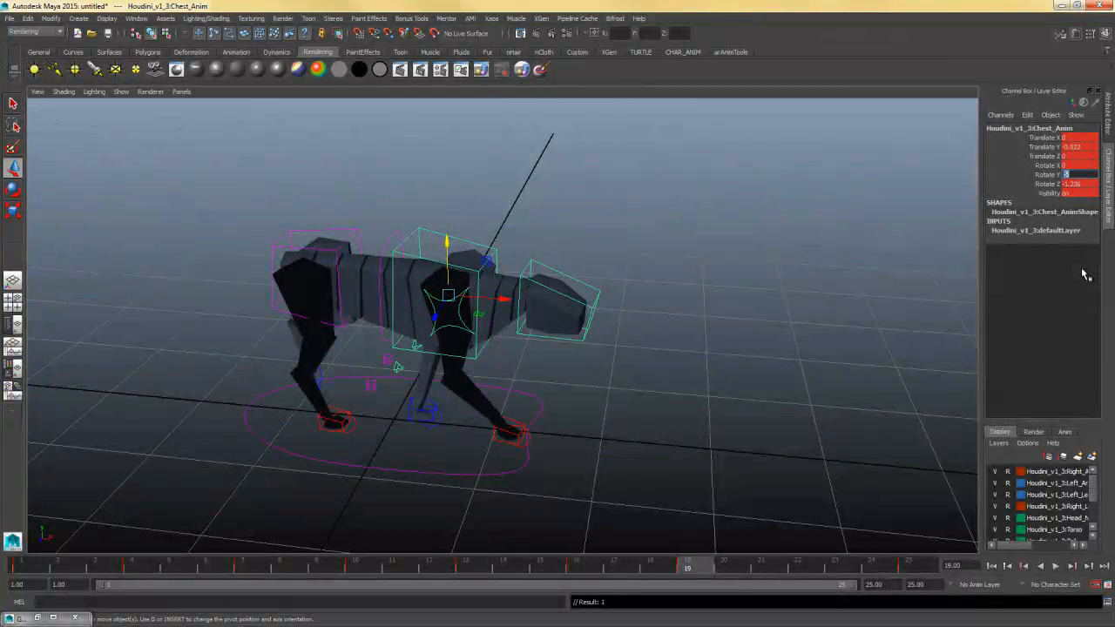
alt+drag(644, 366, 672, 369)
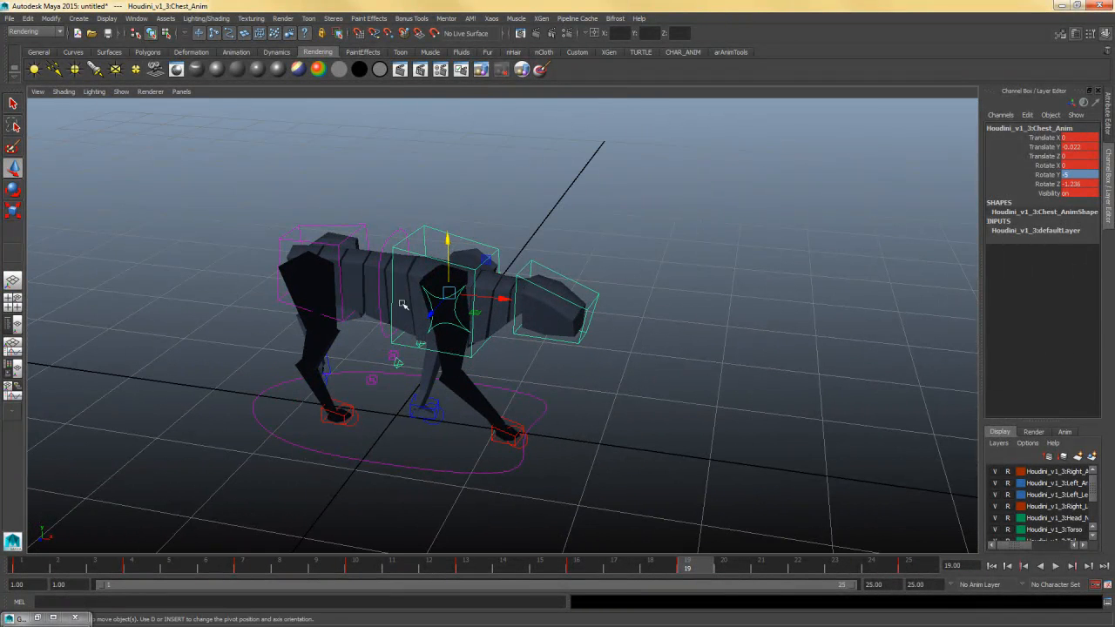
- Copy the chest control's frame 10 pose to frame 22 and set its Rotate Y to -2.5
click(353, 566)
drag(378, 568, 797, 567)
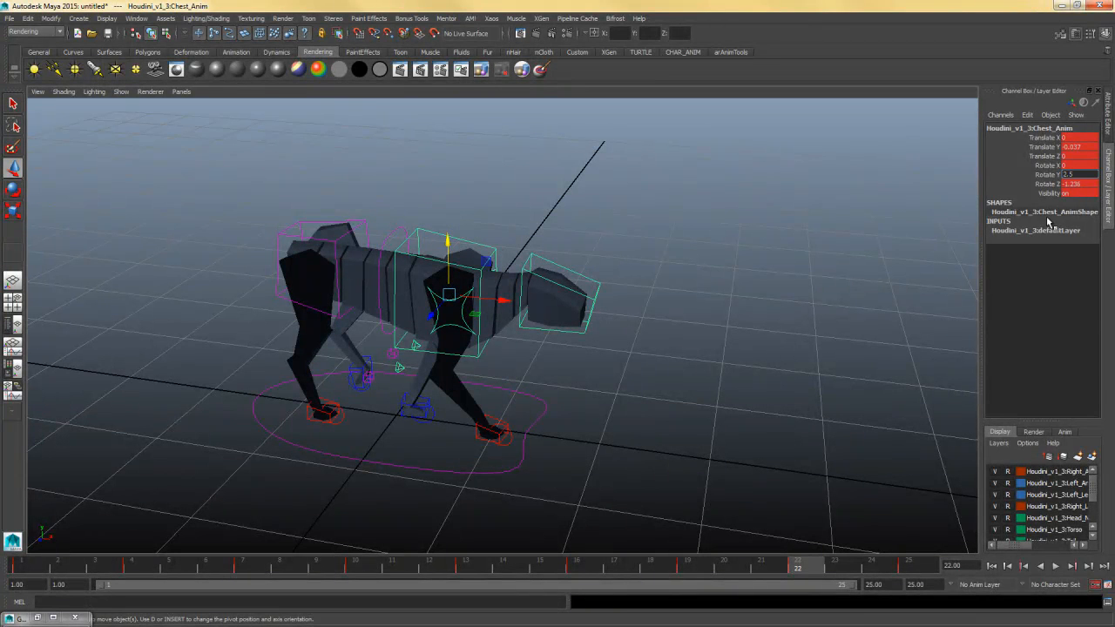
key(Return)
alt+drag(840, 304, 605, 444)
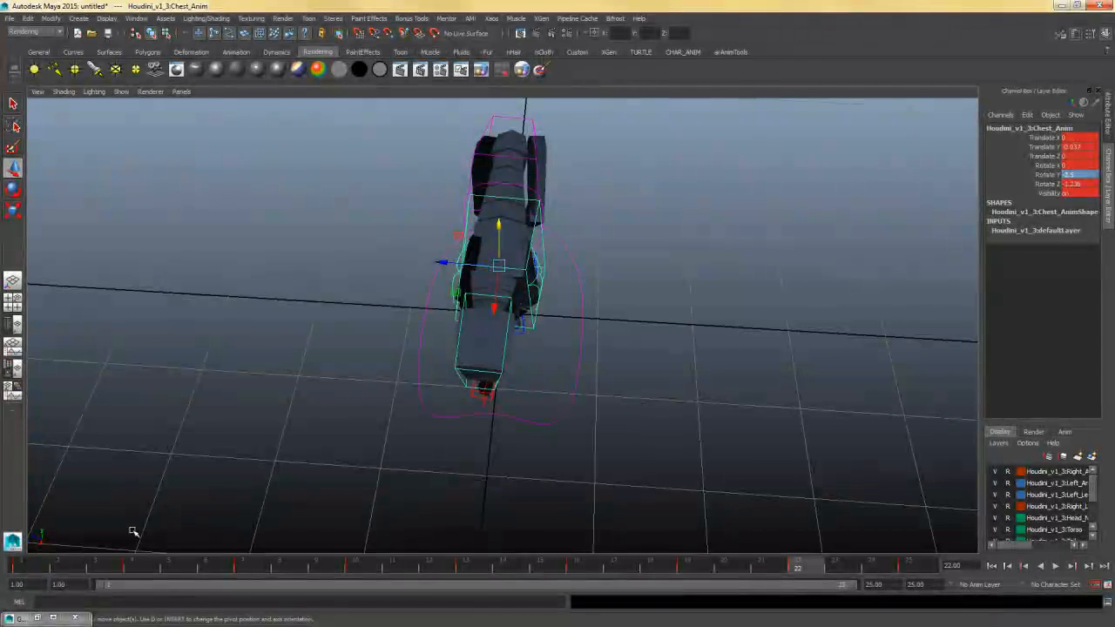
- Play back the walk cycle to check the chest rotation, and deselect the chest control
click(38, 565)
key(alt+v)
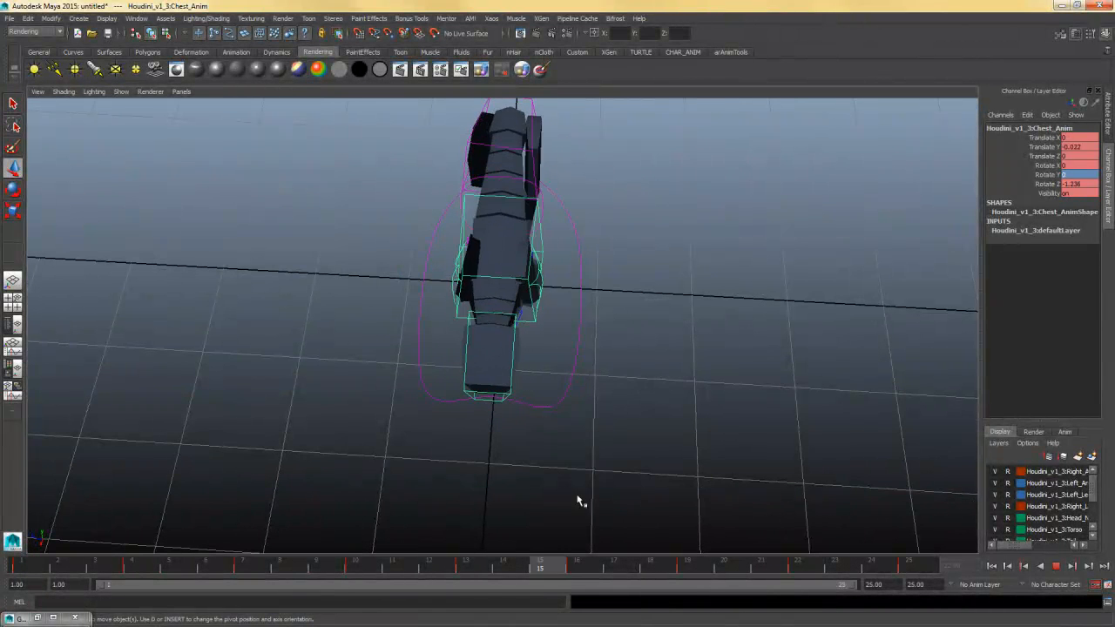
alt+drag(578, 500, 726, 373)
click(726, 372)
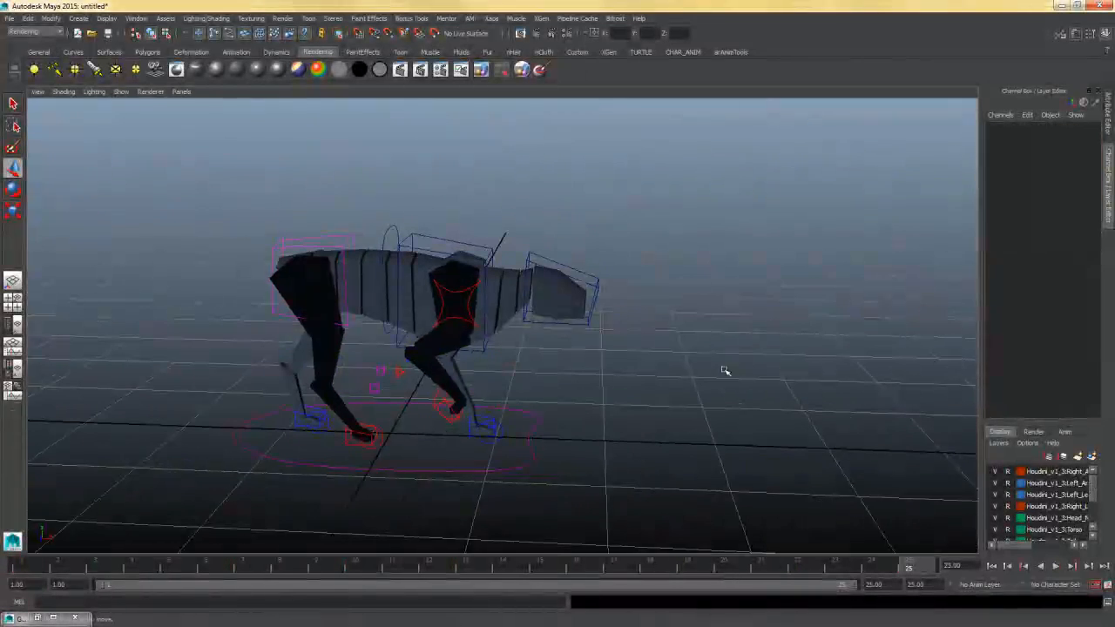
- Copy the head control's frame 4 pose to frame 16, key it, and set its Rotate Y to 4
click(595, 278)
mouse_move(659, 364)
alt+mouse_down()
mouse_move(667, 348)
mouse_move(656, 356)
alt+mouse_up()
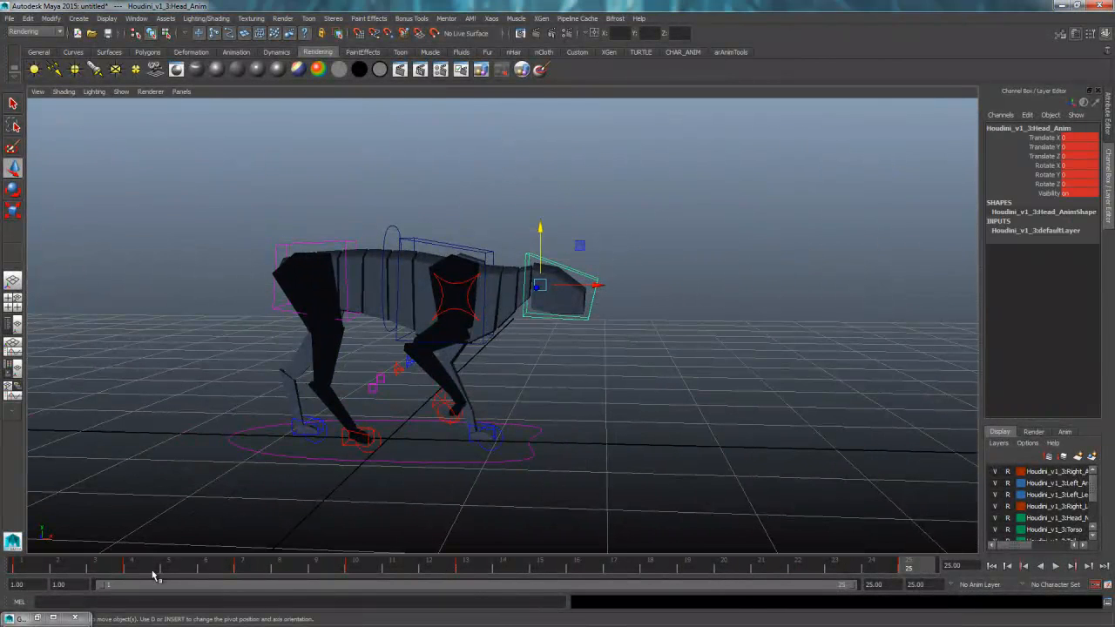
click(138, 568)
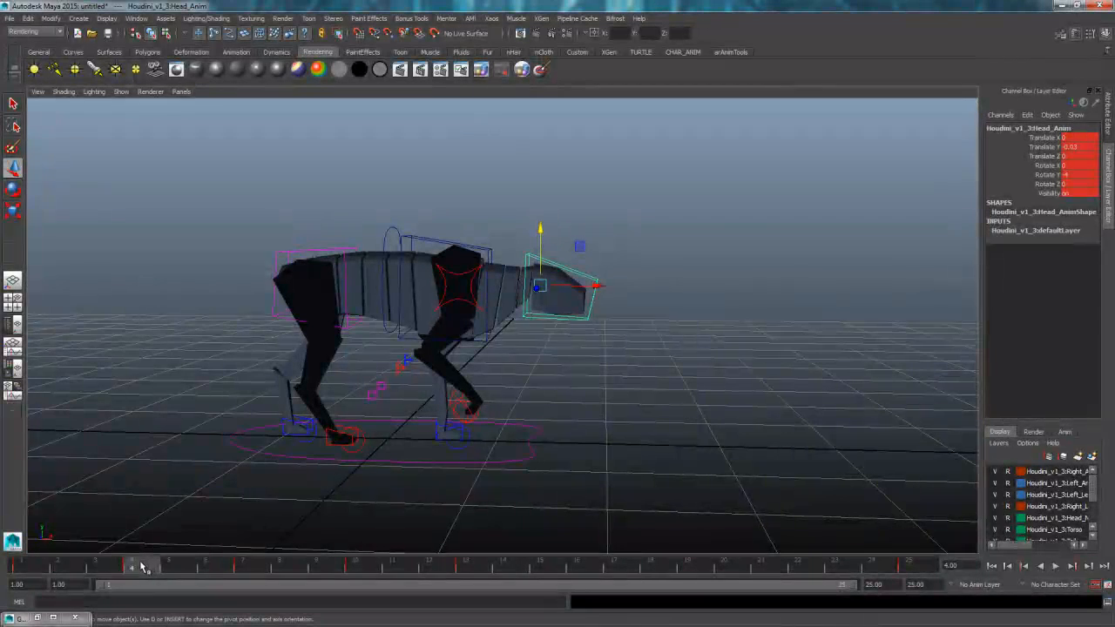
drag(161, 572, 570, 570)
key(s)
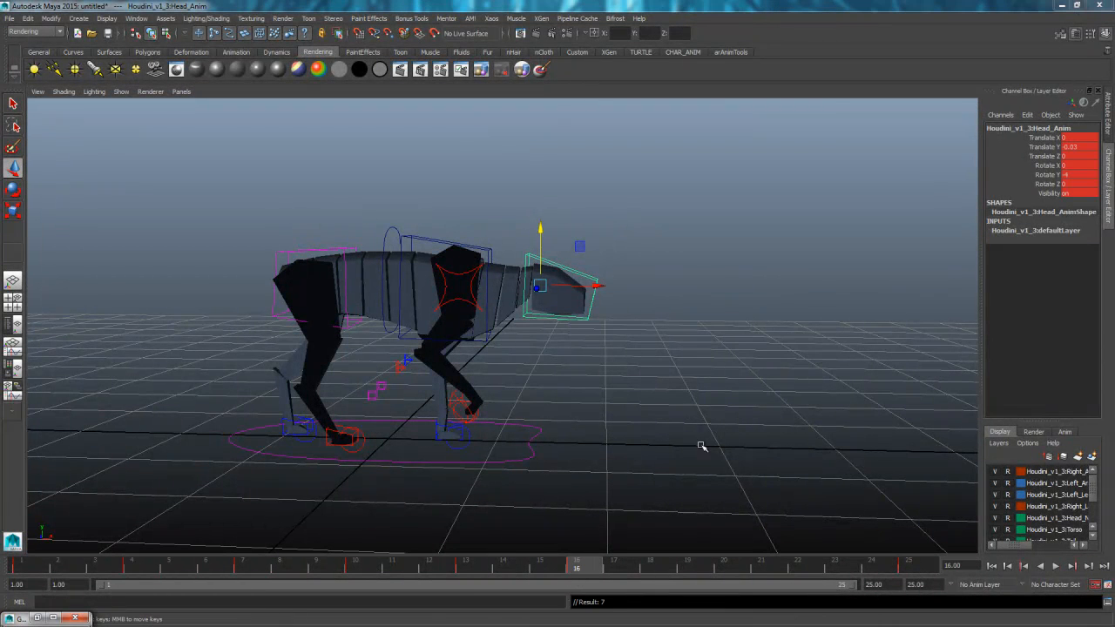
click(1068, 176)
text(4)
key(Return)
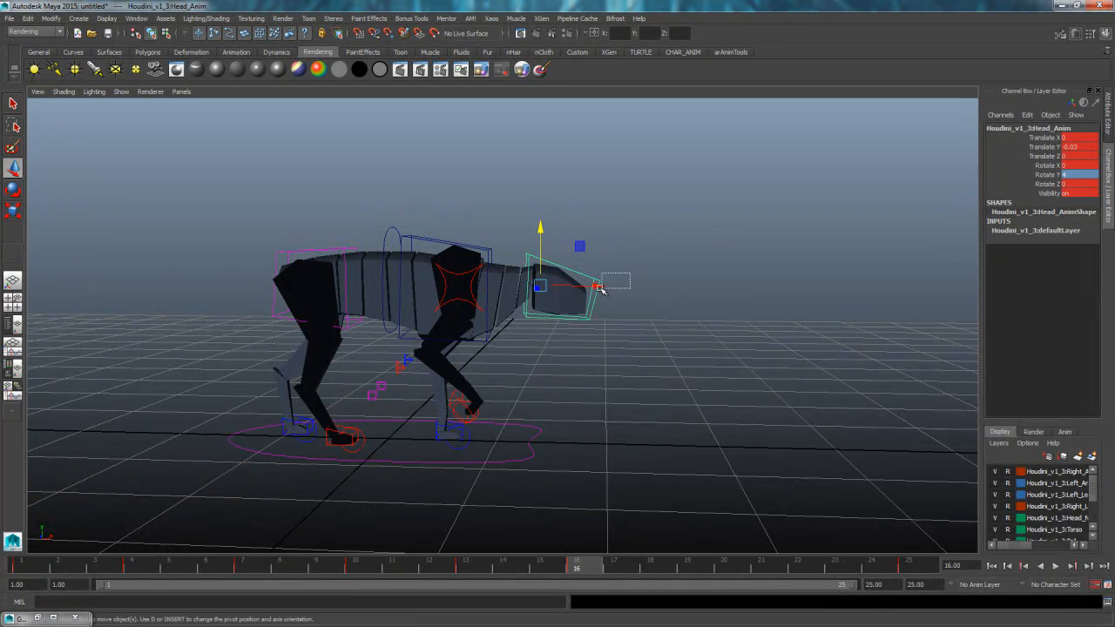
- Copy the head control's frame 7 pose to frame 19 and key it there
click(245, 568)
drag(265, 568, 687, 570)
key(s)
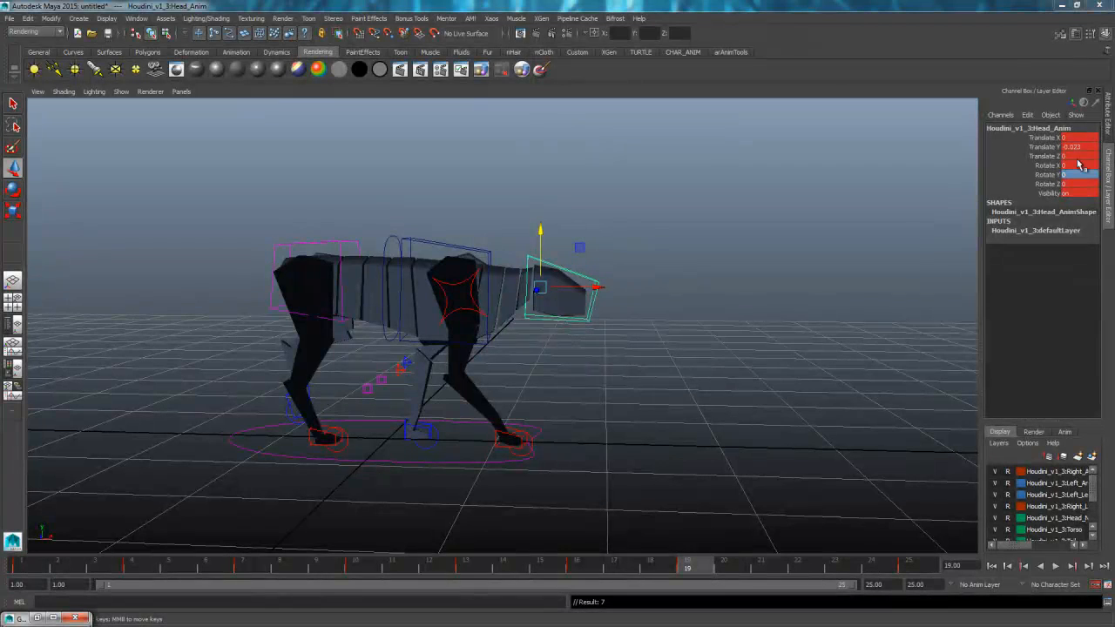
- Copy the head control's frame 10 pose to frame 22, key it, and set its Rotate Y to 0.2
click(358, 570)
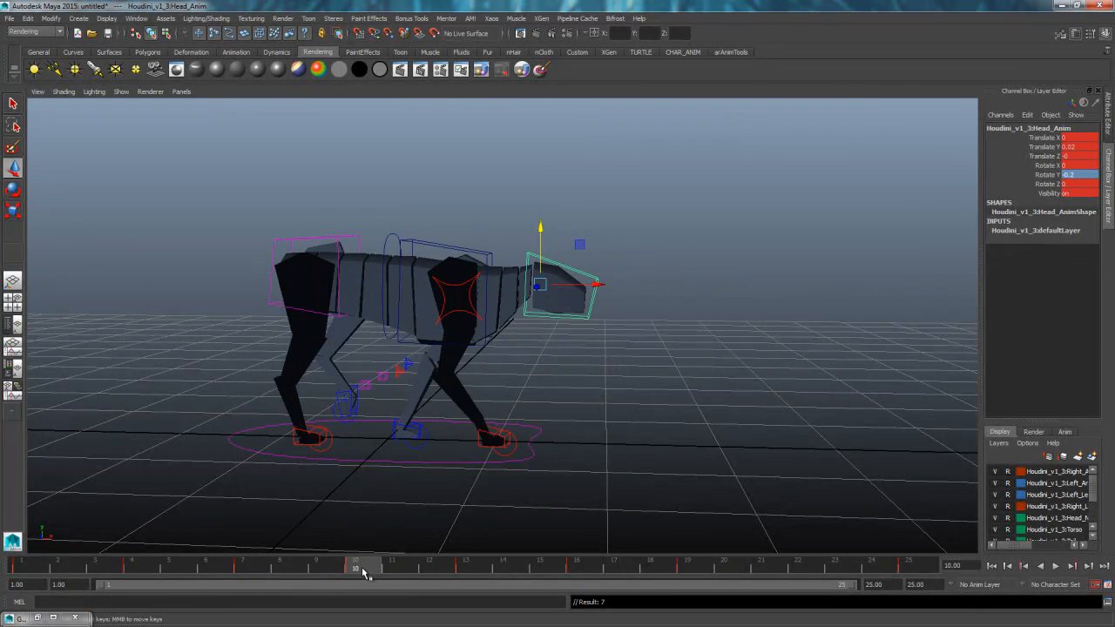
middle_drag(364, 572, 797, 564)
key(s)
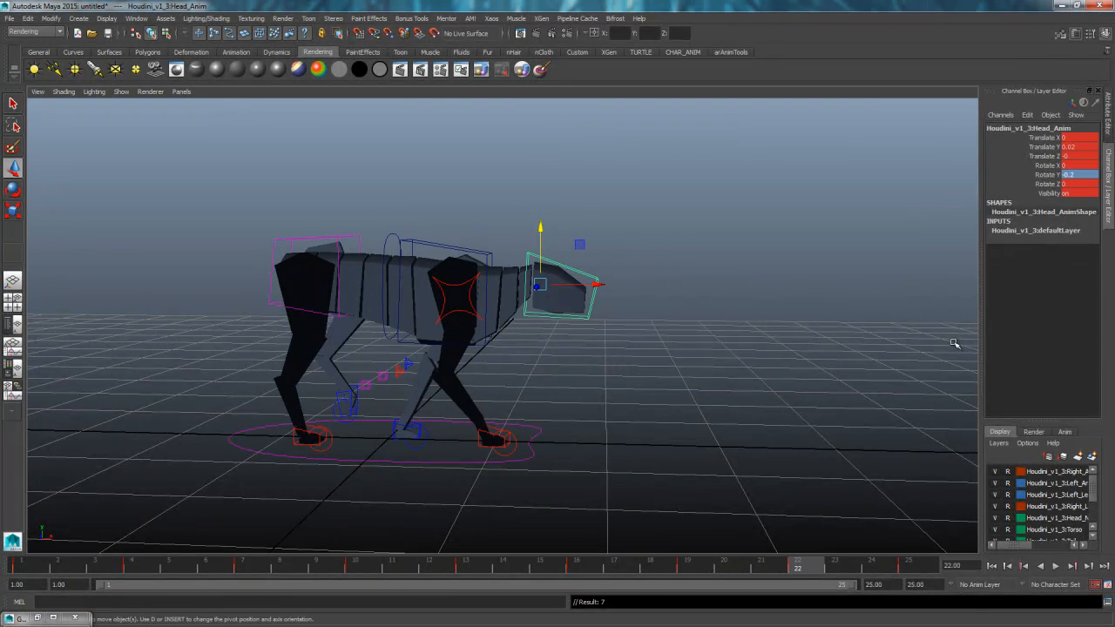
click(1071, 175)
- Compare the head direction across the key poses, setting its Rotate Y to 0 at frame 22 and -4 at frame 10
alt+drag(644, 313, 462, 447)
click(357, 566)
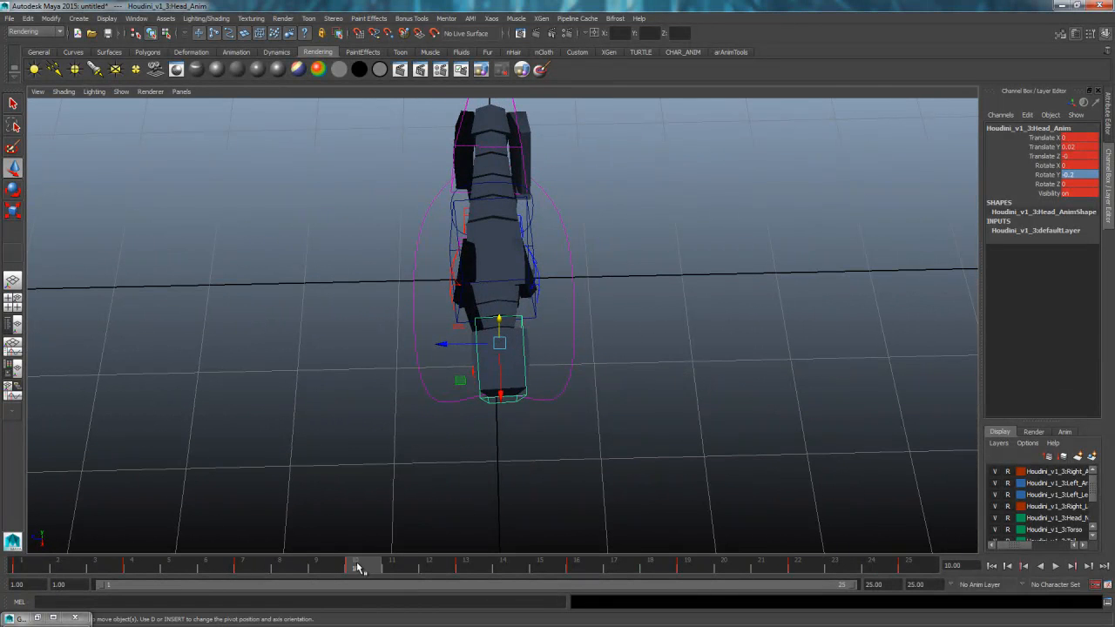
click(137, 567)
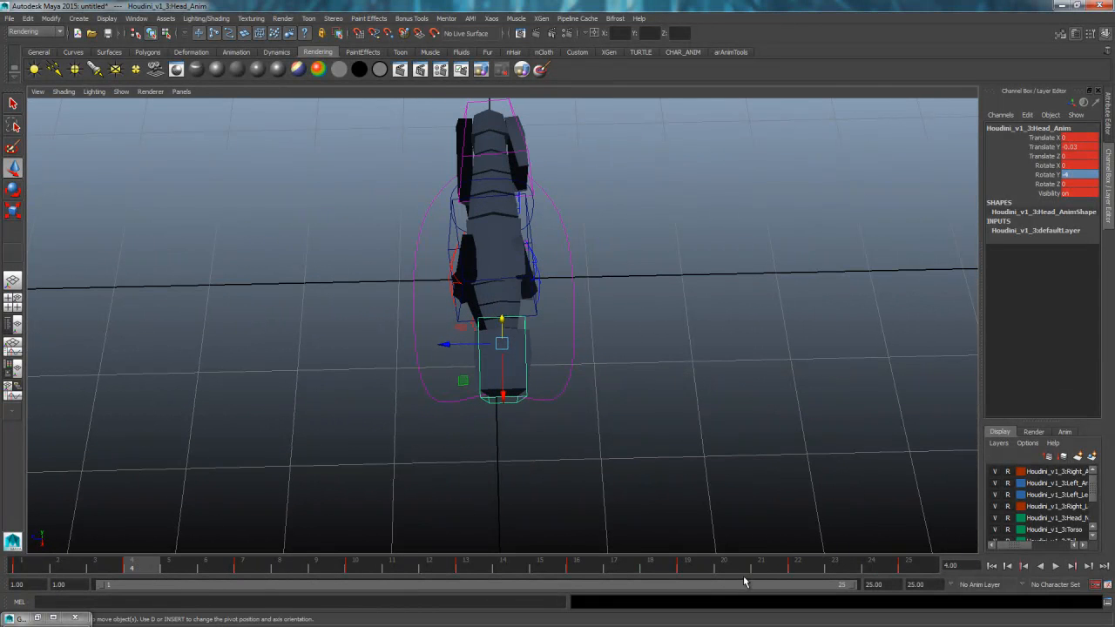
click(808, 567)
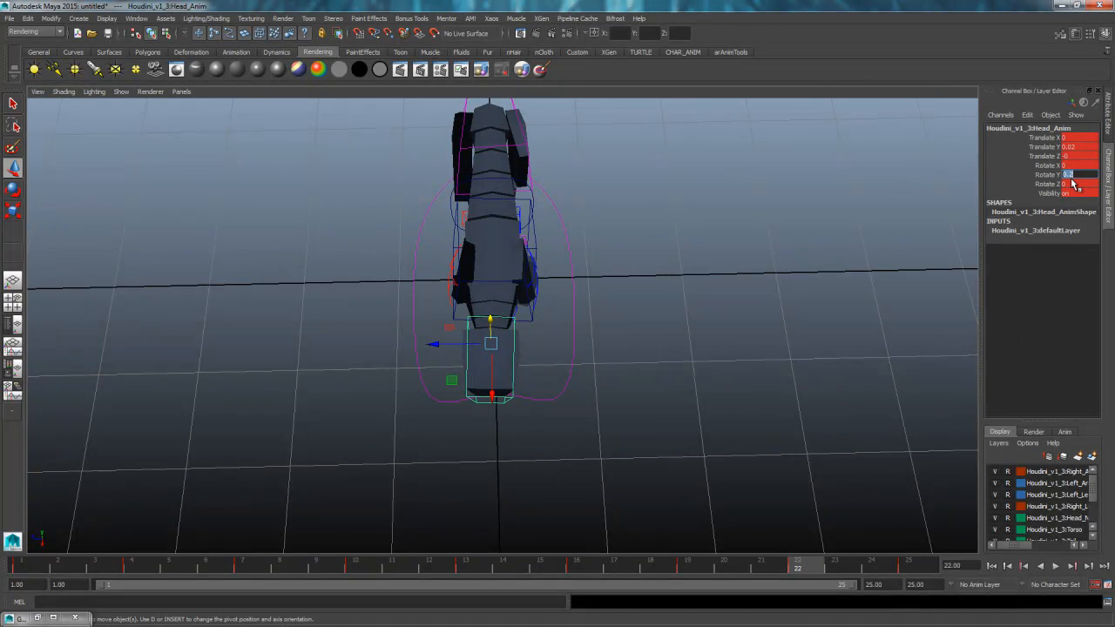
text(0)
key(Return)
click(355, 567)
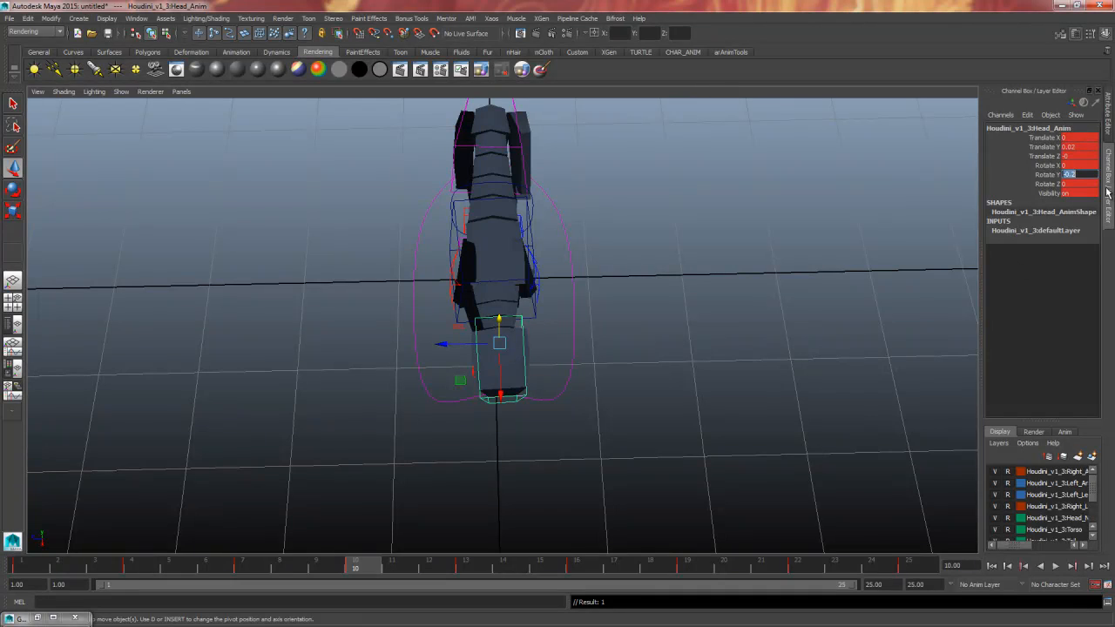
text(-4)
key(Return)
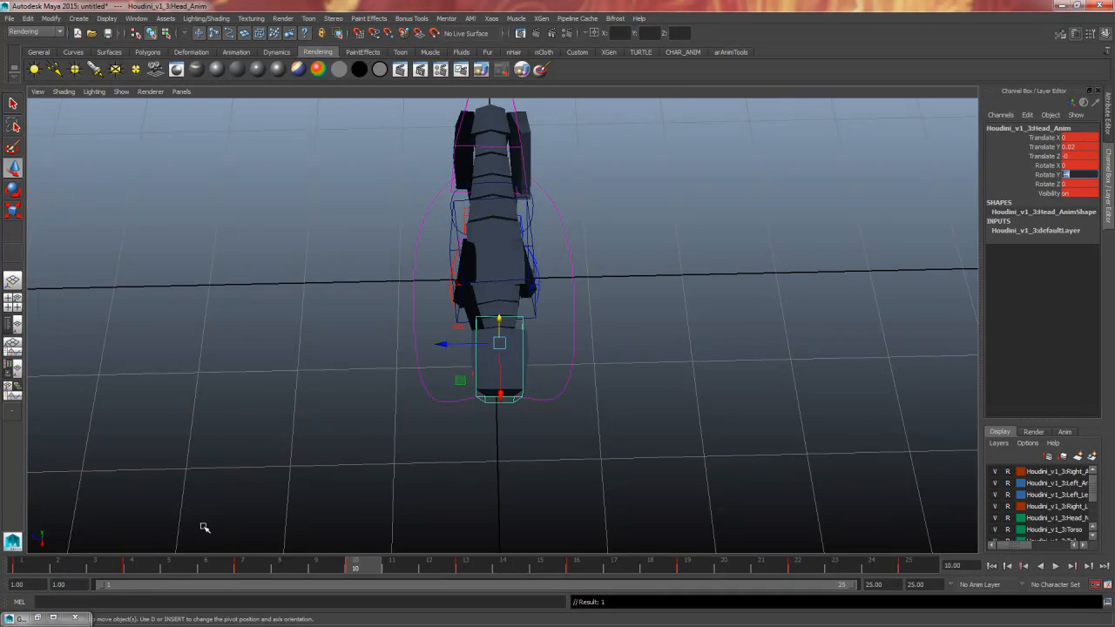
- Step through frames 1 to 14 and play back the animation to check the head's sideways rotation
drag(21, 564, 165, 560)
click(247, 567)
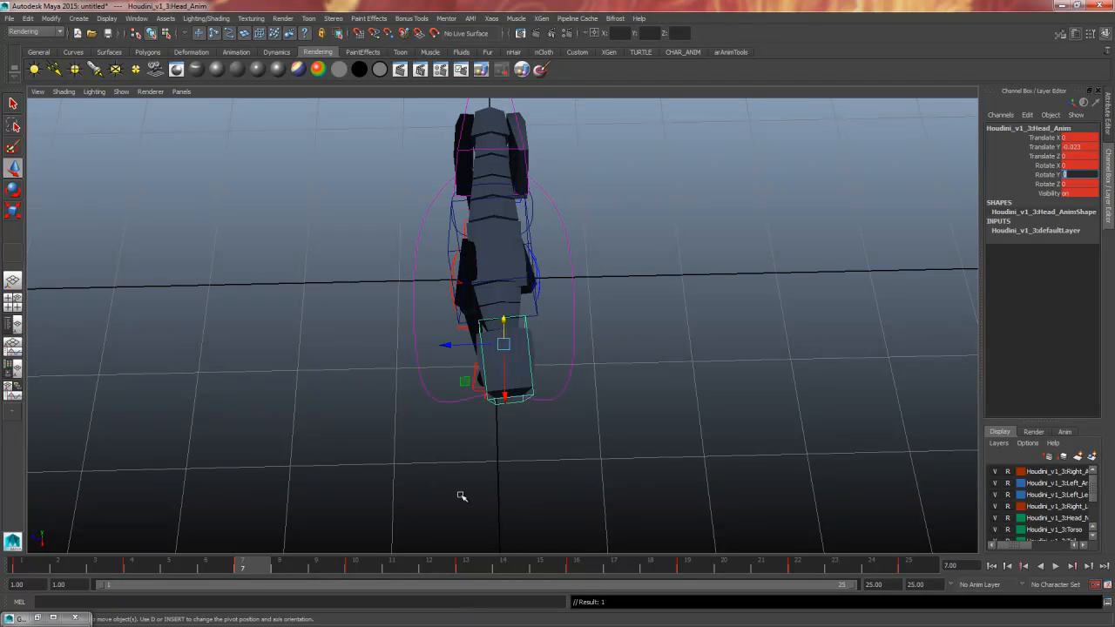
click(360, 568)
click(466, 567)
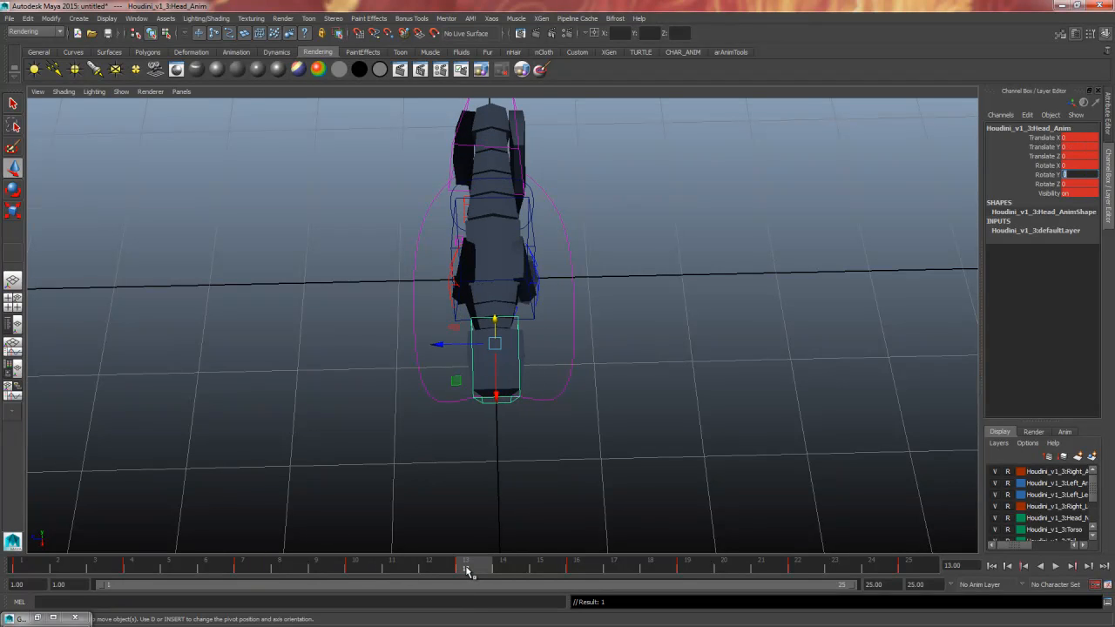
key(alt+v)
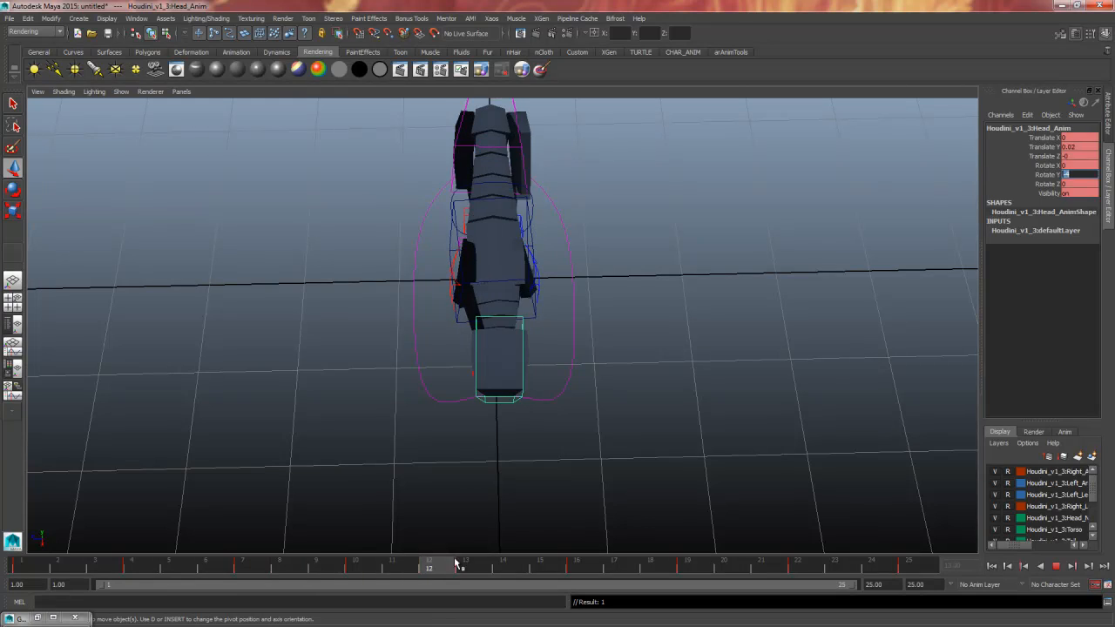
click(260, 570)
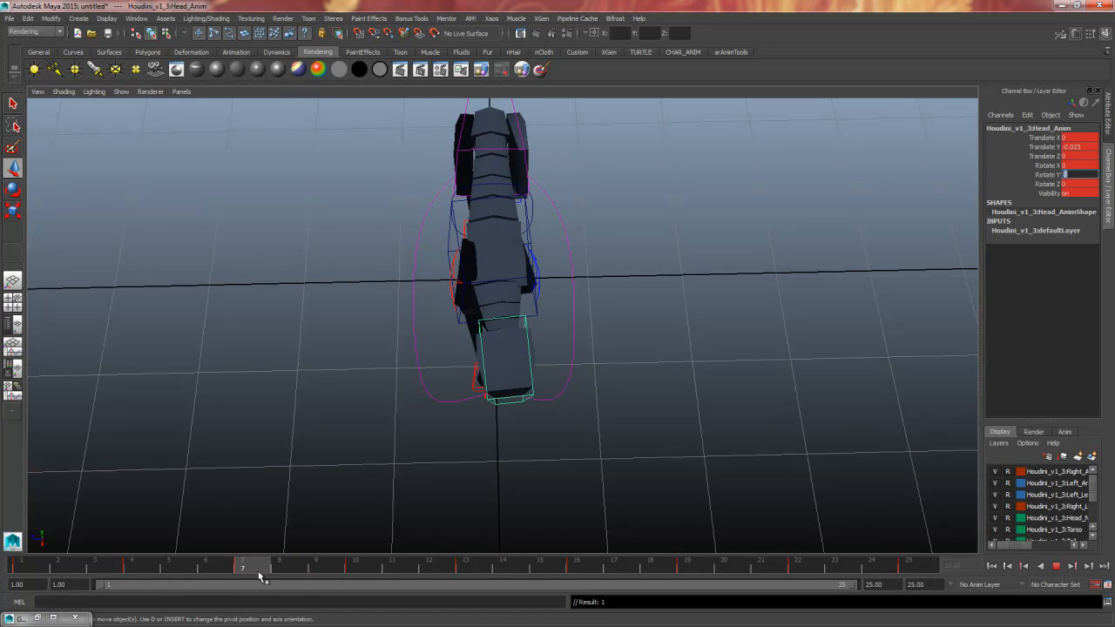
click(368, 569)
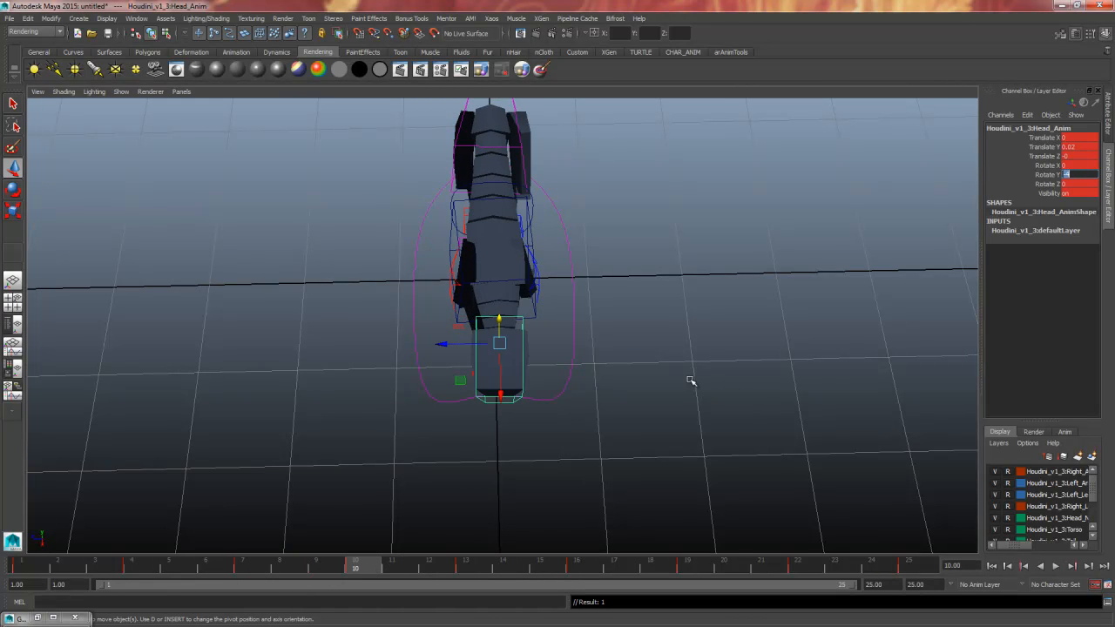
drag(229, 566, 502, 567)
key(Return)
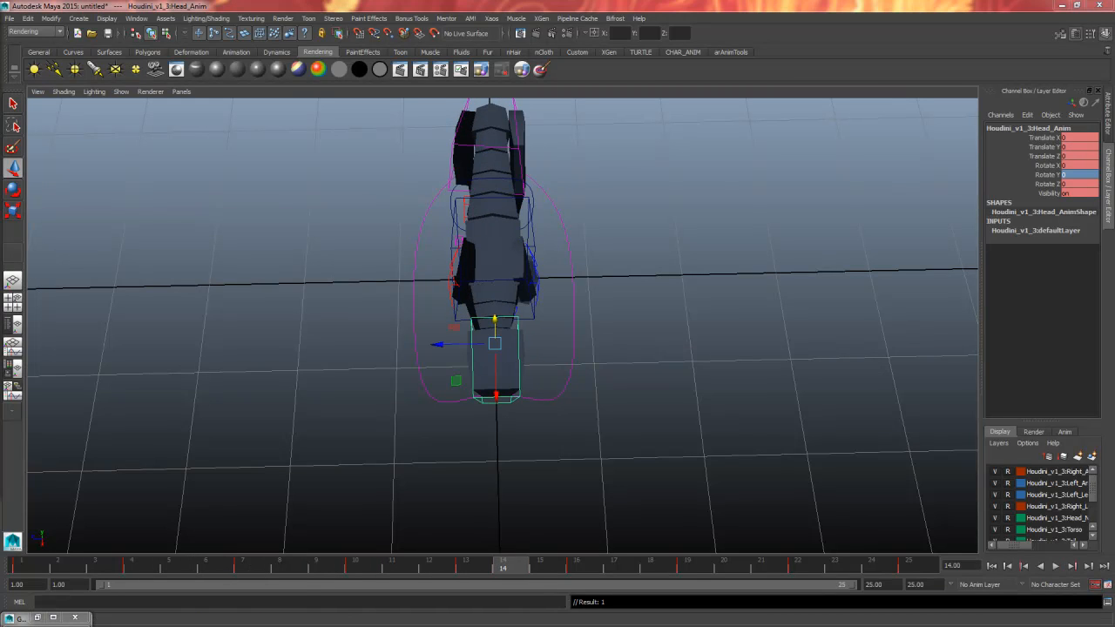
- Set the head control's Rotate Y to -2.5 at frame 4, and go to frame 7
click(563, 308)
alt+drag(649, 384, 655, 363)
click(519, 355)
alt+drag(519, 355, 552, 363)
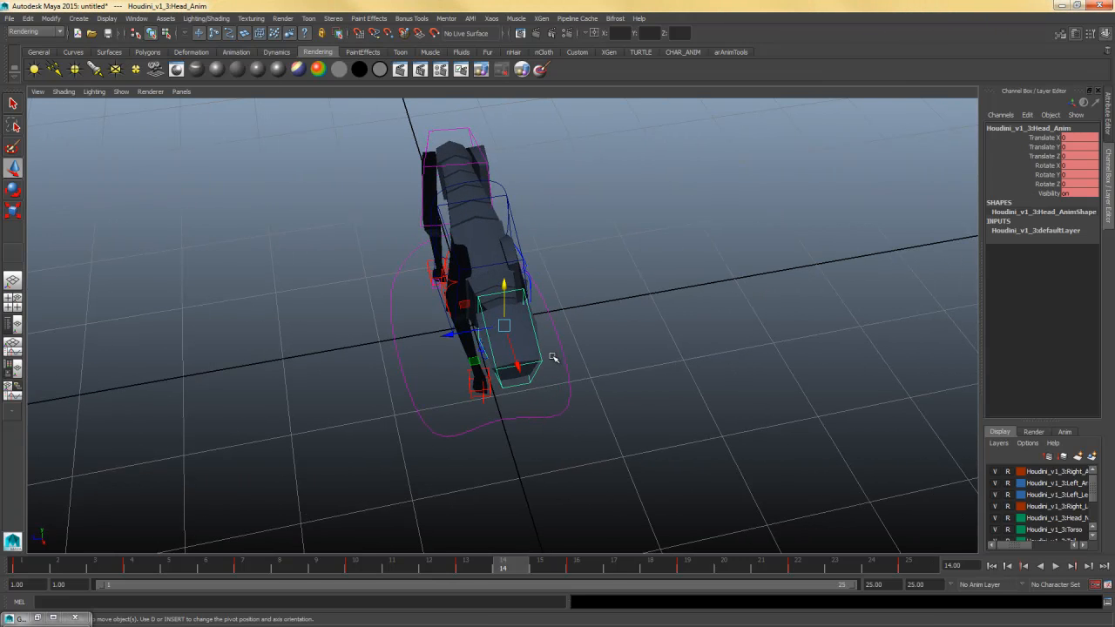
drag(54, 567, 148, 559)
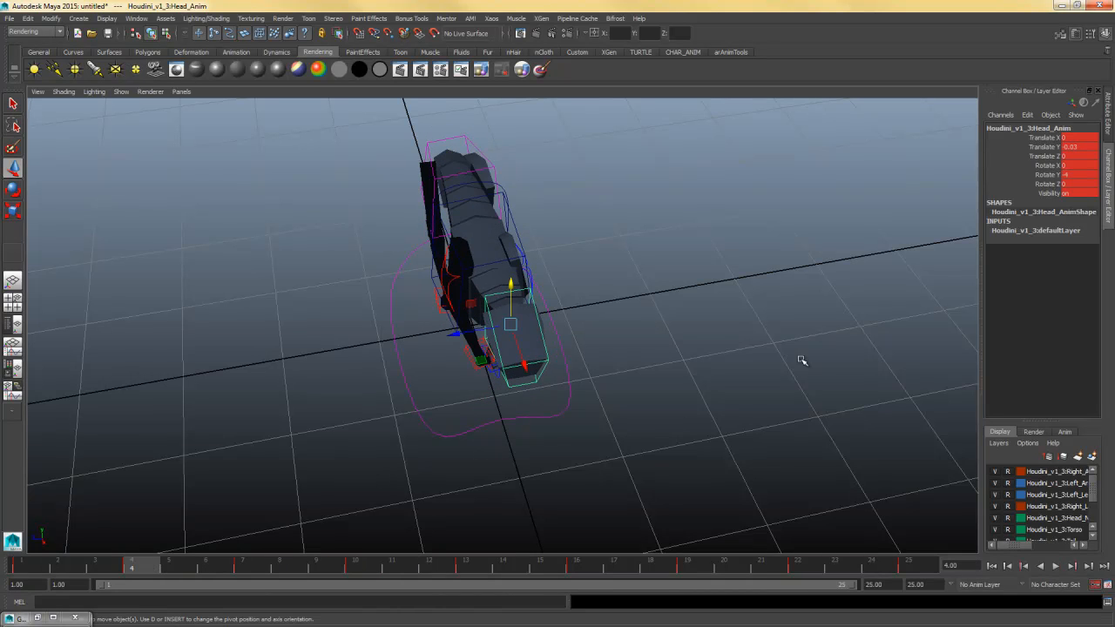
click(1084, 175)
key(Return)
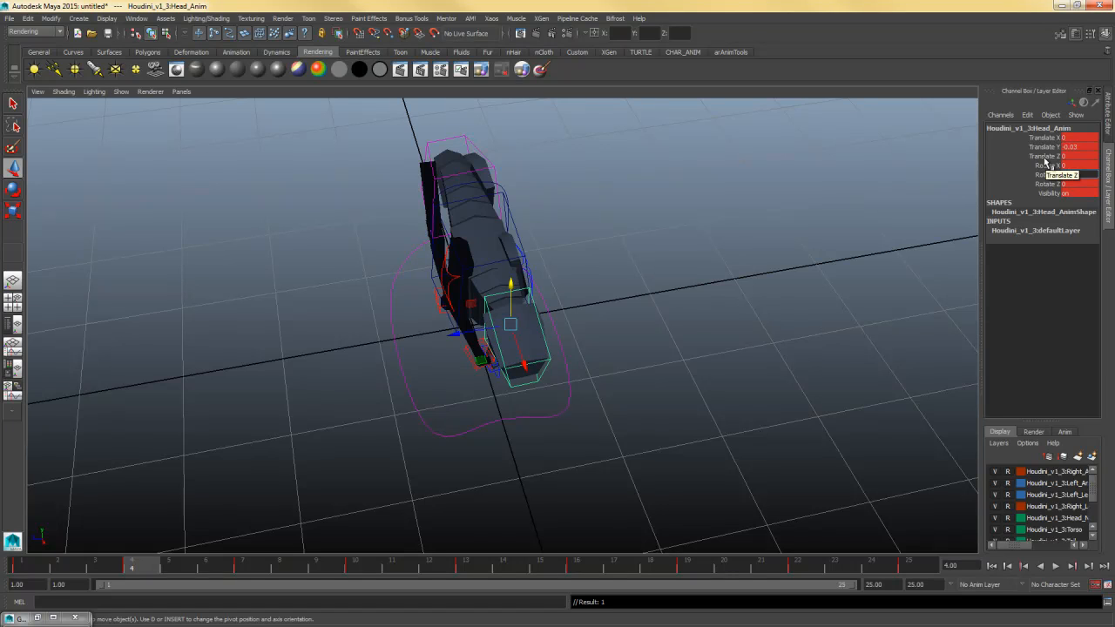
text(-25)
key(Return)
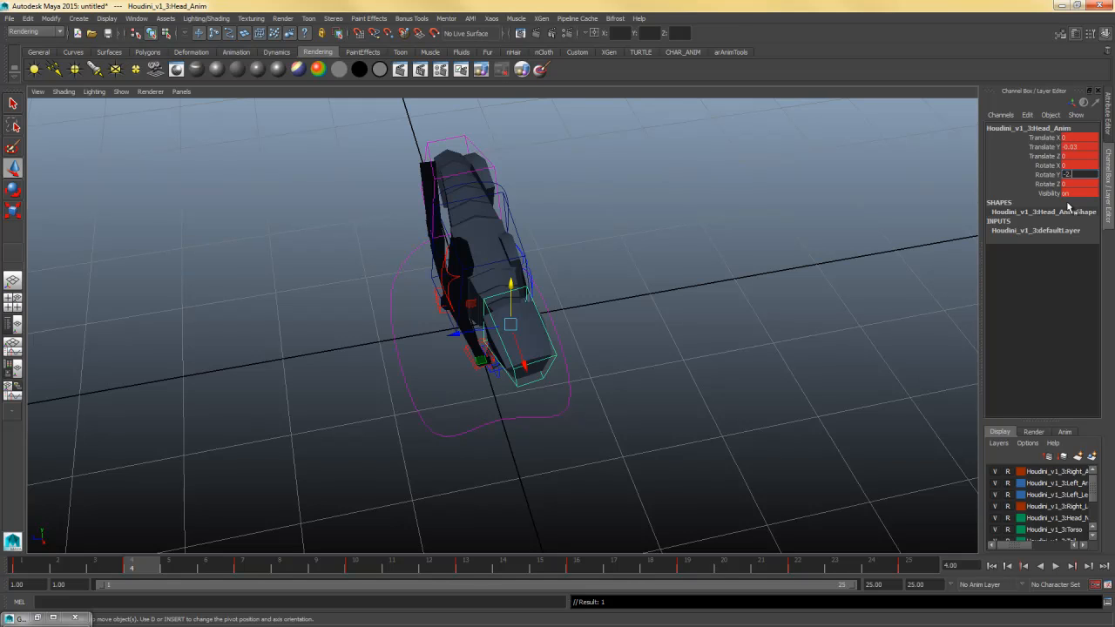
text(.5)
key(Return)
click(245, 566)
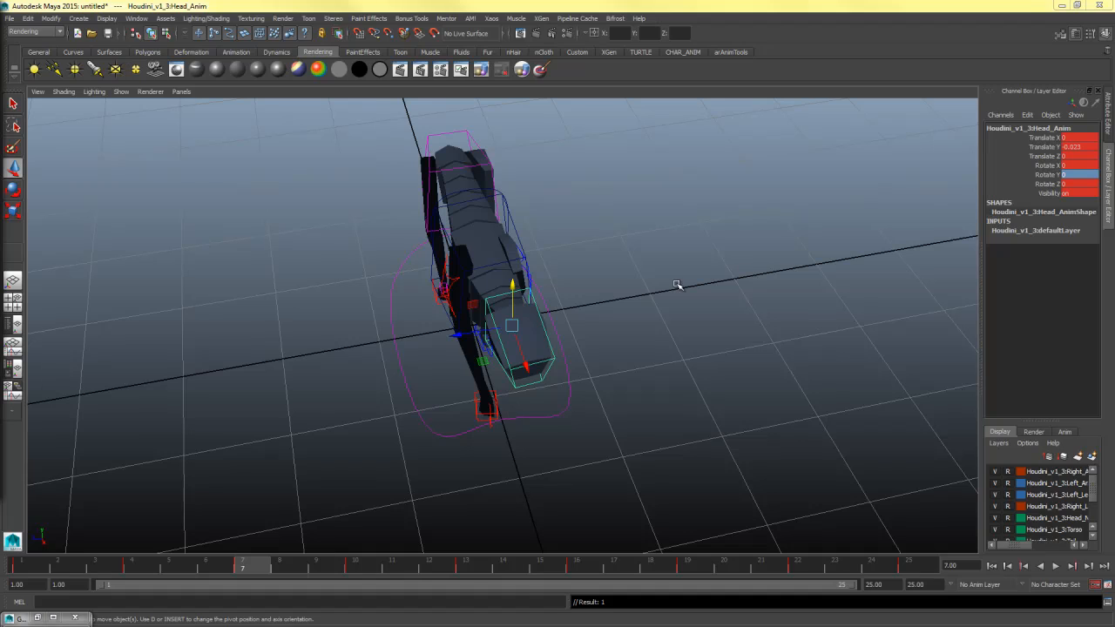
- Set the head control's Rotate Y to -5 at frame 7 and to -2.5 at frame 10
text(-5)
key(Return)
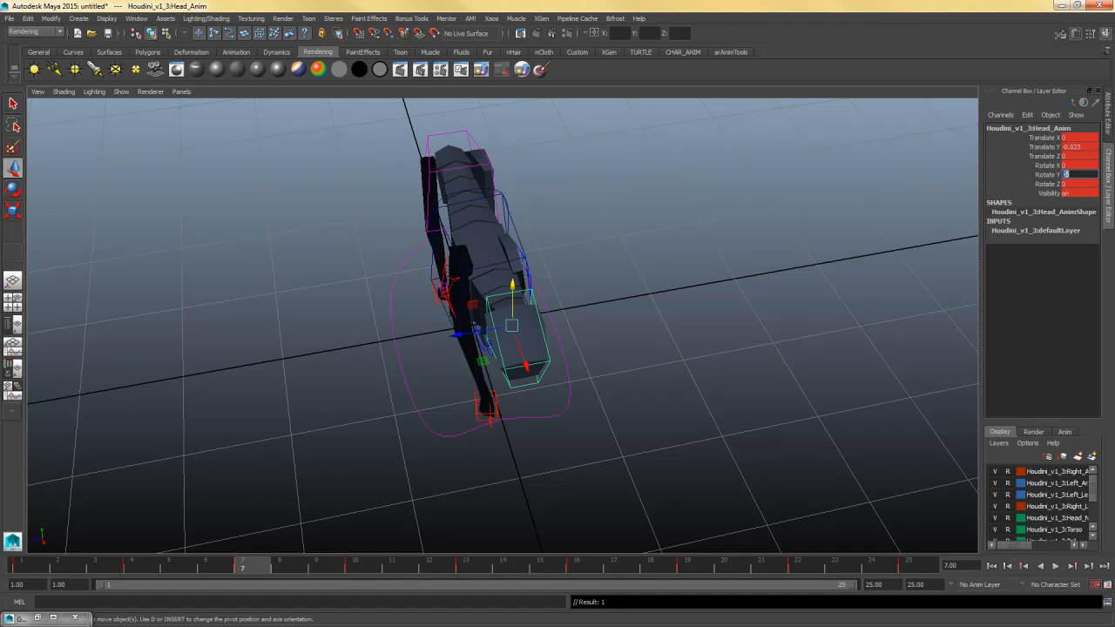
click(353, 563)
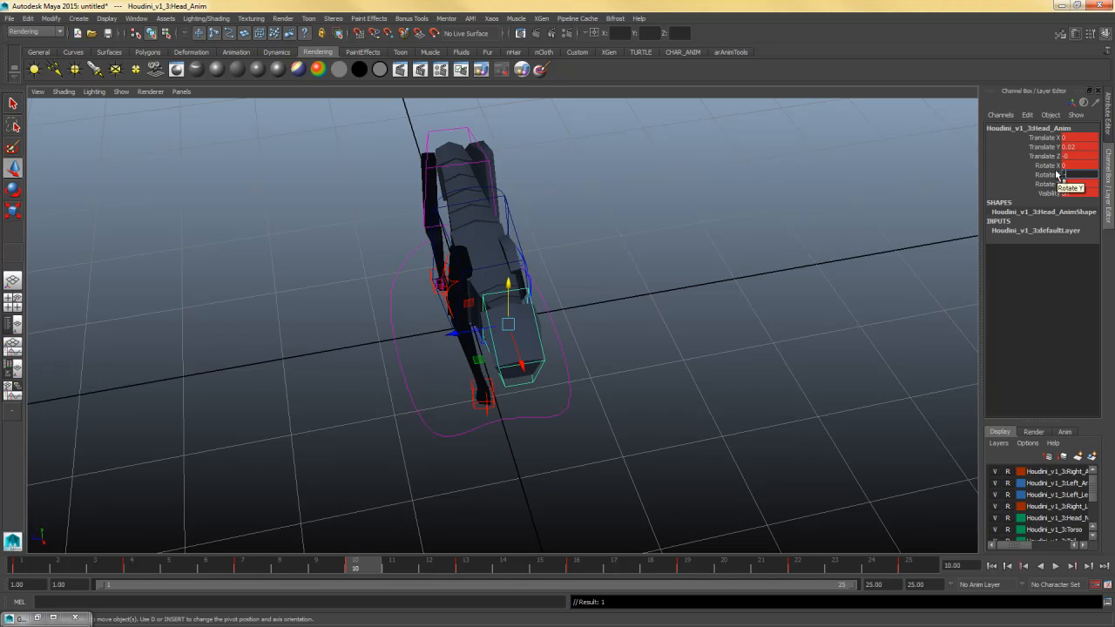
text(-2.5)
key(Return)
- Step past frame 13 to frame 16 and set the head control's Rotate Y to 2.5 there
click(464, 564)
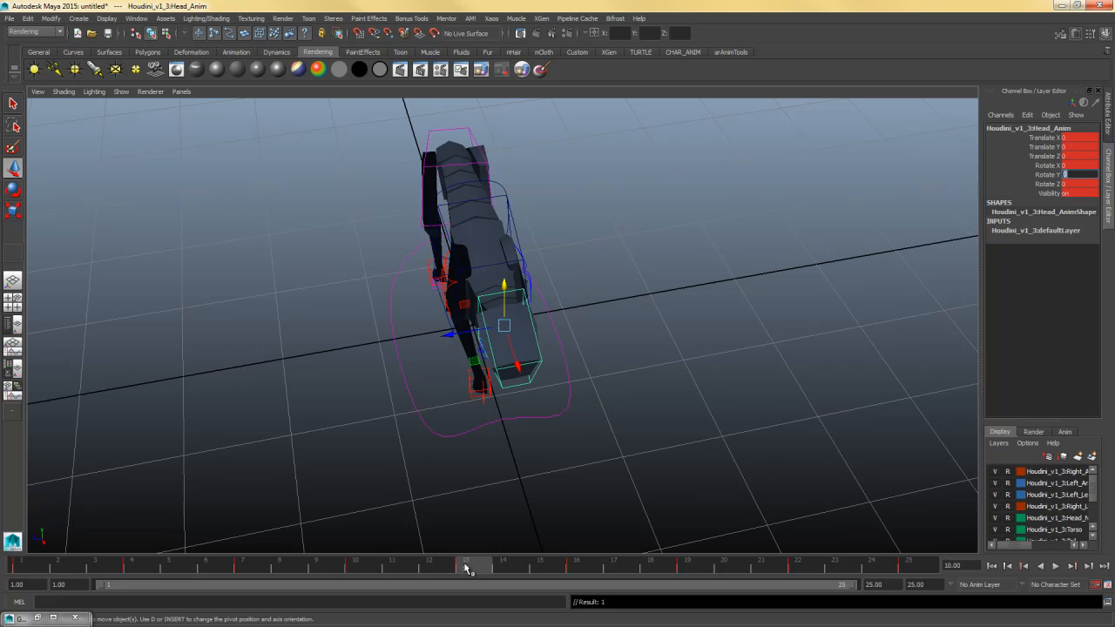
click(576, 568)
text(5)
key(Return)
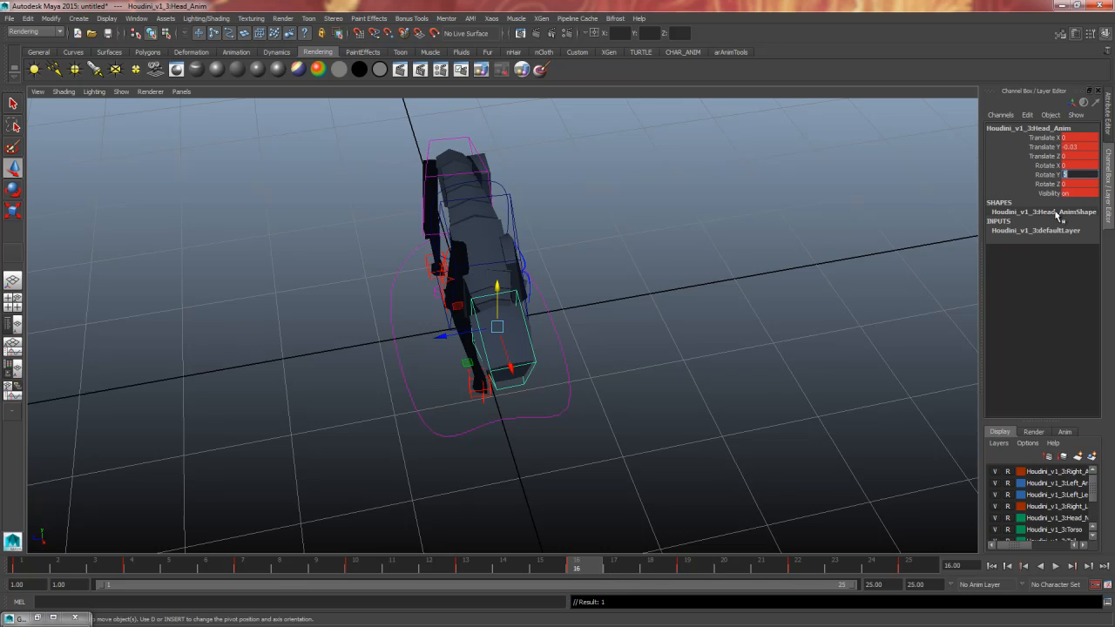
text(2.5)
key(Return)
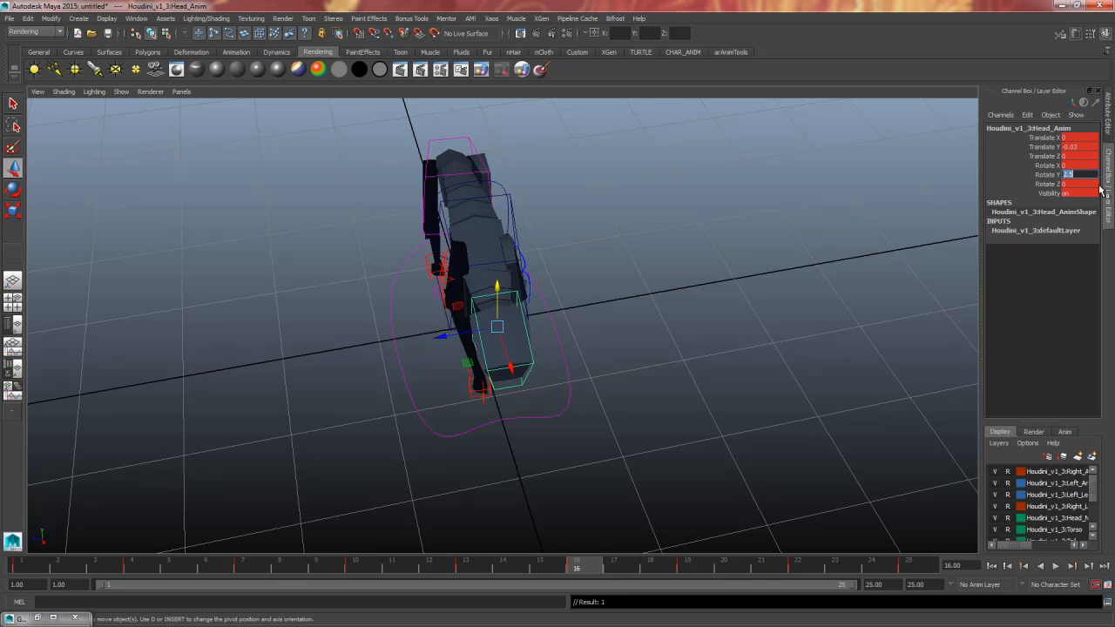
- Set the head control's Rotate Y to 2.5 at frames 19 and 22
click(687, 572)
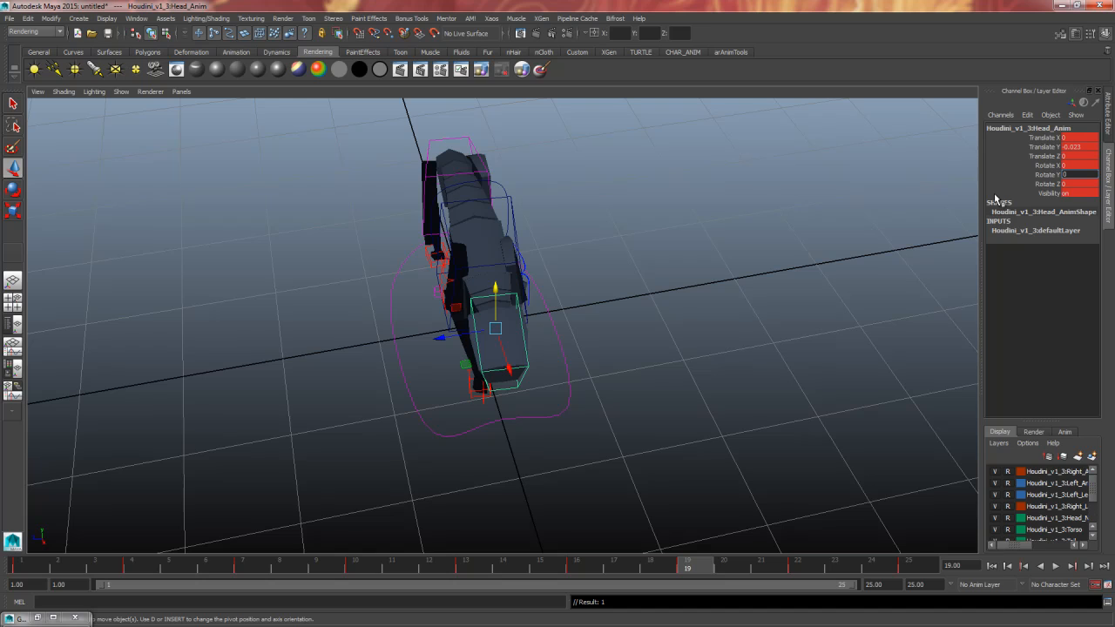
text(2.5)
key(Return)
click(791, 565)
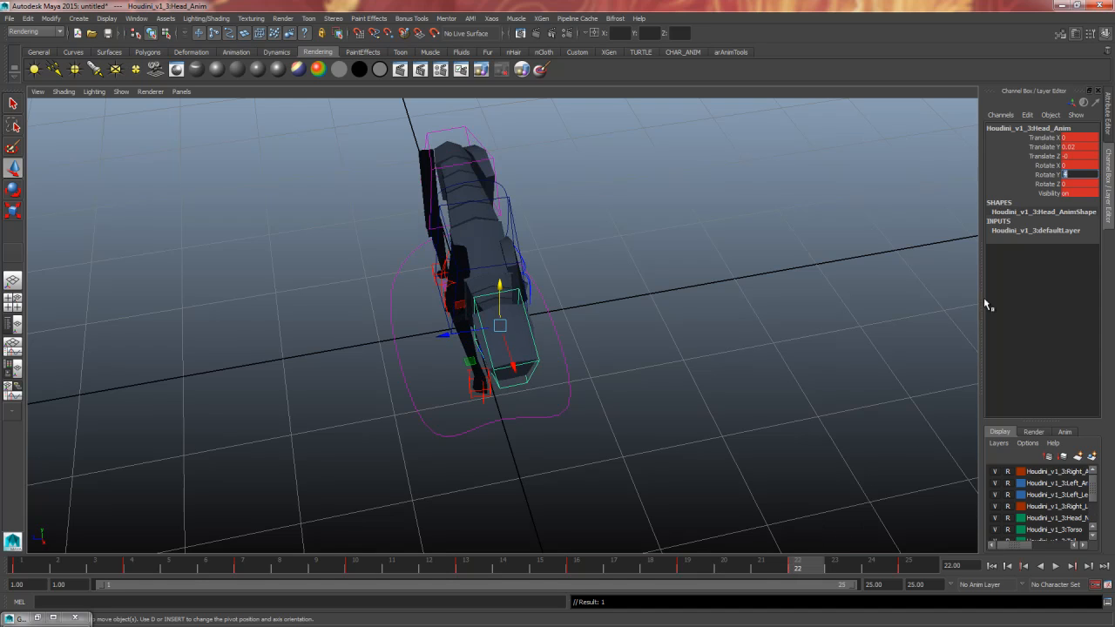
text(2.5)
key(Return)
- Play back the walk cycle and scrub frames 2 to 15 in a side view to check the head's motion
click(1056, 565)
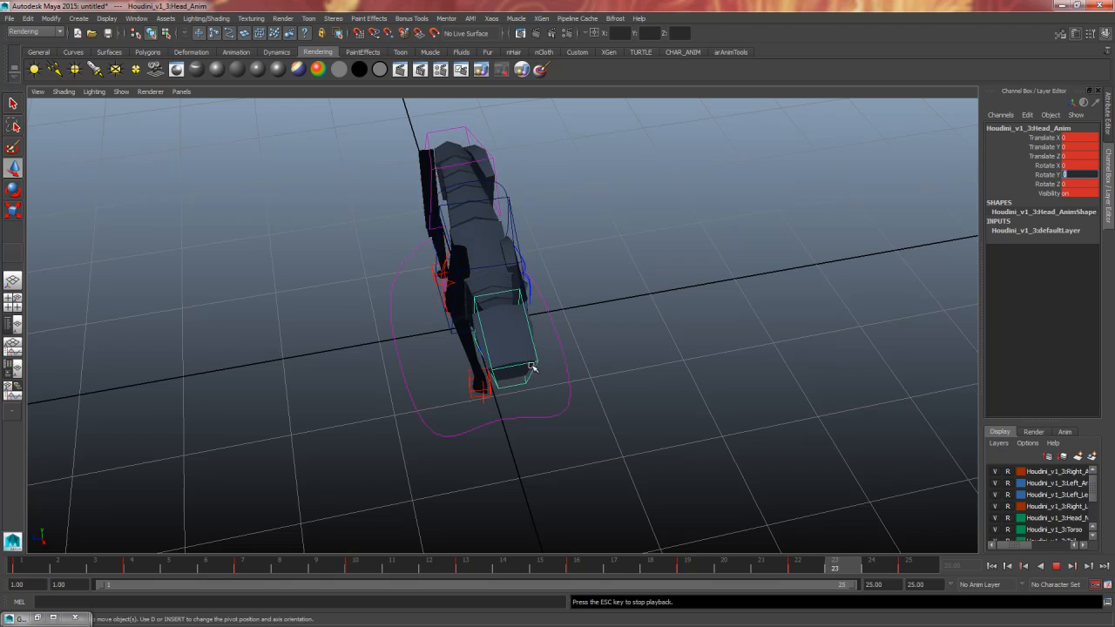
key(Escape)
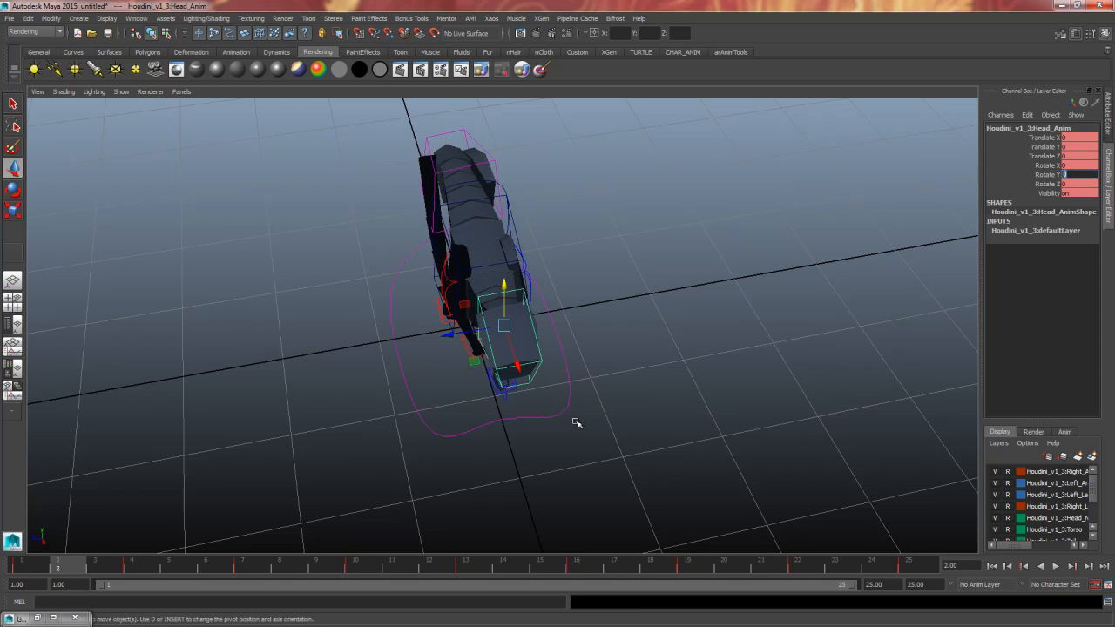
alt+drag(560, 428, 610, 381)
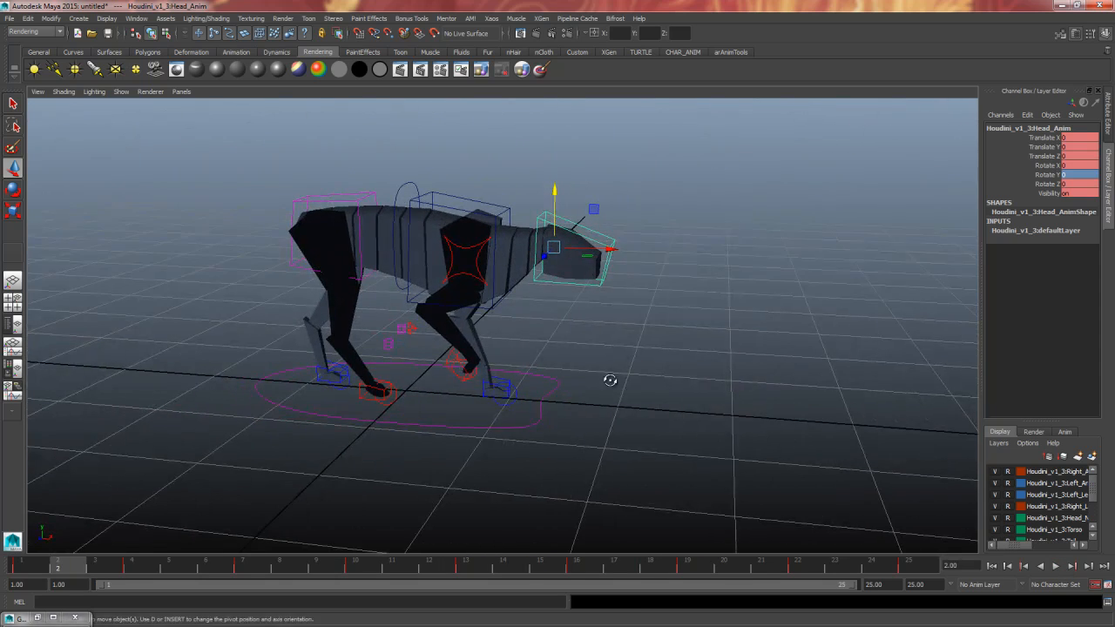
alt+right_drag(609, 381, 729, 381)
key(q)
alt+drag(543, 436, 462, 427)
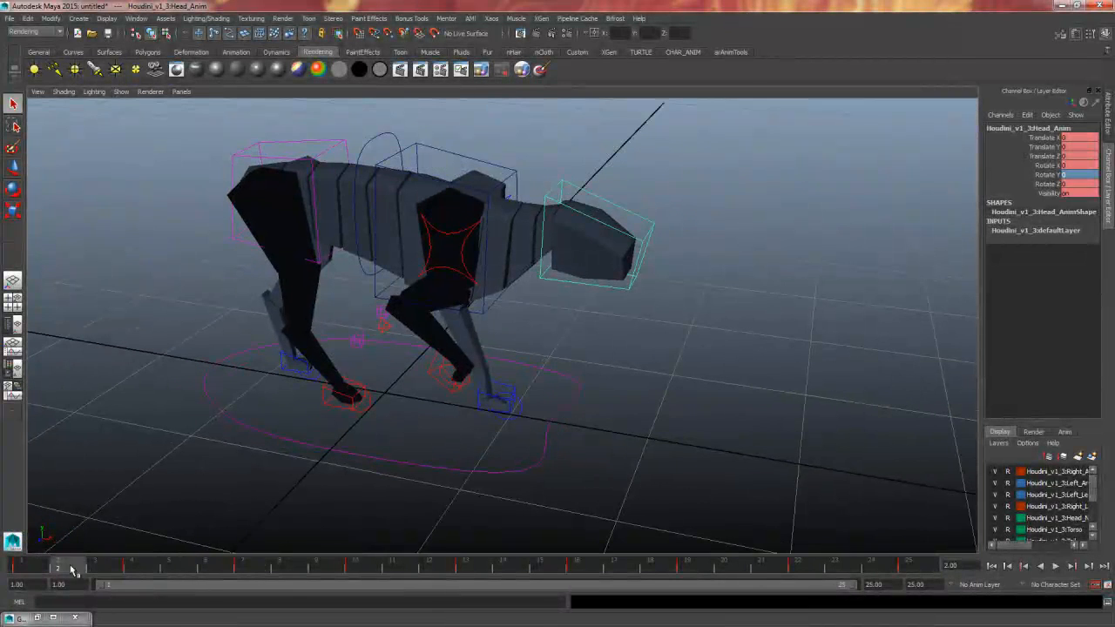
drag(73, 569, 540, 567)
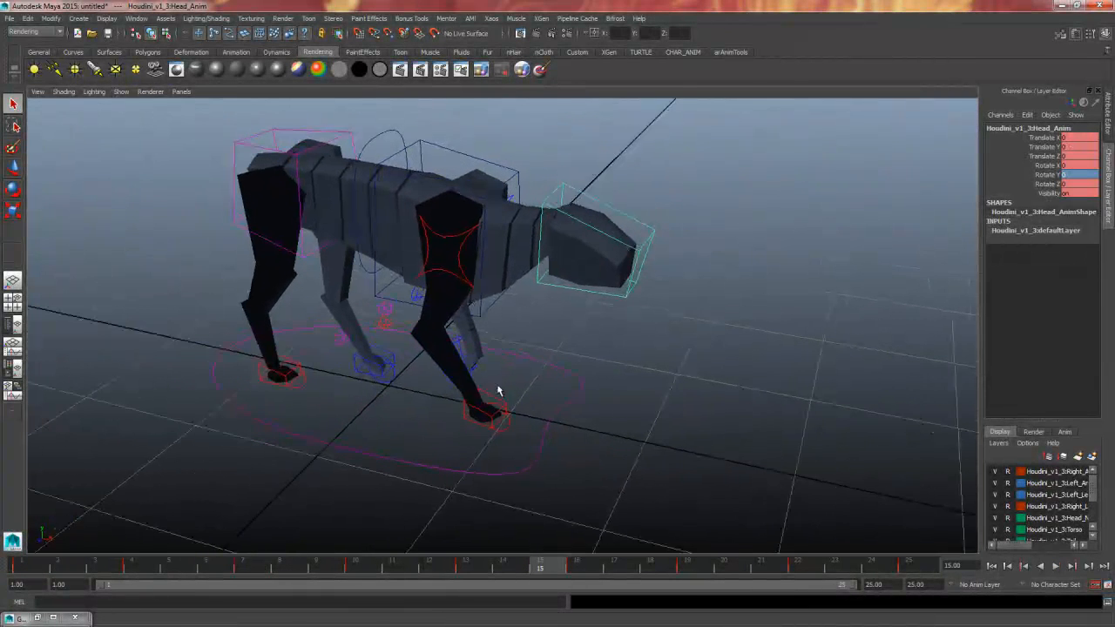
- Select the paw and toe controls of both front legs at frame 15
drag(505, 346, 453, 403)
alt+drag(453, 404, 406, 411)
drag(505, 353, 458, 423)
- Save the scene as the new version FelineWalk_v005.ma in the project's scenes folder
key(ctrl+shift+s)
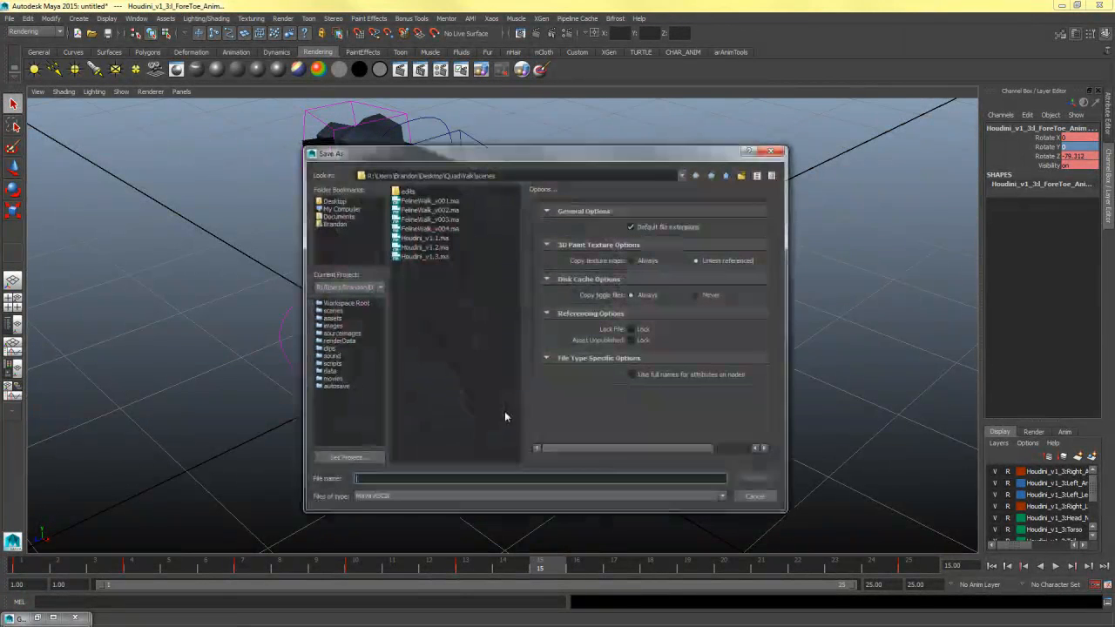
click(429, 228)
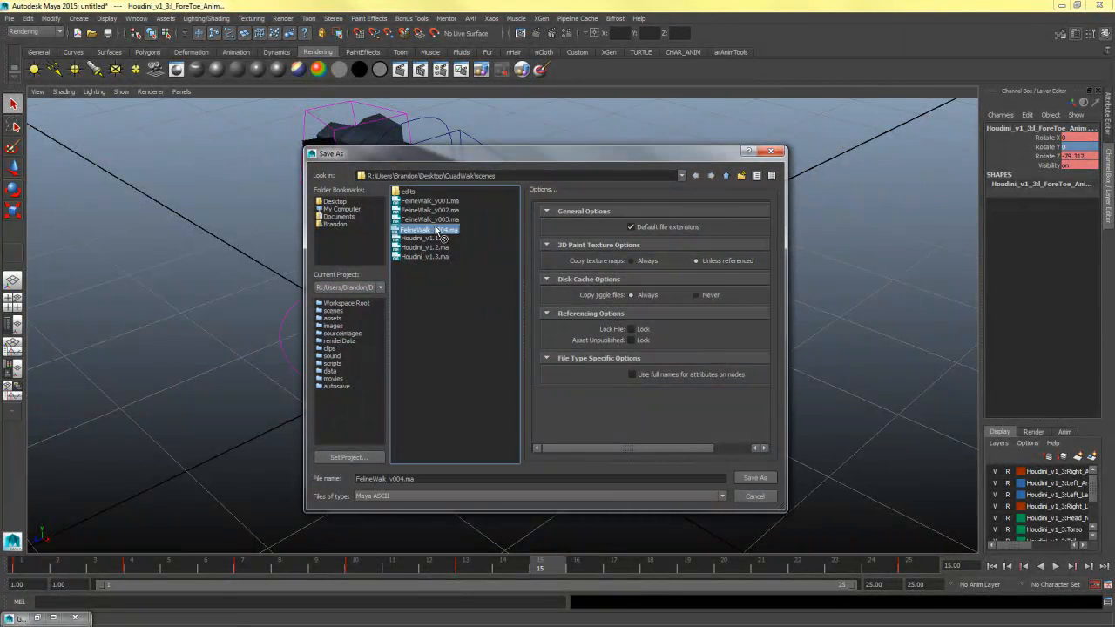
click(402, 478)
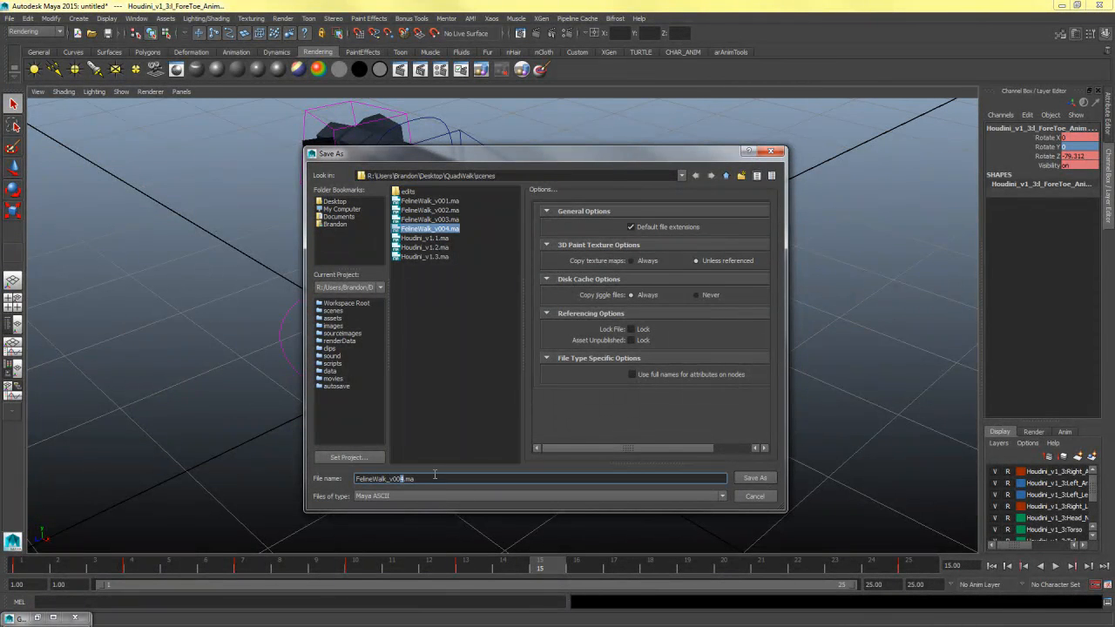
key(Return)
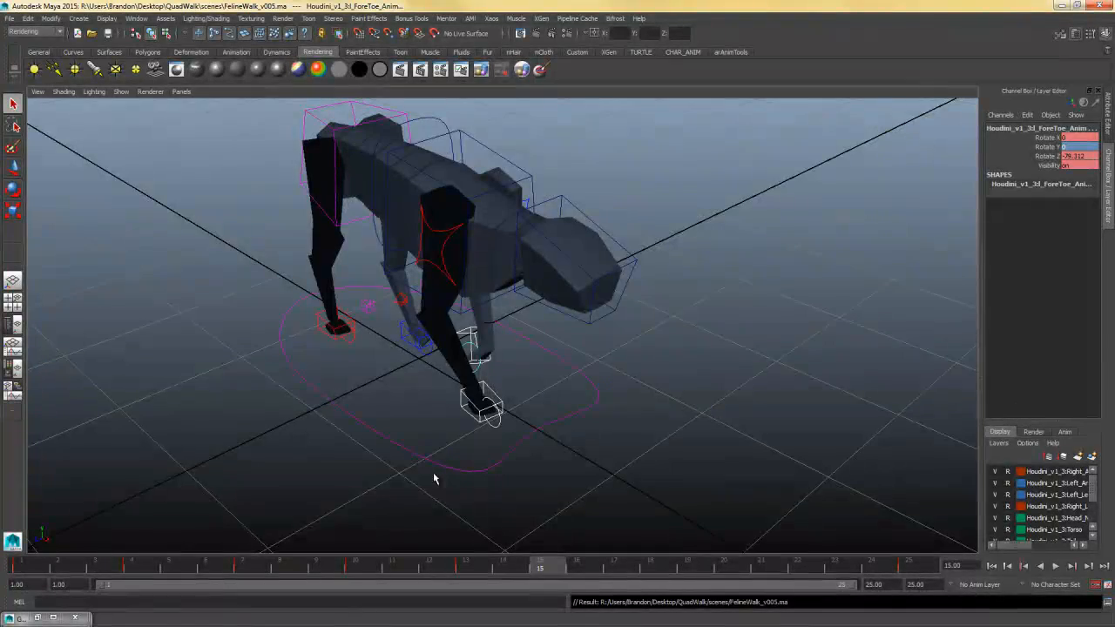
- Examine the front paw and toe controls from several angles at frames 16 and 4, clearing the selection at the end
mouse_move(434, 473)
alt+mouse_down()
mouse_move(528, 410)
mouse_move(510, 423)
mouse_move(597, 398)
mouse_move(582, 386)
mouse_move(482, 410)
mouse_move(577, 392)
mouse_move(506, 416)
mouse_move(443, 478)
alt+mouse_up()
click(597, 397)
drag(533, 339, 479, 381)
alt+drag(514, 470, 599, 418)
drag(567, 450, 530, 480)
alt+drag(635, 441, 580, 450)
mouse_move(578, 566)
mouse_down()
mouse_move(446, 575)
mouse_move(578, 568)
mouse_up()
alt+drag(620, 512, 300, 533)
click(131, 568)
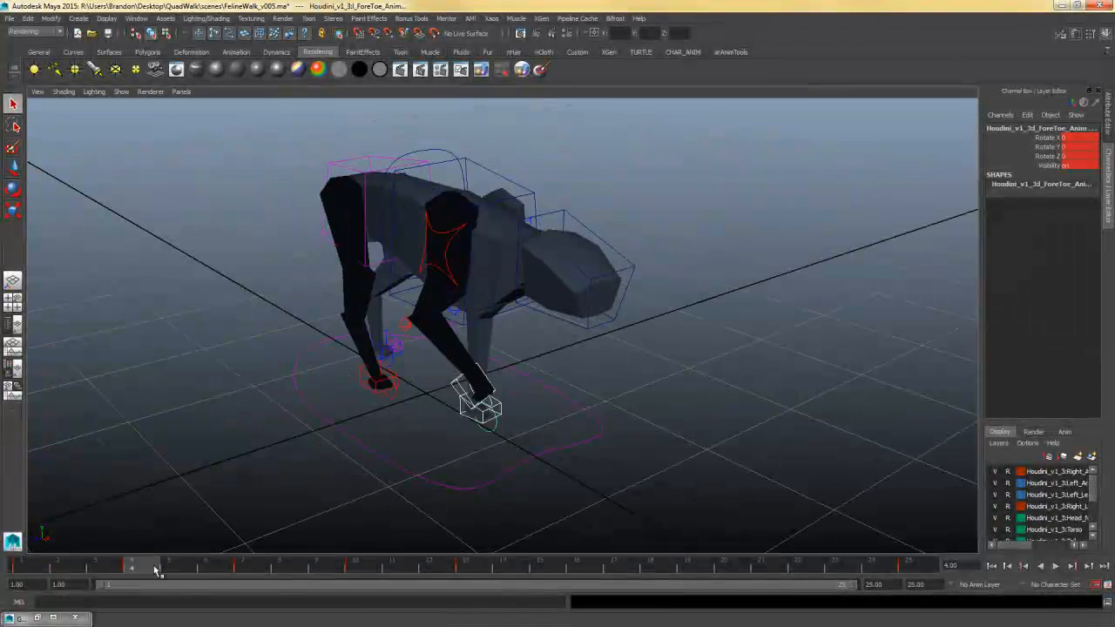
alt+drag(504, 477, 432, 421)
click(472, 380)
click(432, 420)
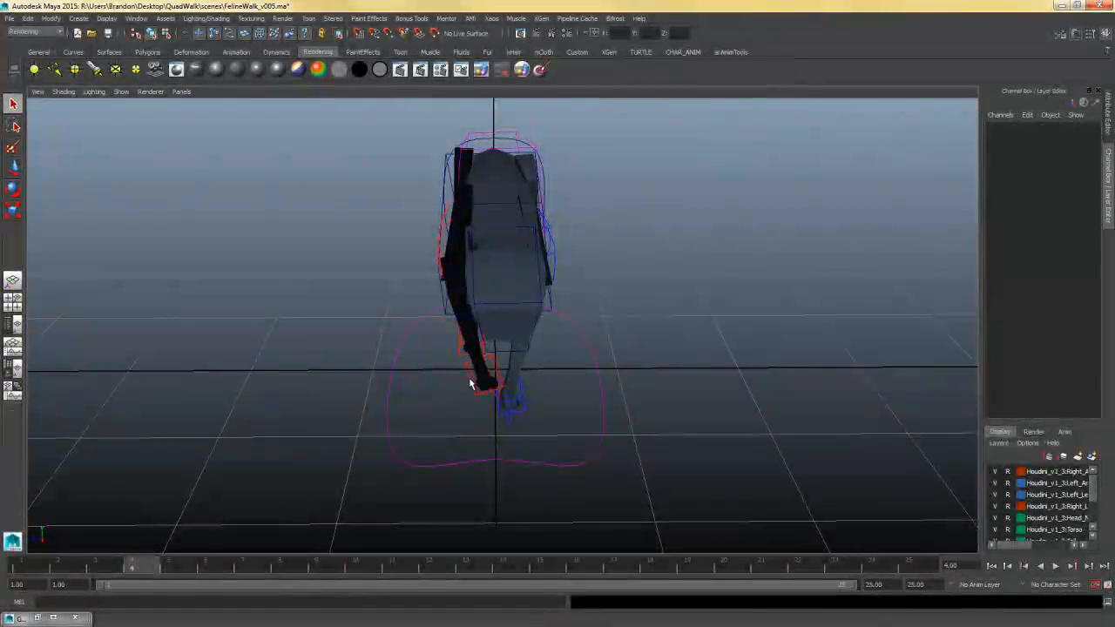
- Select the right front paw and toe controls at frame 4 and copy their keys
click(470, 390)
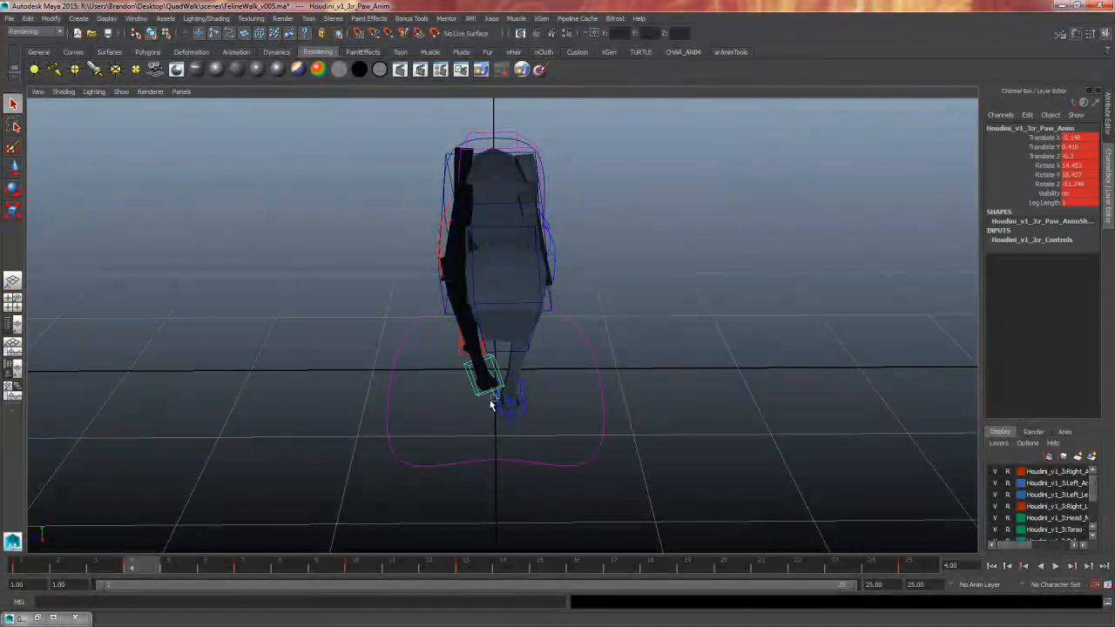
shift+click(494, 399)
alt+drag(498, 437, 448, 424)
click(449, 425)
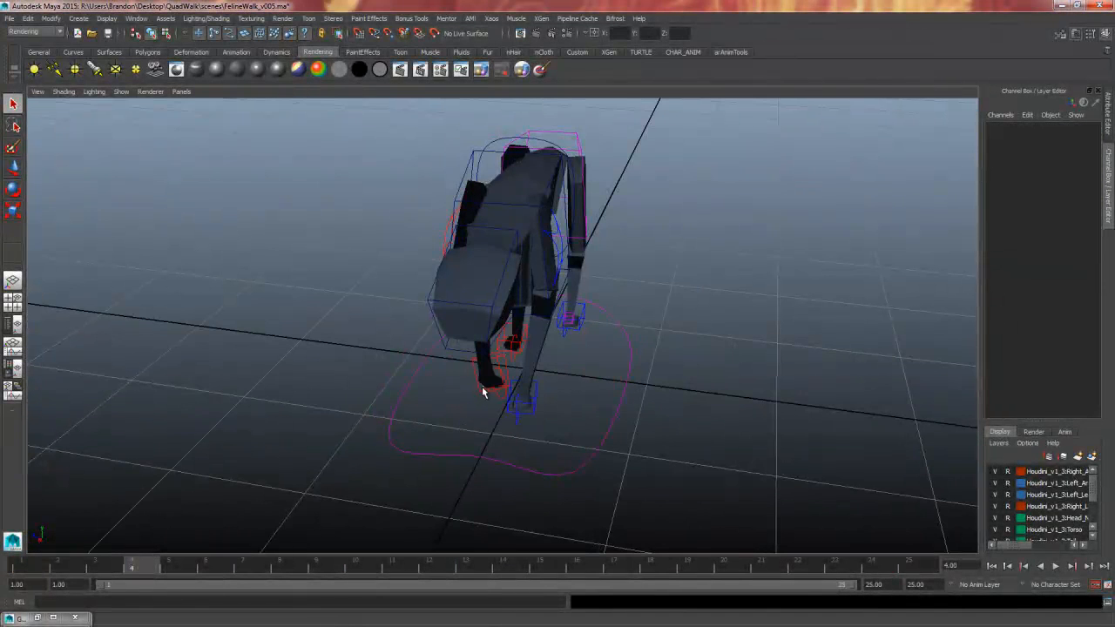
click(492, 393)
click(483, 391)
right_click(129, 567)
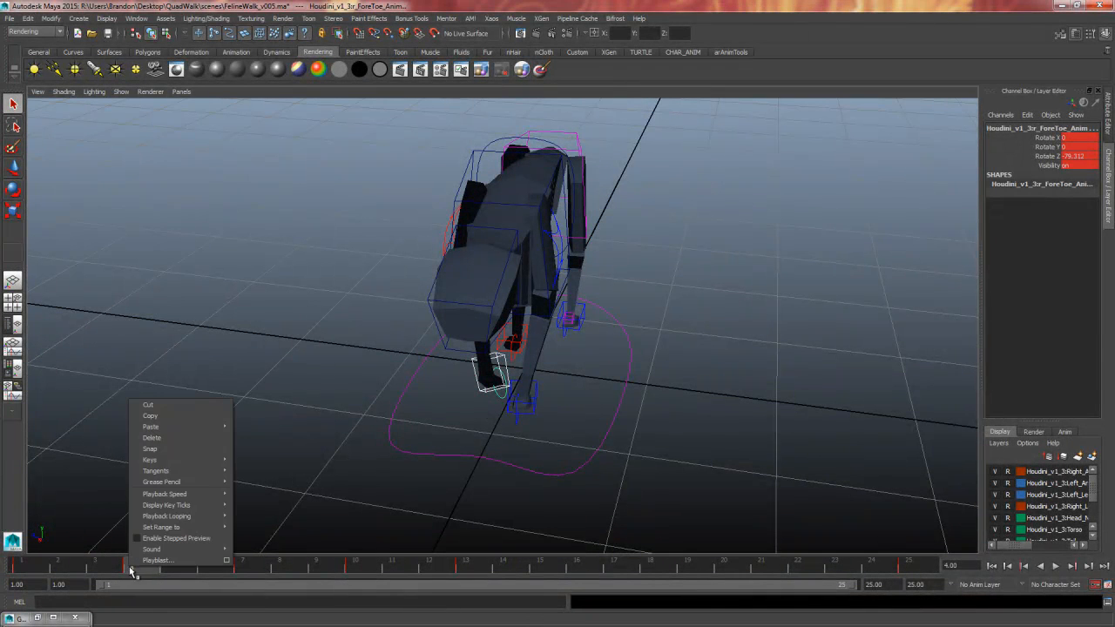
click(178, 416)
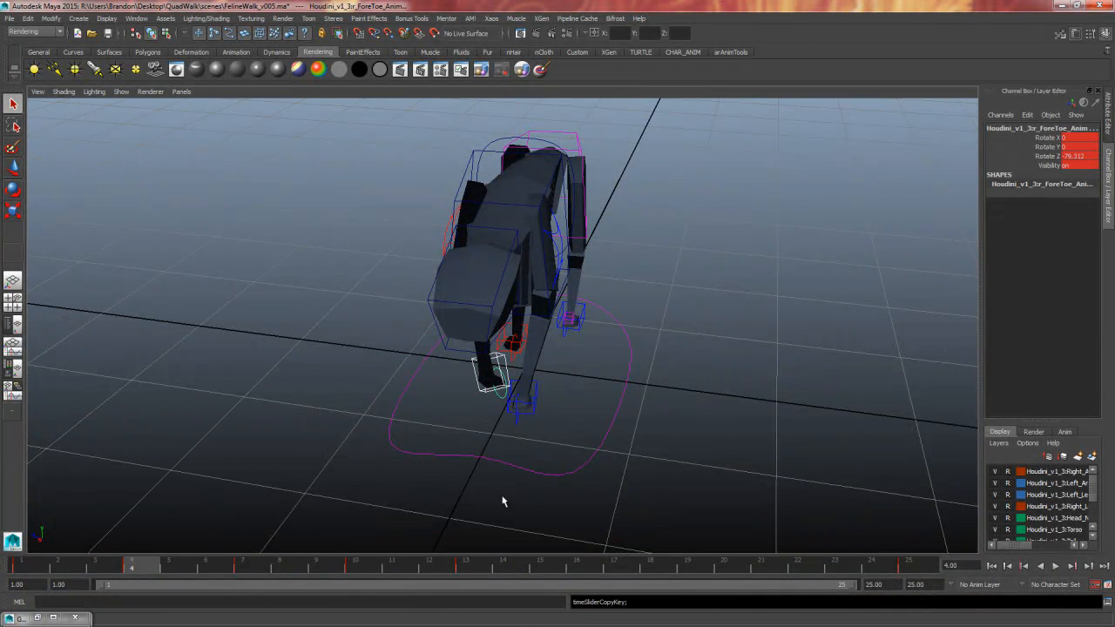
- Paste the copied keys onto the left front paw and toe controls at frame 16, and clear the selection
click(580, 567)
click(516, 376)
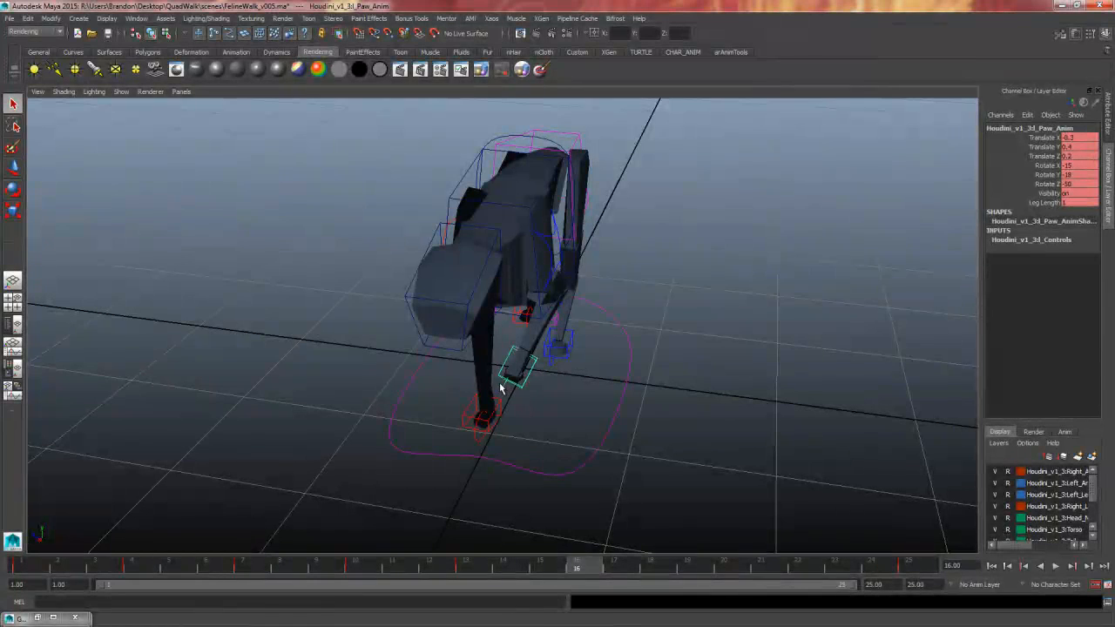
click(510, 392)
right_click(588, 570)
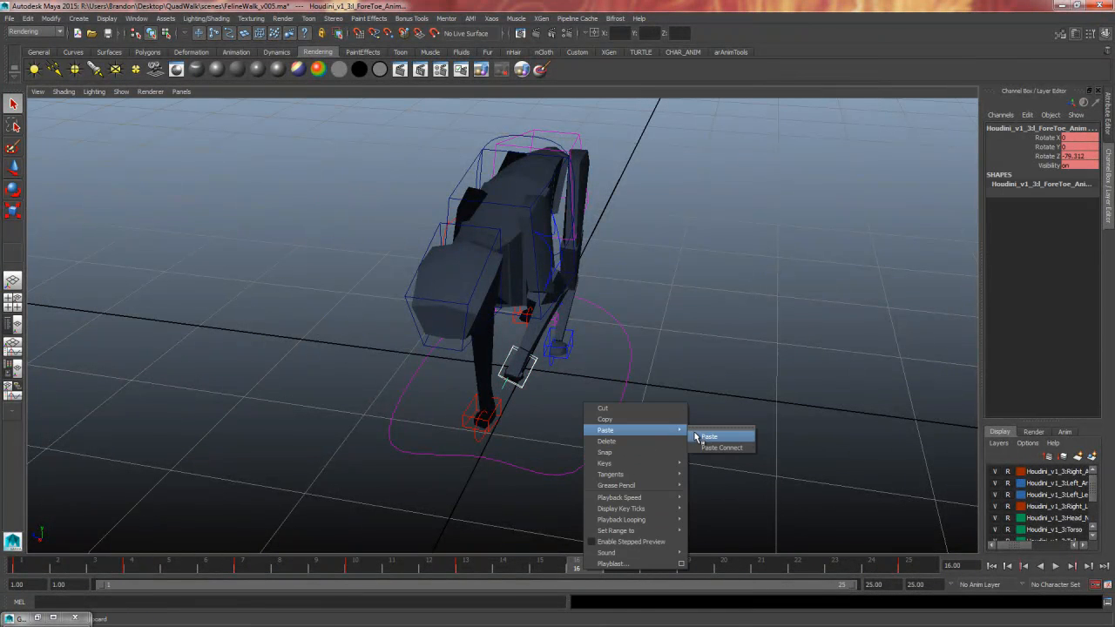
click(696, 436)
click(665, 440)
- Mirror the left front paw control at frame 16 by setting Translate Z to 0.2 and Rotate Y to -18.437
click(582, 376)
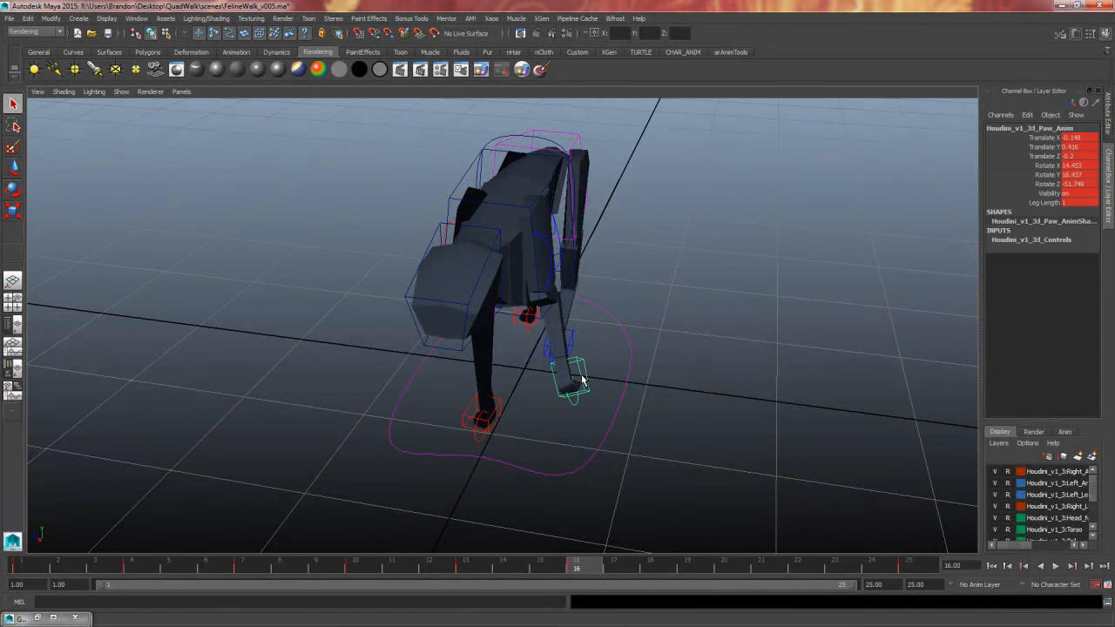
double_click(1069, 155)
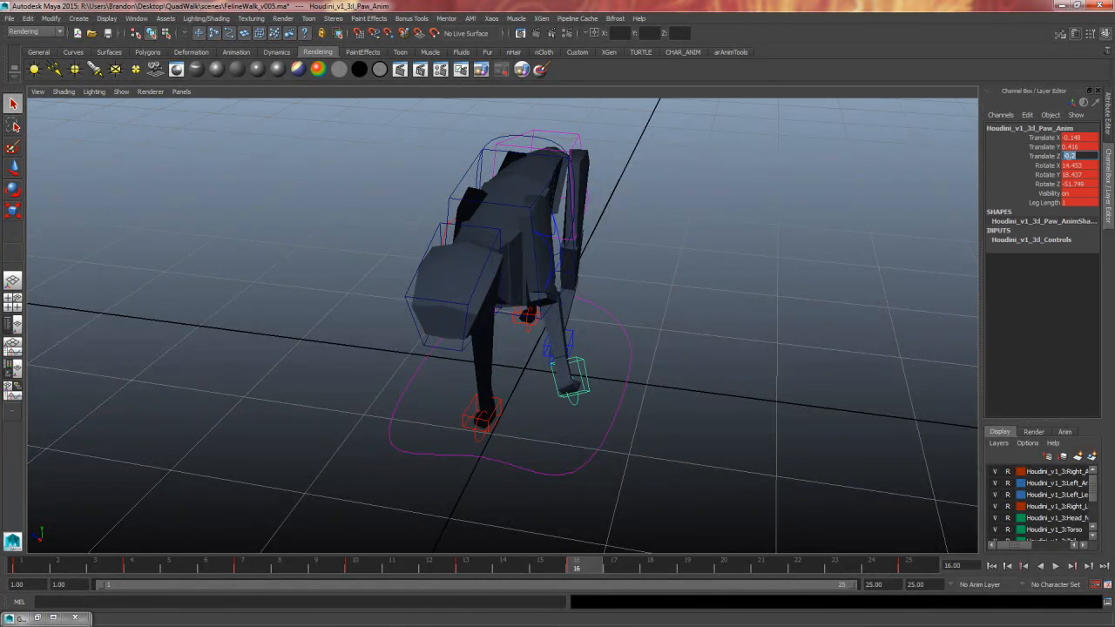
text(0.2)
key(Return)
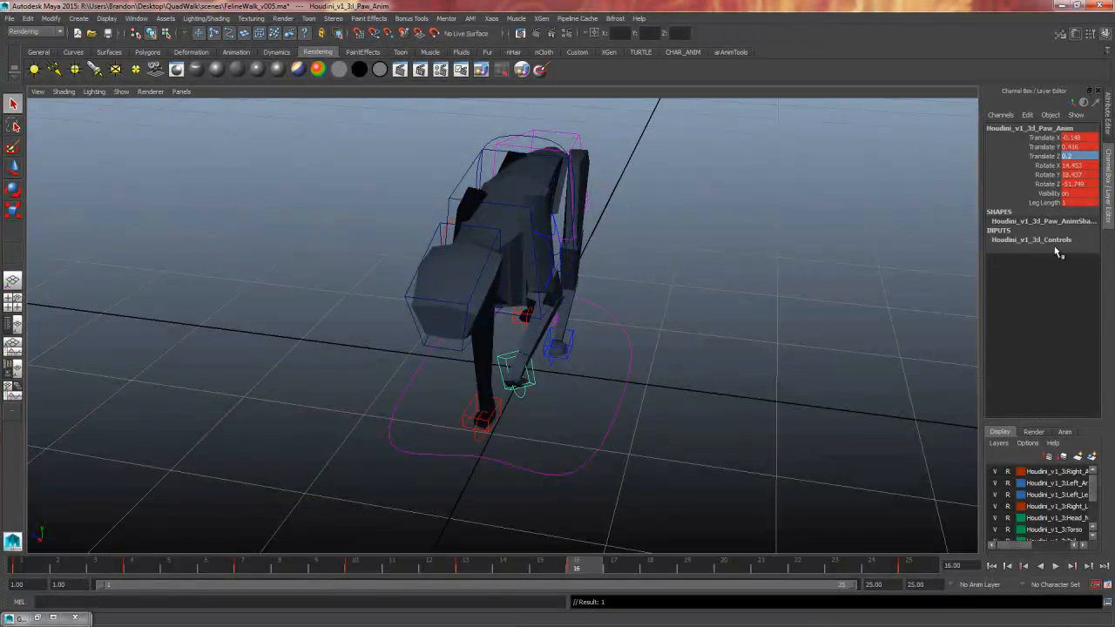
double_click(1063, 164)
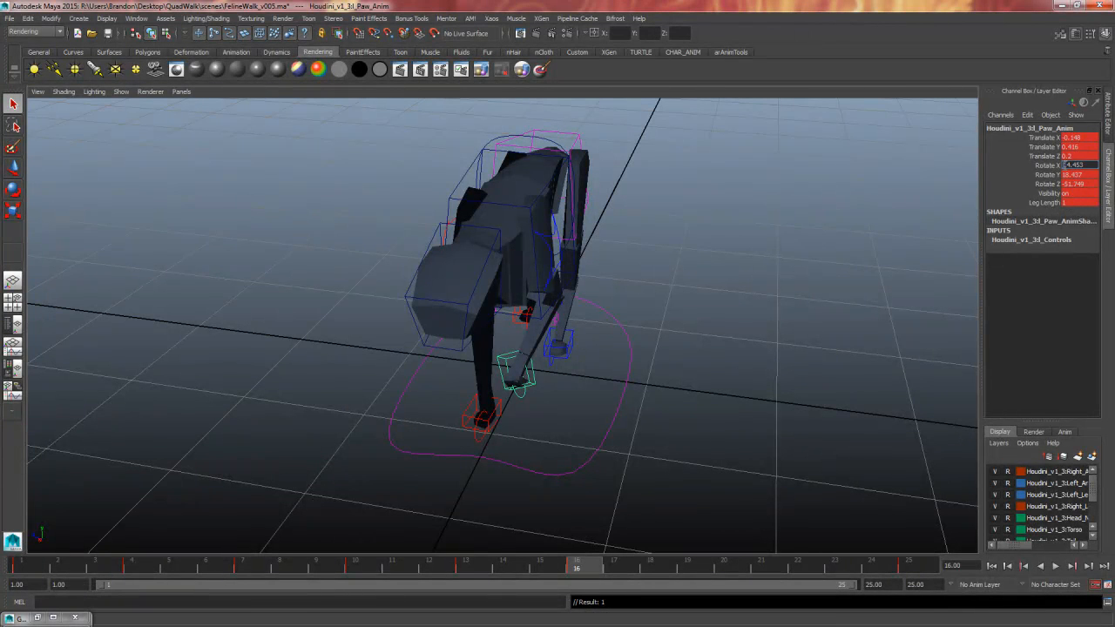
double_click(1065, 175)
key(Return)
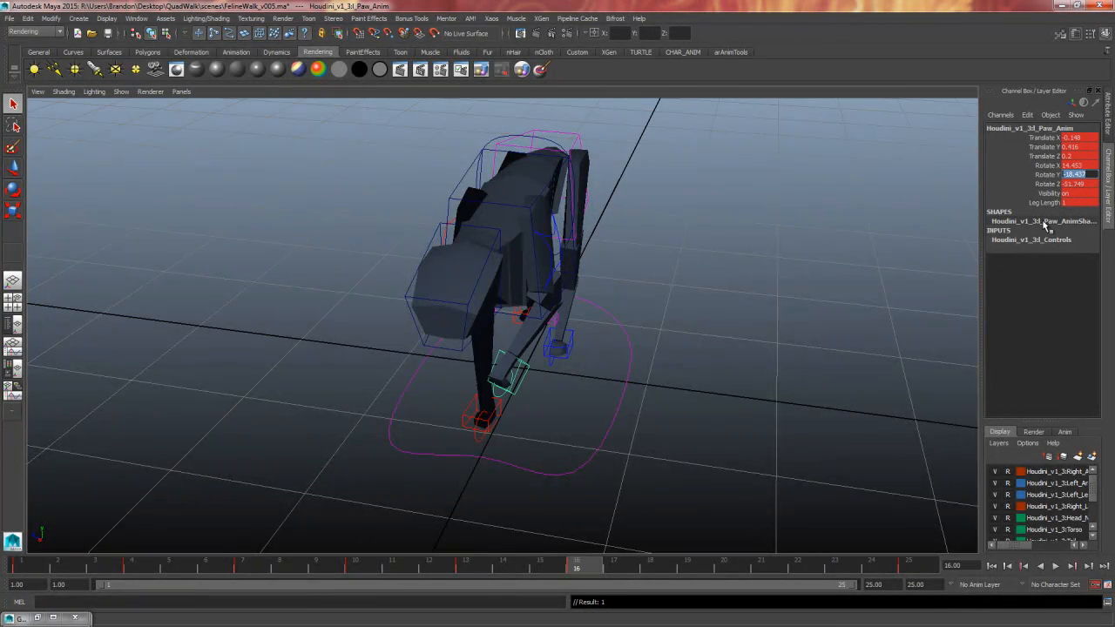
- Set the left front paw control's Rotate X to -14.453 at frame 16
double_click(1068, 184)
click(1066, 184)
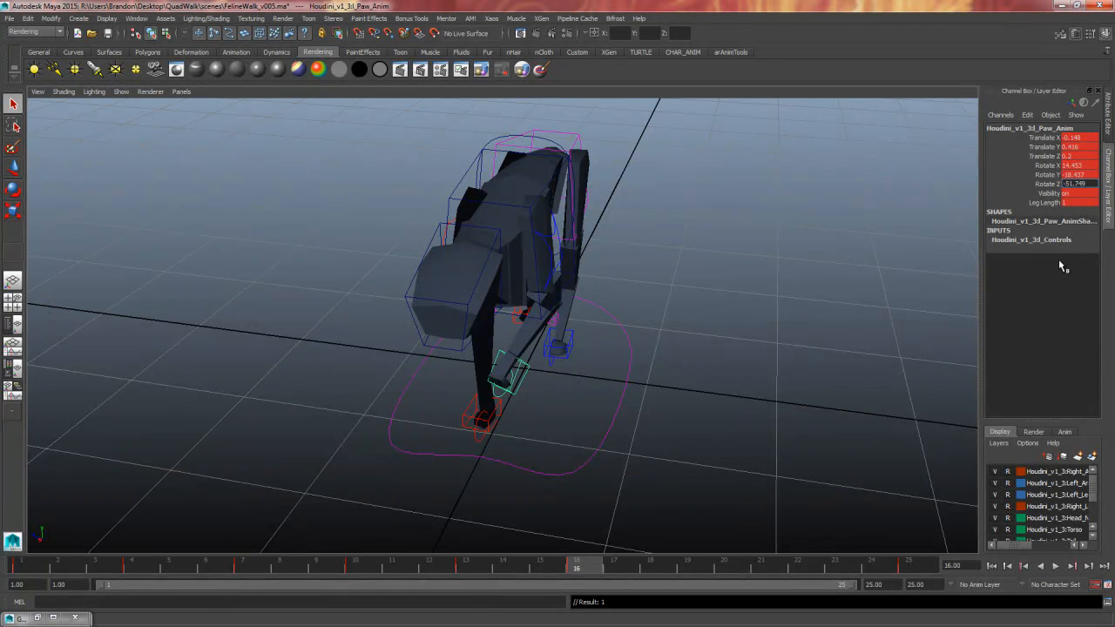
key(w)
alt+drag(565, 416, 624, 404)
key(e)
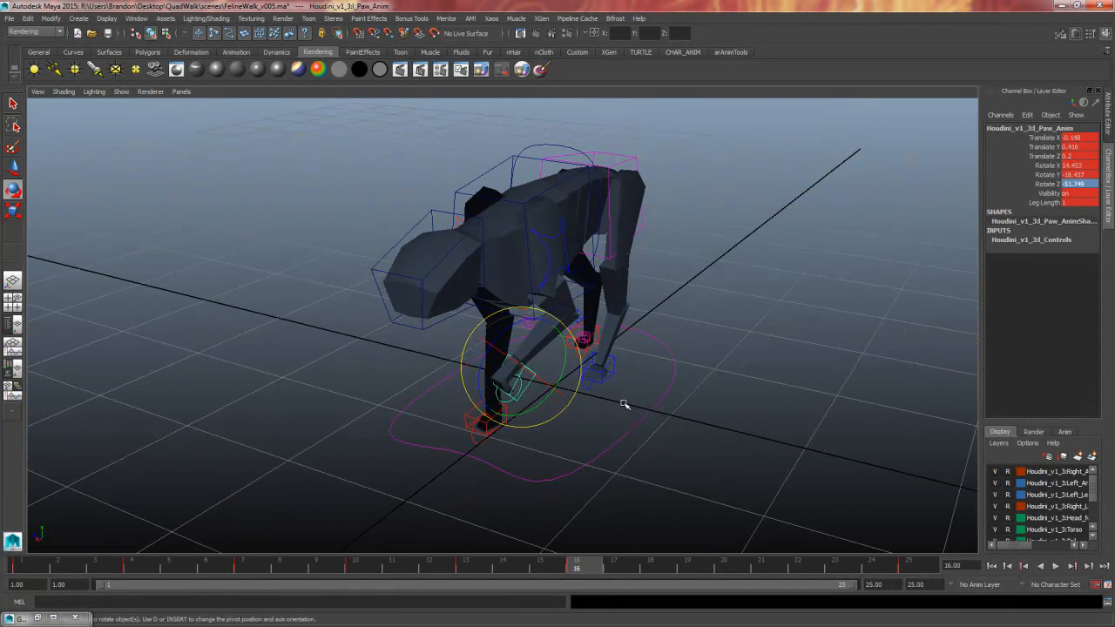
double_click(1067, 165)
text(-)
key(Return)
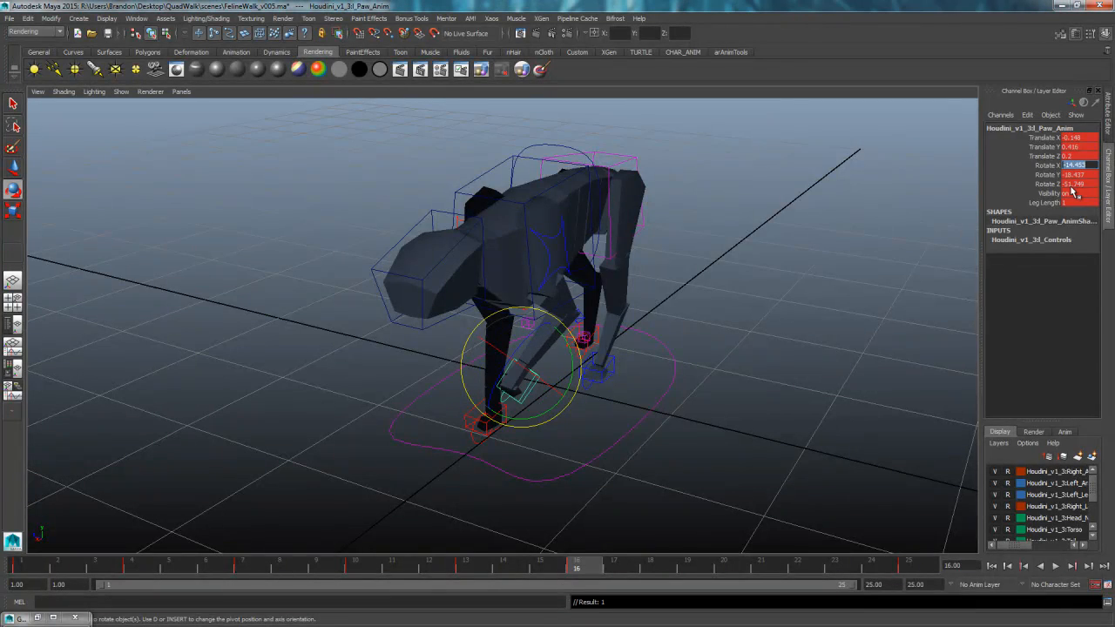
- Select the left front paw and toe controls at frame 4 and copy their keys
alt+drag(767, 374, 570, 488)
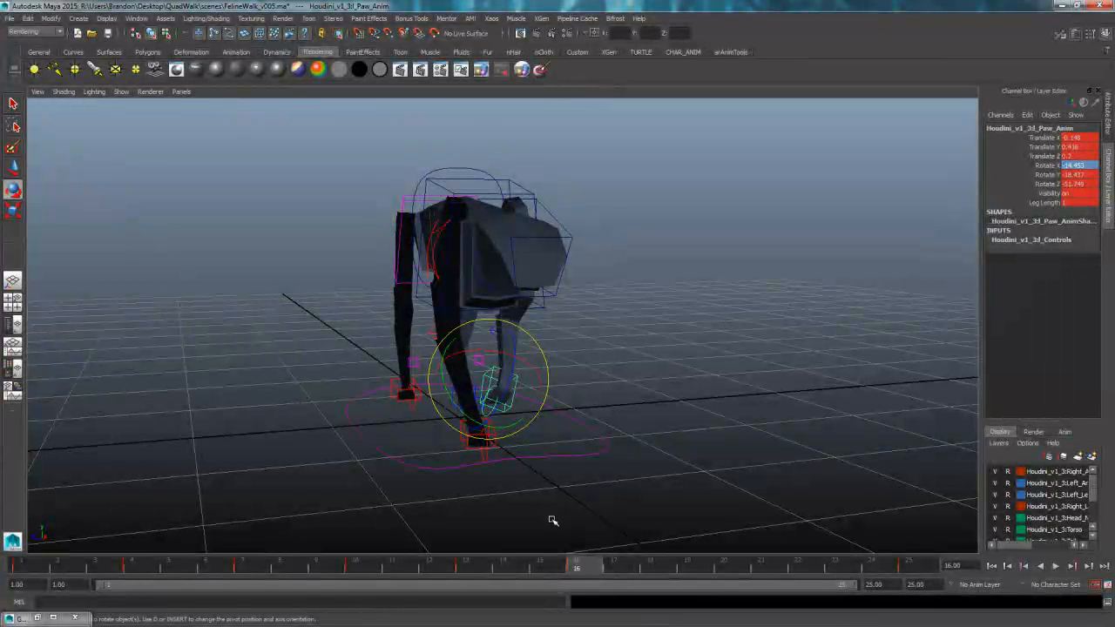
click(132, 568)
alt+drag(534, 479, 566, 421)
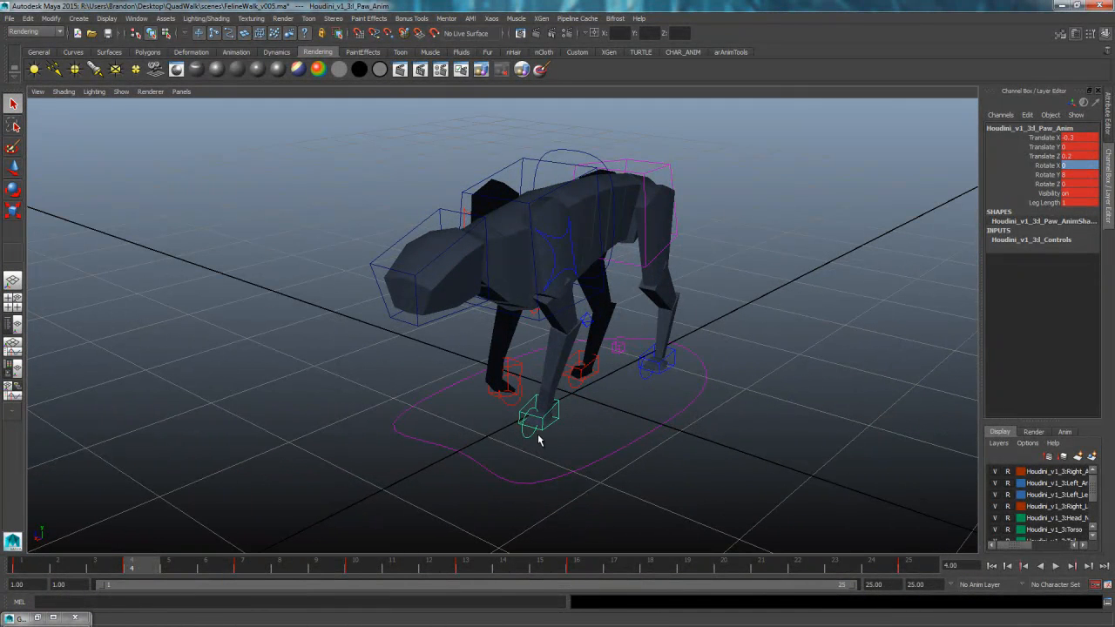
click(528, 434)
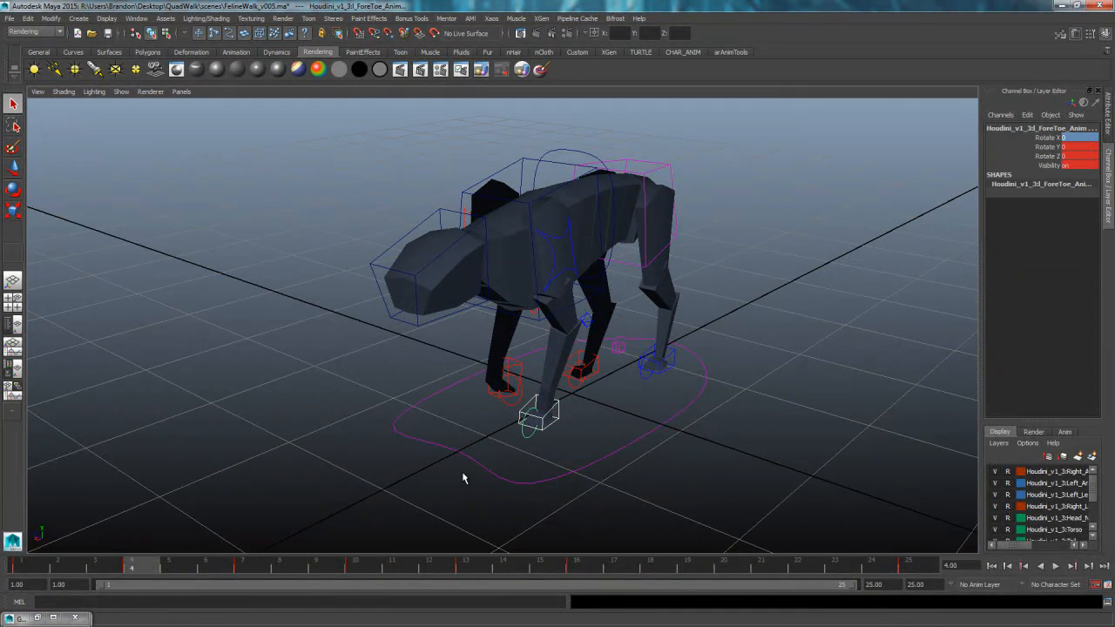
right_click(141, 565)
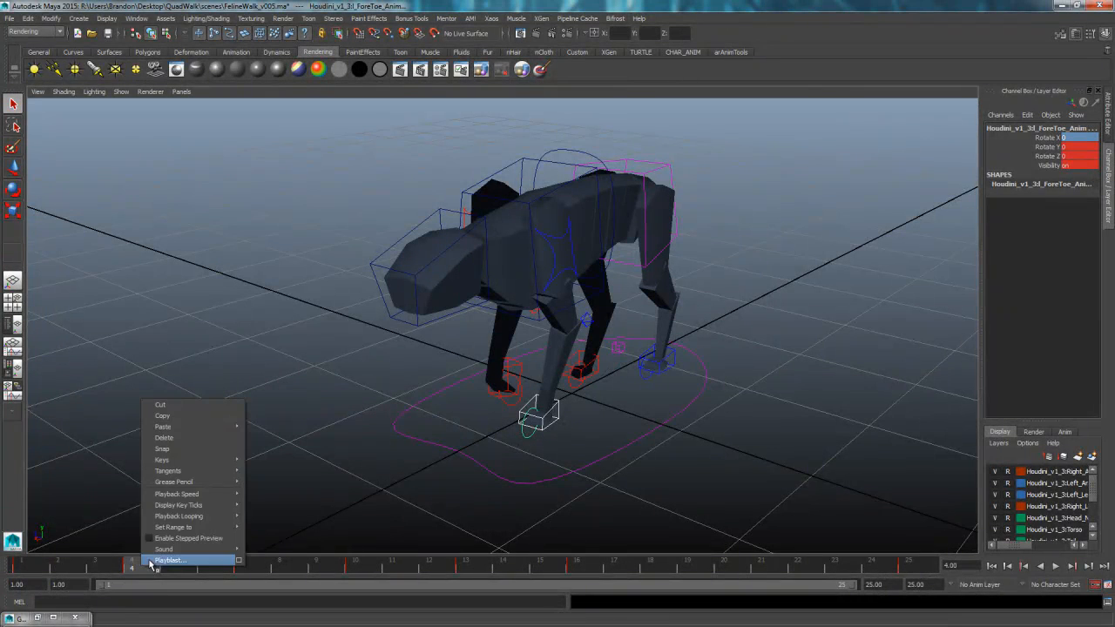
click(182, 416)
- Paste the copied keys onto the right front paw and toe controls at frame 16
click(584, 564)
alt+drag(499, 479, 531, 499)
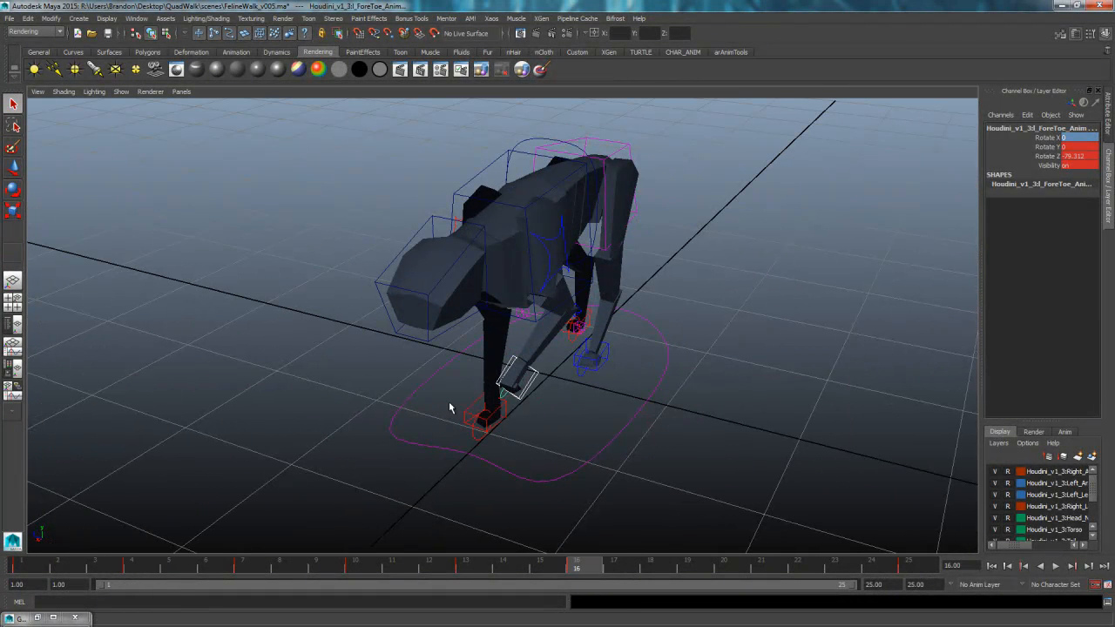
click(478, 427)
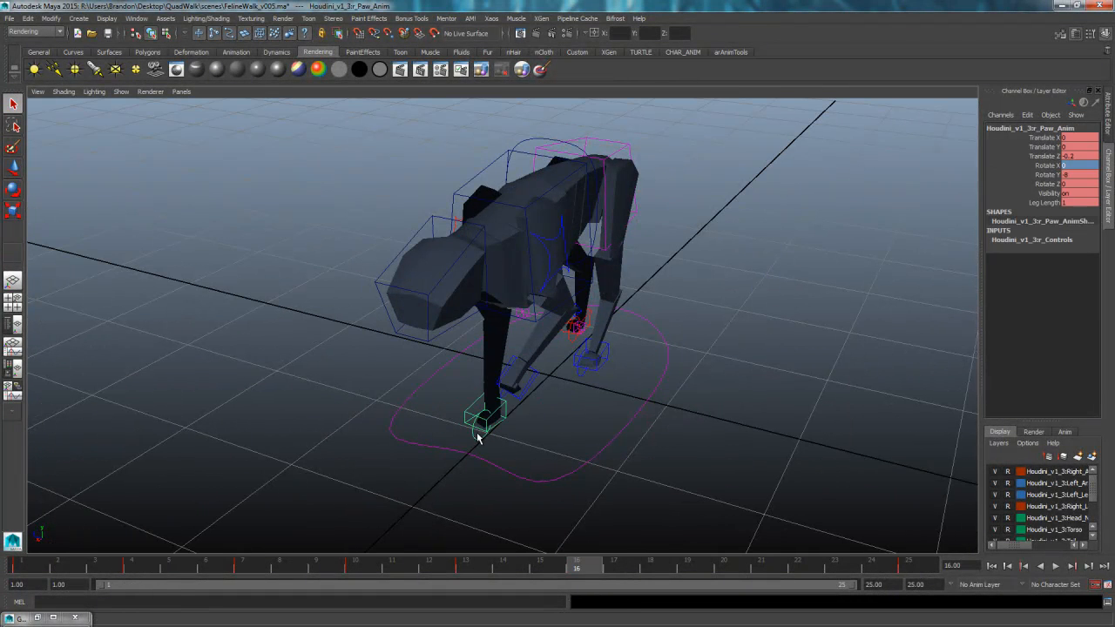
right_click(577, 567)
mouse_move(620, 461)
mouse_move(625, 426)
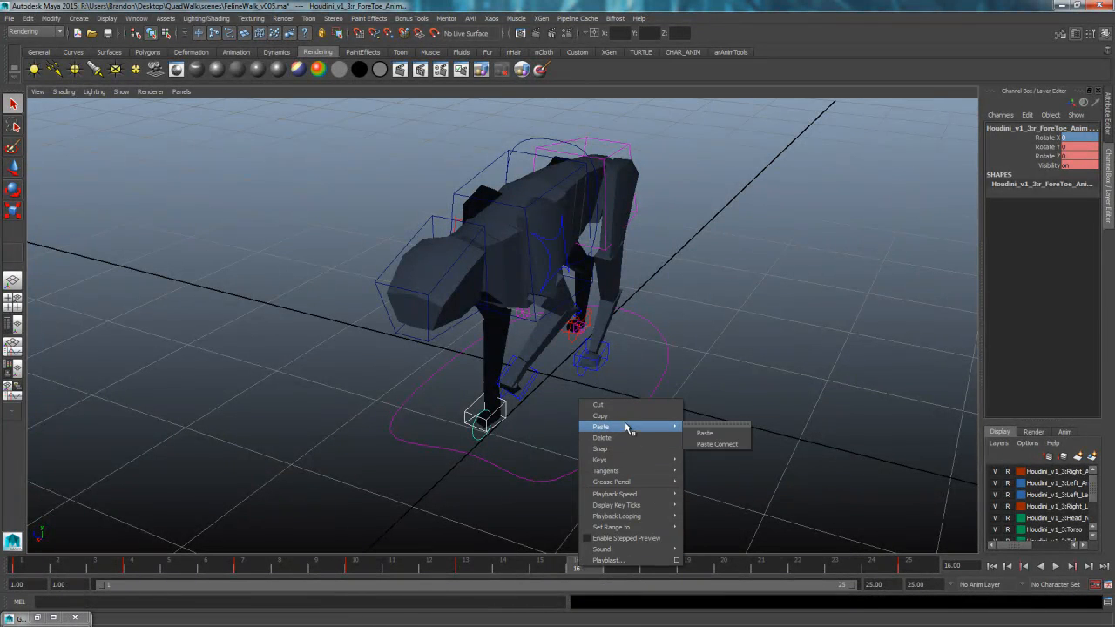
click(695, 428)
alt+drag(620, 445, 641, 441)
- Set the right front paw control's Translate Z to -0.2 at frame 16, check the motion, and save the scene
click(435, 405)
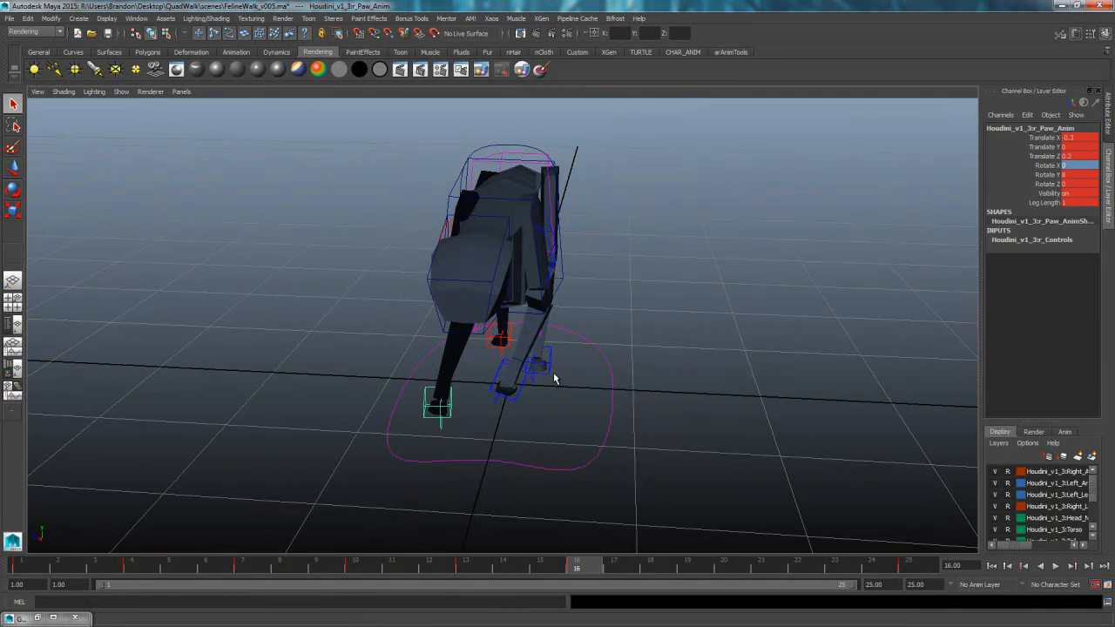
click(1066, 156)
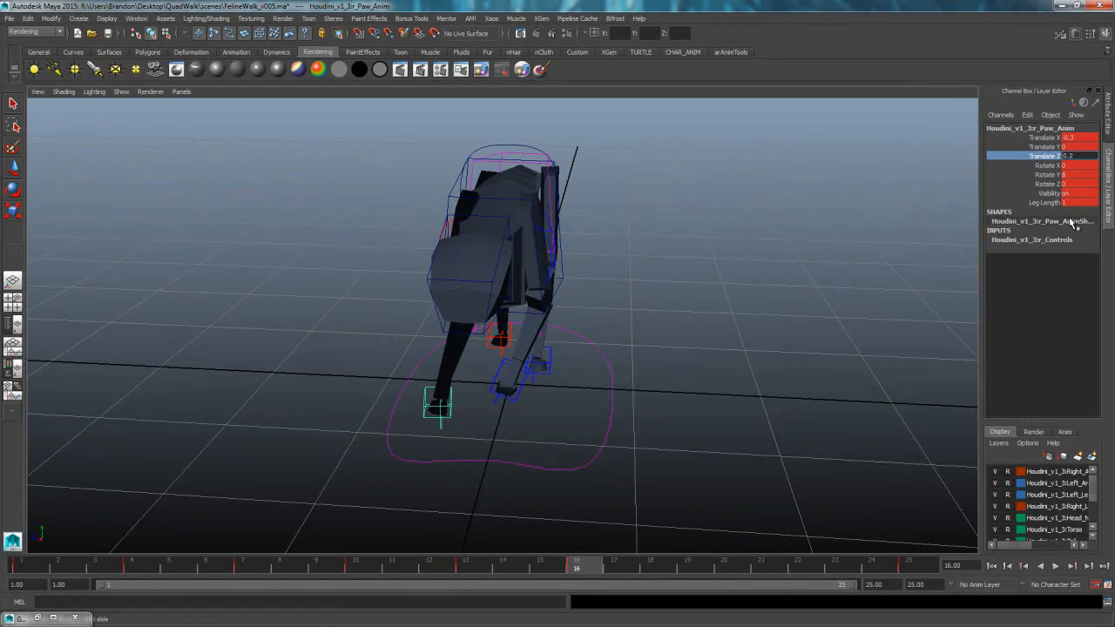
alt+drag(592, 410, 636, 394)
drag(573, 562, 576, 609)
alt+drag(606, 552, 558, 453)
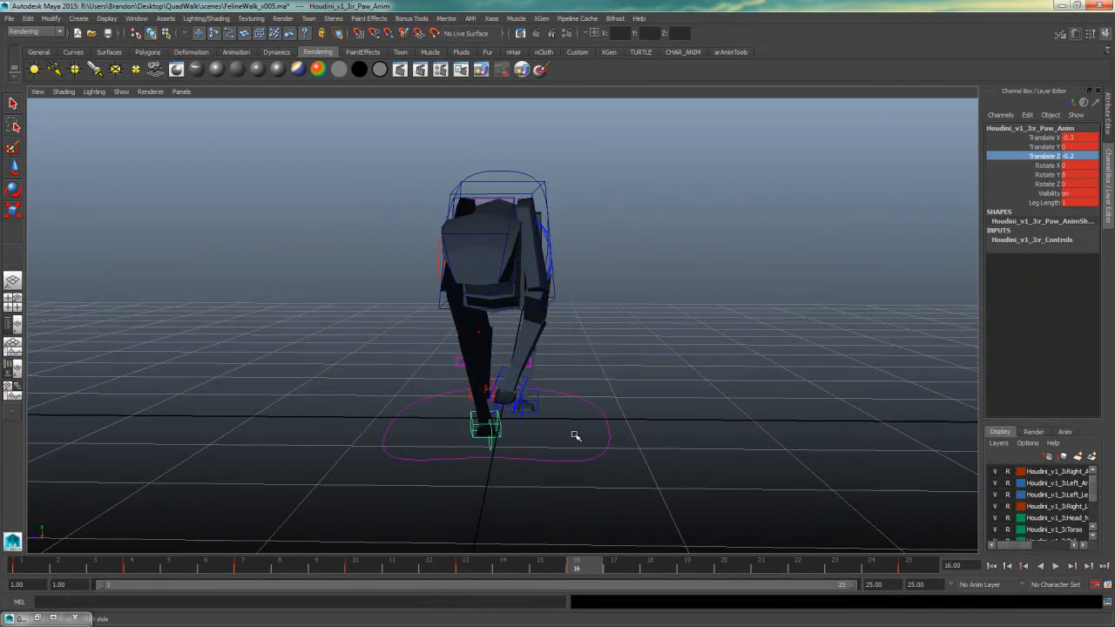
key(ctrl+s)
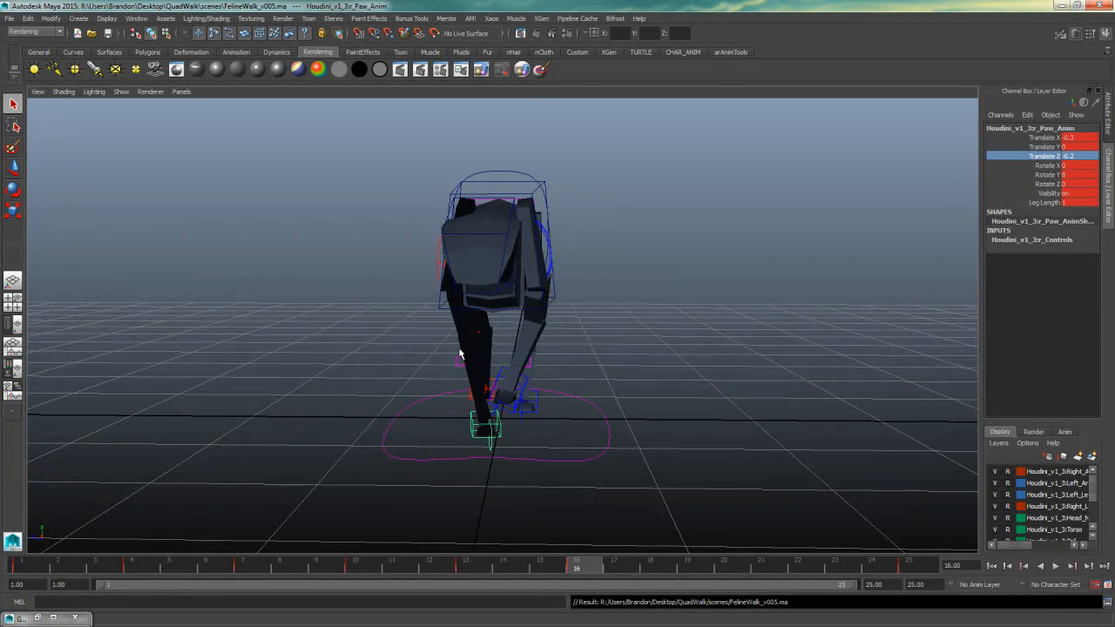
- Try moving the right front paw control outward along Z at frame 16, and undo the move
key(w)
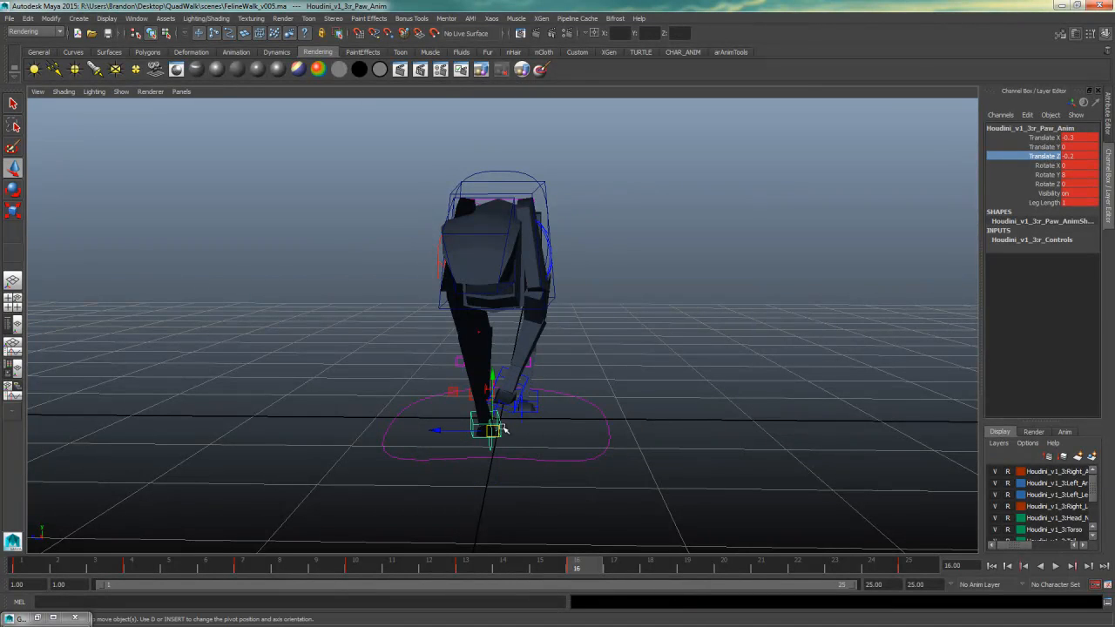
drag(504, 429, 394, 440)
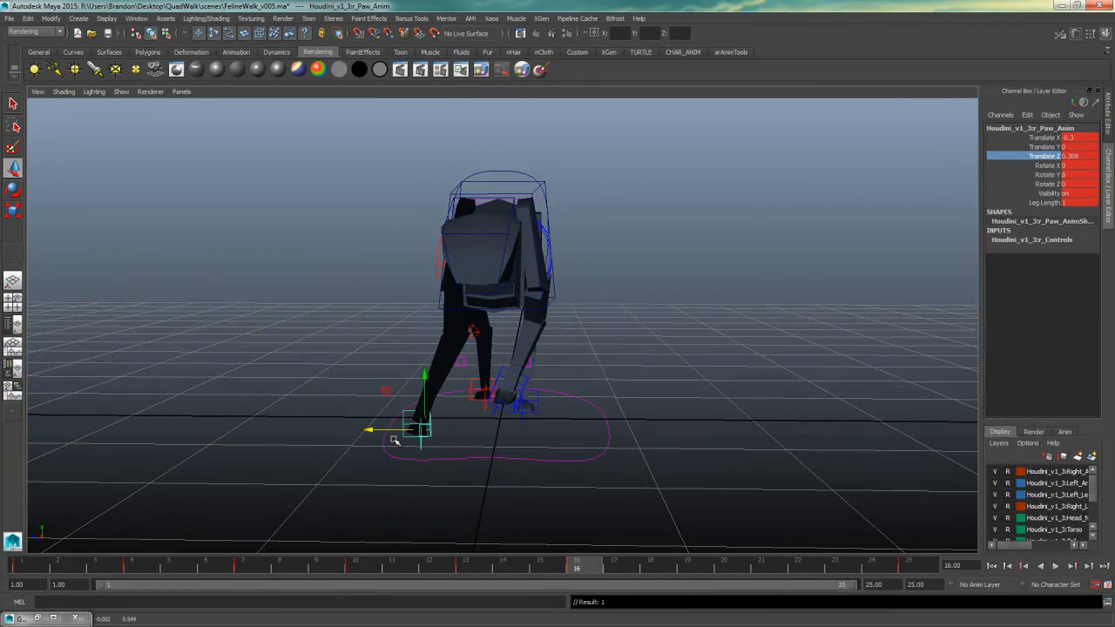
key(ctrl+z)
alt+drag(605, 433, 552, 403)
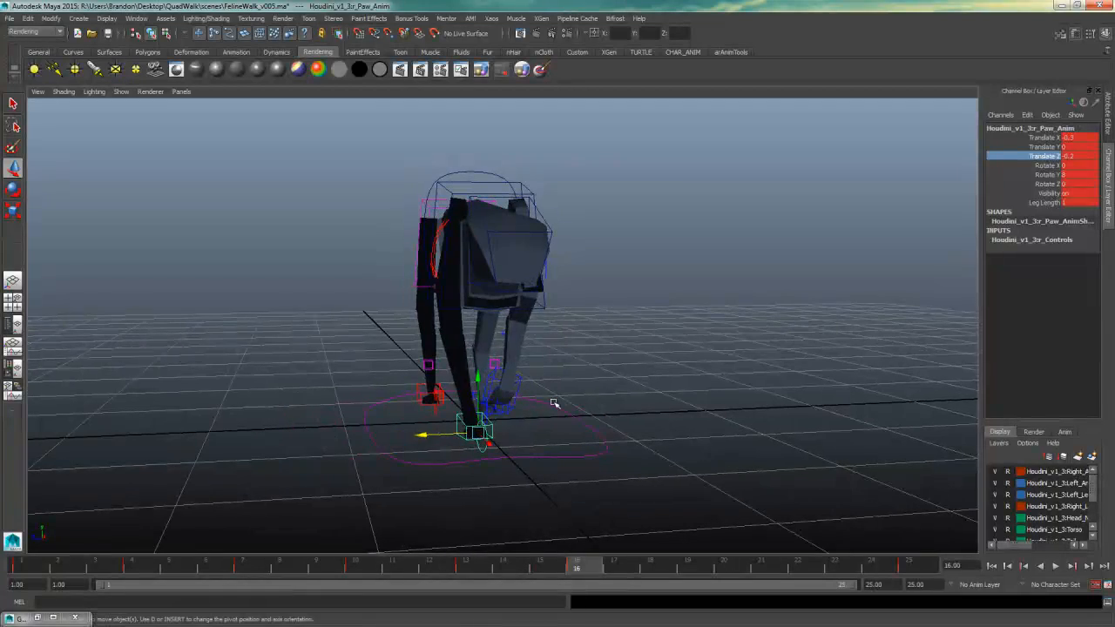
- Check the pose at frame 19, and copy the left front paw and toe controls' keys from frame 7
alt+drag(668, 471, 722, 509)
click(686, 566)
drag(619, 564, 699, 574)
alt+drag(683, 520, 577, 515)
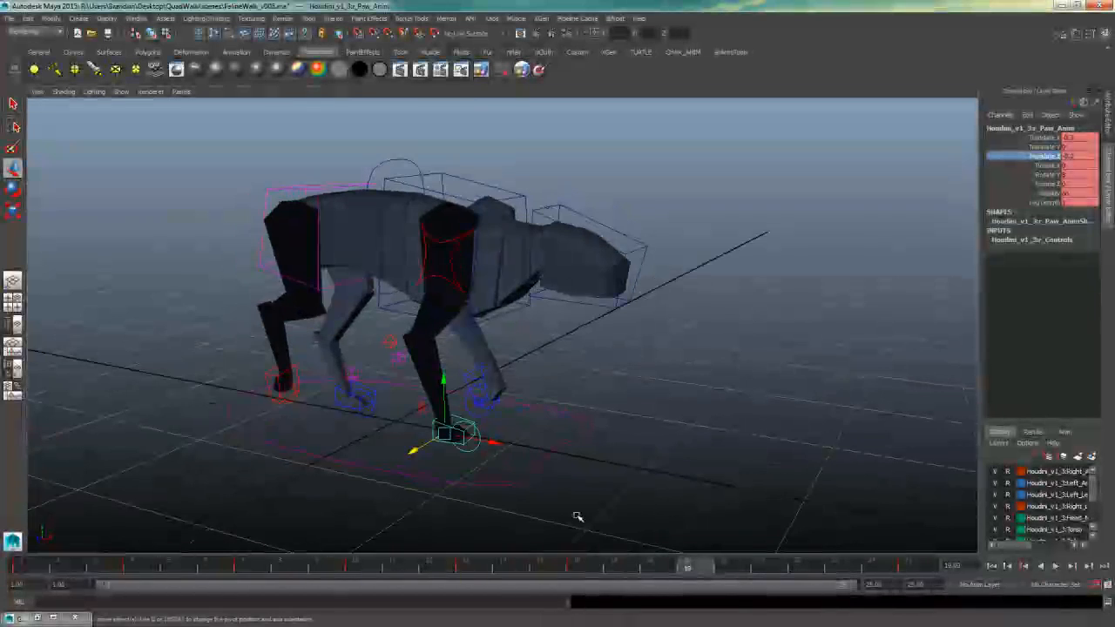
click(242, 571)
alt+drag(662, 461, 534, 413)
right_click(246, 569)
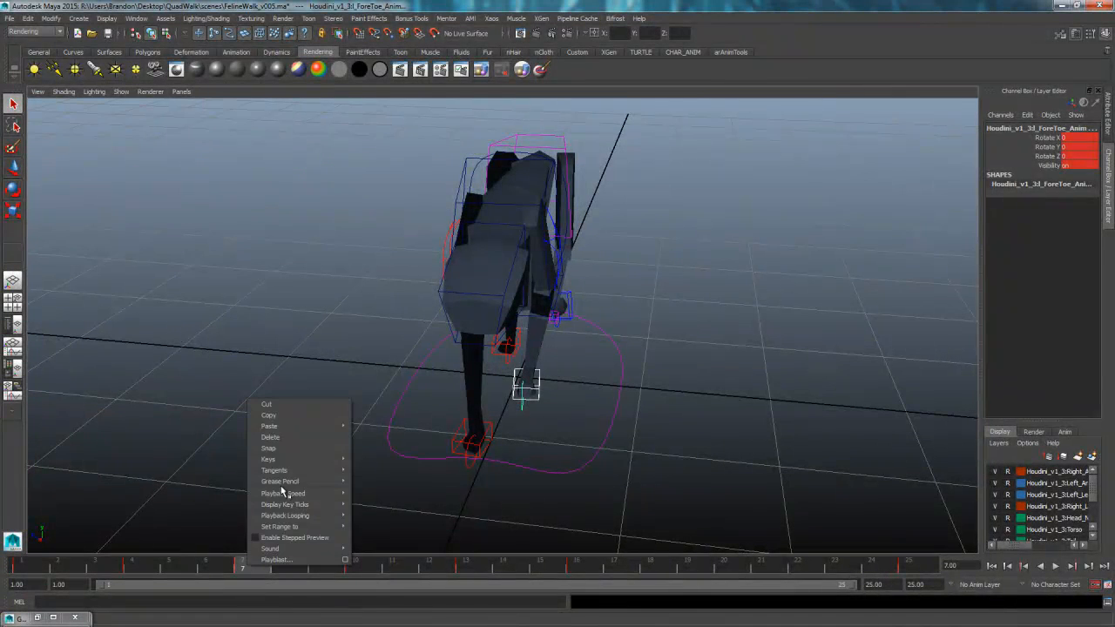
click(294, 415)
- Paste the frame 7 keys onto the right front paw and toe controls at frame 19
click(687, 568)
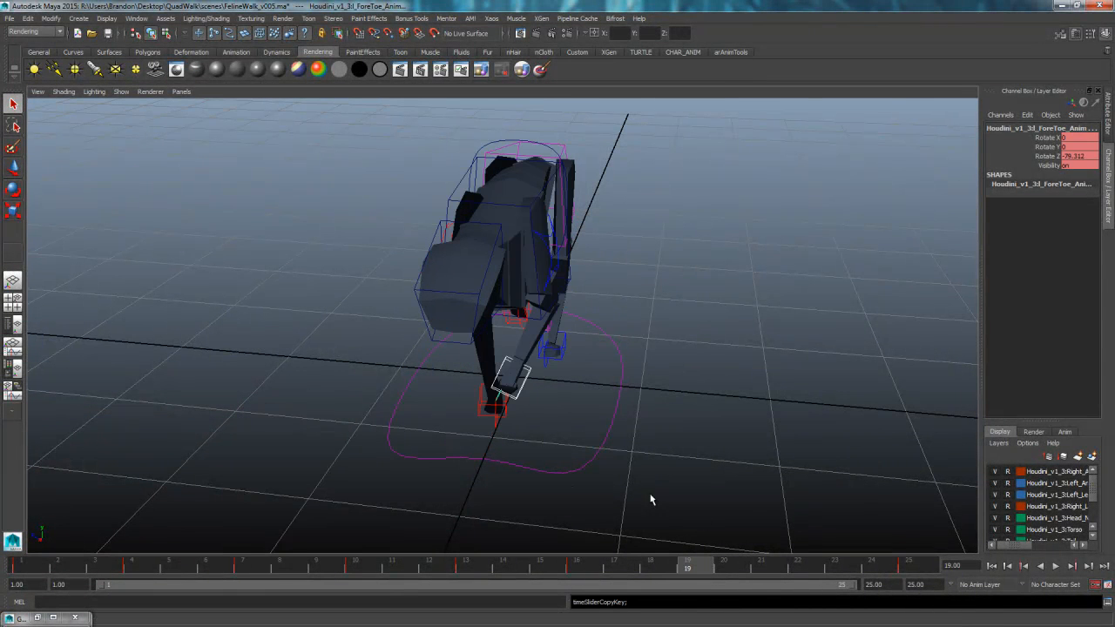
drag(485, 419, 500, 423)
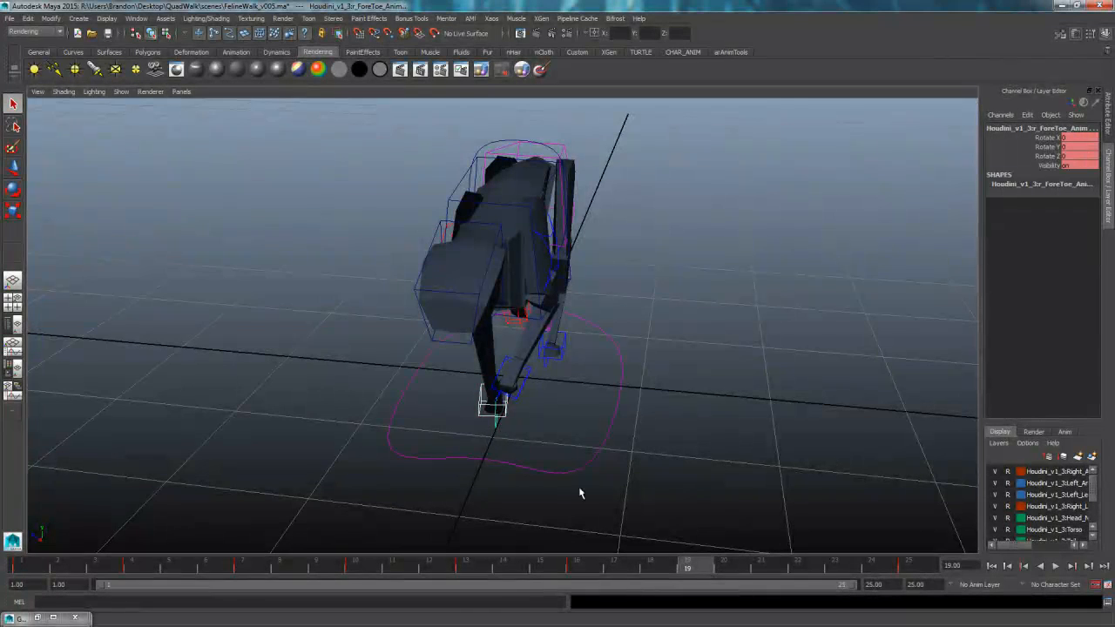
right_click(691, 564)
mouse_move(741, 430)
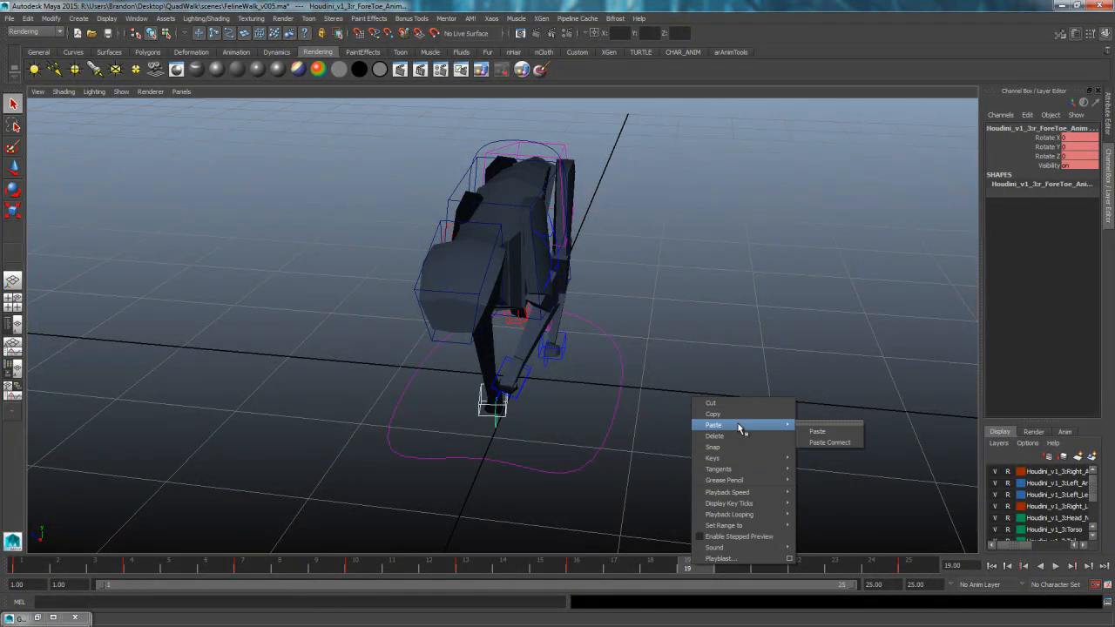
click(808, 430)
alt+drag(686, 446, 409, 415)
- Set the right front paw control's Translate Z to -0.2 at frame 19 and play back the walk
click(423, 406)
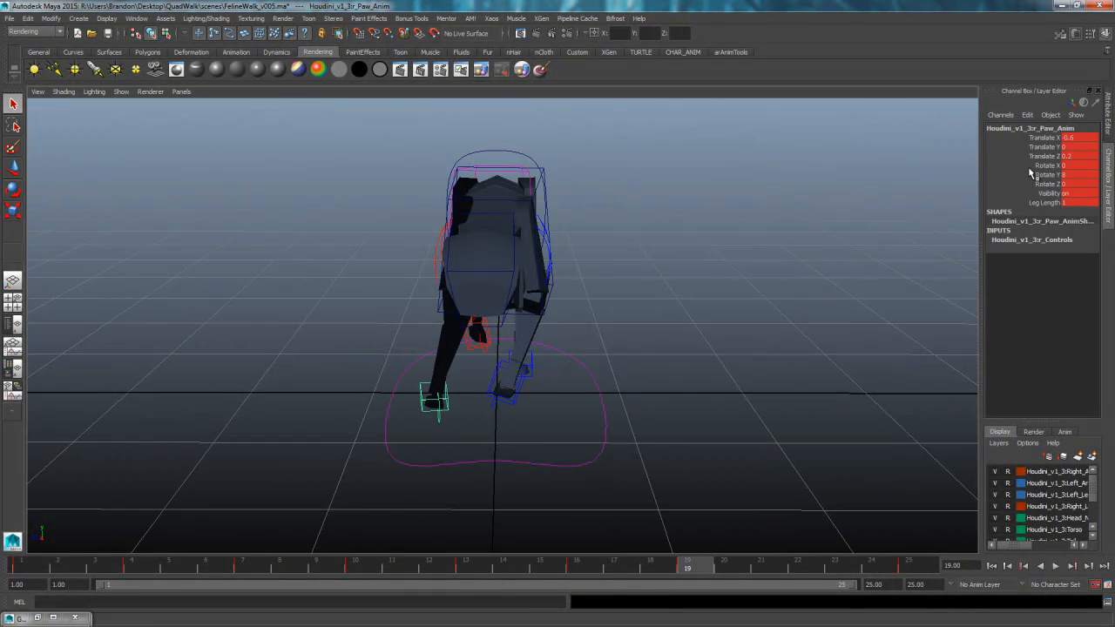
click(1045, 156)
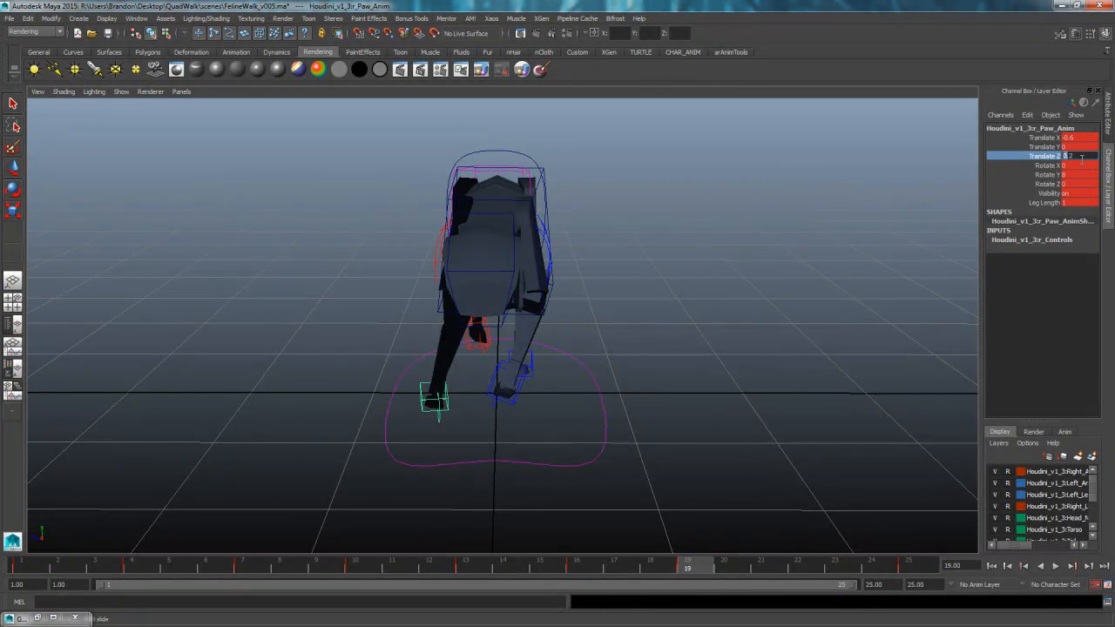
text(-0.2)
key(Return)
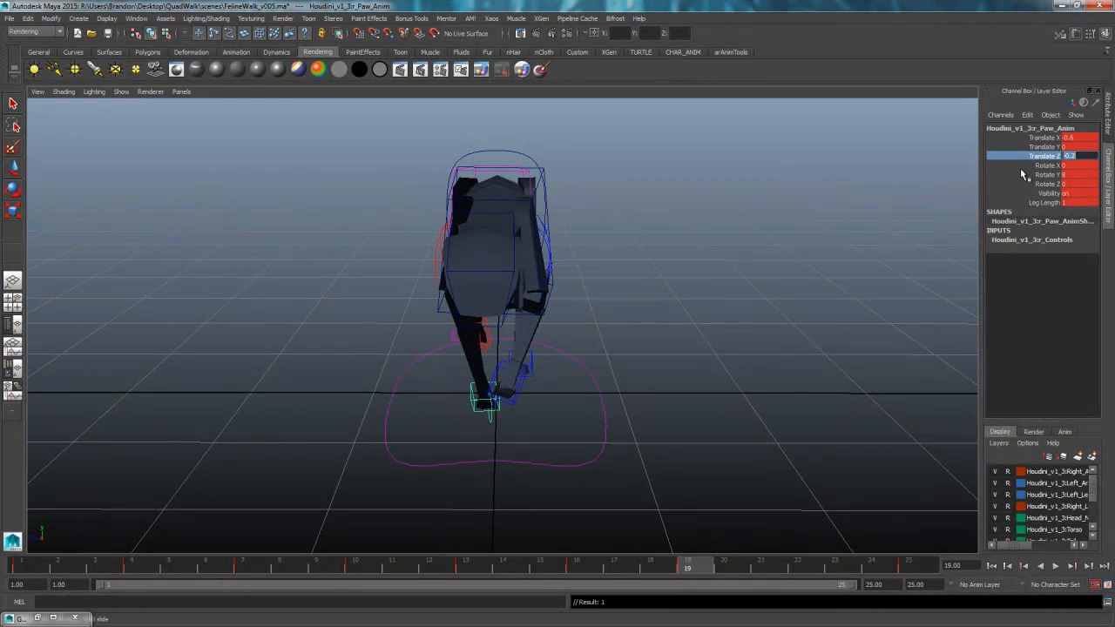
alt+drag(712, 427, 740, 453)
key(alt+v)
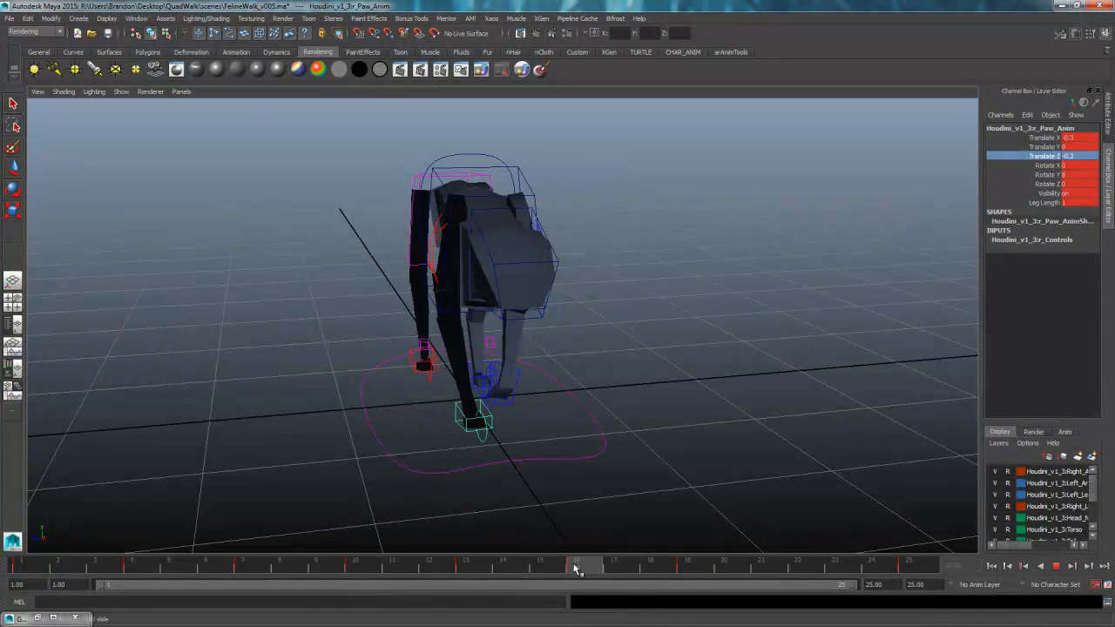
- Select the right front paw and toe controls at frame 7 and copy their keys
click(245, 567)
alt+drag(511, 444, 429, 426)
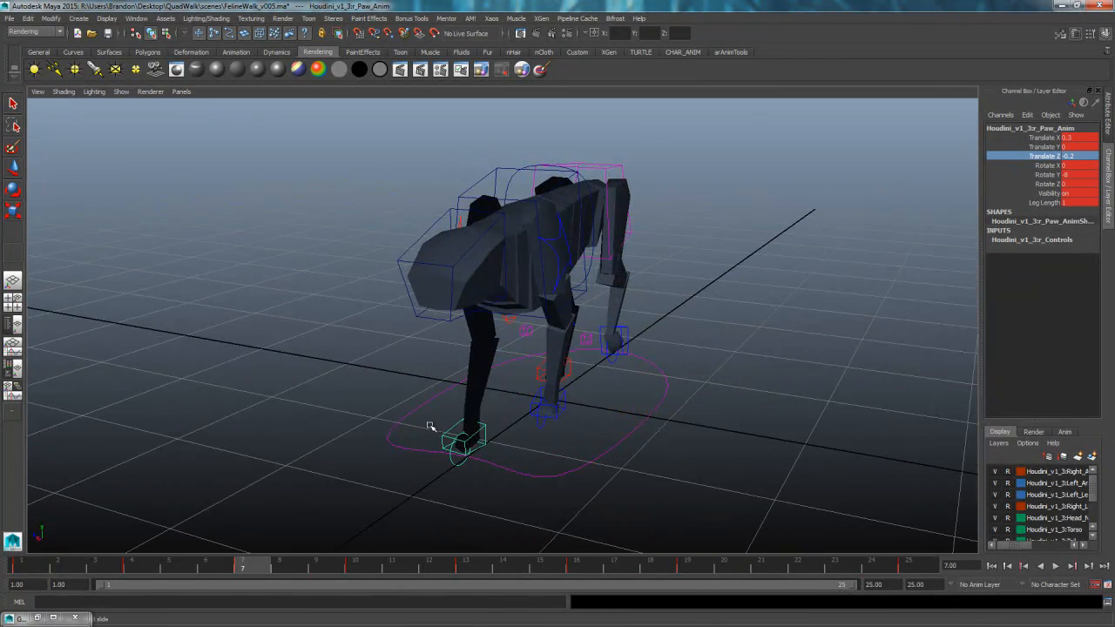
click(456, 453)
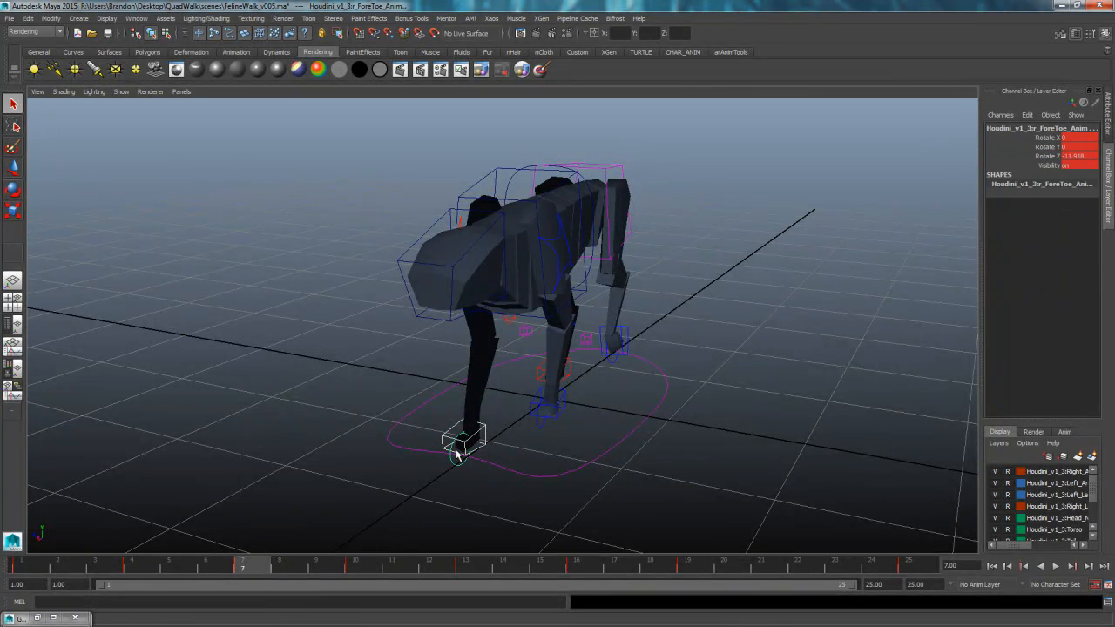
right_click(242, 566)
click(324, 433)
- Paste the copied keys onto the left front paw and toe controls at frame 19
click(693, 567)
mouse_move(528, 410)
alt+mouse_down()
mouse_move(478, 413)
mouse_move(538, 406)
mouse_move(523, 414)
alt+mouse_up()
click(515, 403)
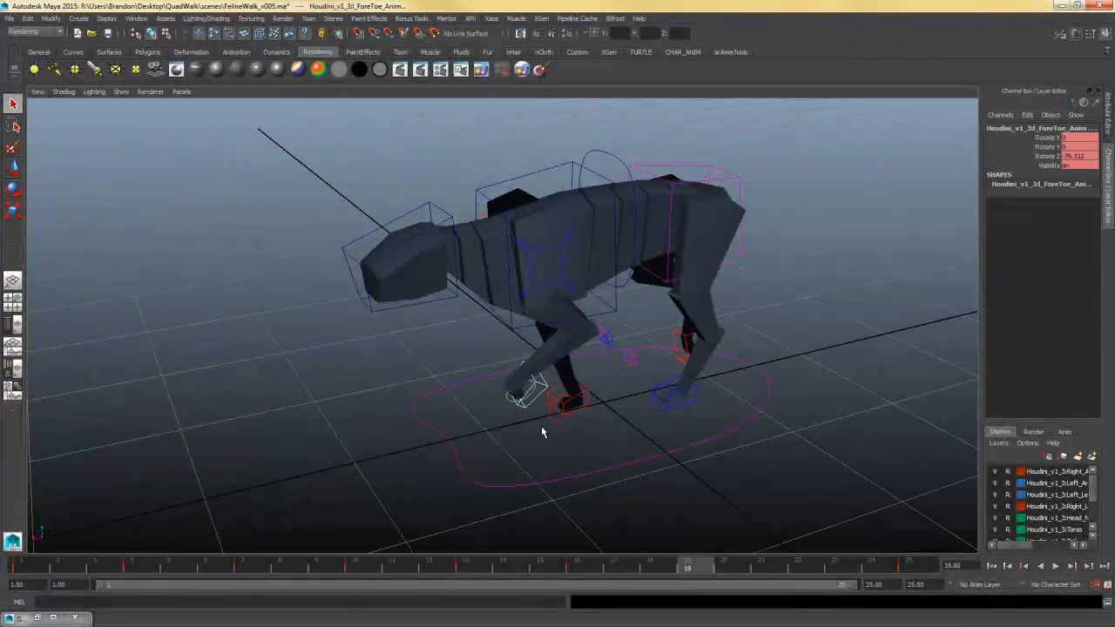
right_click(698, 567)
mouse_move(741, 426)
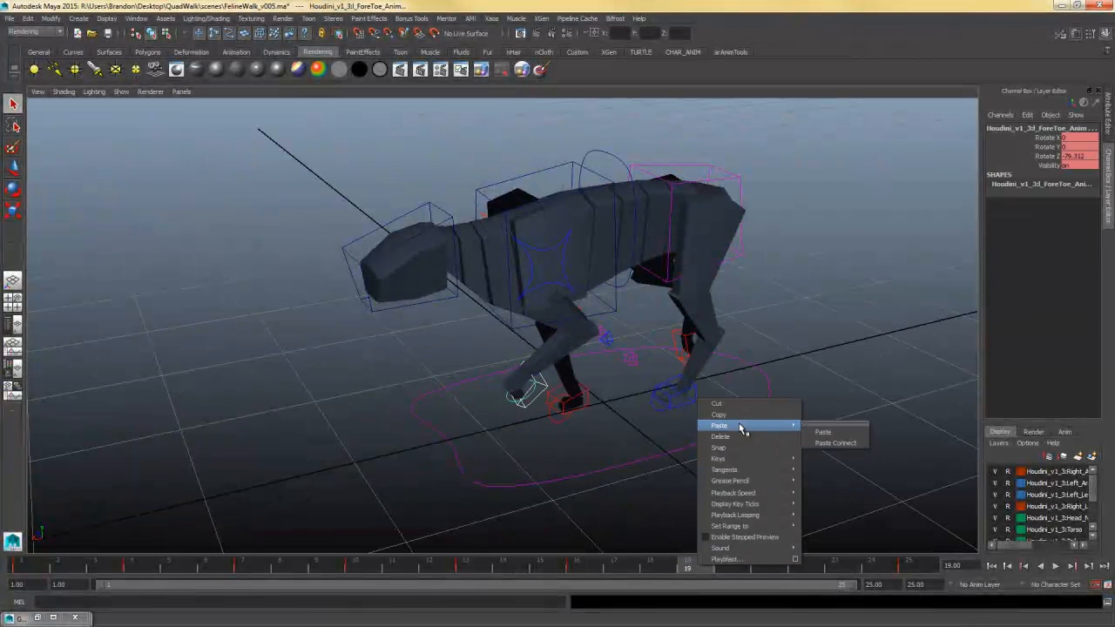
click(822, 433)
alt+drag(663, 493, 581, 440)
- Set the left front paw control's Translate Z to 0.2 at frame 19 and review the walk up to frame 22
click(571, 442)
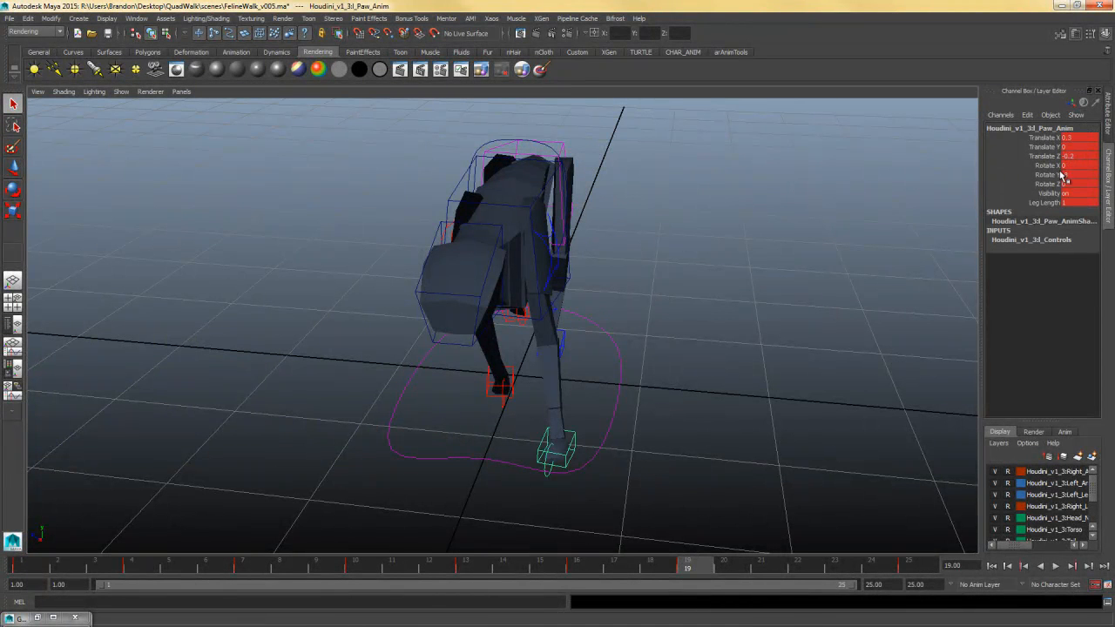
key(Return)
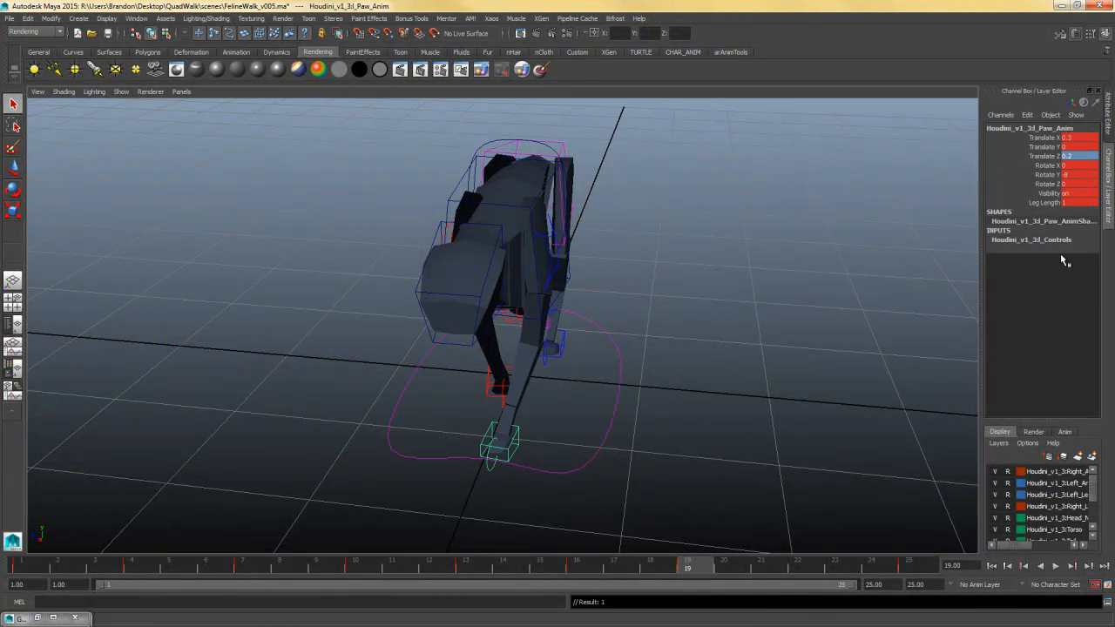
alt+drag(640, 406, 595, 451)
drag(31, 563, 687, 552)
alt+drag(740, 501, 678, 474)
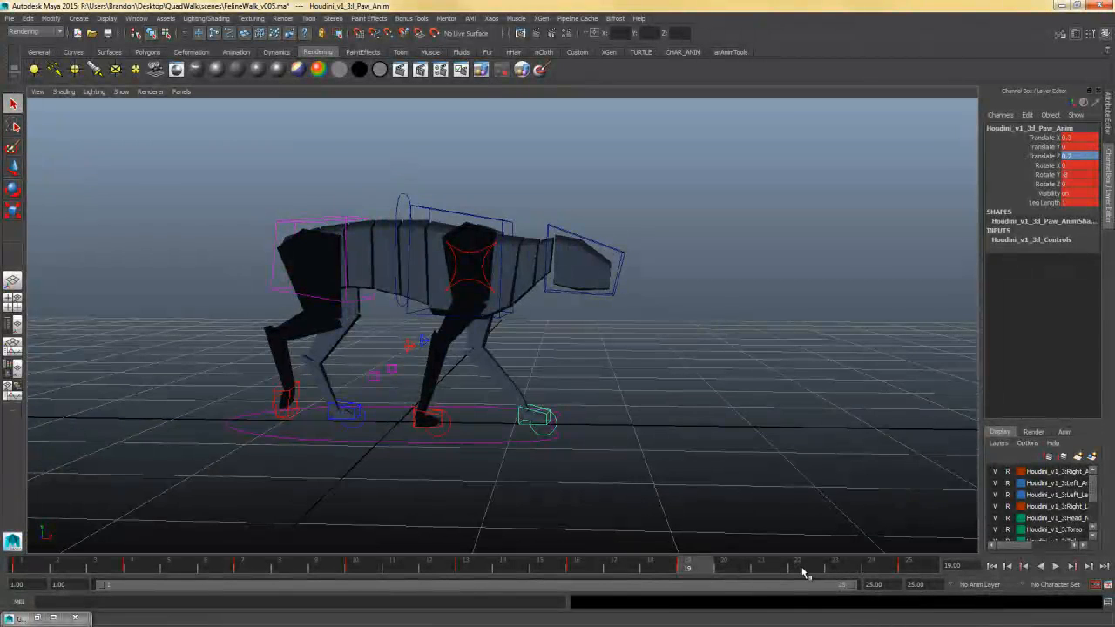
key(alt+v)
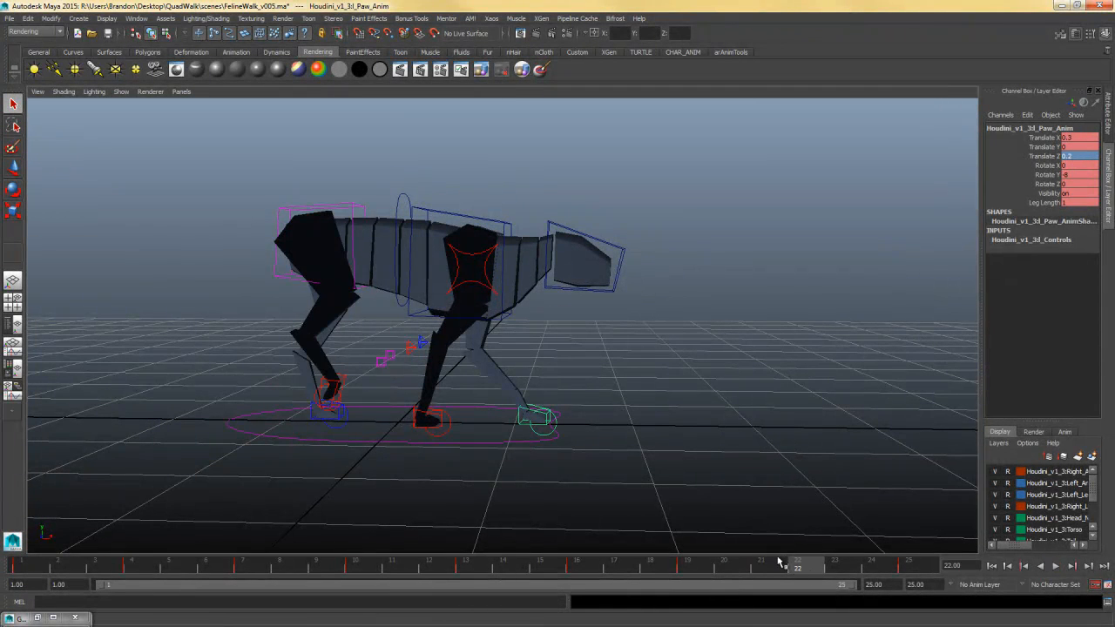
- Select the left front paw and toe controls at frame 10 and copy their keys
alt+drag(593, 450, 461, 503)
click(354, 577)
alt+right_drag(461, 503, 567, 441)
click(567, 441)
click(526, 412)
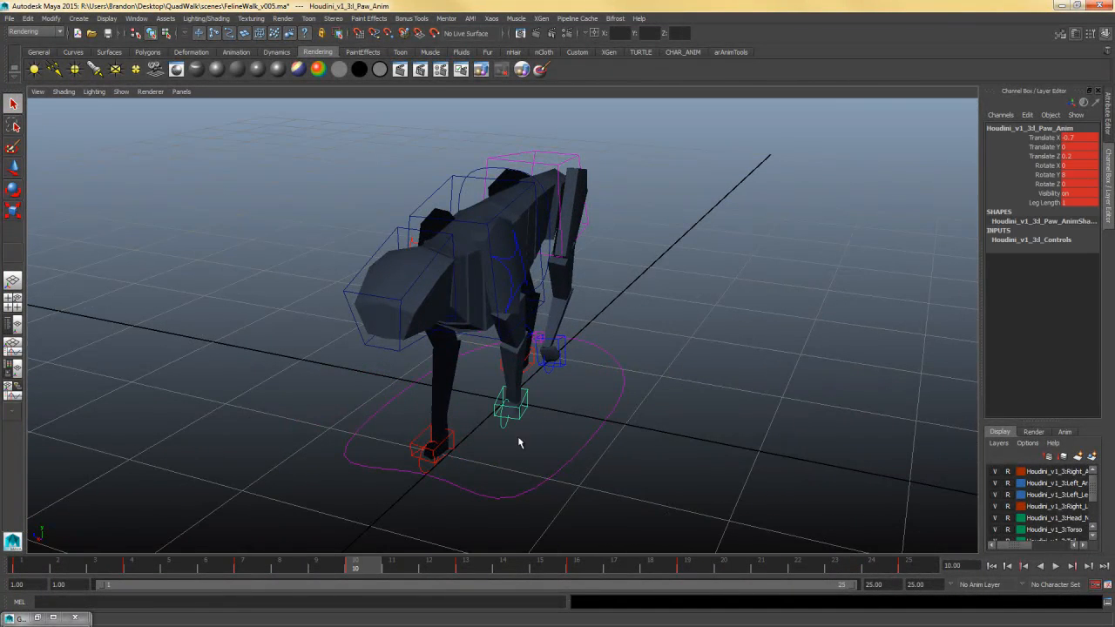
shift+click(505, 426)
right_click(350, 568)
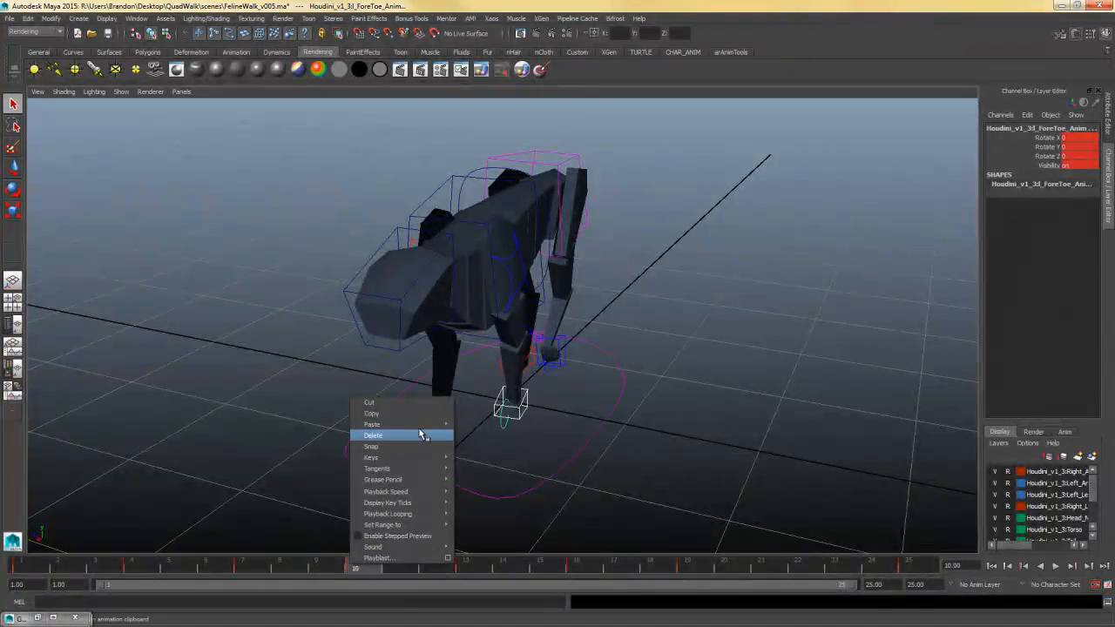
click(426, 418)
- Paste the copied frame 10 keys onto the right front paw and toe controls at frame 22
click(797, 566)
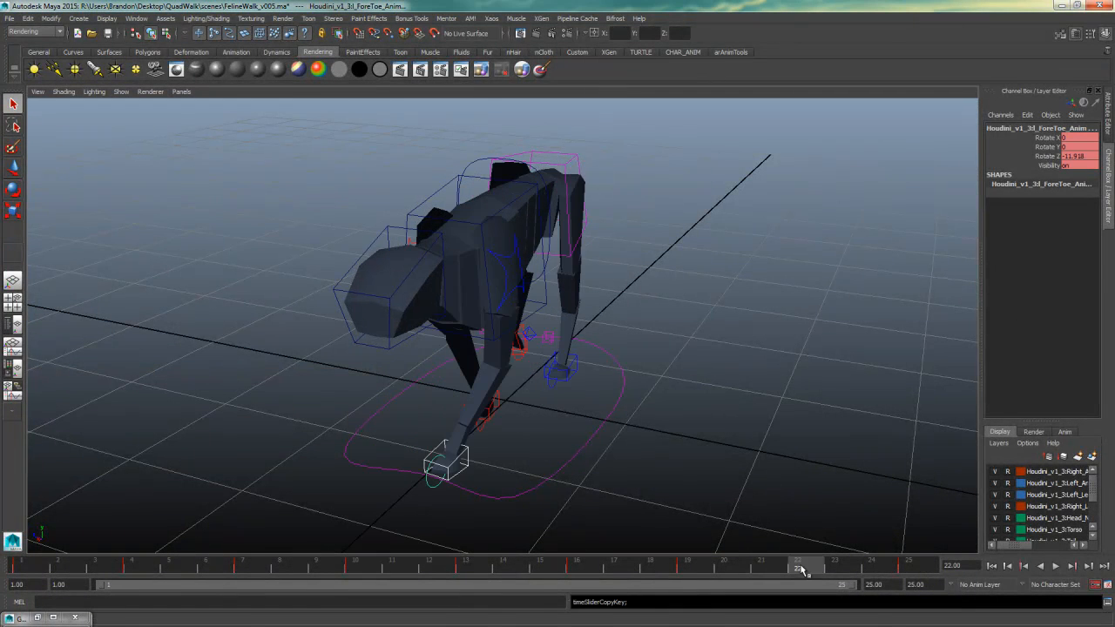
alt+drag(731, 528, 418, 403)
click(441, 417)
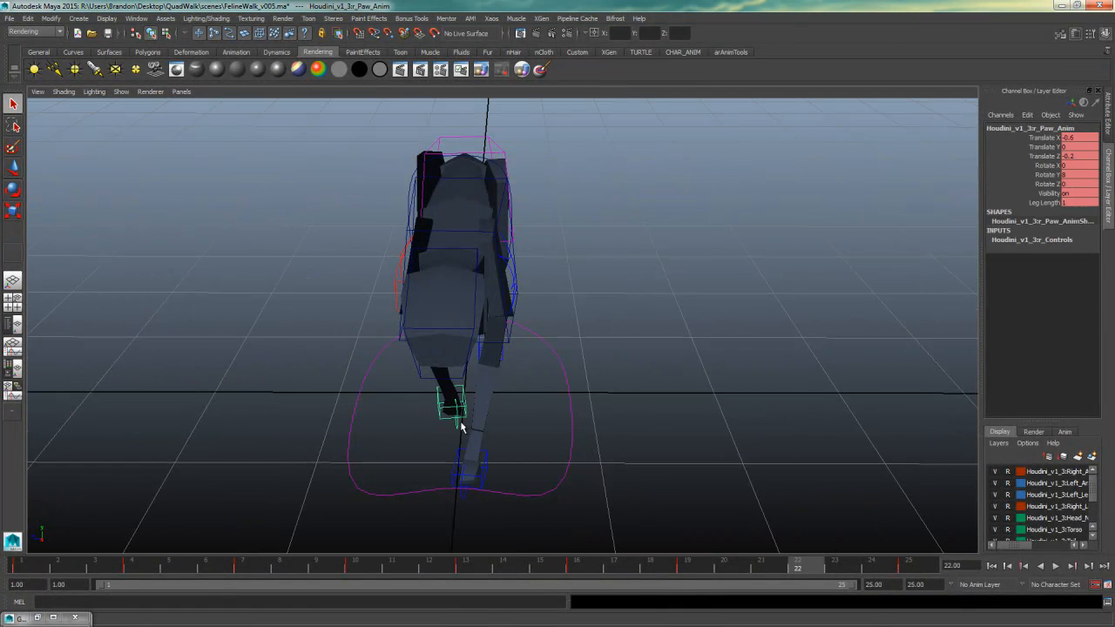
shift+click(459, 422)
right_click(806, 568)
mouse_move(845, 433)
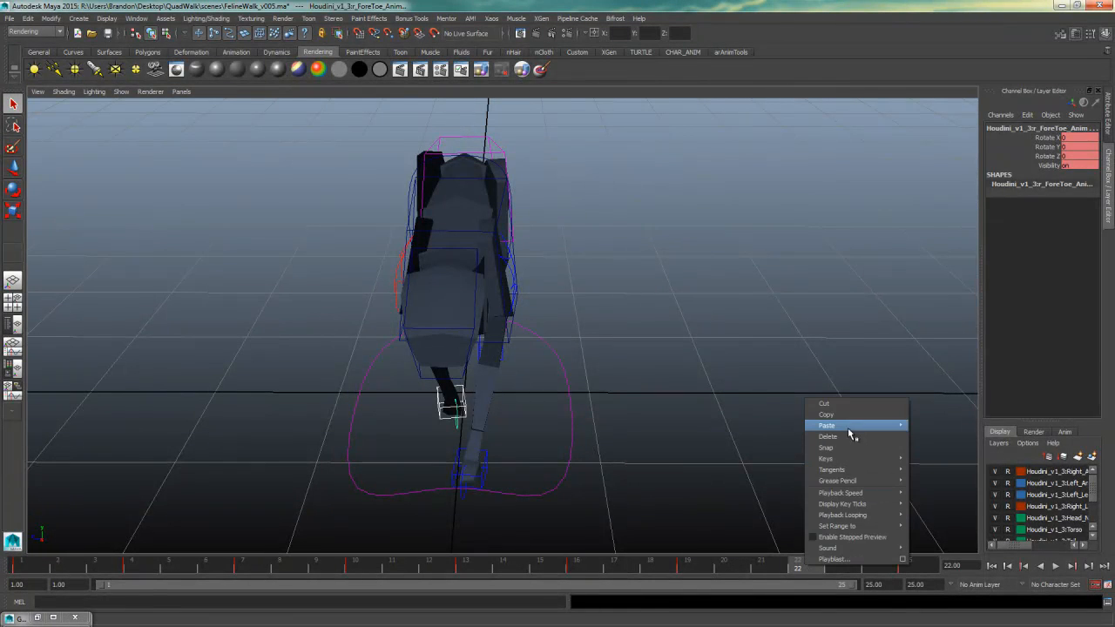
click(921, 431)
- Set the right front paw control's Translate Z to -0.2 at frame 22
click(390, 406)
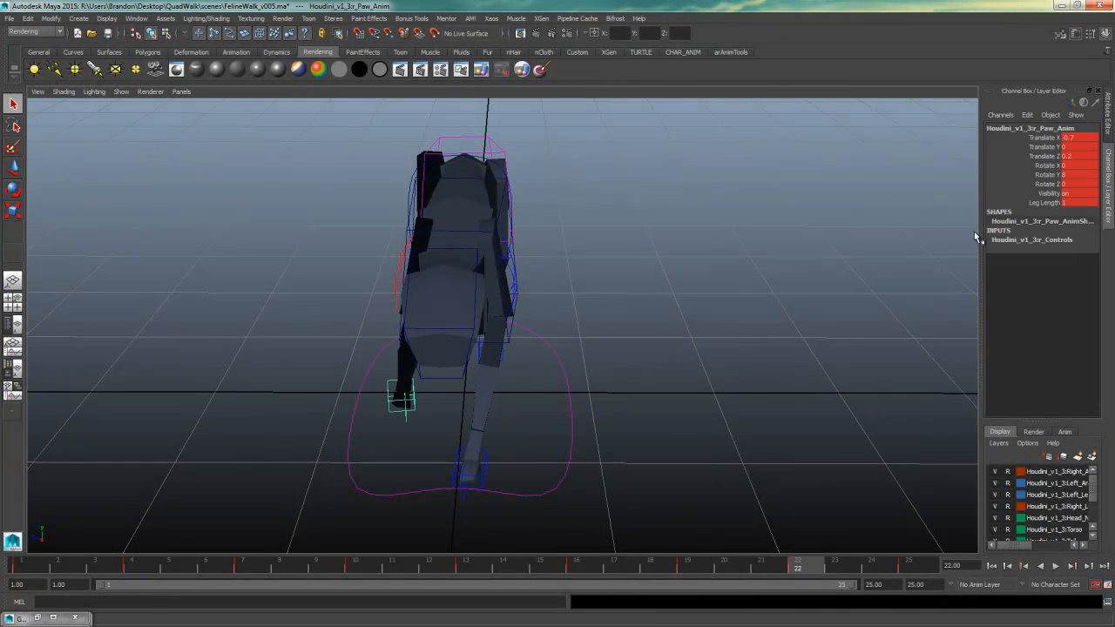
click(1064, 156)
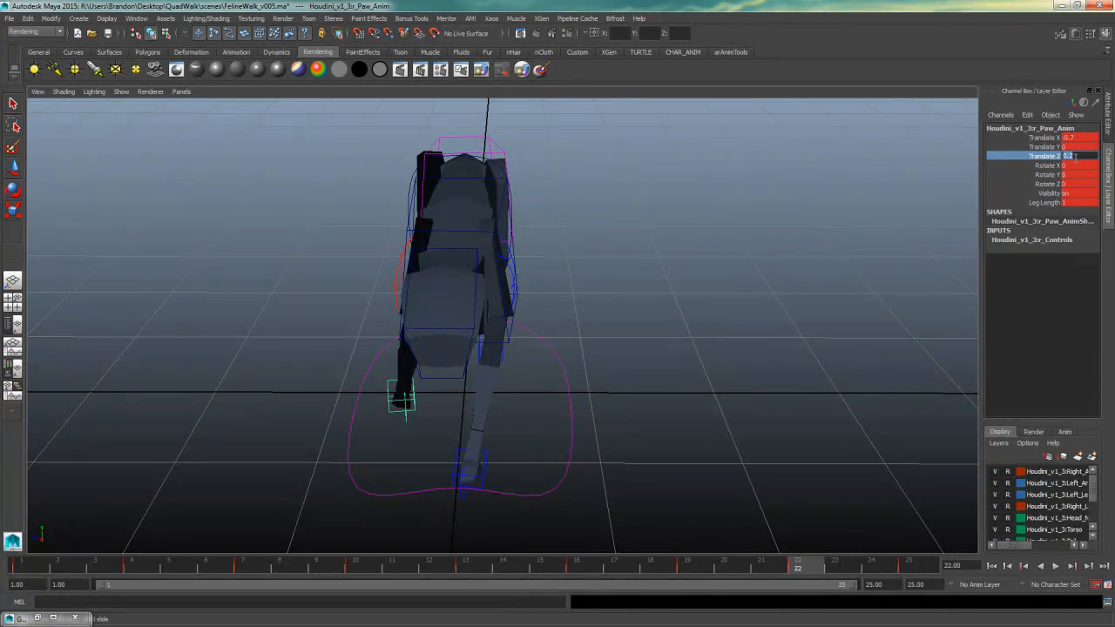
text(-0.2)
key(Return)
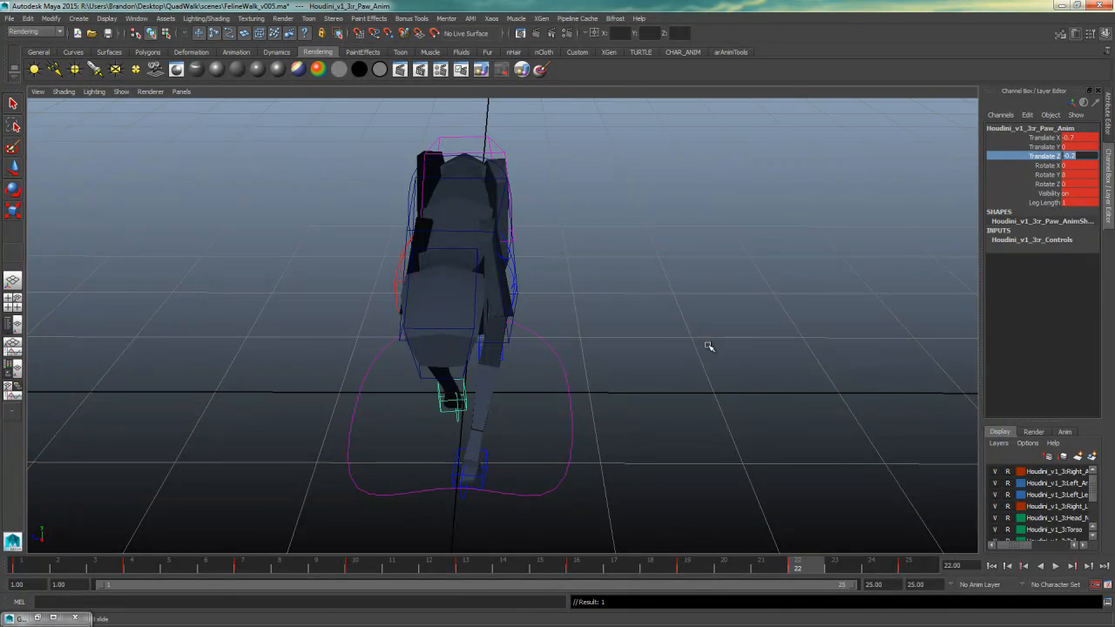
alt+drag(709, 343, 684, 404)
- Select the right front paw and toe controls at frame 10 and copy their keys
click(357, 568)
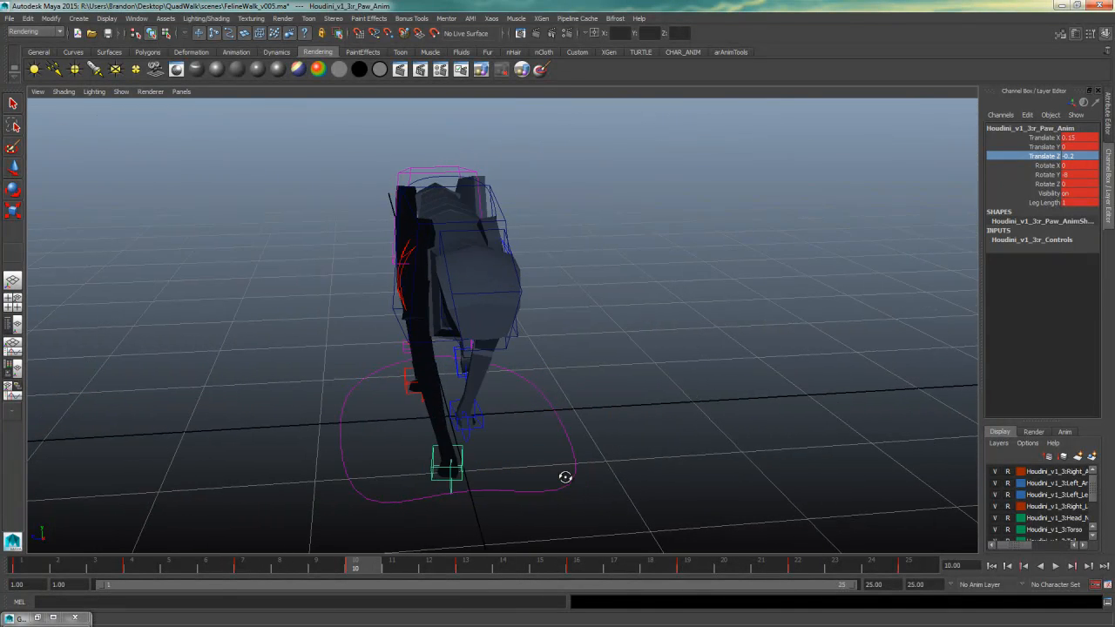
alt+drag(566, 475, 407, 455)
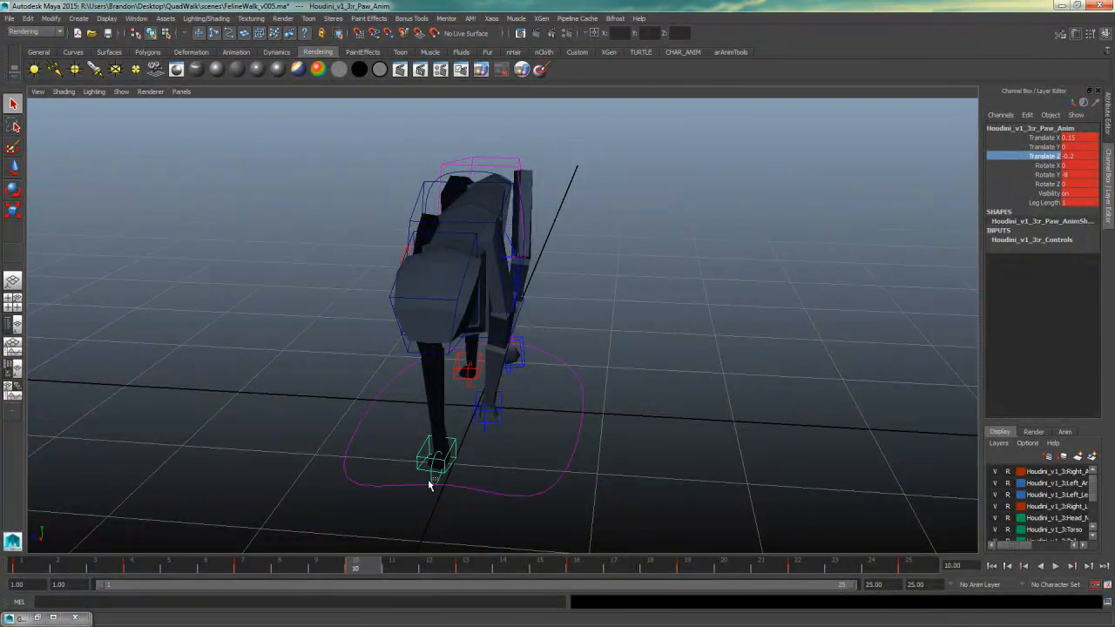
click(431, 479)
right_click(355, 568)
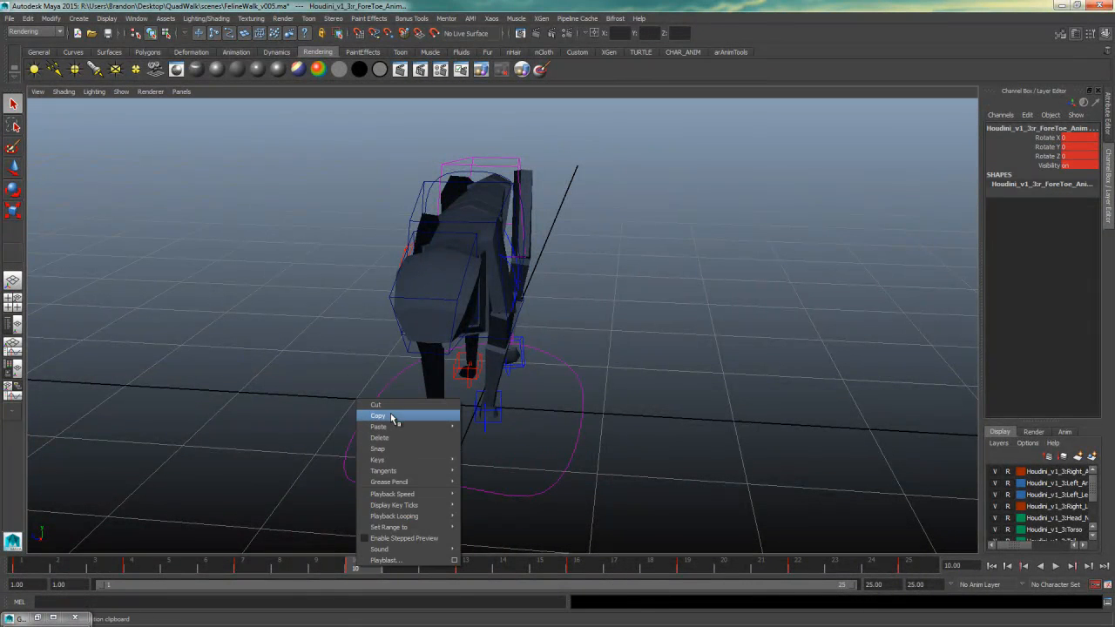
click(391, 418)
- Paste the copied keys onto the left front paw and toe controls at frame 22
click(798, 568)
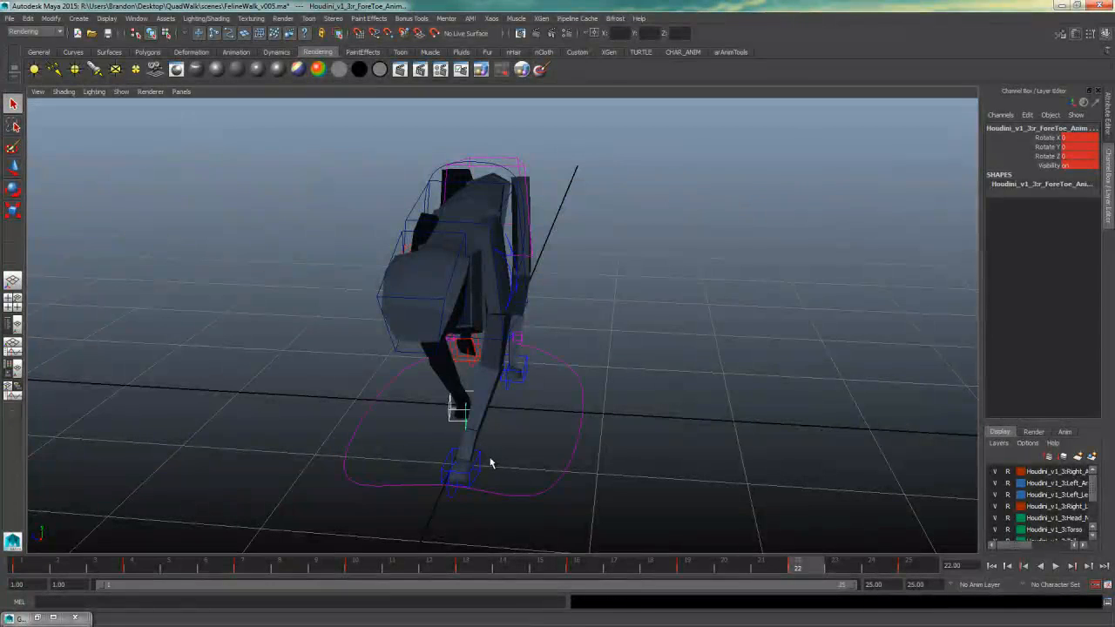
click(459, 492)
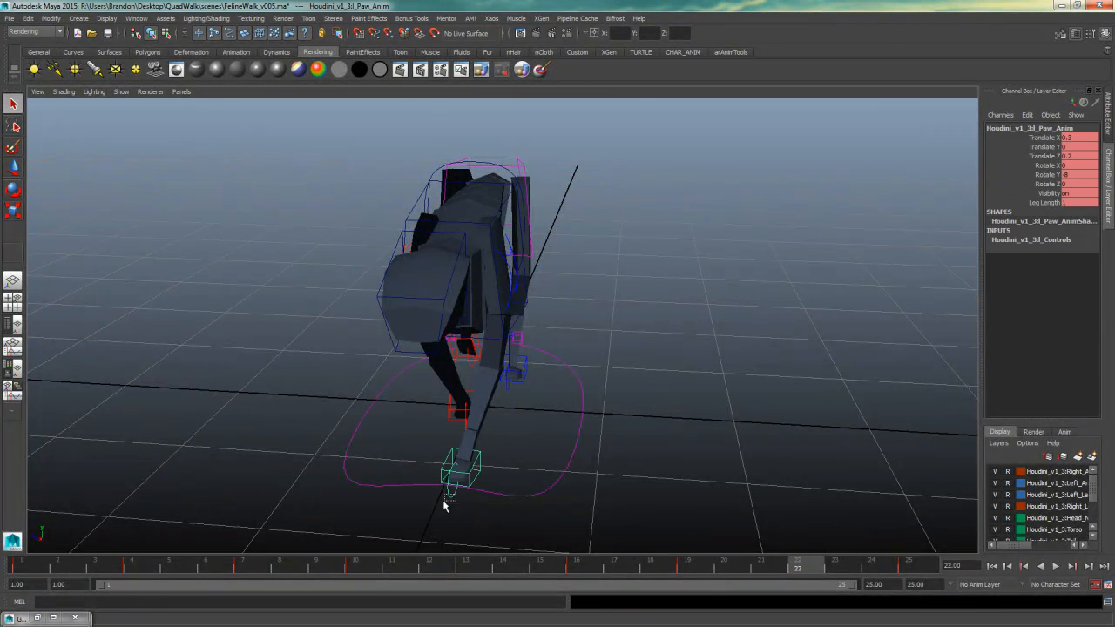
click(444, 503)
right_click(797, 570)
mouse_move(840, 428)
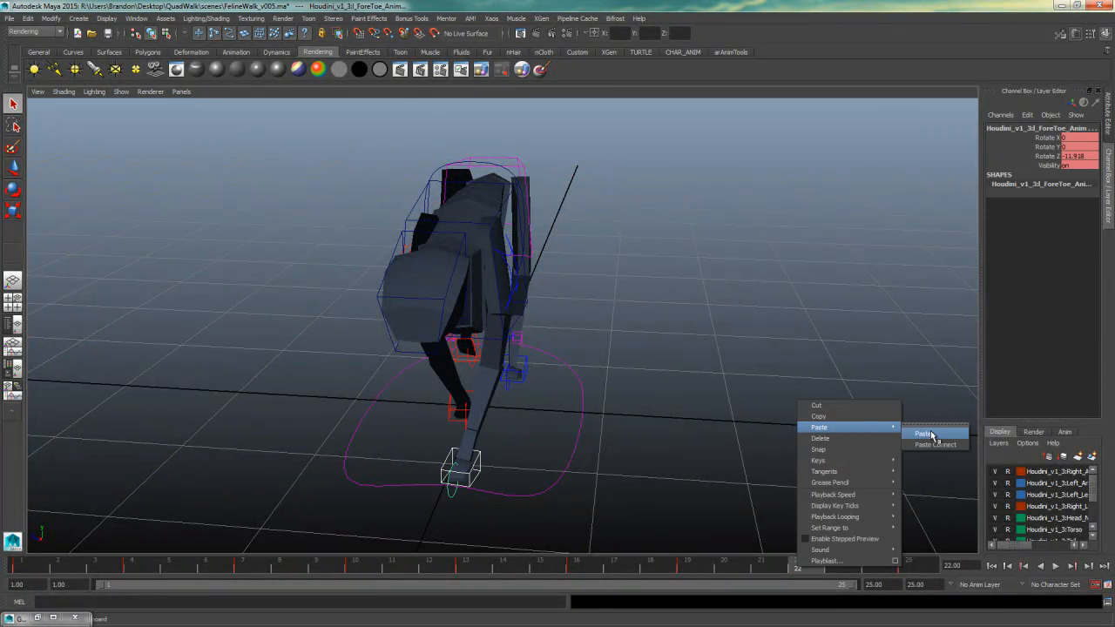
click(925, 433)
- Set the left front paw control's Translate Z to 0.2 at frame 22 and play the walk cycle from frame 1
click(533, 454)
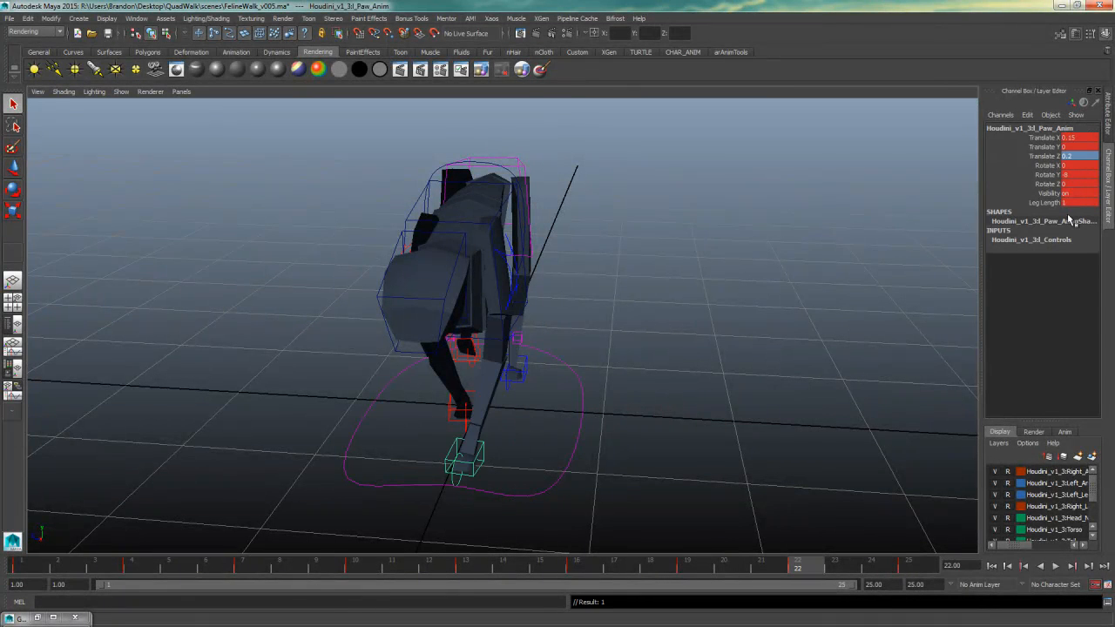
alt+drag(600, 348, 631, 421)
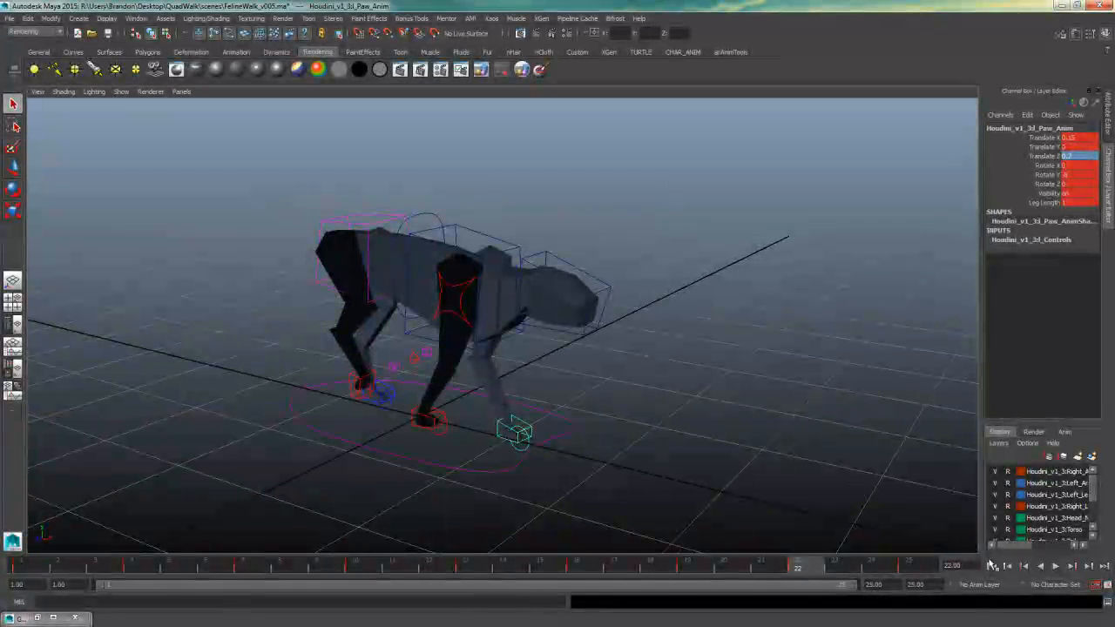
click(992, 566)
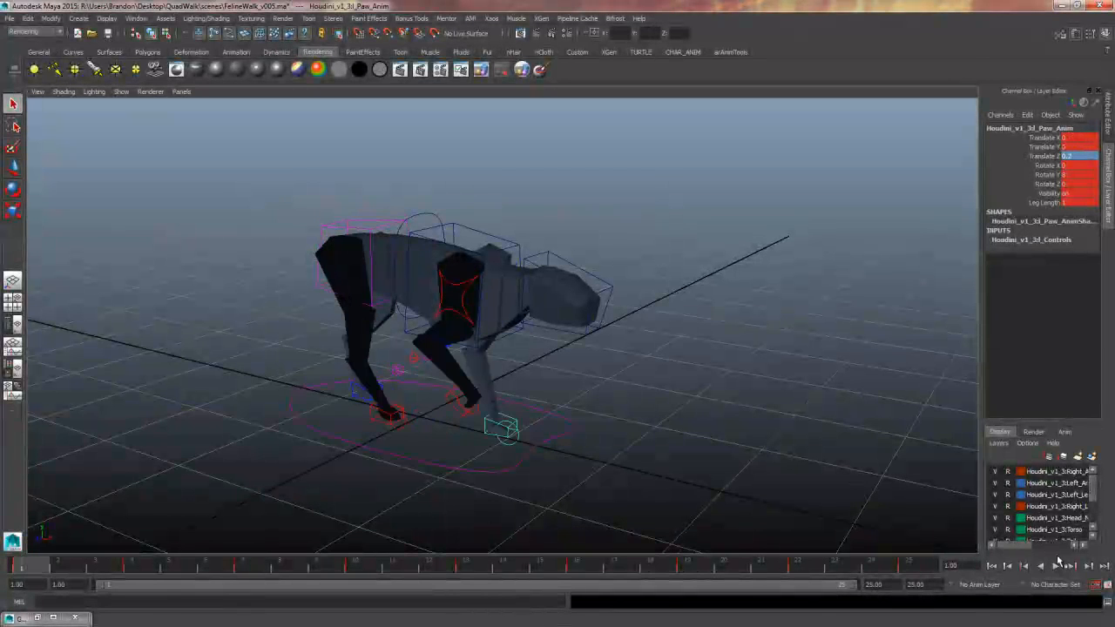
click(1057, 565)
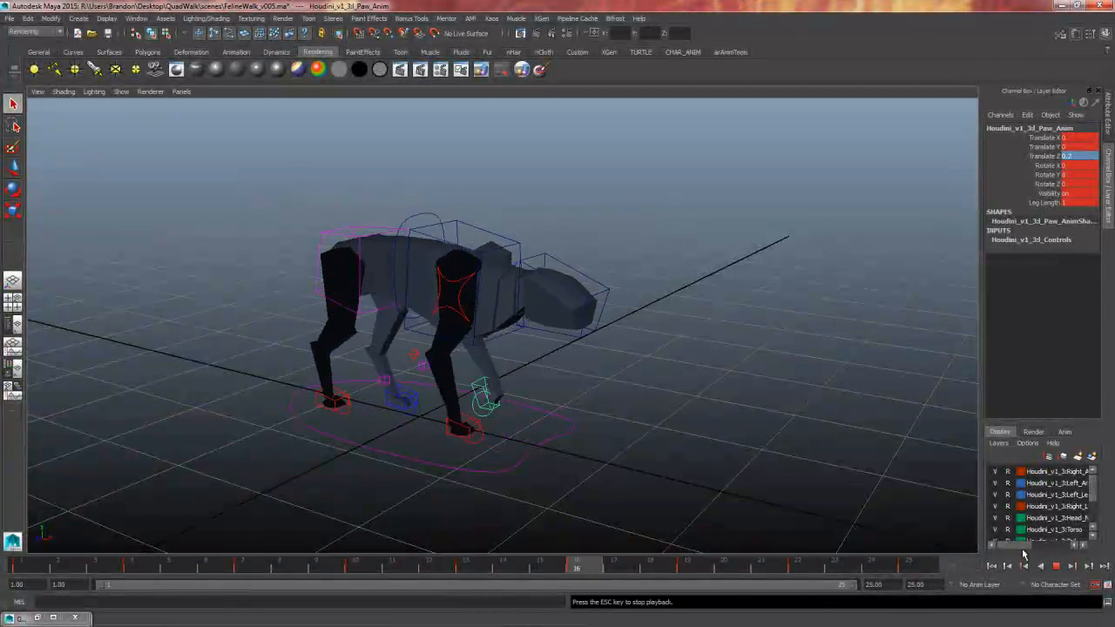
click(992, 566)
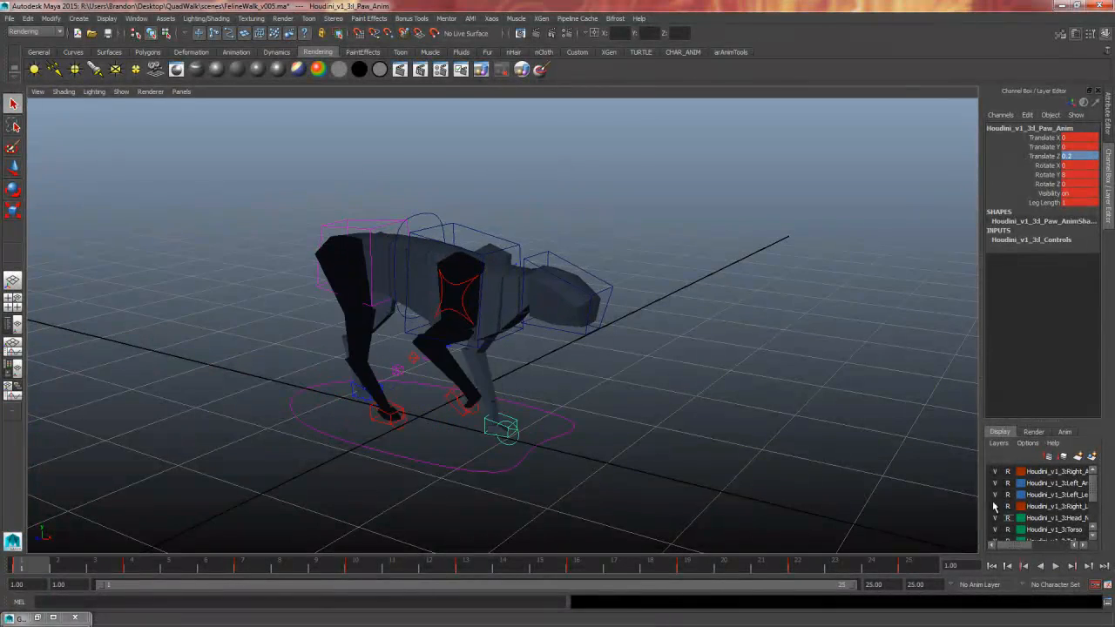
- Select the right shoulder control and compare its pose at frames 4 and 16
click(452, 287)
alt+drag(642, 340, 520, 352)
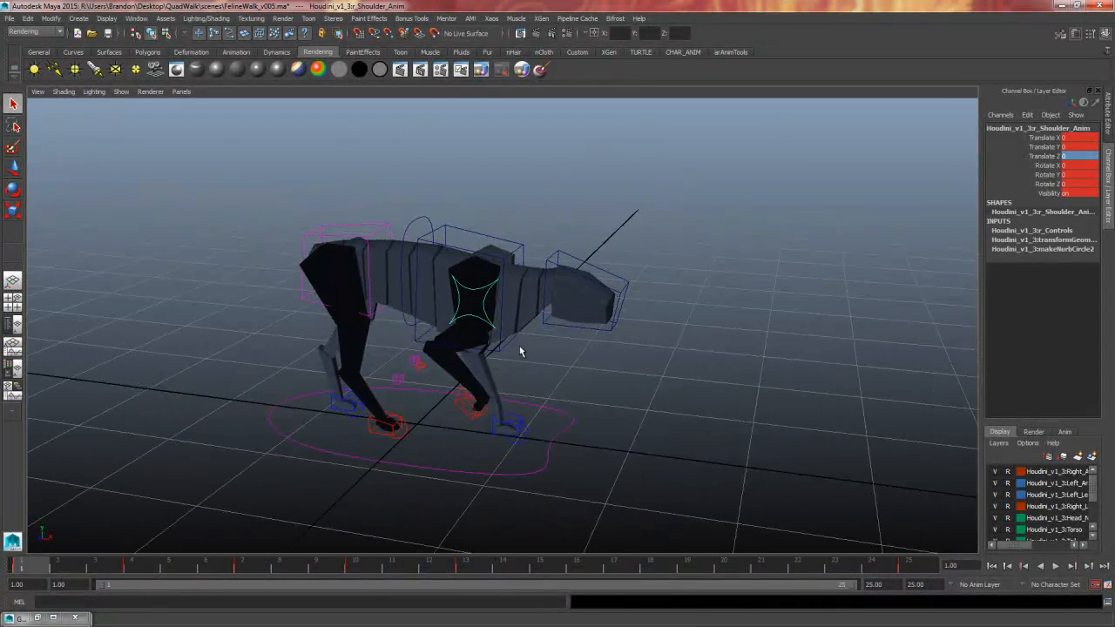
alt+drag(588, 341, 460, 300)
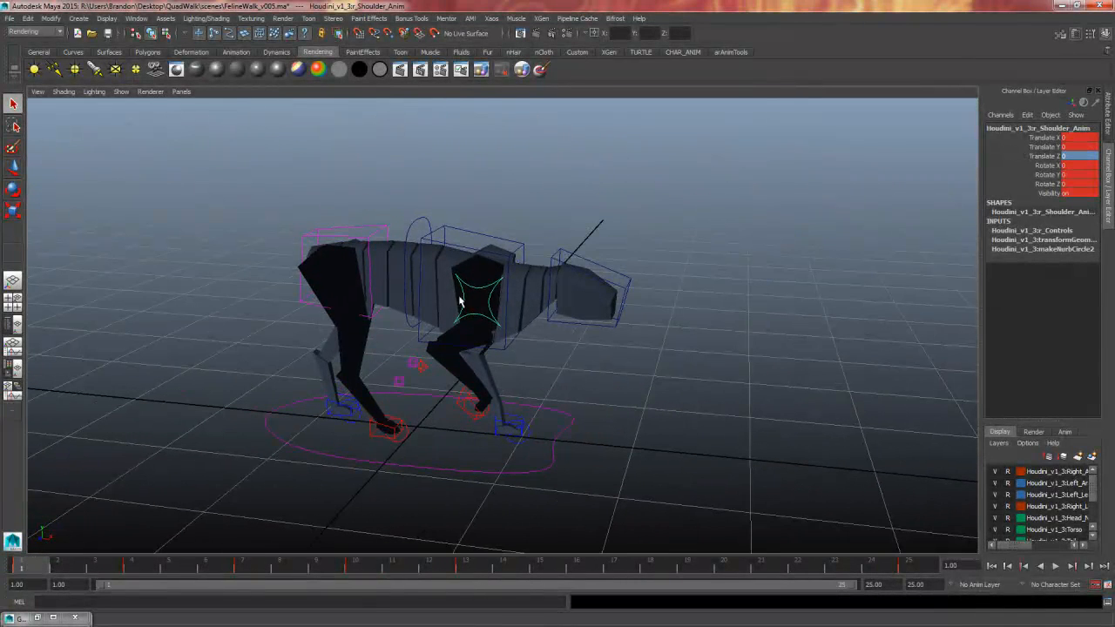
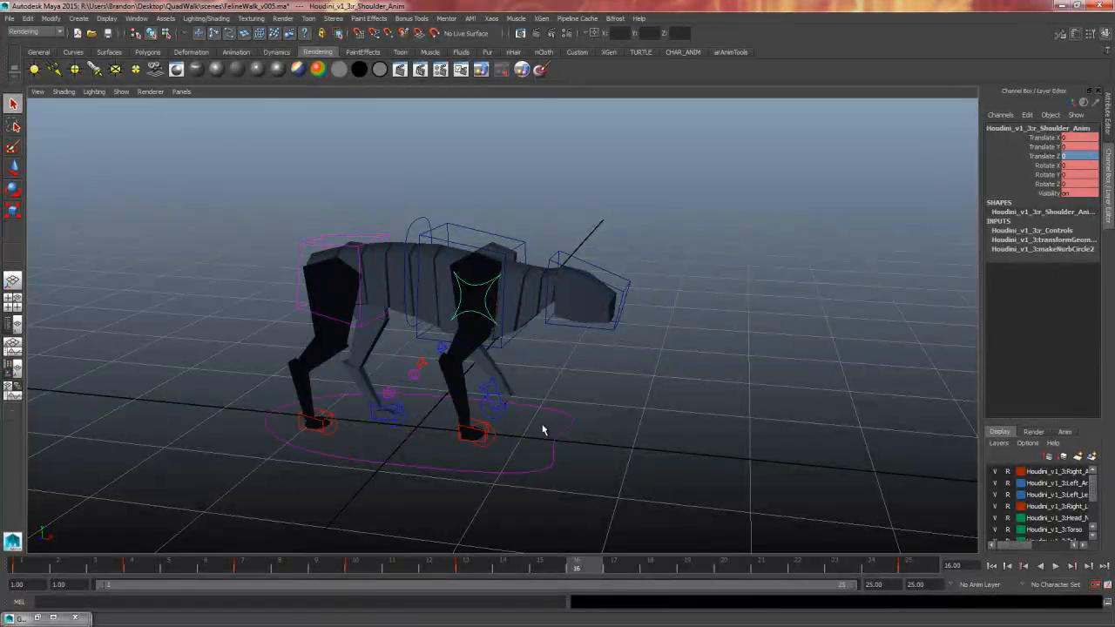
click(145, 568)
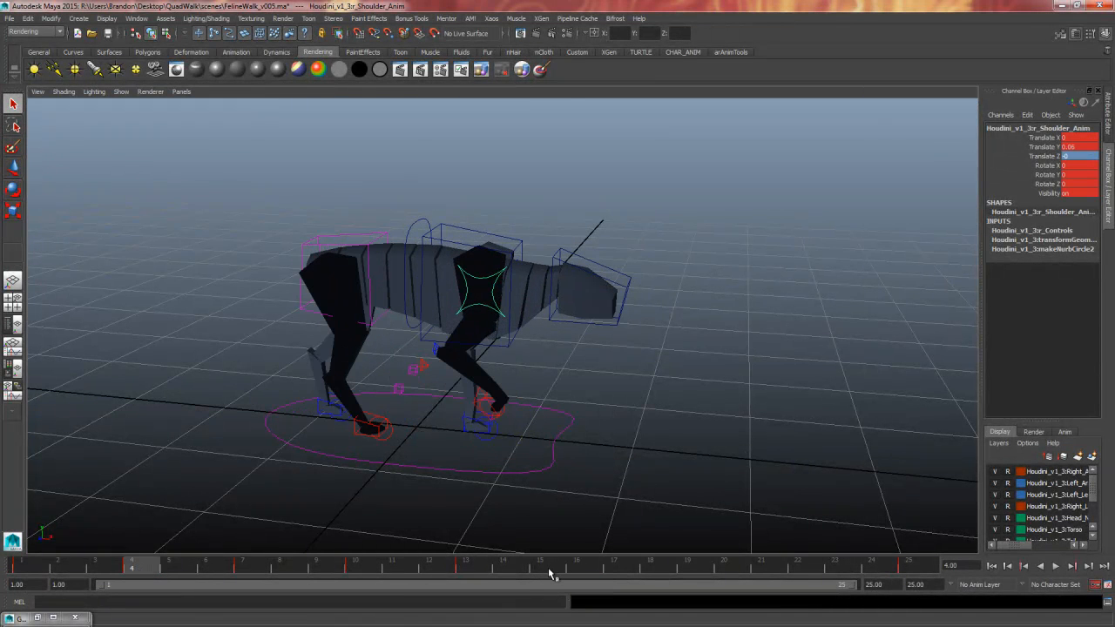
click(584, 567)
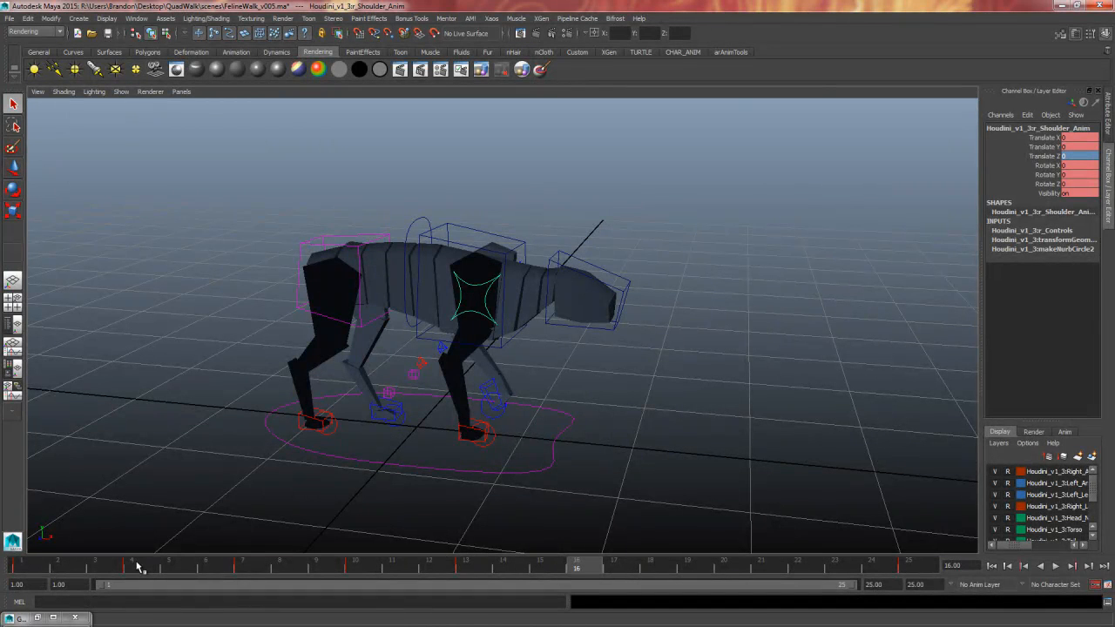
click(133, 568)
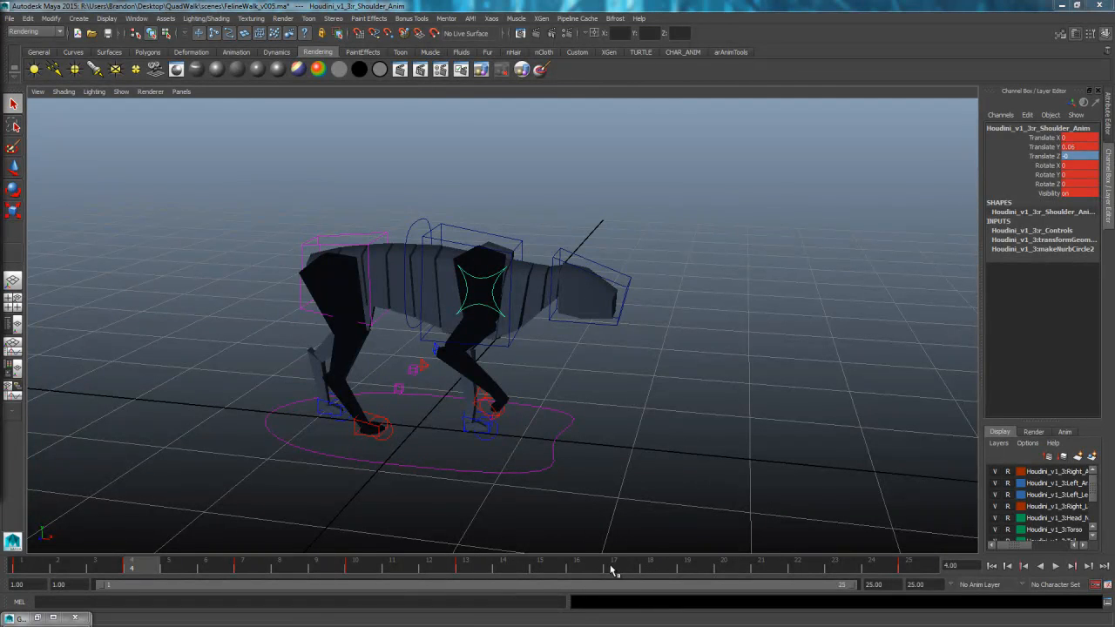
key(alt+v)
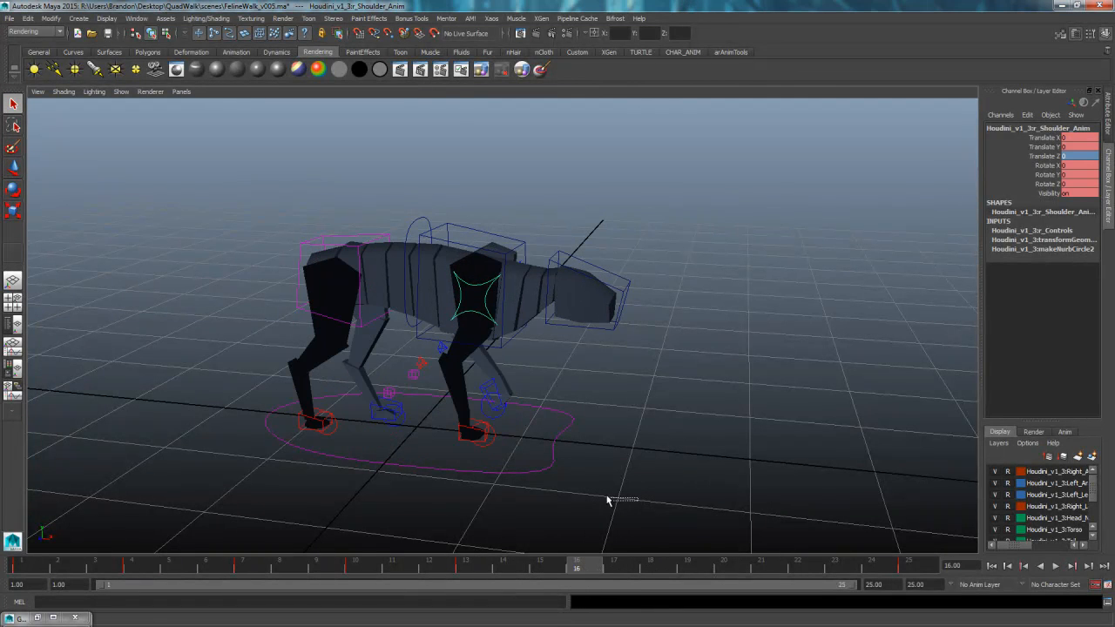
- Rotate the right shoulder control slightly about its Z axis at frame 16 and adjust its Rotate Z value
drag(607, 498, 603, 497)
alt+drag(609, 492, 648, 480)
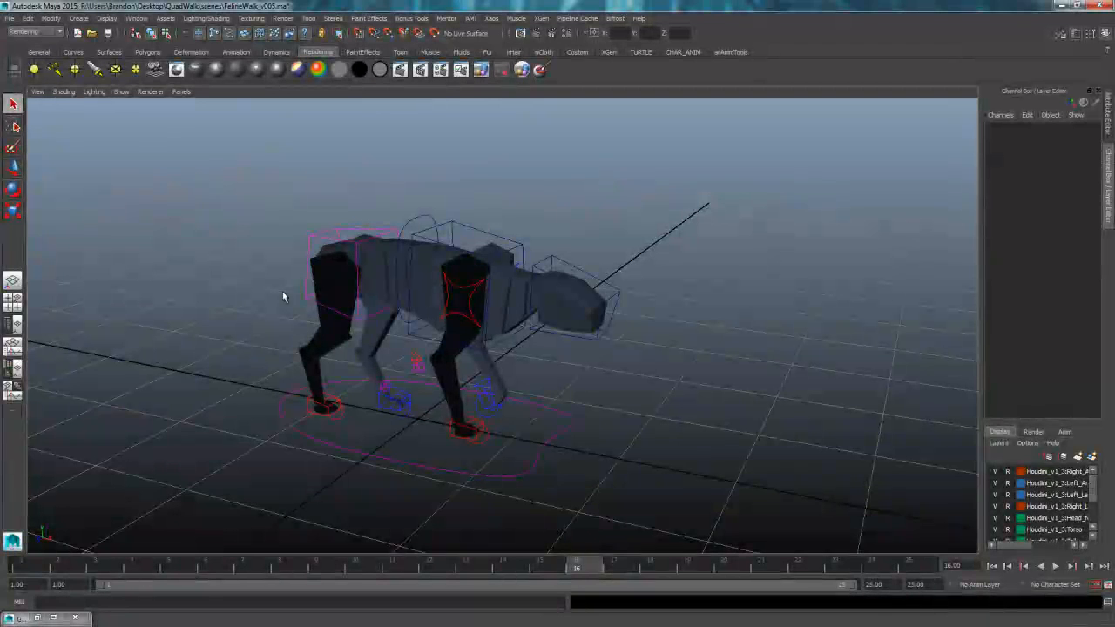
click(487, 278)
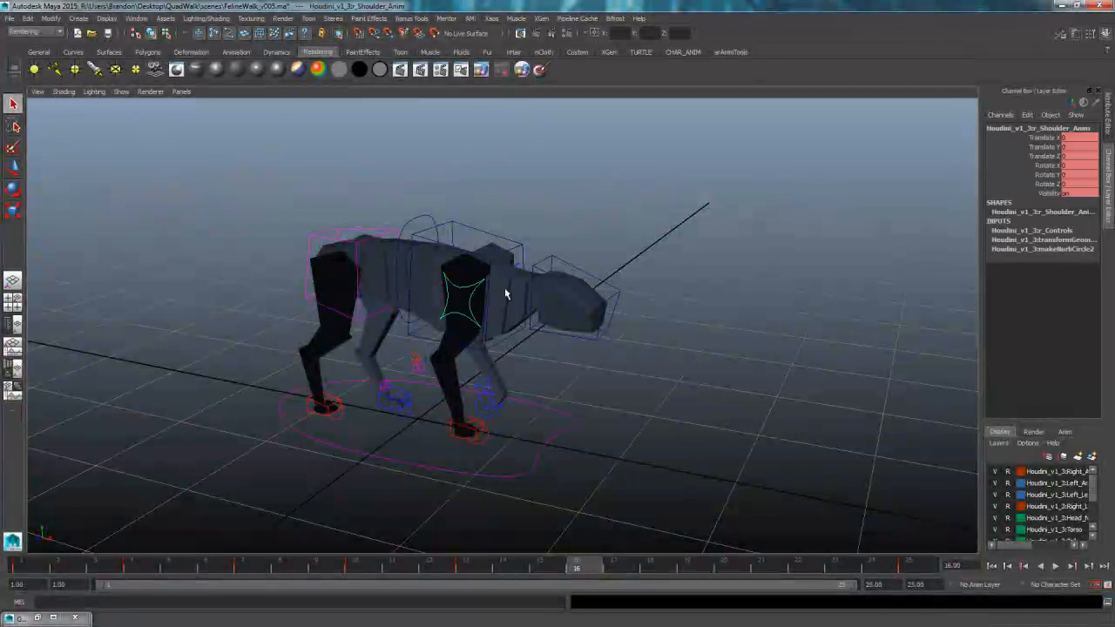
key(e)
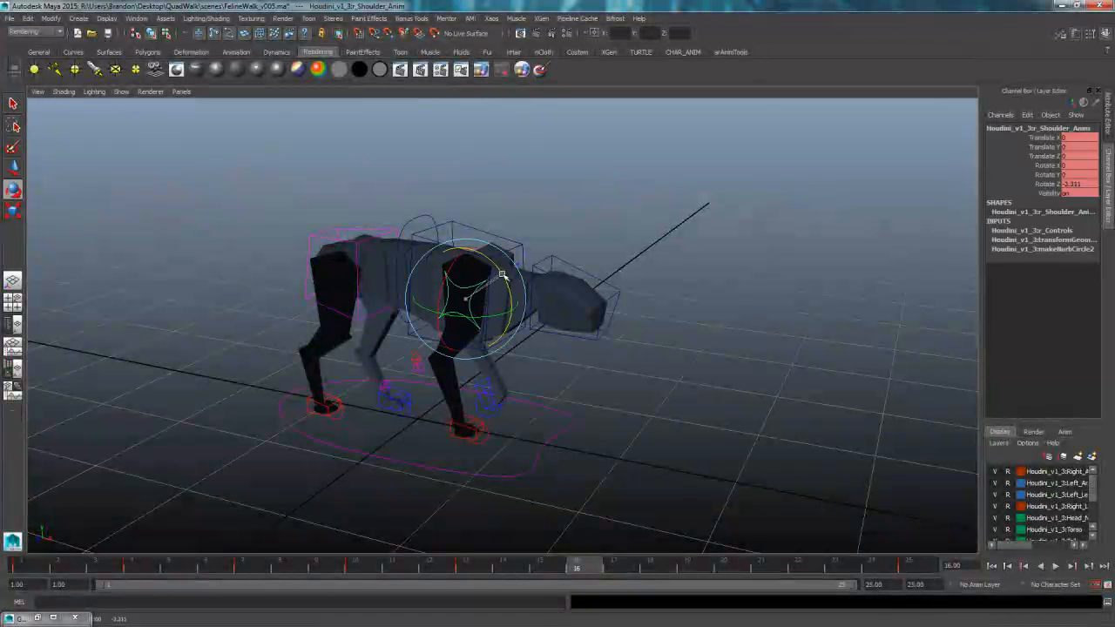
drag(502, 275, 504, 277)
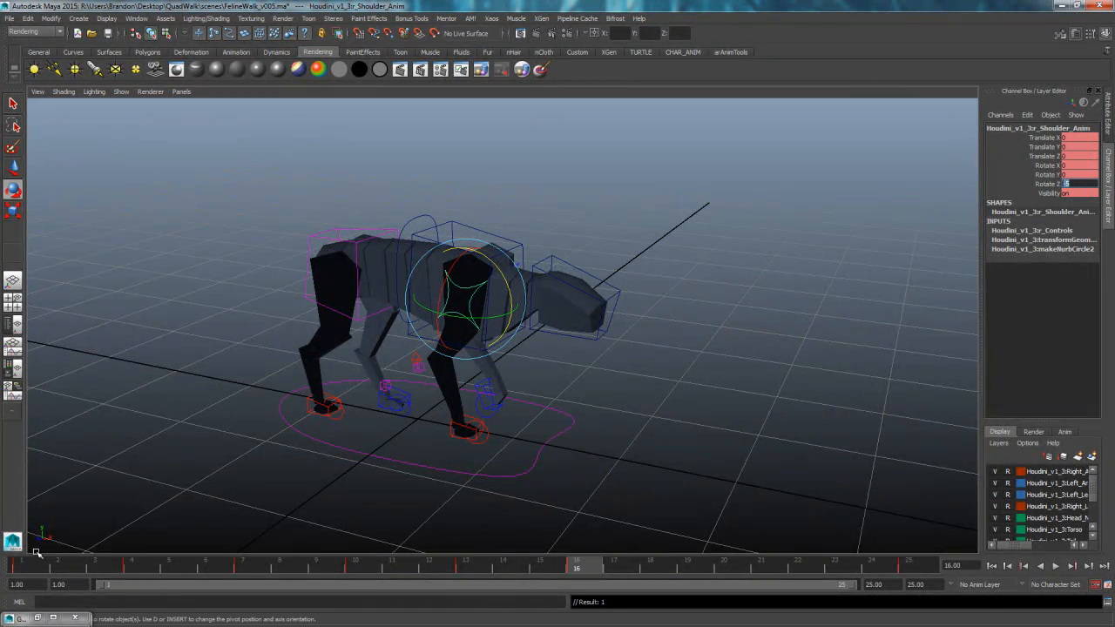
- Check the shoulder at frame 4, then raise the left shoulder control to about 0.084 in Y at frame 16 and key its translation
click(143, 569)
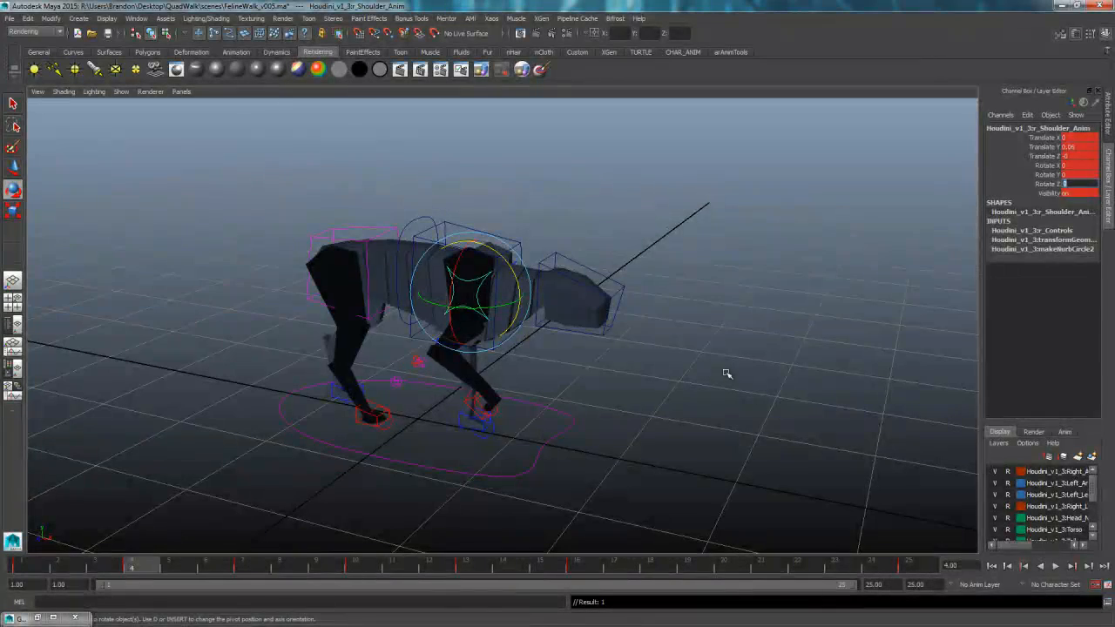
alt+drag(657, 373, 610, 374)
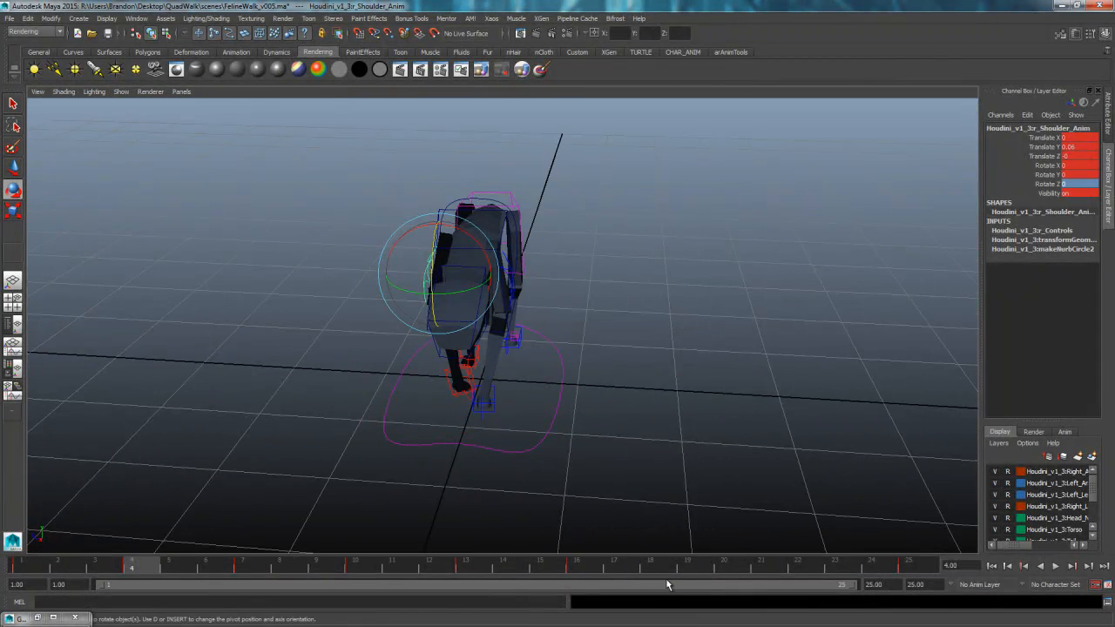
click(592, 567)
click(647, 388)
alt+drag(674, 438, 527, 263)
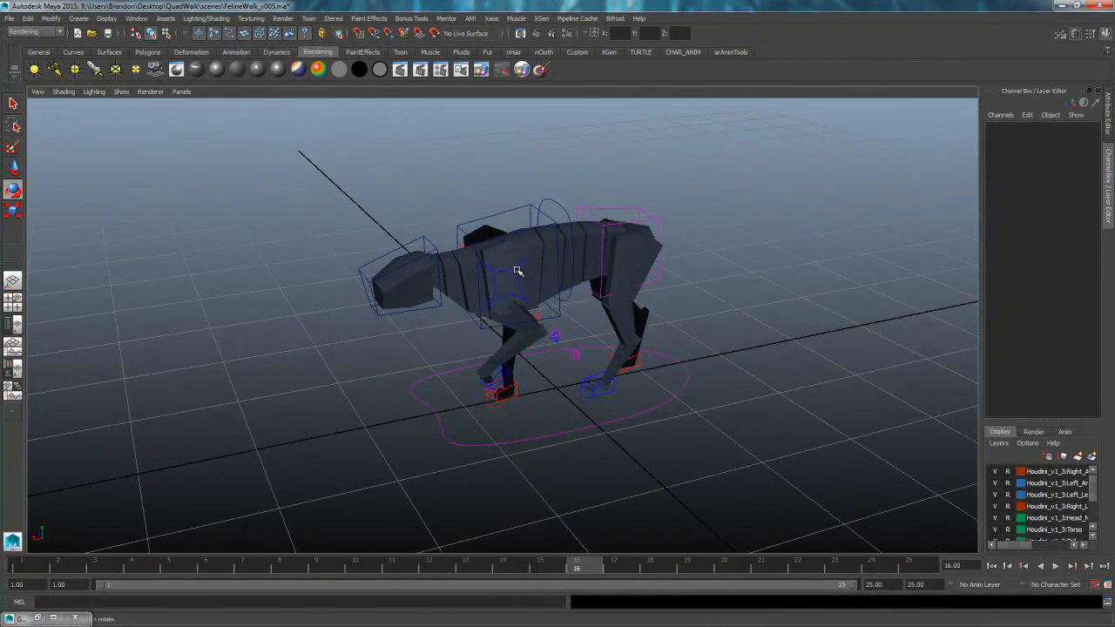
click(517, 269)
key(w)
drag(496, 218, 502, 212)
key(shift+w)
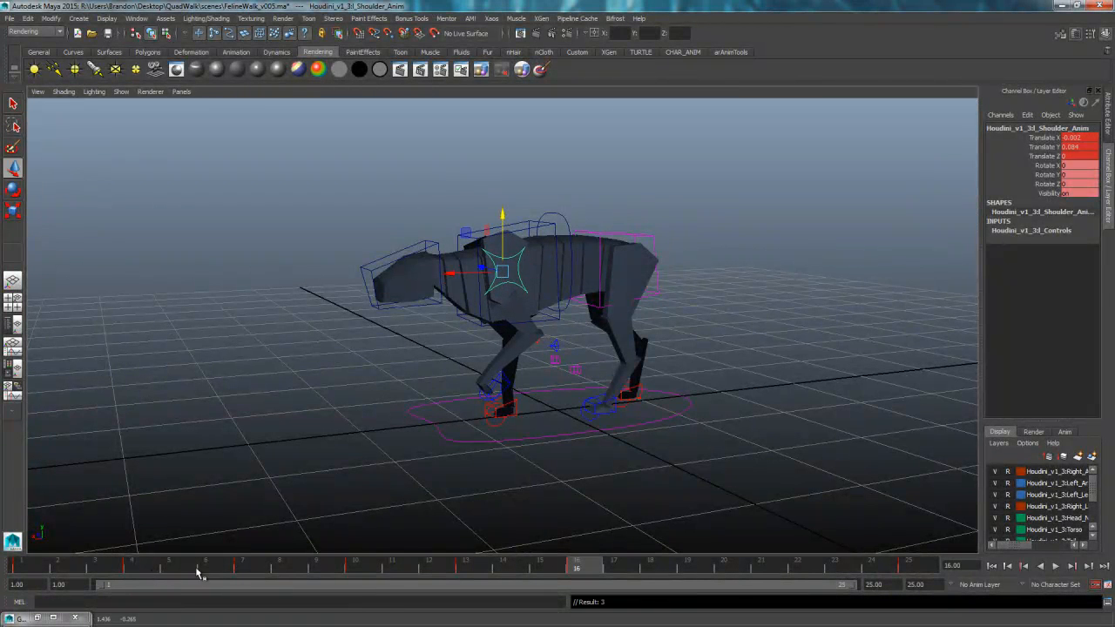
- Match the right shoulder's frame 4 height by setting the left shoulder control's Translate X to 0 and Translate Y to 0.06 at frame 16
click(137, 568)
alt+drag(322, 415, 575, 435)
click(431, 265)
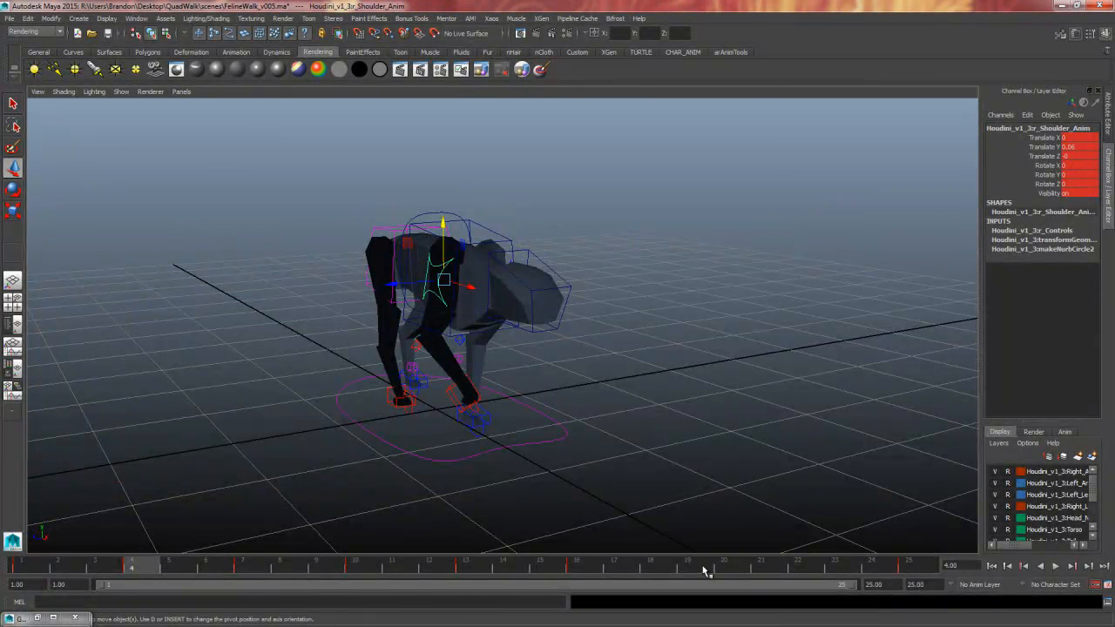
alt+drag(722, 448, 697, 410)
click(560, 318)
click(512, 270)
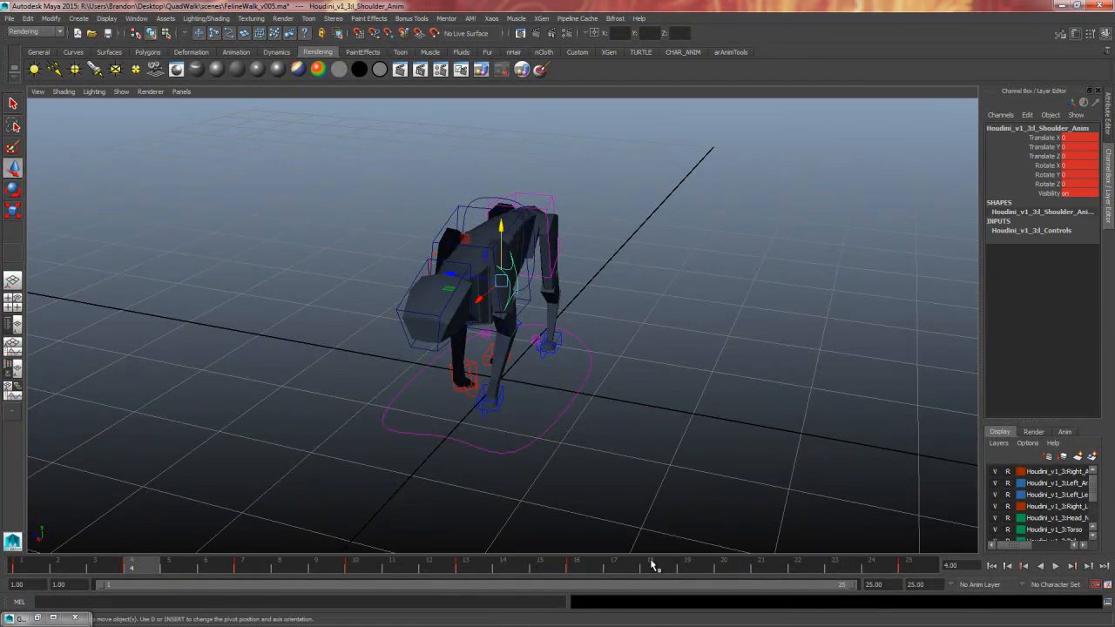
click(597, 568)
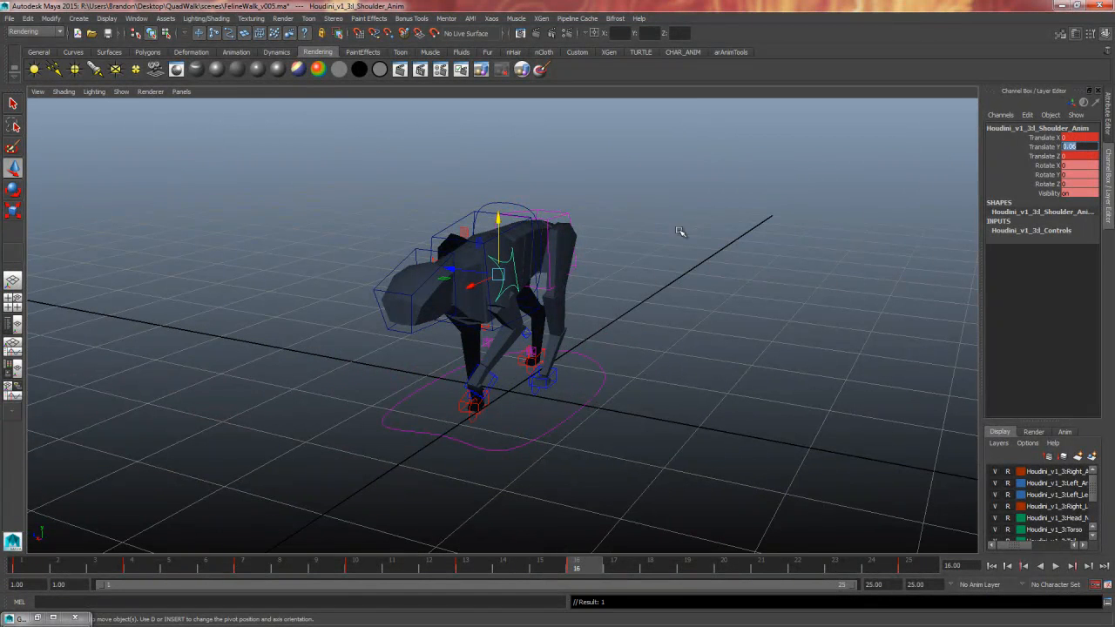
- Select the right shoulder control and copy its key at frame 7
alt+drag(694, 368, 606, 478)
click(281, 568)
click(251, 568)
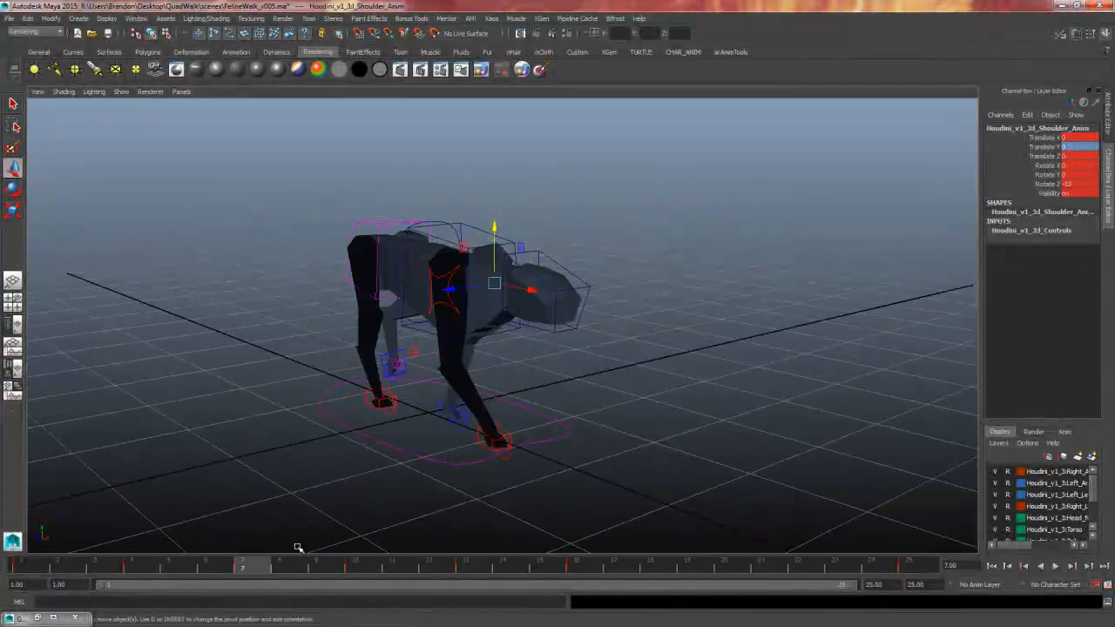
alt+drag(480, 490, 456, 294)
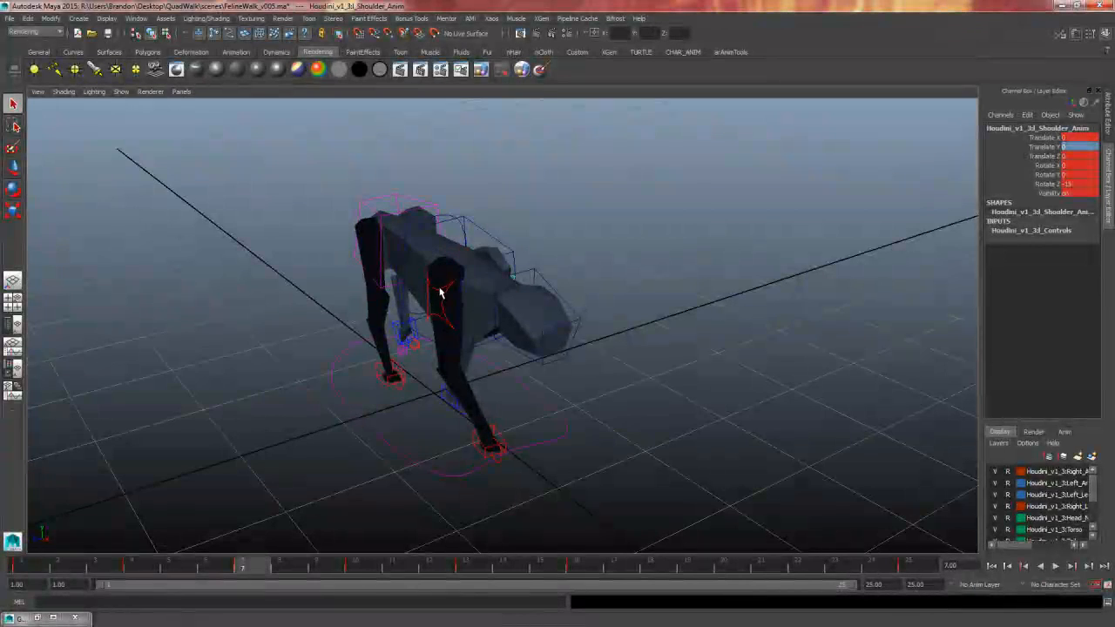
click(440, 293)
alt+drag(523, 318, 441, 300)
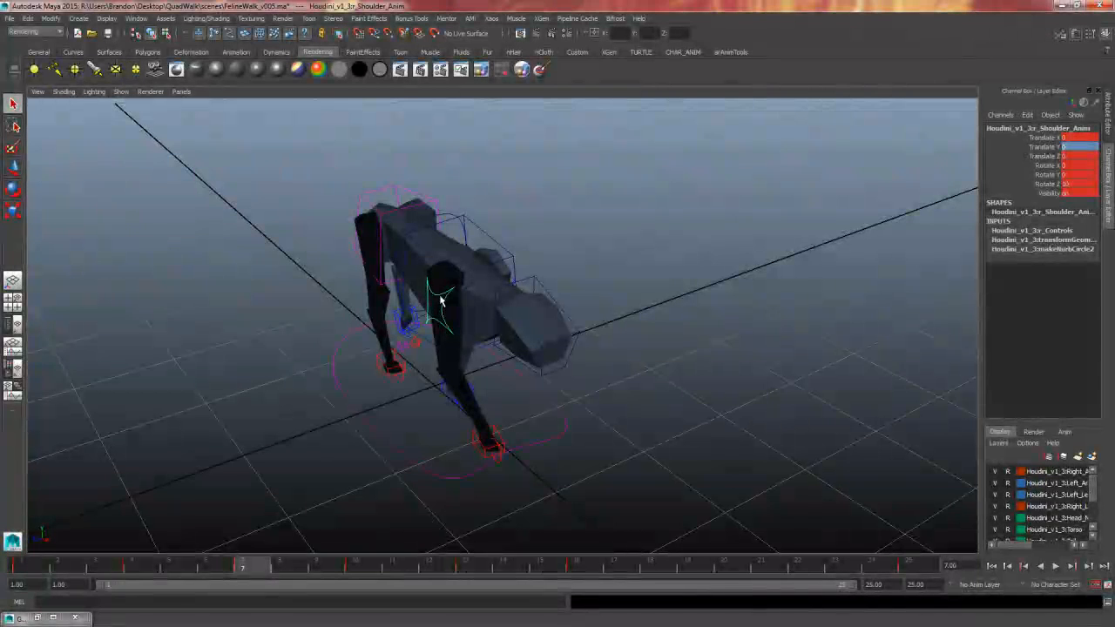
right_click(247, 570)
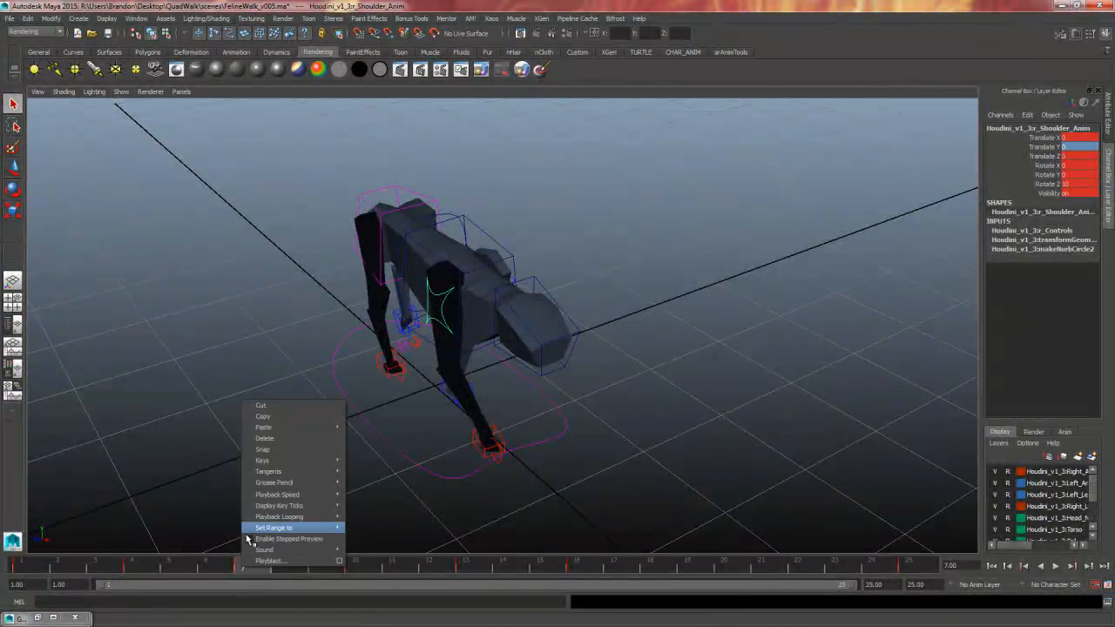
click(269, 419)
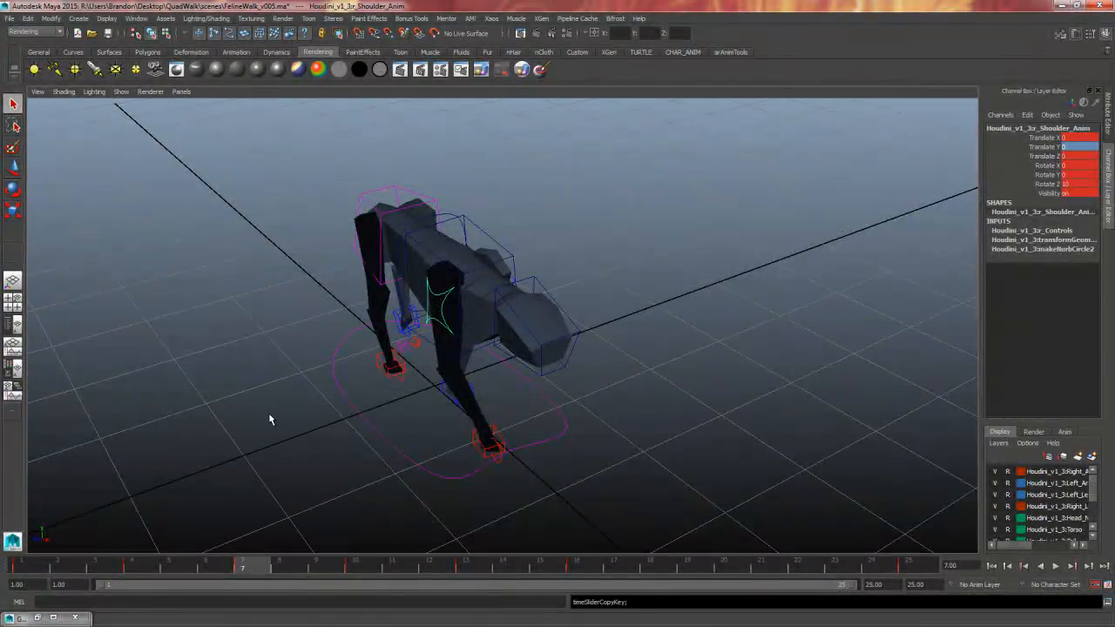
- Paste the copied right shoulder key onto the left shoulder control at frame 19
click(694, 570)
alt+drag(679, 488, 518, 296)
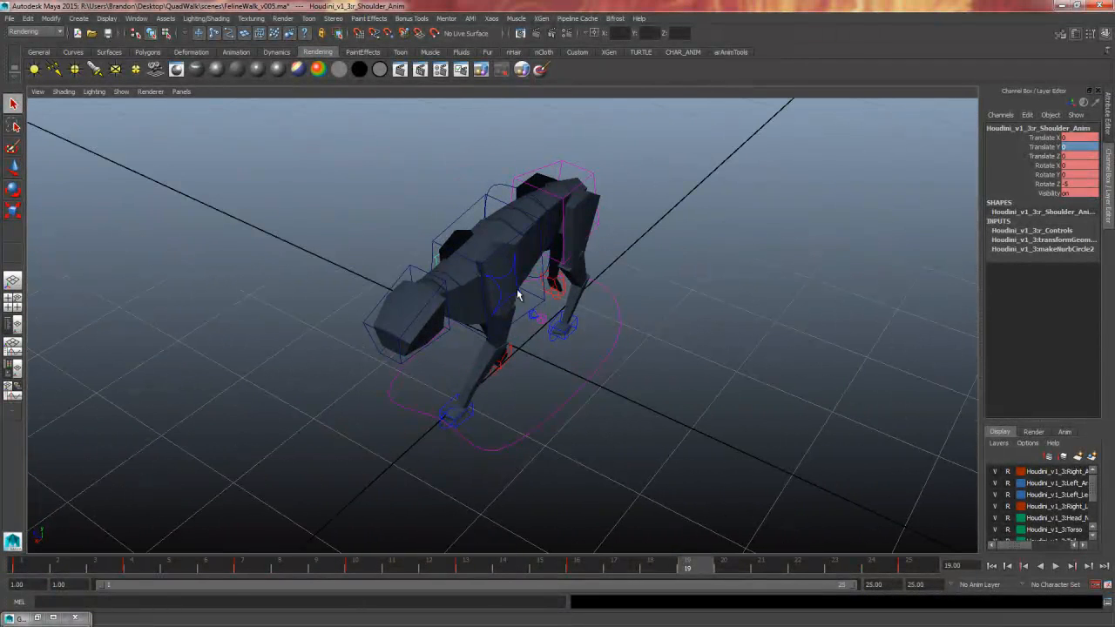
click(508, 288)
right_click(692, 567)
mouse_move(749, 425)
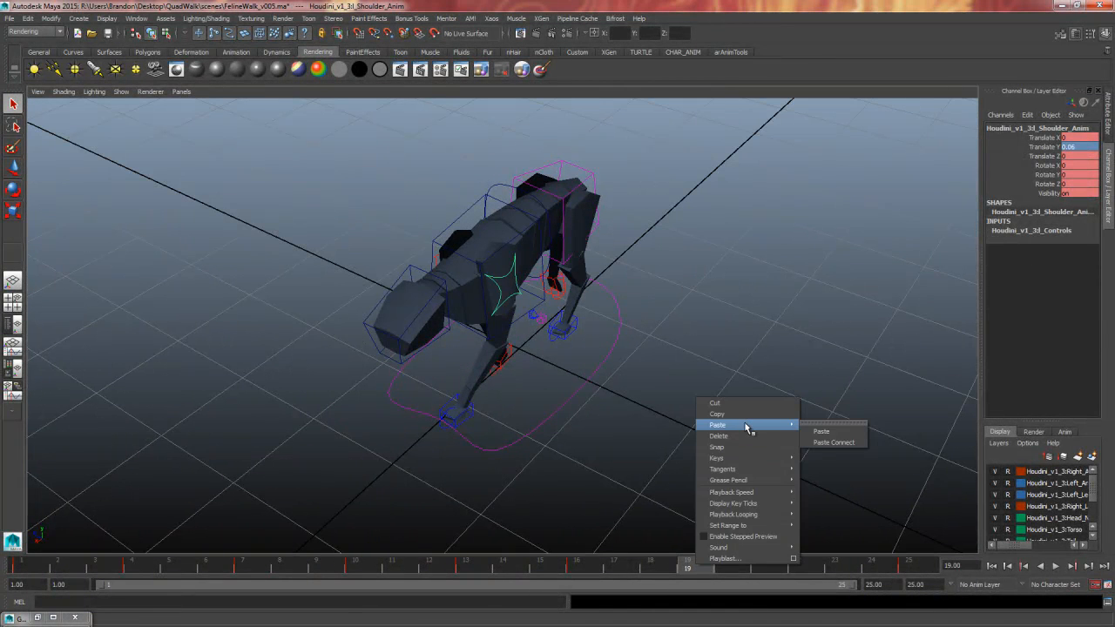
click(819, 427)
- Copy the left shoulder control's key at frame 7 and paste it onto the right shoulder control at frame 19
alt+drag(703, 432, 531, 325)
click(253, 570)
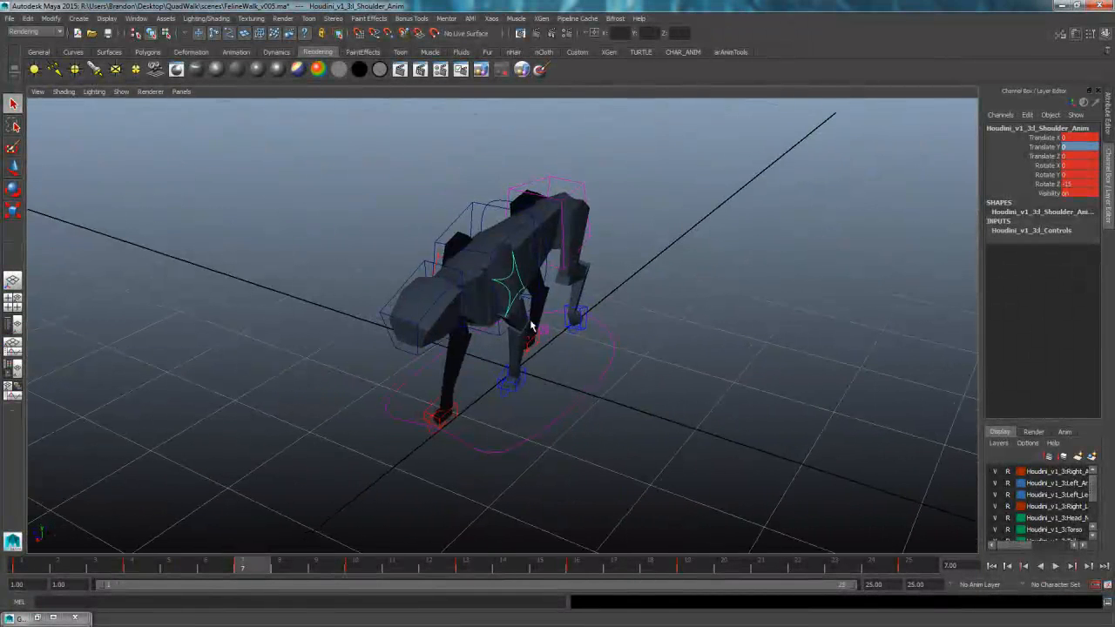
right_click(252, 566)
click(307, 418)
alt+drag(306, 419, 442, 330)
click(687, 567)
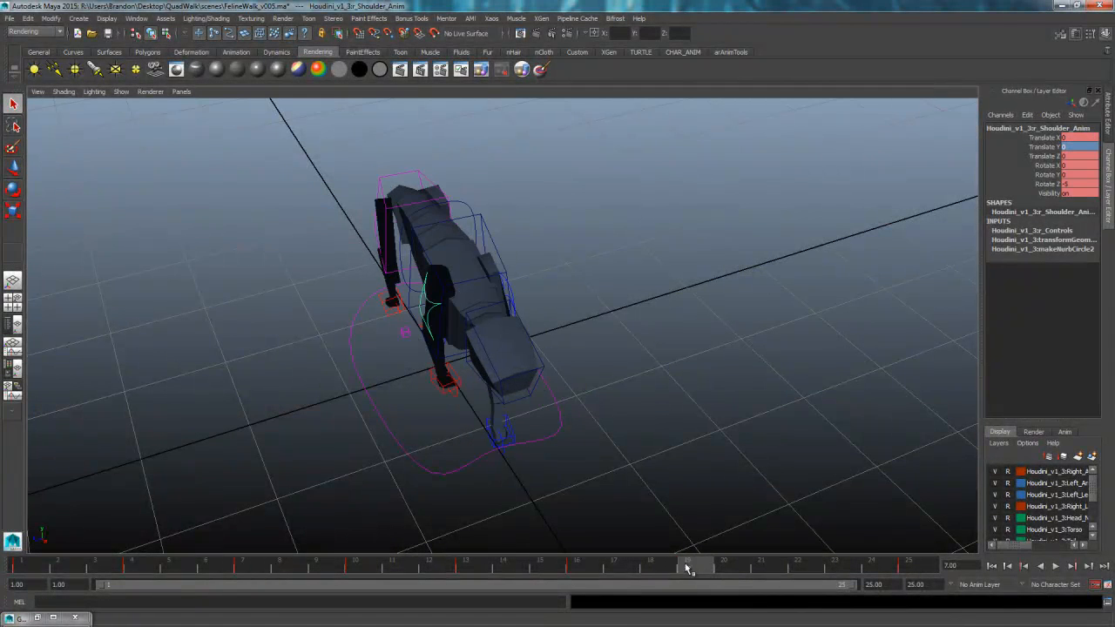
right_click(688, 566)
mouse_move(751, 459)
mouse_move(758, 426)
click(809, 432)
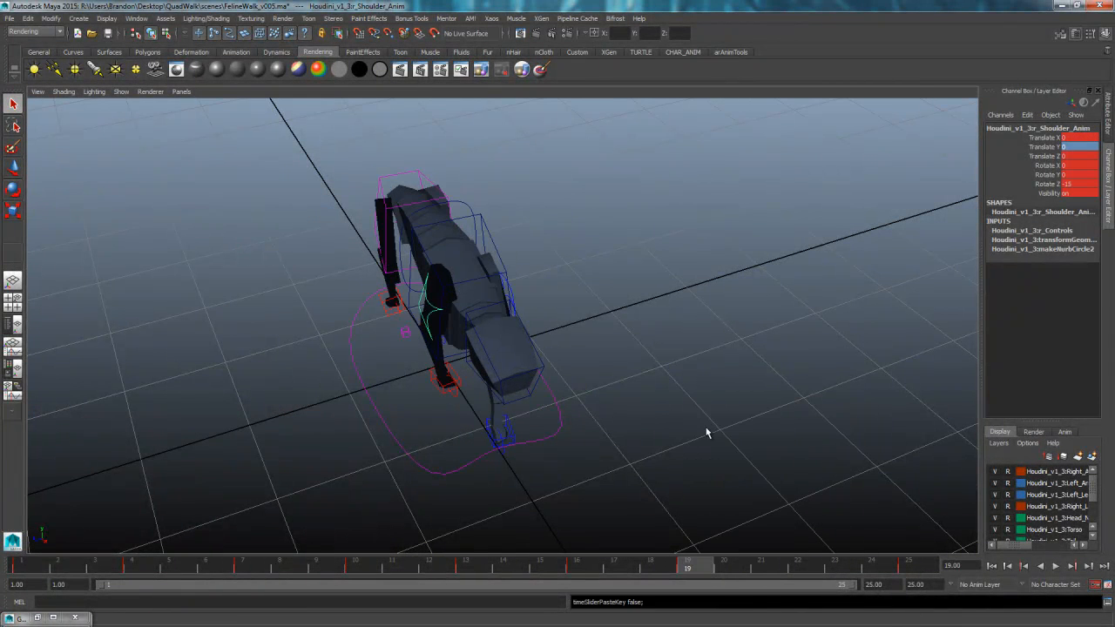
- Copy the right shoulder control's key at frame 10 and paste it onto the left shoulder control at frame 22
alt+drag(706, 431, 666, 439)
click(356, 567)
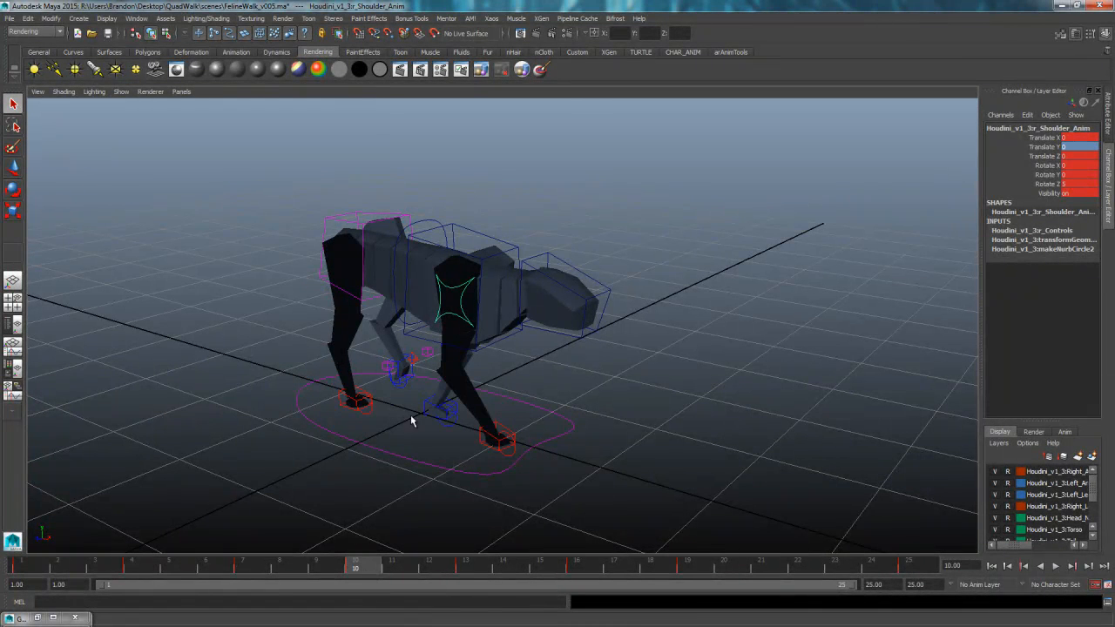
right_click(360, 570)
click(409, 420)
click(796, 568)
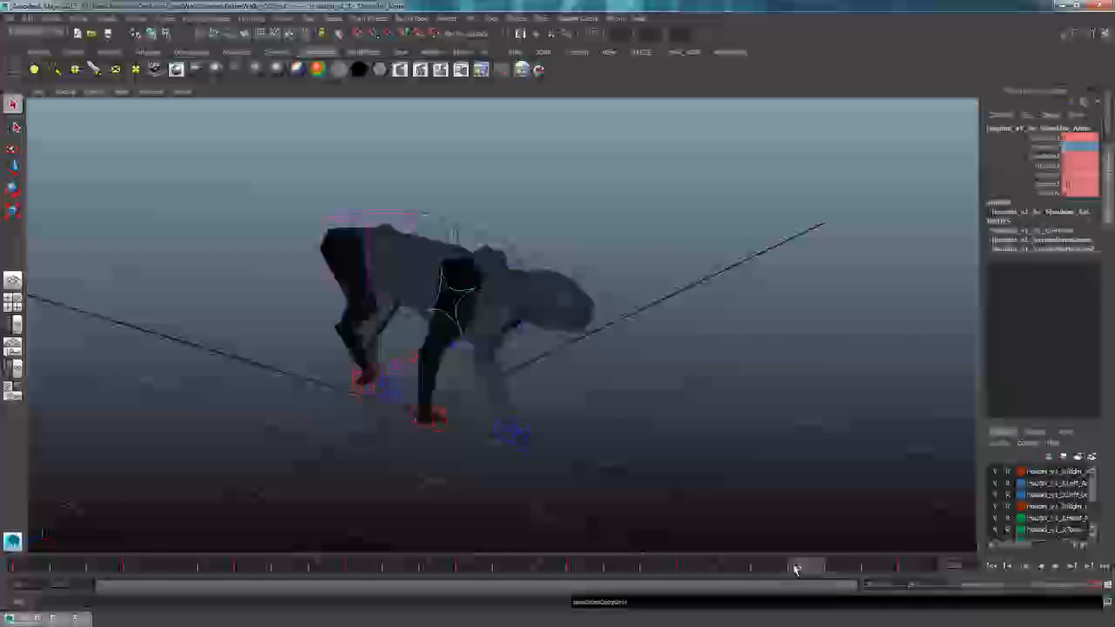
alt+drag(827, 418, 695, 448)
click(508, 277)
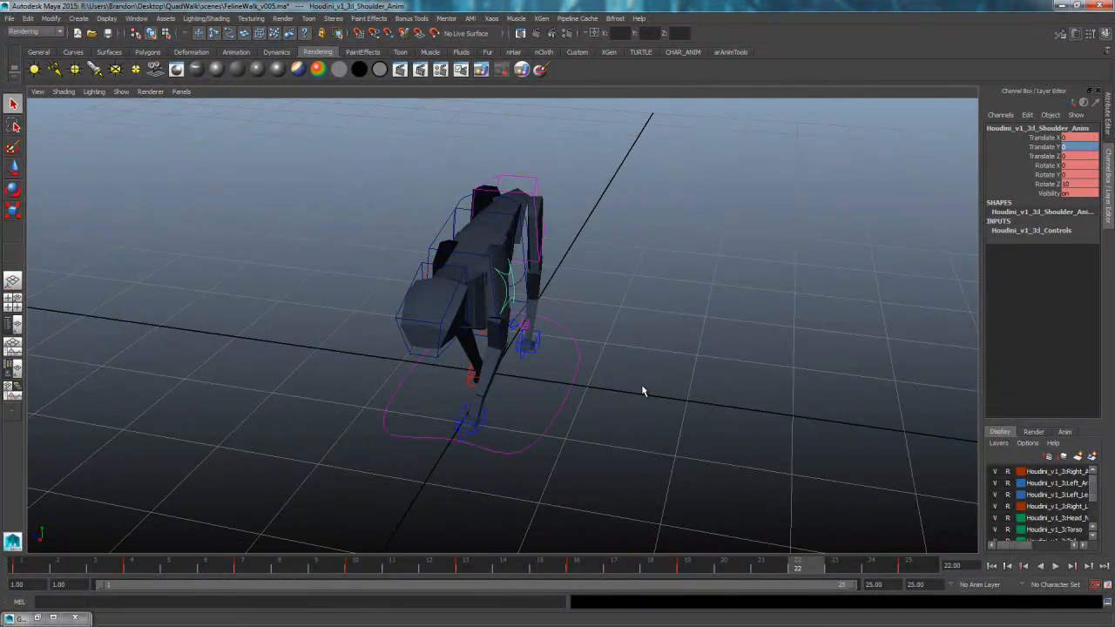
right_click(802, 569)
mouse_move(844, 427)
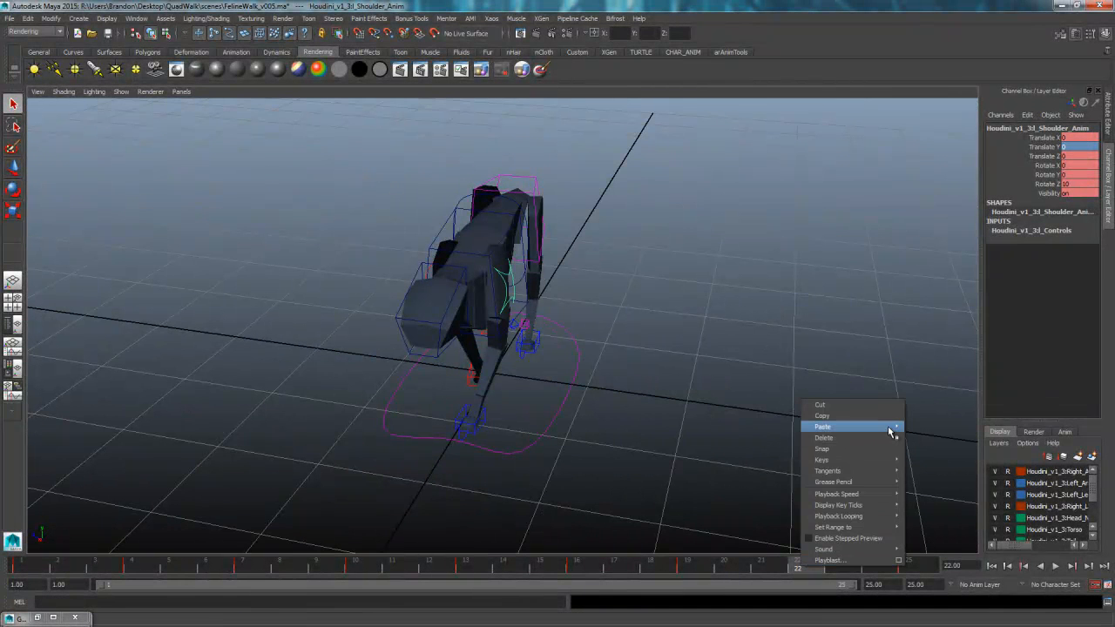
click(913, 433)
- Copy the left shoulder control's key at frame 10
alt+drag(652, 396, 810, 405)
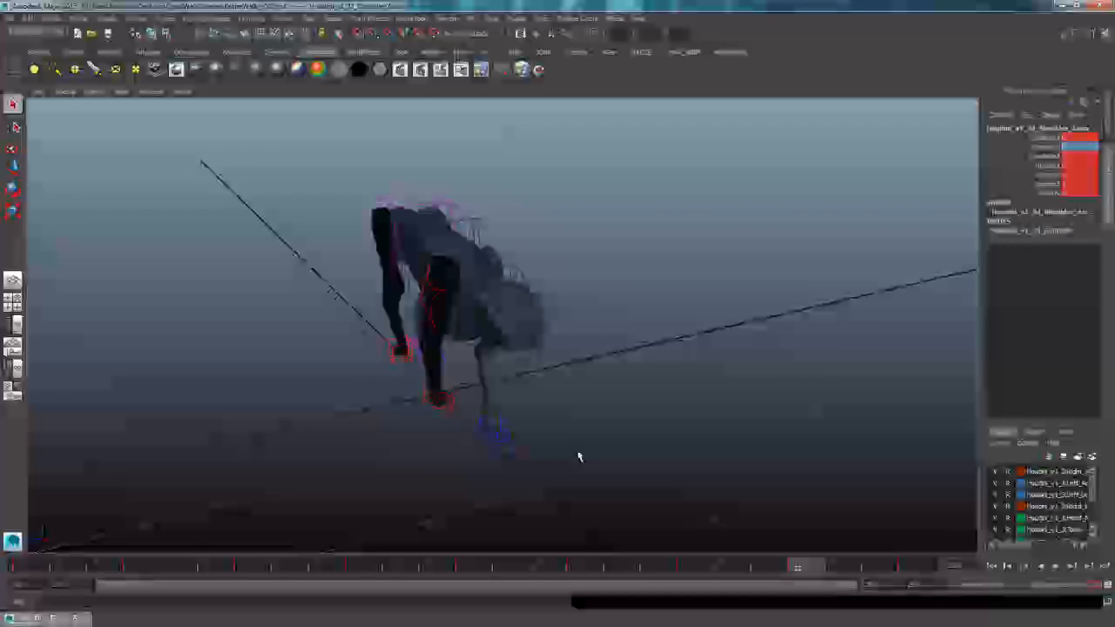
click(361, 567)
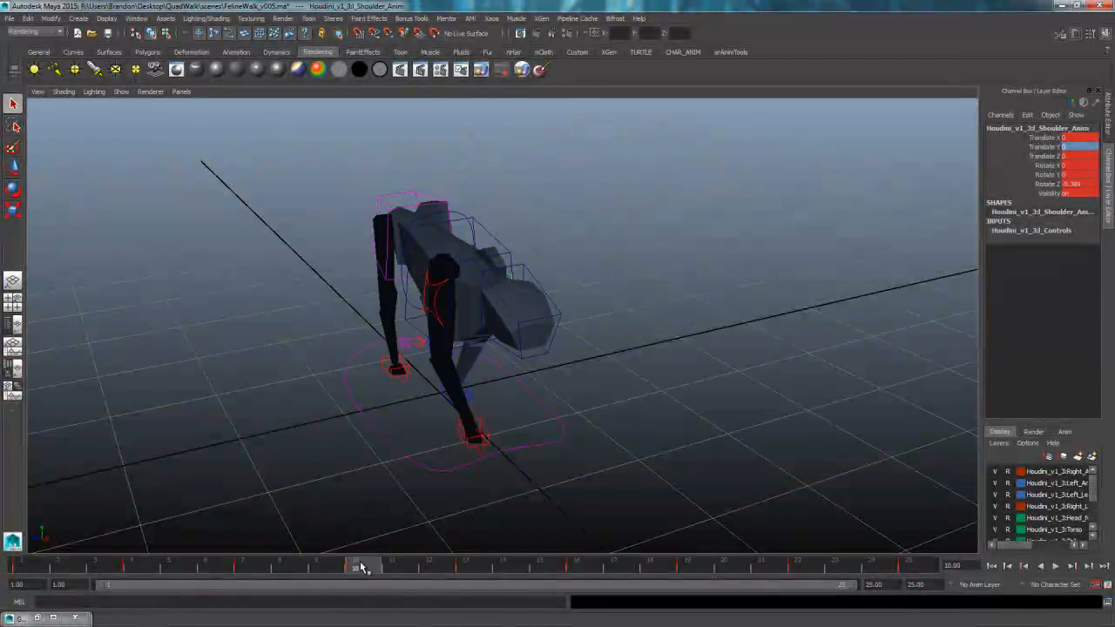
alt+drag(748, 383, 556, 371)
right_click(360, 568)
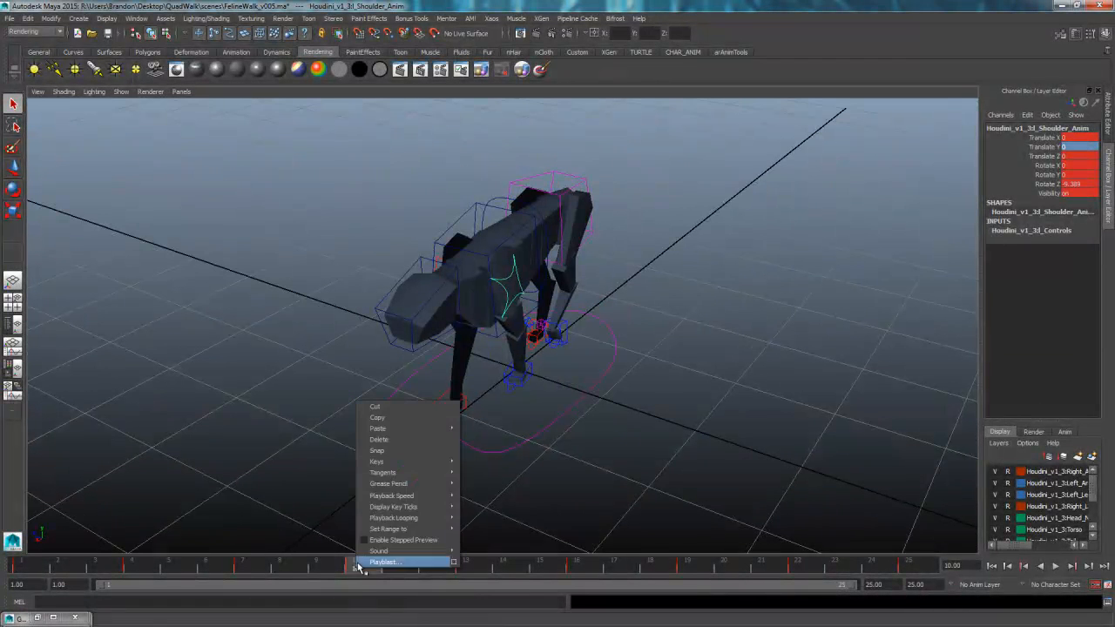
click(402, 406)
- Paste the copied left shoulder key onto the right shoulder control at frame 22 and dismiss the floating paste options
click(795, 566)
alt+drag(687, 465, 444, 295)
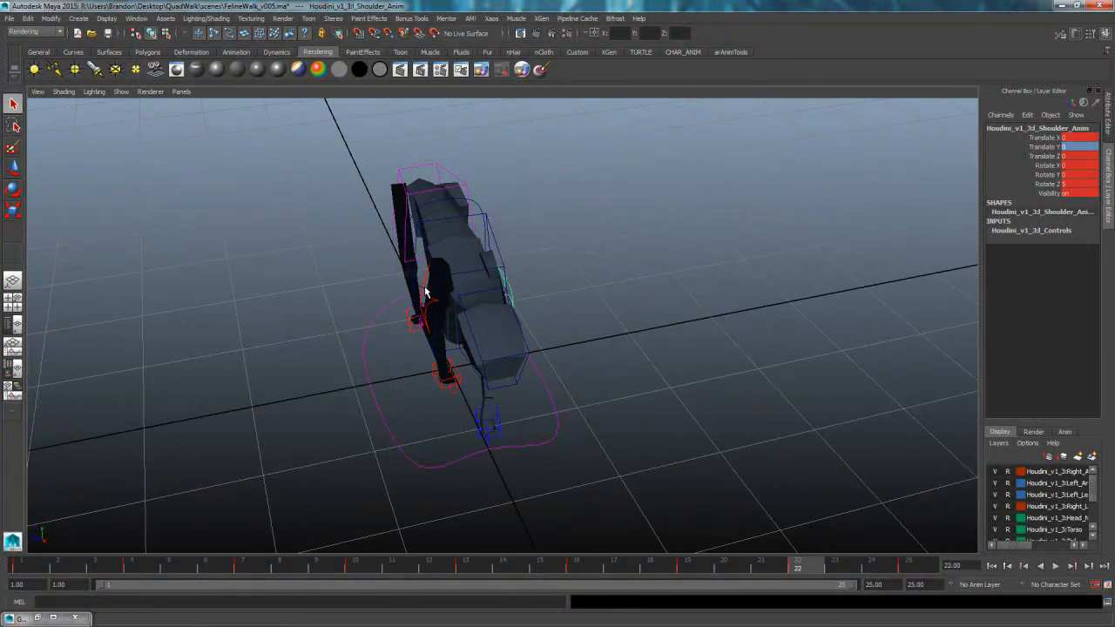
click(427, 293)
right_click(799, 567)
mouse_move(882, 431)
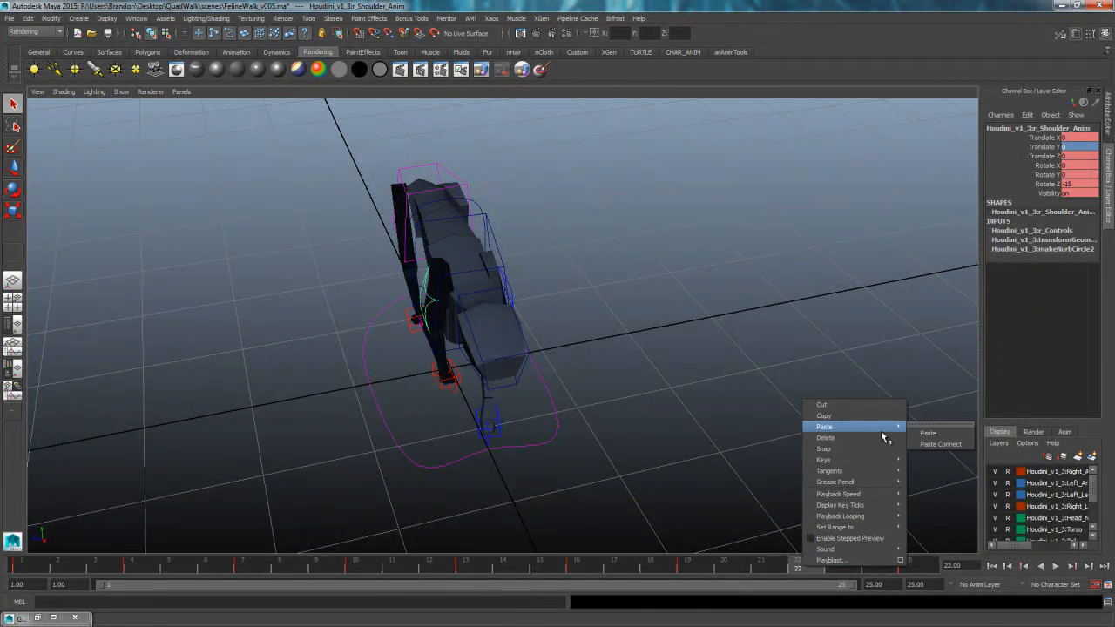
click(914, 426)
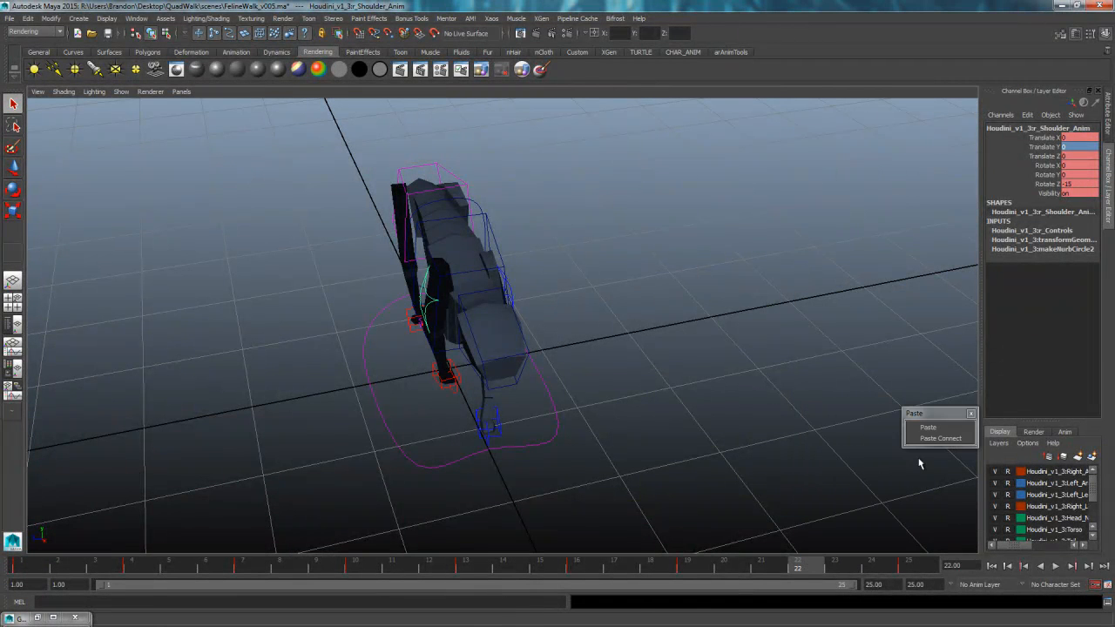
click(928, 428)
click(970, 413)
click(942, 421)
- Play back the walk cycle and review the shoulder motion from the side
alt+drag(940, 423, 820, 418)
click(1056, 566)
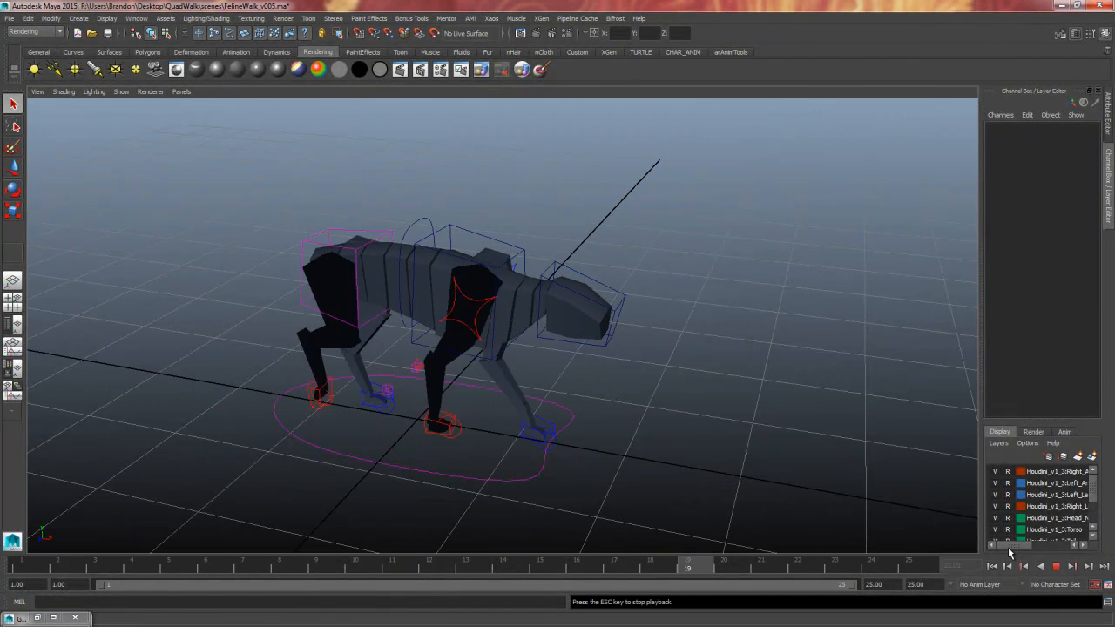
alt+drag(729, 428, 876, 466)
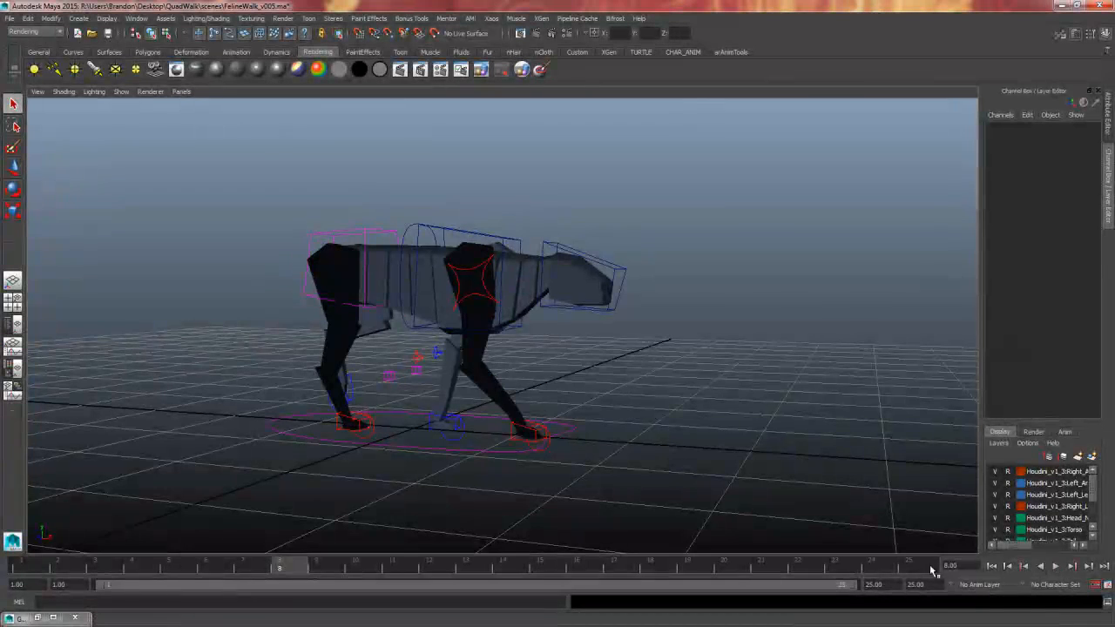
- Hide all object types in the perspective view except NURBS surfaces and polygons
click(730, 52)
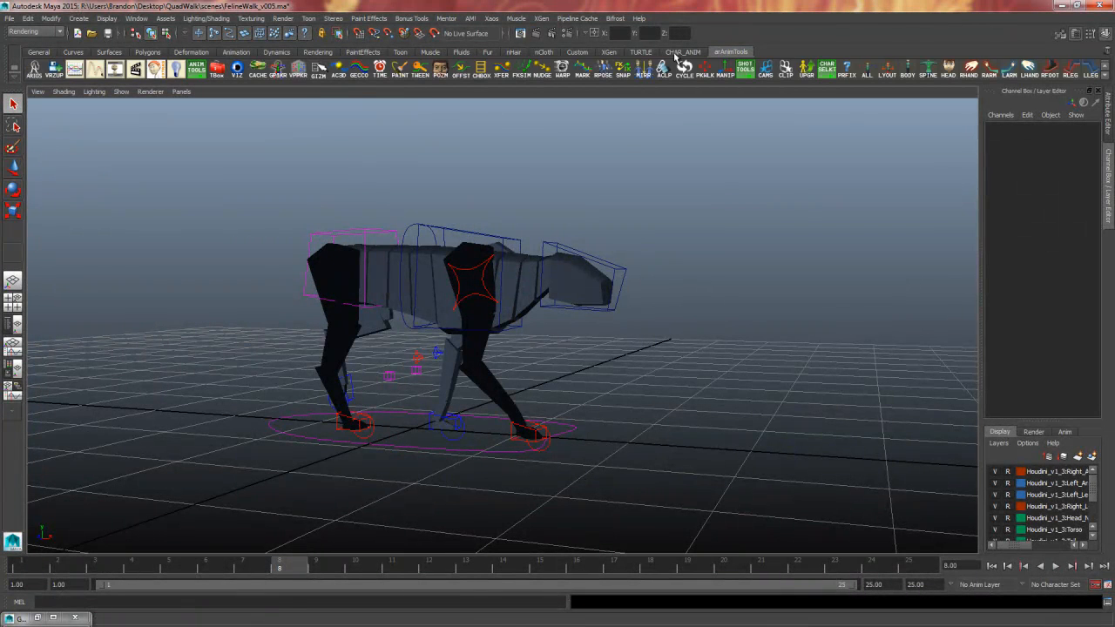
click(120, 93)
click(131, 134)
alt+drag(727, 362, 669, 392)
click(120, 91)
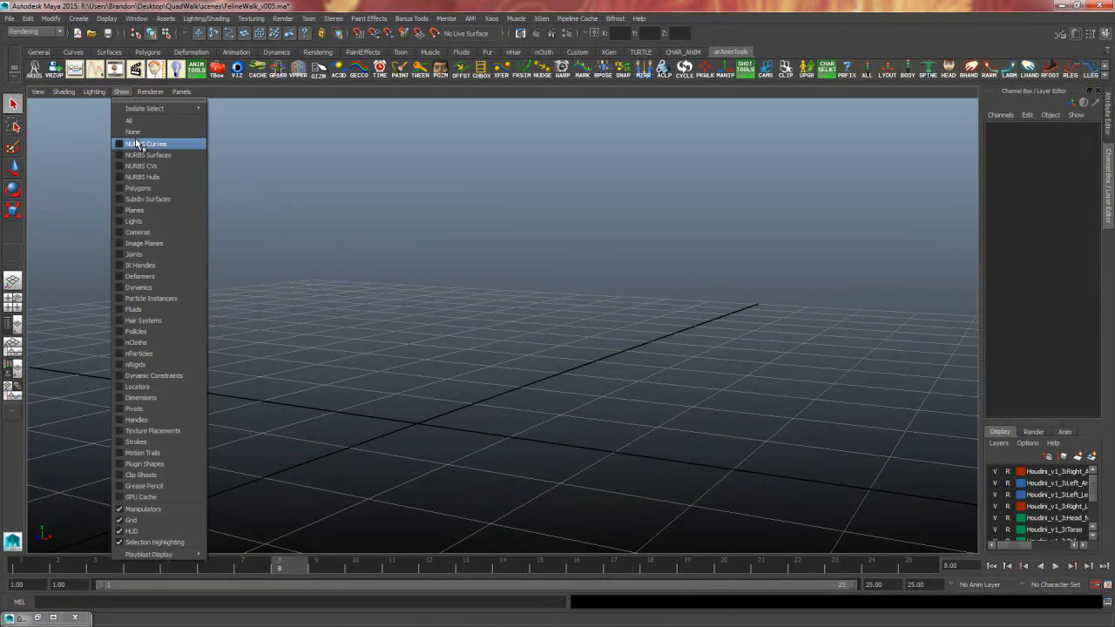
click(136, 148)
click(120, 91)
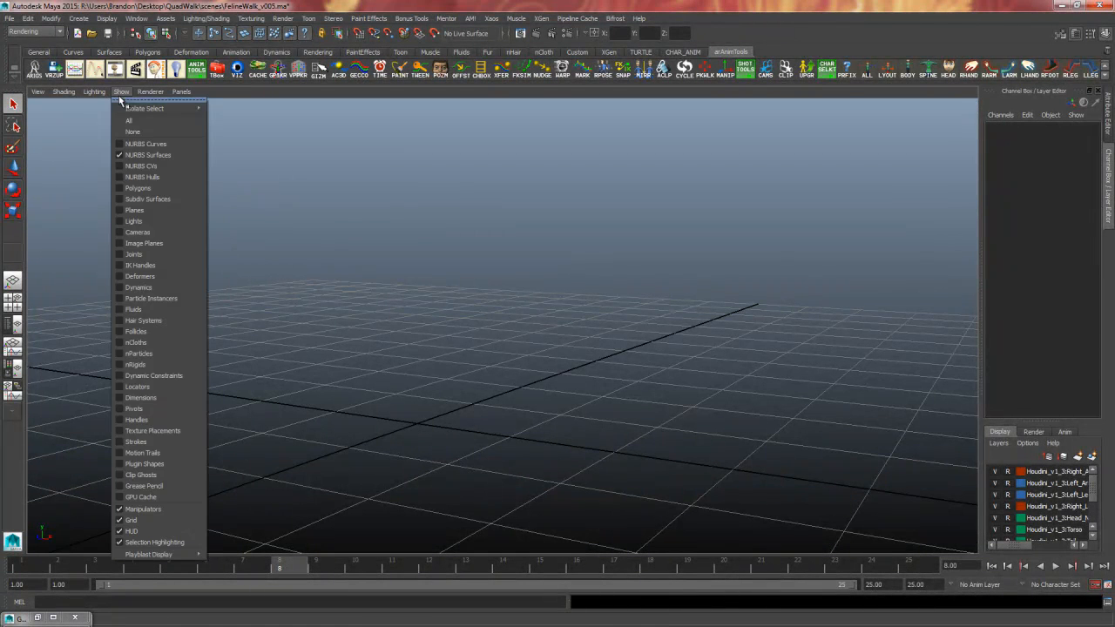
click(144, 187)
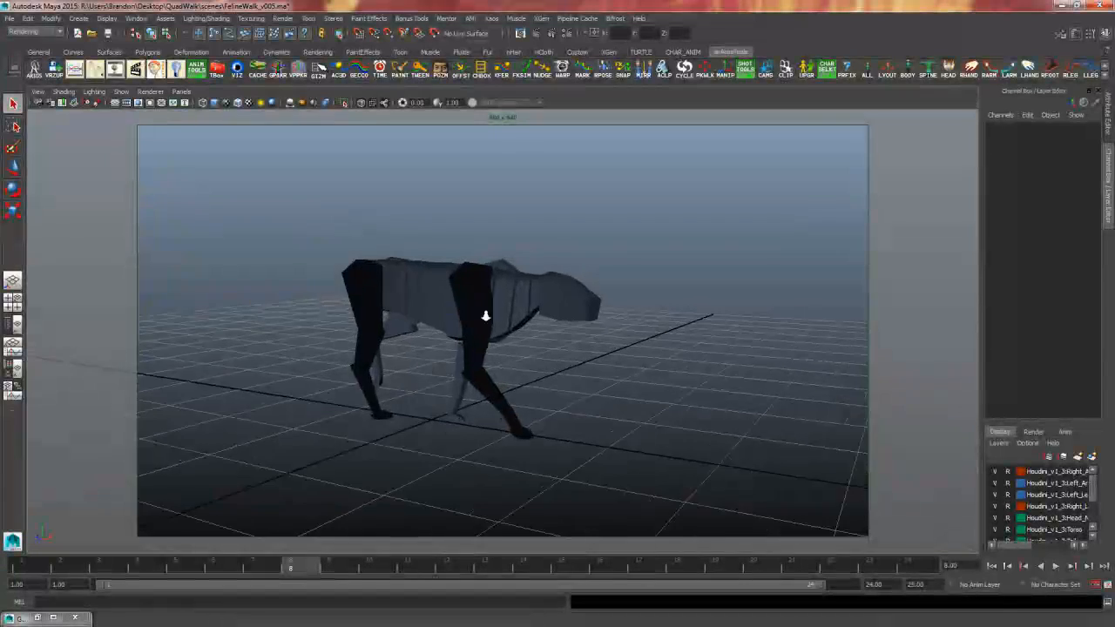
- Maximize the side view, frame the whole quadruped closely, and hide the rig controls and the resolution gate
alt+right_drag(485, 311, 566, 347)
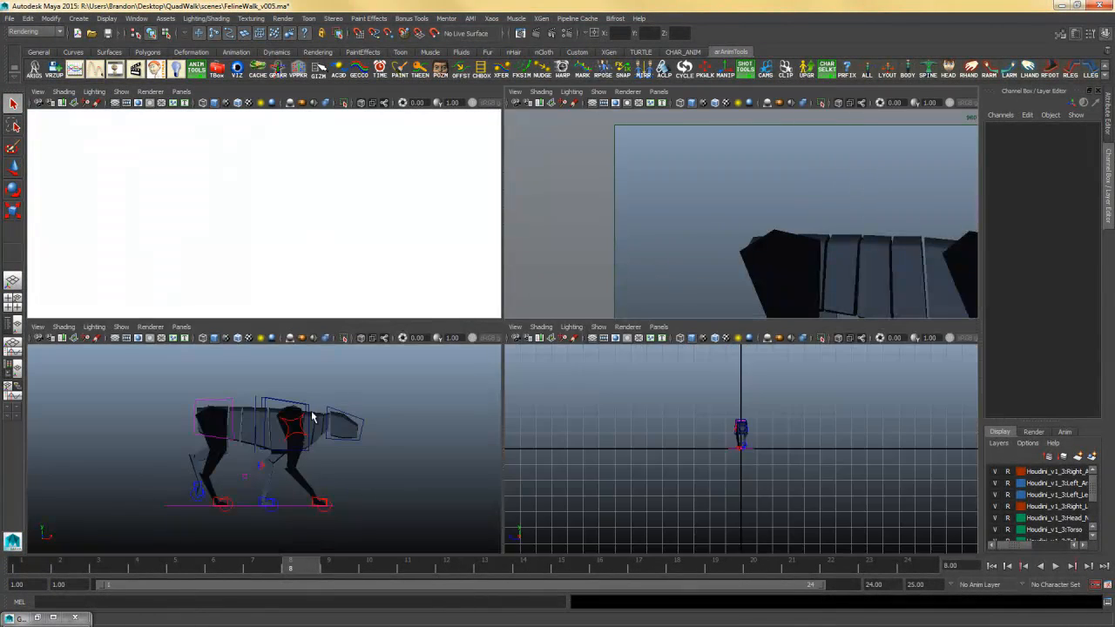
key(space)
click(137, 103)
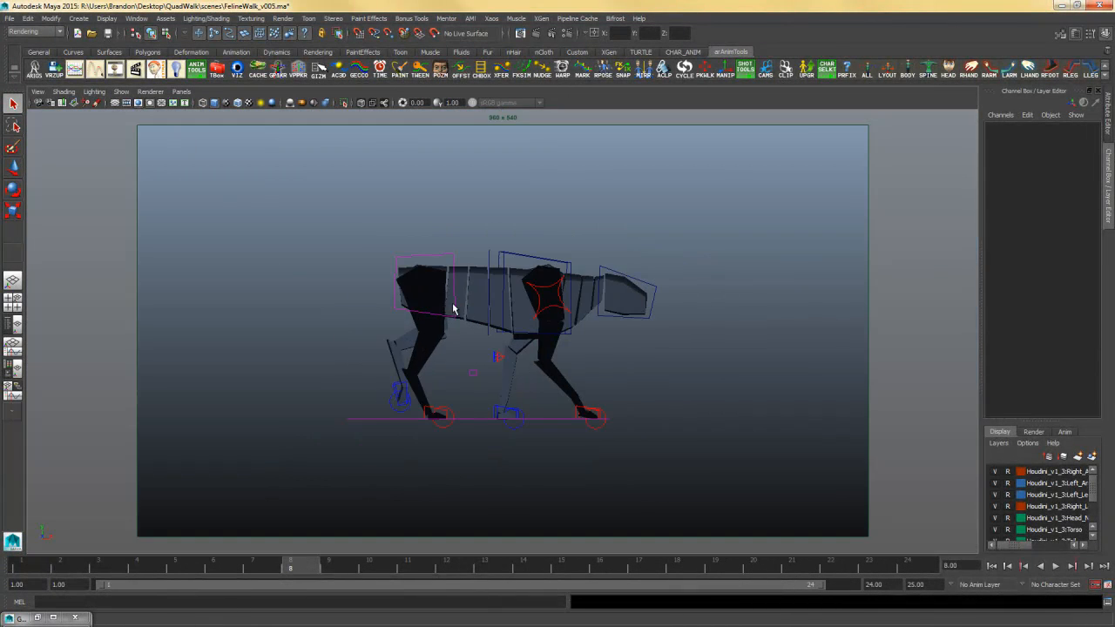
alt+right_drag(453, 308, 761, 343)
alt+middle_drag(624, 345, 644, 353)
alt+right_drag(645, 352, 673, 347)
click(235, 74)
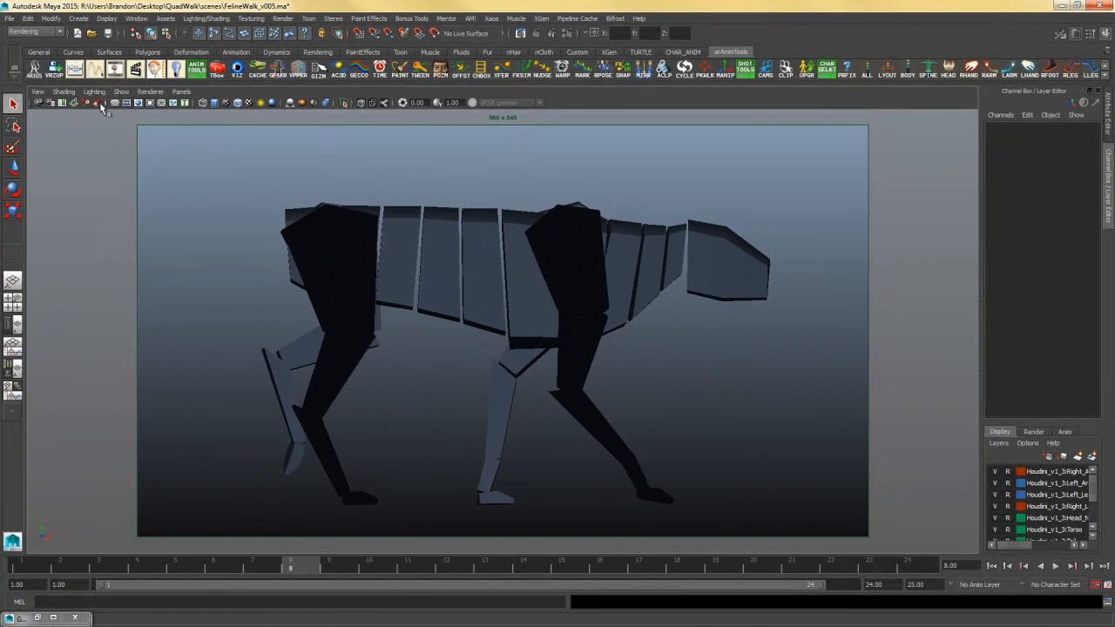
click(137, 103)
- Create a playblast of the side view with Save to file turned off
right_click(549, 564)
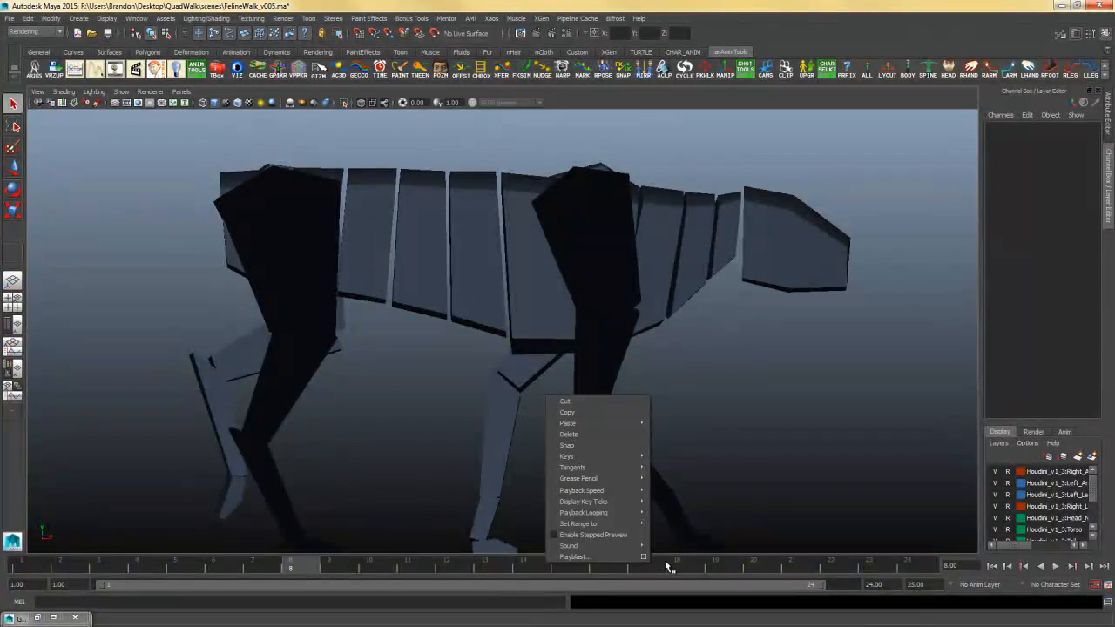
click(645, 558)
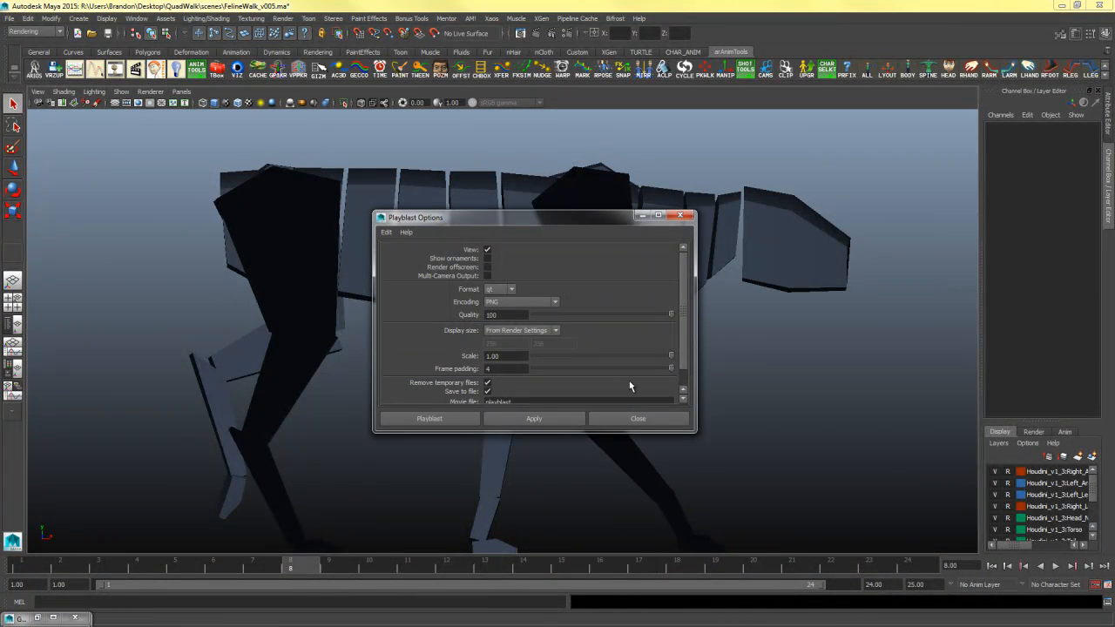
click(488, 392)
click(430, 419)
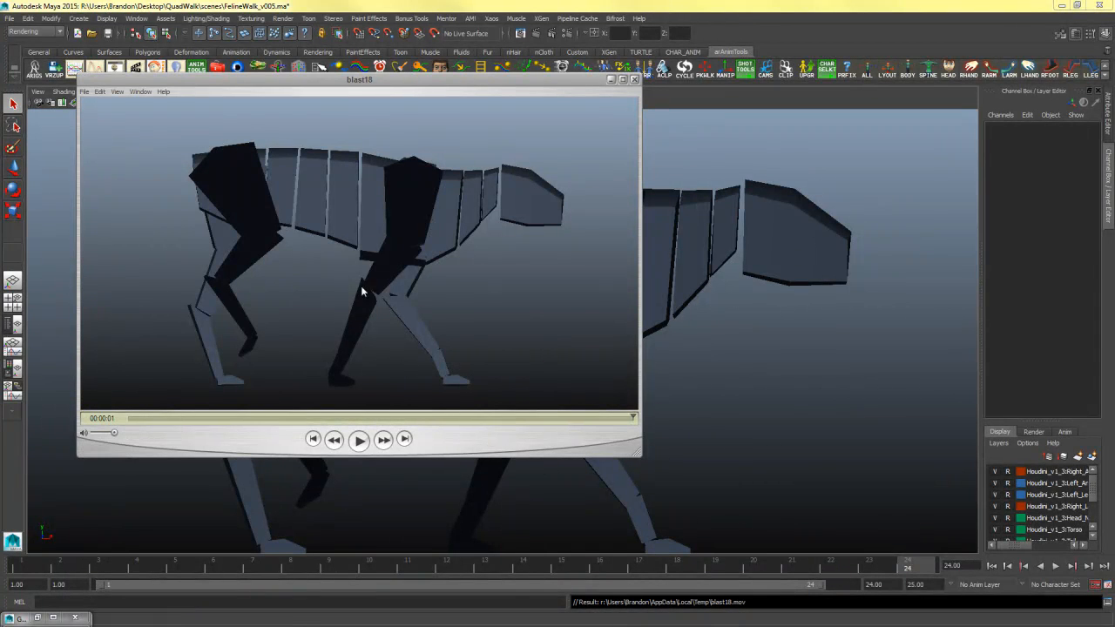
- Watch the playblast of the walk cycle on loop and close the movie player
click(119, 94)
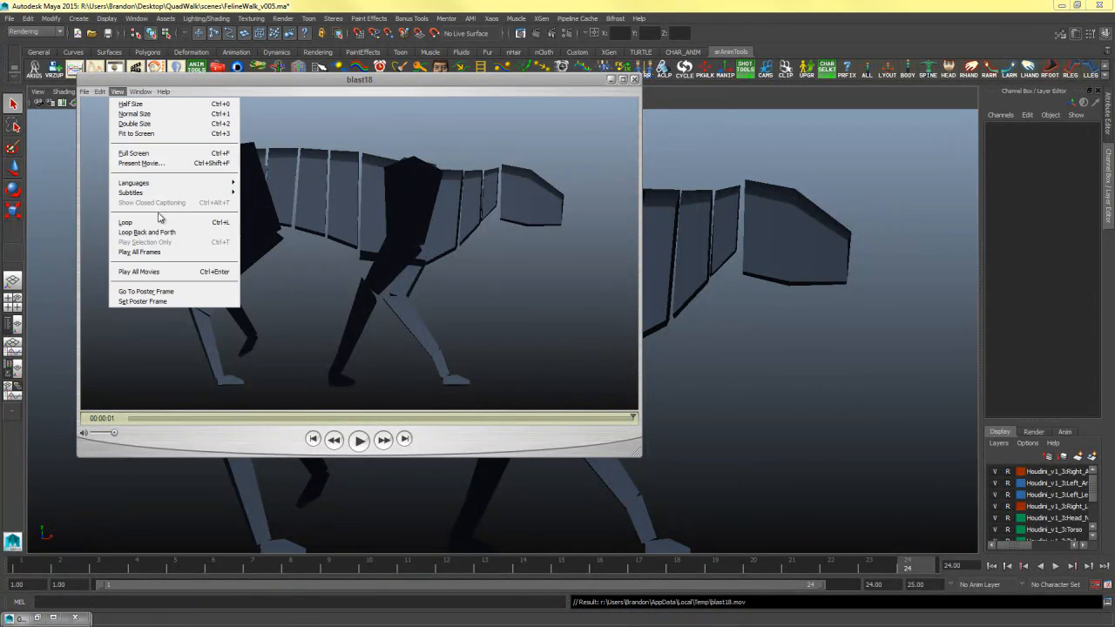
click(139, 222)
click(358, 439)
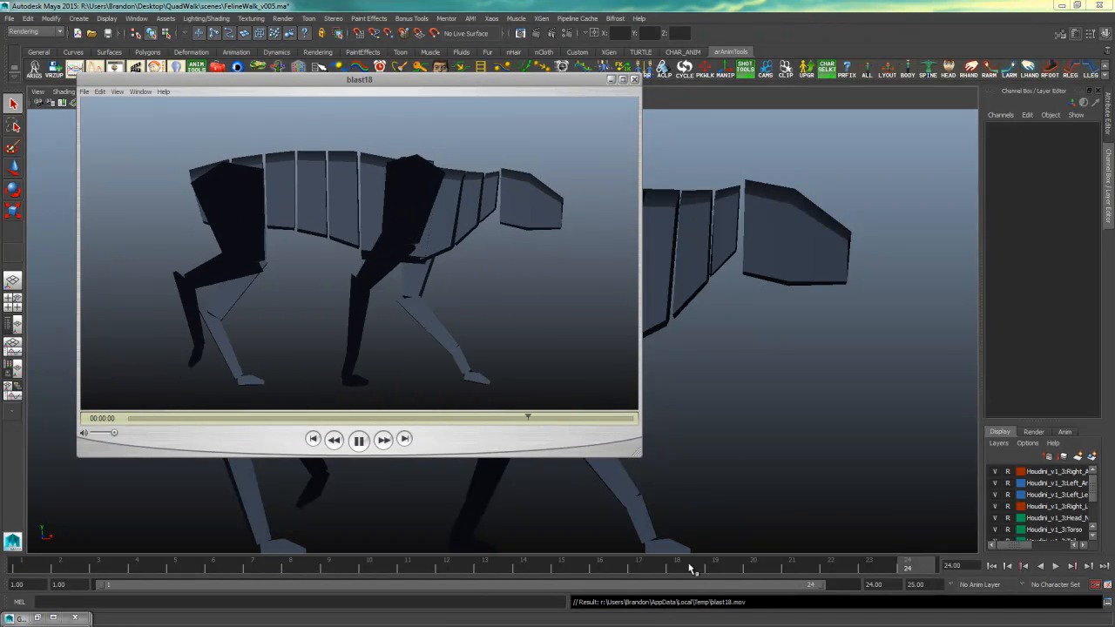
click(634, 80)
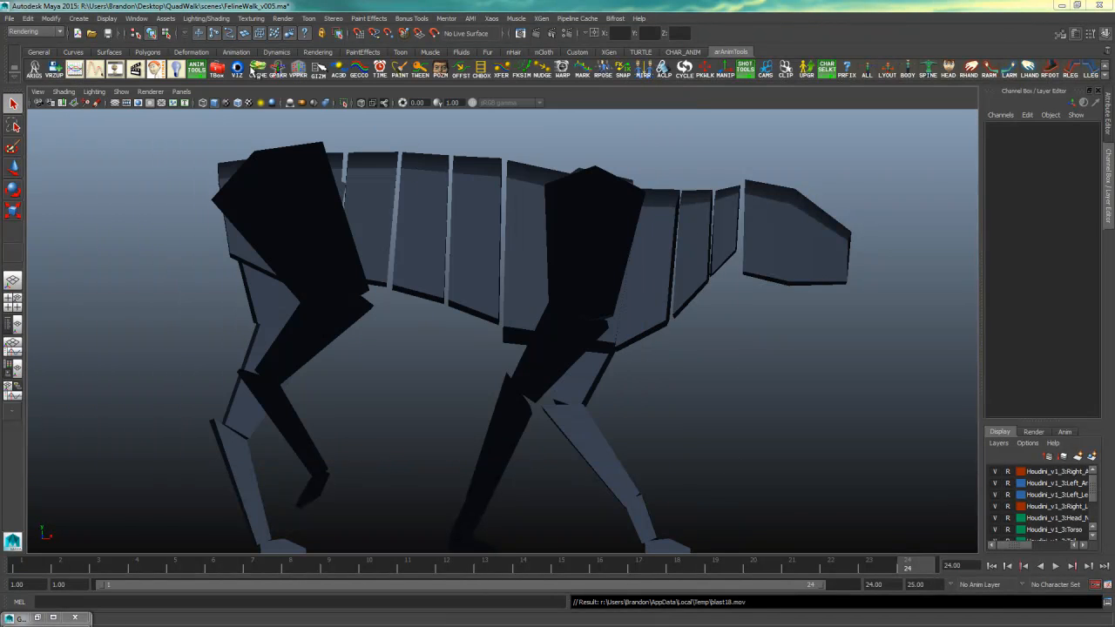
- Show the rig controls and copy the belly control's frame 4 pose to frame 16 as a key
click(233, 77)
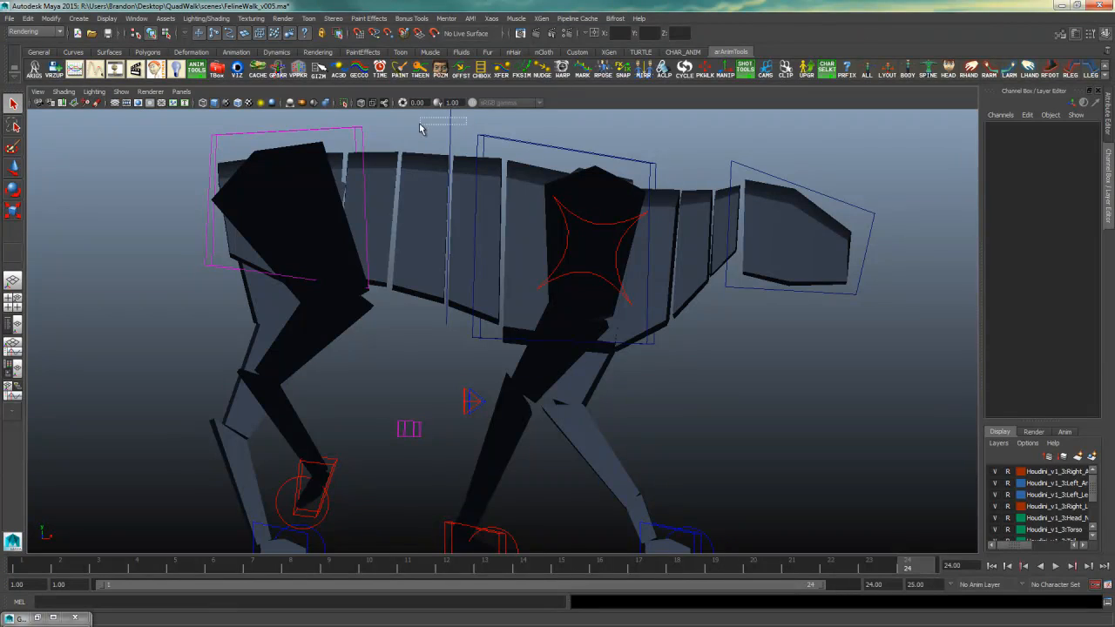
drag(419, 128, 424, 141)
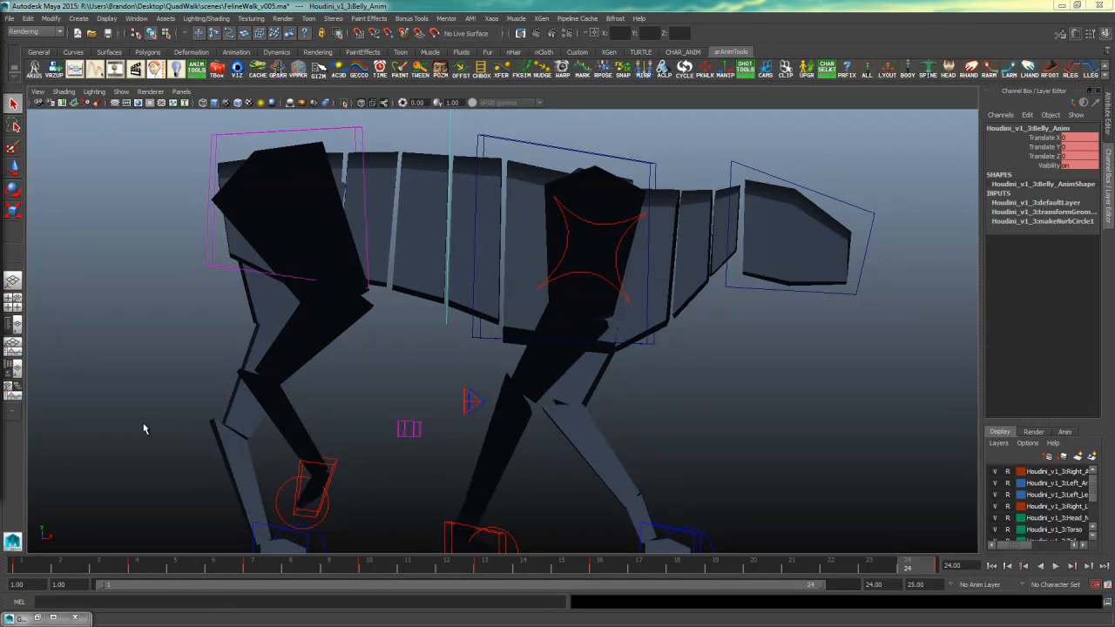
click(599, 566)
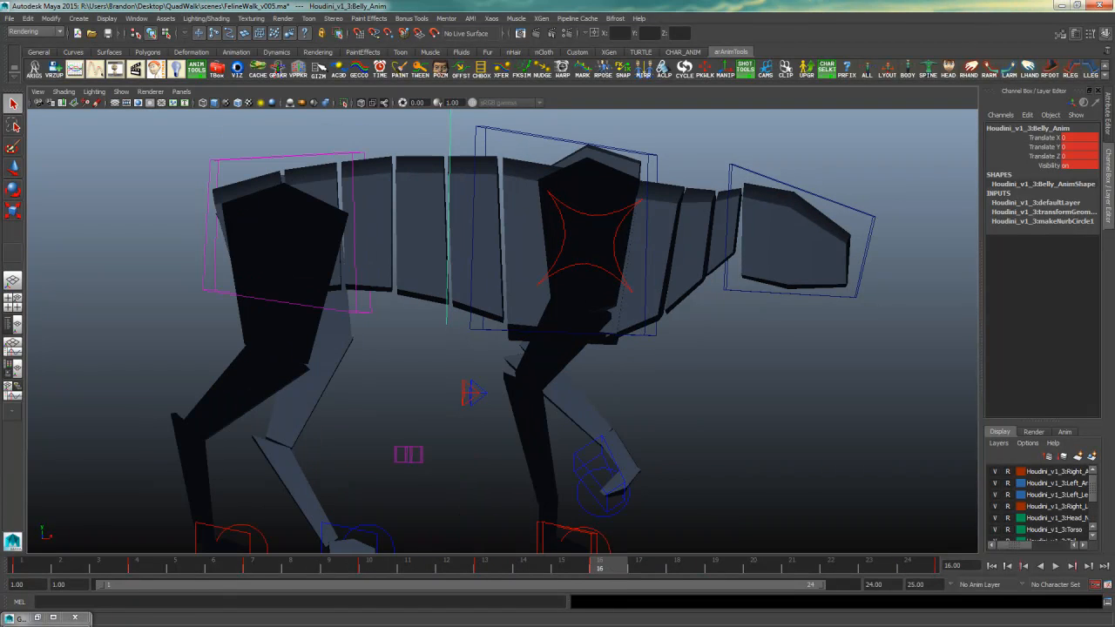
click(137, 566)
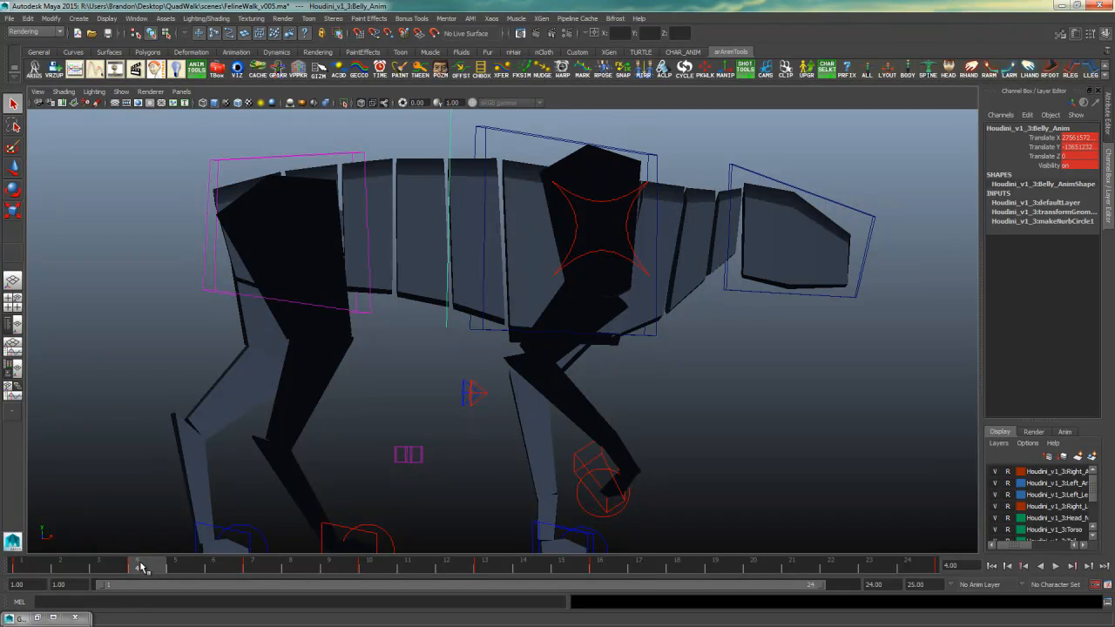
drag(157, 570, 593, 572)
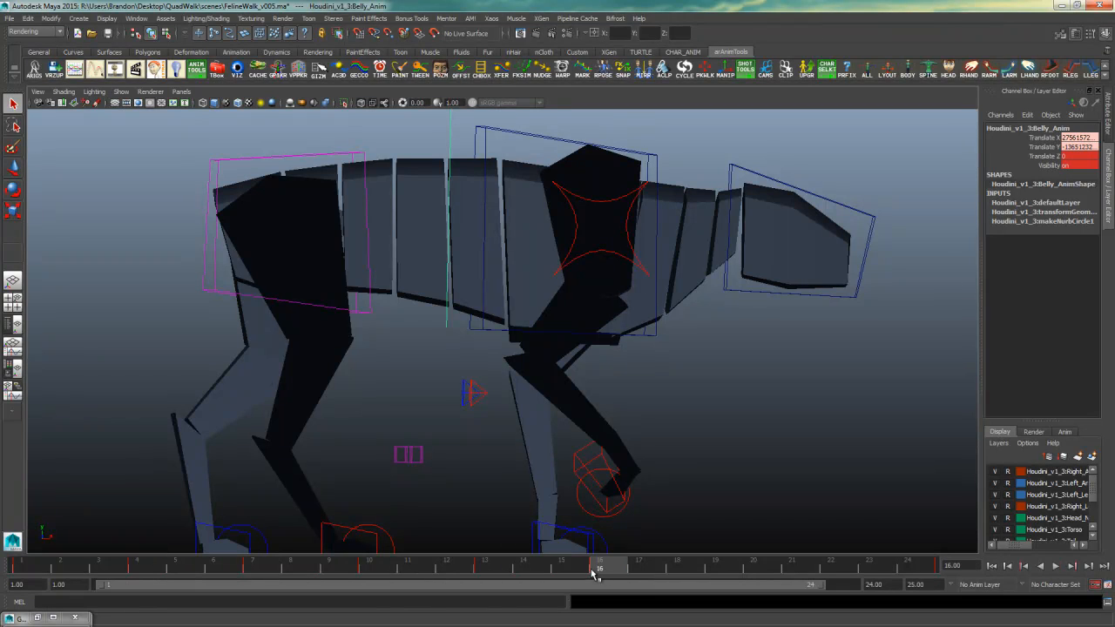
key(s)
- Copy the belly control's frame 7 pose to frame 19 and its frame 10 pose to frame 22
click(260, 568)
middle_drag(258, 571, 717, 579)
key(s)
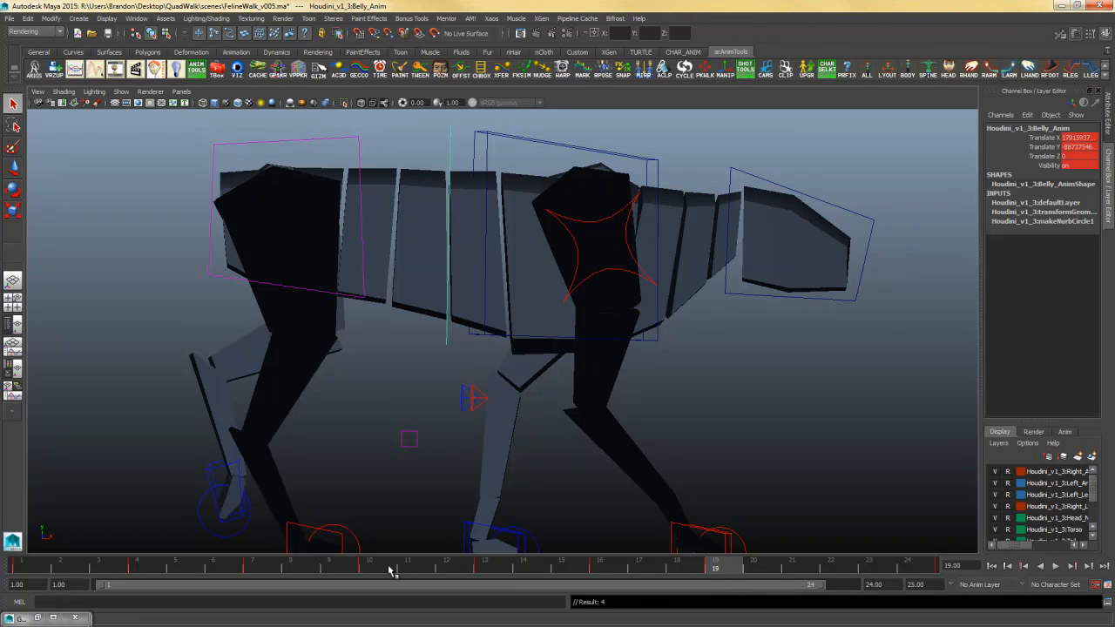
click(372, 568)
middle_drag(372, 569, 836, 570)
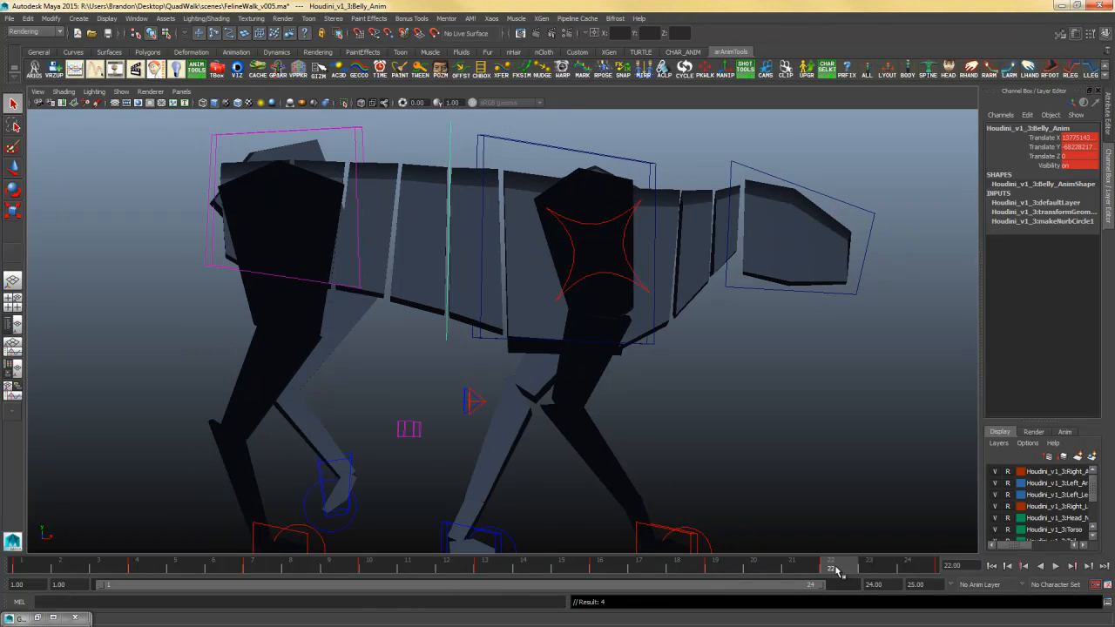
- Play back the walk cycle in the side view, then in the perspective view from above the head
click(1055, 566)
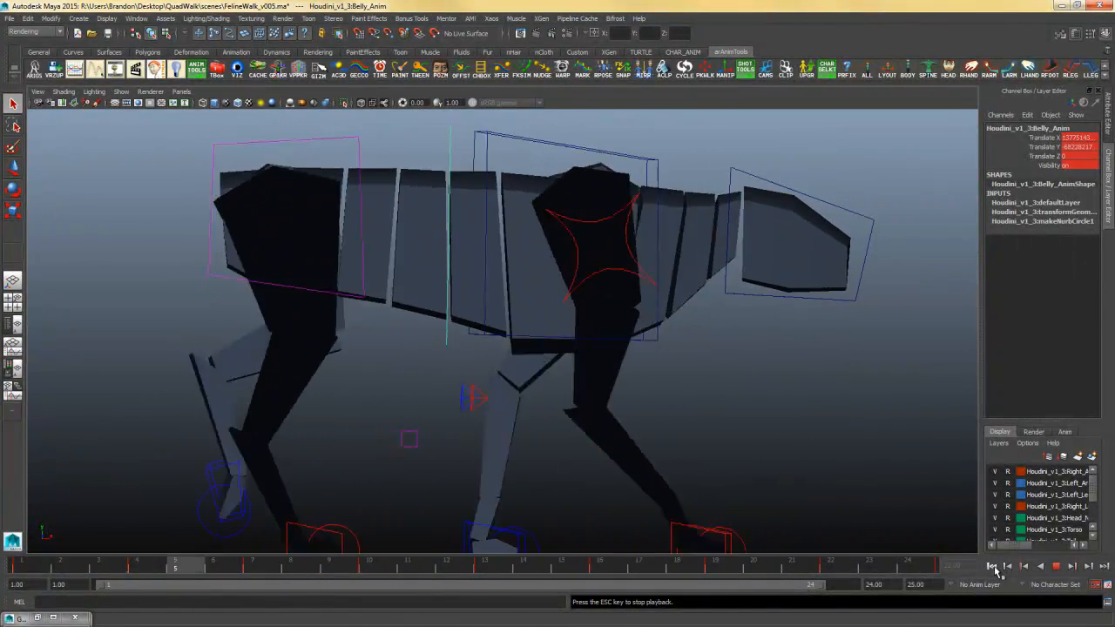
click(1056, 568)
click(860, 474)
key(space)
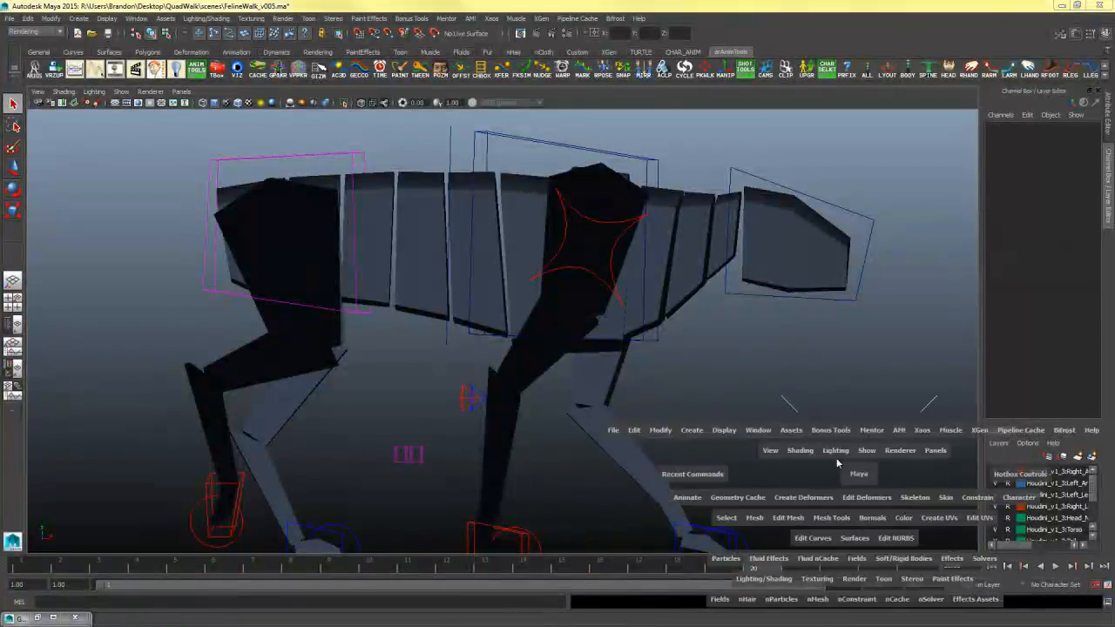
key(space)
alt+drag(737, 313, 748, 453)
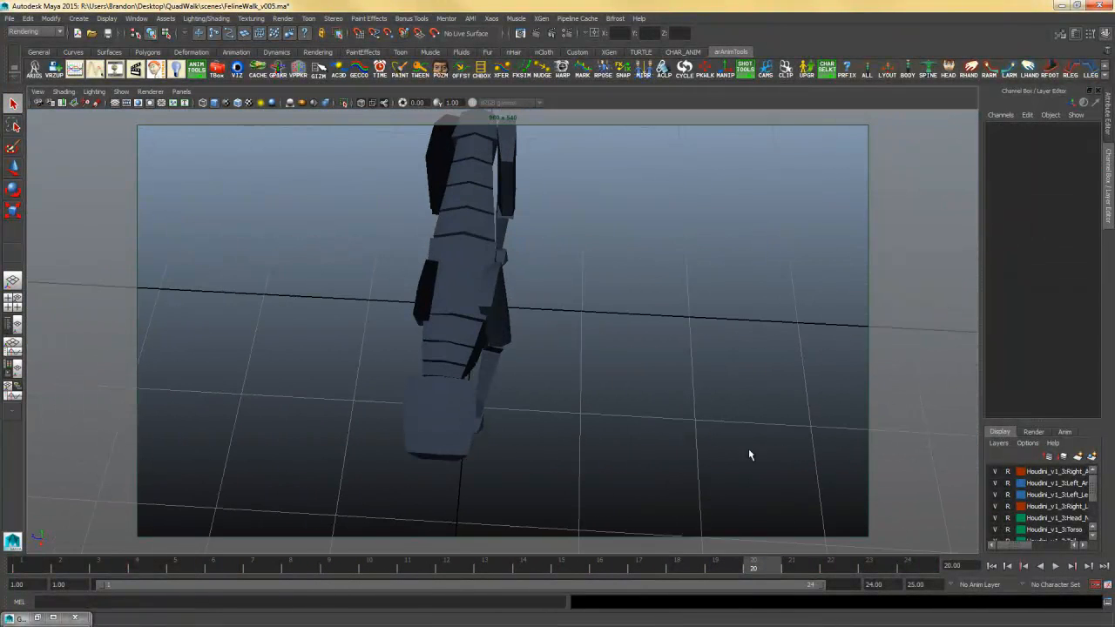
click(1056, 566)
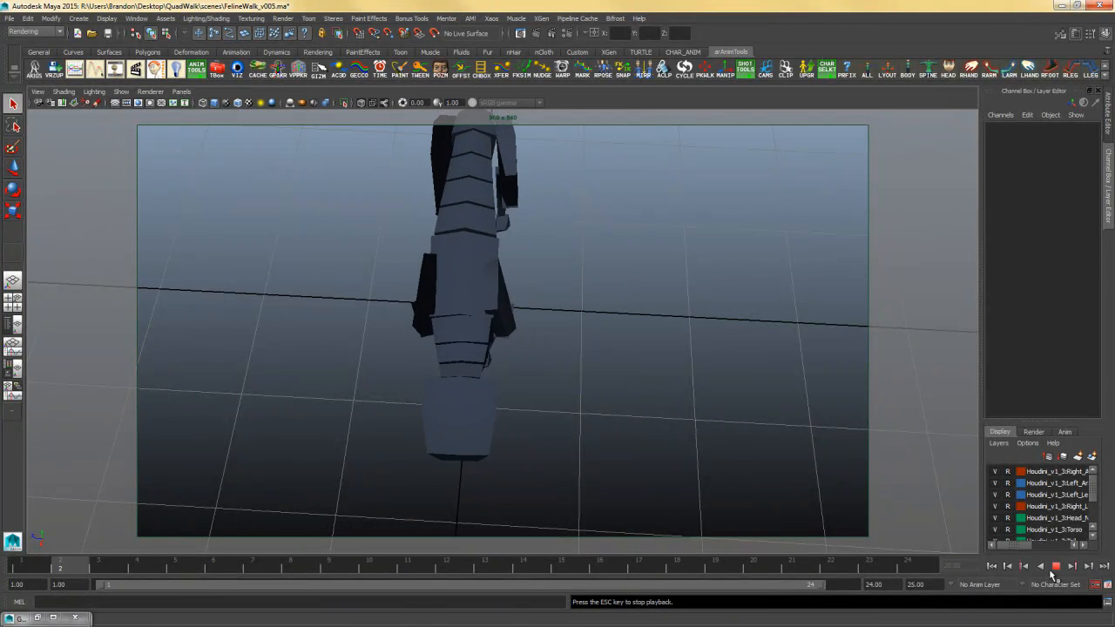
click(1054, 566)
alt+drag(730, 451, 667, 423)
- Hide the rig controls in the side view, fit the whole quadruped with space around it, and create a playblast
key(space)
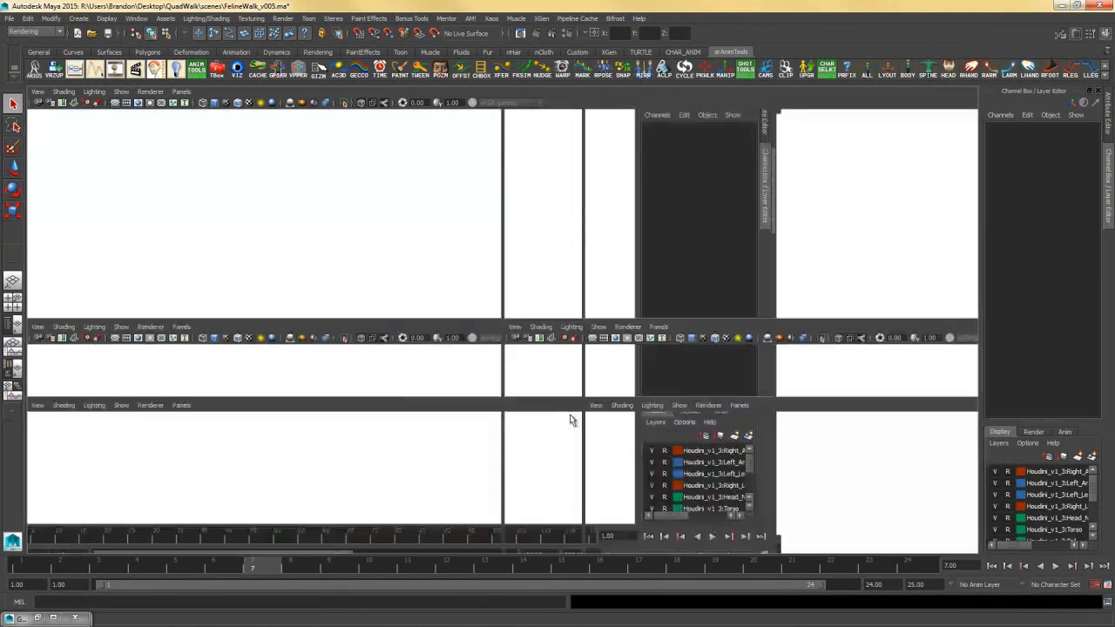
key(space)
click(237, 70)
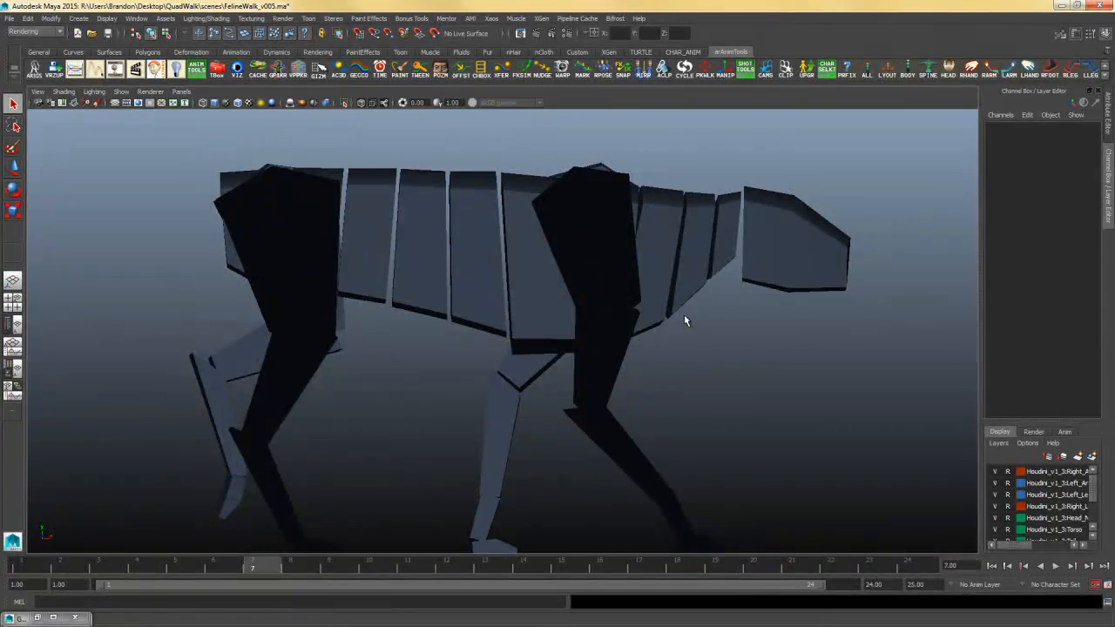
alt+right_drag(683, 314, 896, 356)
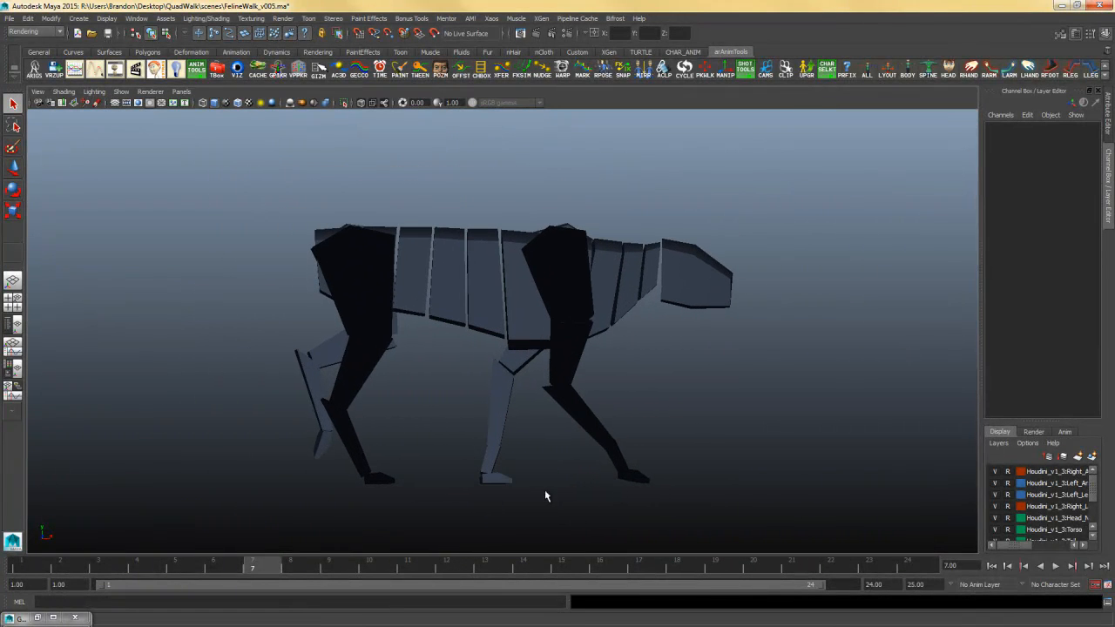
right_click(525, 564)
click(557, 559)
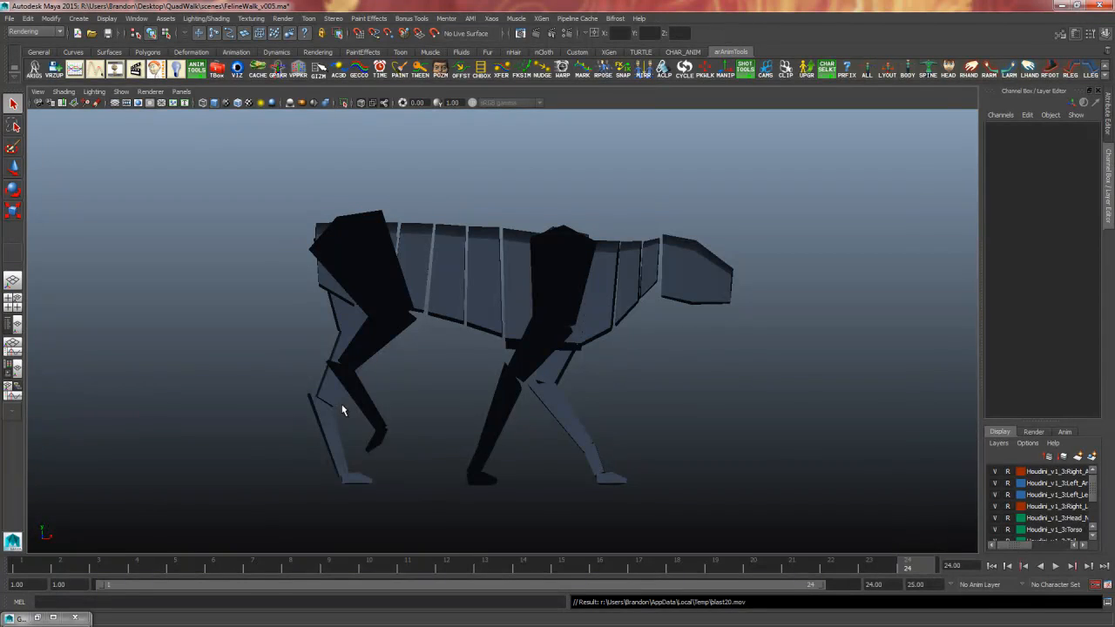
- Watch the new side-view playblast of the walk cycle and close the movie player
click(342, 425)
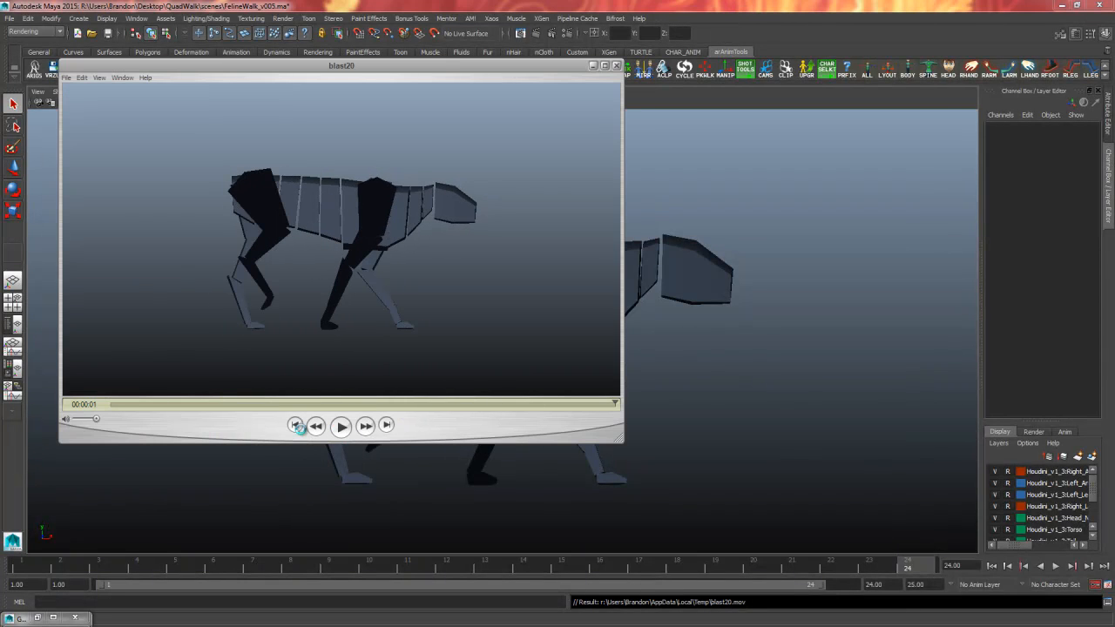
key(space)
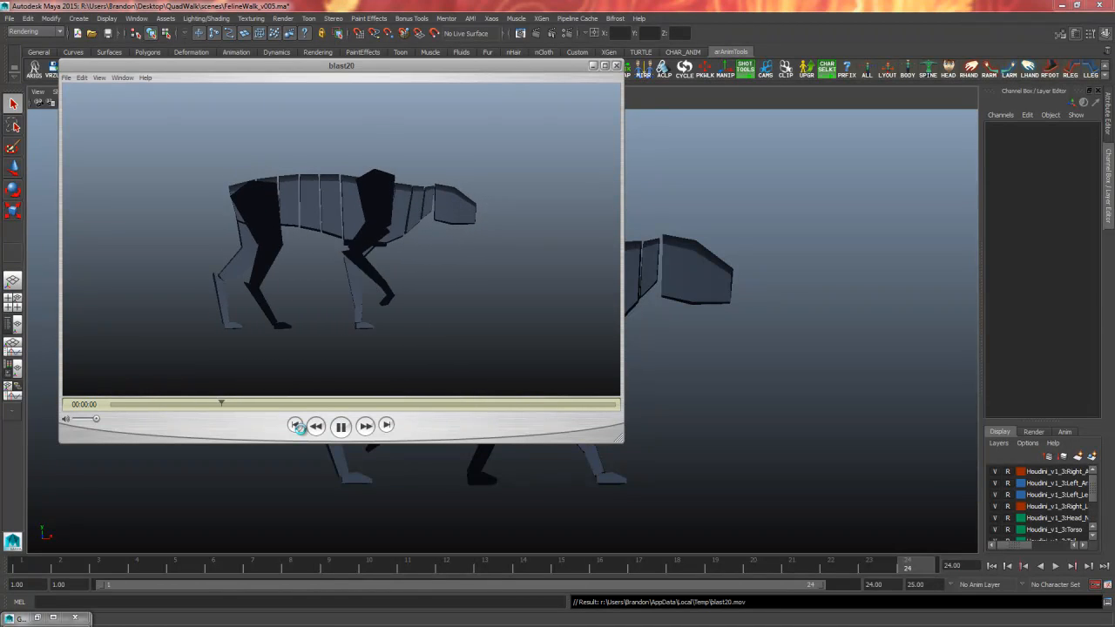
click(106, 148)
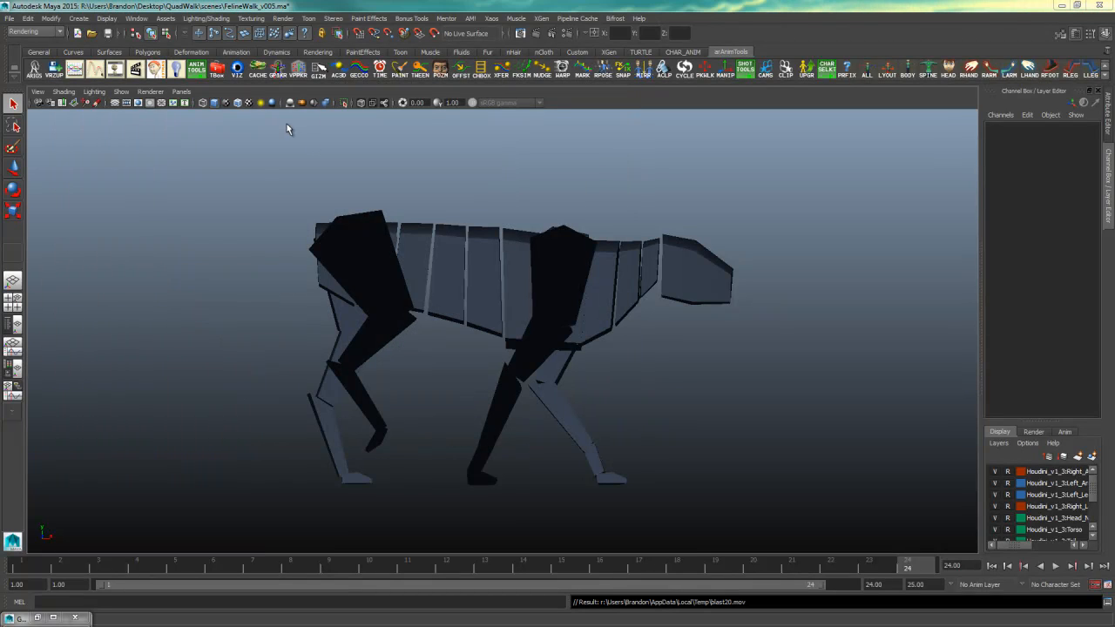
- Show the rig controls again and extend the playback range to frame 25
click(236, 71)
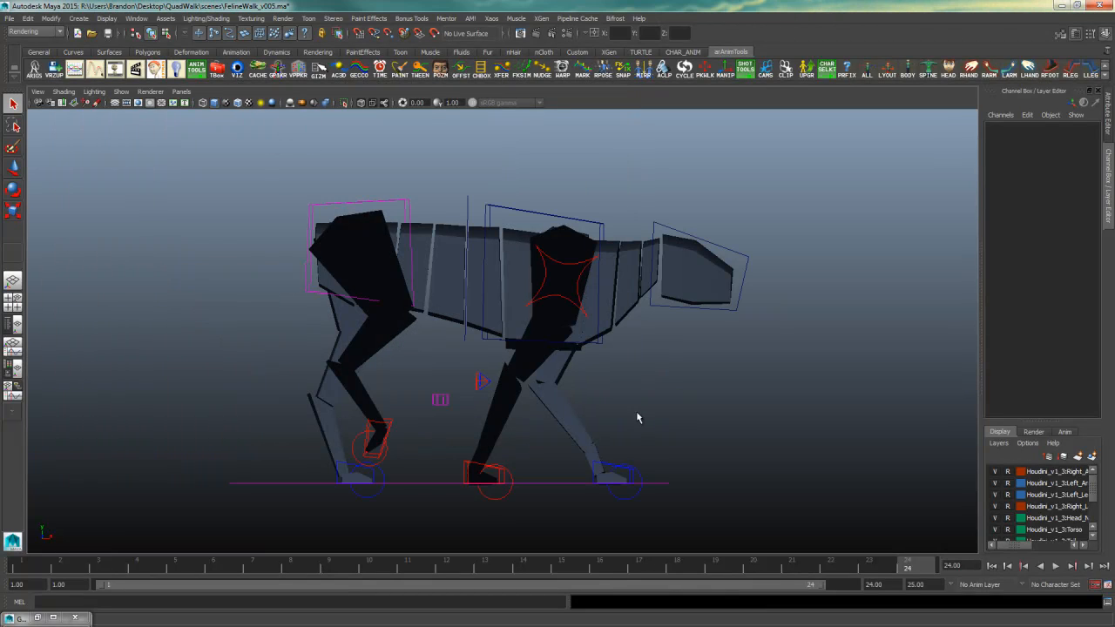
drag(821, 587, 885, 586)
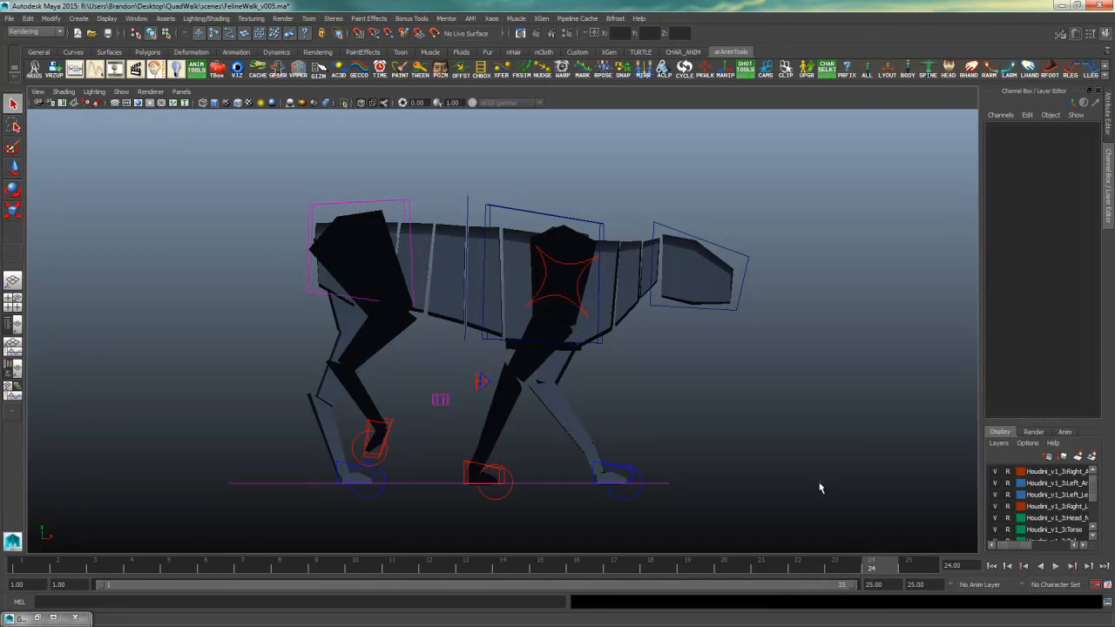
- Maximize the perspective view with rig controls shown and the resolution gate off, framing the quadruped with ample ground around it
key(space)
key(space)
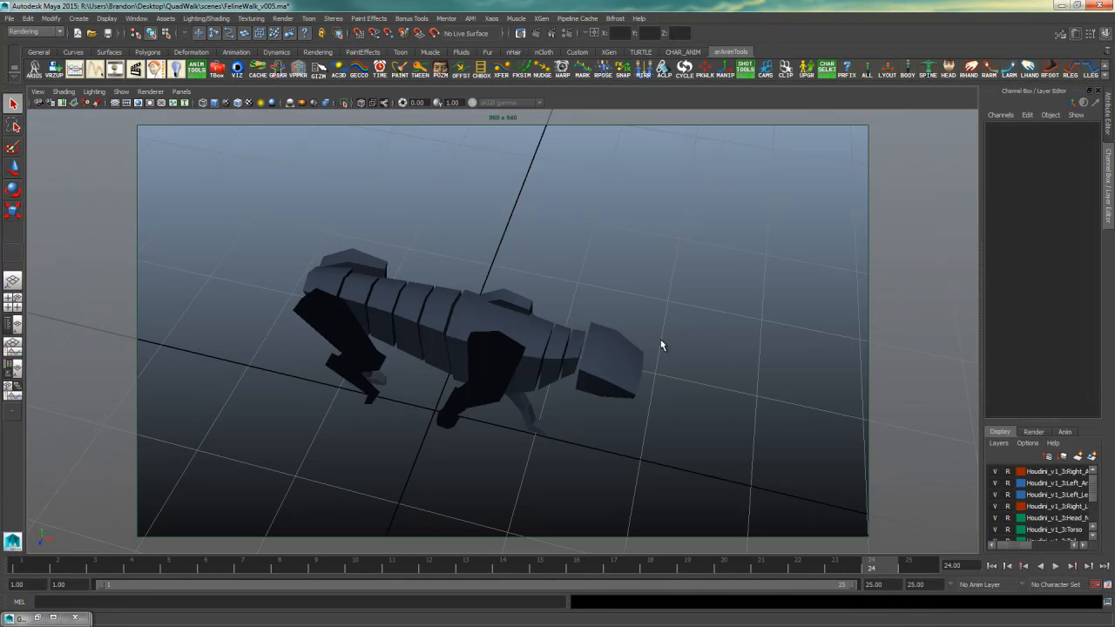
click(236, 71)
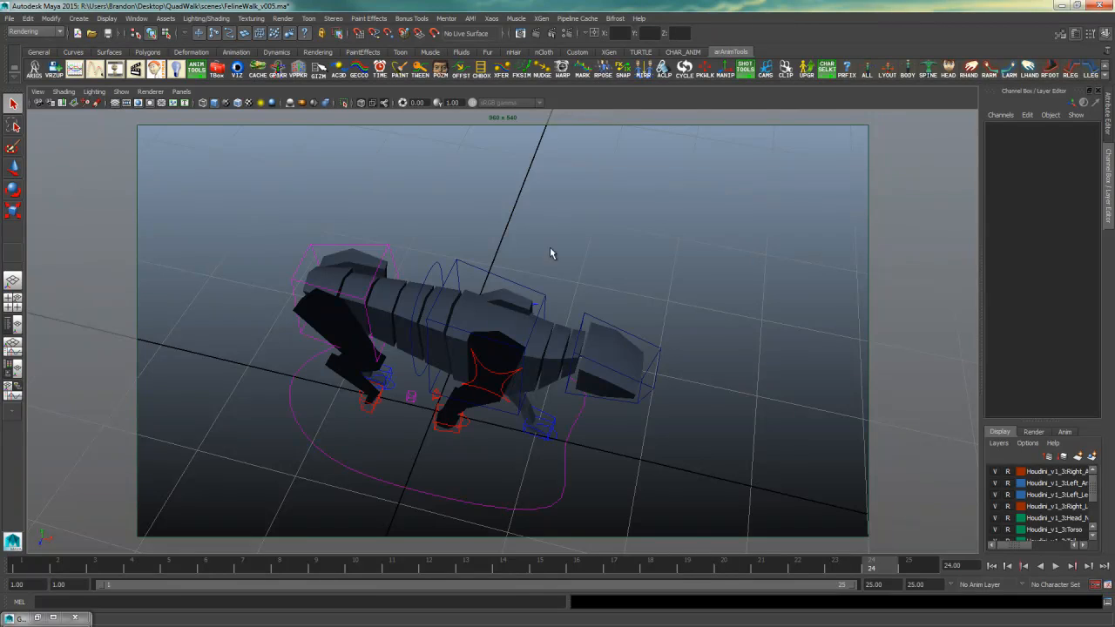
alt+drag(549, 248, 435, 270)
click(150, 103)
scroll(356, 286, down, 5)
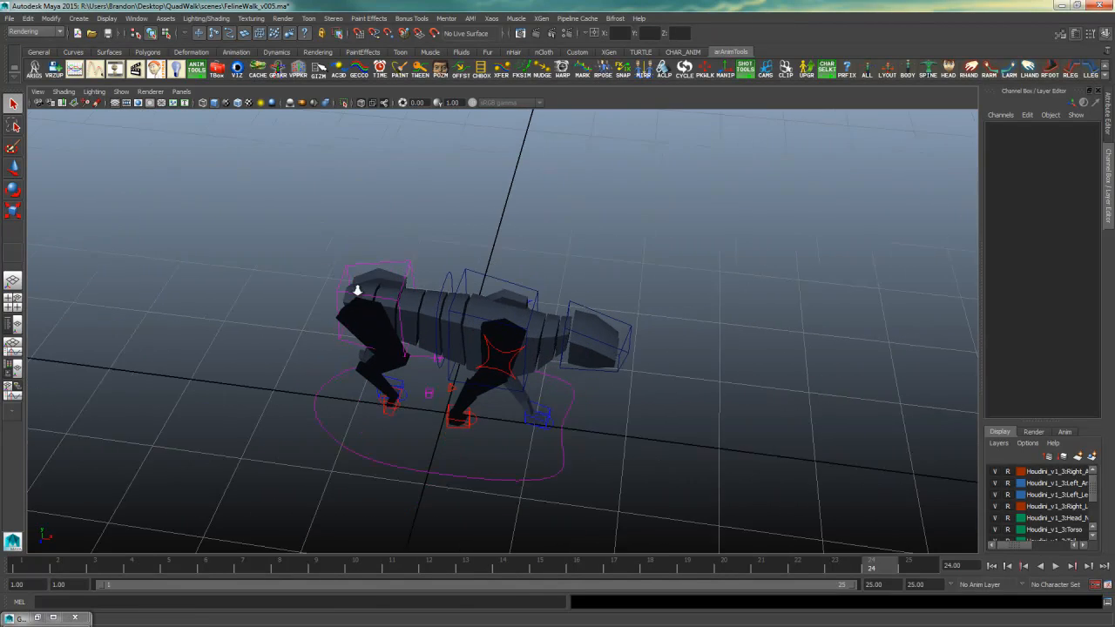
alt+drag(492, 306, 463, 317)
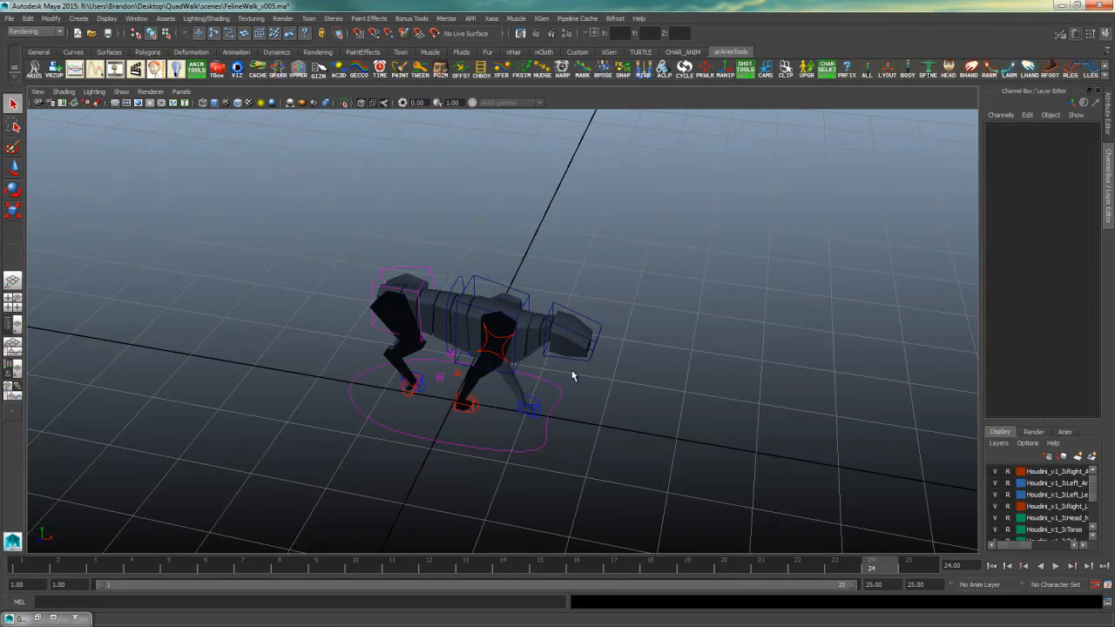
alt+drag(572, 376, 834, 437)
- Try moving the quadruped's Master control along the X axis and undo the move
click(540, 410)
key(w)
key(ctrl+z)
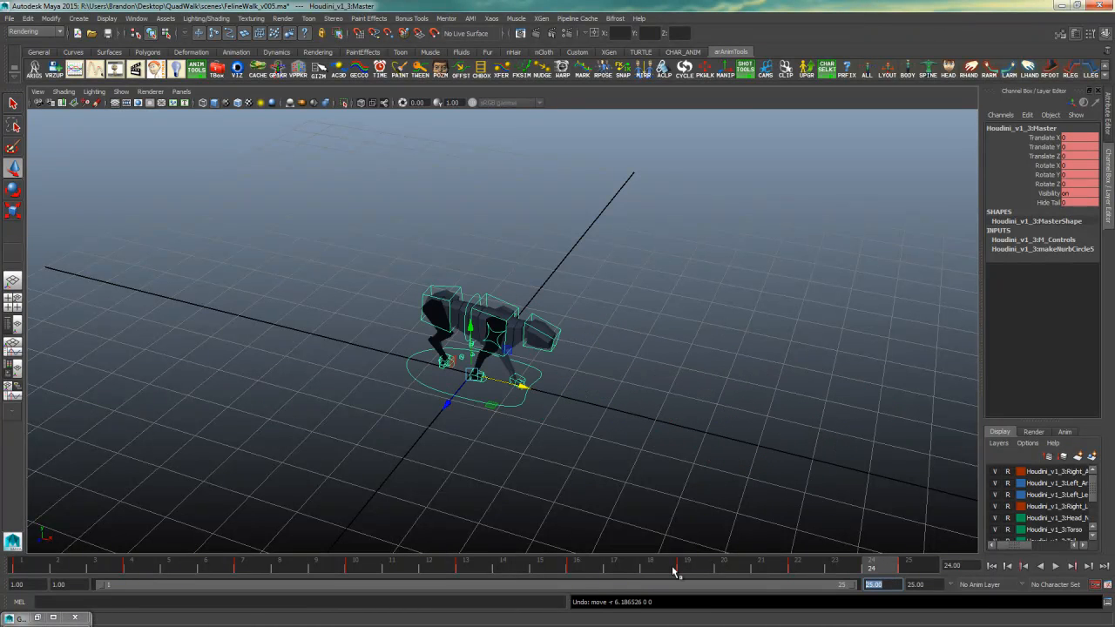
- Set the playback end to frame 100 and select all of the quadruped's rig controls at frame 1
text(100)
key(Return)
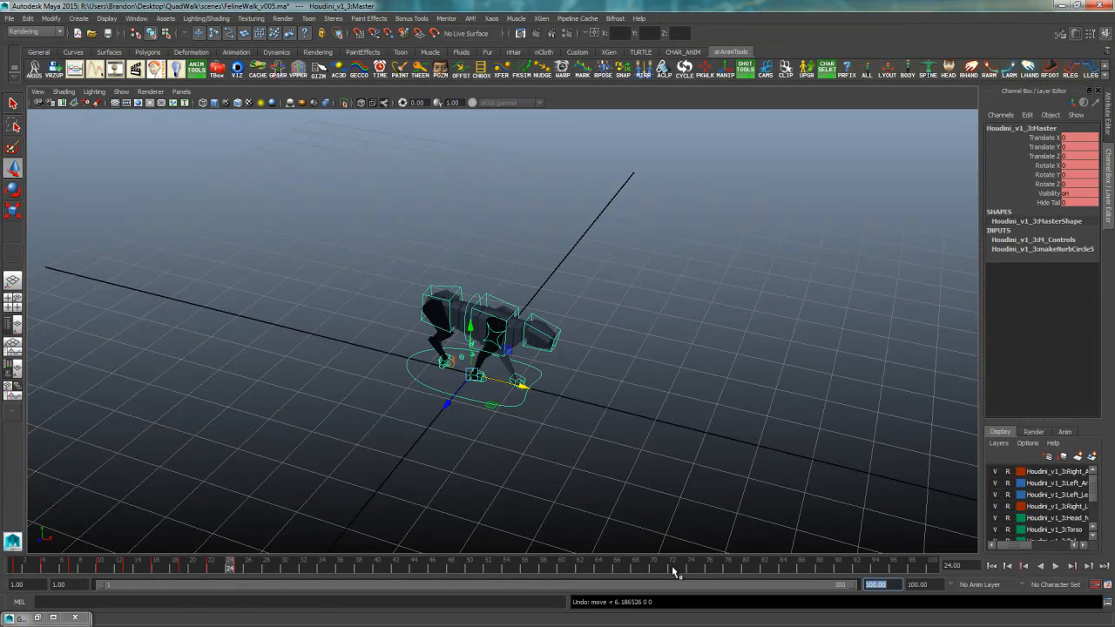
drag(706, 225, 266, 498)
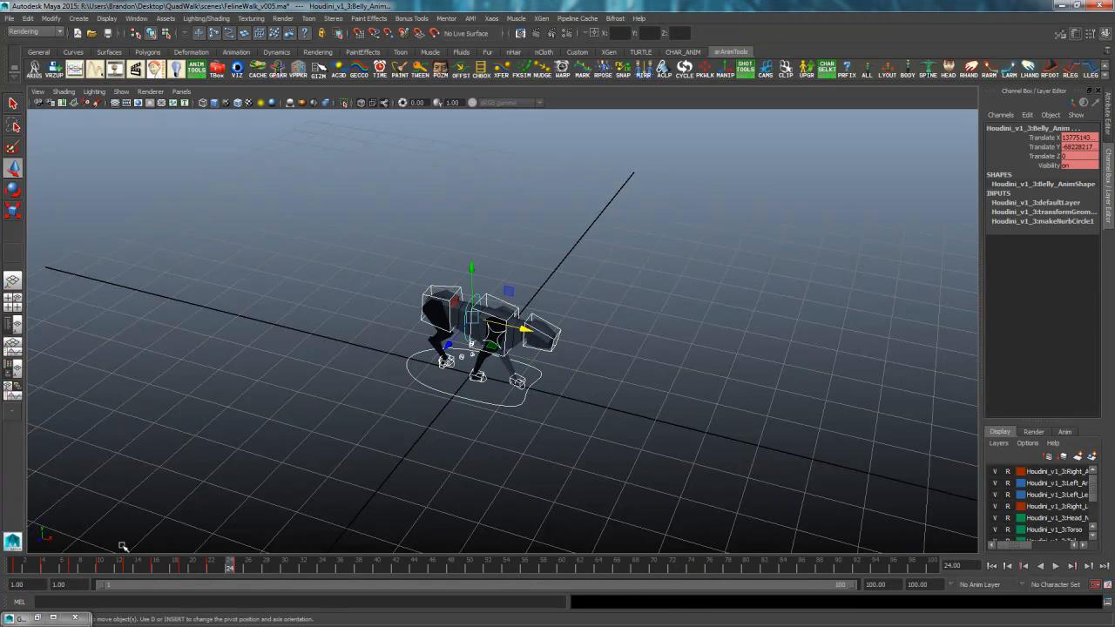
click(18, 567)
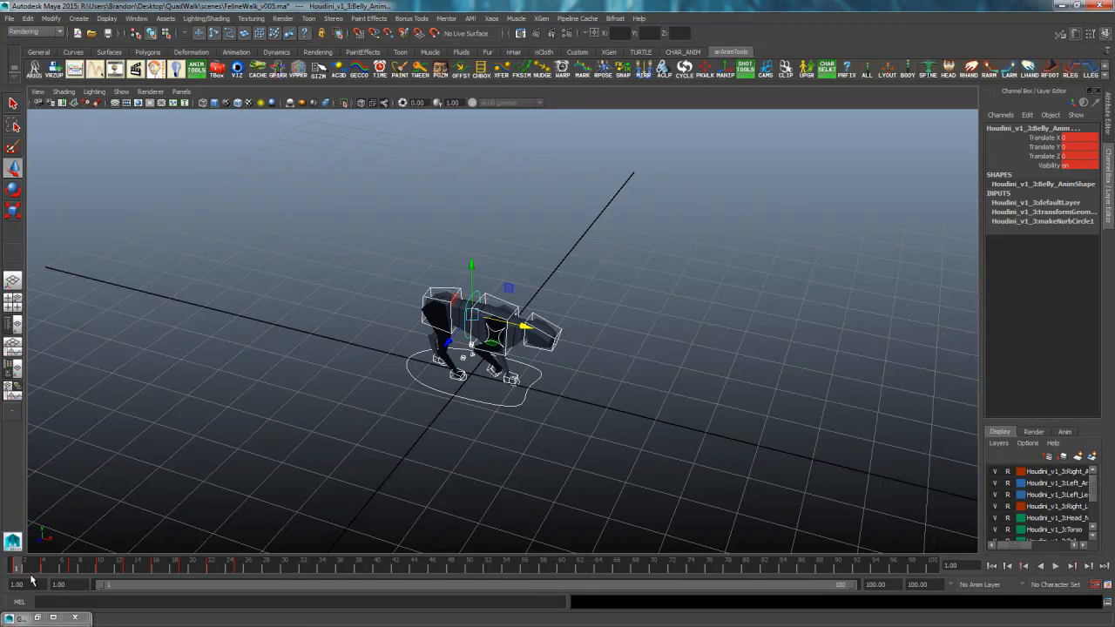
drag(664, 232, 348, 461)
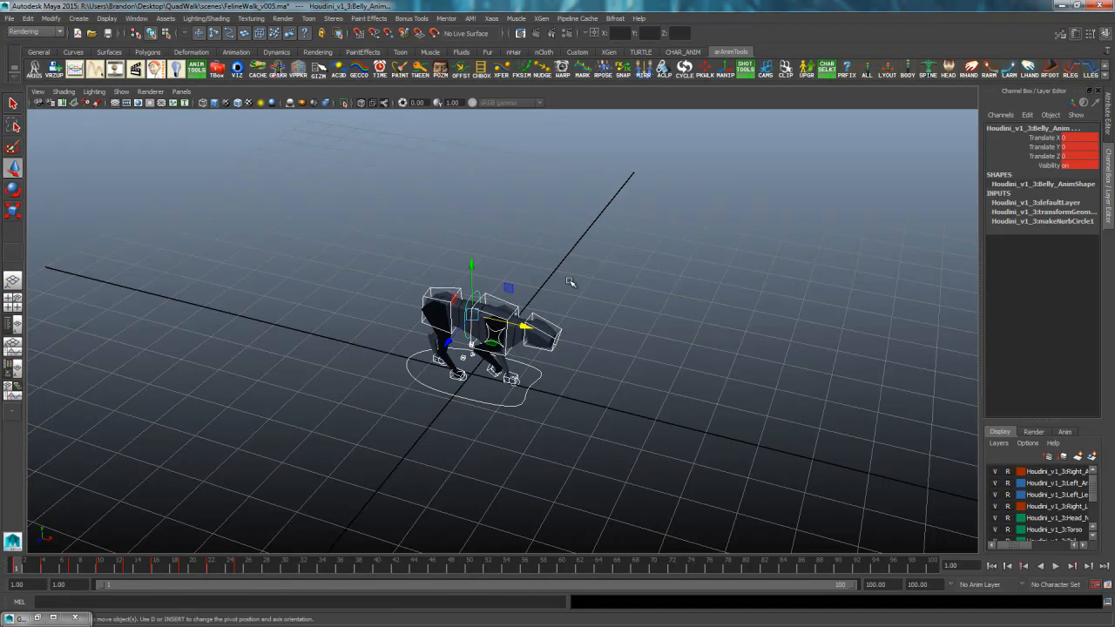
drag(667, 211, 300, 532)
- Step through the first keyed poses and play the walk cycle to check the selected controls
key(period)
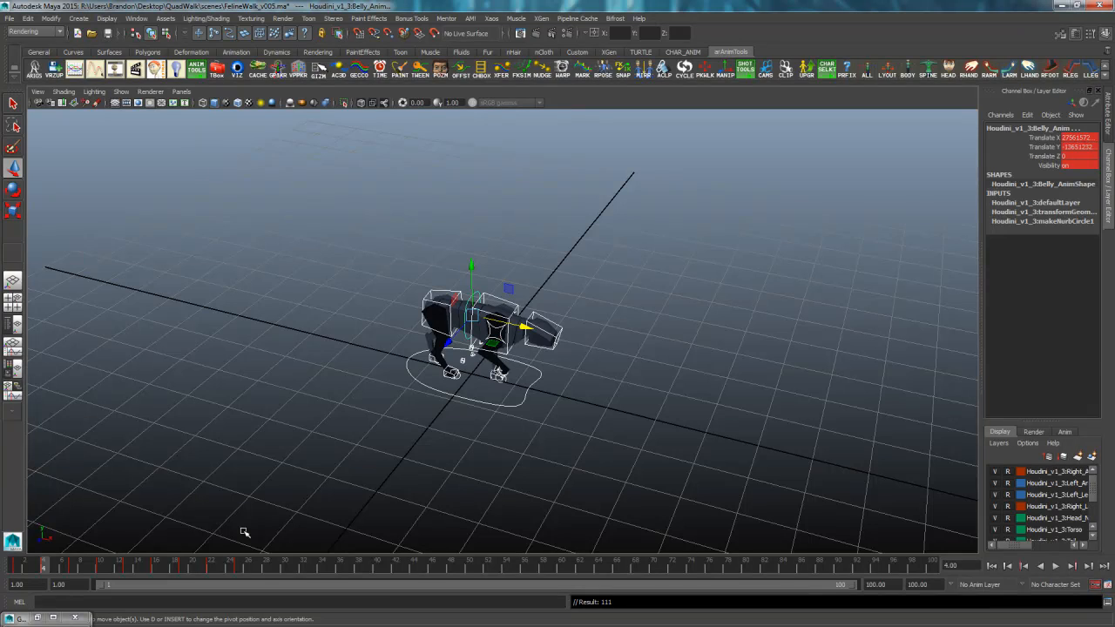
key(period)
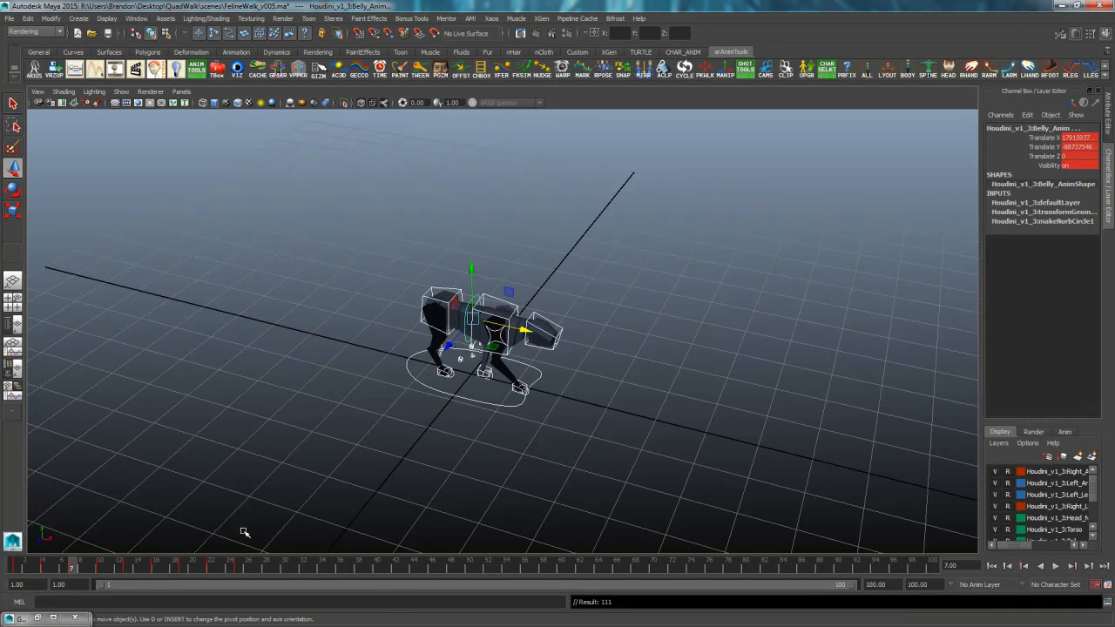
key(alt+v)
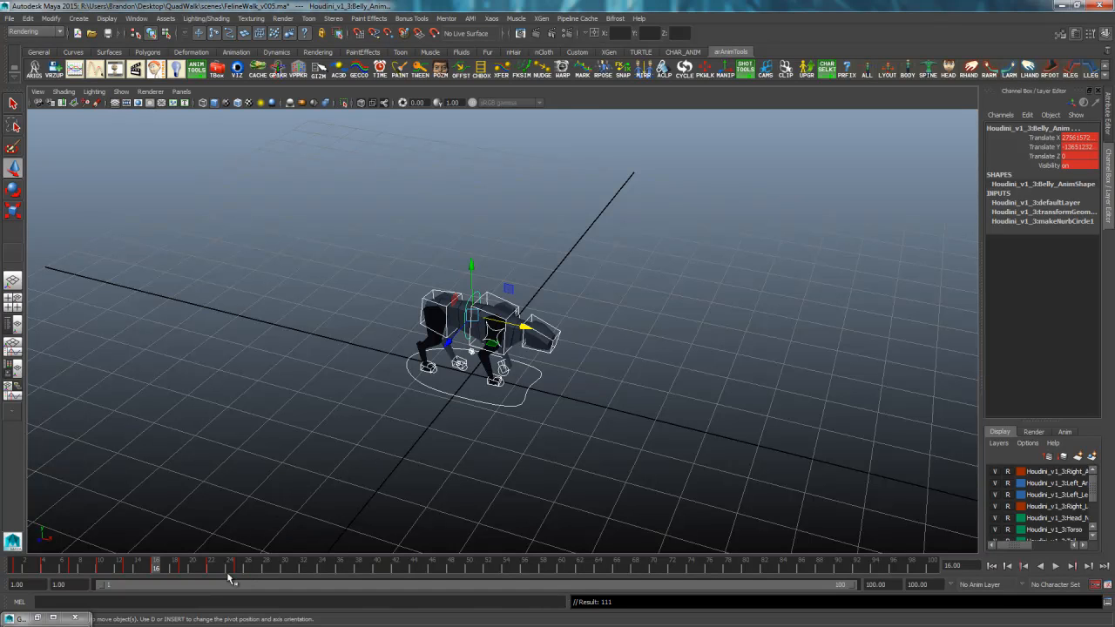
- Copy the selected controls' walk keys from frames 4 to 25 and paste them at frame 28
shift+drag(238, 570, 56, 584)
key(Escape)
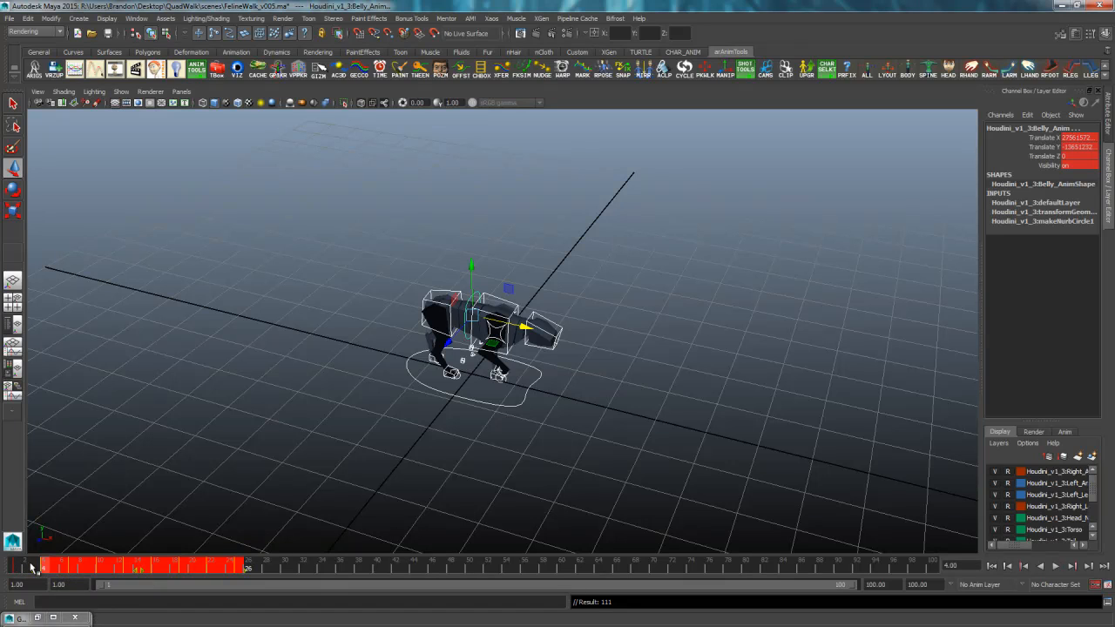
right_click(77, 564)
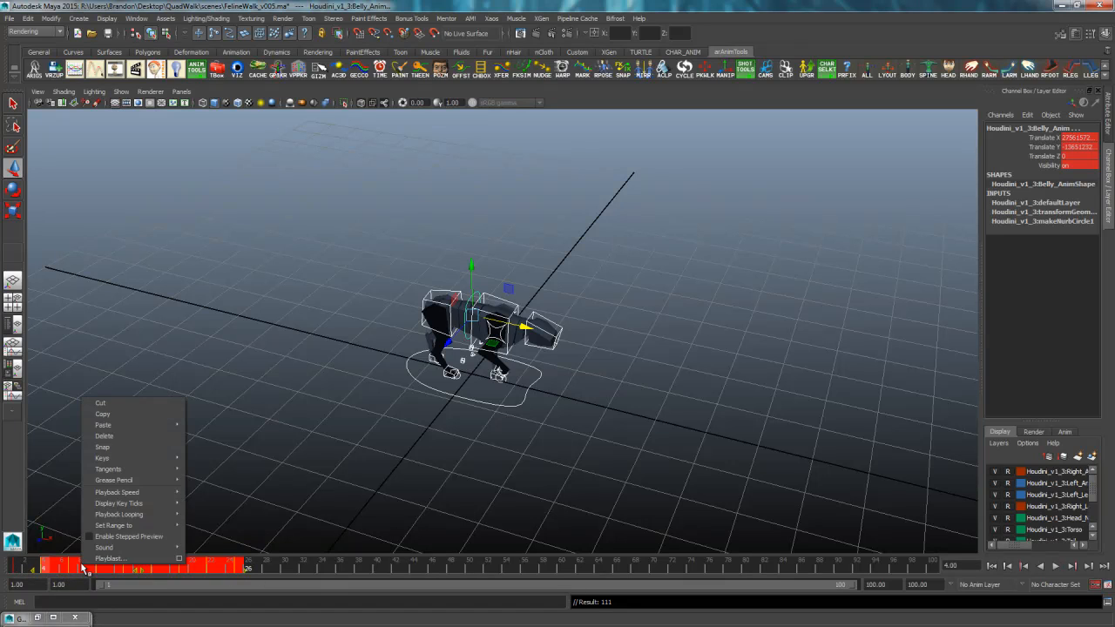
click(139, 416)
click(239, 567)
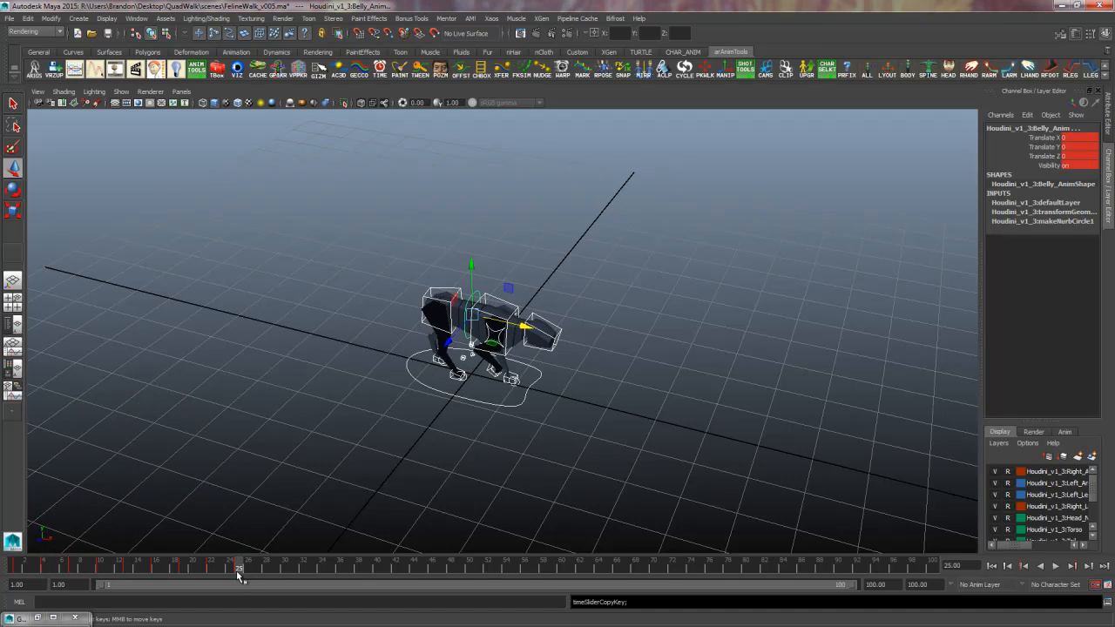
key(alt+v)
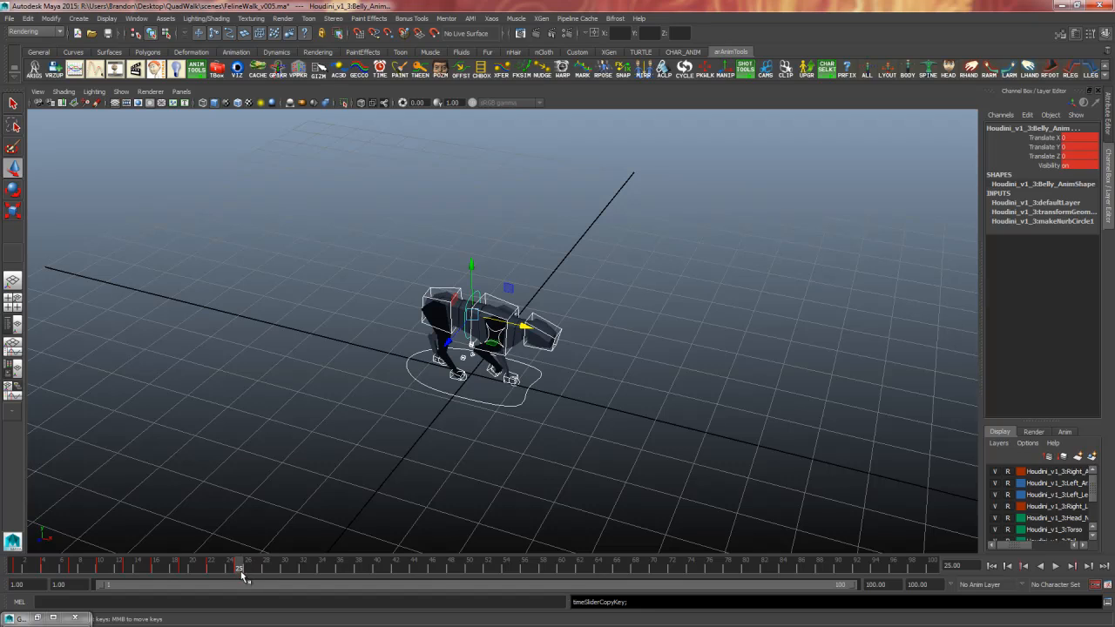
right_click(267, 567)
mouse_move(301, 428)
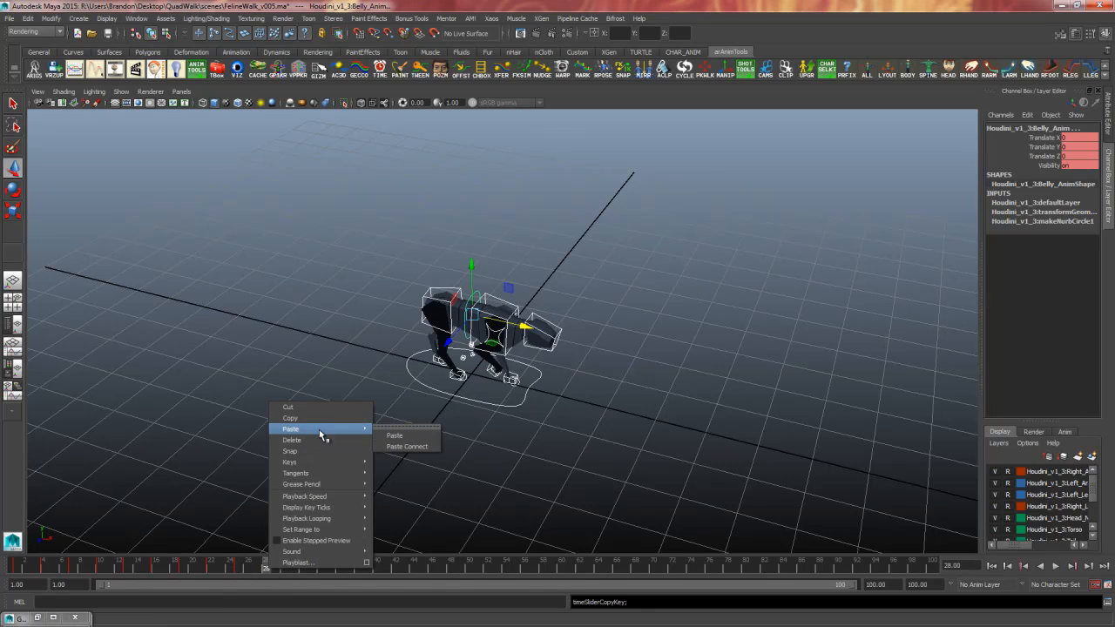
click(386, 430)
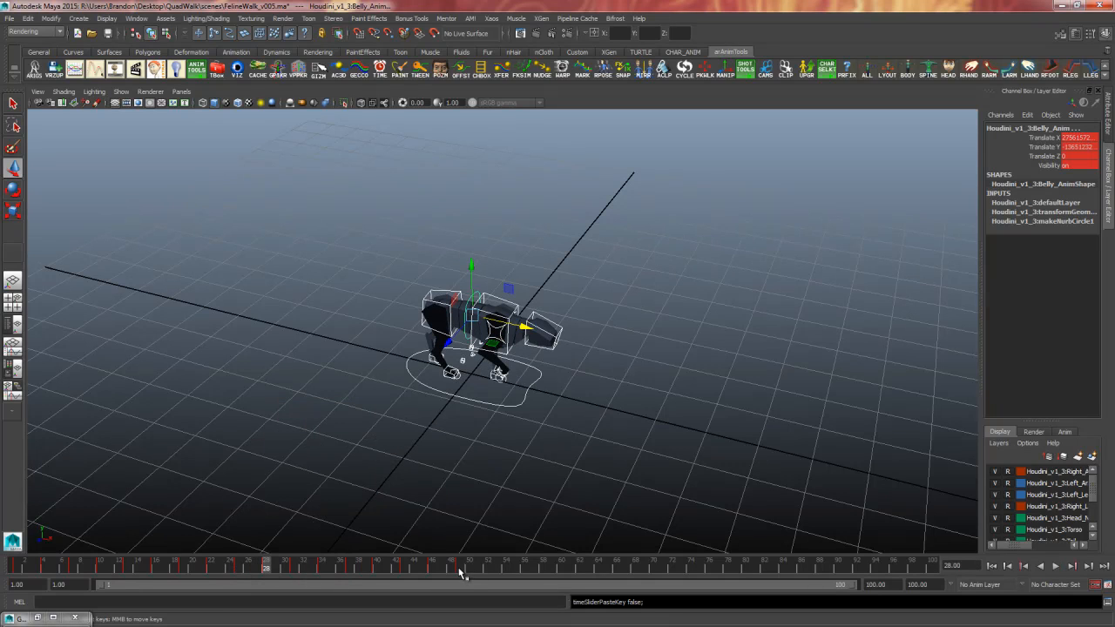
- Paste the copied walk keys again at frames 52 and 76 to fill the range up to frame 100
drag(464, 575, 469, 573)
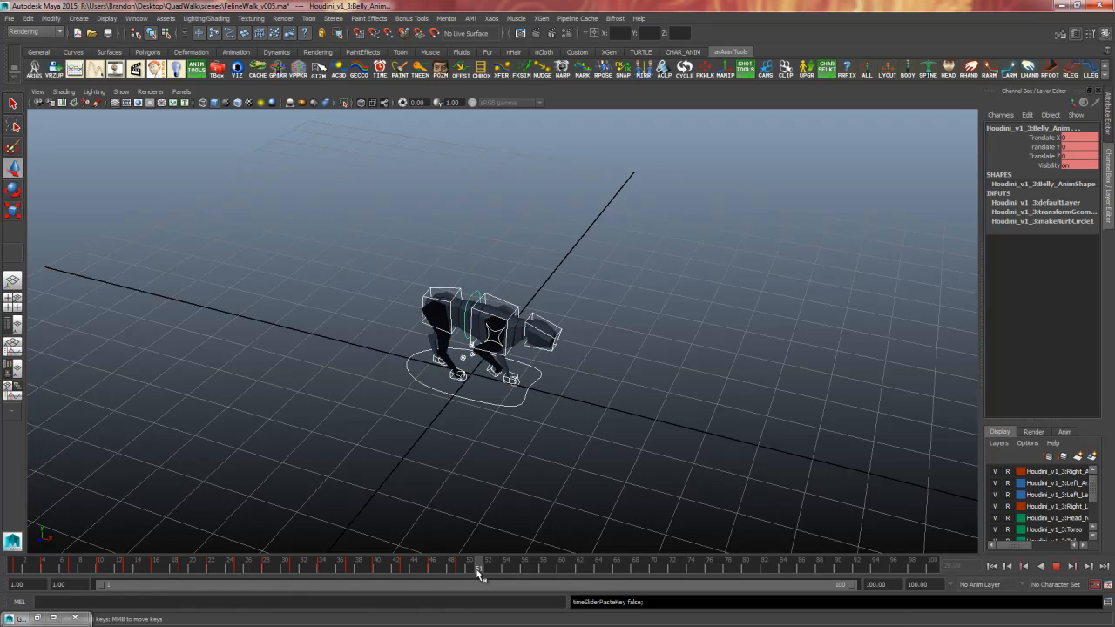
right_click(483, 568)
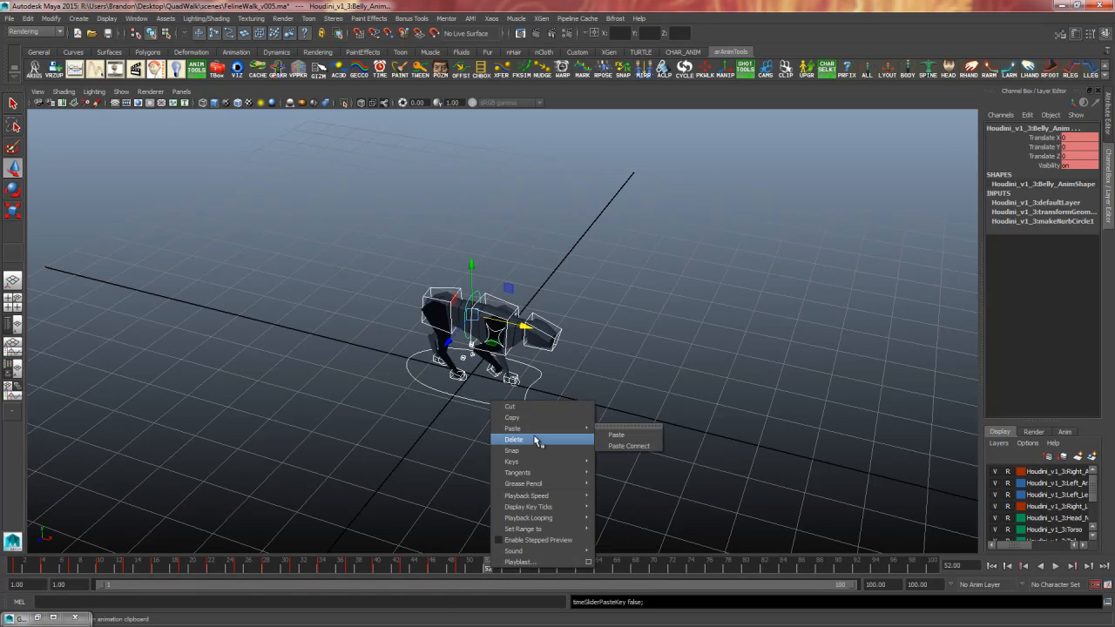
mouse_move(547, 429)
click(612, 433)
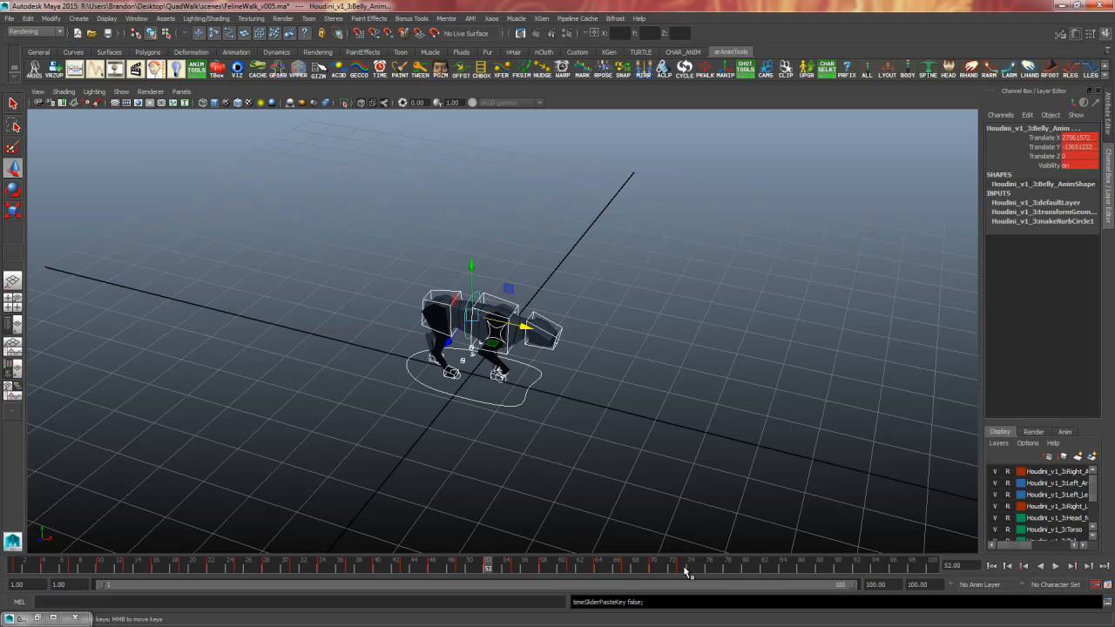
drag(683, 569, 708, 572)
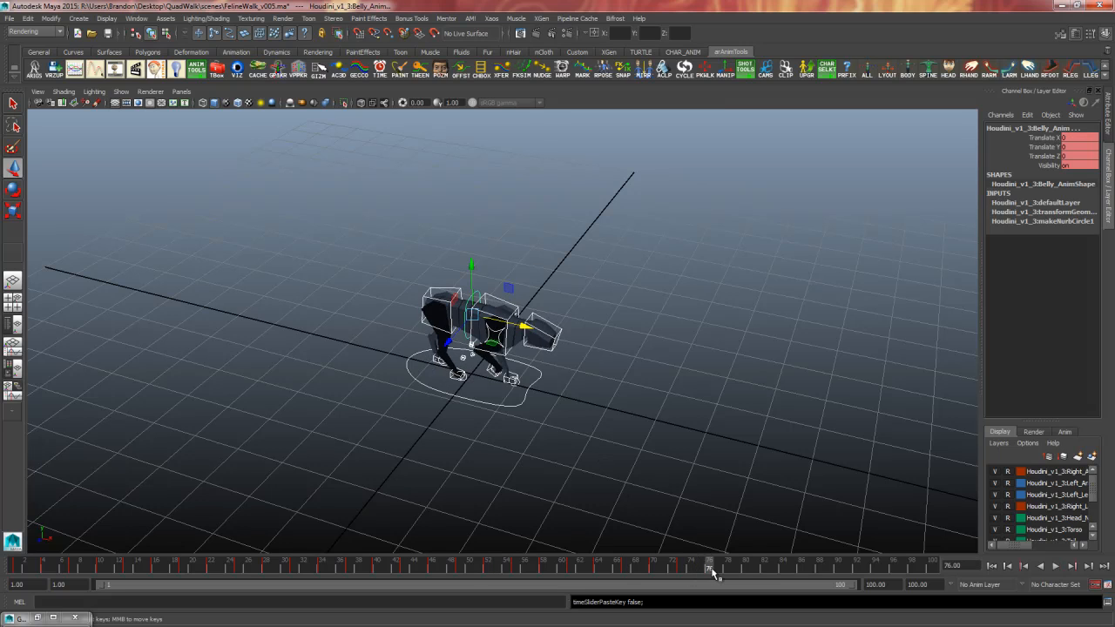
right_click(711, 571)
mouse_move(779, 428)
click(829, 427)
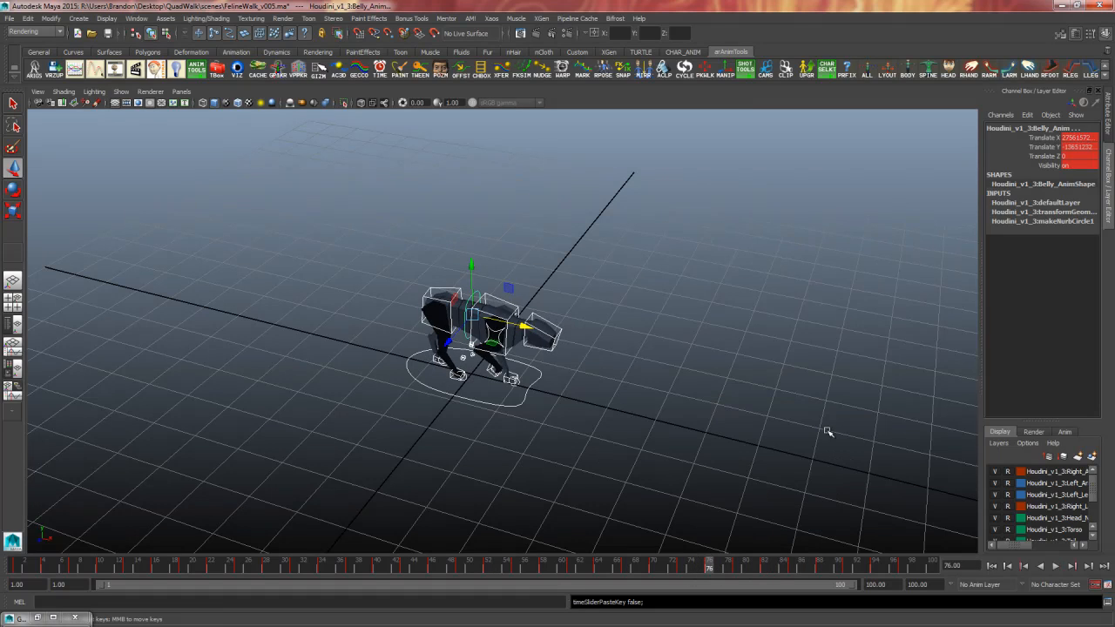
- Deselect the controls and play the extended walk, reviewing the quadruped from both sides
click(813, 474)
click(1056, 566)
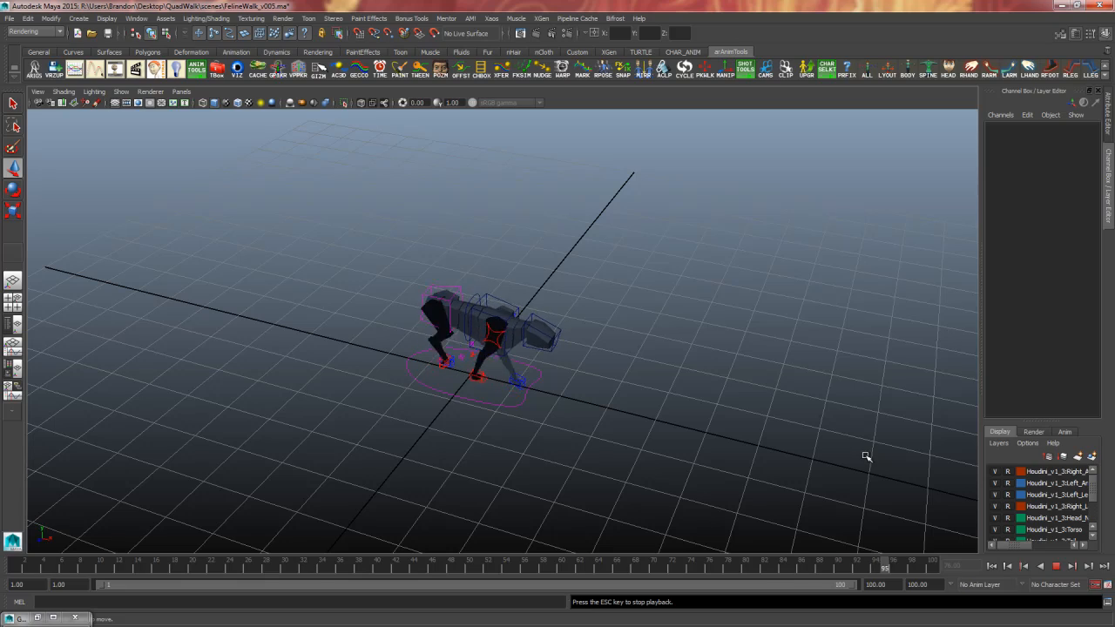
alt+drag(616, 430, 563, 398)
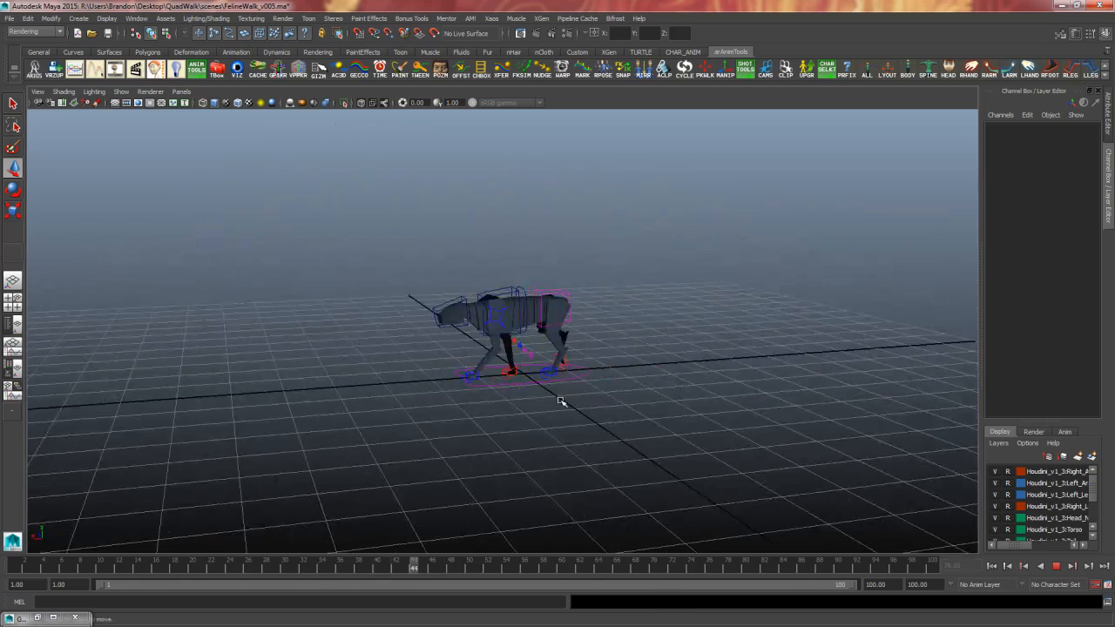
alt+middle_drag(514, 454, 498, 471)
alt+right_drag(493, 467, 858, 431)
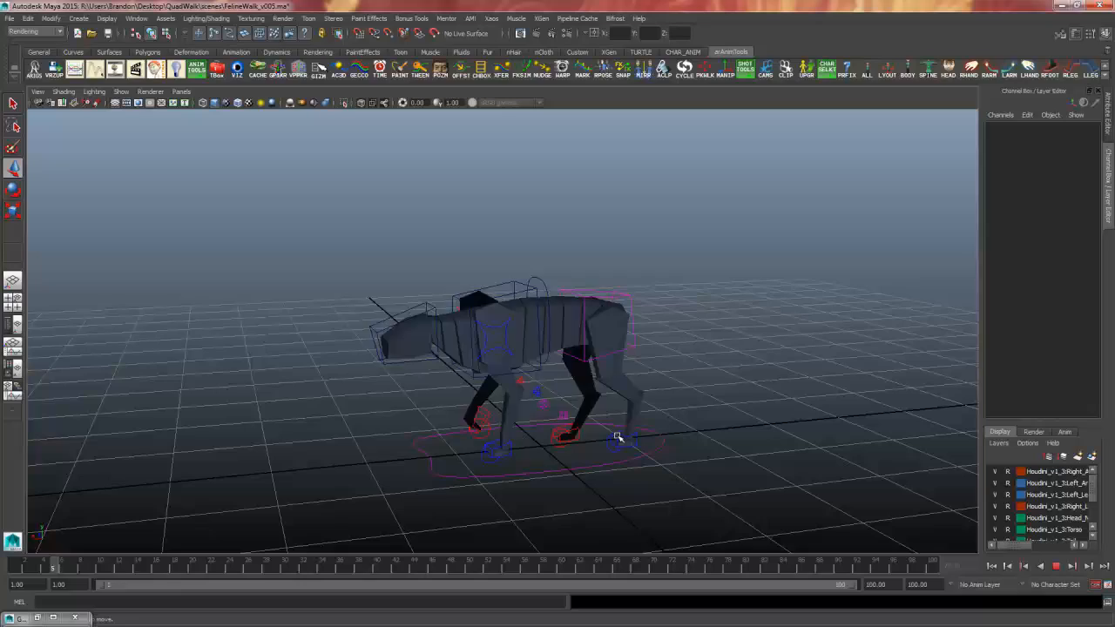
alt+drag(616, 437, 778, 428)
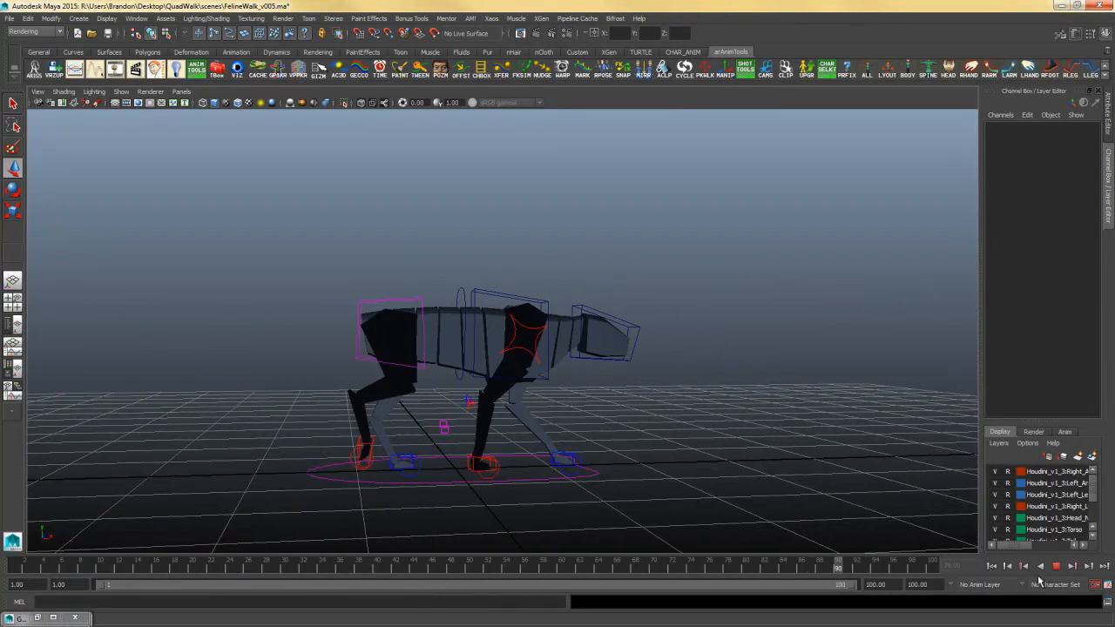
alt+drag(576, 427, 579, 370)
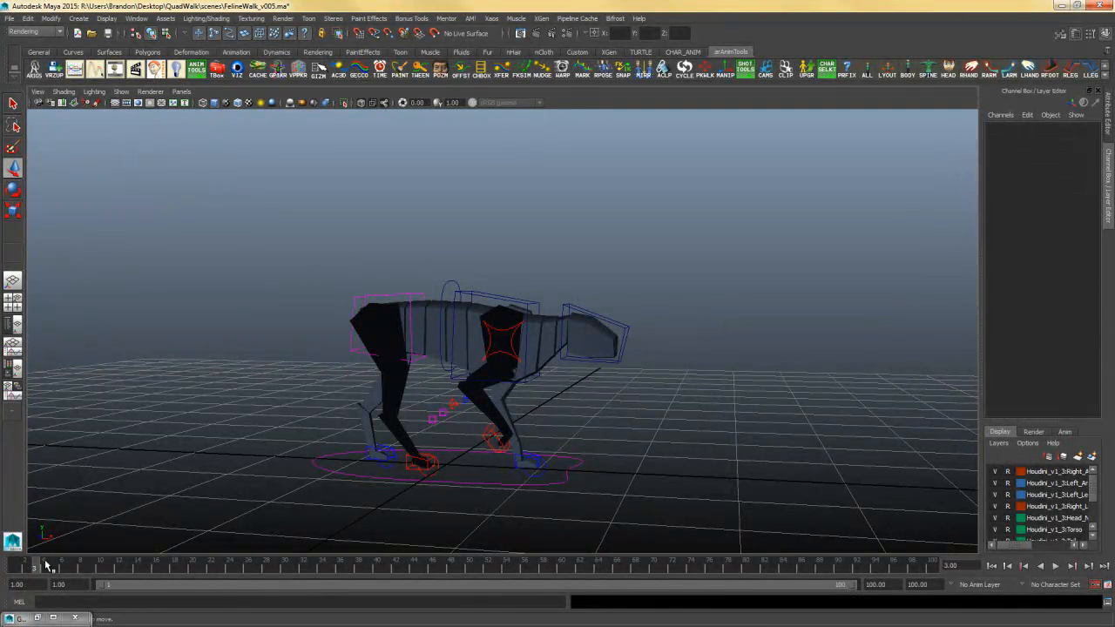
- Scrub and replay the walk in a closer side view, stopping at frame 23
drag(46, 566, 113, 566)
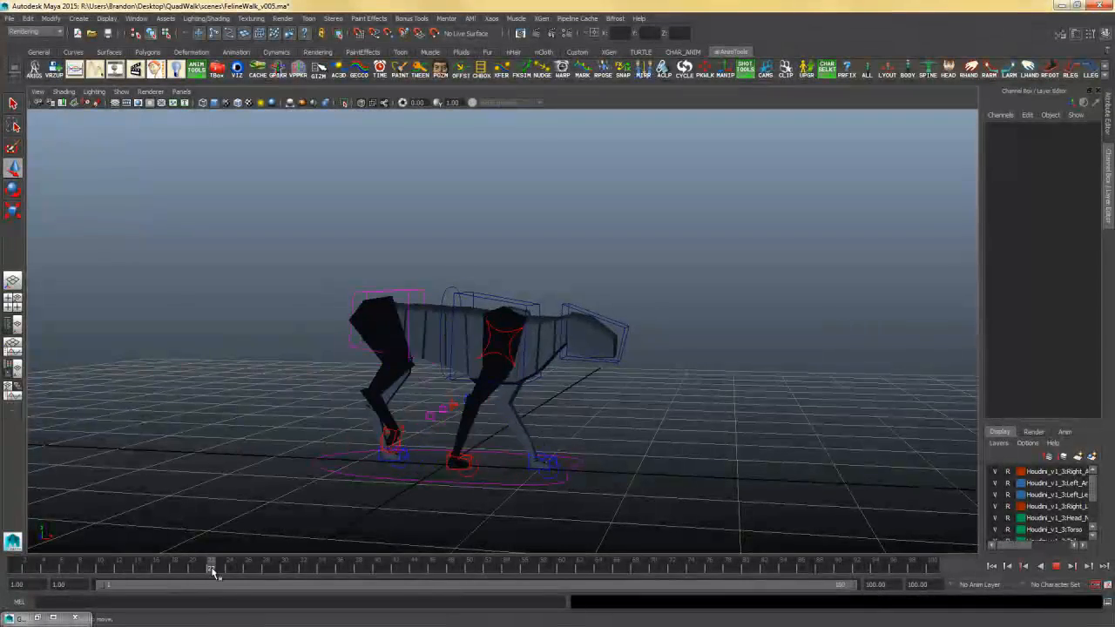
alt+drag(565, 442, 560, 426)
alt+right_drag(560, 426, 616, 406)
alt+middle_drag(580, 426, 561, 390)
alt+drag(561, 390, 536, 412)
click(217, 570)
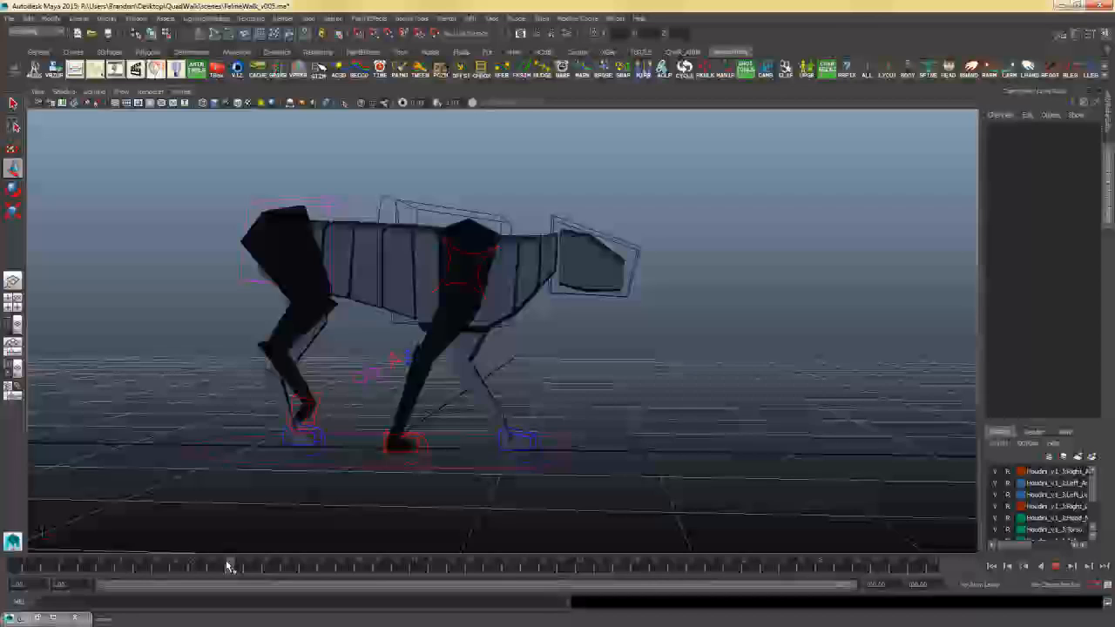
key(alt+v)
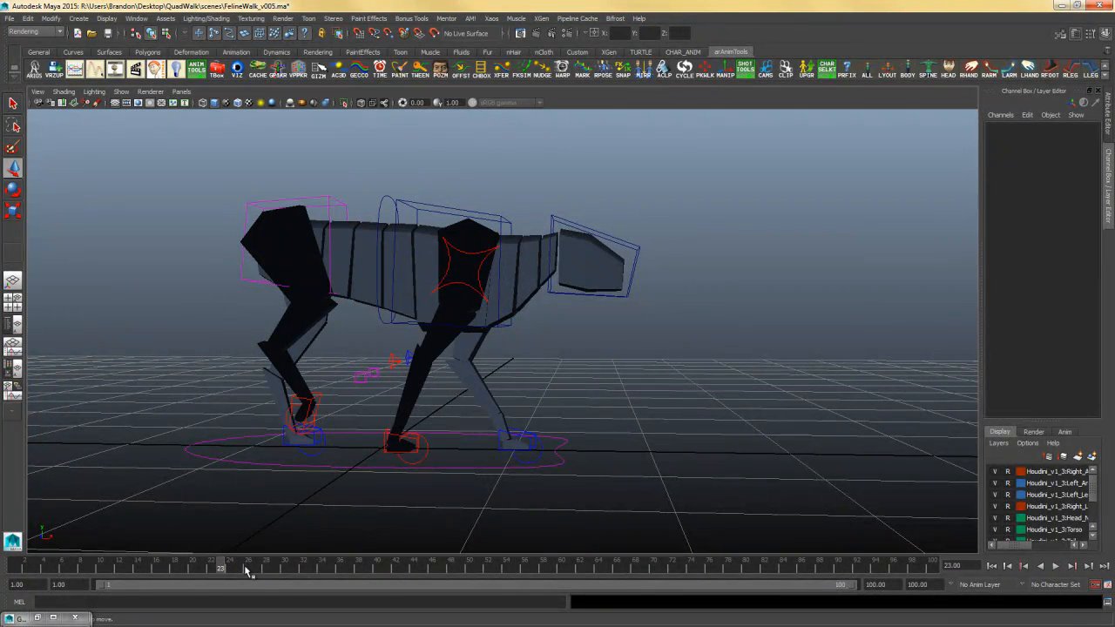
- Try rotating the right shoulder and right front toe controls around Z at frame 23, and undo both rotations
click(451, 285)
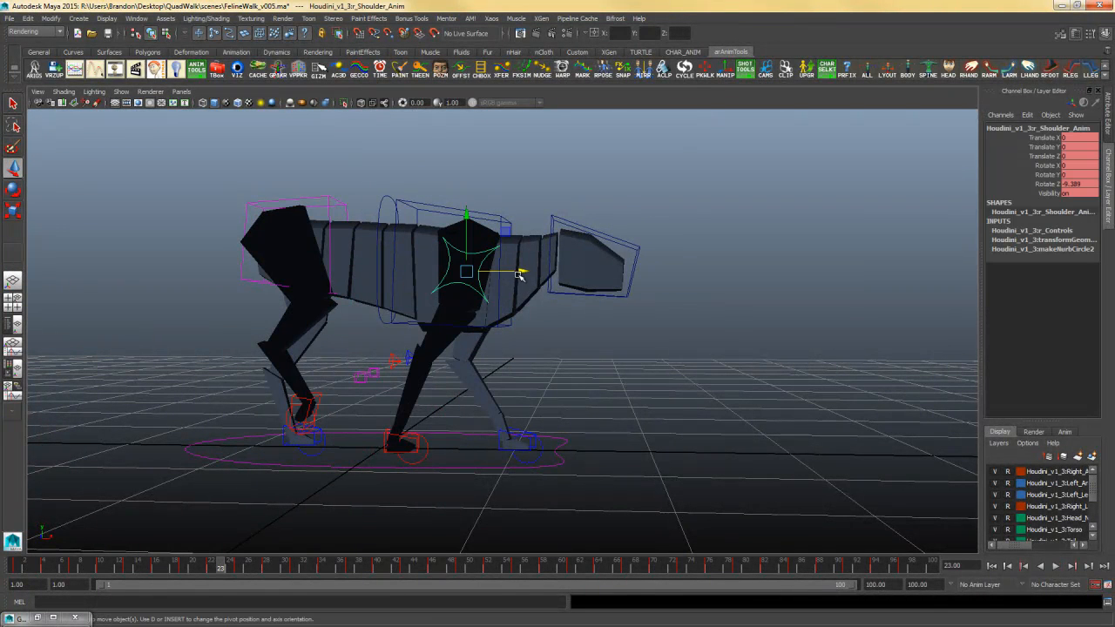
key(e)
drag(521, 258, 509, 251)
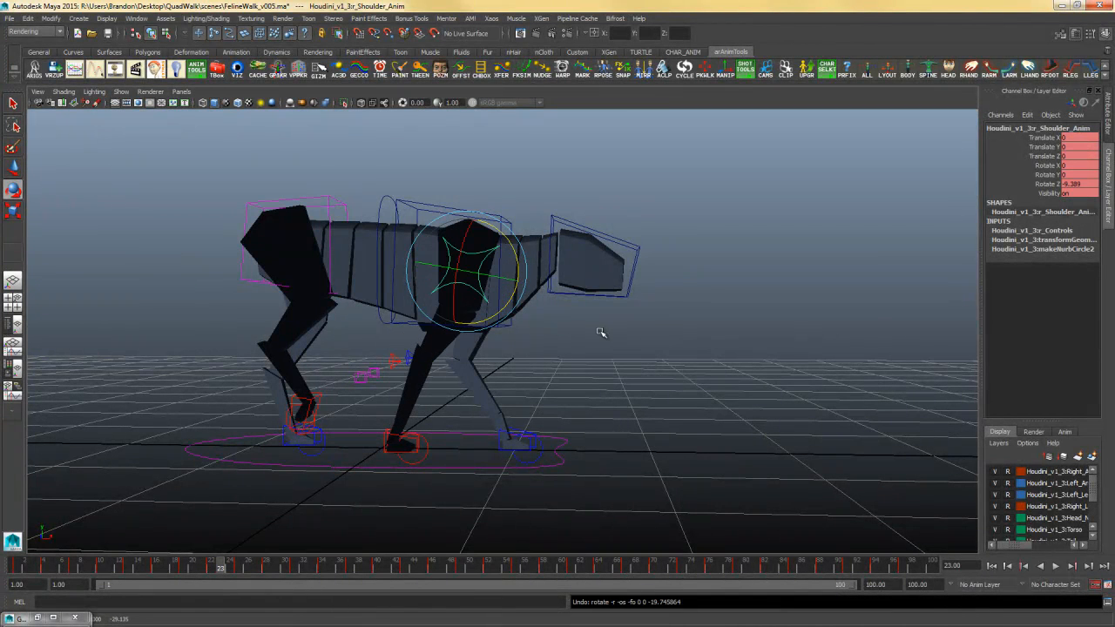
click(413, 443)
click(415, 445)
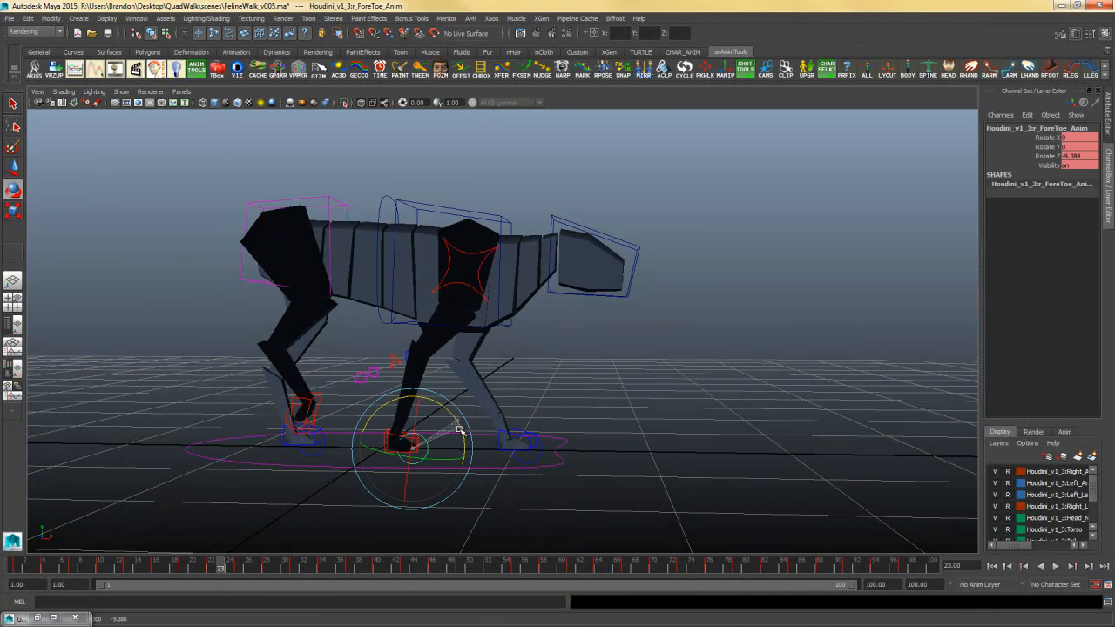
drag(460, 430, 513, 405)
key(ctrl+z)
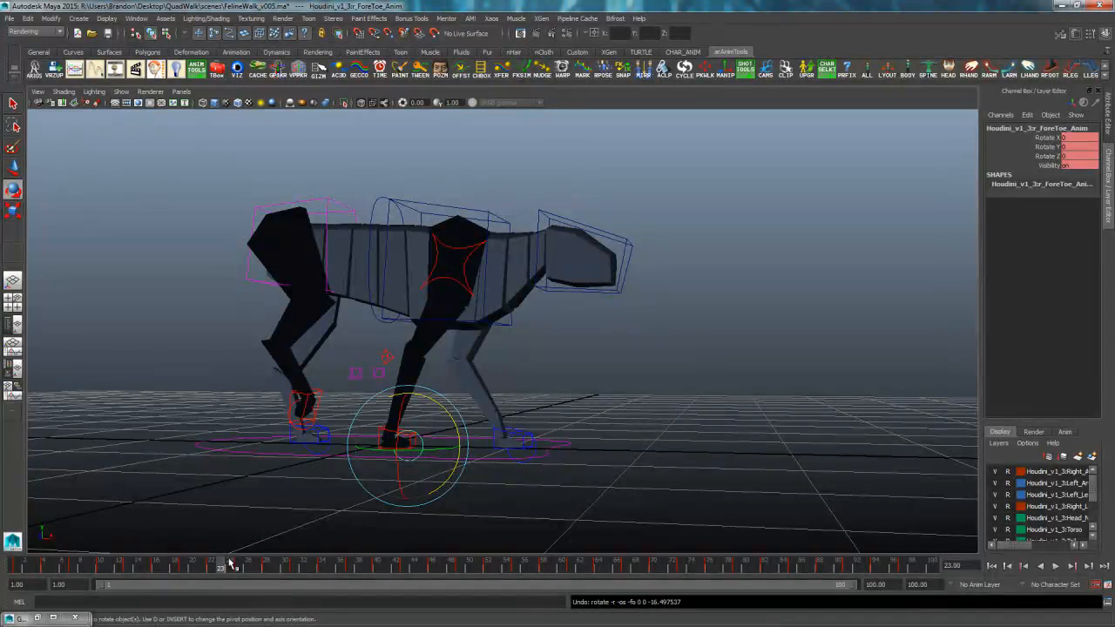
- Reveal the quadruped's tail at frame 22 by setting the Master control's Hide Tail attribute to 1
alt+drag(510, 428, 452, 443)
alt+drag(505, 432, 388, 440)
alt+drag(520, 442, 563, 431)
alt+right_drag(562, 430, 969, 500)
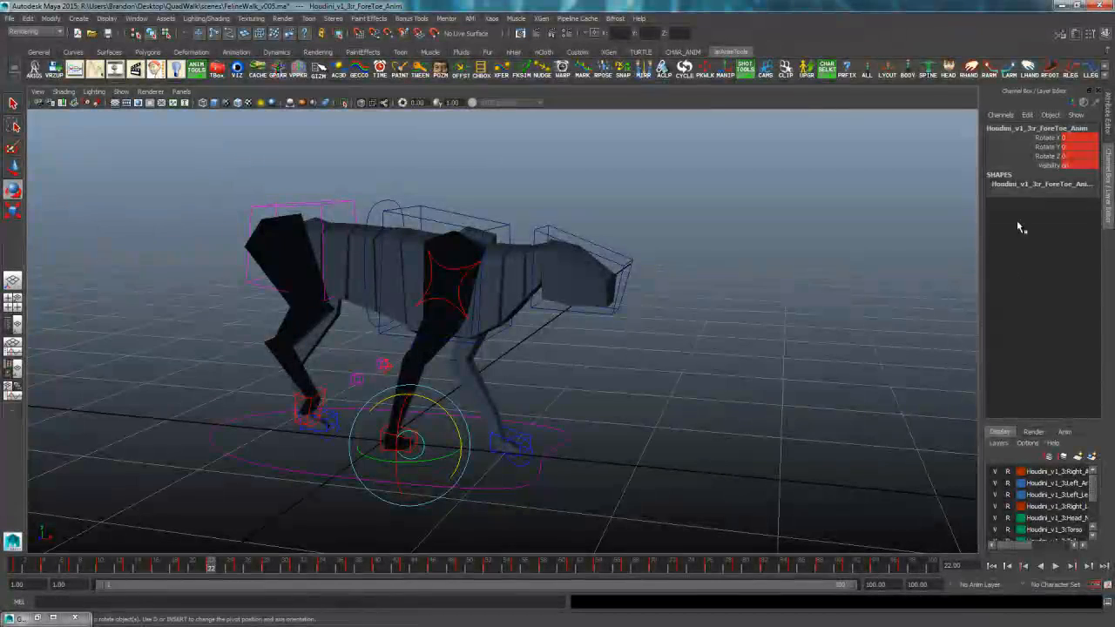
click(540, 453)
click(1054, 204)
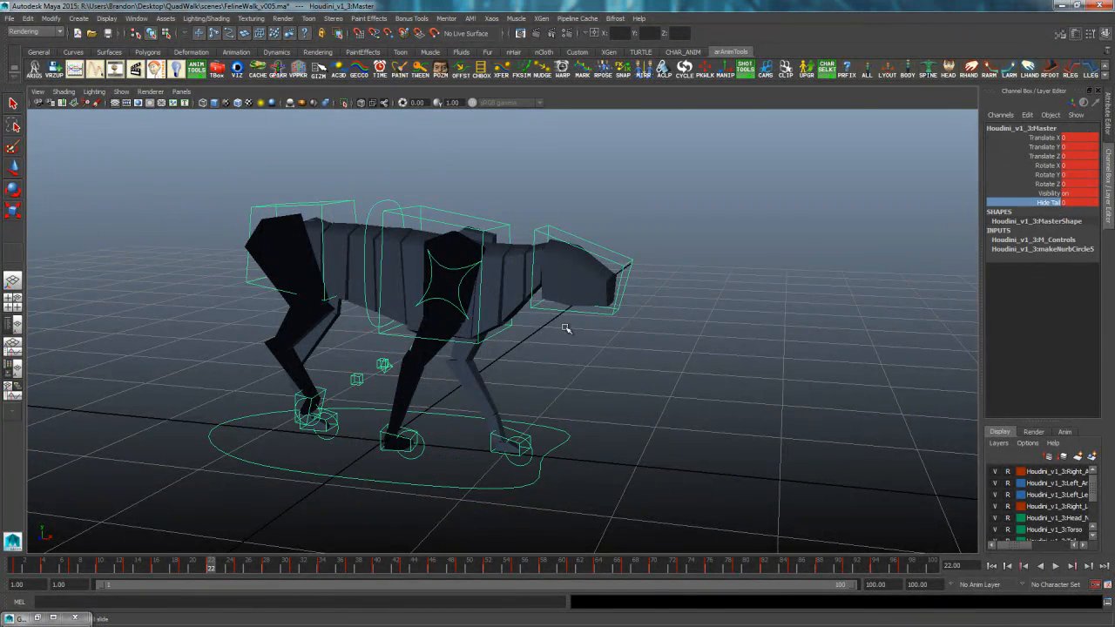
middle_drag(566, 327, 850, 308)
alt+right_drag(596, 398, 538, 411)
alt+middle_drag(539, 411, 585, 427)
alt+drag(586, 429, 472, 391)
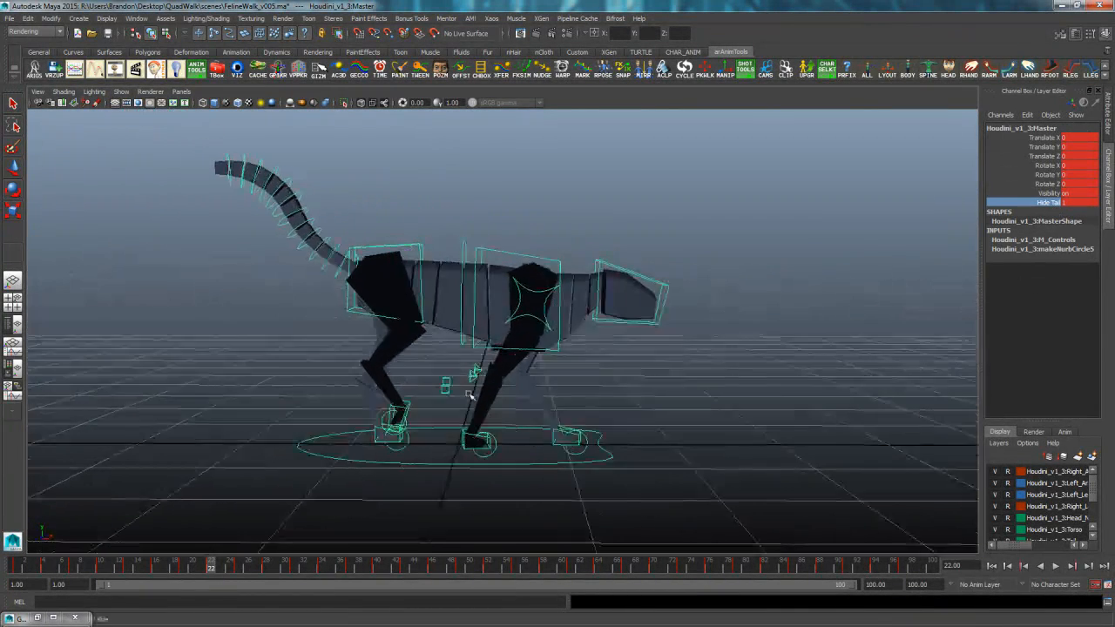
- Select the tail's base control, scrub through the cycle, and turn its Visibility on at frame 1
click(256, 383)
key(e)
alt+drag(277, 346, 360, 291)
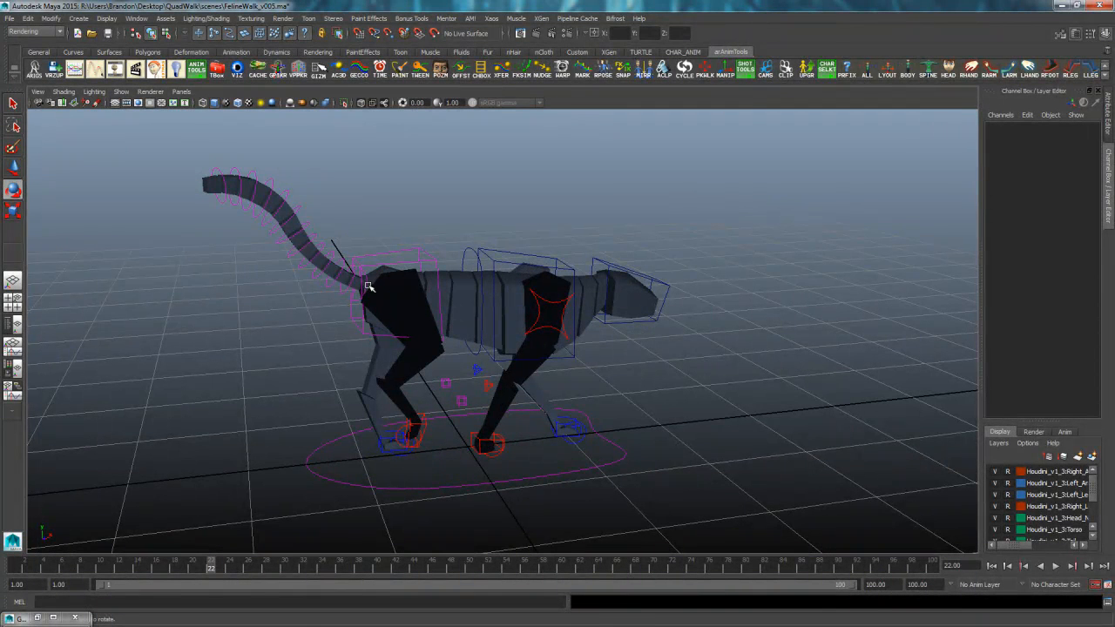
click(367, 282)
drag(39, 565, 396, 543)
drag(781, 564, 17, 569)
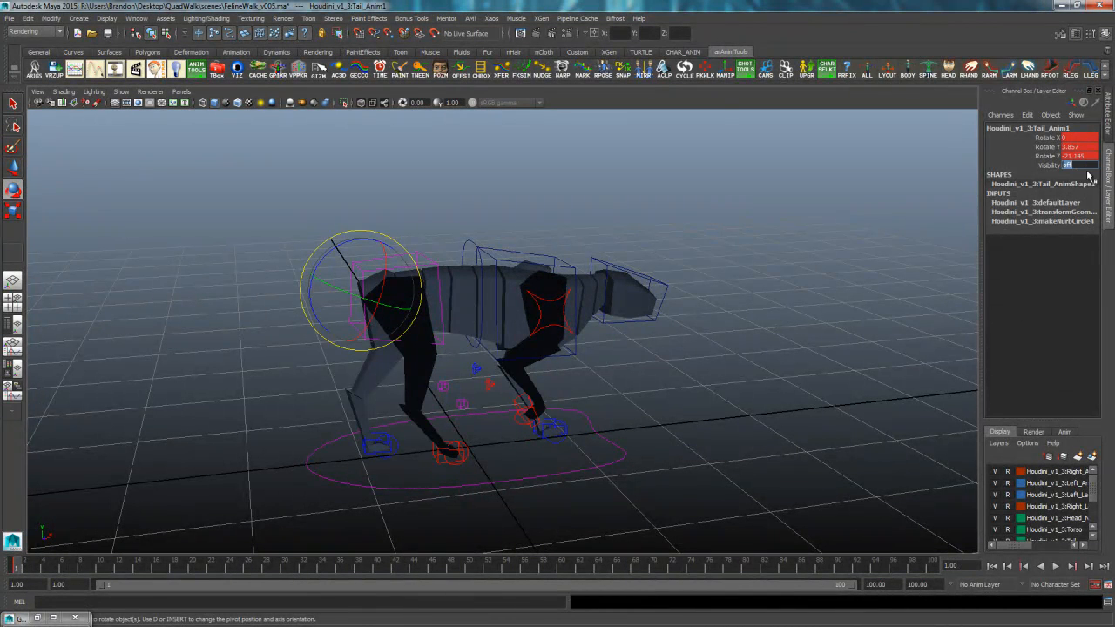
key(Return)
- Set the Master control's Hide Tail attribute to 1 at frame 1
click(273, 485)
click(416, 481)
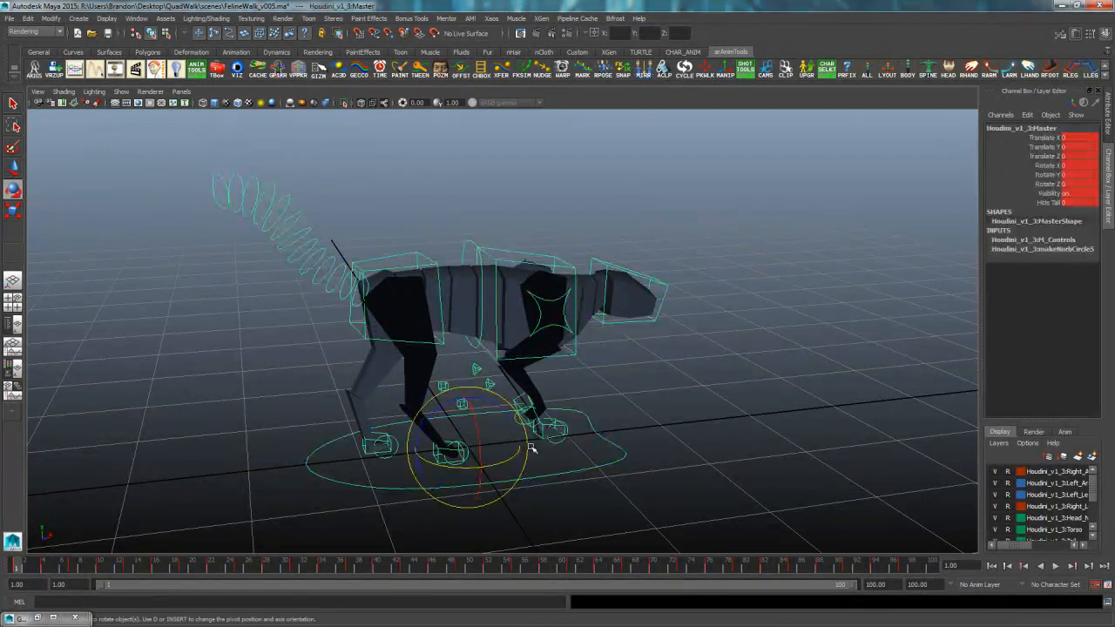
click(1076, 203)
text(1)
key(Return)
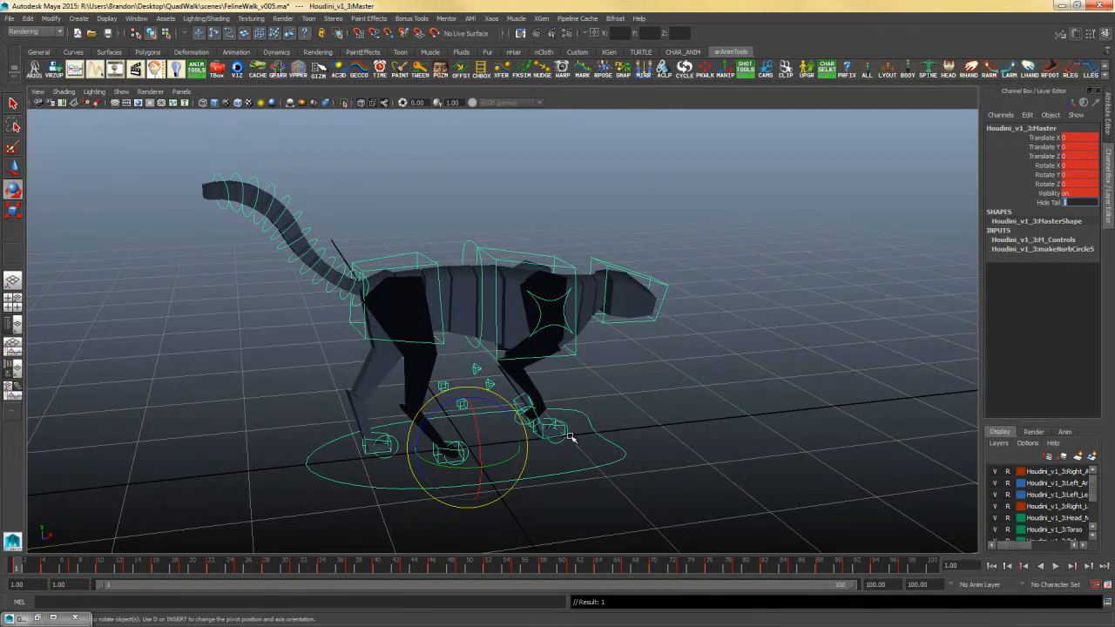
- Delete the Master control's keys from frame 4 through frame 100, keeping its first key
click(606, 463)
click(534, 478)
shift+click(46, 568)
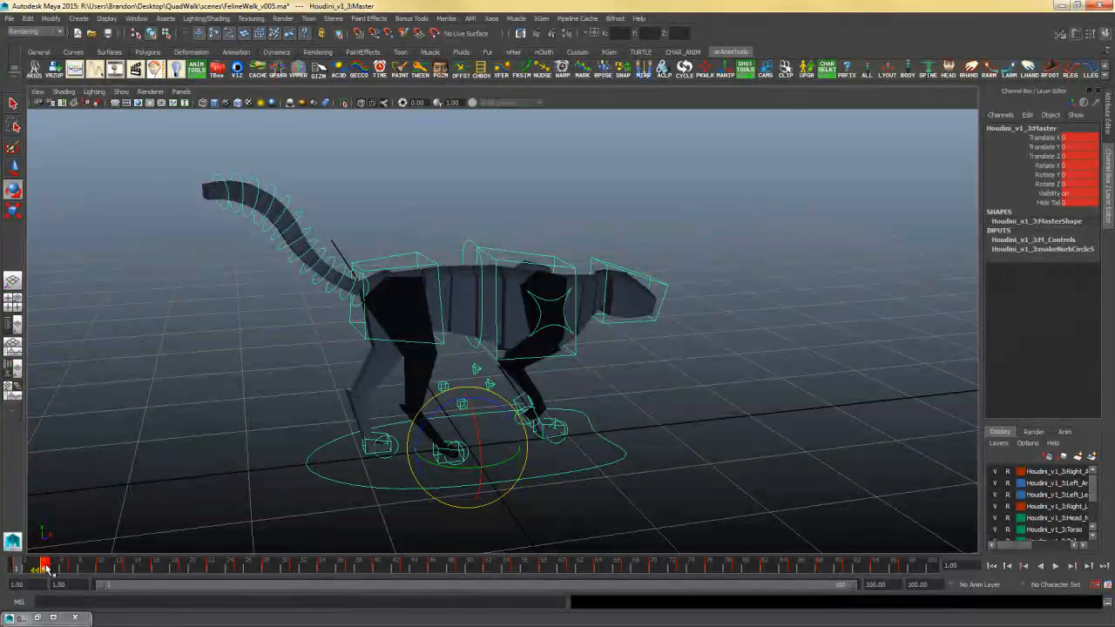
shift+drag(46, 567, 938, 566)
right_click(937, 566)
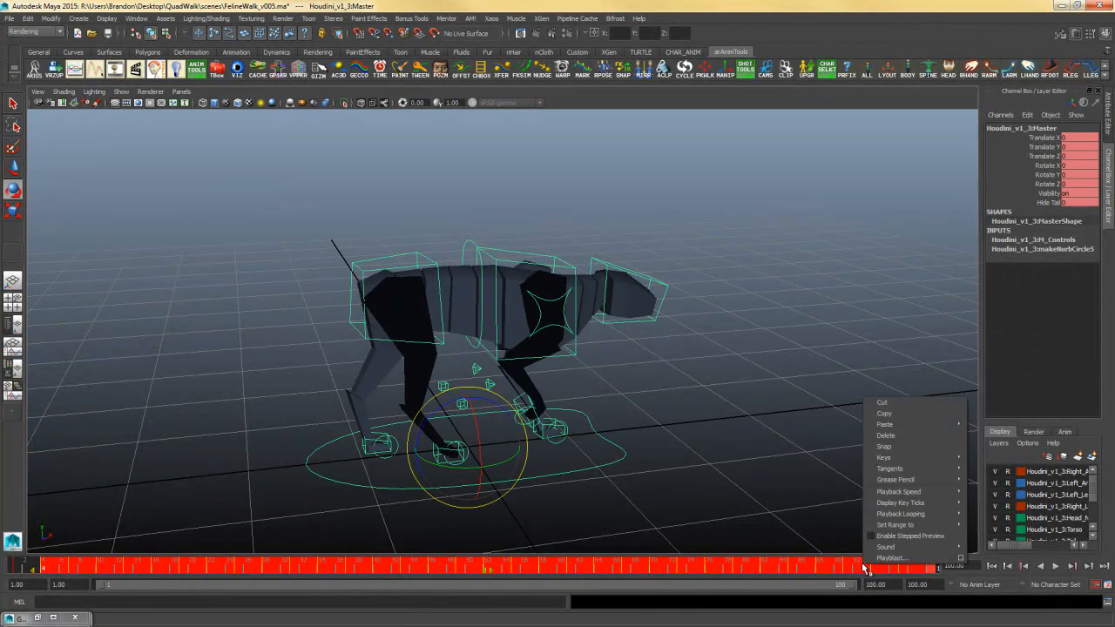
click(932, 435)
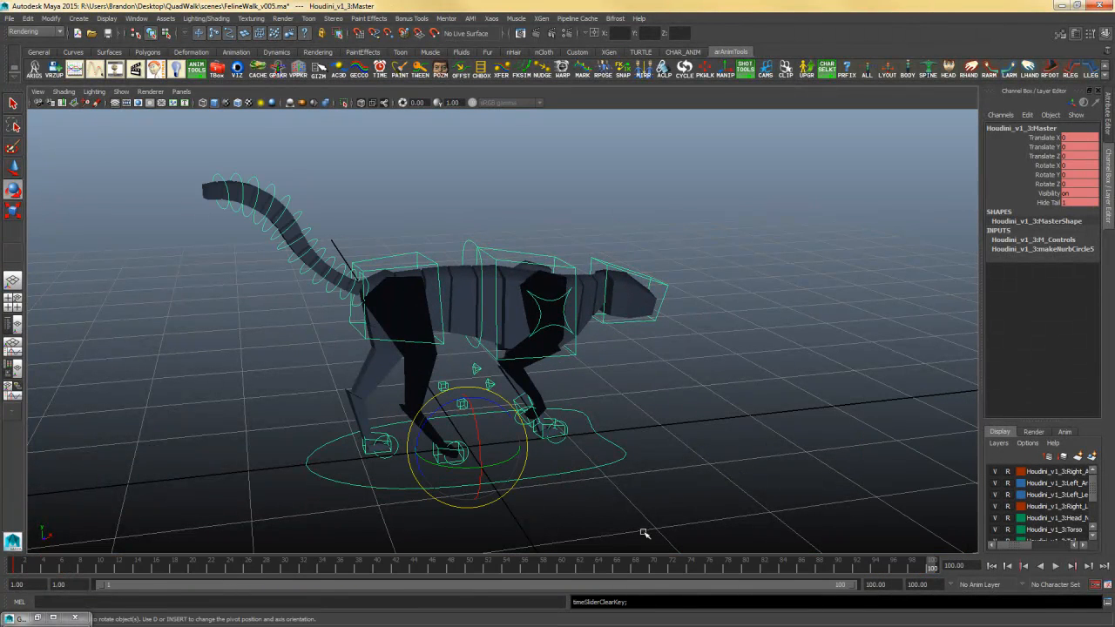
- Try swinging the tail sideways by rotating its base control around Y at frame 100, and undo the rotation
alt+drag(305, 380, 360, 392)
click(374, 359)
click(375, 366)
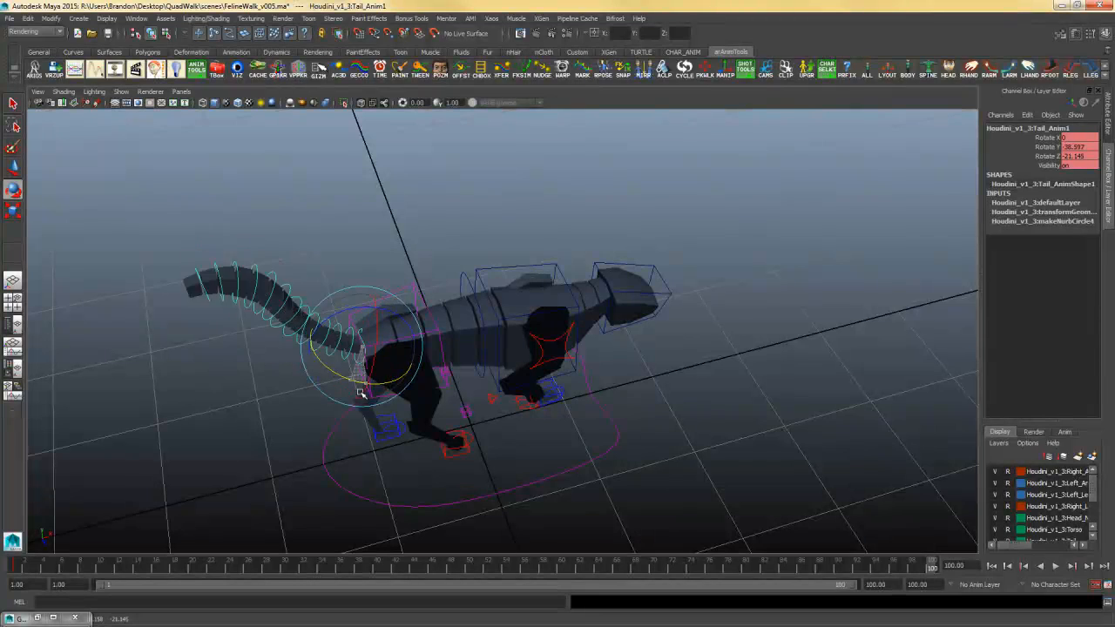
key(ctrl+z)
key(ctrl+z)
key(ctrl+z)
key(ctrl+z)
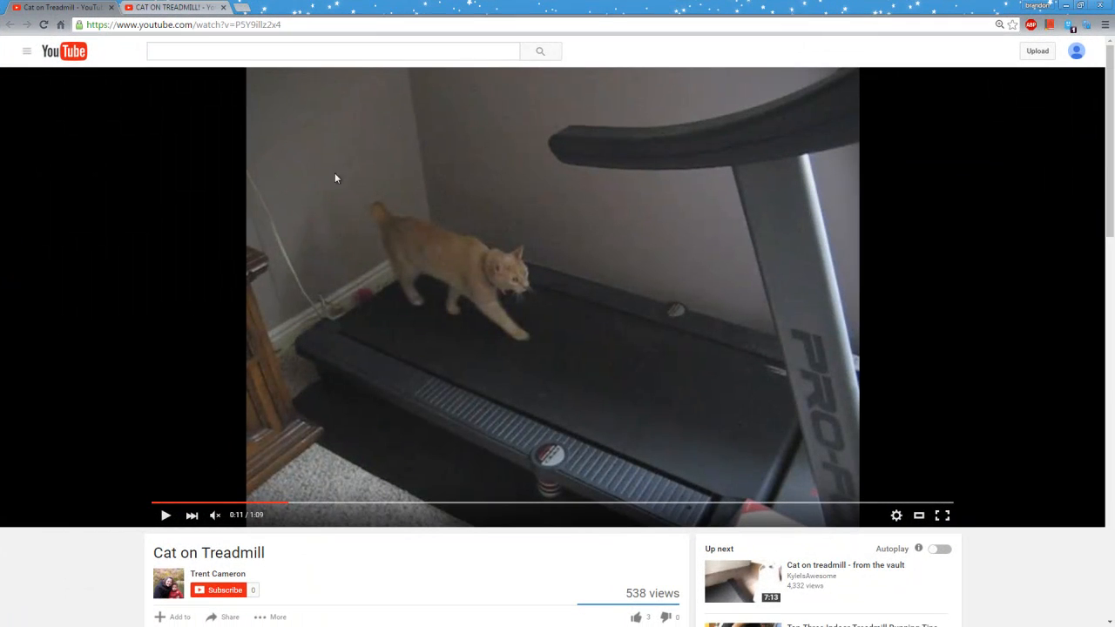
- Examine the tail motion in the "CAT ON TREADMILL!" reference video, skipping through it and pausing on the cat's side view at 1:16
click(177, 7)
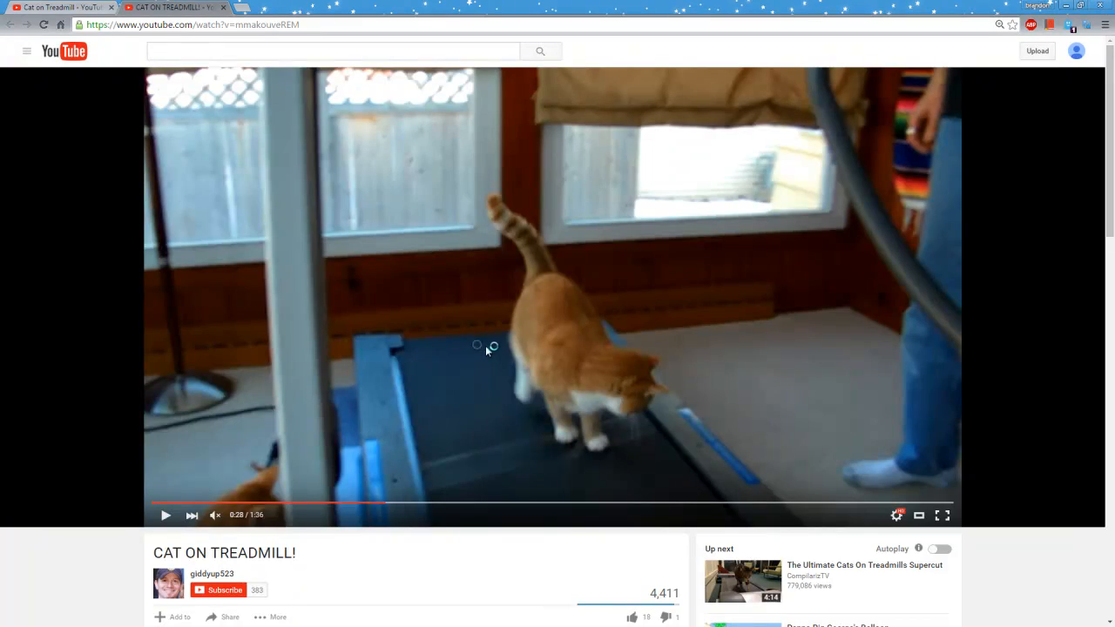
click(488, 348)
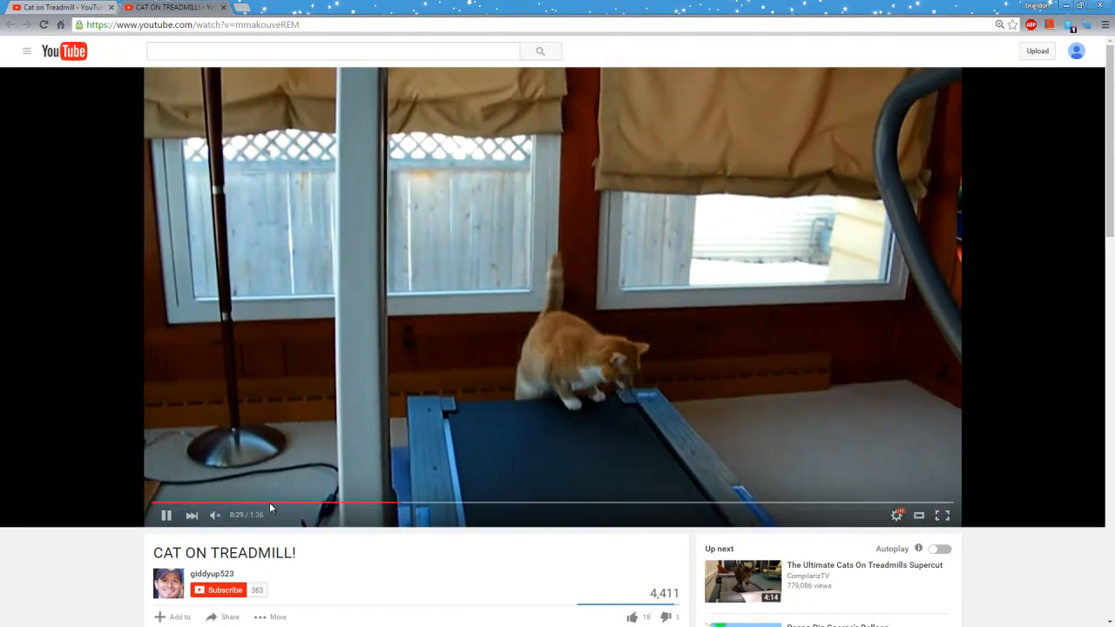
click(272, 503)
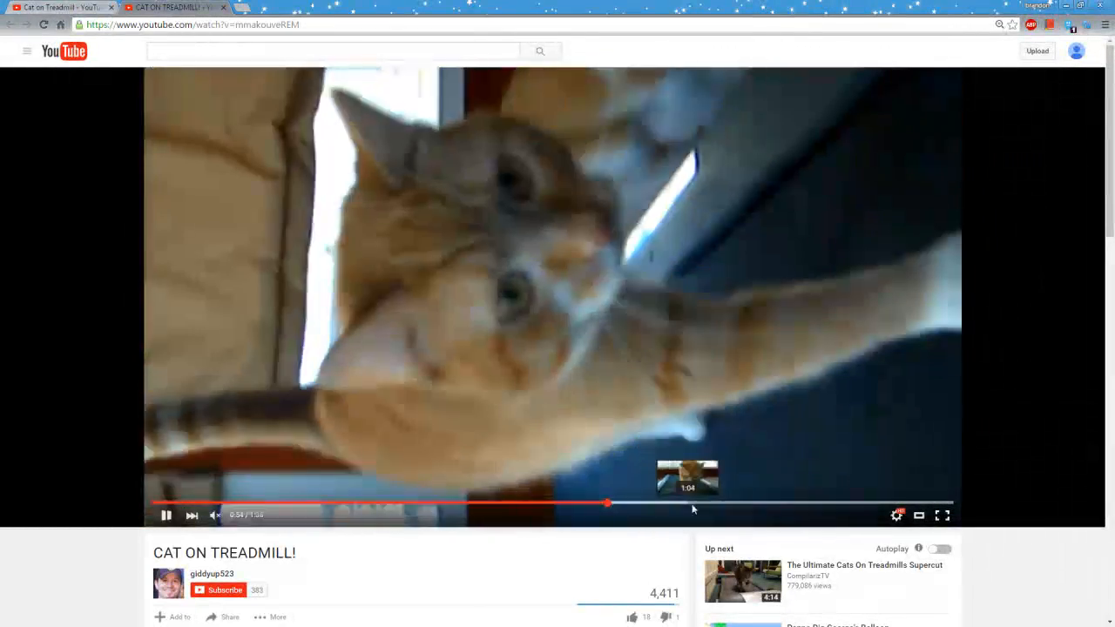
click(701, 503)
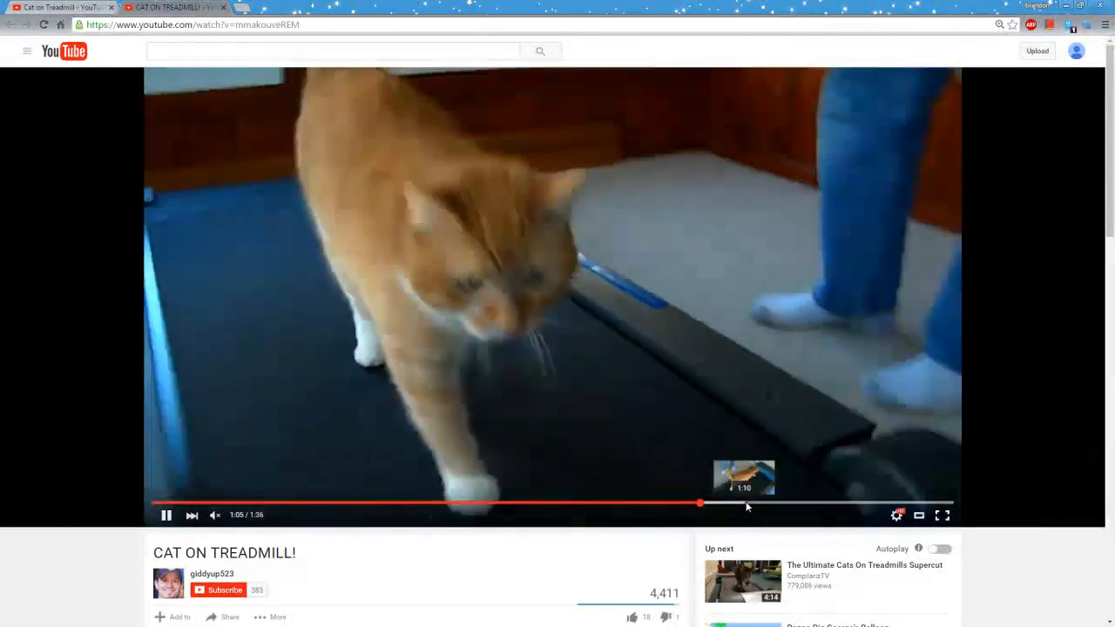
click(746, 503)
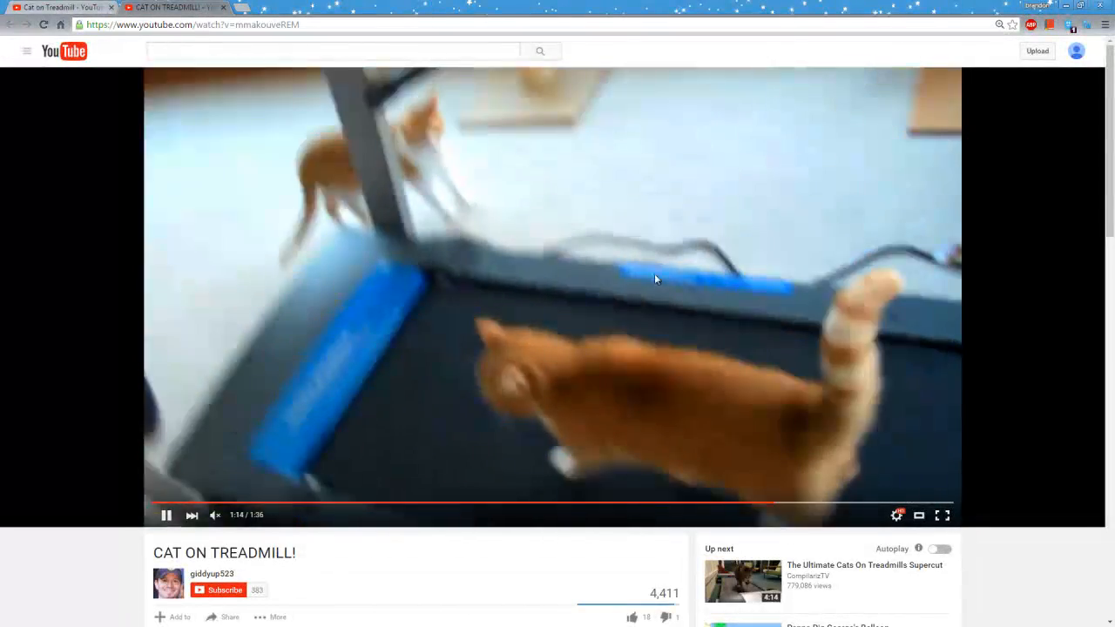
click(839, 315)
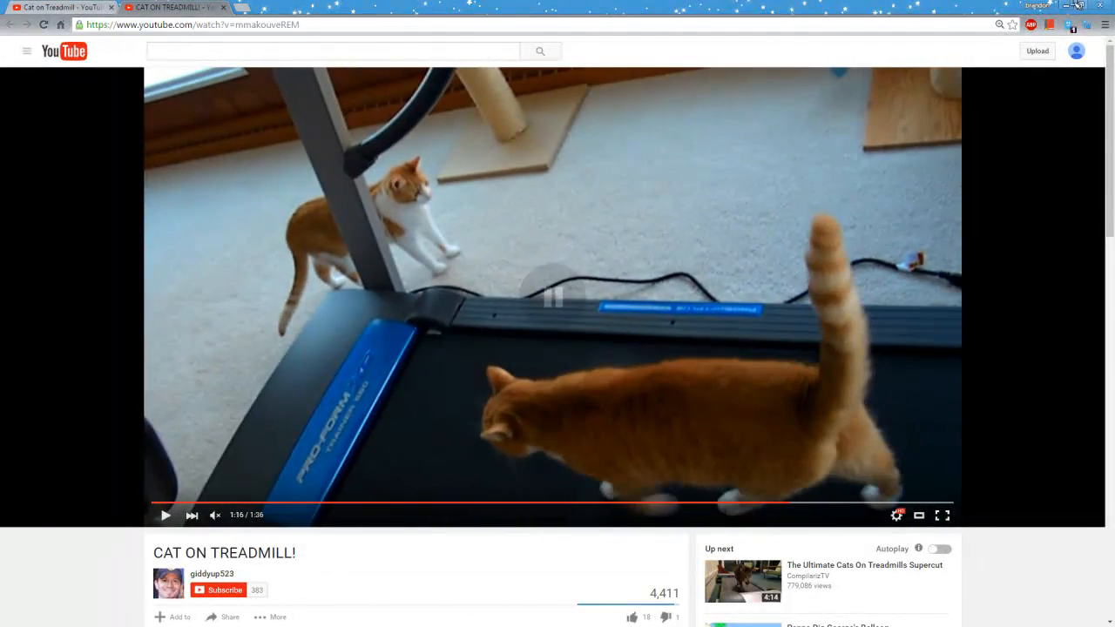
- Switch back to Maya, play the walk cycle from the side to review the tail, and return to frame 1
click(1066, 5)
click(468, 222)
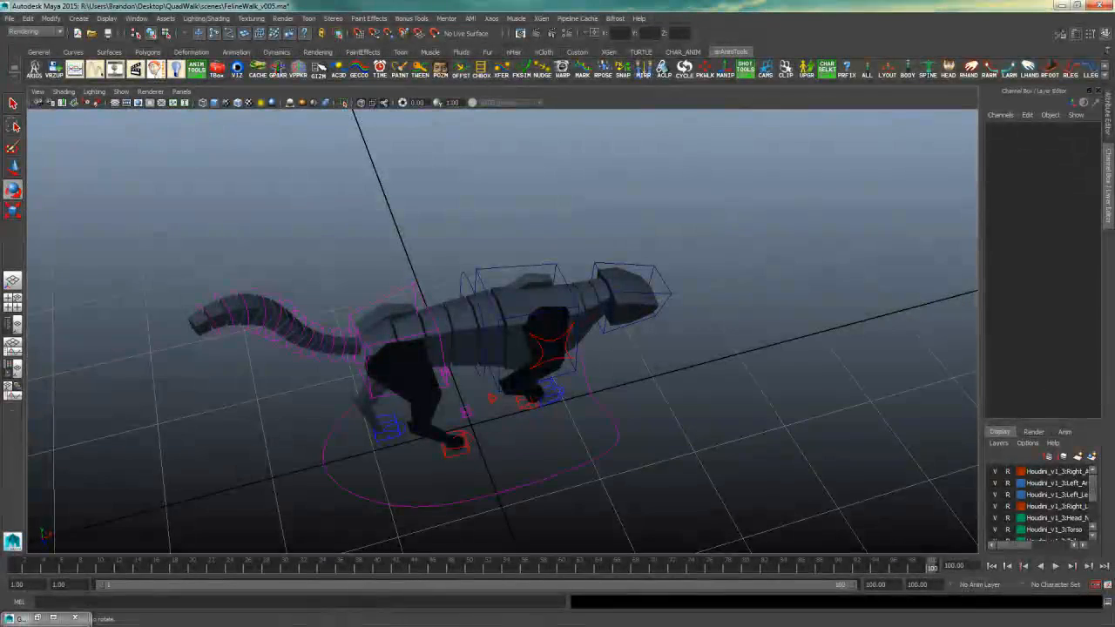
alt+drag(713, 424, 547, 405)
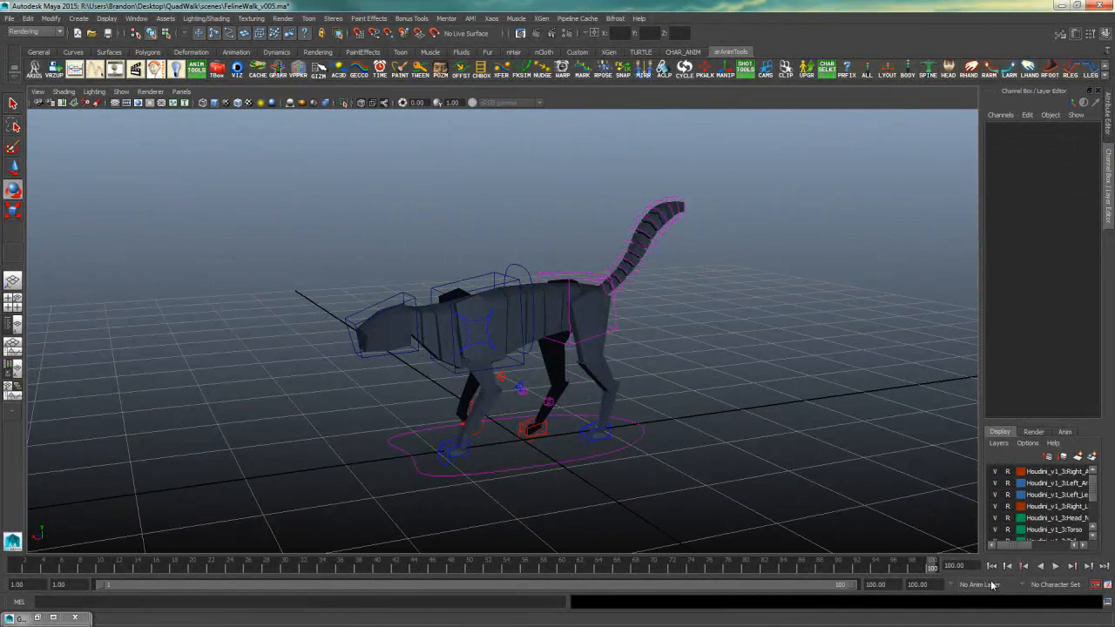
key(alt+v)
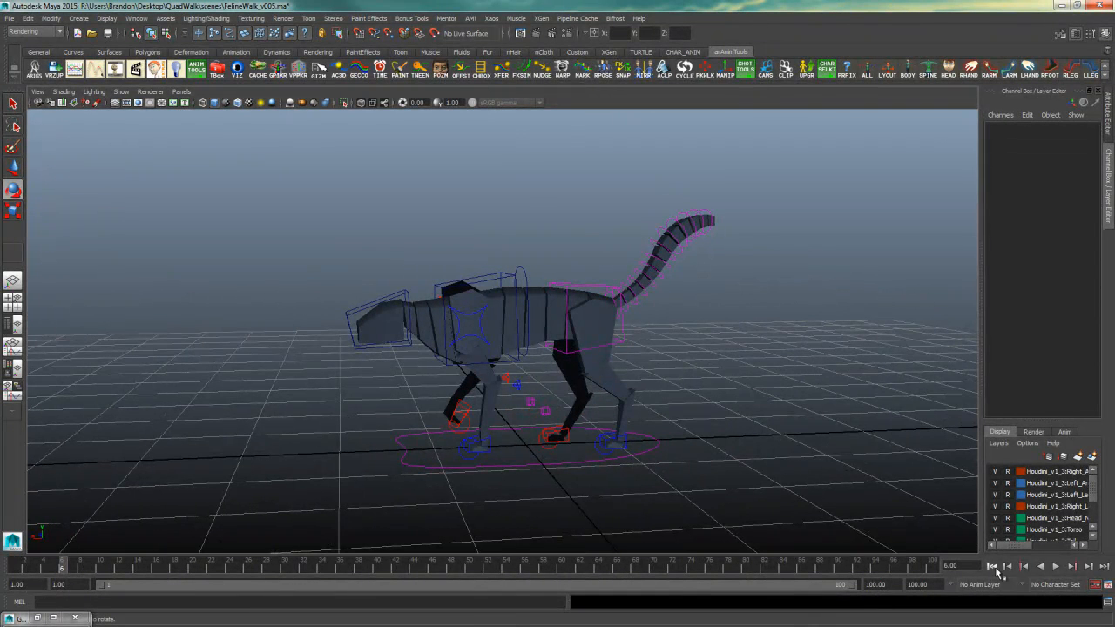
click(993, 566)
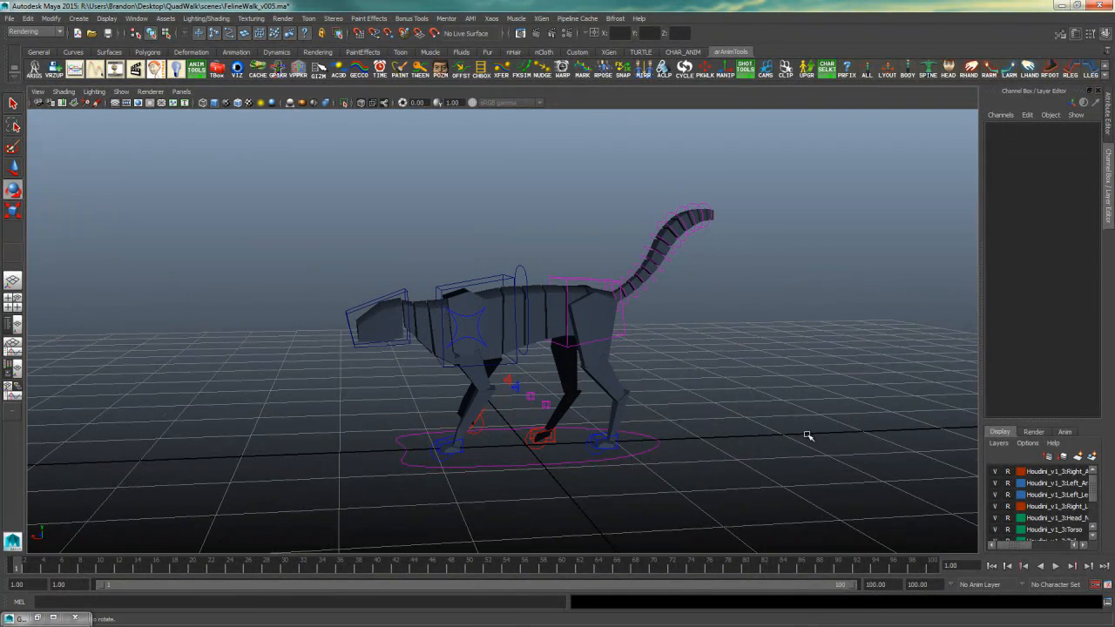